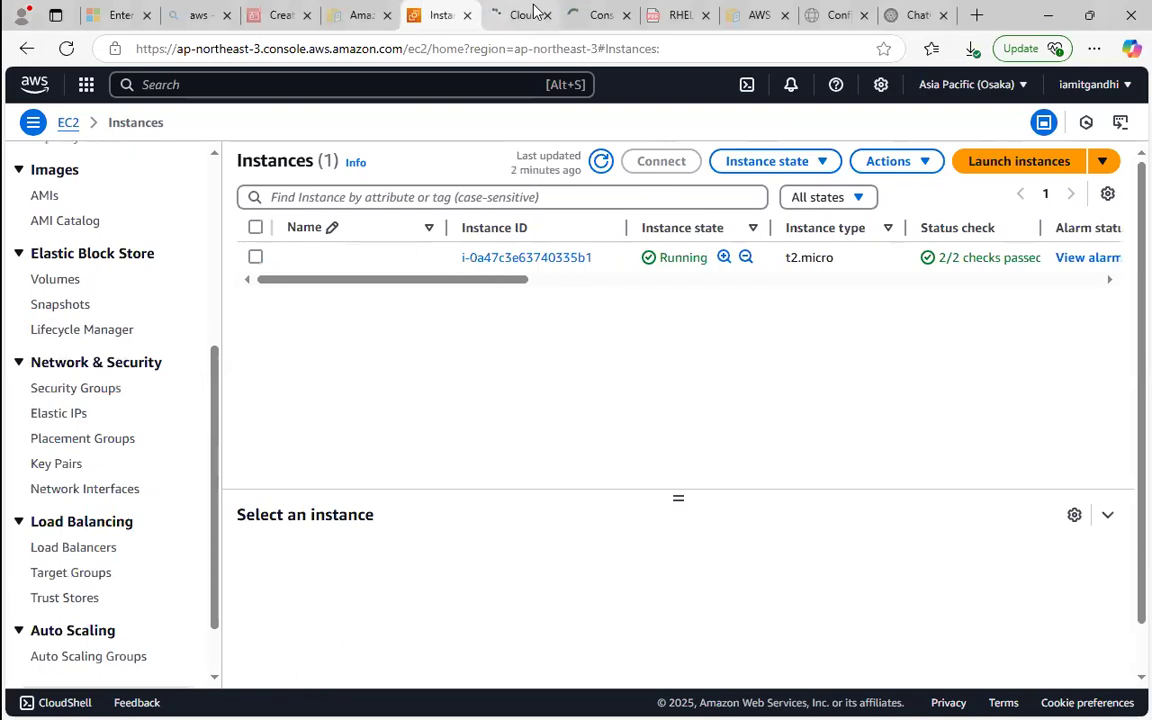
Close the two browser tabs that are still loading beside the EC2 Instances tab.
left_click(546, 16)
left_click(546, 16)
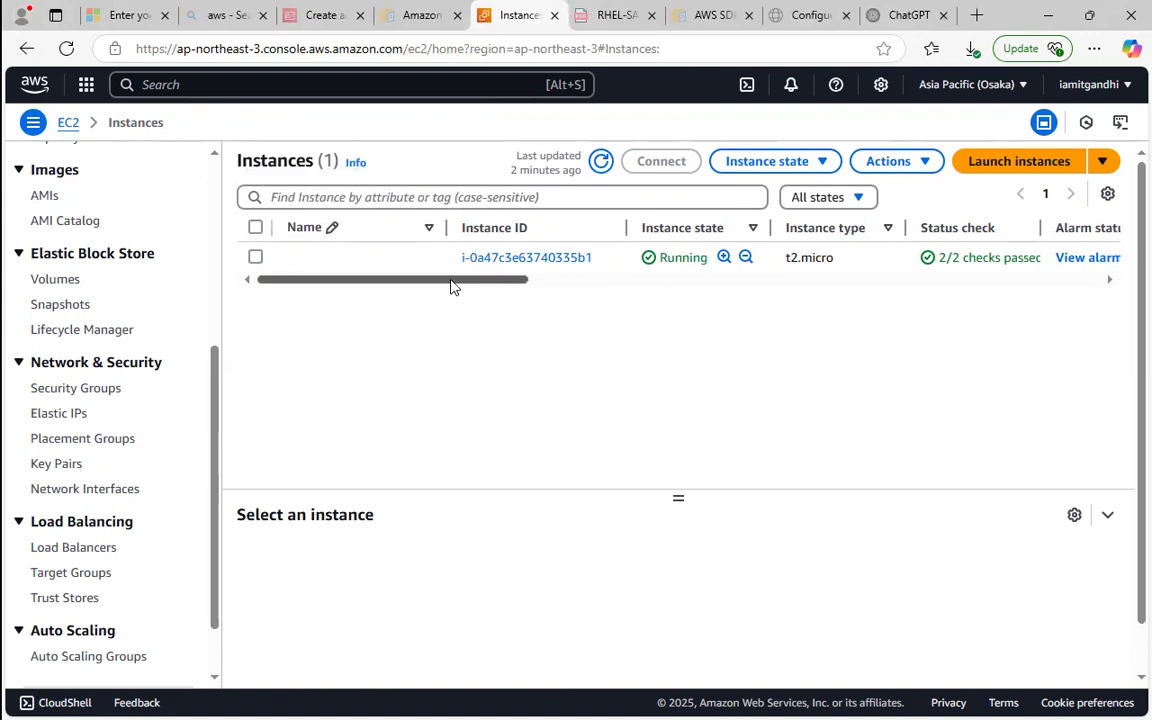
left_click_drag(450, 287, 458, 376)
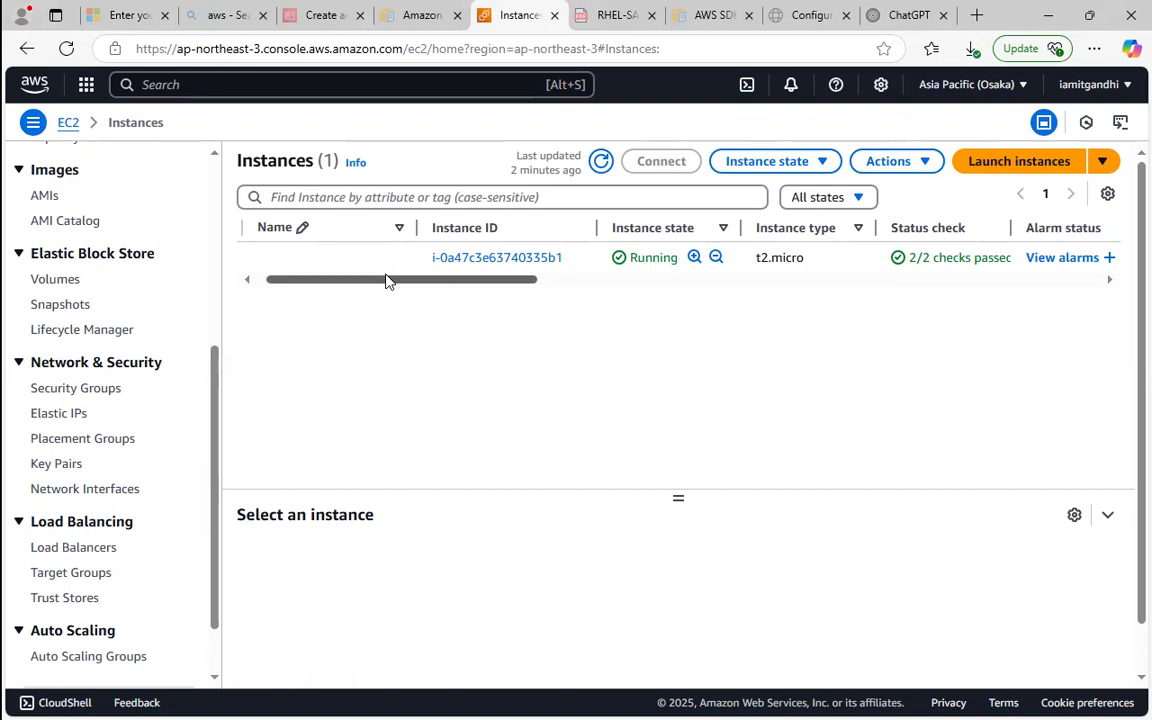
left_click_drag(462, 285, 237, 295)
left_click(405, 88)
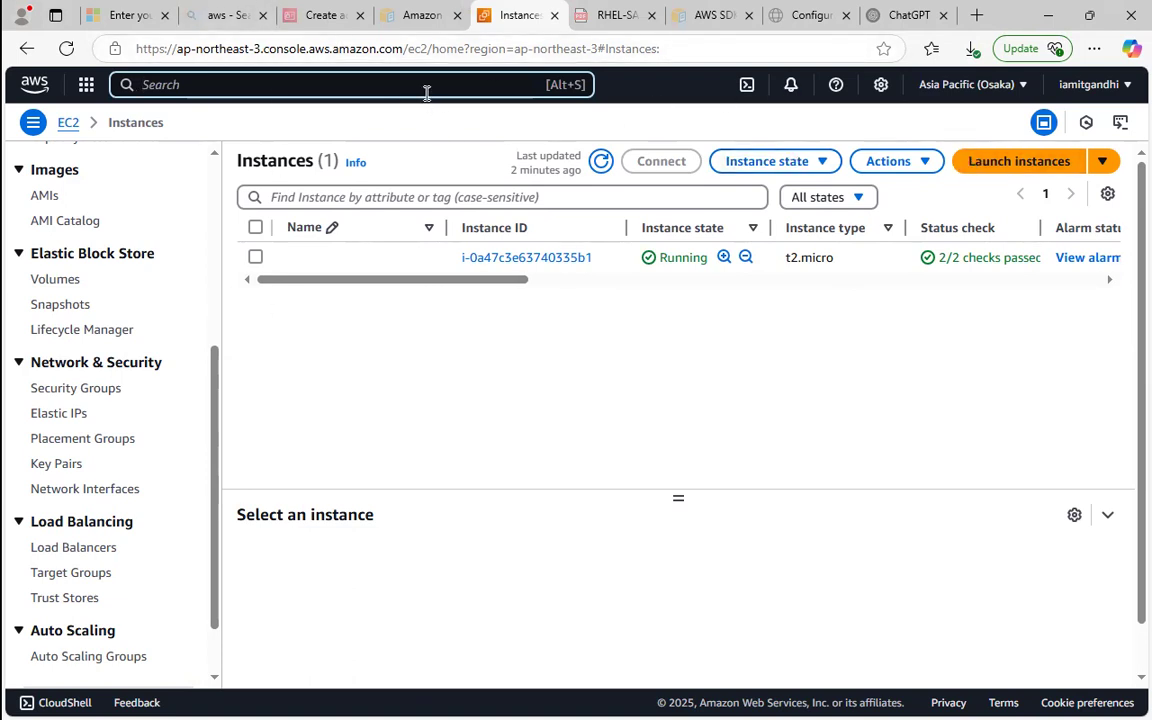
Start launching a new EC2 instance and name it server1.
left_click(975, 161)
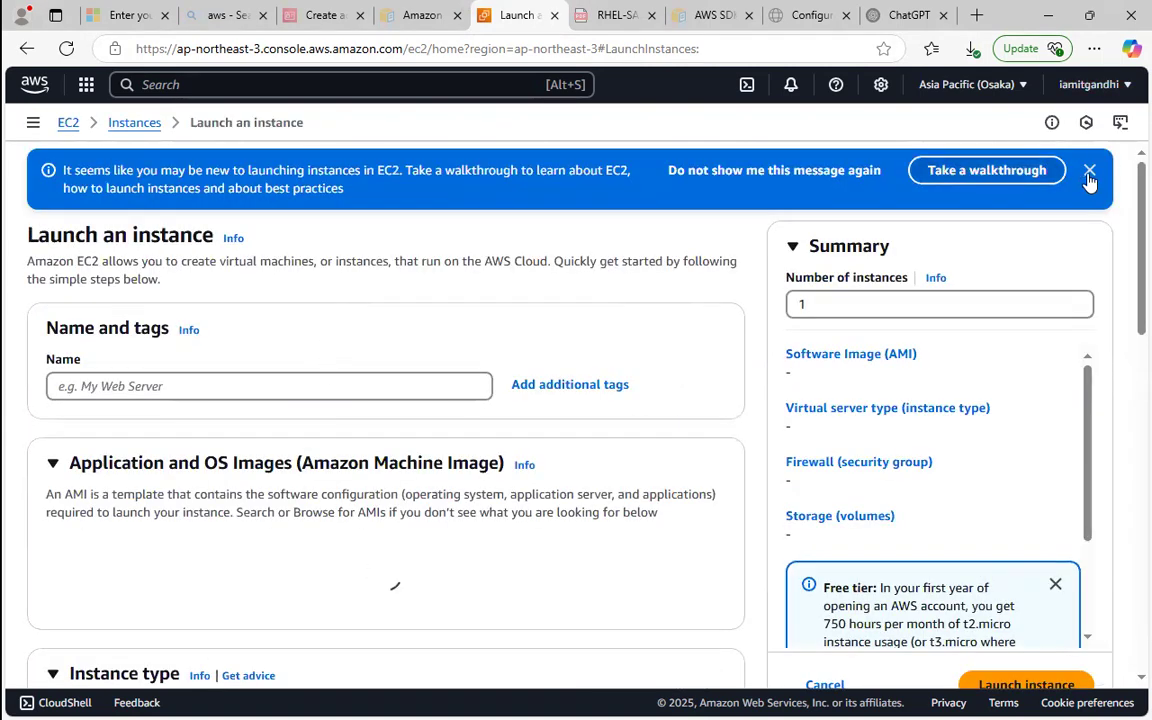
left_click(309, 386)
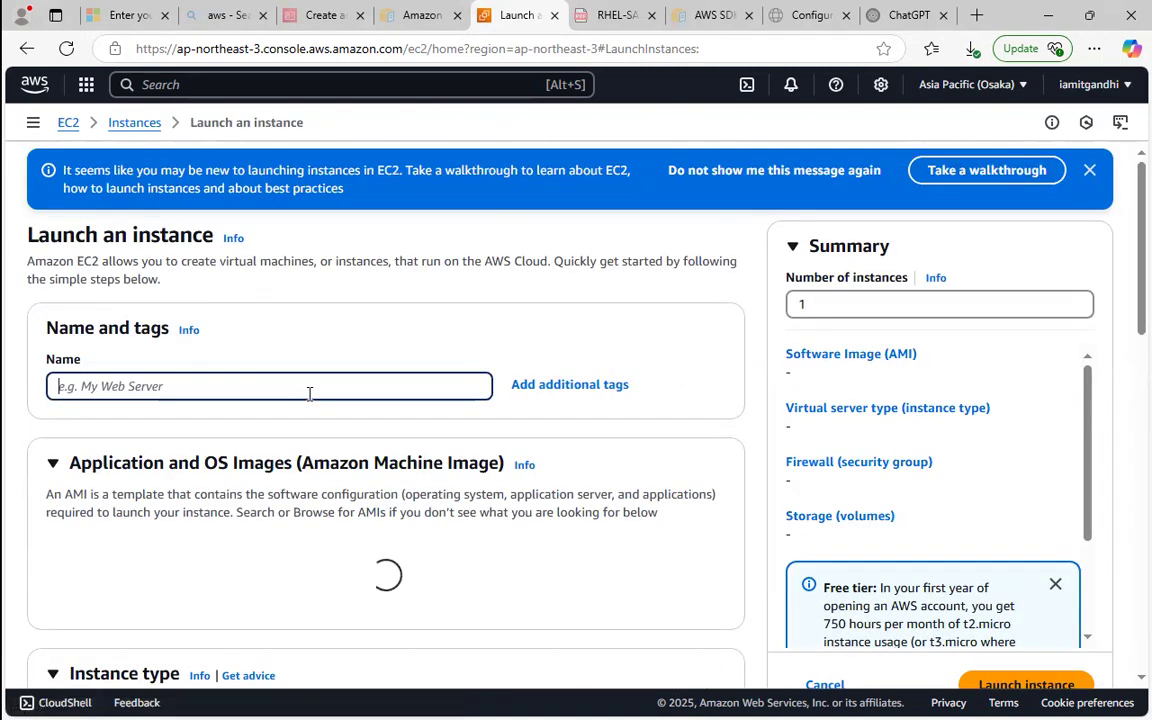
type("server")
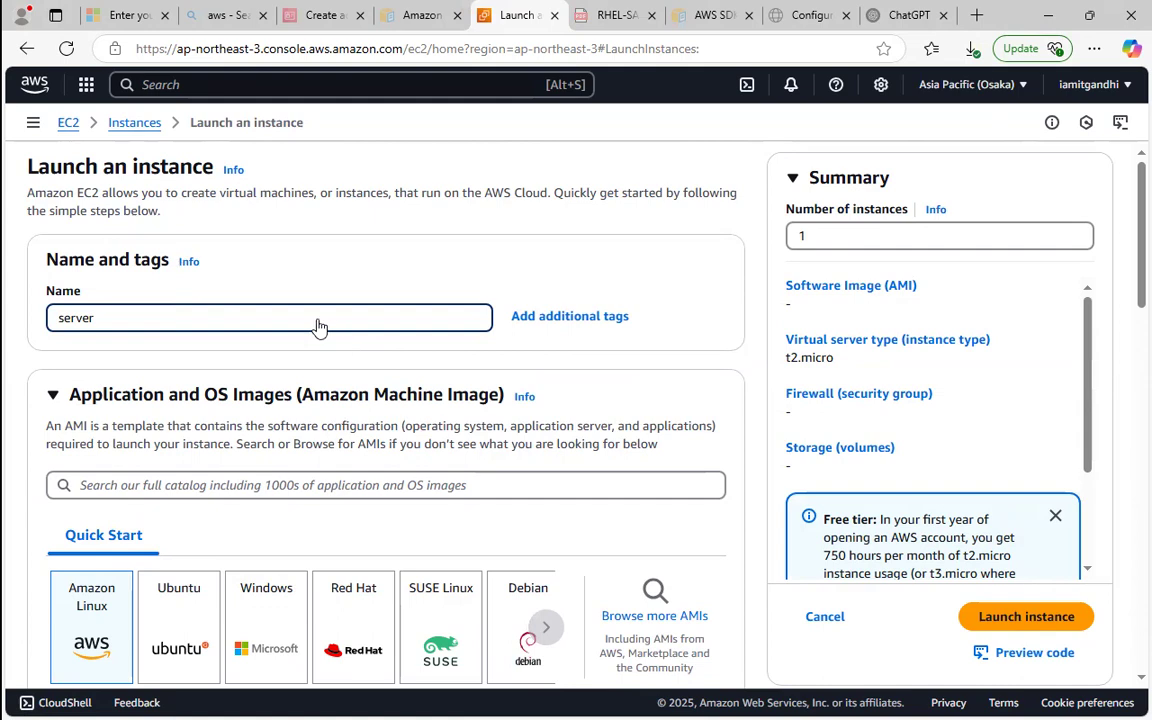
type("1")
Choose the Red Hat image for the instance and assign it the existing key pair k12345.
left_click_drag(1124, 255, 1128, 320)
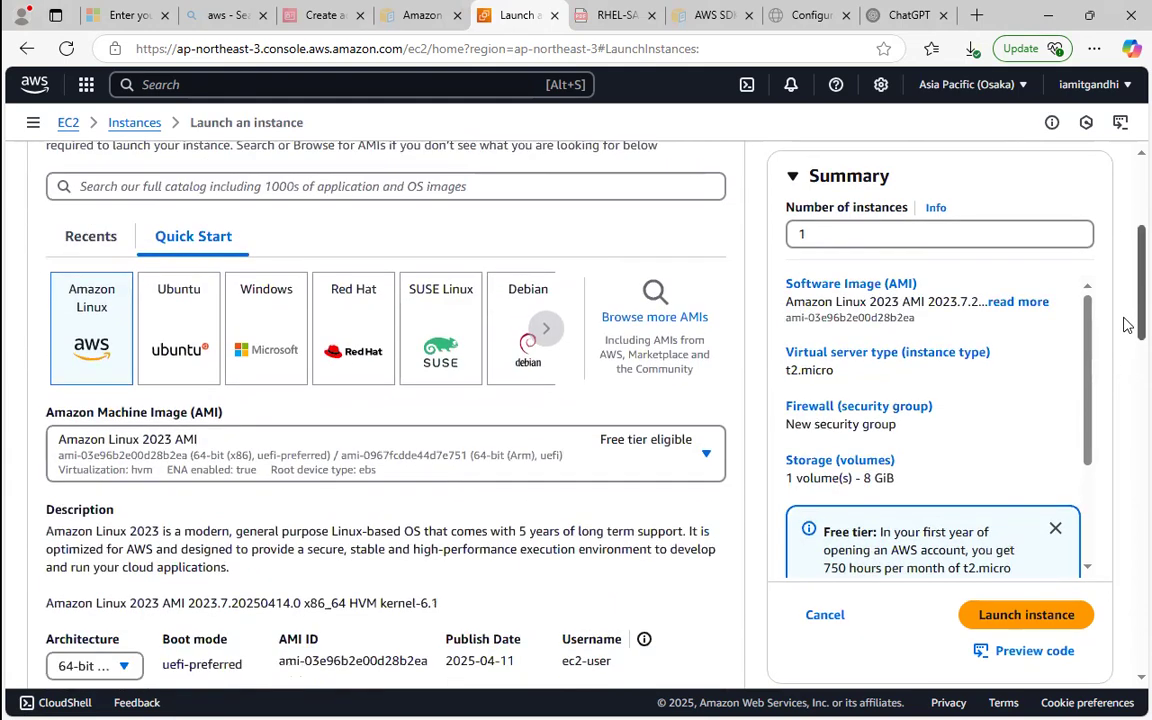
left_click(376, 314)
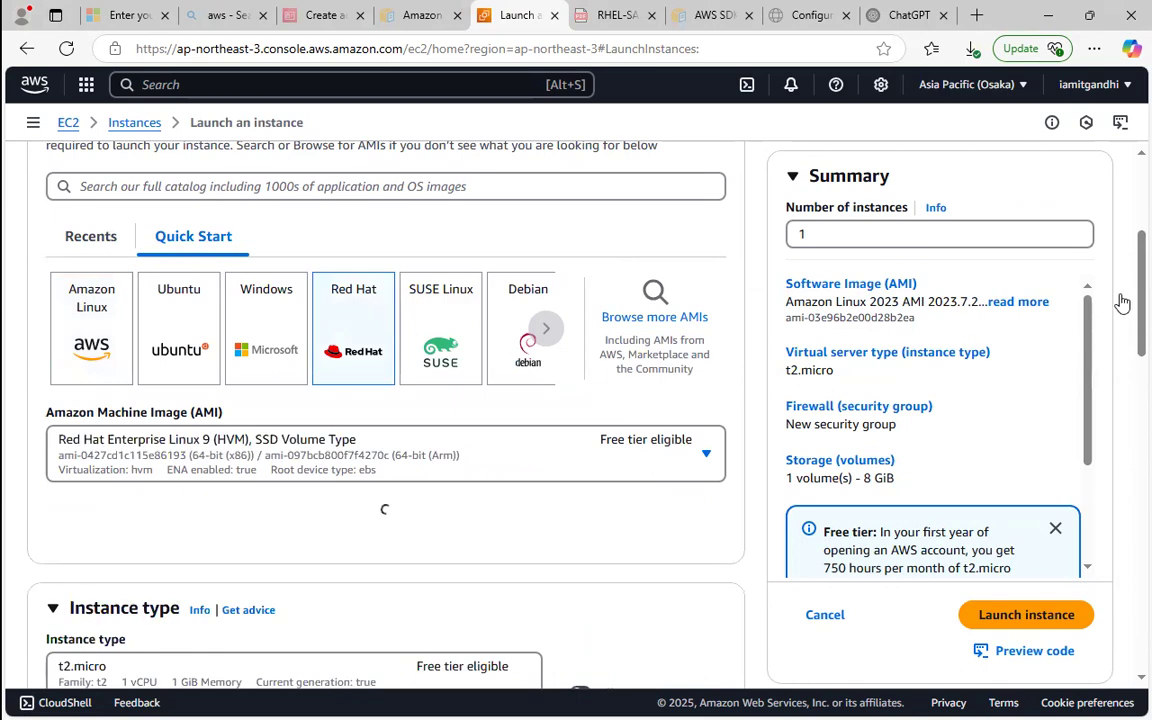
left_click_drag(1130, 302, 1115, 375)
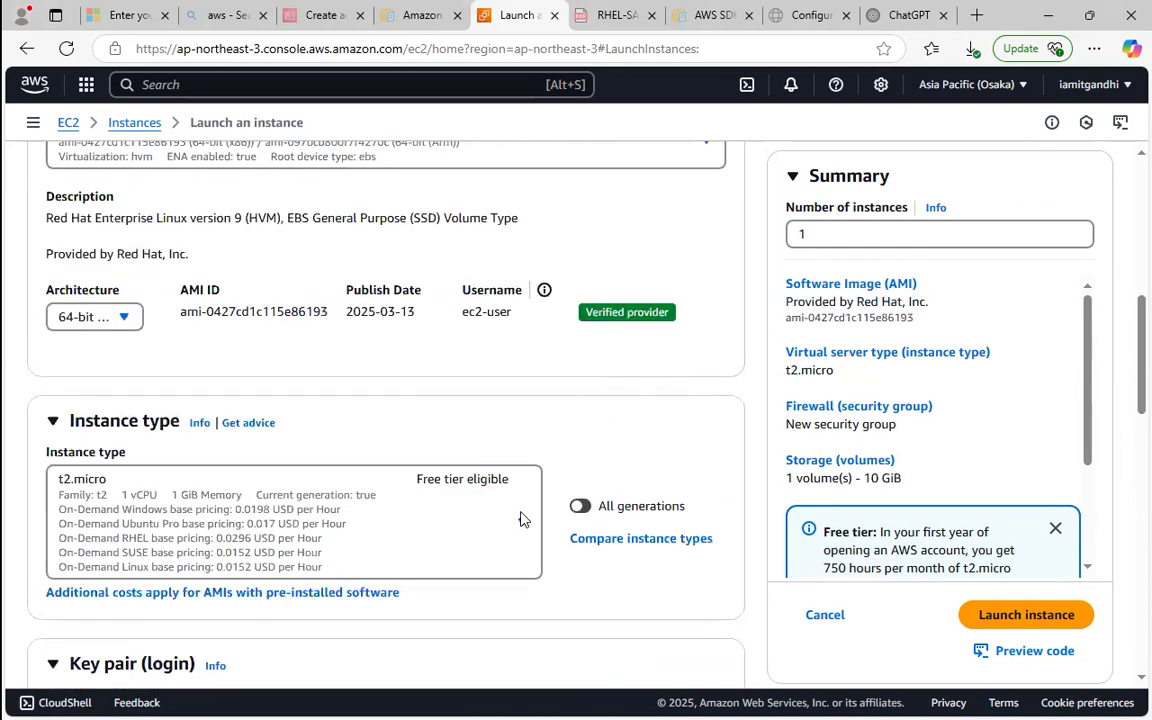
left_click_drag(1124, 329, 1128, 445)
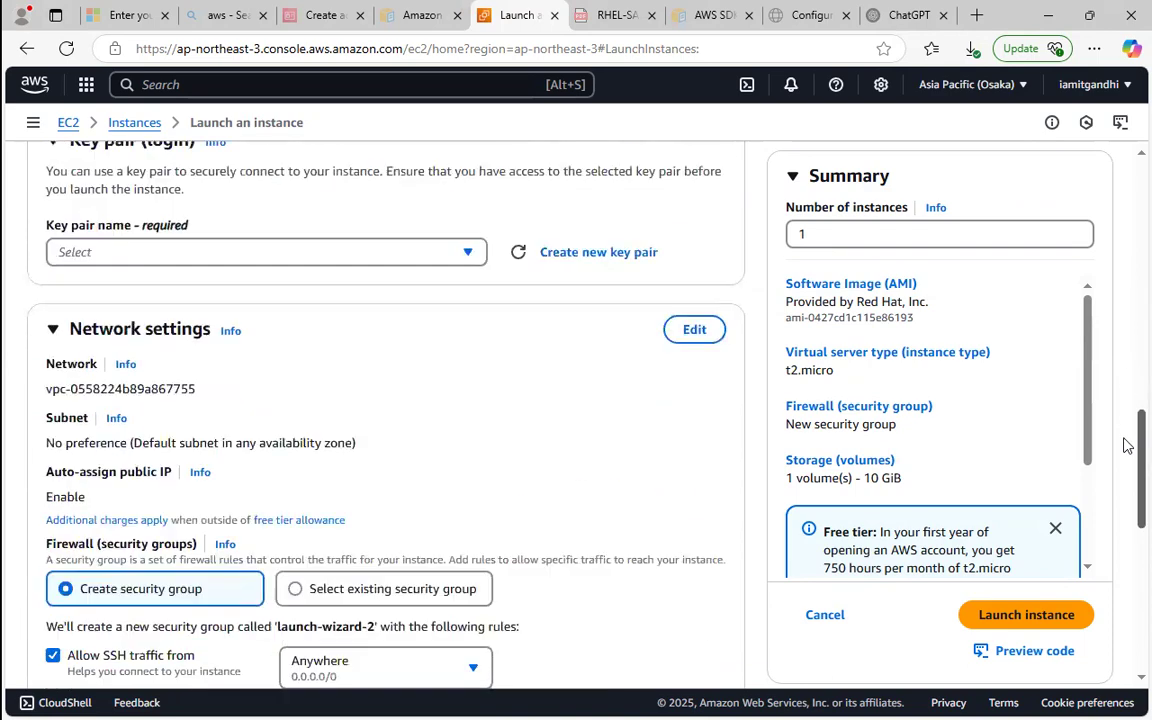
left_click(460, 251)
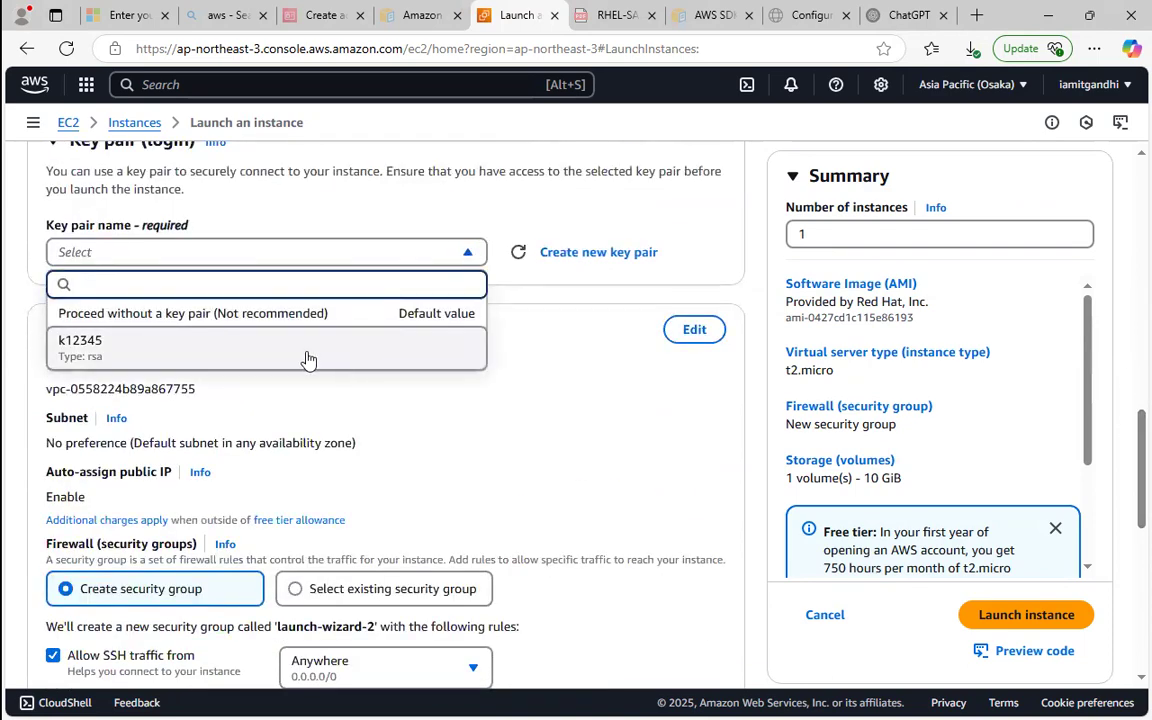
left_click(308, 350)
Allow HTTP traffic from the internet in the firewall settings and launch the instance.
left_click_drag(1124, 417, 1126, 564)
left_click(53, 179)
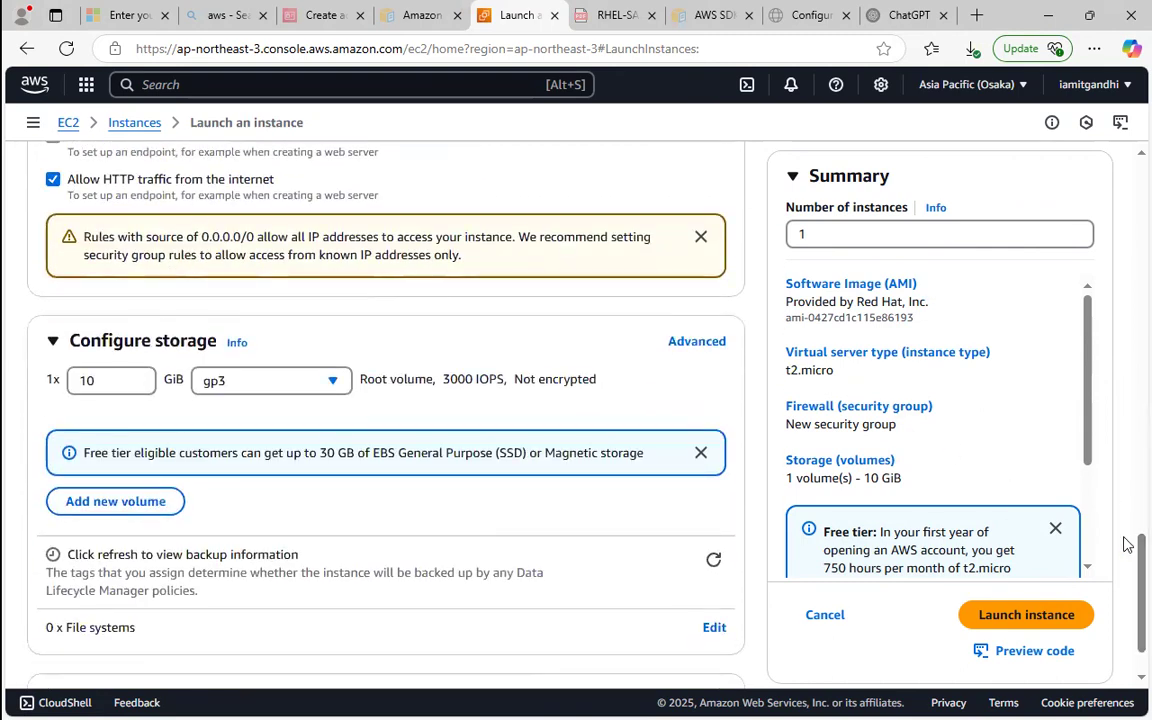
left_click(1031, 624)
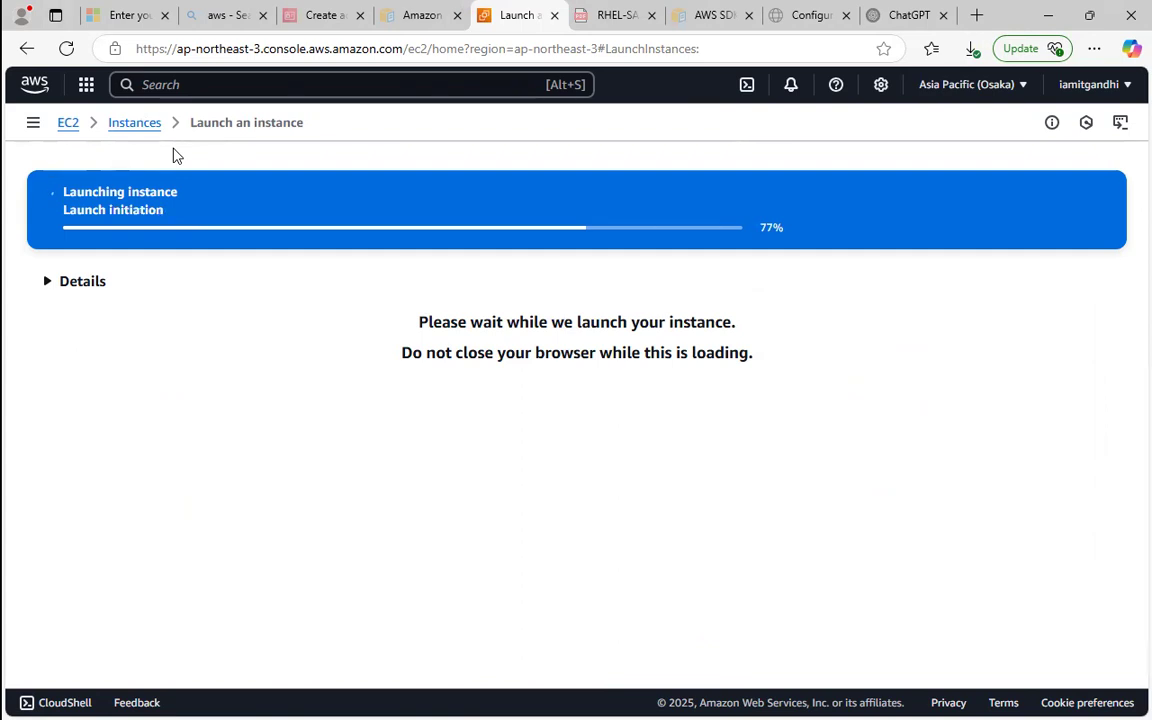
Minimize the browser and open Paint with a blank canvas.
left_click(1052, 14)
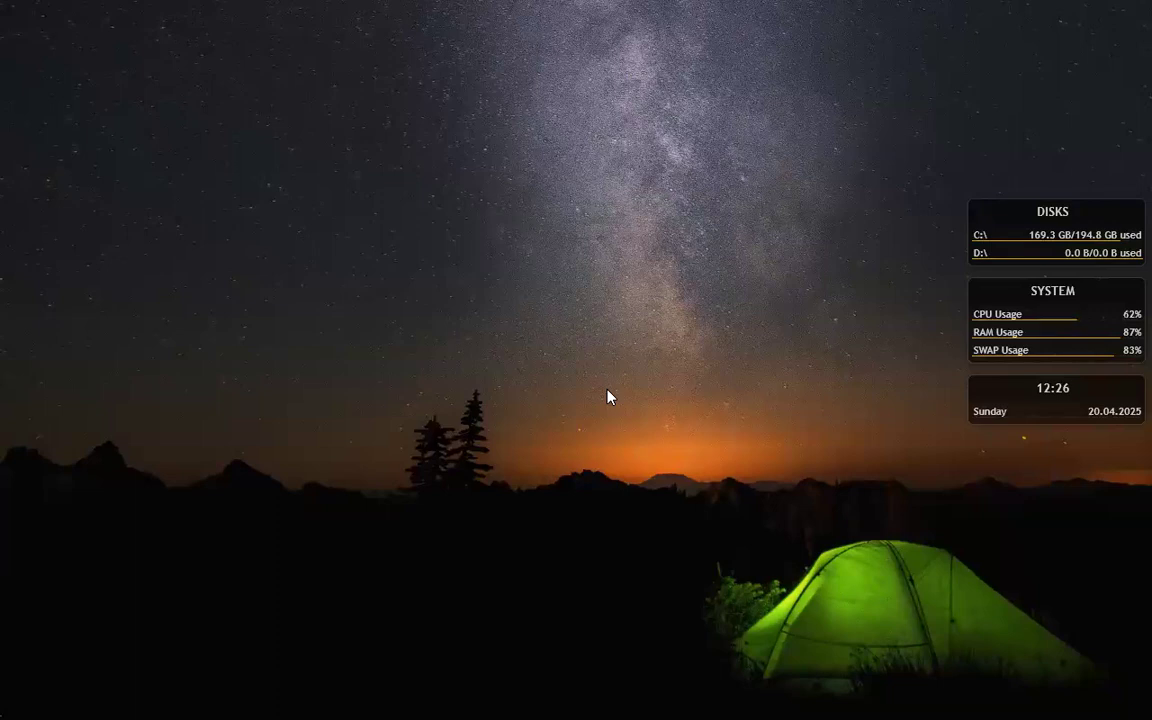
key("super")
type("pan")
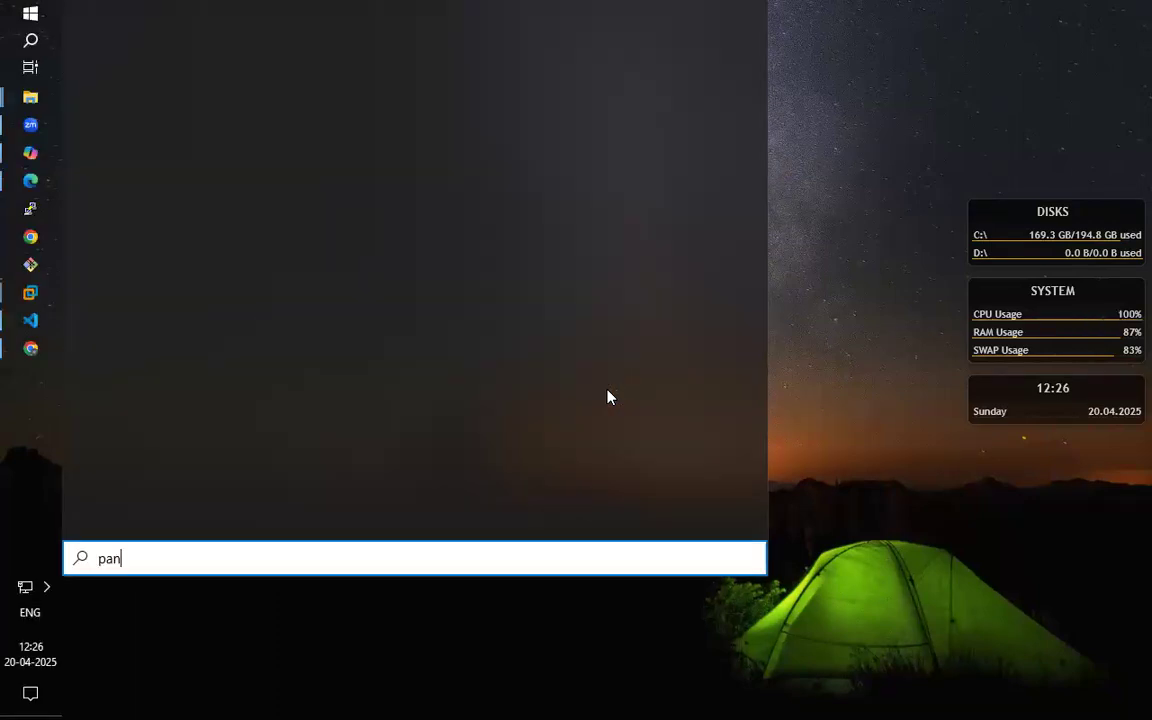
key("BackSpace")
type("int")
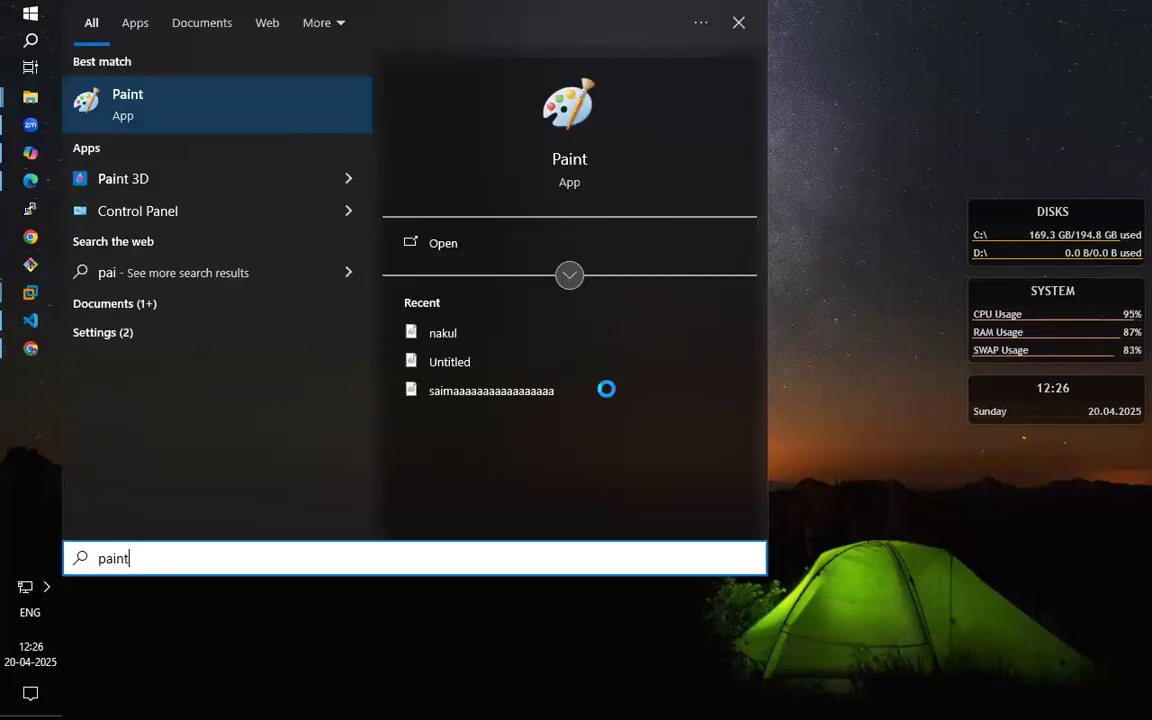
key("Return")
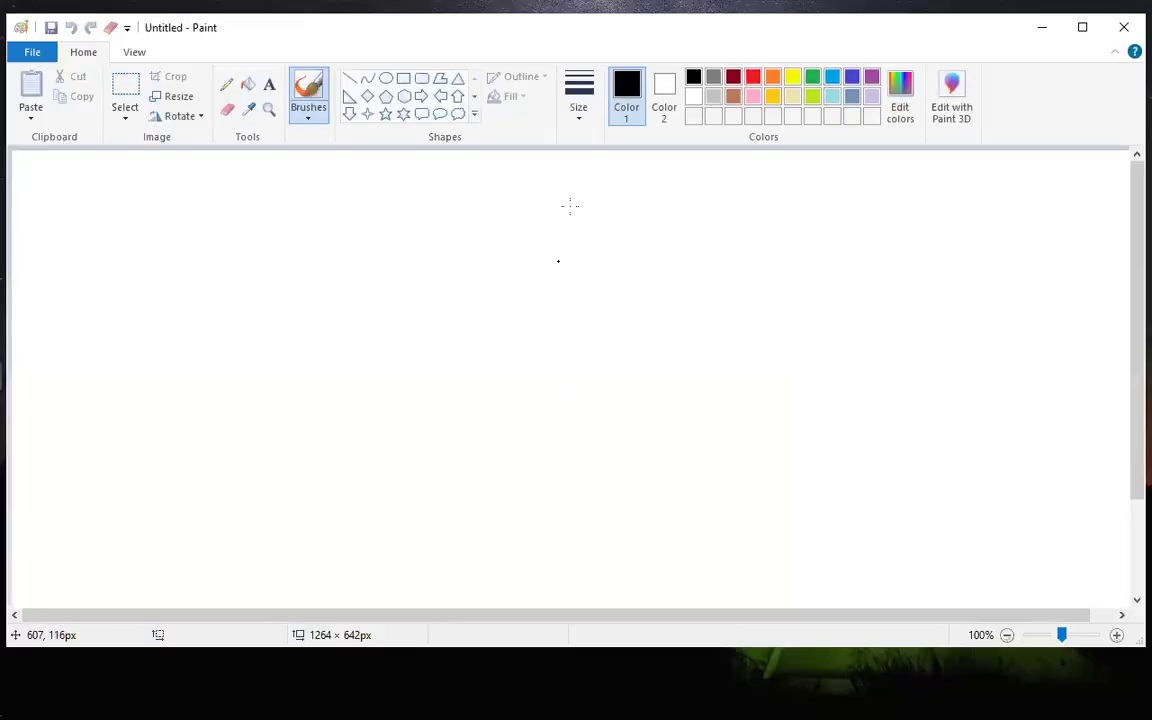
Draw a tall diamond on the left part of the canvas.
left_click(367, 96)
left_click_drag(127, 243, 278, 453)
left_click(373, 378)
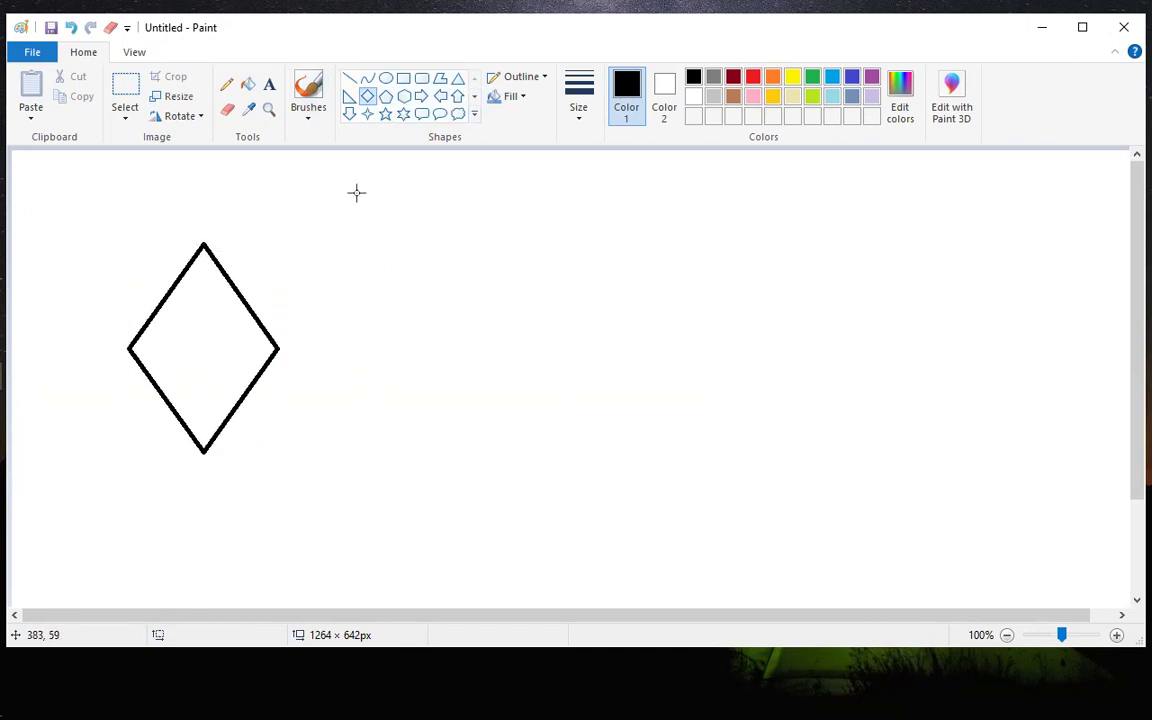
Draw a wide, flat rectangle on the right part of the canvas, level with the diamond.
left_click(403, 78)
left_click_drag(734, 311, 947, 362)
left_click_drag(960, 301, 974, 293)
Label the diamond "ec2-i1" and the rectangle ".com".
left_click(269, 84)
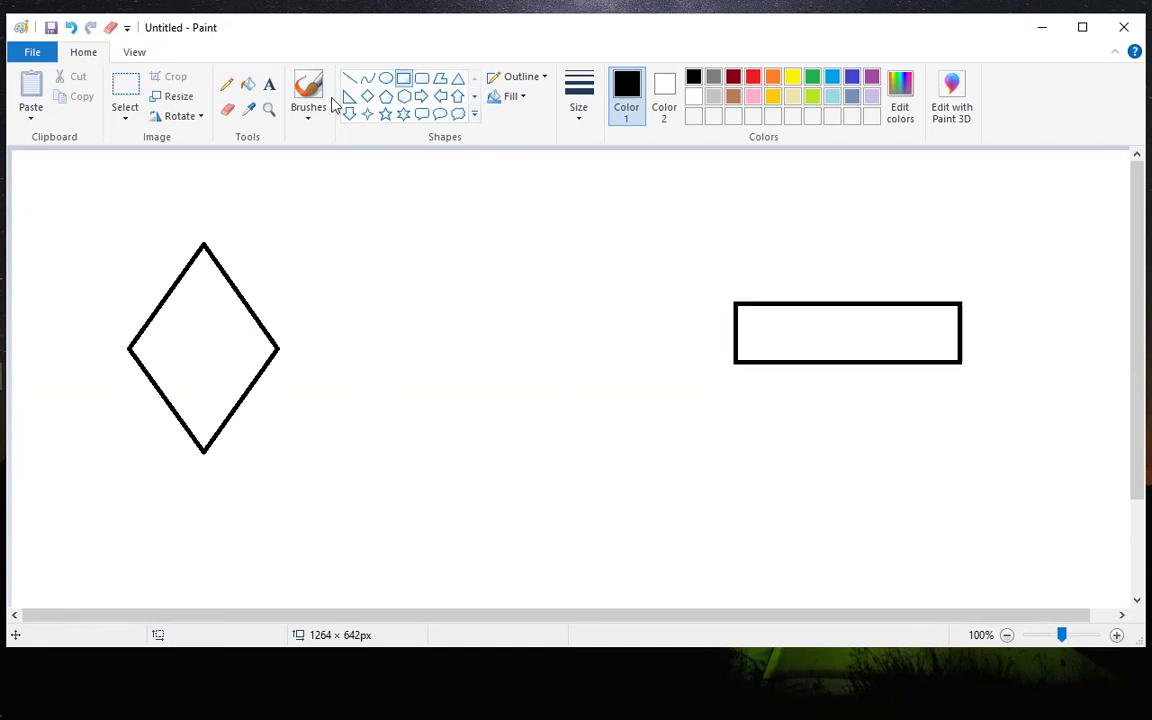
left_click(170, 327)
type("ec2-i1")
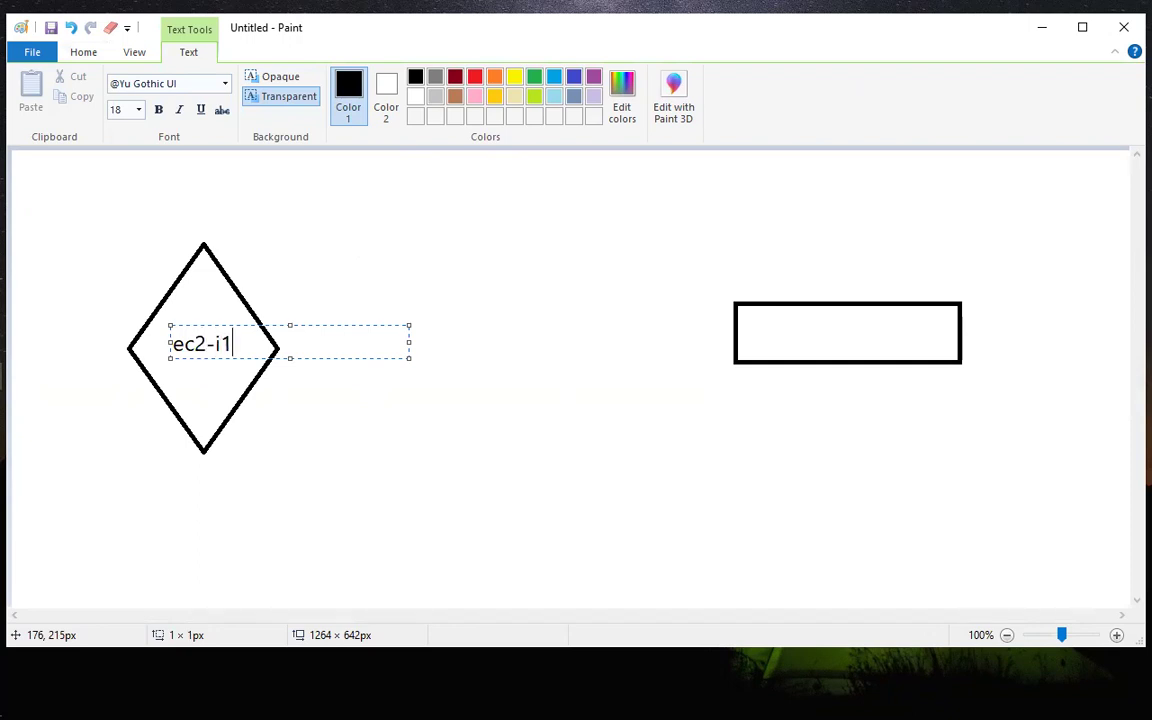
left_click(784, 337)
left_click(785, 337)
type(".com")
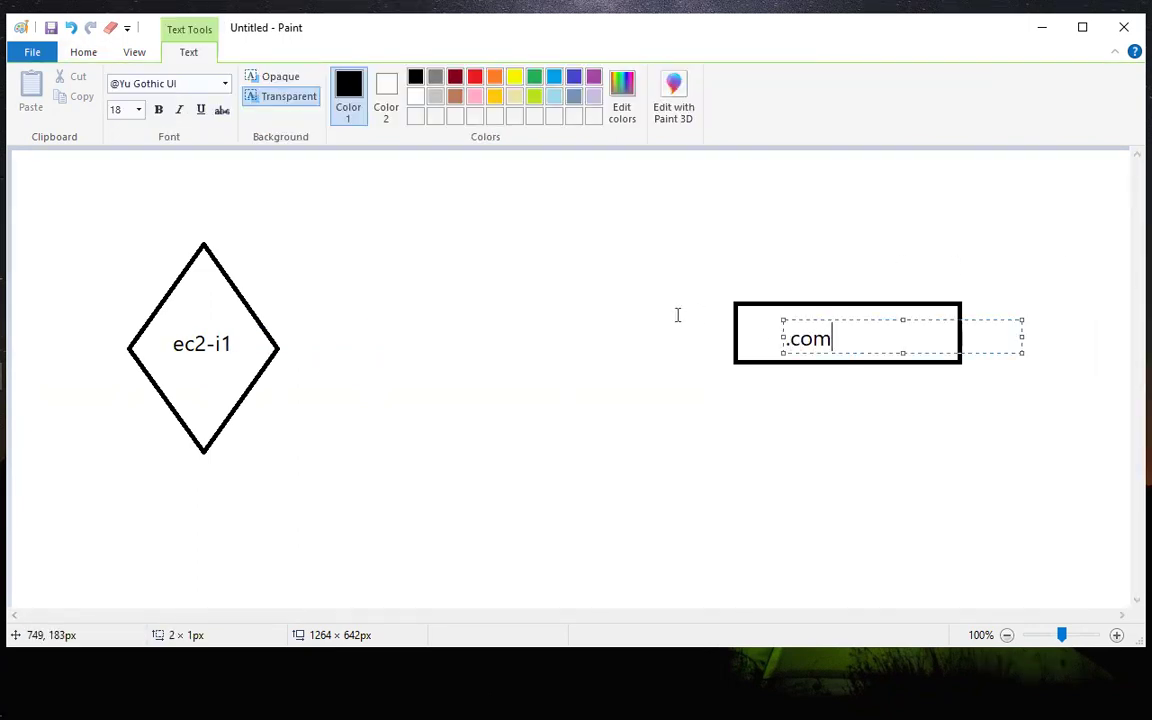
left_click(580, 314)
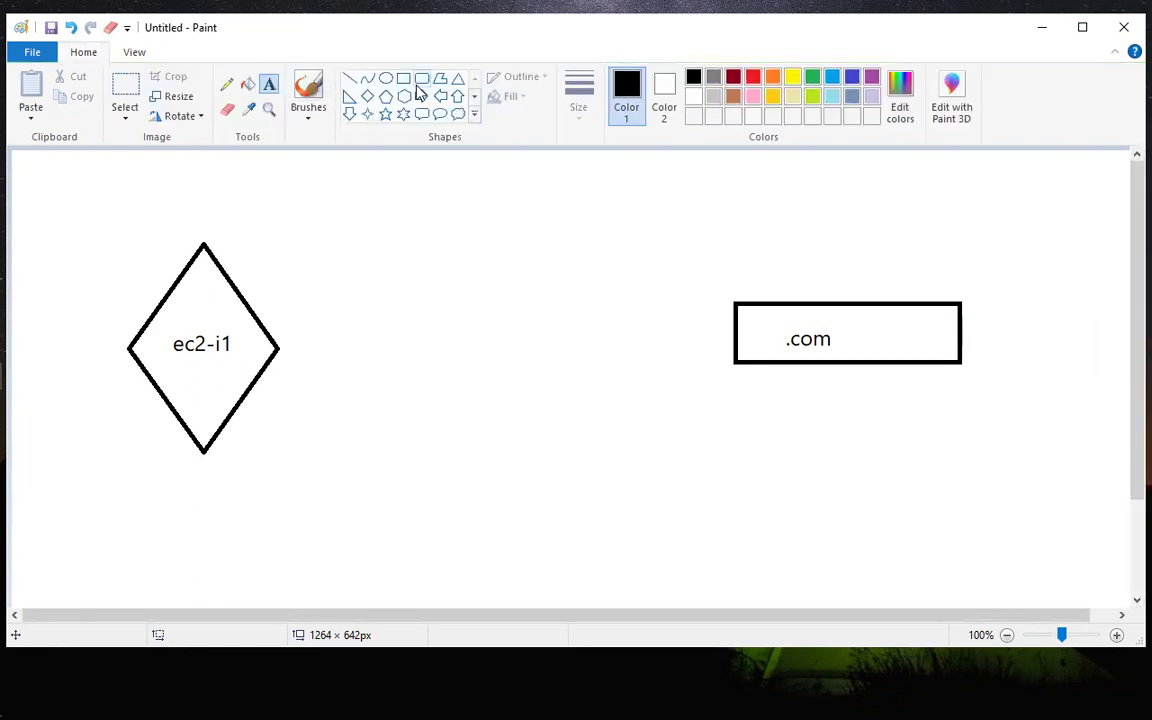
Draw a right-pointing arrow about 211 × 43 px beside the diamond and a left-pointing arrow about 164 × 45 px beside the rectangle.
left_click(422, 96)
left_click_drag(272, 273, 463, 310)
left_click(440, 96)
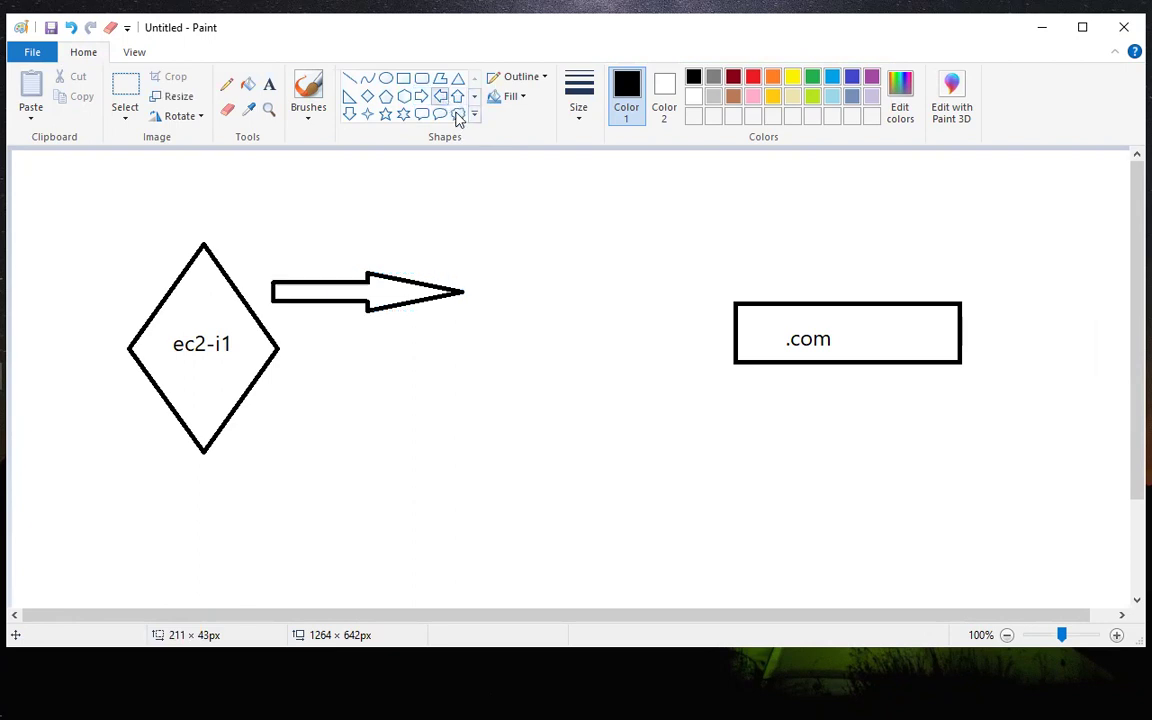
left_click_drag(697, 356, 548, 396)
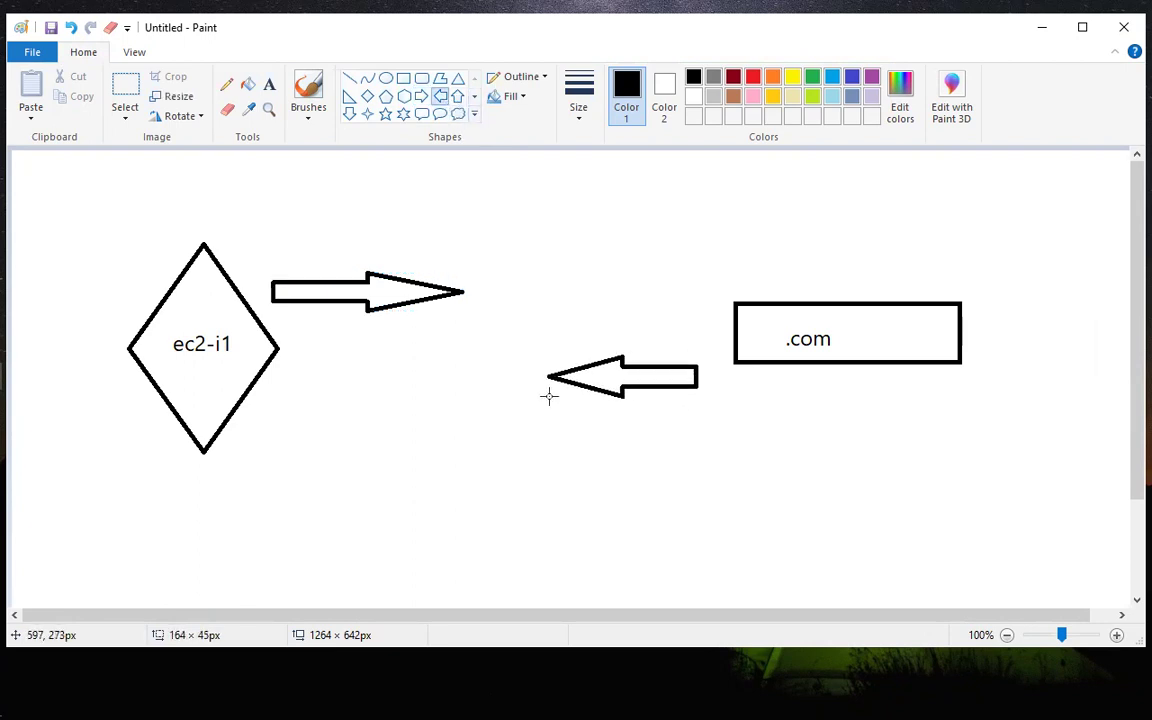
left_click(450, 150)
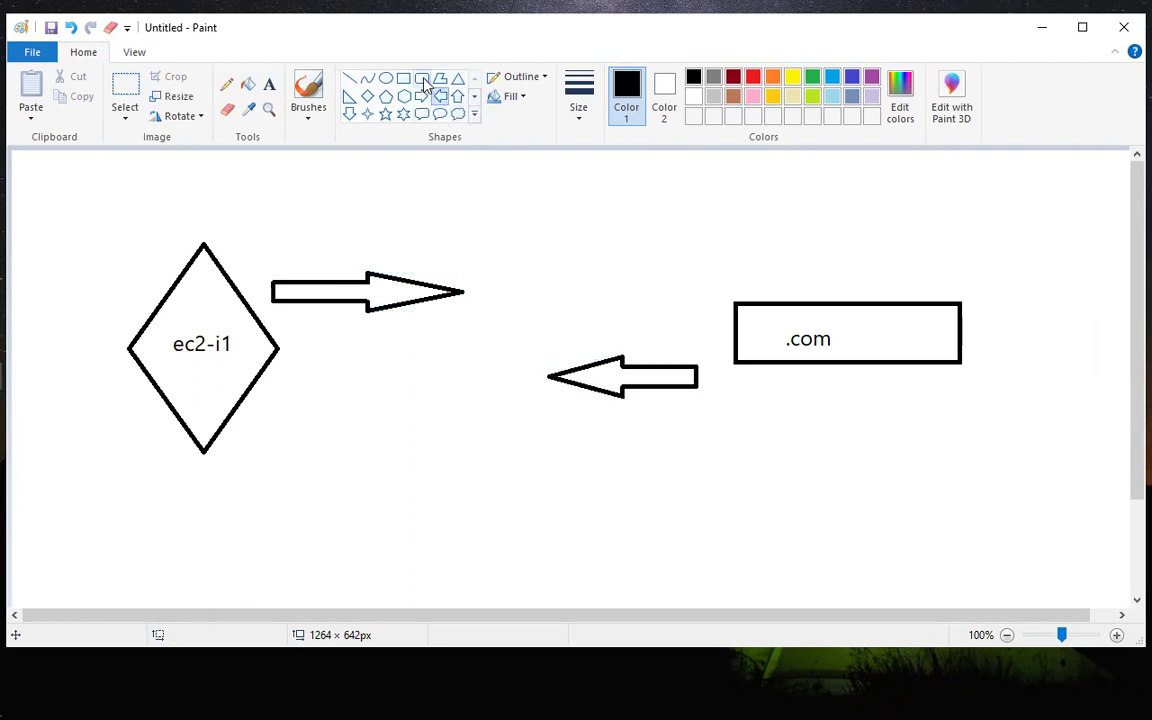
Draw a small hexagon between the tips of the two arrows.
left_click(385, 96)
left_click(404, 96)
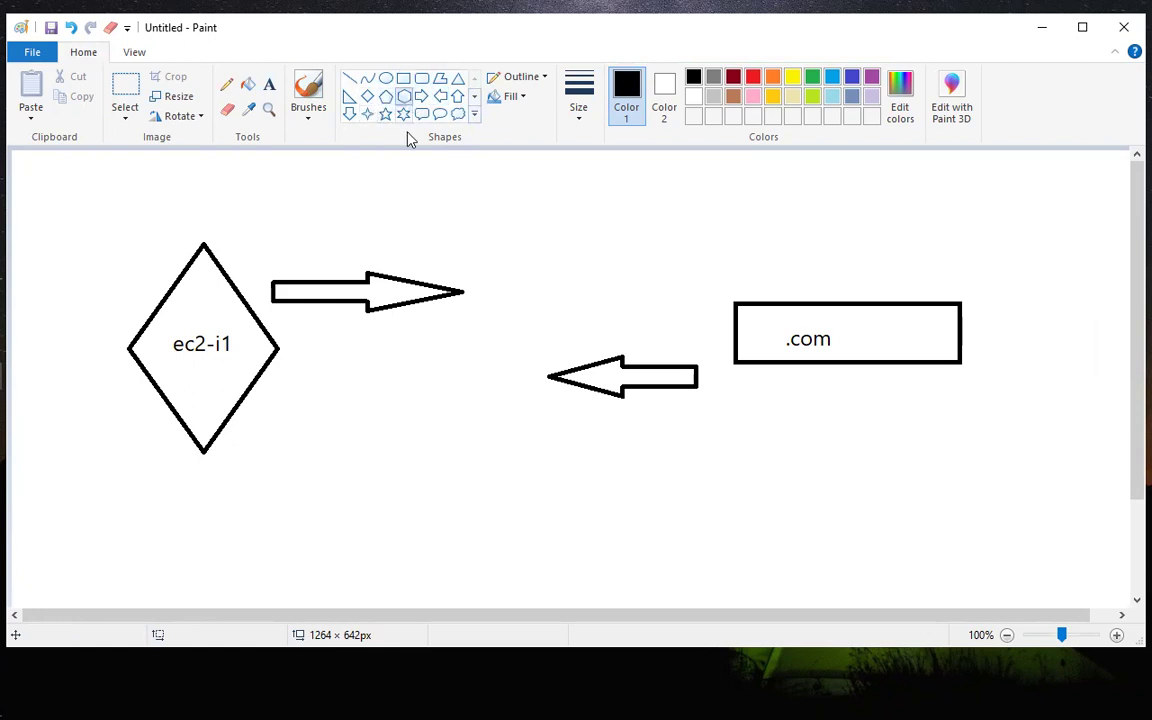
left_click_drag(483, 288, 557, 374)
left_click(570, 270)
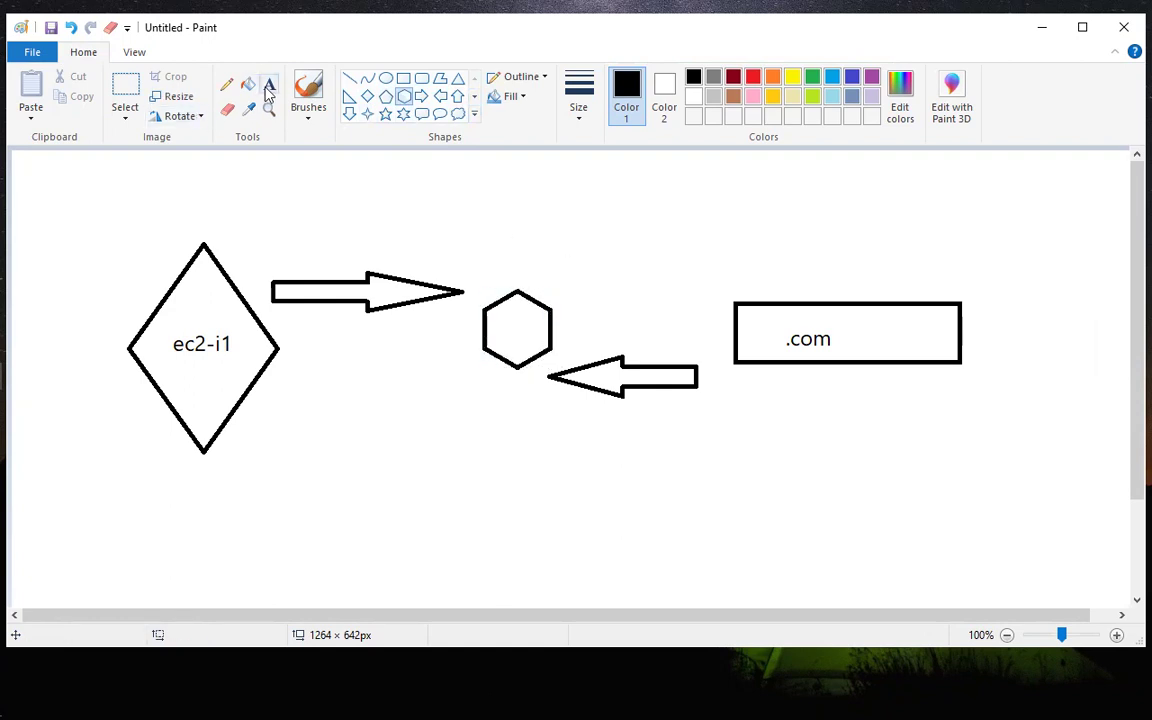
Label the small hexagon between the arrows "route 53" on two lines.
left_click(269, 84)
left_click(491, 319)
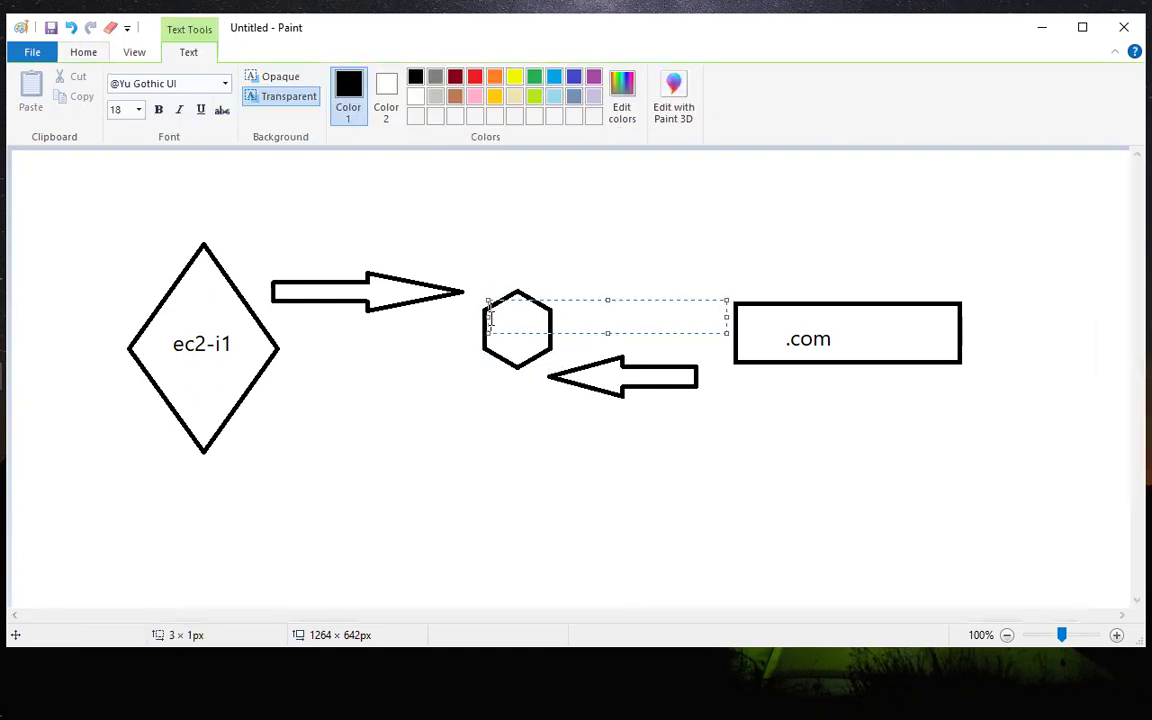
type("route")
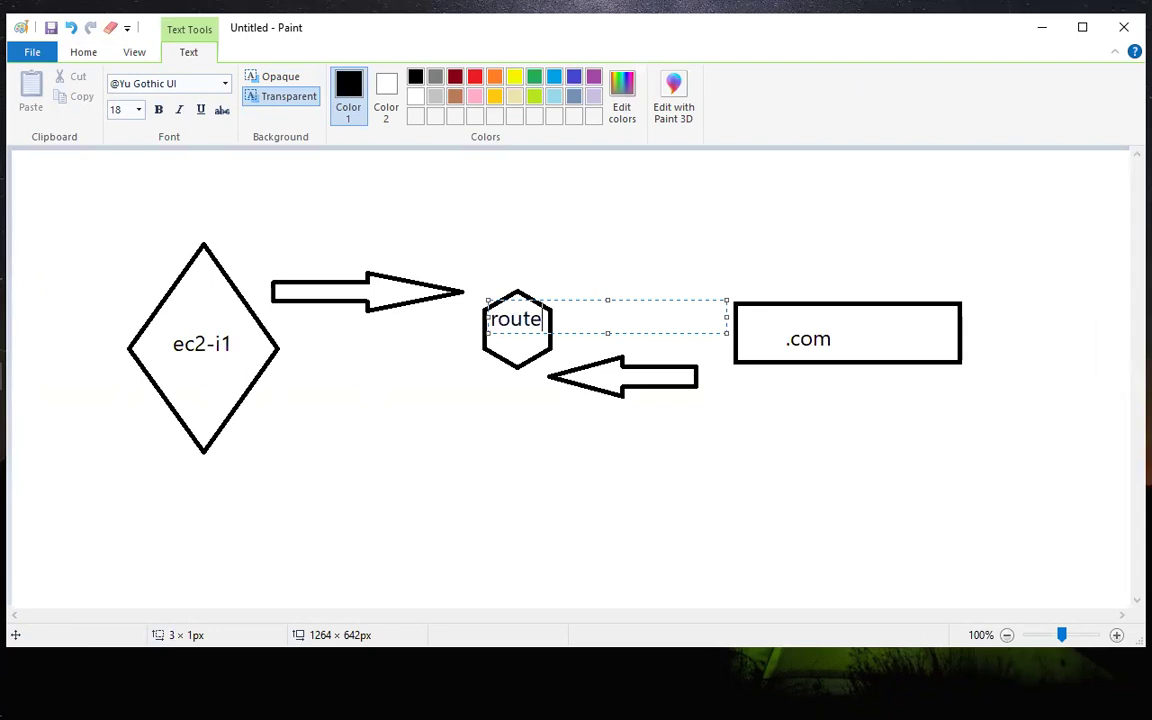
key("Return")
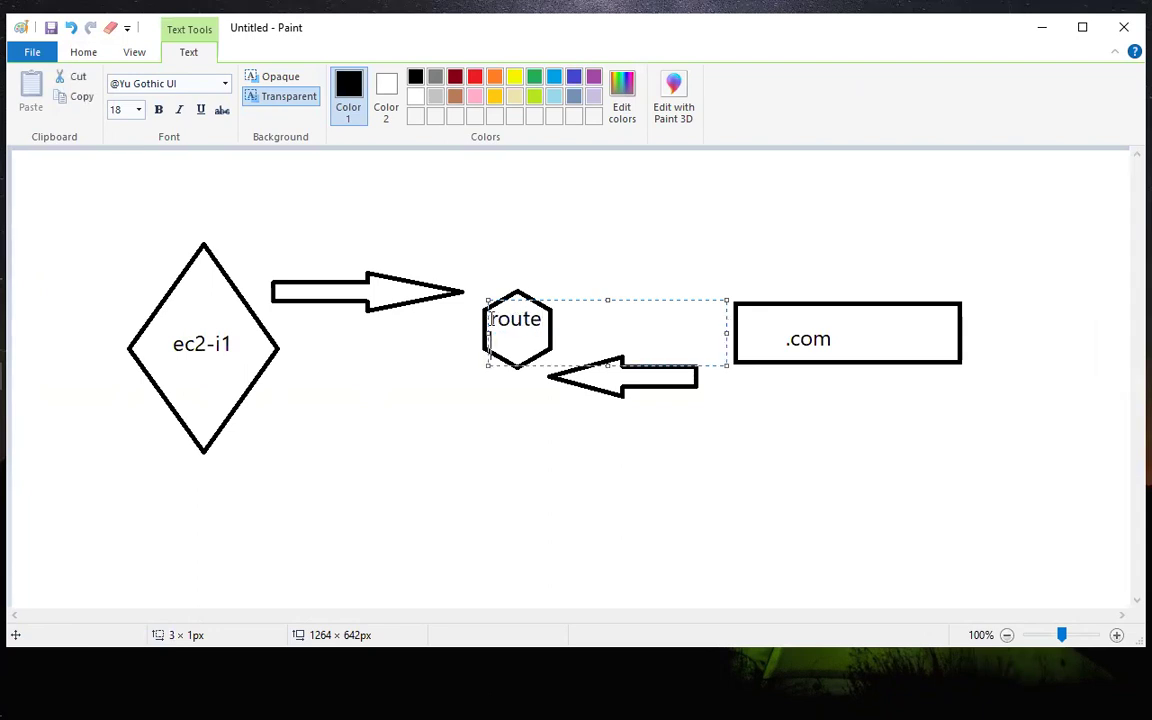
type("53")
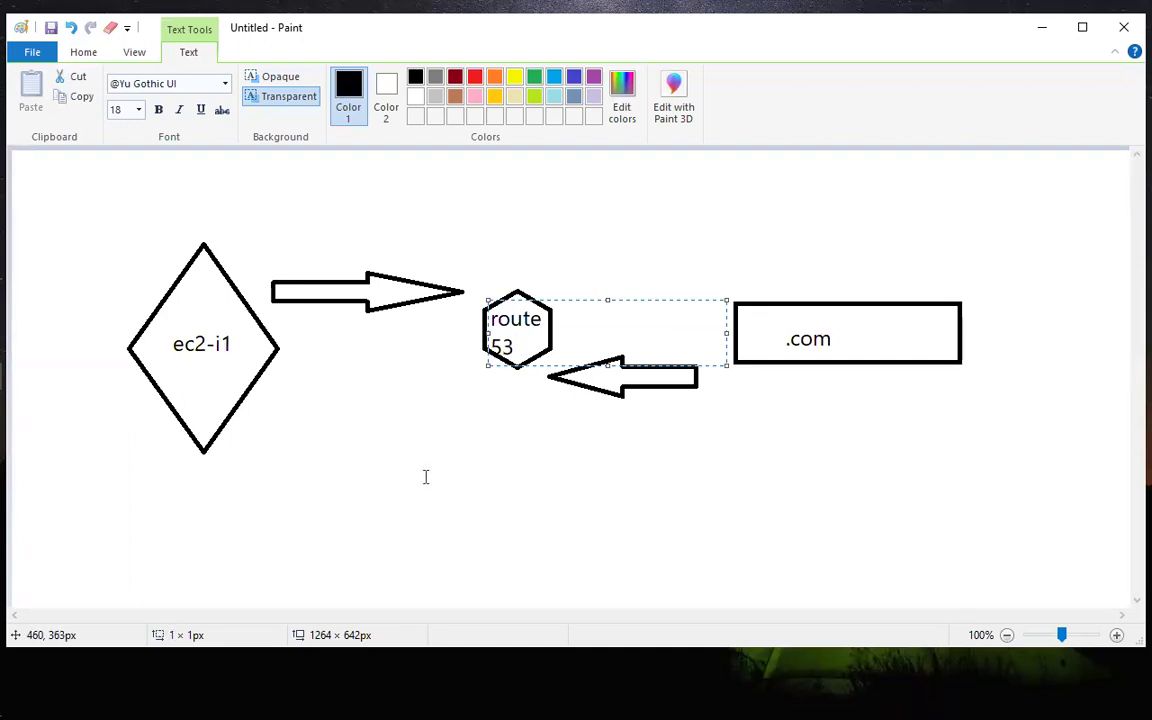
left_click(540, 283)
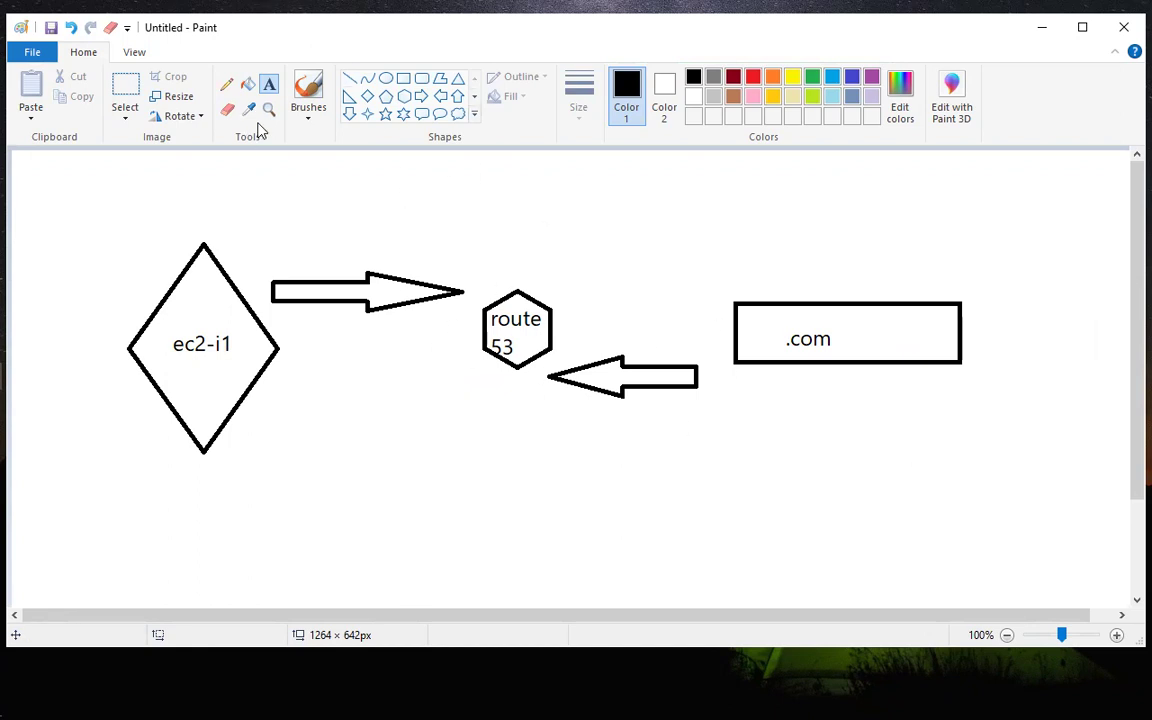
Draw a second hexagon about 118 × 128 px below the right end of the .com rectangle.
left_click(405, 97)
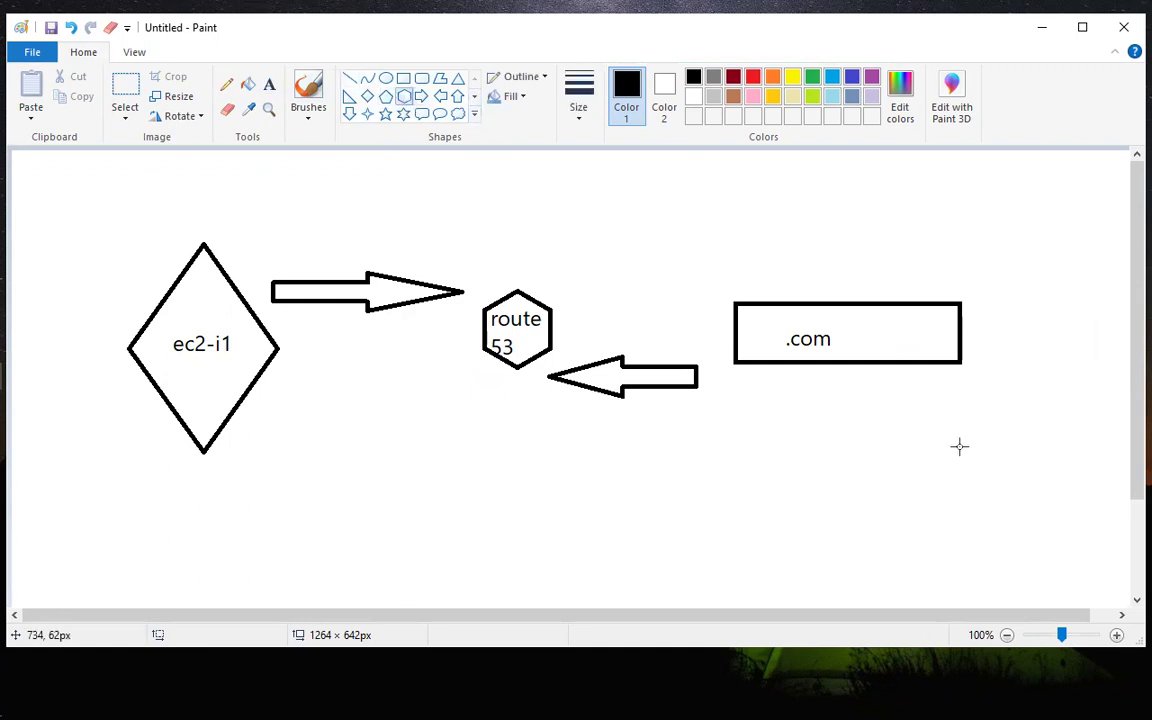
left_click_drag(925, 443, 1031, 559)
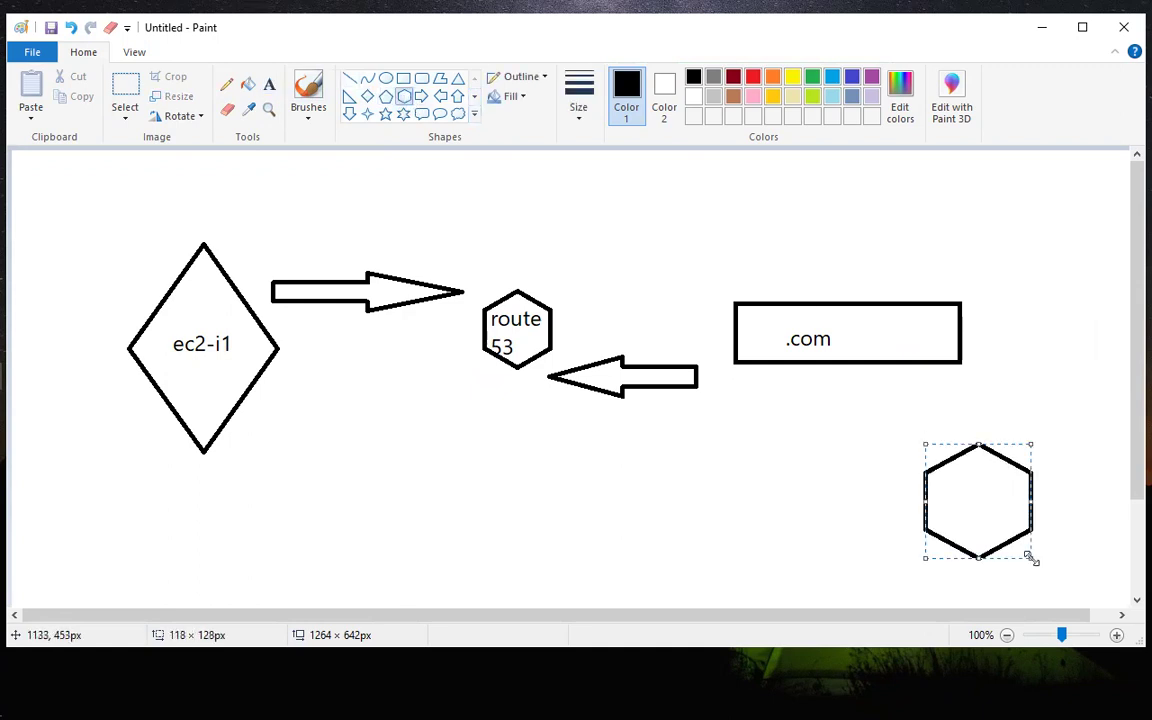
left_click(877, 450)
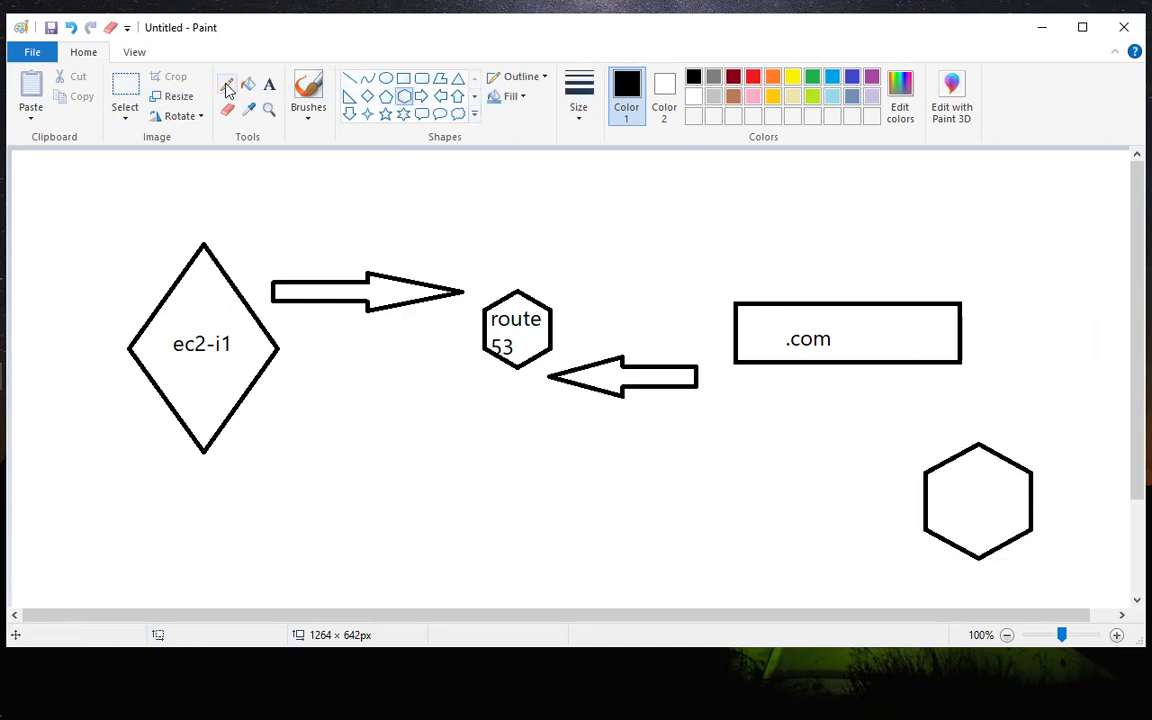
Label the second hexagon, below the .com rectangle, "cdn".
left_click(269, 84)
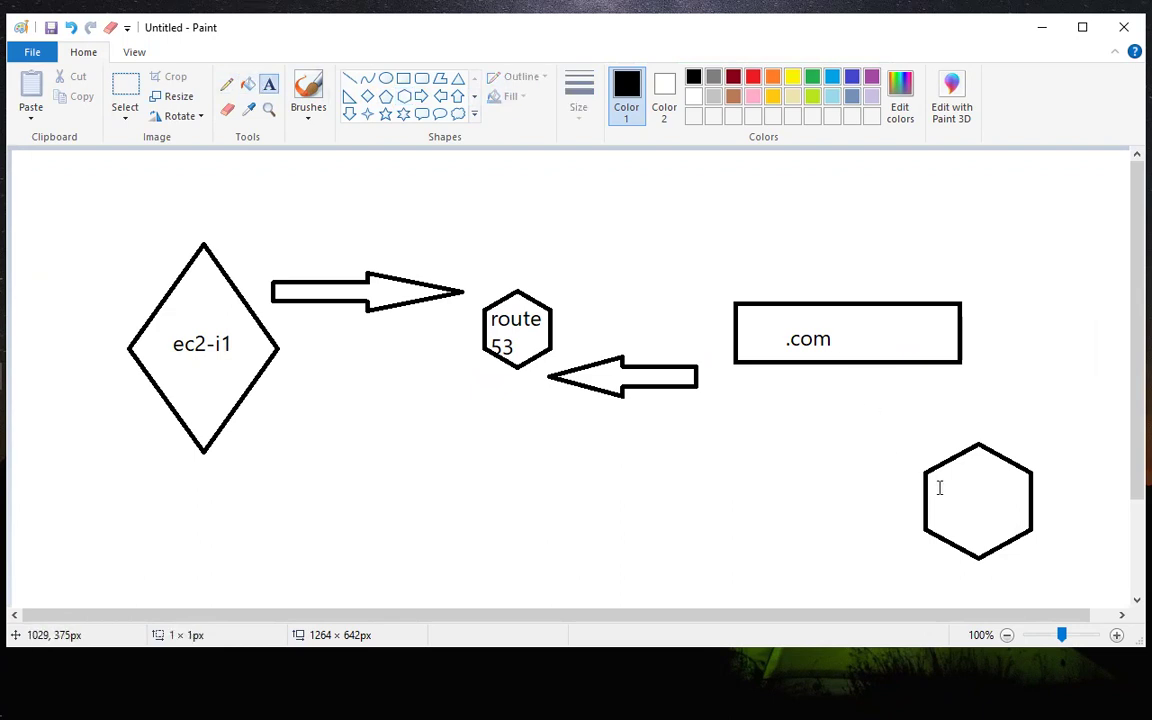
left_click(937, 486)
type("cnd")
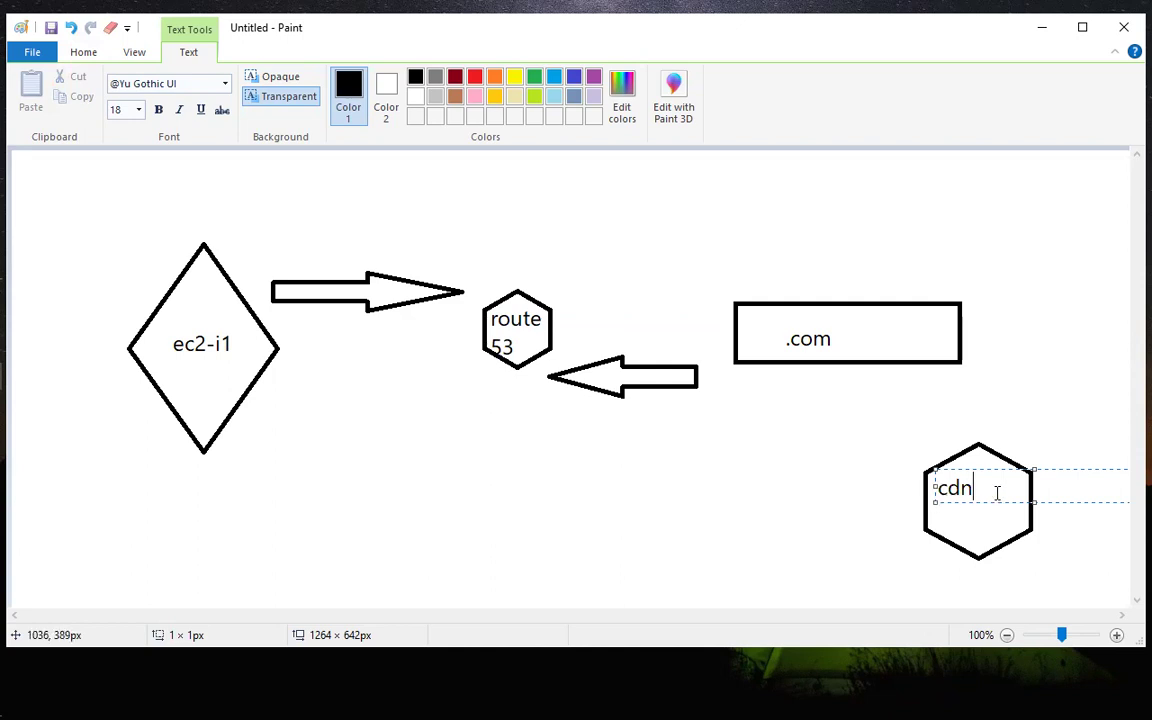
left_click(726, 403)
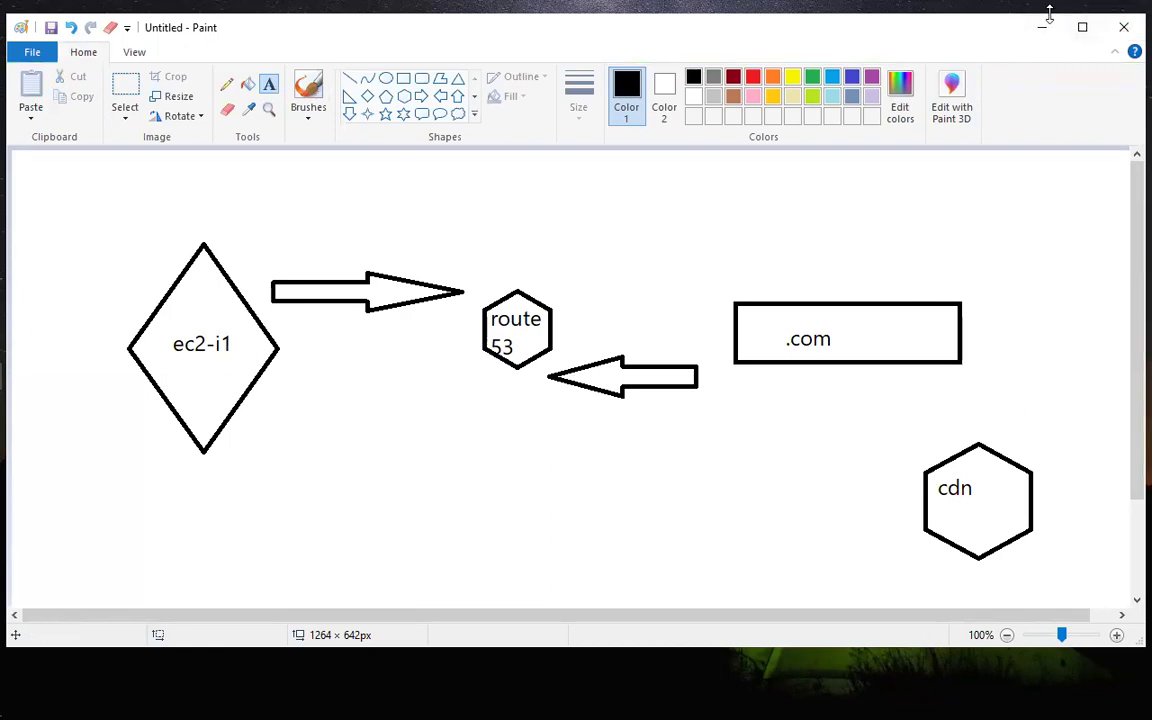
Switch to the AWS console in Edge, open the refreshed EC2 instances list and select server1.
left_click(1042, 26)
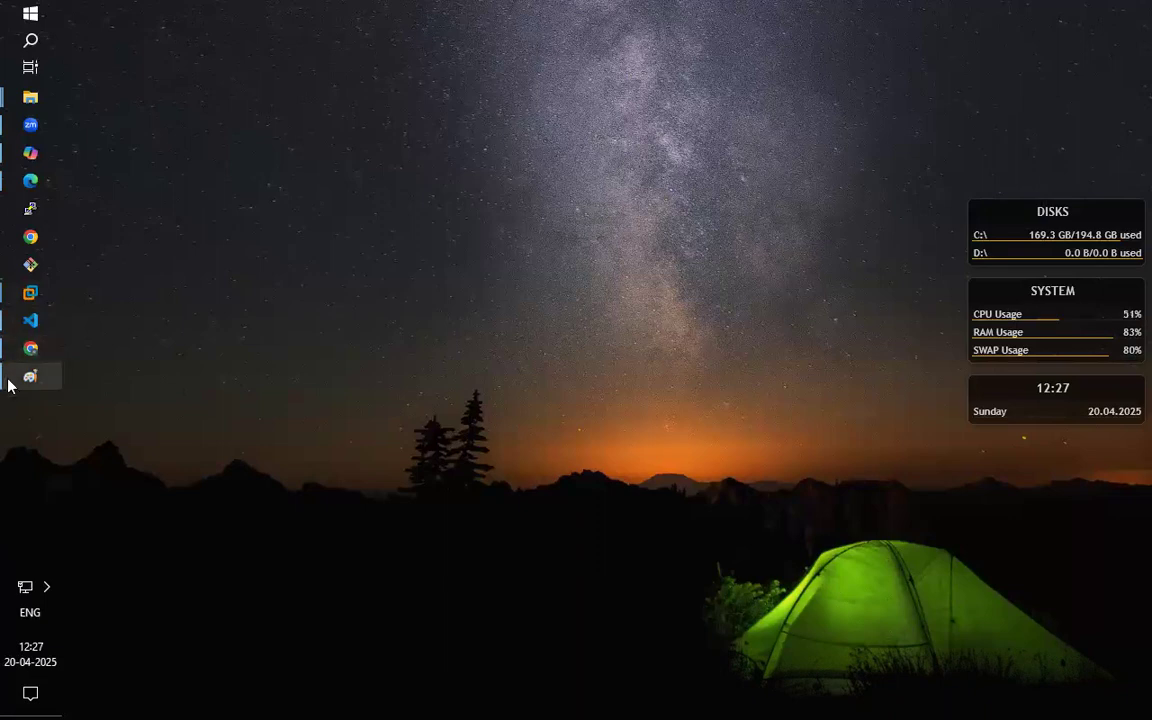
mouse_move(20, 392)
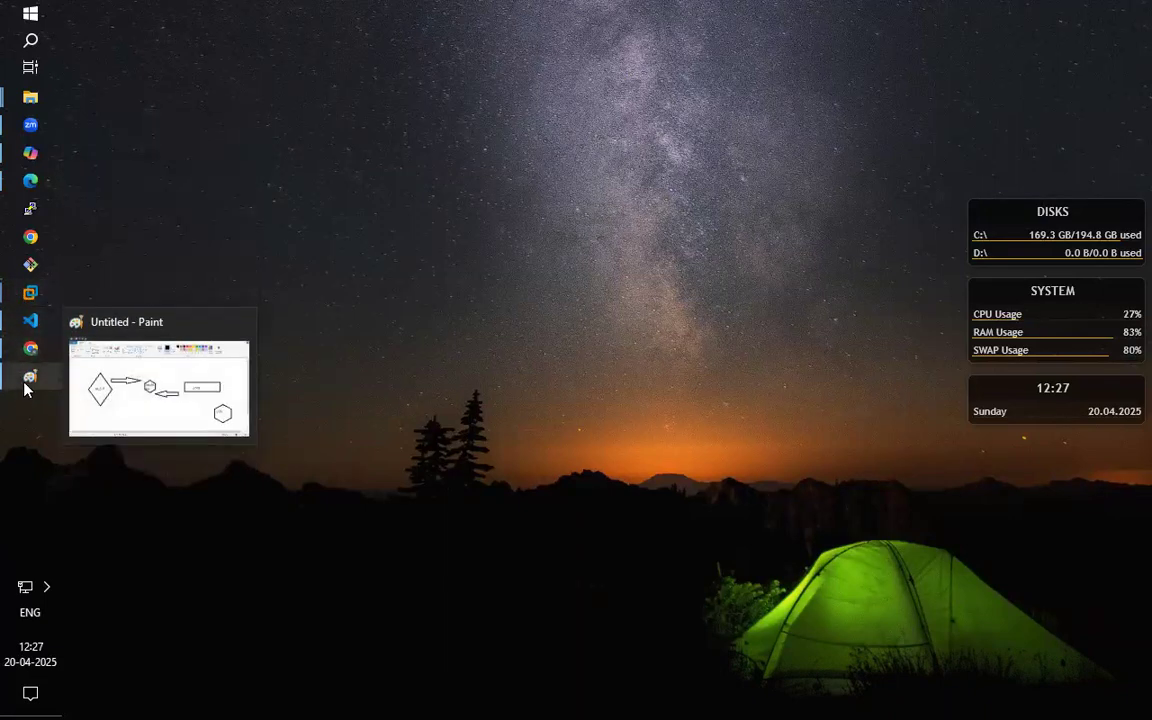
left_click(24, 176)
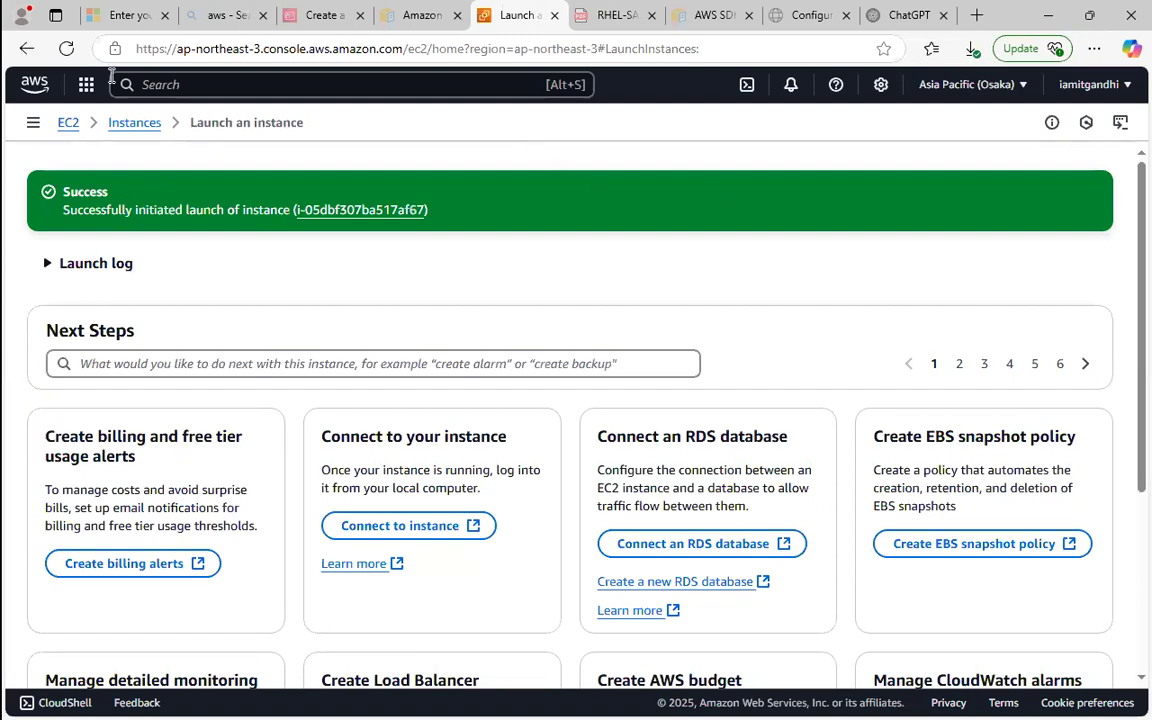
left_click(138, 122)
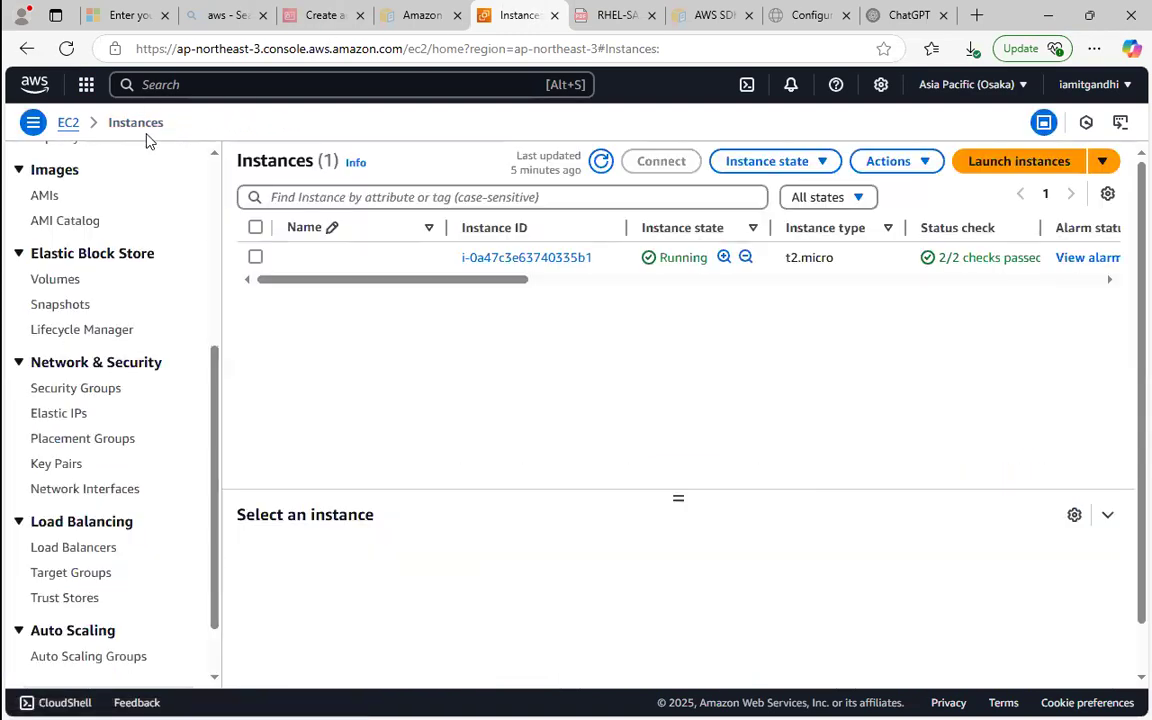
left_click(601, 161)
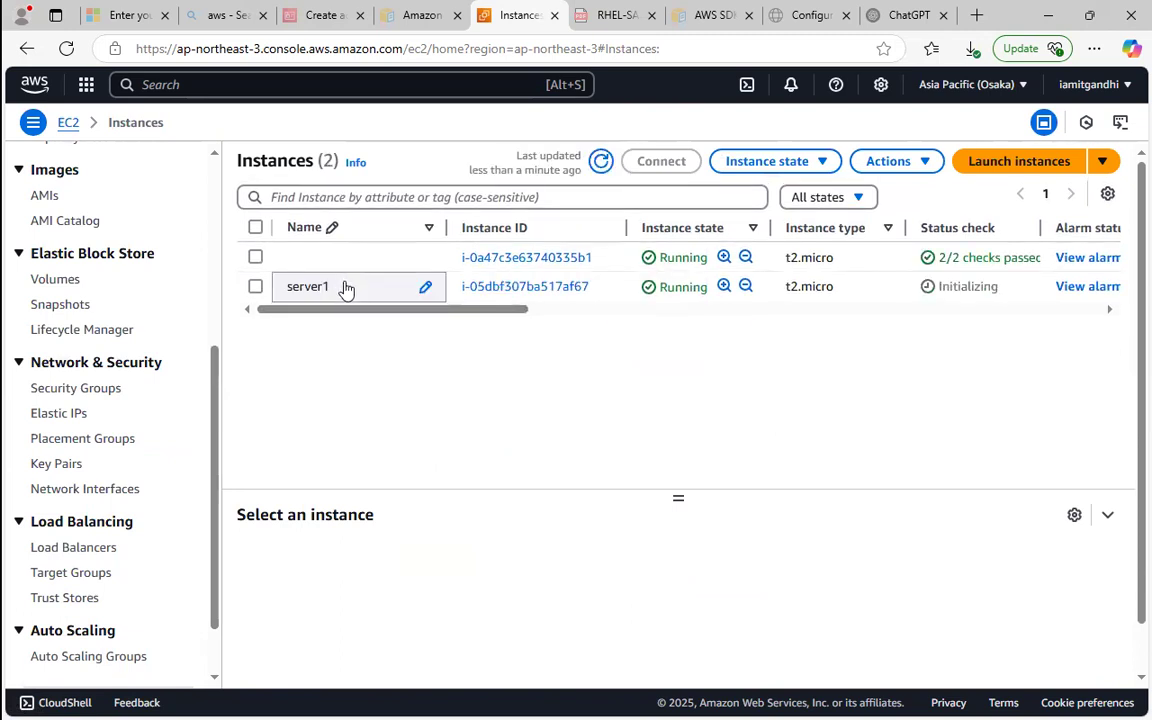
left_click(256, 288)
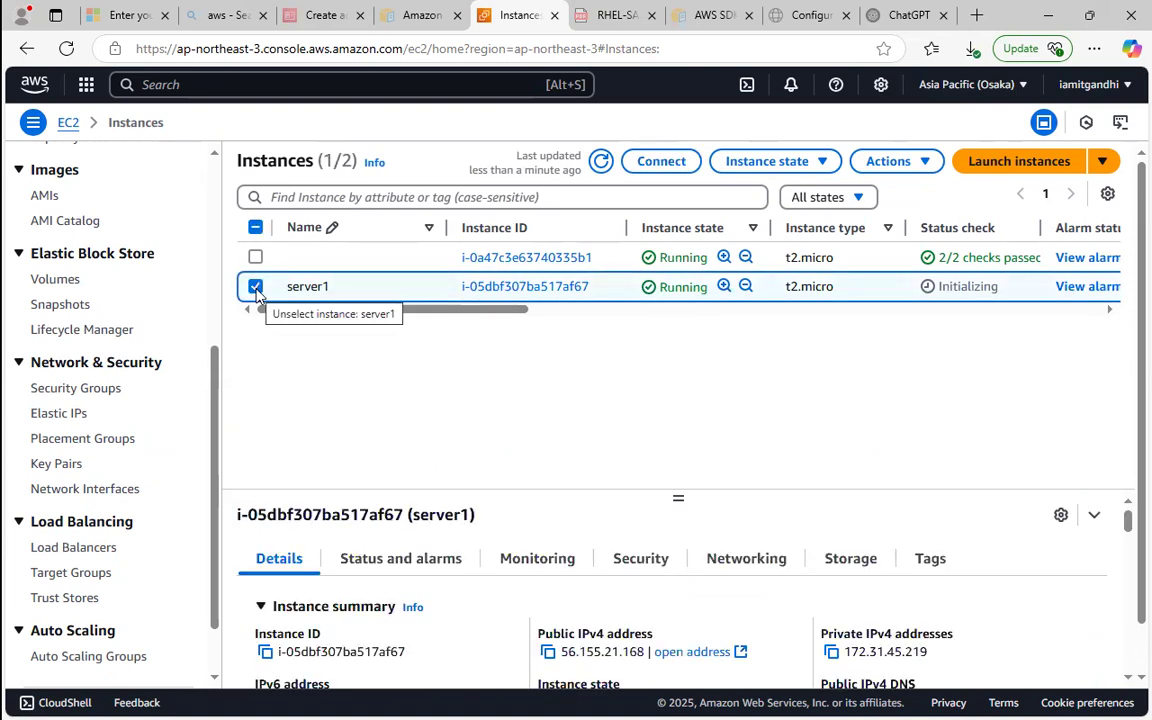
Open the SSH client connection instructions for server1 and copy the example ssh command.
left_click_drag(296, 311, 873, 370)
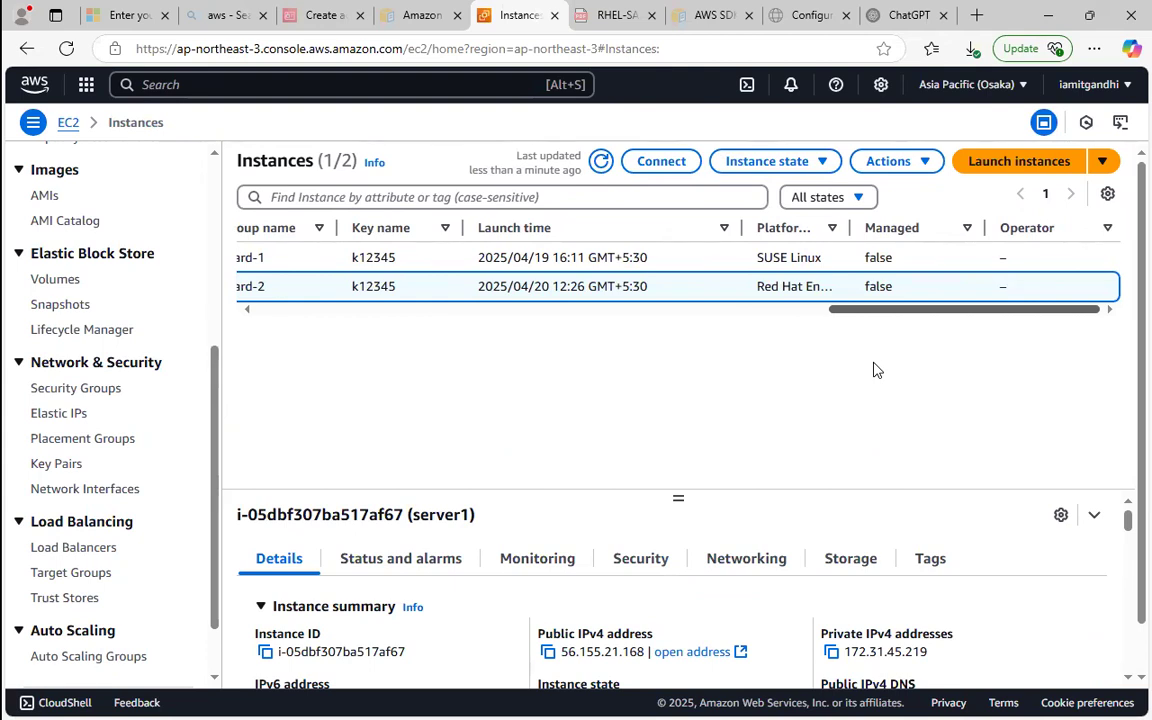
scroll(841, 355, "left", 10)
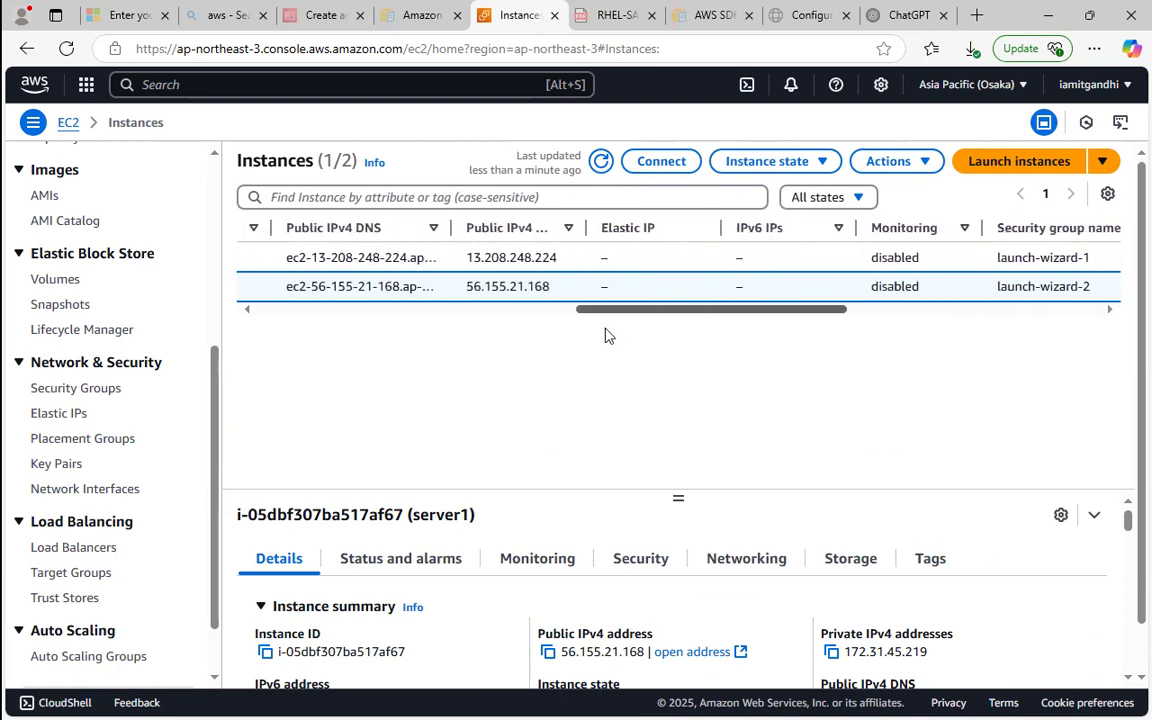
scroll(565, 348, "left", 10)
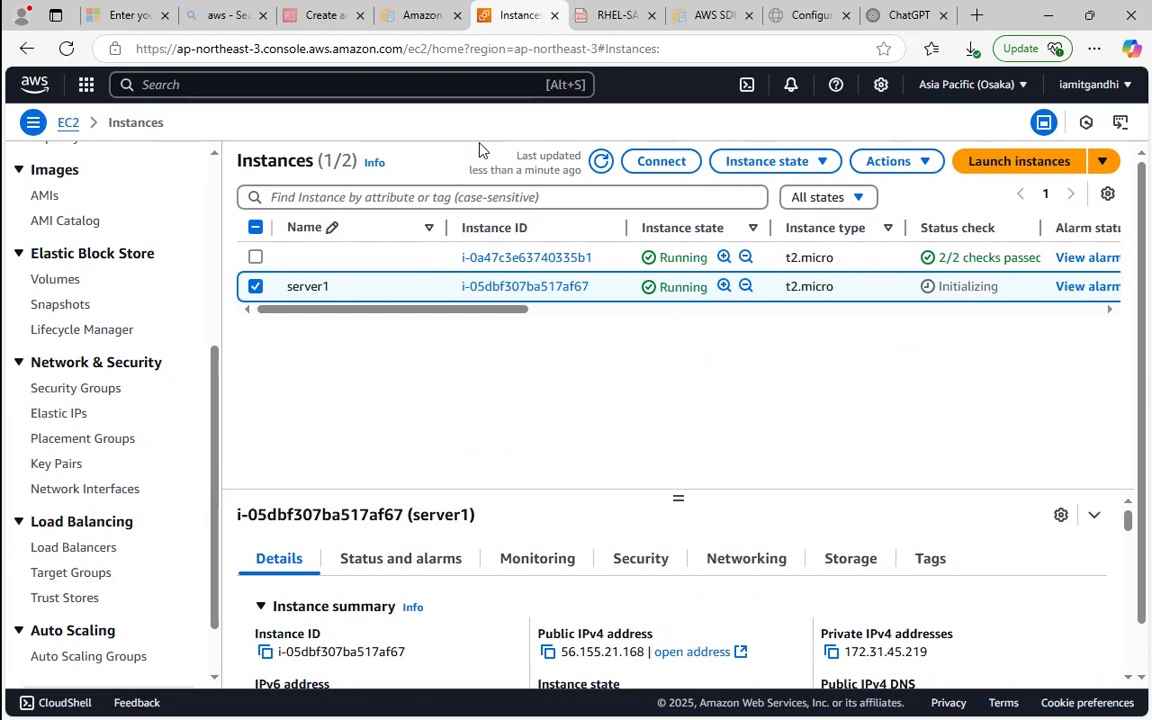
left_click_drag(453, 310, 392, 402)
left_click_drag(1124, 356, 1124, 215)
left_click_drag(404, 316, 342, 334)
left_click(659, 165)
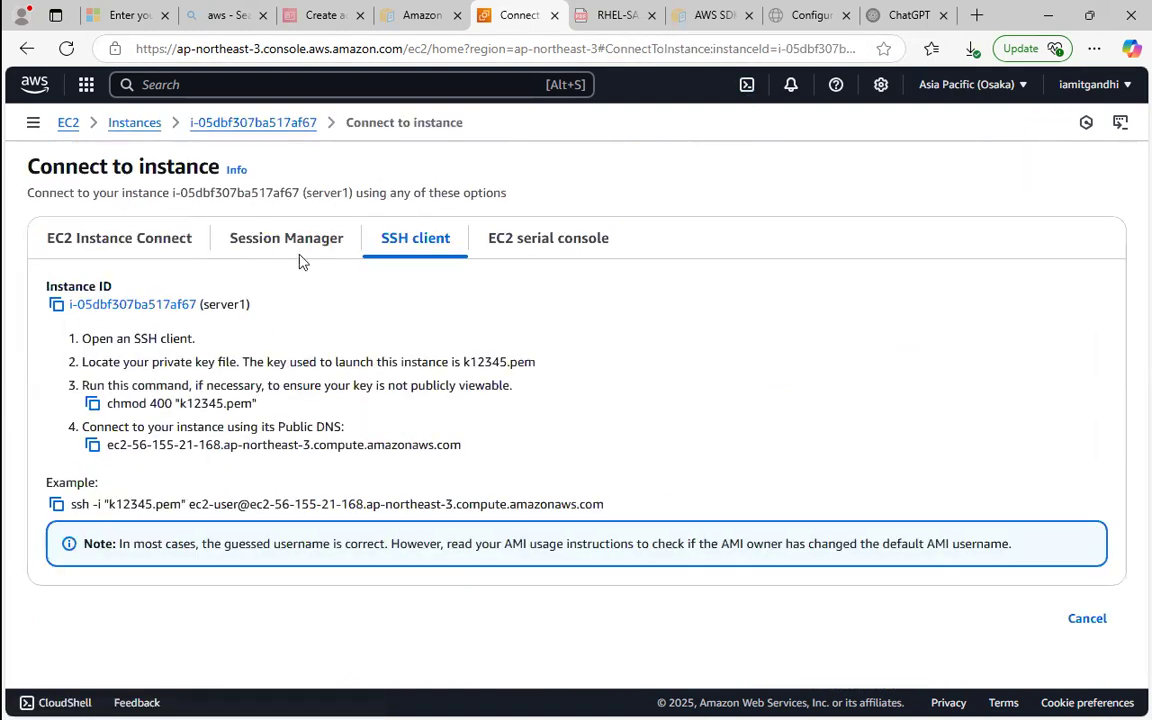
left_click(57, 504)
Switch to File Explorer's Downloads folder and open a Command Prompt there.
left_click(1052, 7)
mouse_move(3, 162)
left_click(30, 96)
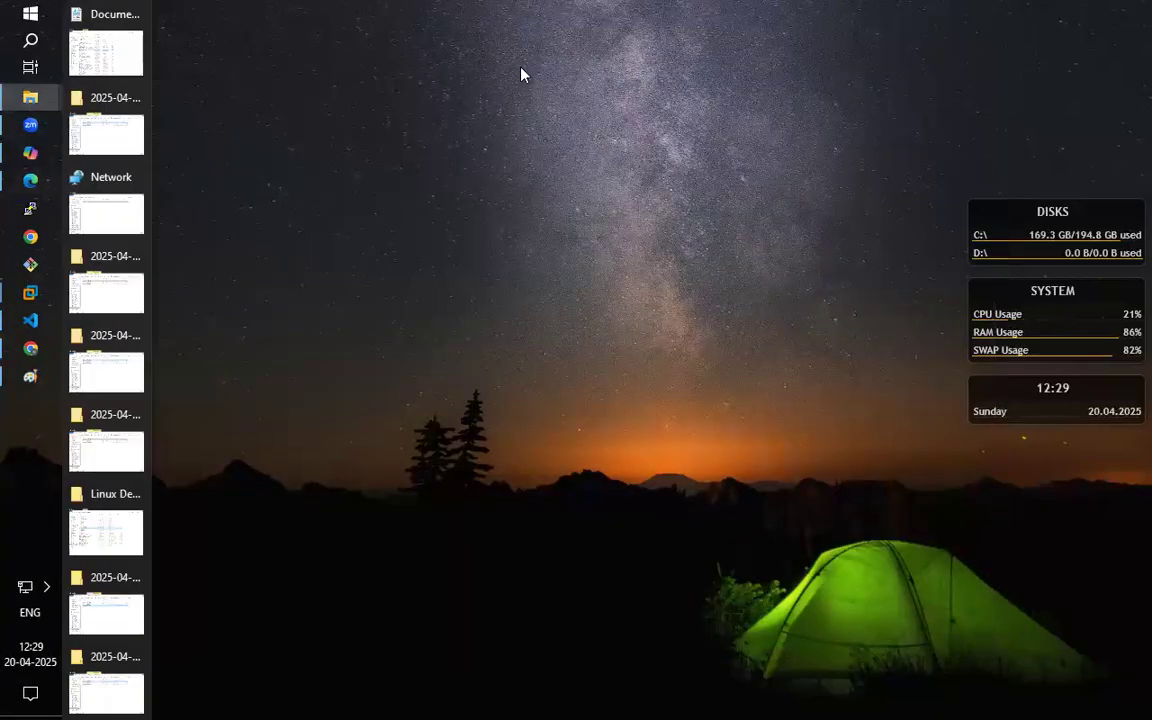
left_click(110, 45)
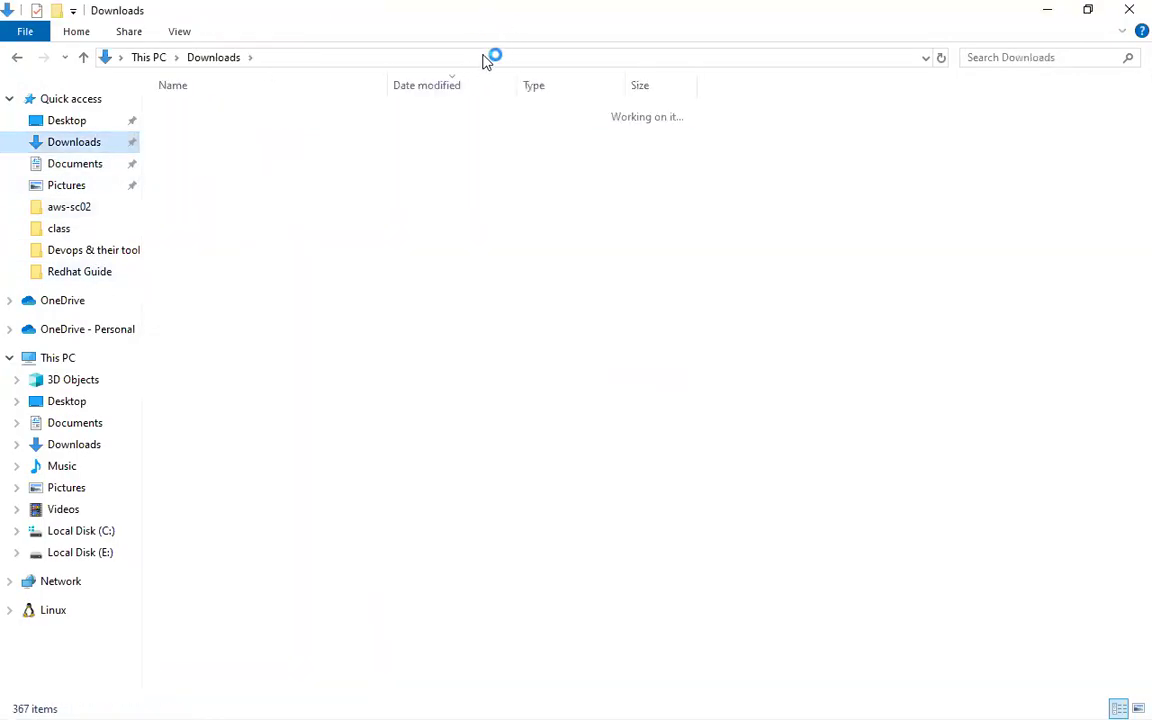
left_click(484, 56)
key("BackSpace")
type("cmd")
key("Return")
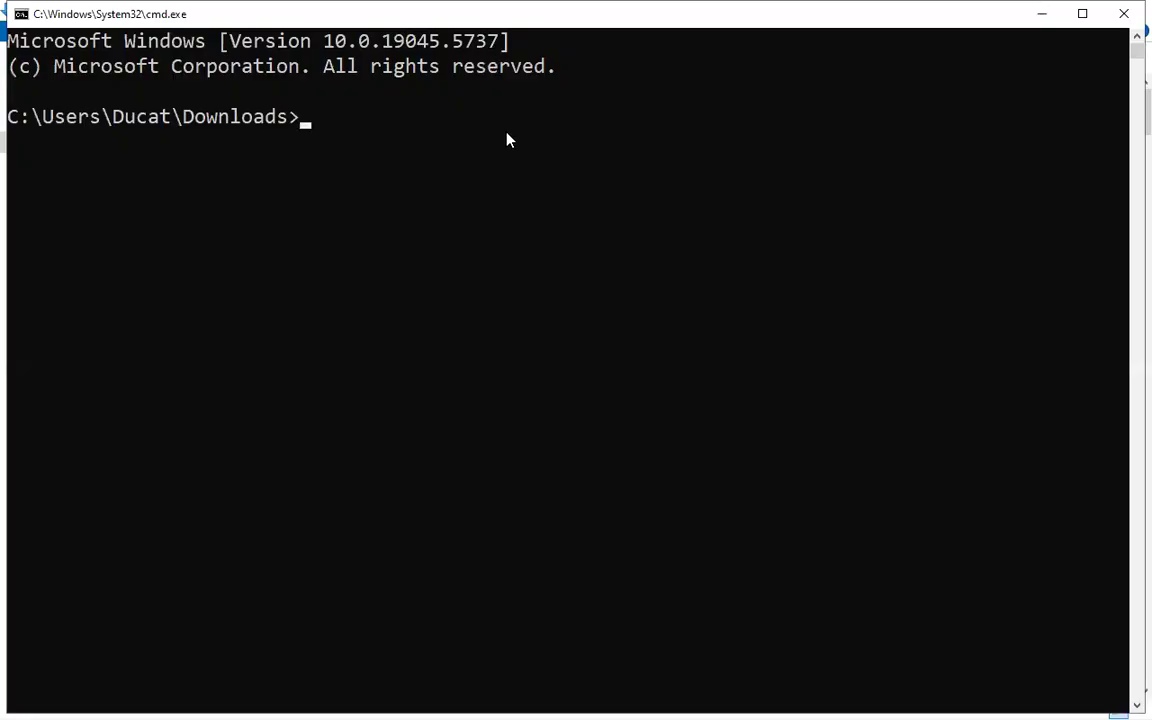
Connect to server1 with the copied ssh command using k12345.pem and accept the host key with yes.
key("ctrl+v")
key("Return")
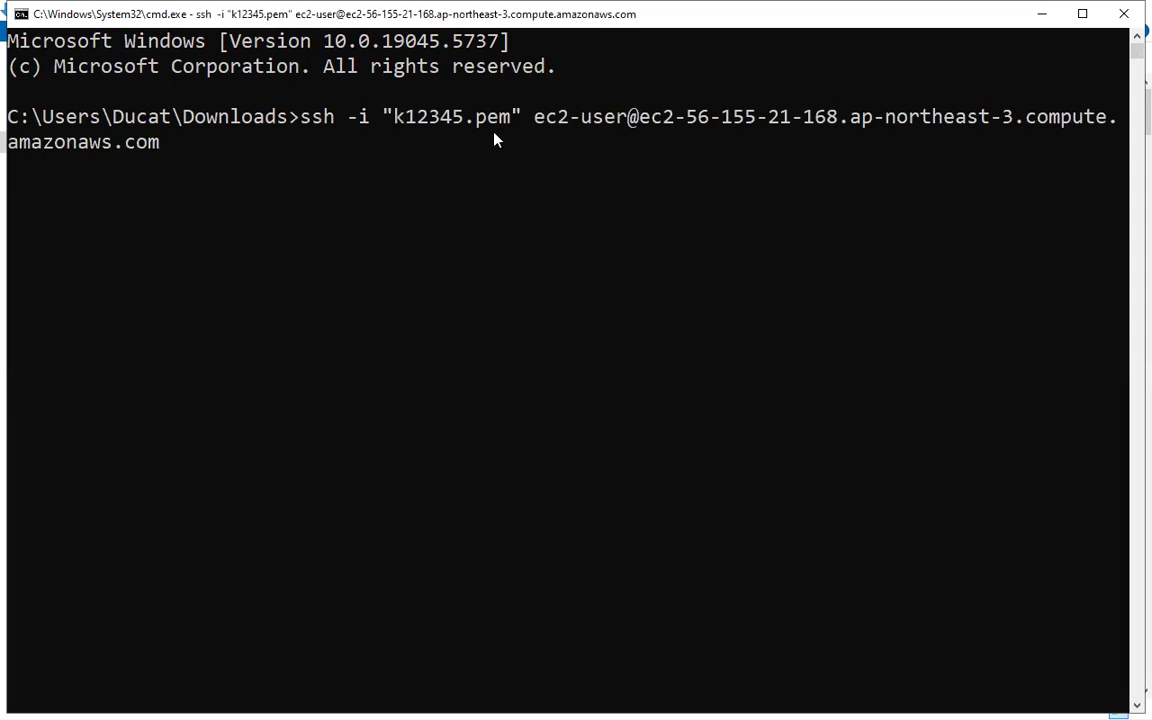
type("yes")
key("Return")
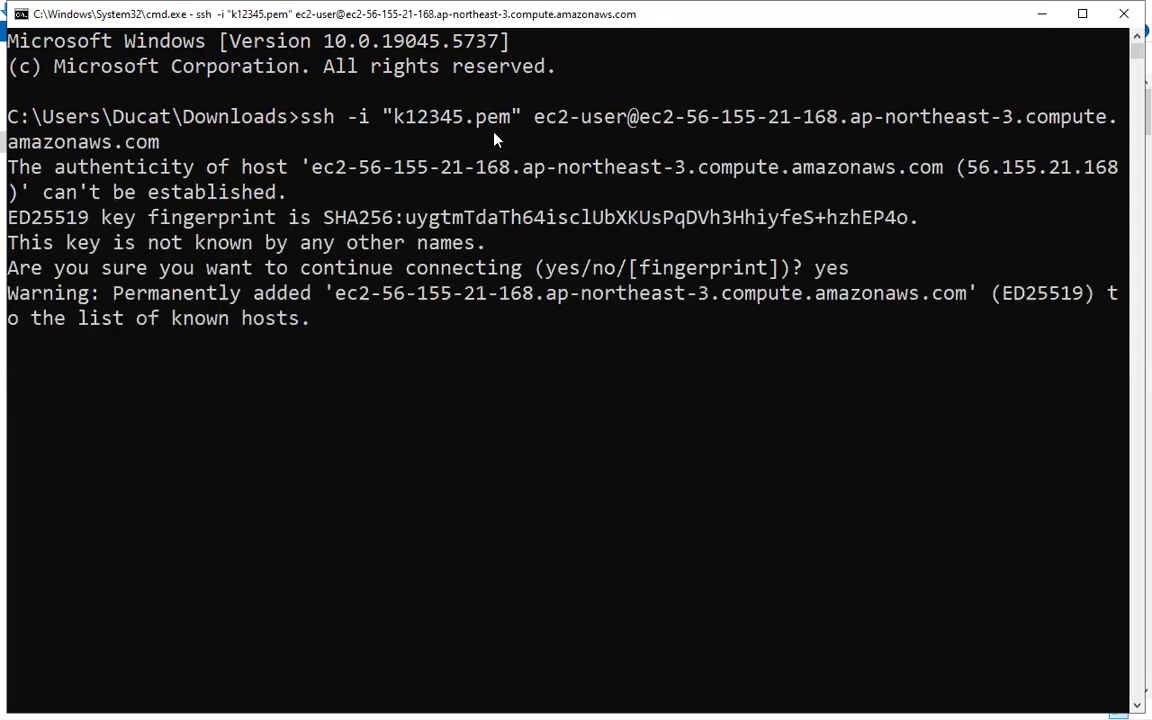
Become root on the instance with sudo su.
type("duso us")
key("BackSpace")
key("BackSpace")
key("BackSpace")
key("BackSpace")
key("BackSpace")
key("BackSpace")
key("BackSpace")
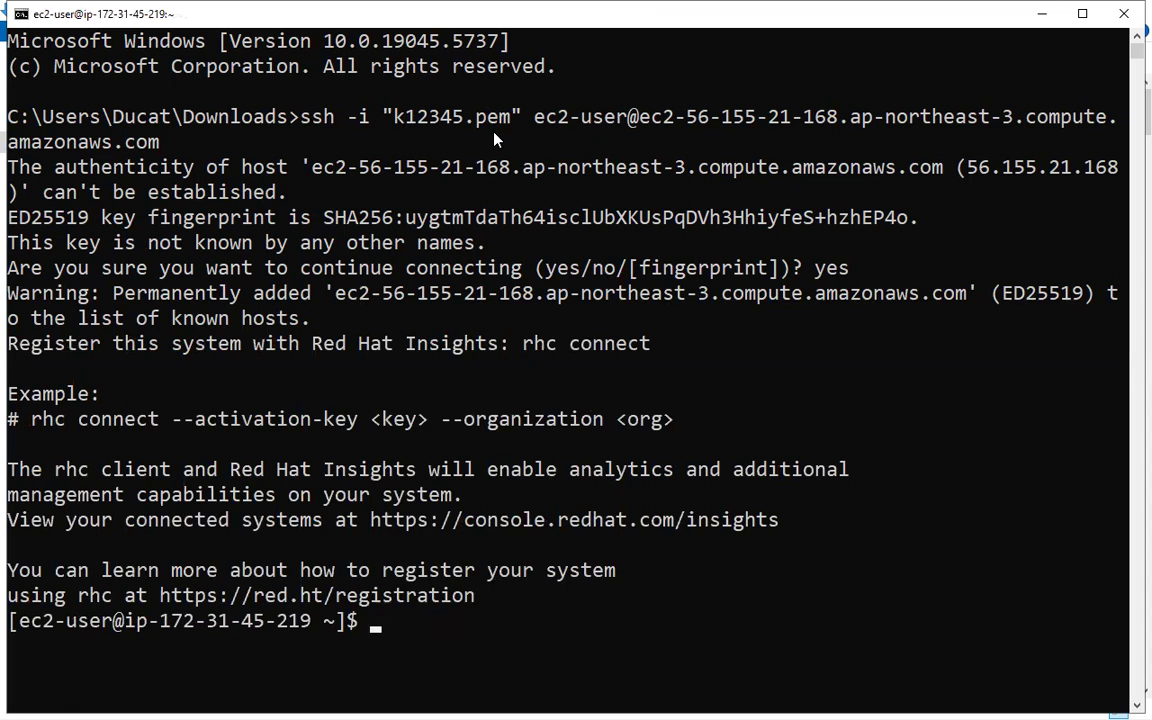
type("sudo su")
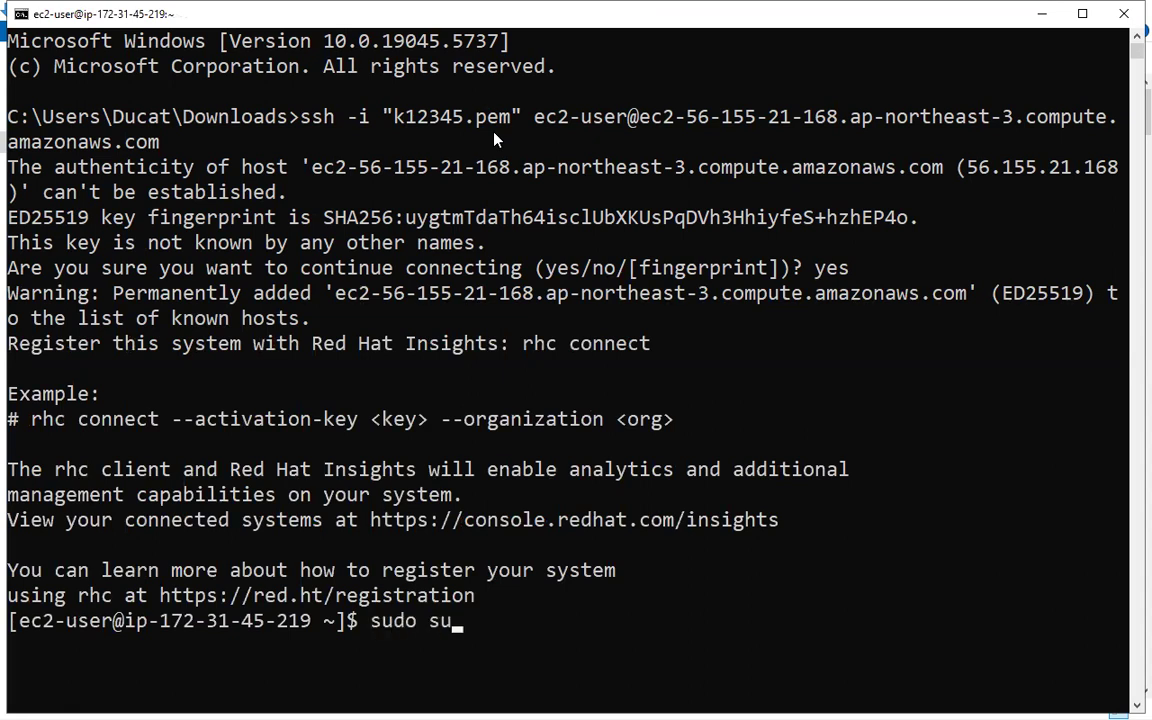
key("Return")
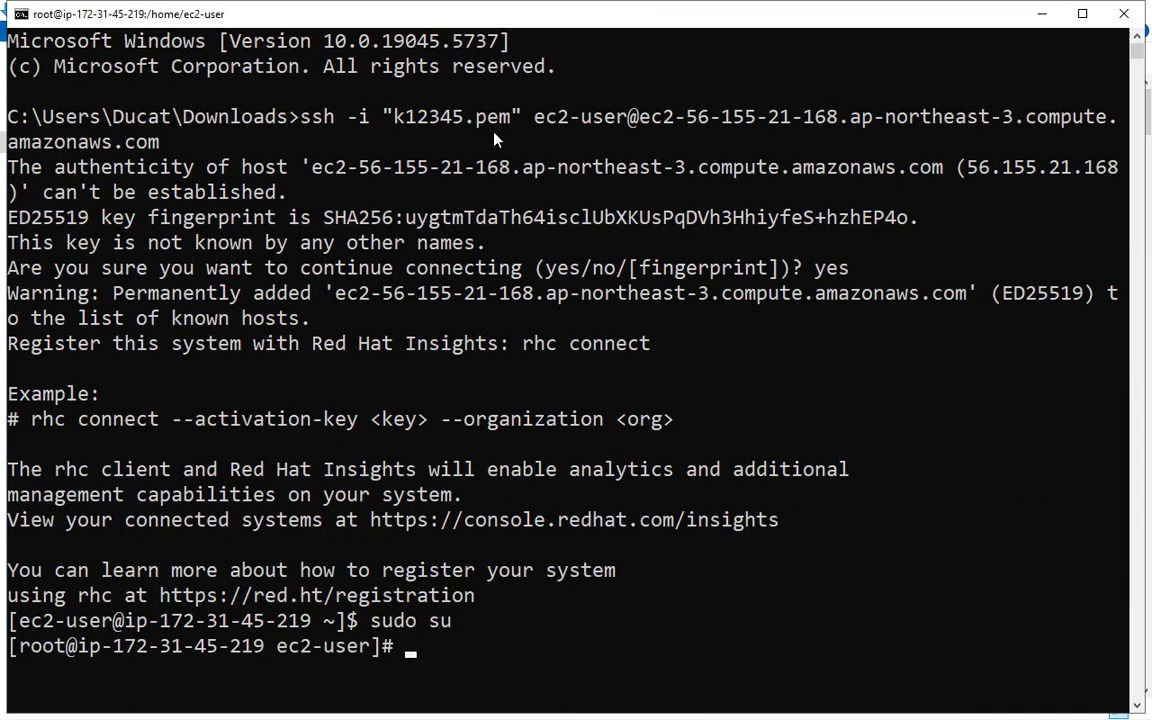
Install the Apache web server on the instance with yum install httpd -y.
type("yum instal")
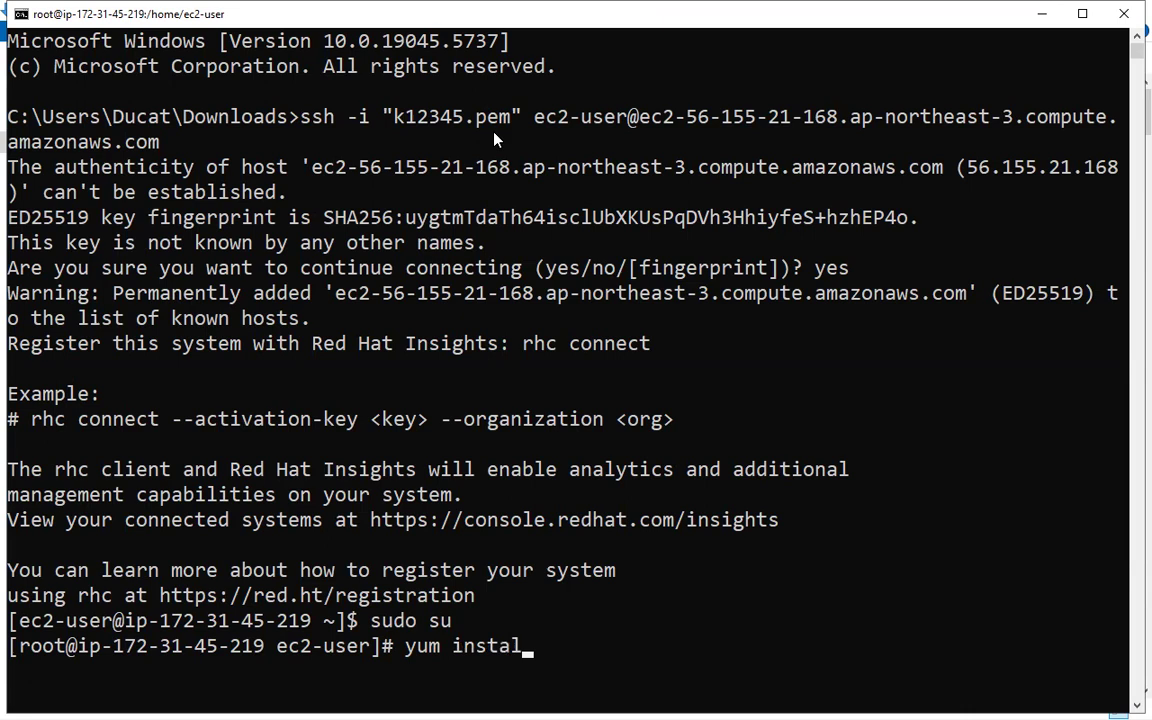
type("l httpd -y")
key("Return")
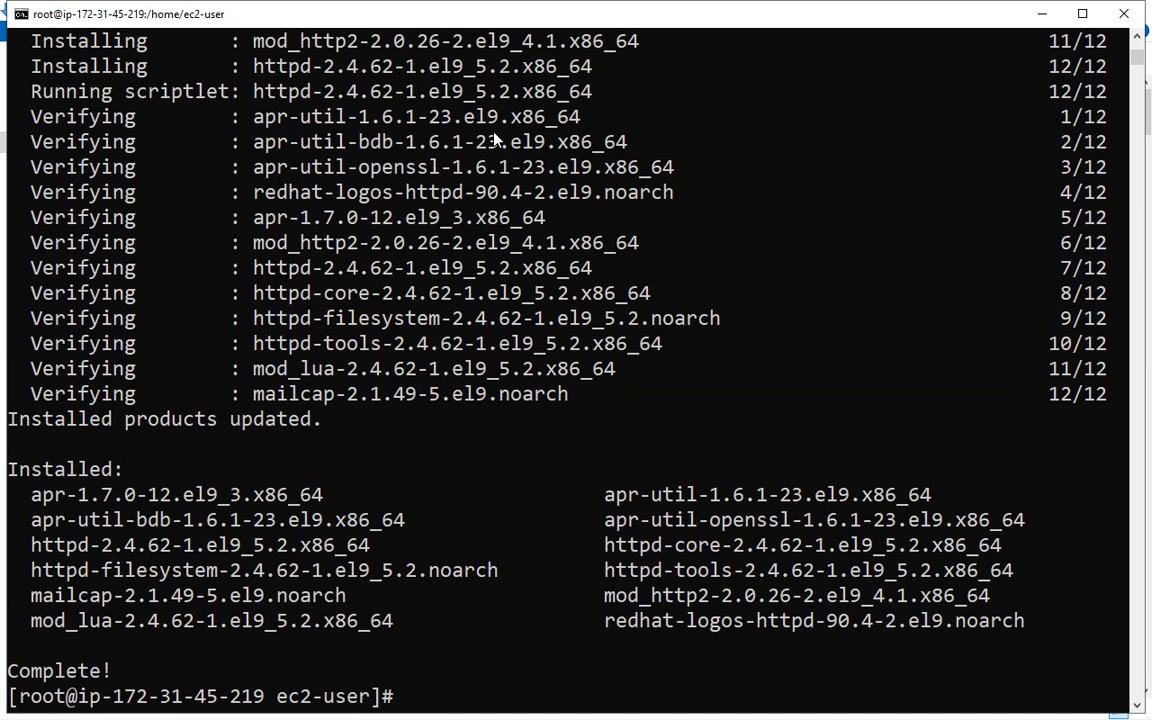
Clear the terminal and start the web server with systemctl start httpd.
key("ctrl+l")
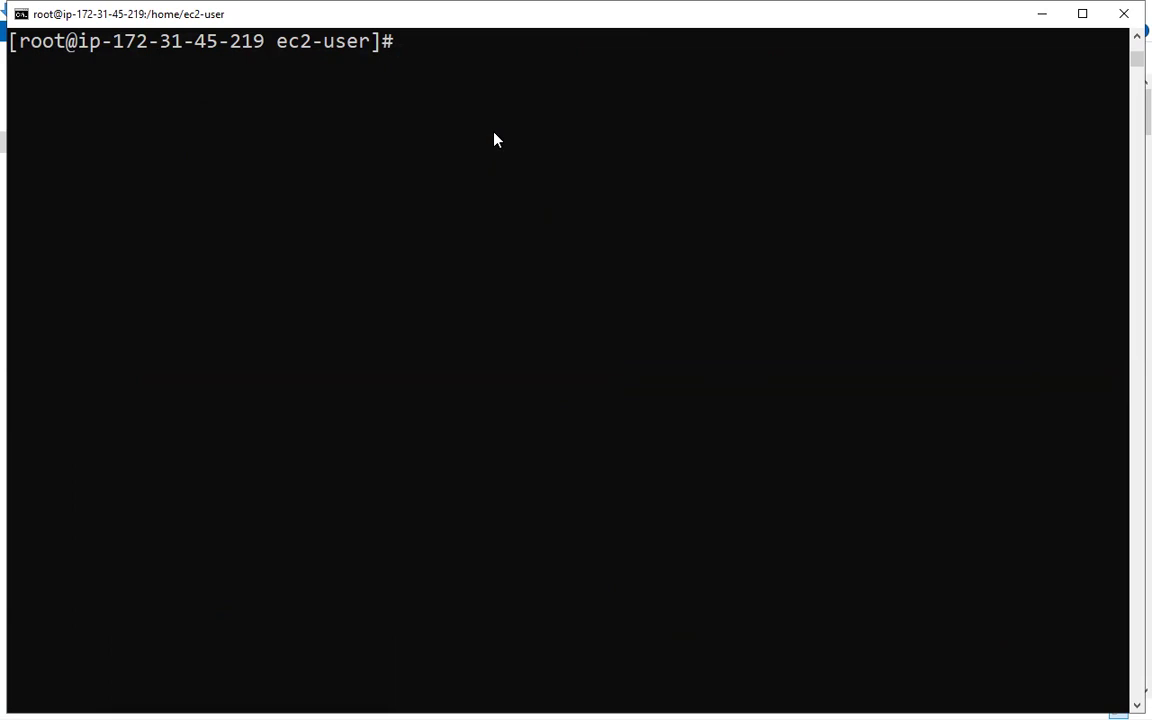
key("Return")
type("systemc")
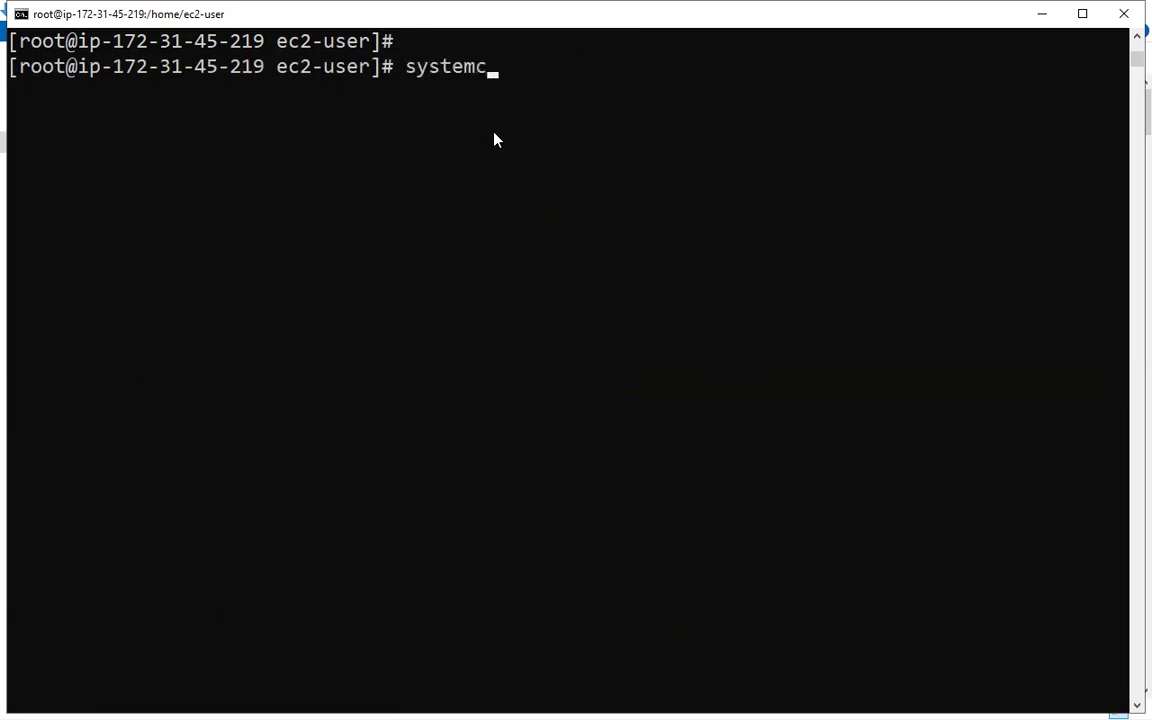
type("tl start httpd")
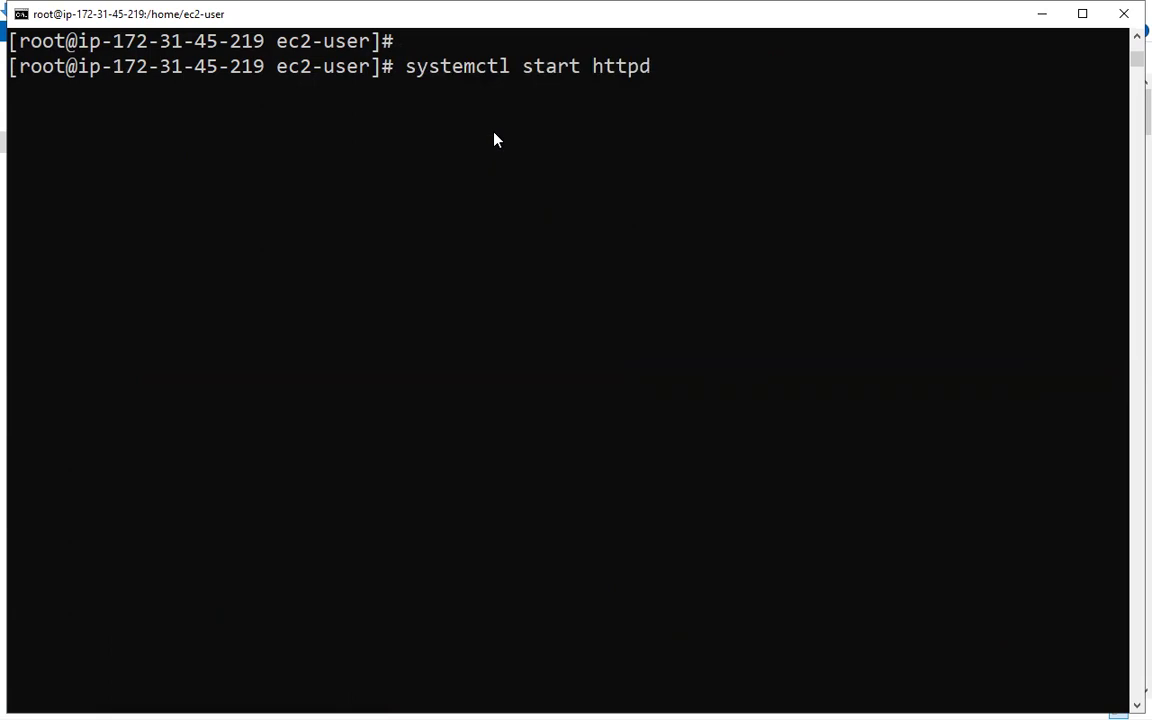
key("Return")
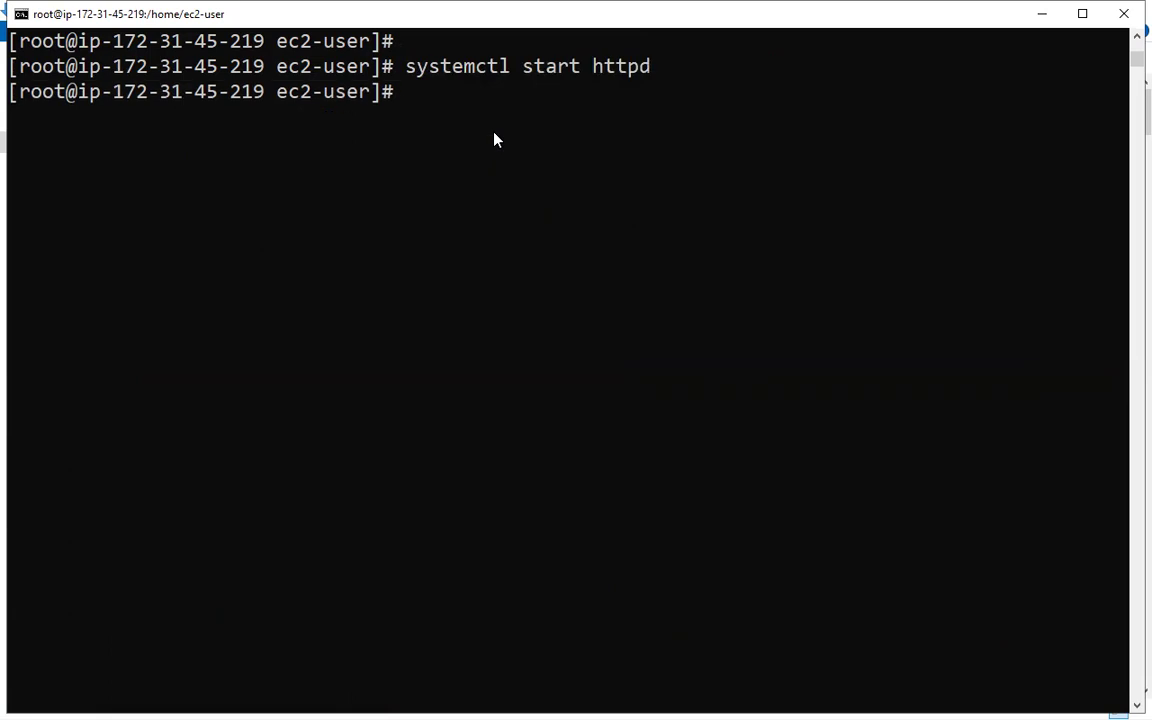
Change to the web root directory /var/www/html and list its contents with ls.
type("cd /var/www/hmlt")
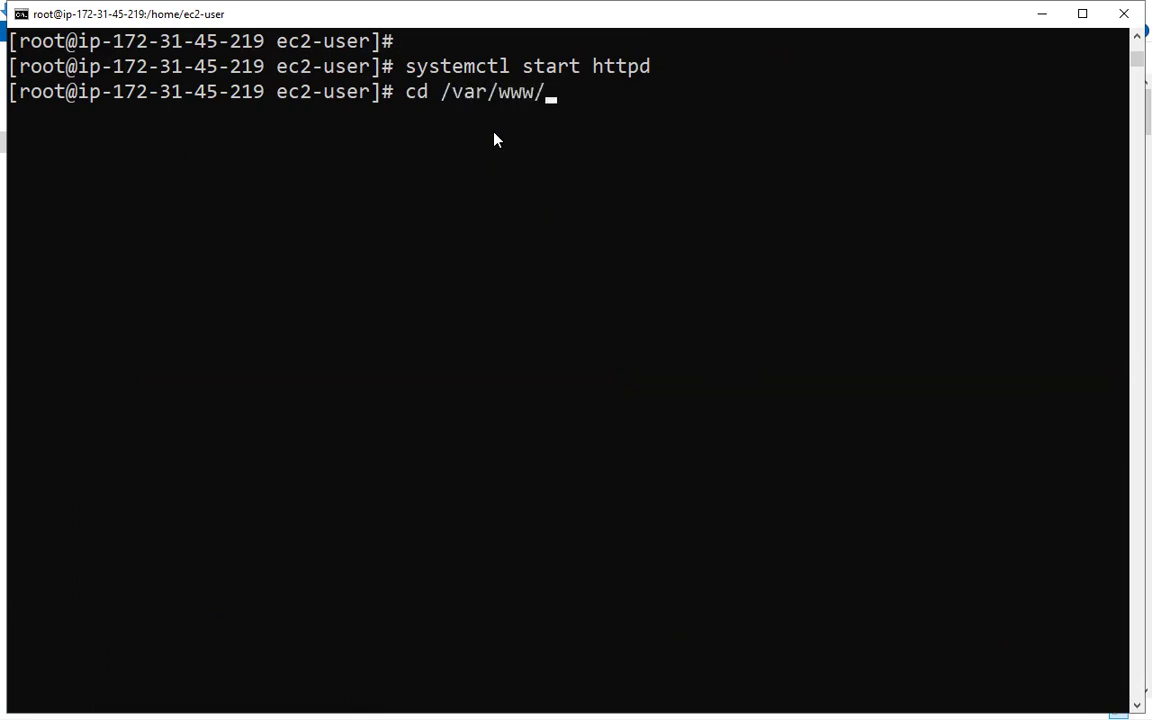
key("BackSpace")
key("BackSpace")
key("BackSpace")
type("tml")
key("Return")
type("ls")
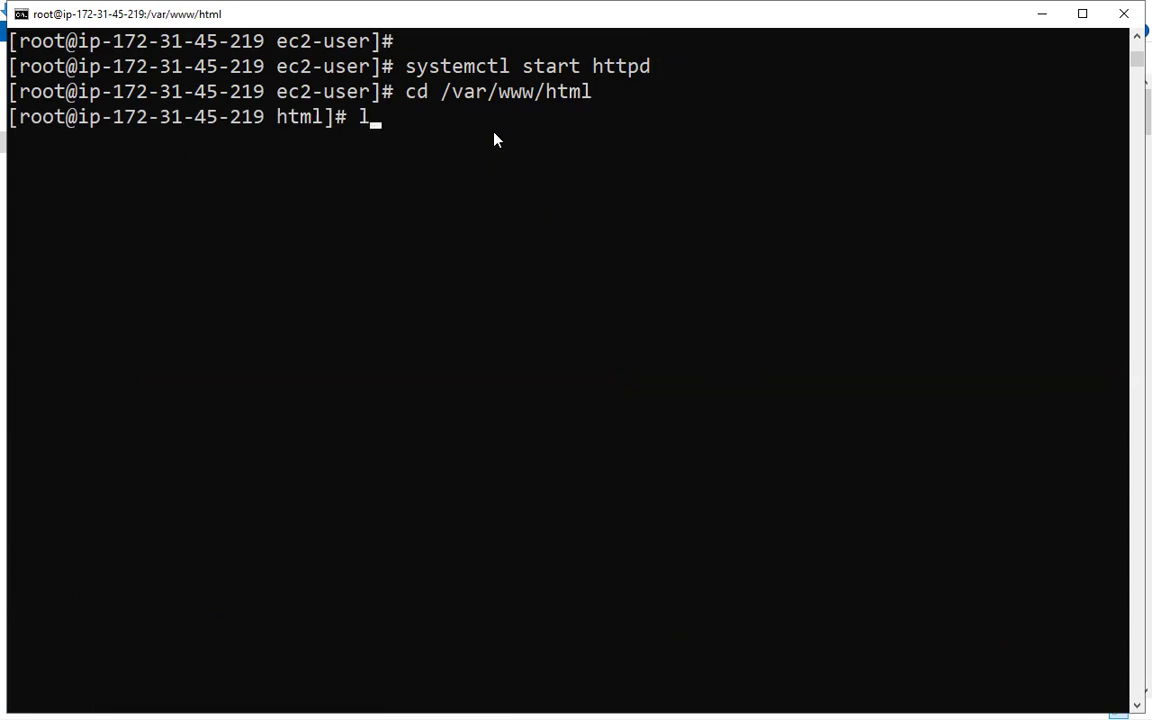
key("Return")
type("vim")
key("BackSpace")
key("BackSpace")
type("index.")
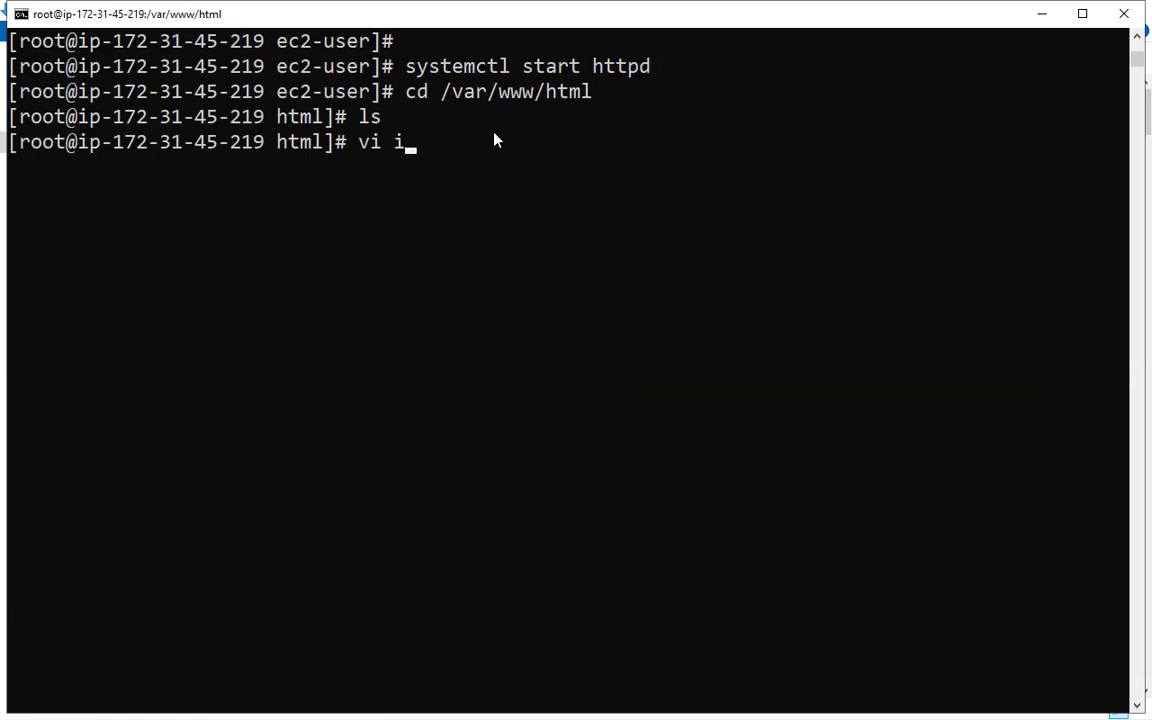
key("BackSpace")
key("BackSpace")
key("BackSpace")
key("BackSpace")
key("BackSpace")
key("BackSpace")
key("BackSpace")
key("BackSpace")
key("BackSpace")
Create index.html with cat > index.html, containing a "hello" line with a person's first name and the line "how are you".
type("cat > index.html")
key("Return")
type("hello harsh")
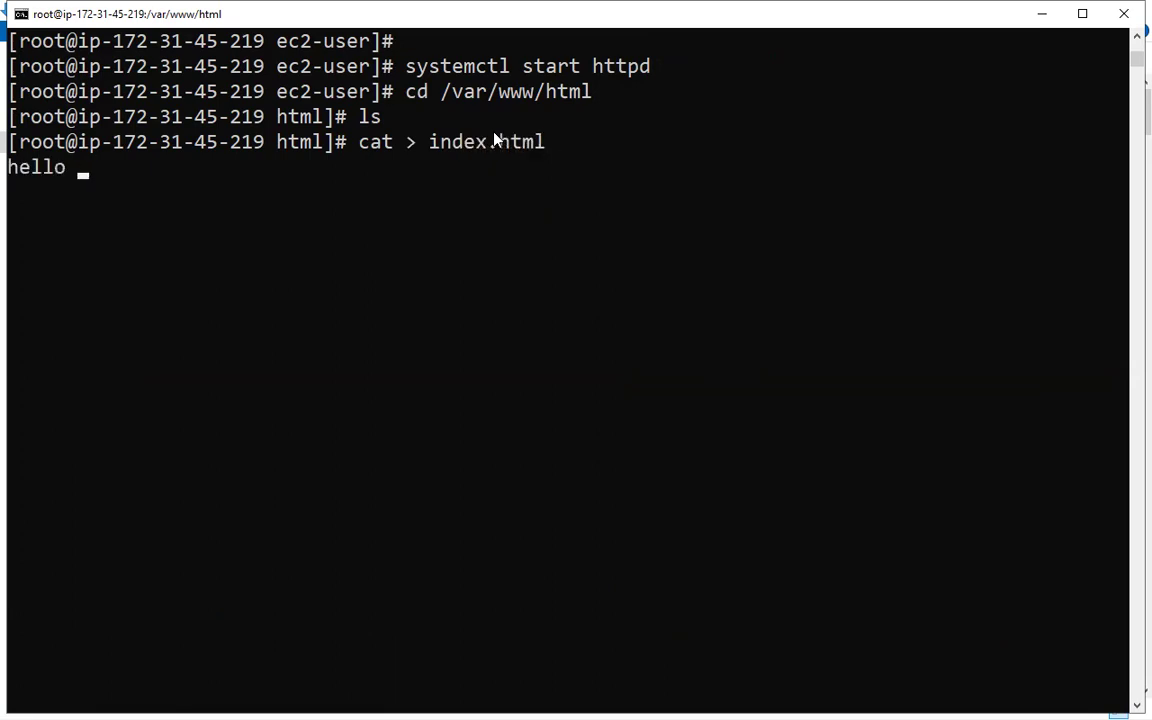
key("Return")
type("how a")
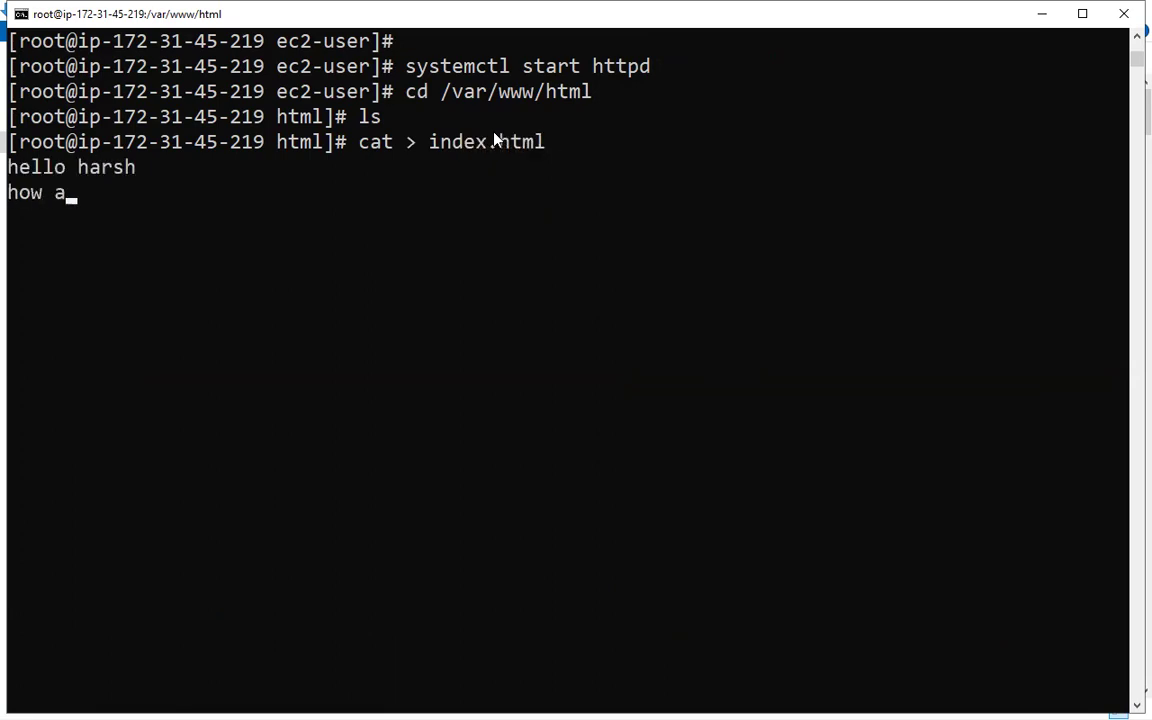
type("re you")
key("Return")
key("ctrl+d")
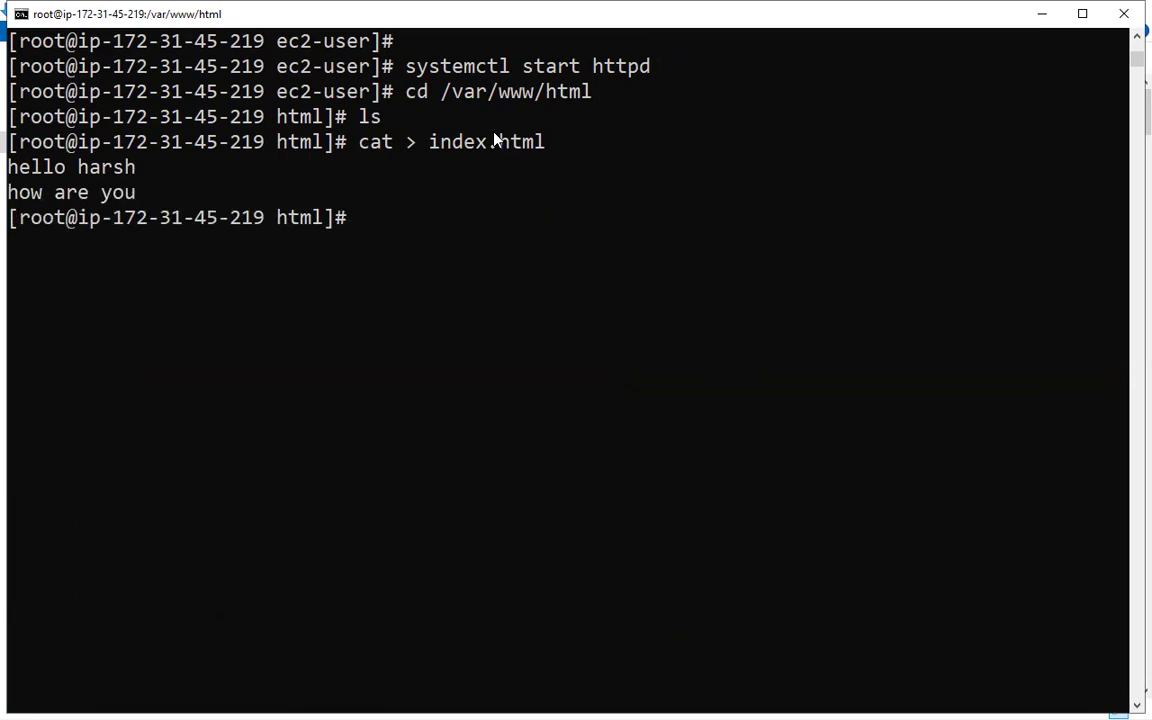
Switch to the AWS console in Edge, return to the EC2 instances list, and copy server1's public IPv4 address.
key("alt+Tab")
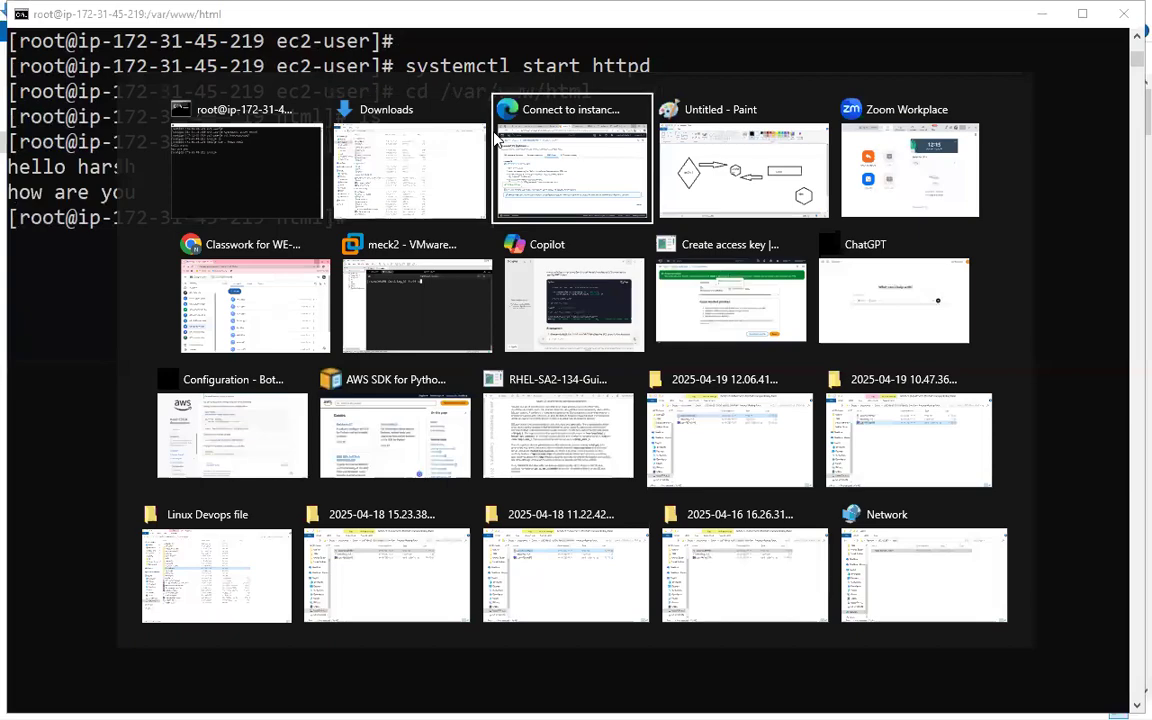
left_click(497, 136)
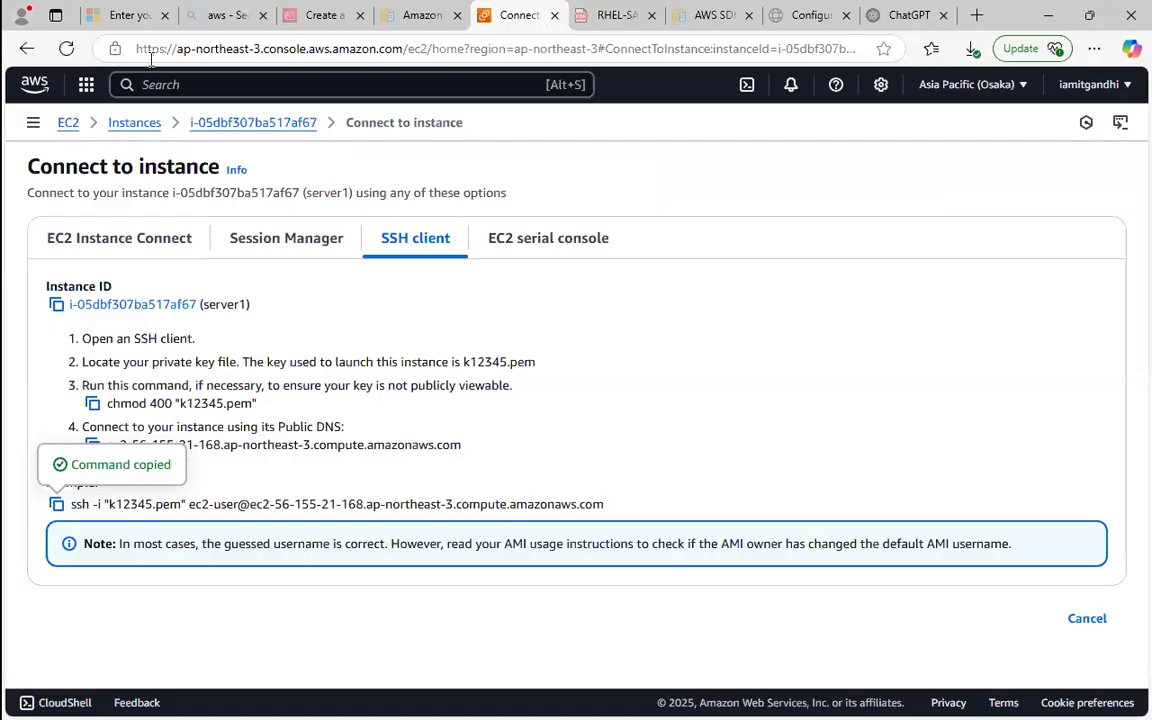
left_click(136, 128)
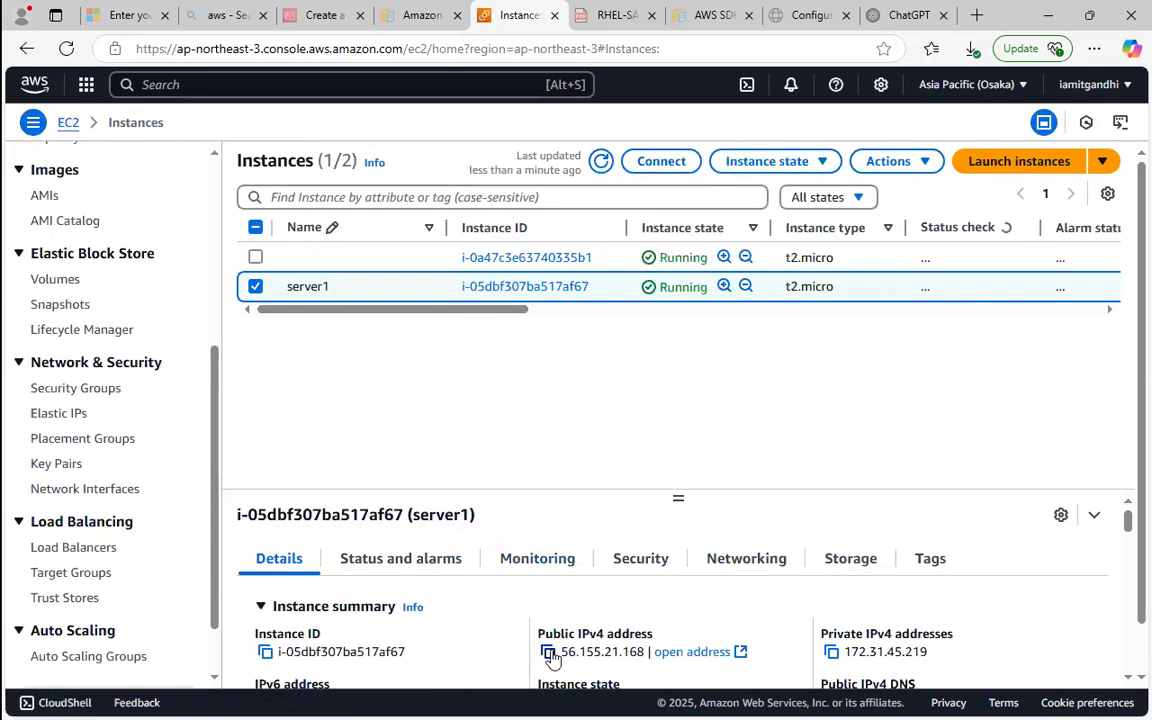
left_click(548, 651)
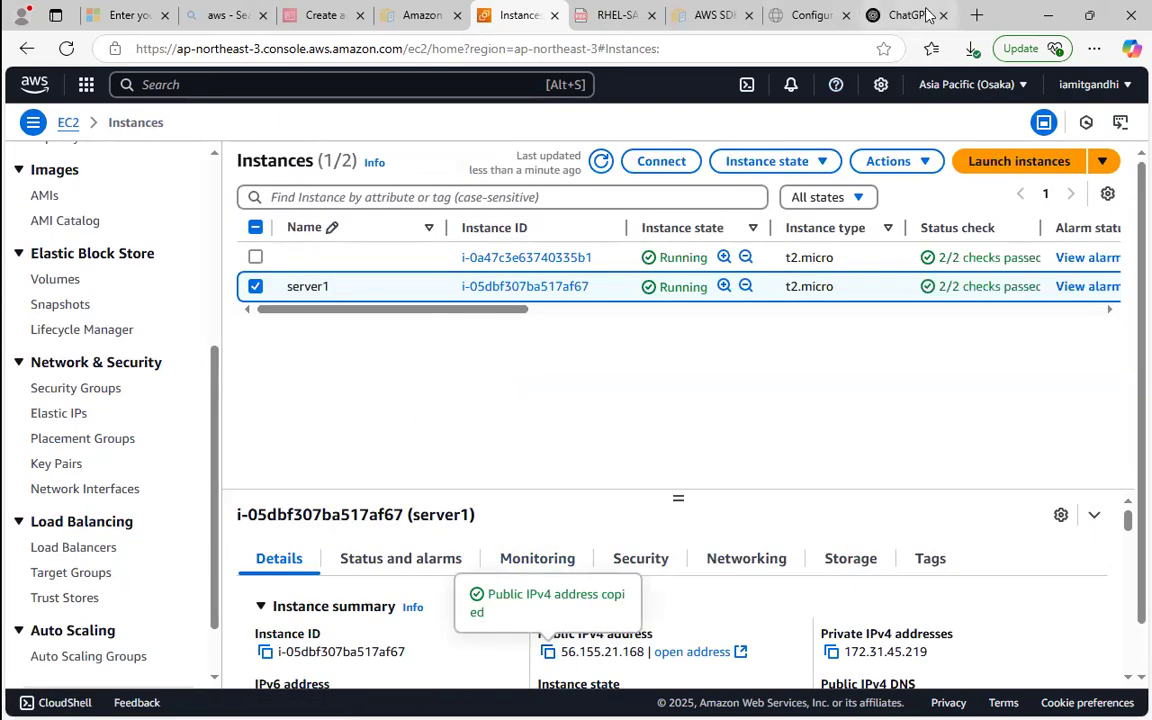
Open the copied address 56.155.21.168 in a new browser tab and check the text on the served page.
left_click(977, 14)
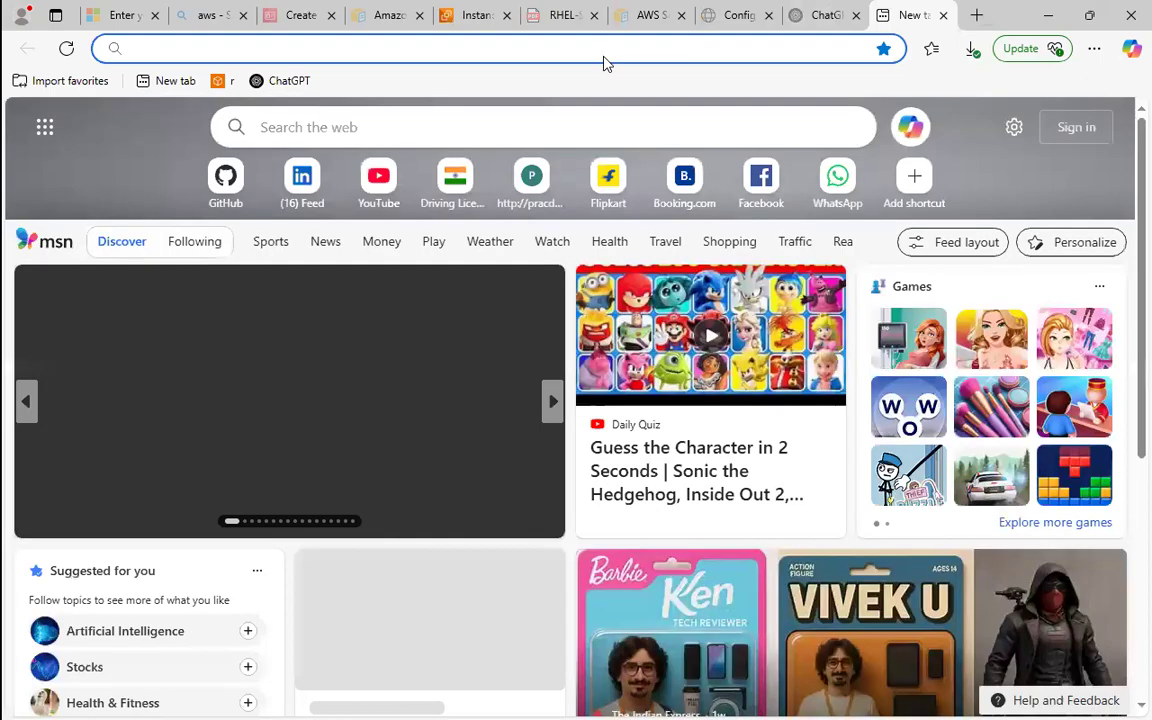
right_click(604, 60)
left_click(631, 232)
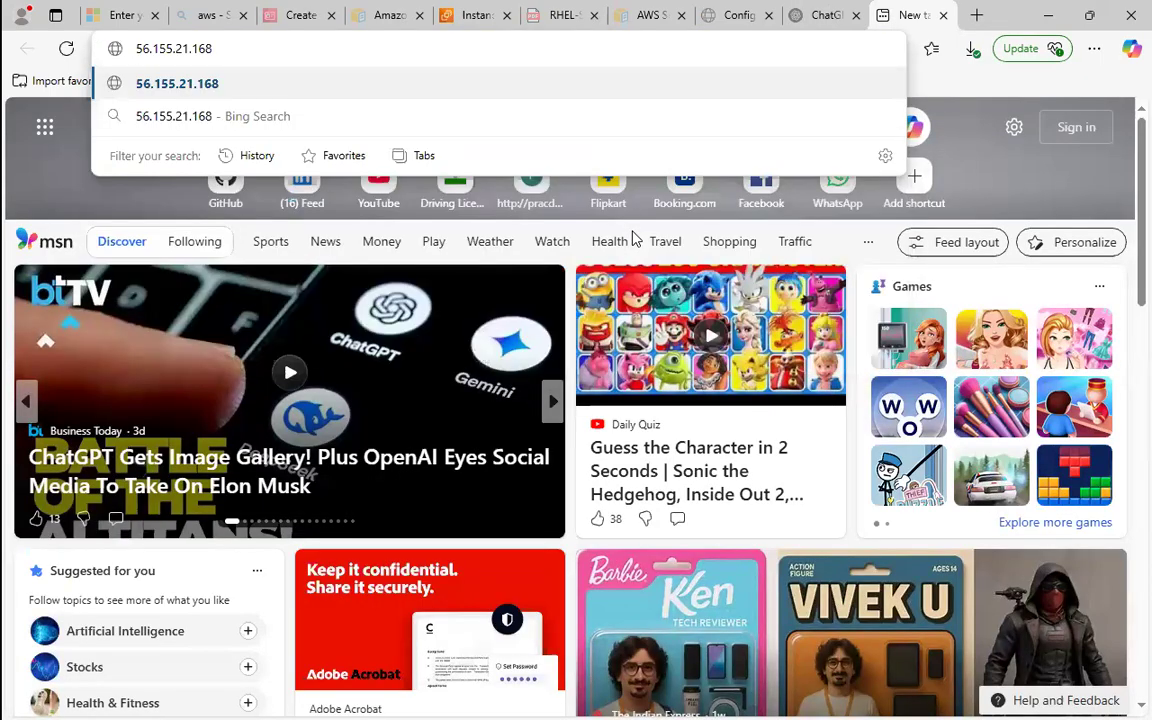
key("Return")
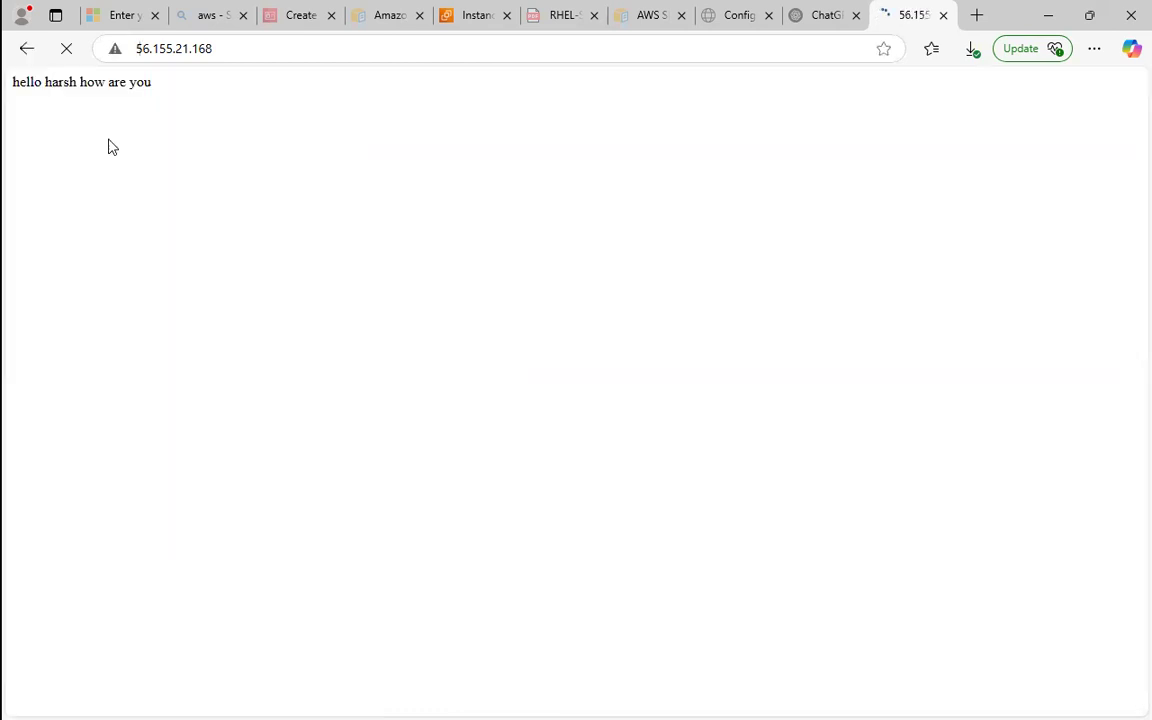
left_click_drag(46, 84, 150, 84)
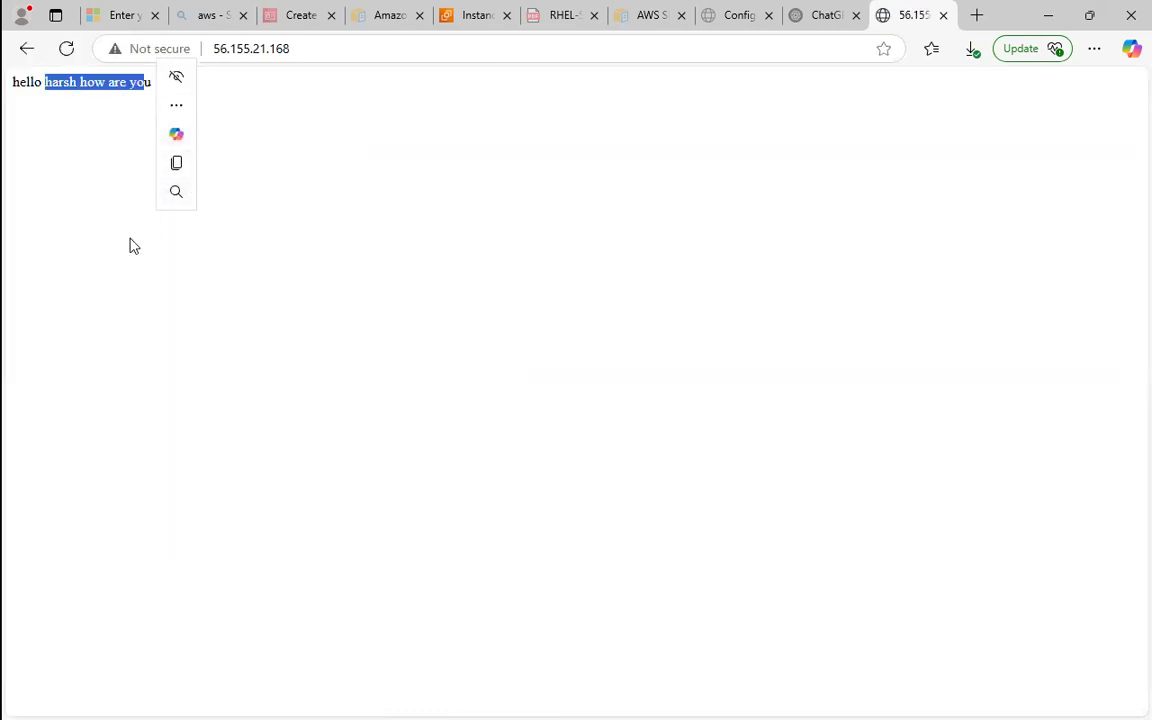
left_click(243, 384)
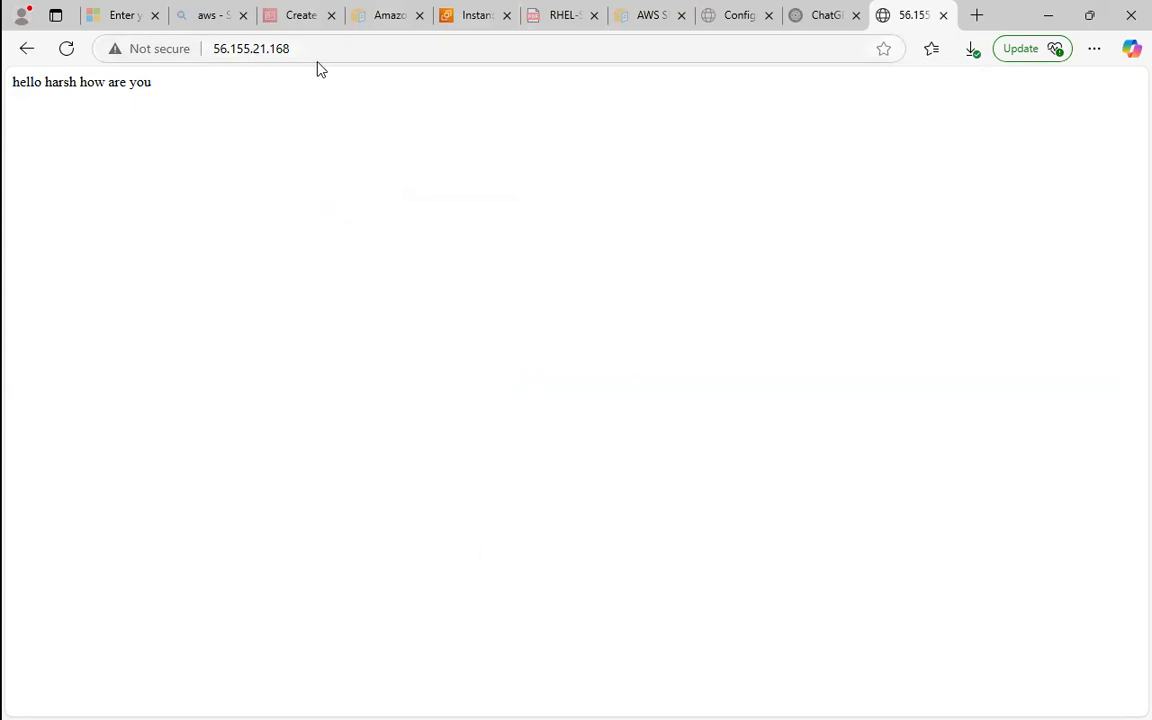
Search for GoDaddy in a new browser tab and open its official site from the results.
left_click(977, 15)
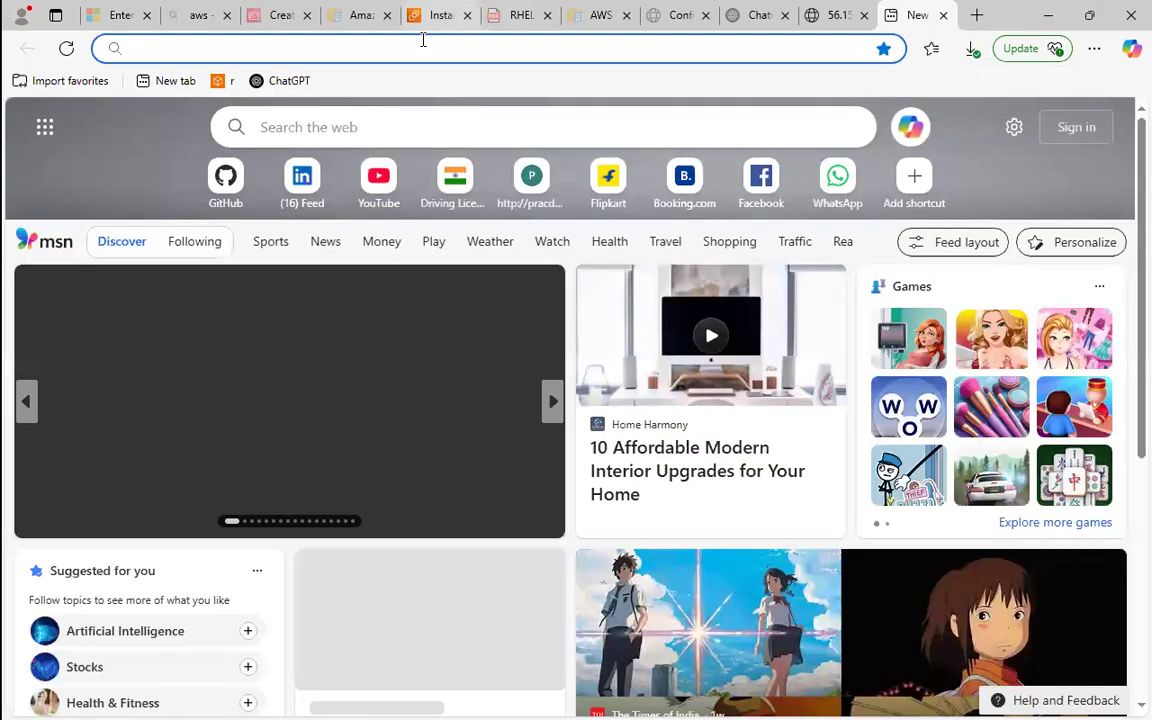
left_click(421, 43)
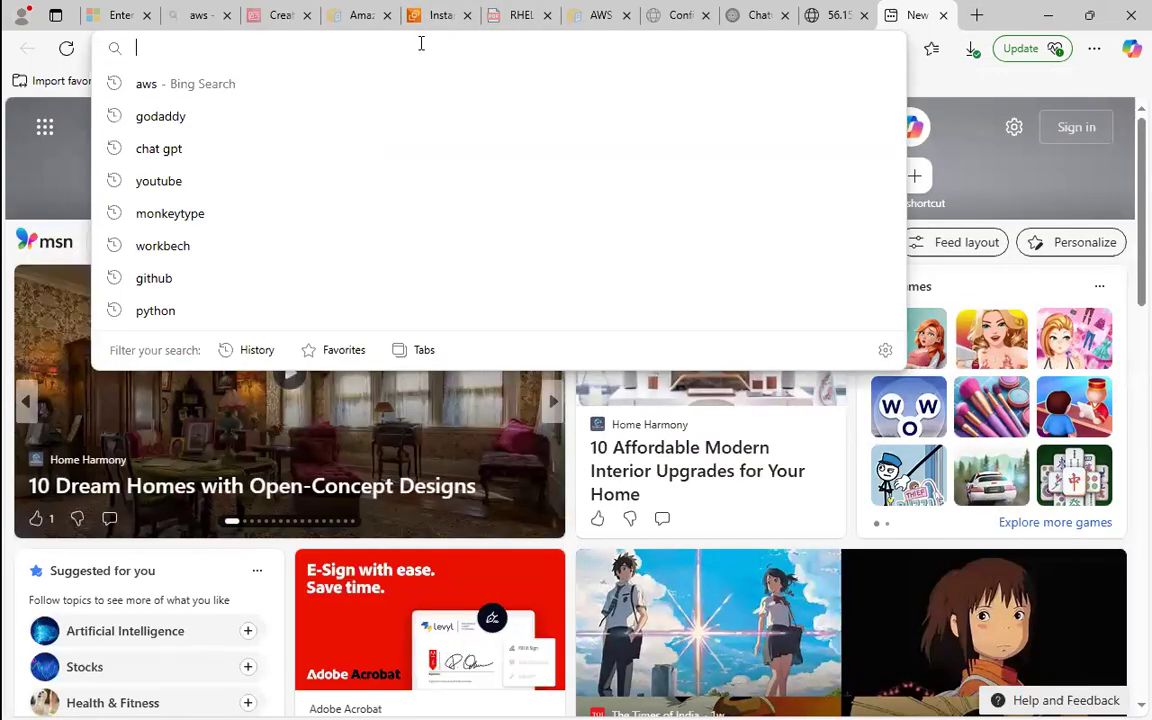
type("goog")
key("BackSpace")
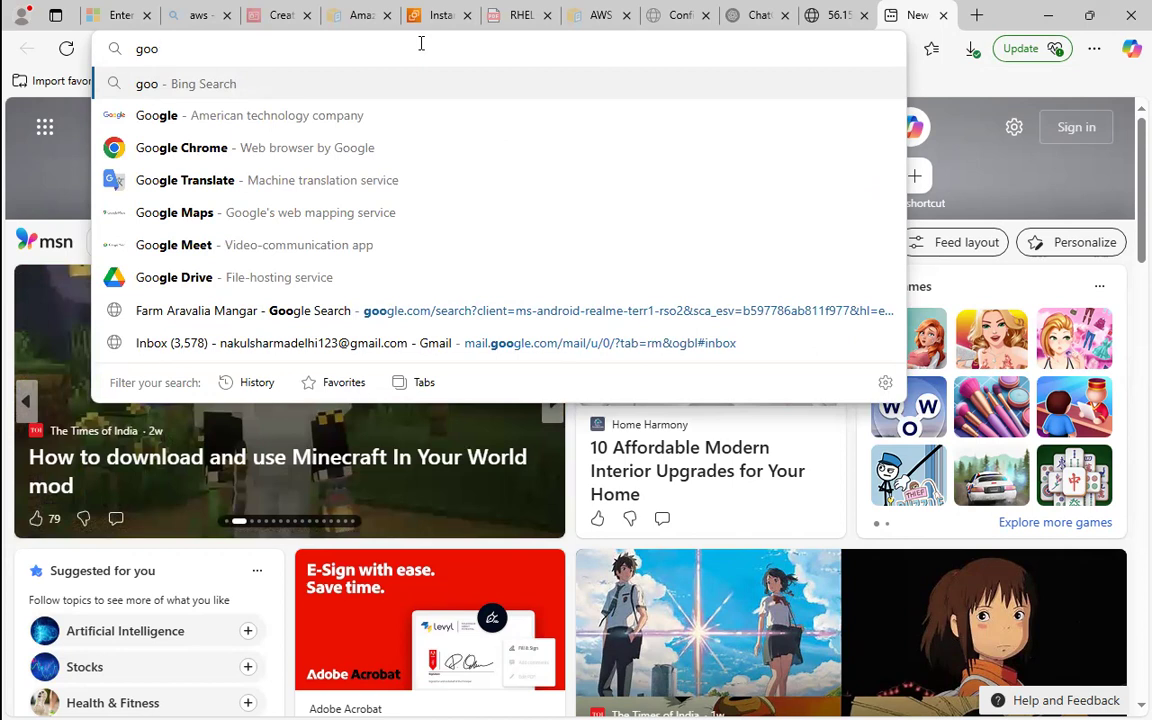
key("BackSpace")
type("da")
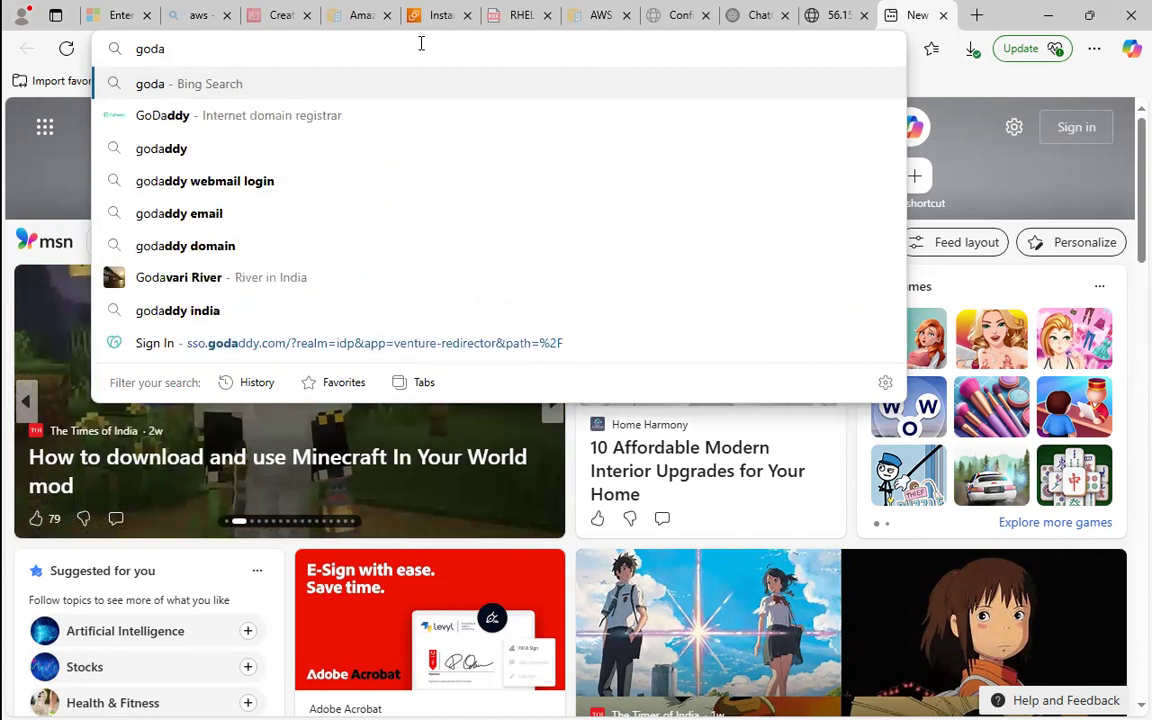
key("Down")
key("Return")
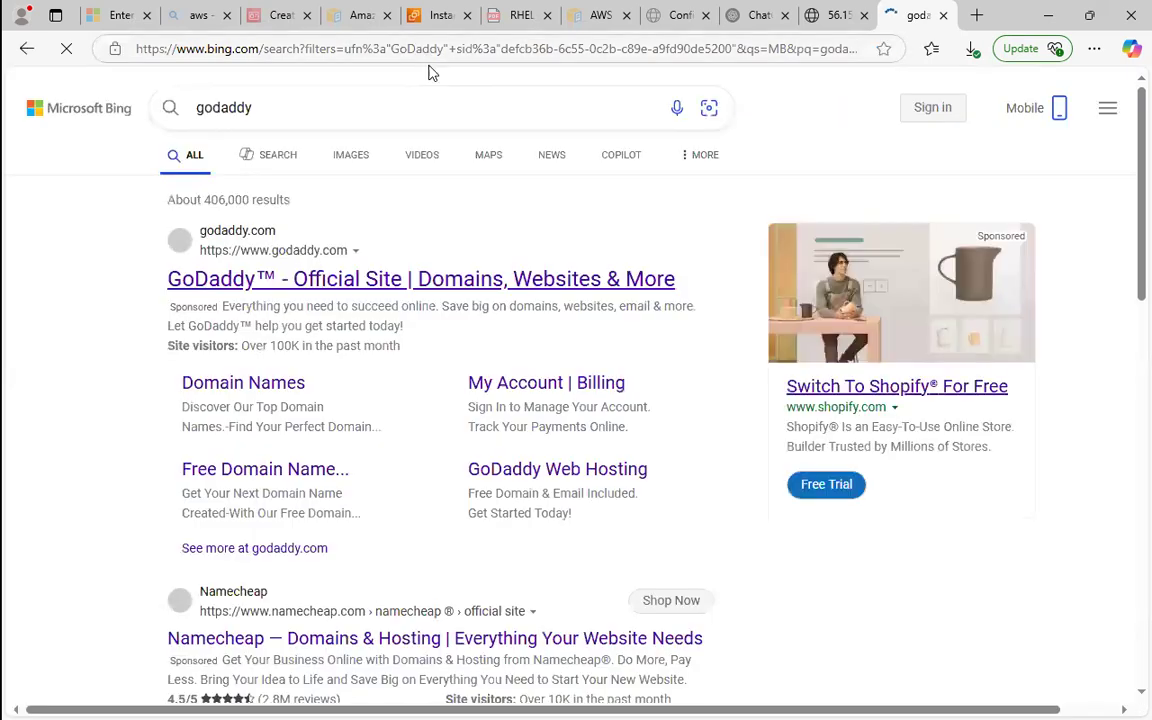
left_click(387, 281)
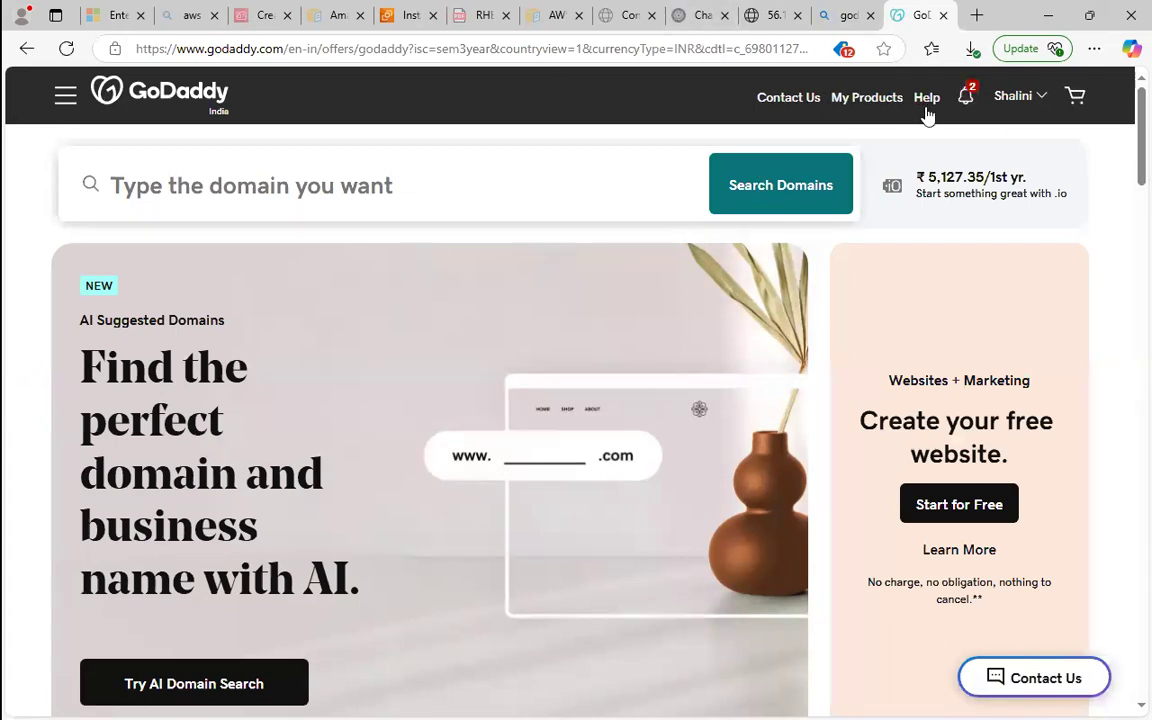
Go to the GoDaddy account's products and open the domain settings of the .life domain.
left_click(880, 99)
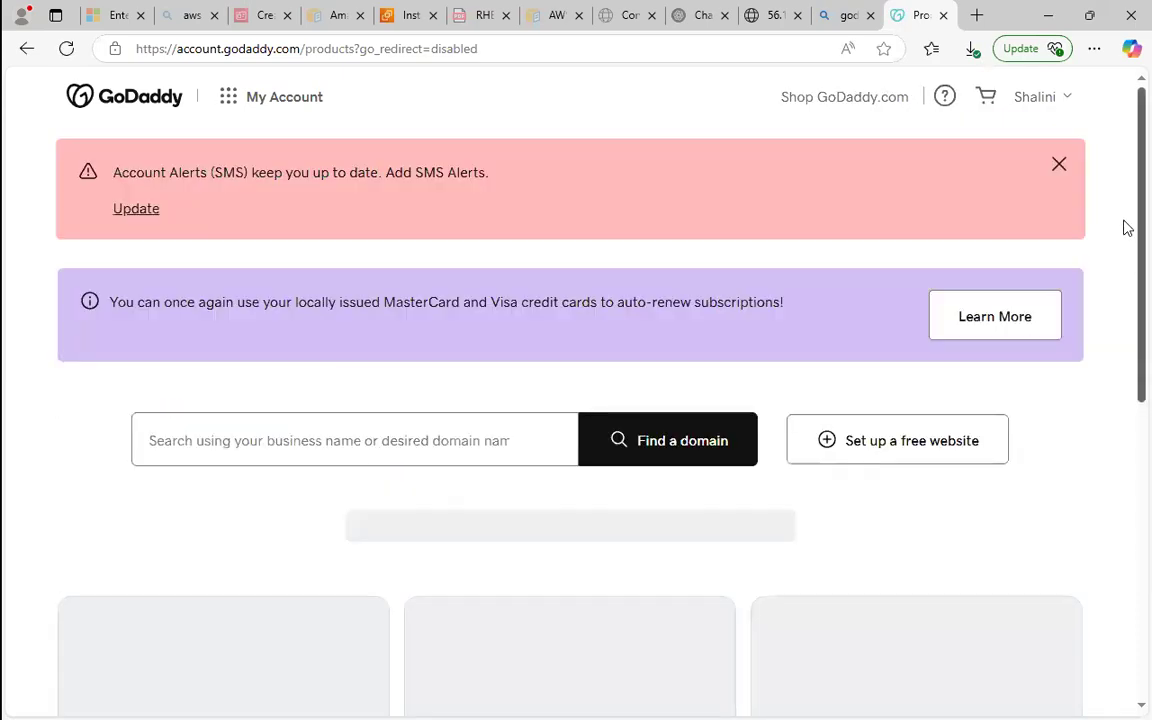
left_click_drag(1127, 223, 1127, 247)
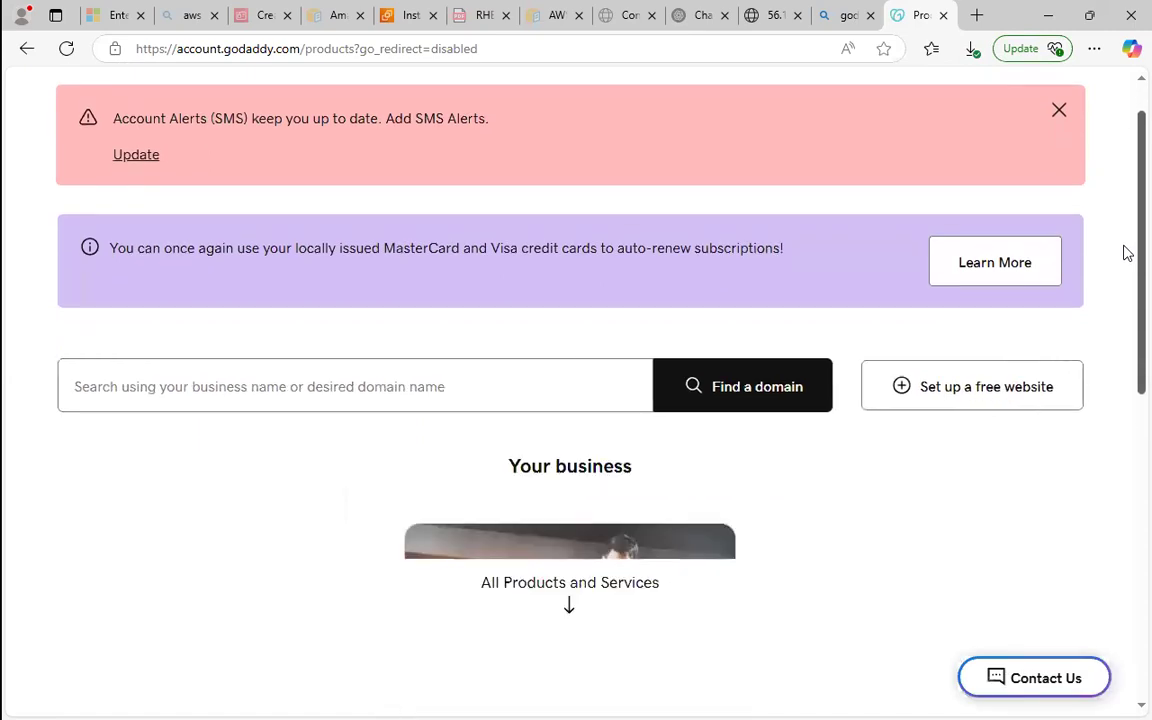
left_click_drag(1127, 253, 1070, 553)
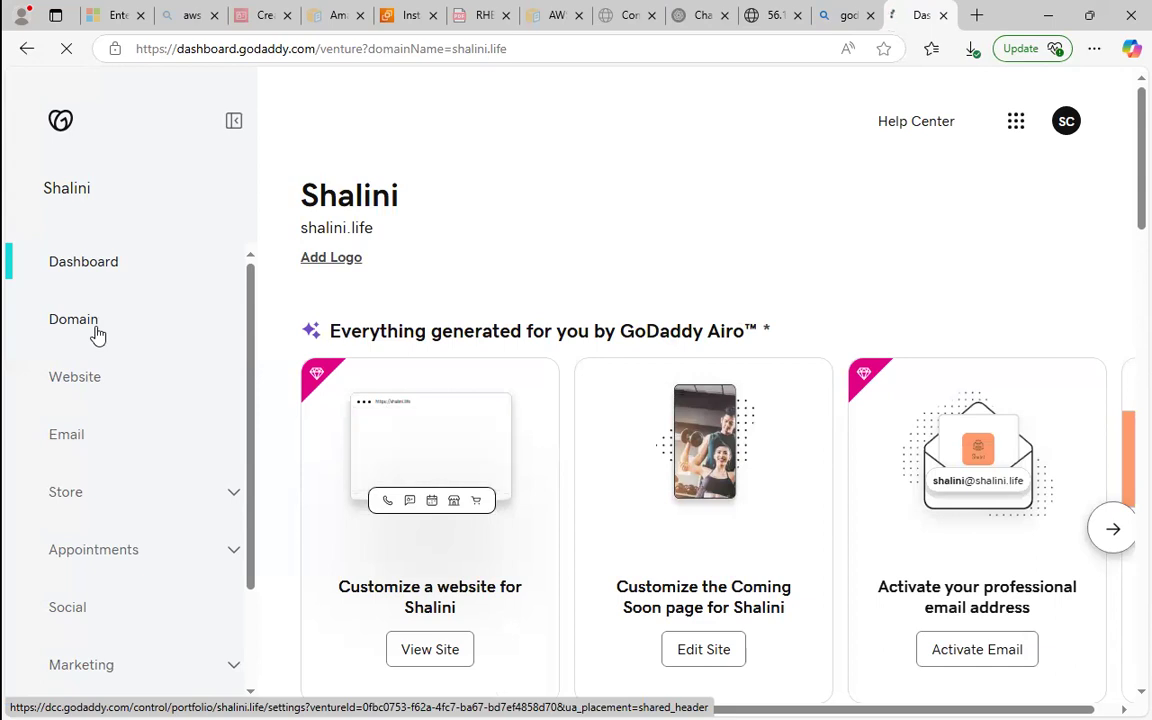
left_click(97, 334)
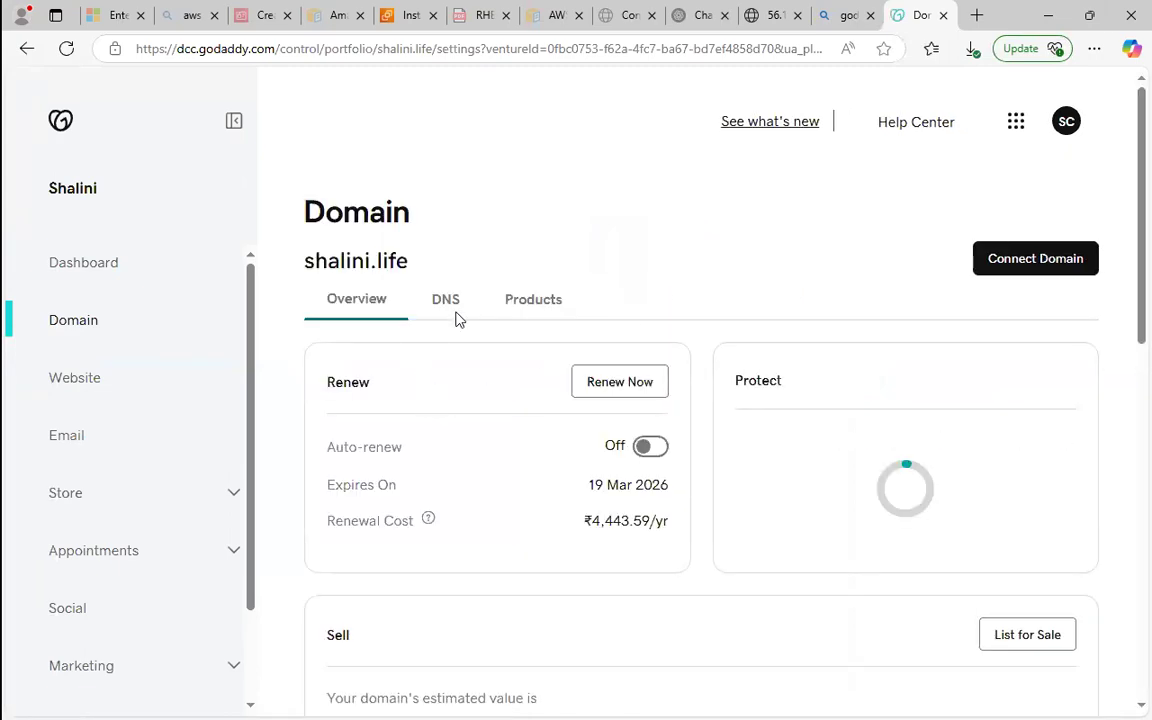
Review the .life domain's nameservers in its DNS settings, opening the nameserver editor and closing it without changes.
left_click(457, 316)
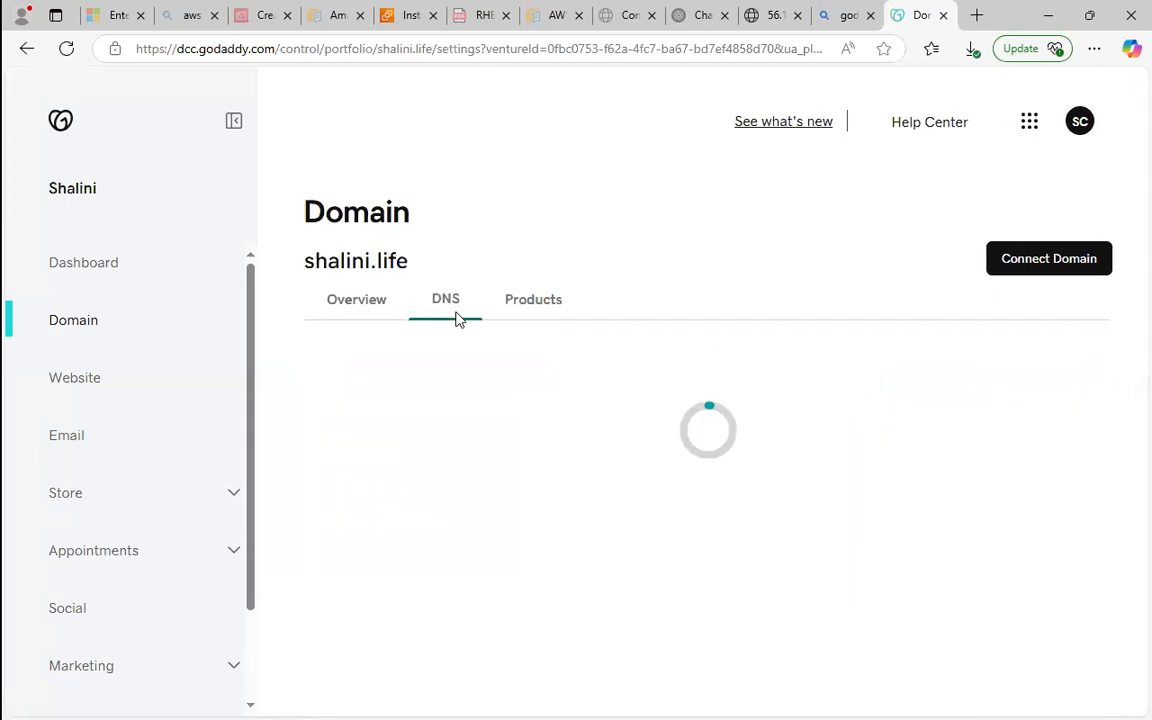
left_click_drag(296, 260, 408, 262)
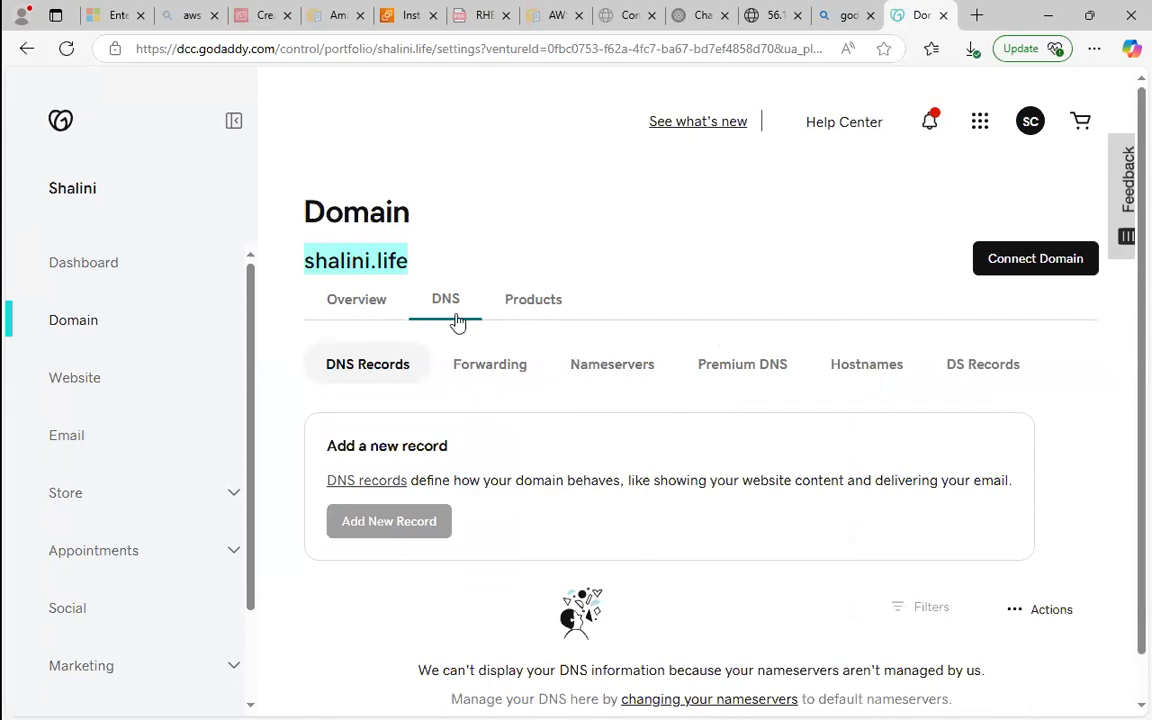
left_click(612, 370)
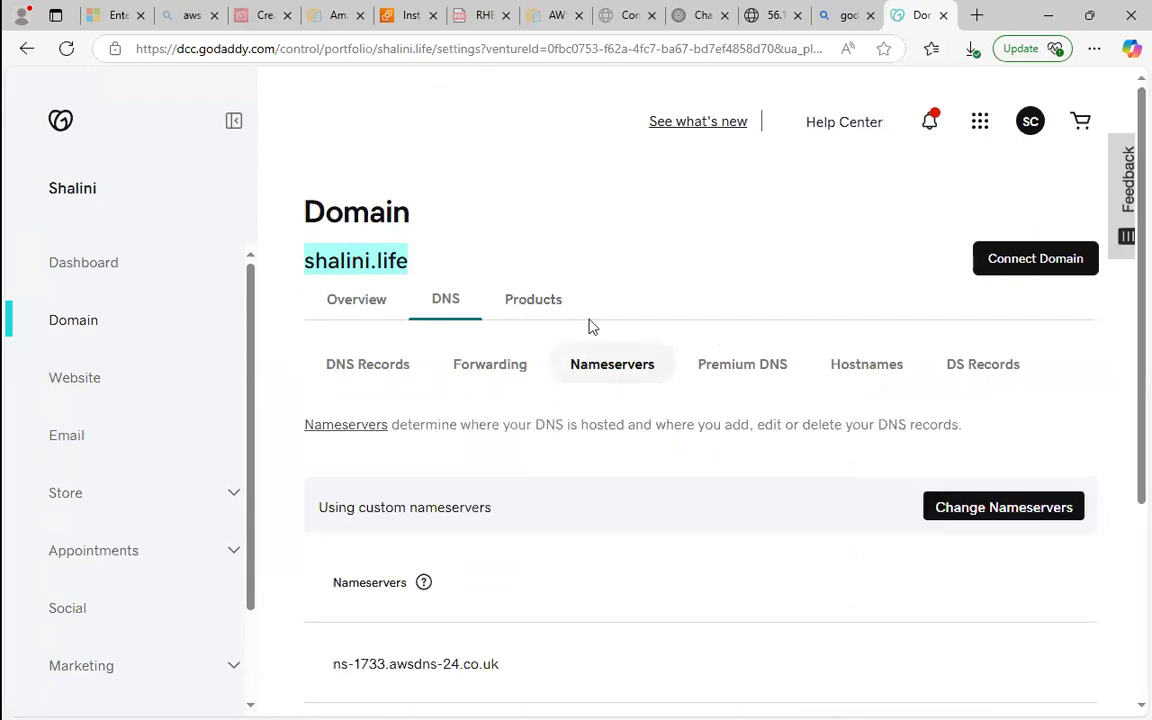
scroll(1127, 258, "down", 3)
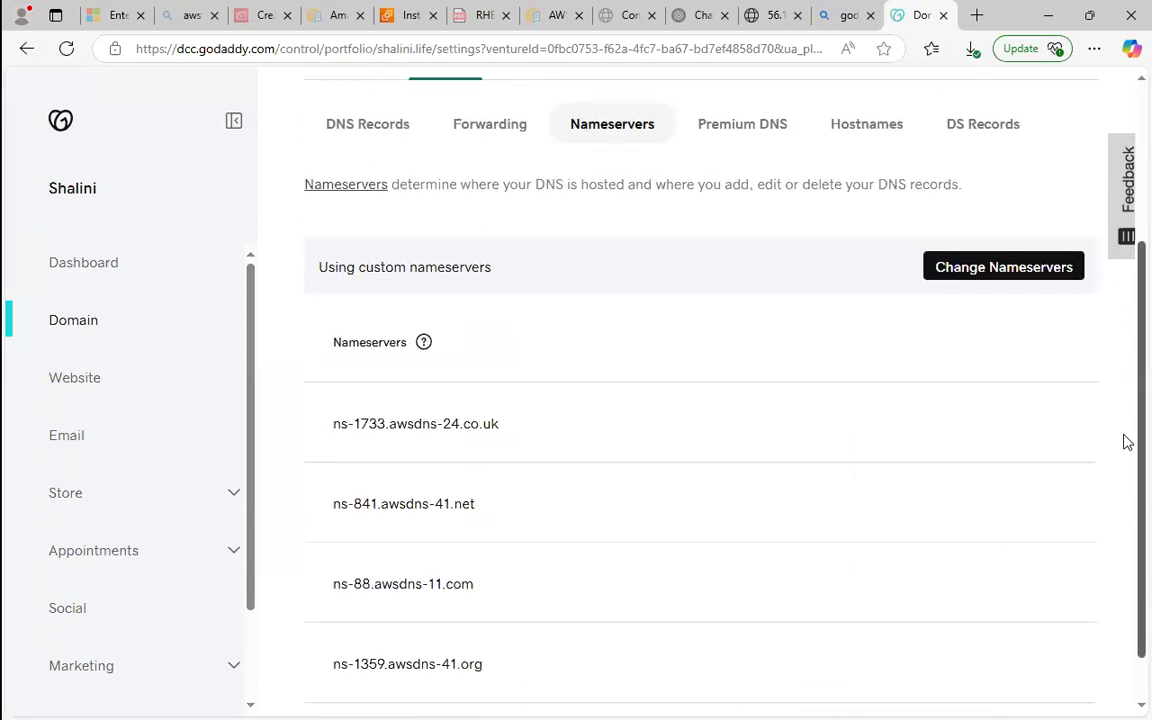
left_click(993, 222)
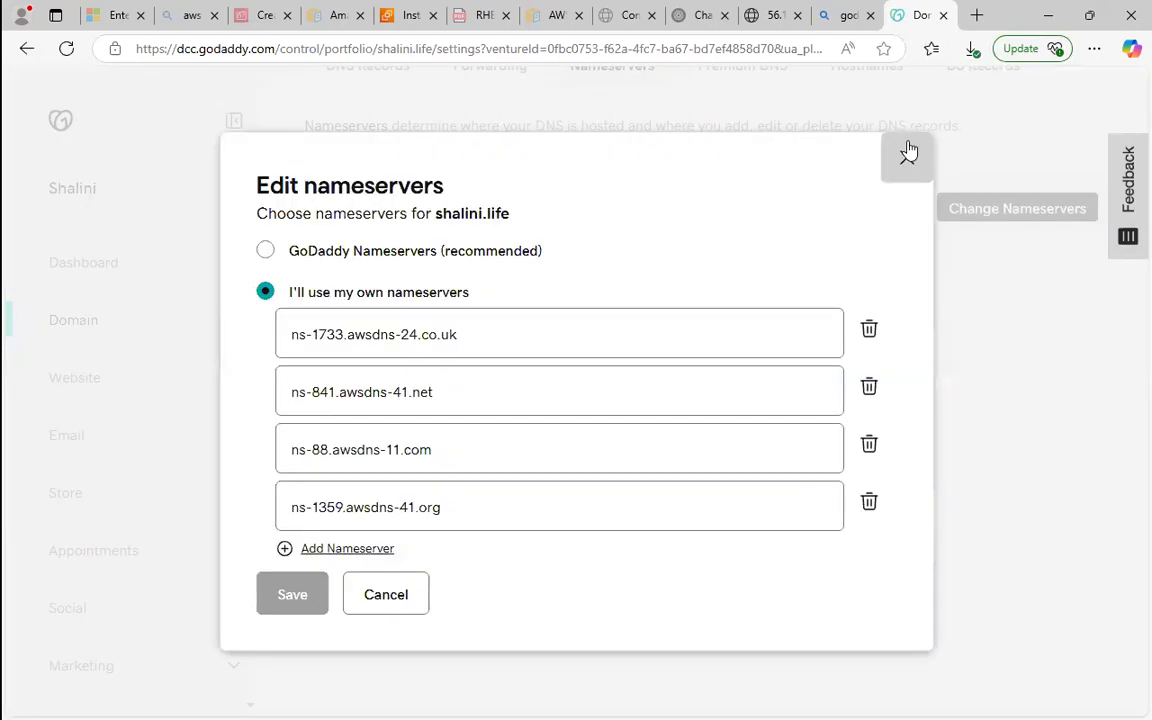
left_click(908, 151)
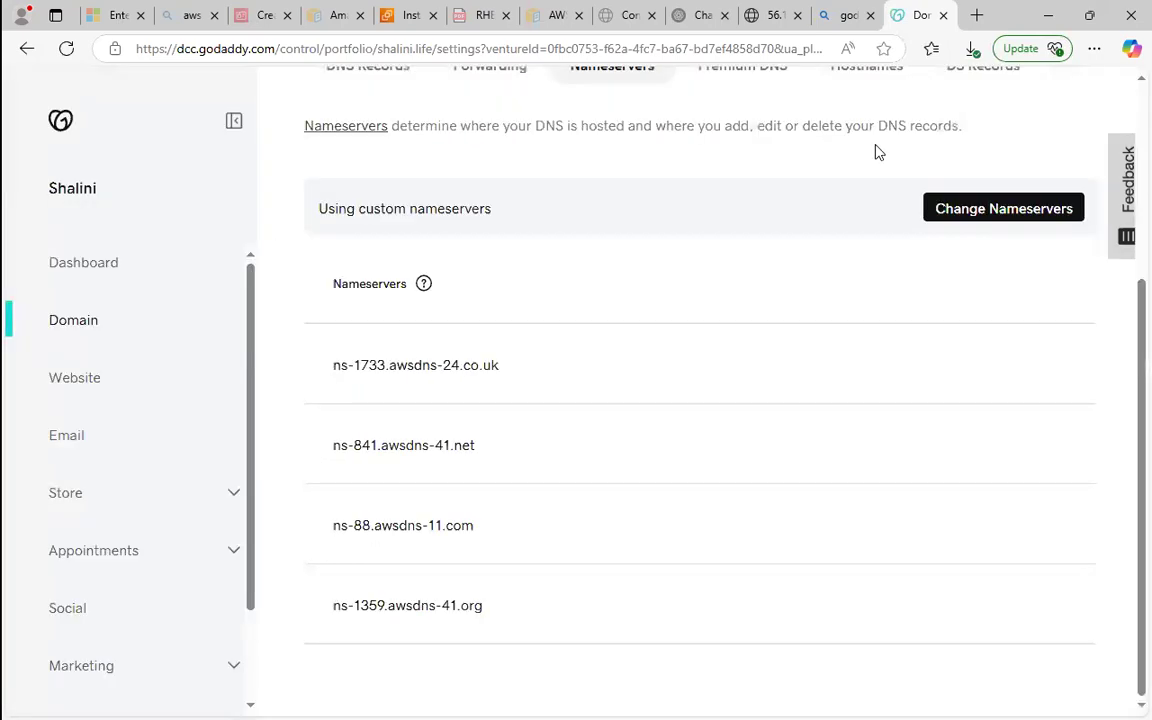
Search the AWS console for "route 53" and open the Route 53 service in a new browser tab.
left_click(412, 14)
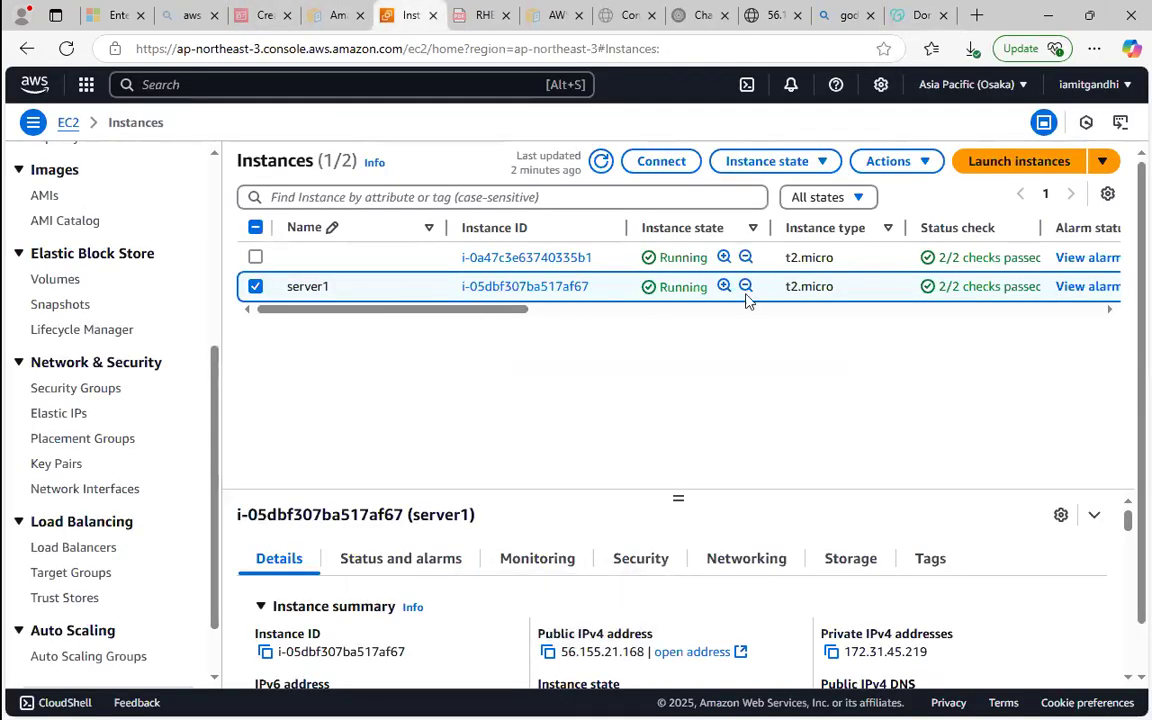
left_click(352, 86)
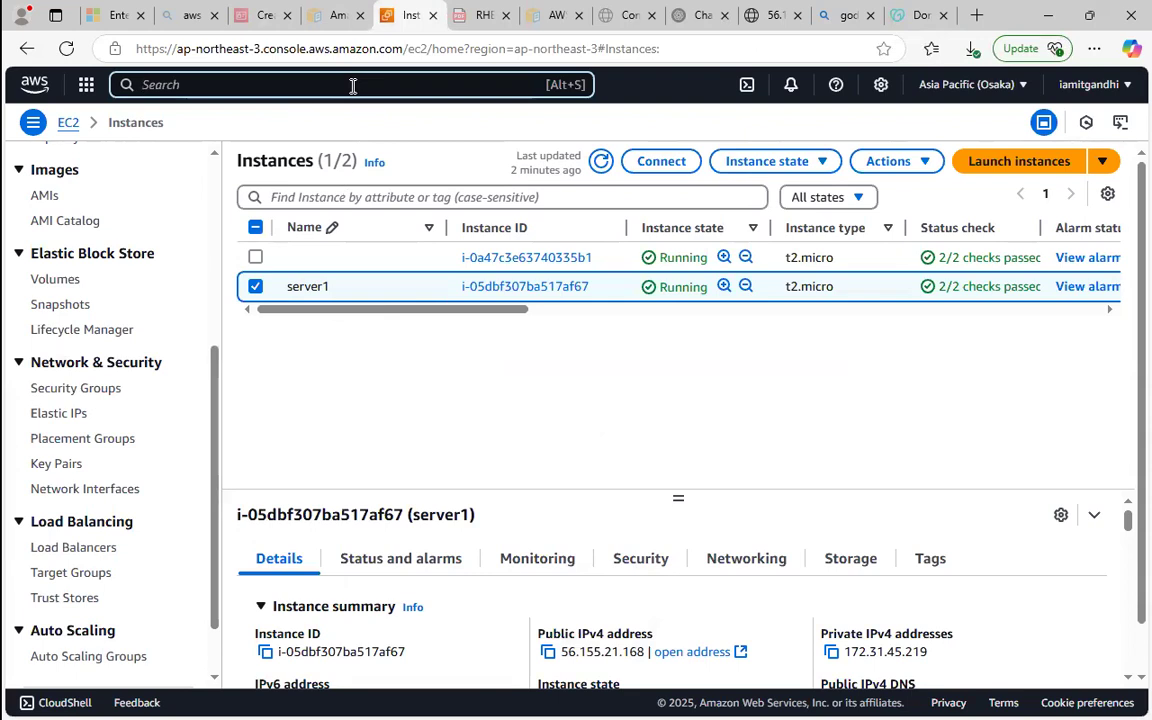
type("route 53")
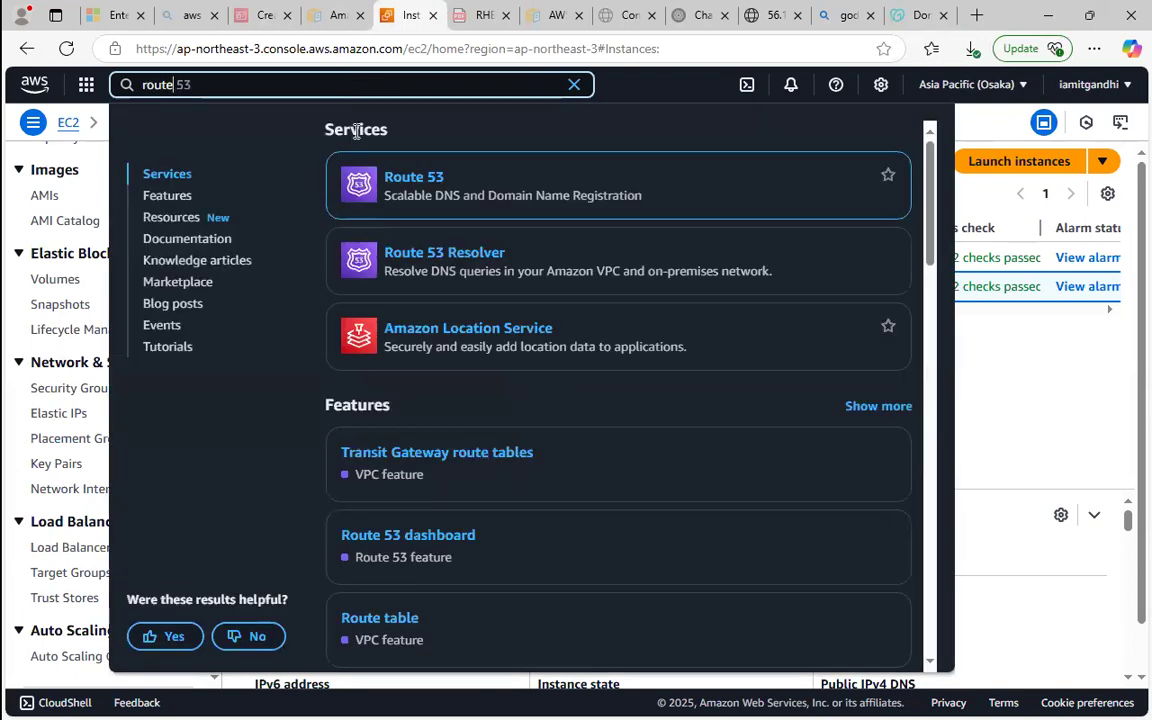
right_click(418, 180)
left_click(460, 197)
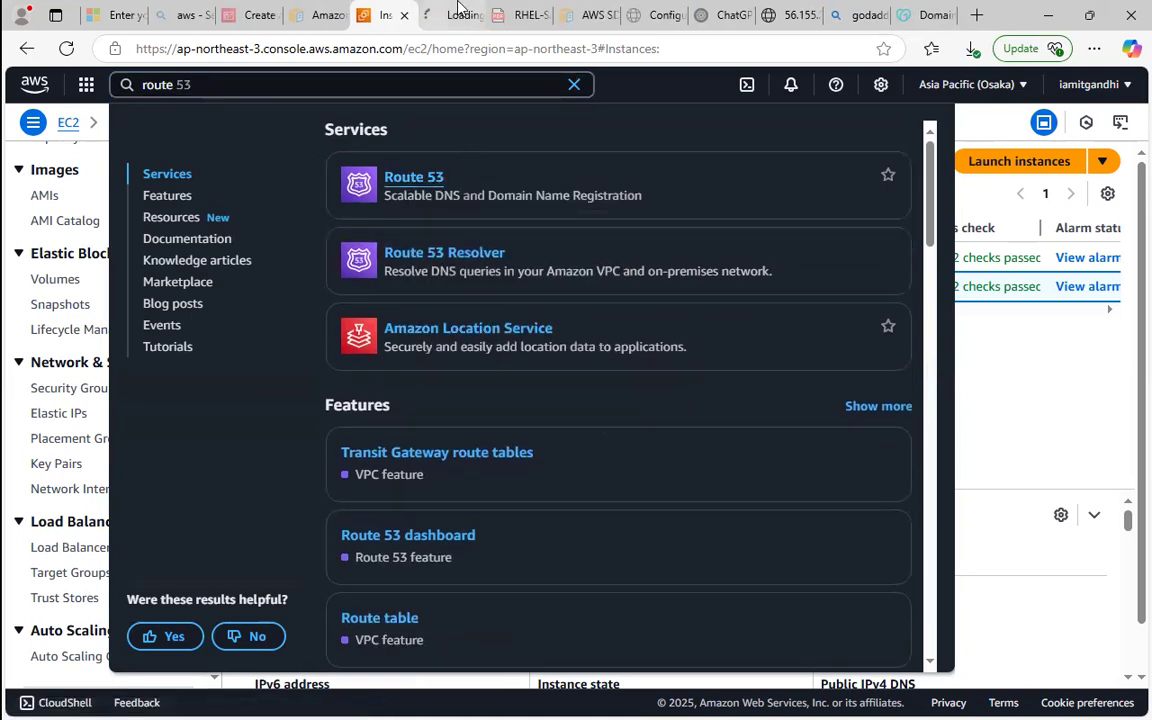
left_click(455, 15)
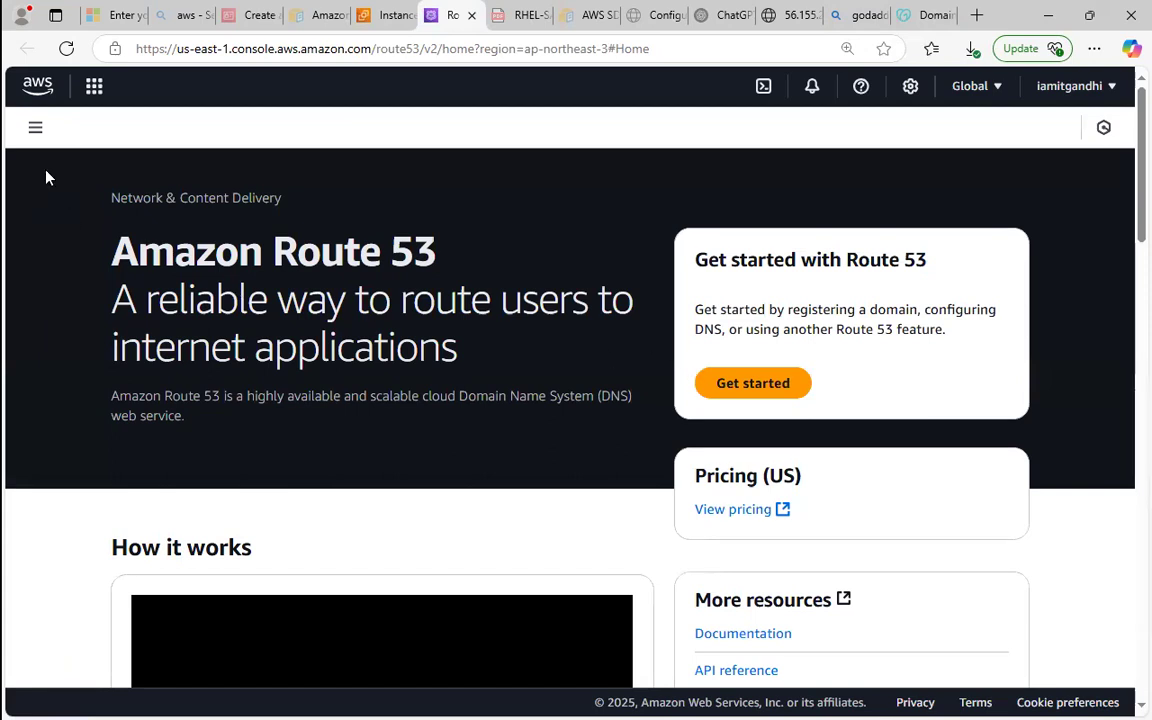
Go to the Route 53 hosted zones and open the form for creating a hosted zone.
left_click(34, 130)
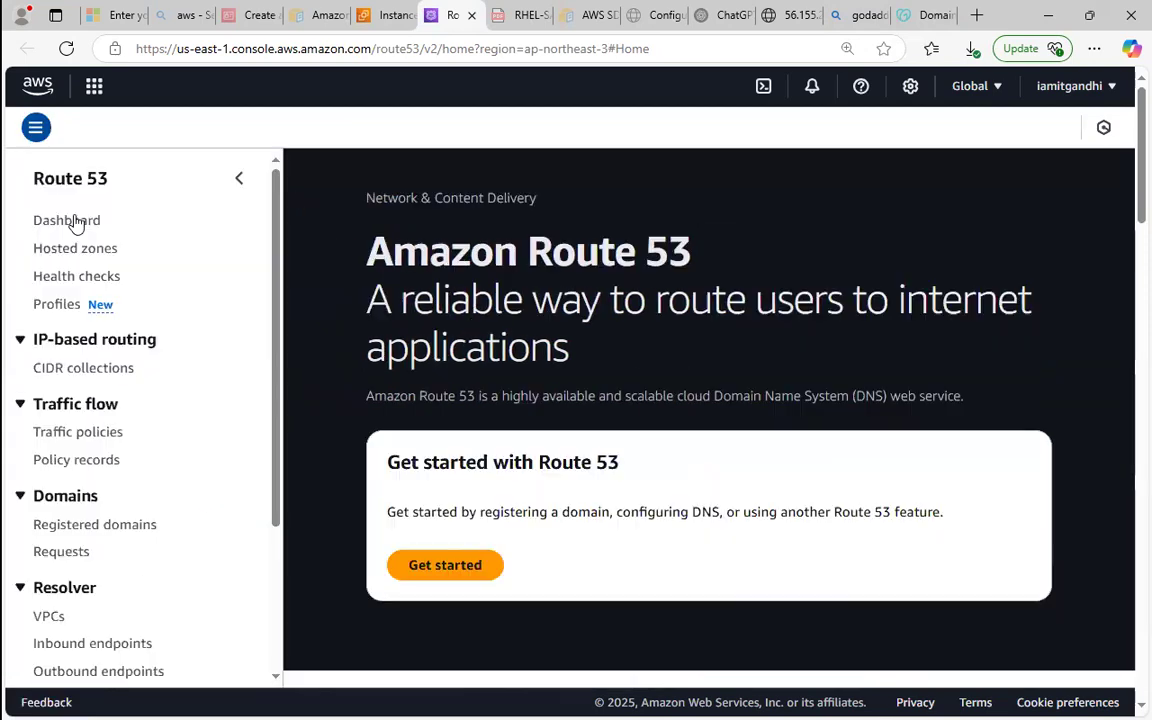
left_click(78, 228)
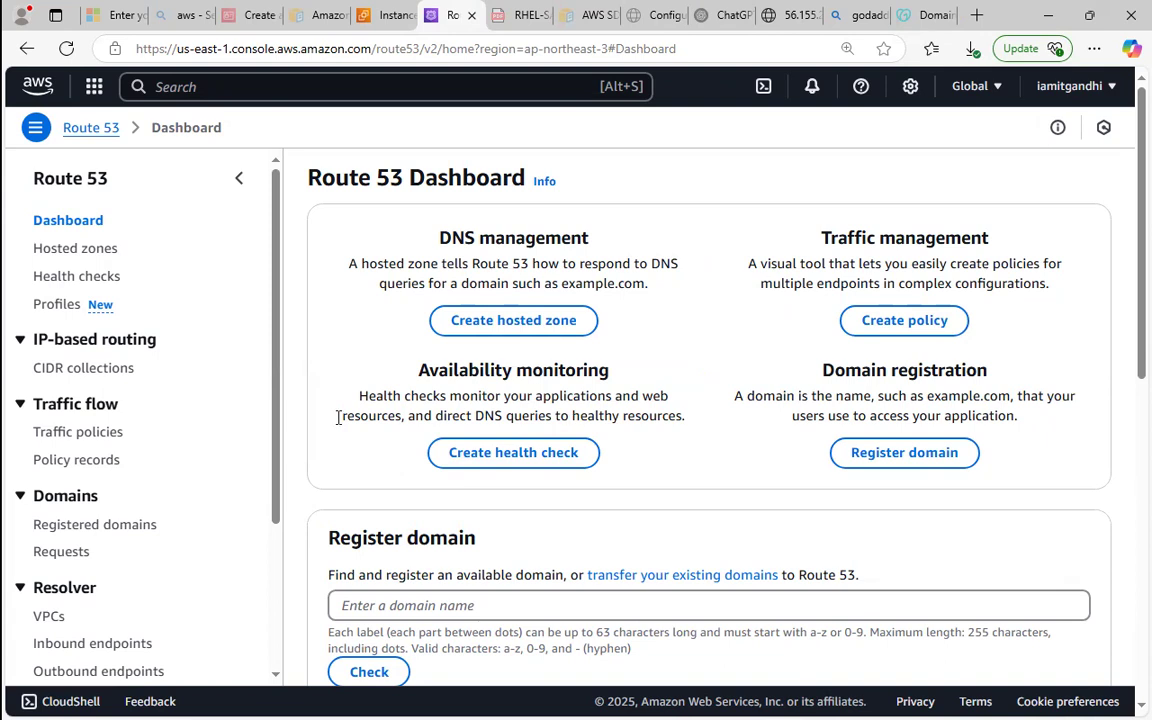
left_click(85, 259)
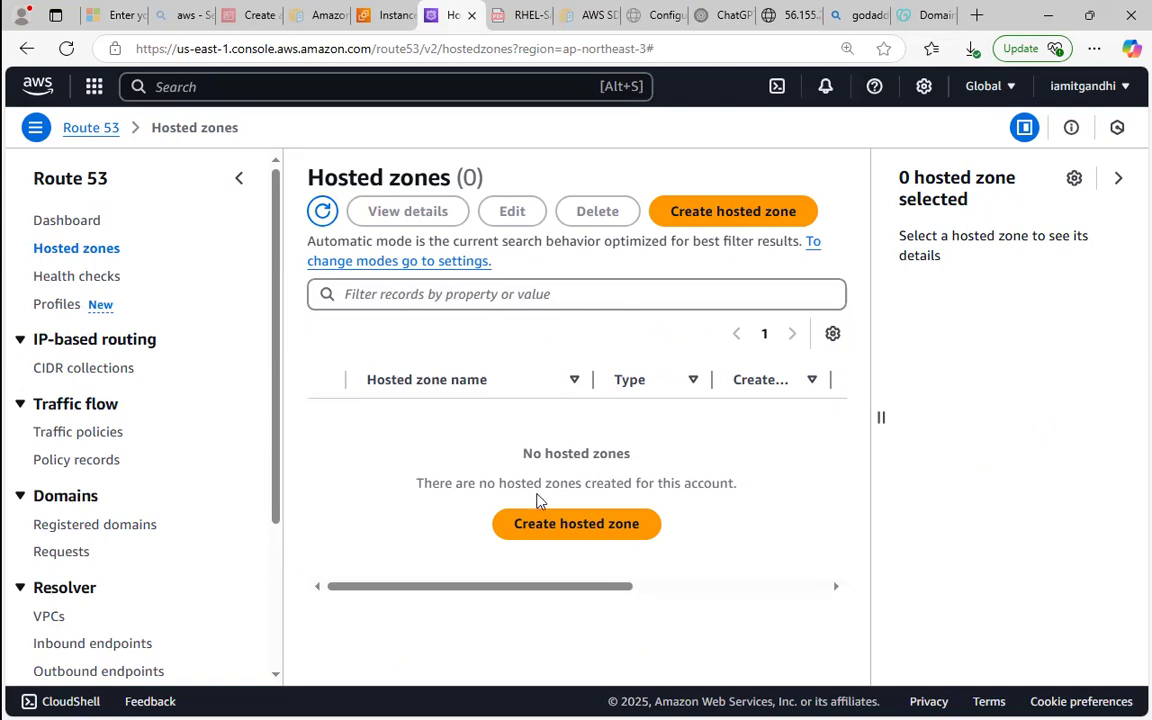
left_click(531, 538)
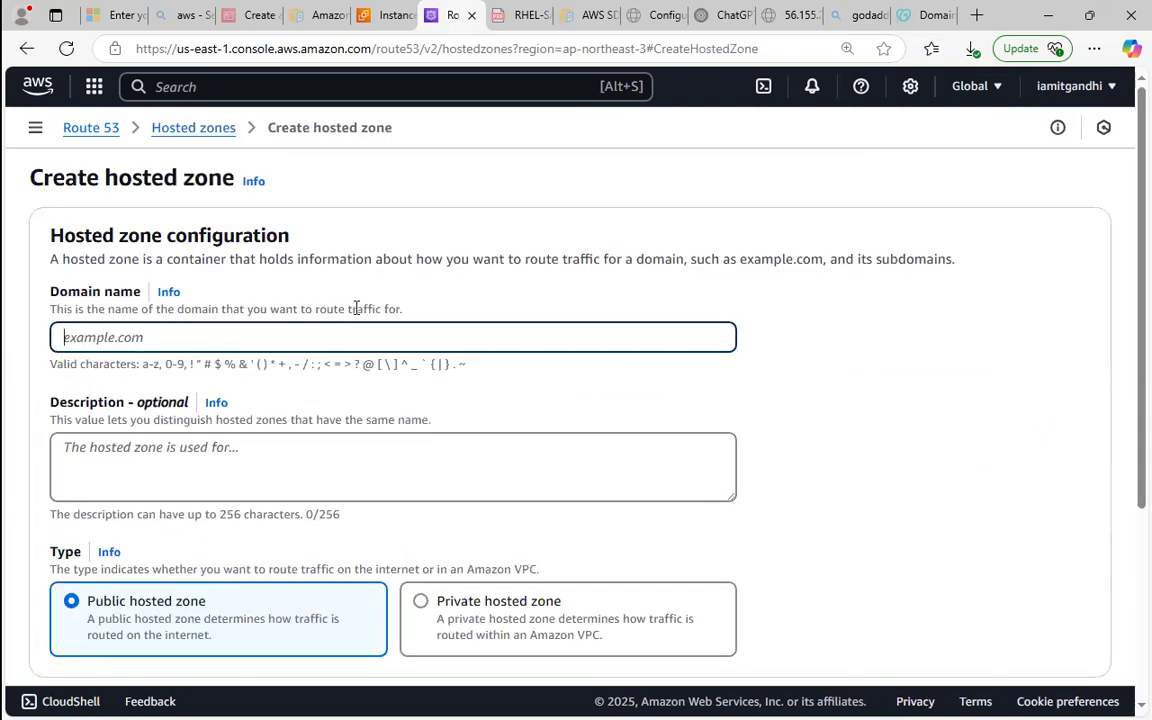
Create a public hosted zone in Route 53, using the .life domain name copied from its GoDaddy settings page.
left_click(925, 15)
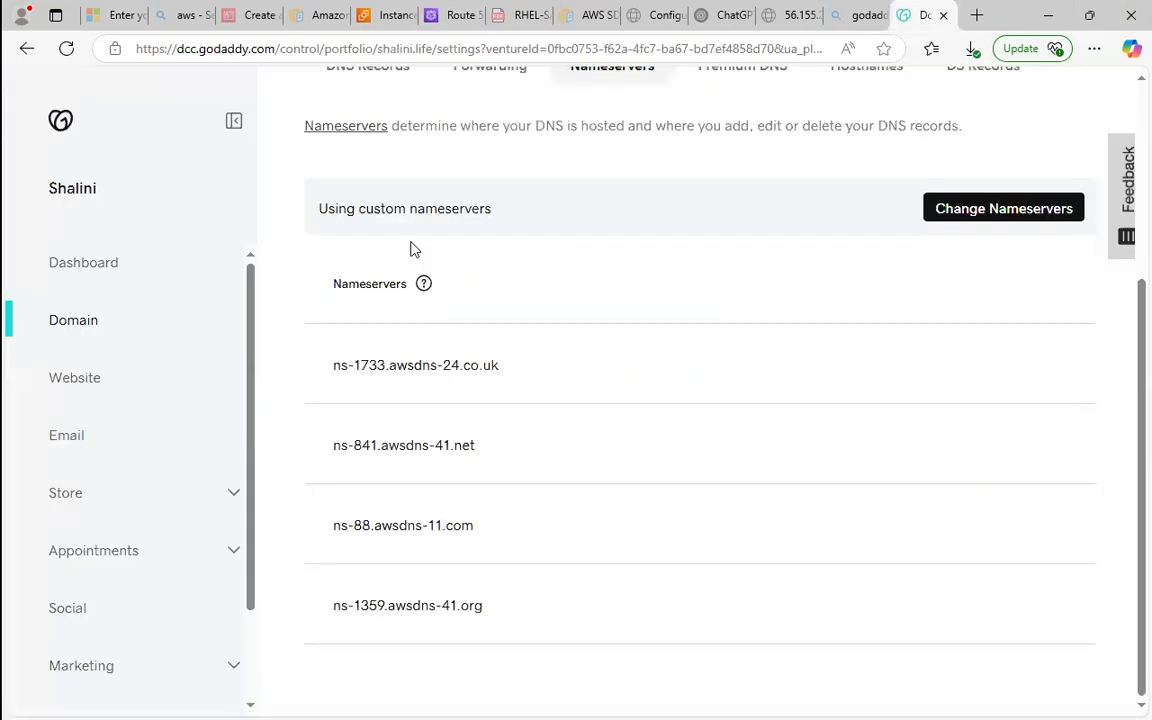
scroll(1127, 337, "up", 3)
double_click(336, 178)
right_click(517, 178)
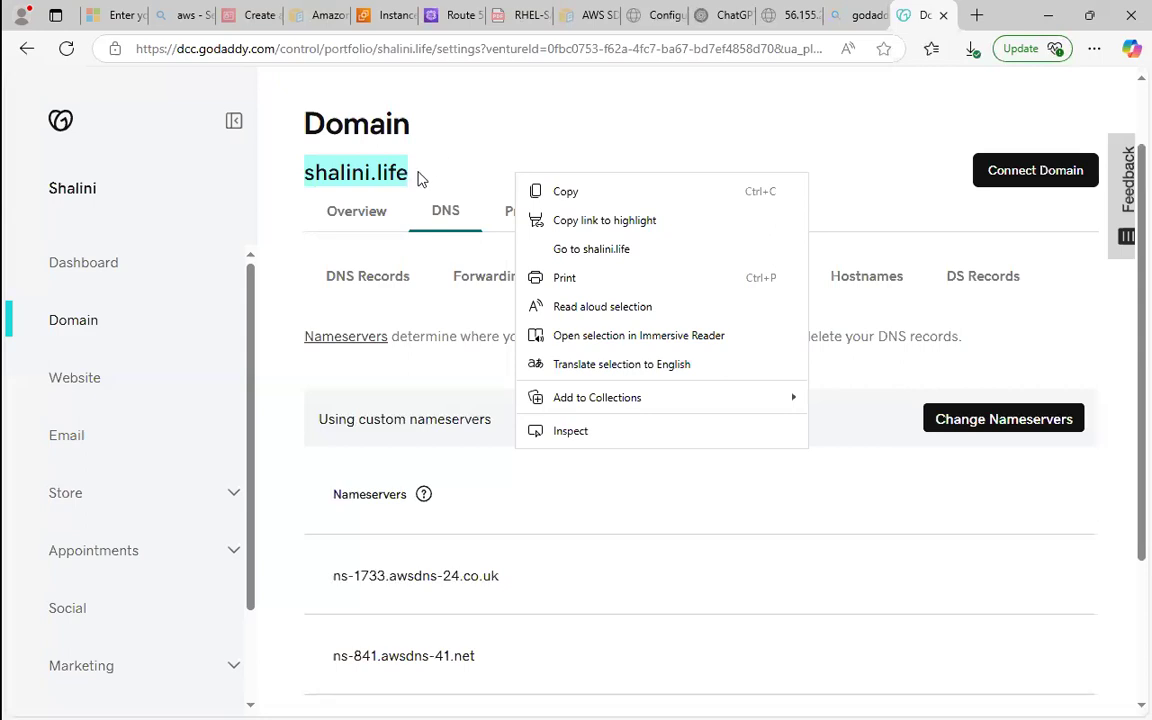
left_click(674, 188)
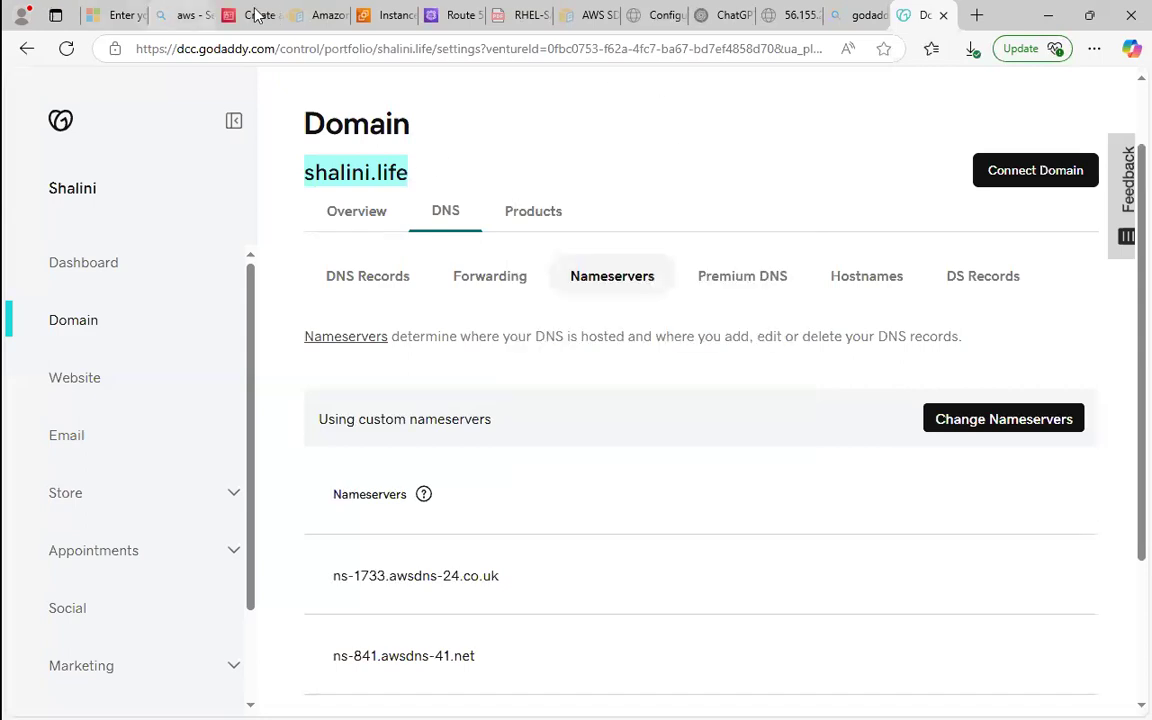
left_click(452, 15)
right_click(316, 343)
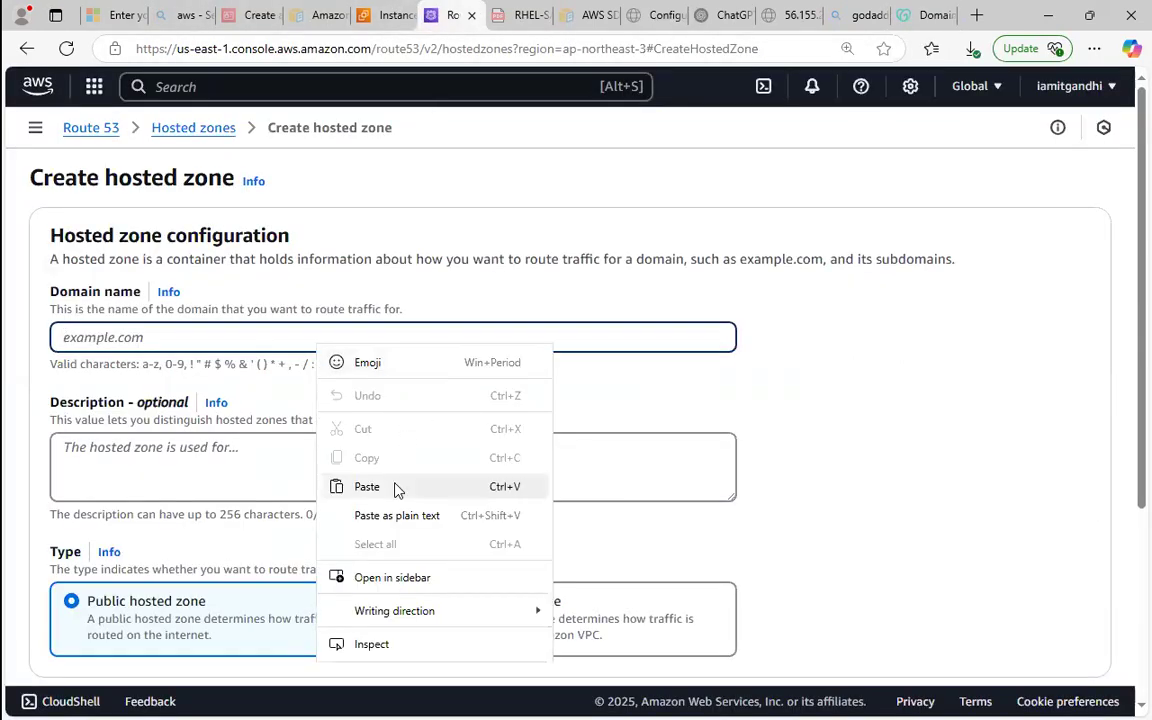
left_click(393, 487)
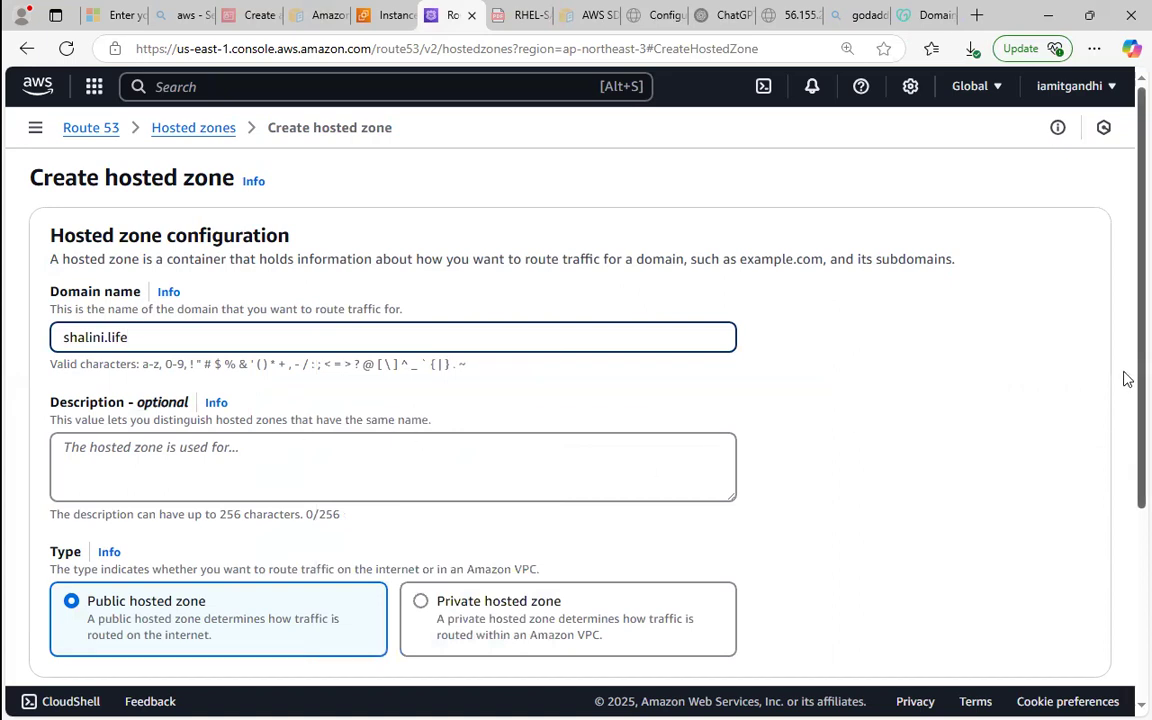
scroll(1127, 378, "down", 3)
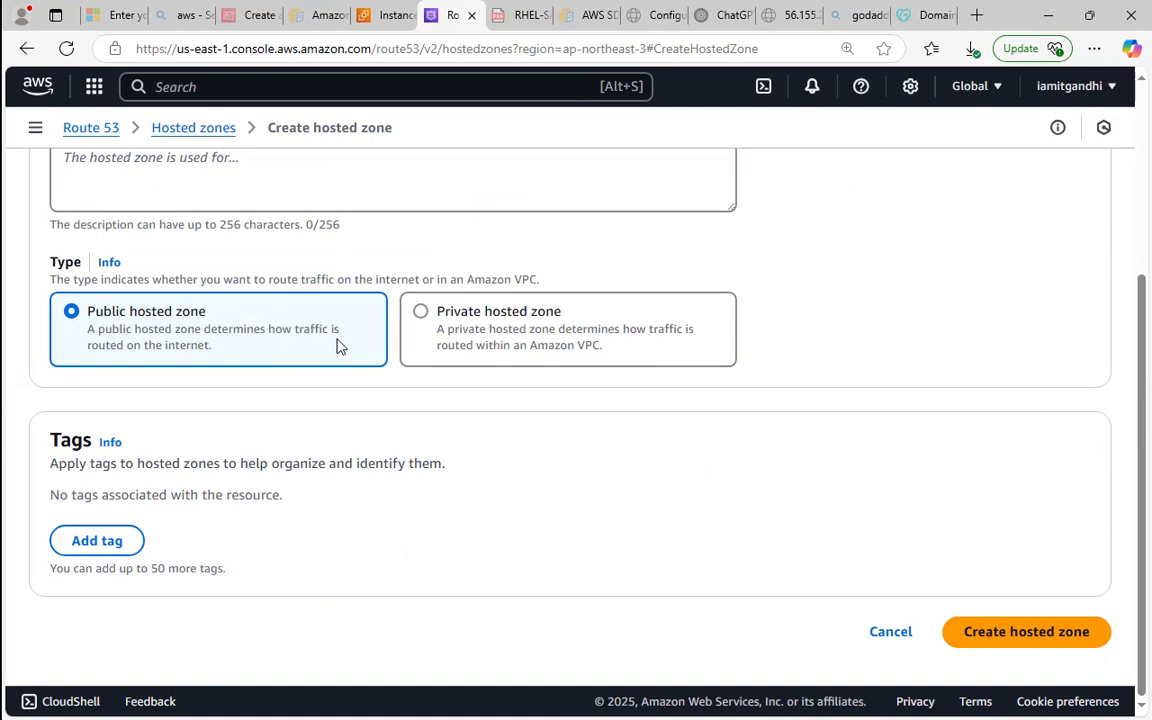
left_click(1018, 633)
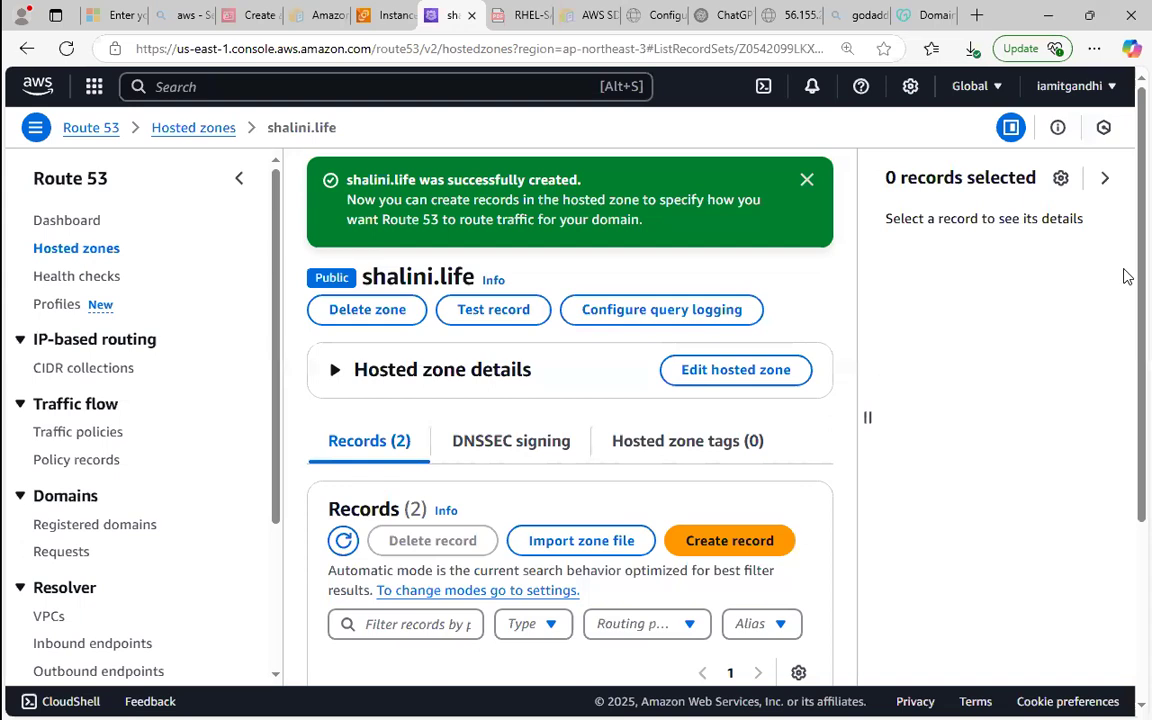
Open the new .life hosted zone from the hosted zones list and examine its NS and SOA records.
scroll(1125, 300, "down", 3)
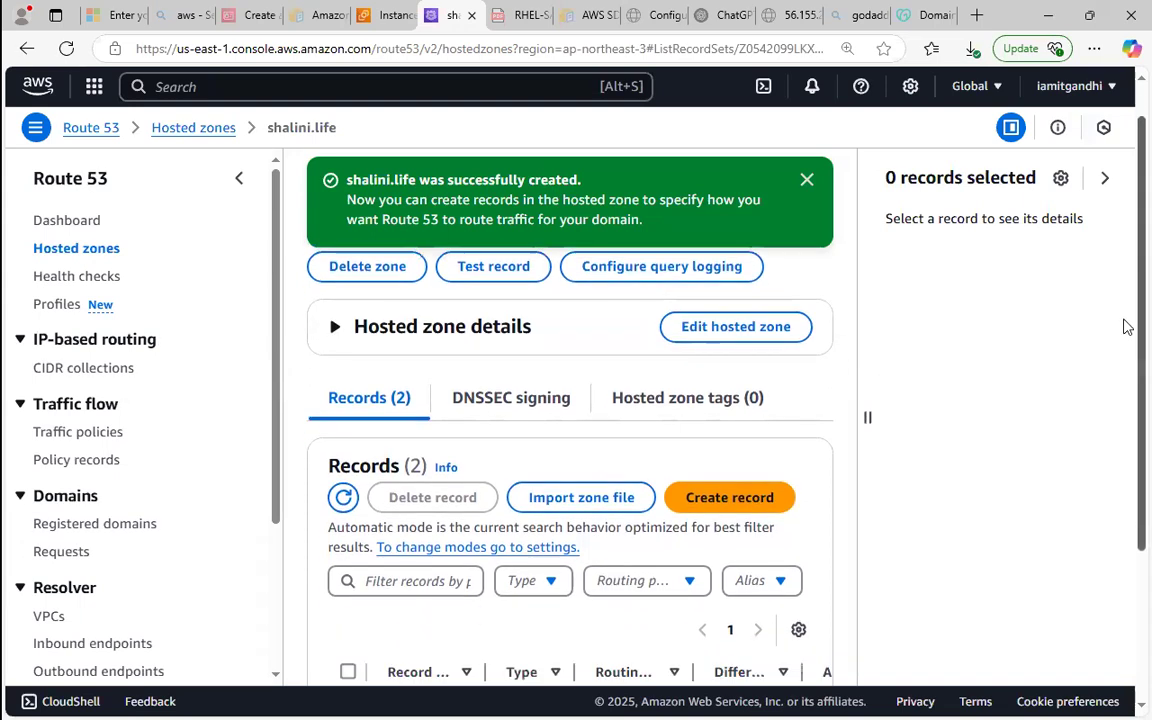
scroll(1113, 357, "up", 3)
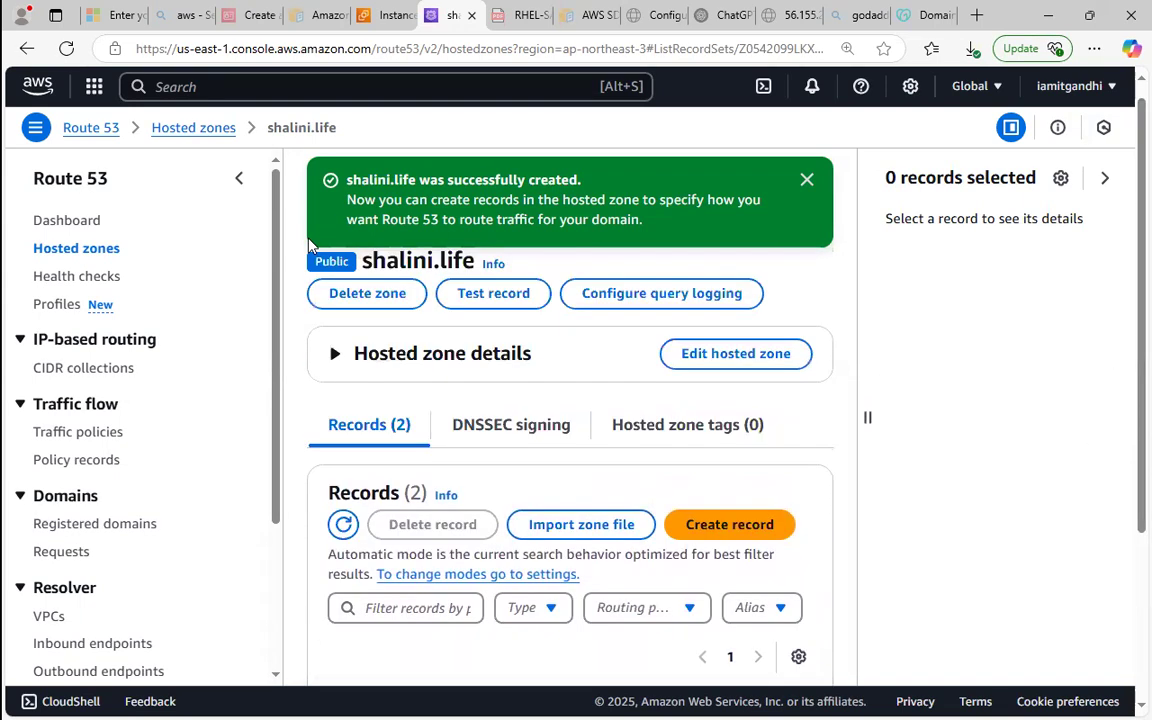
left_click(78, 250)
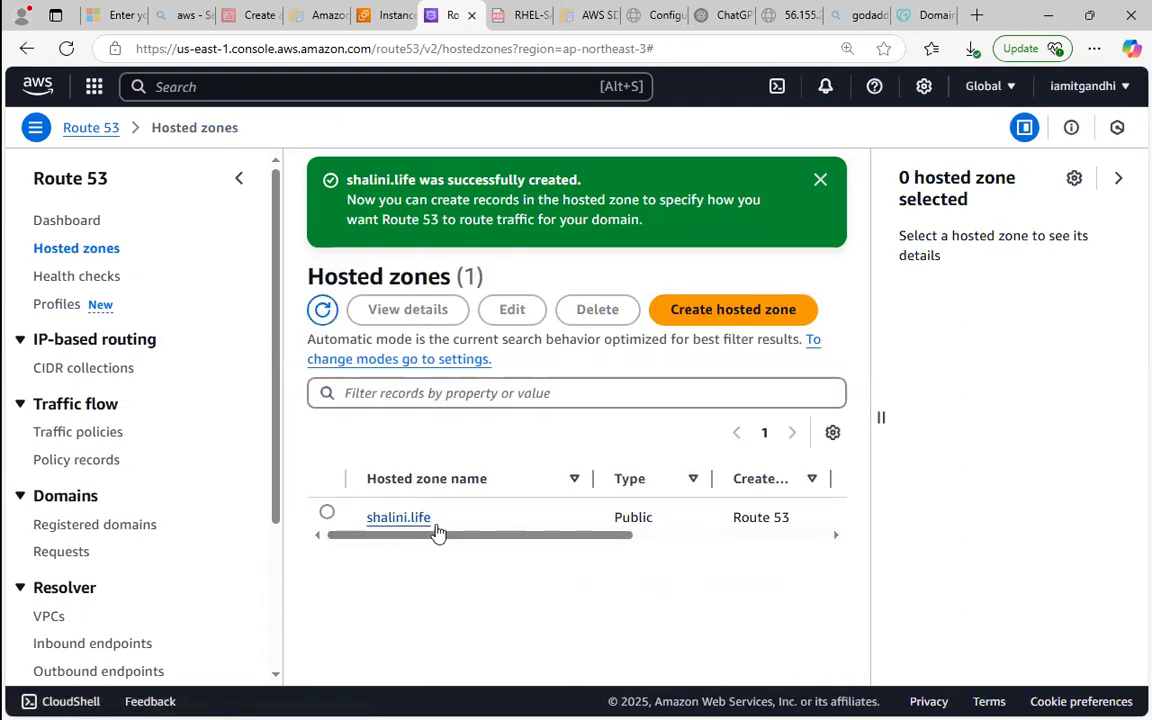
left_click(390, 520)
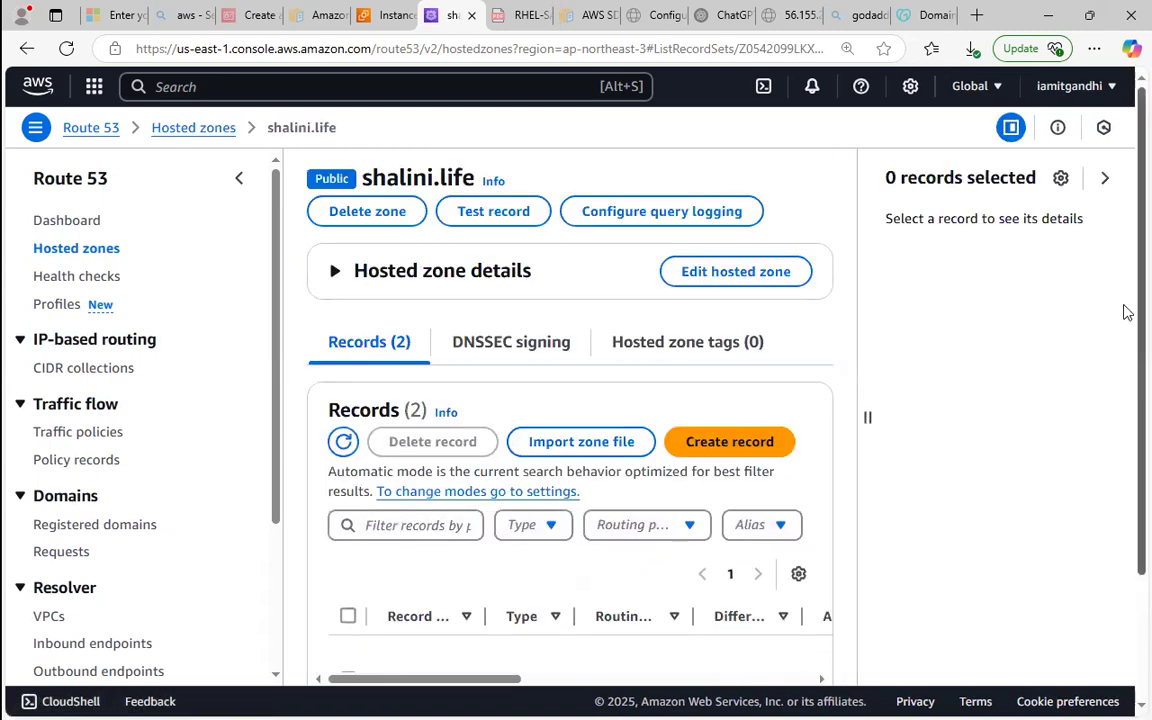
scroll(1124, 311, "down", 2)
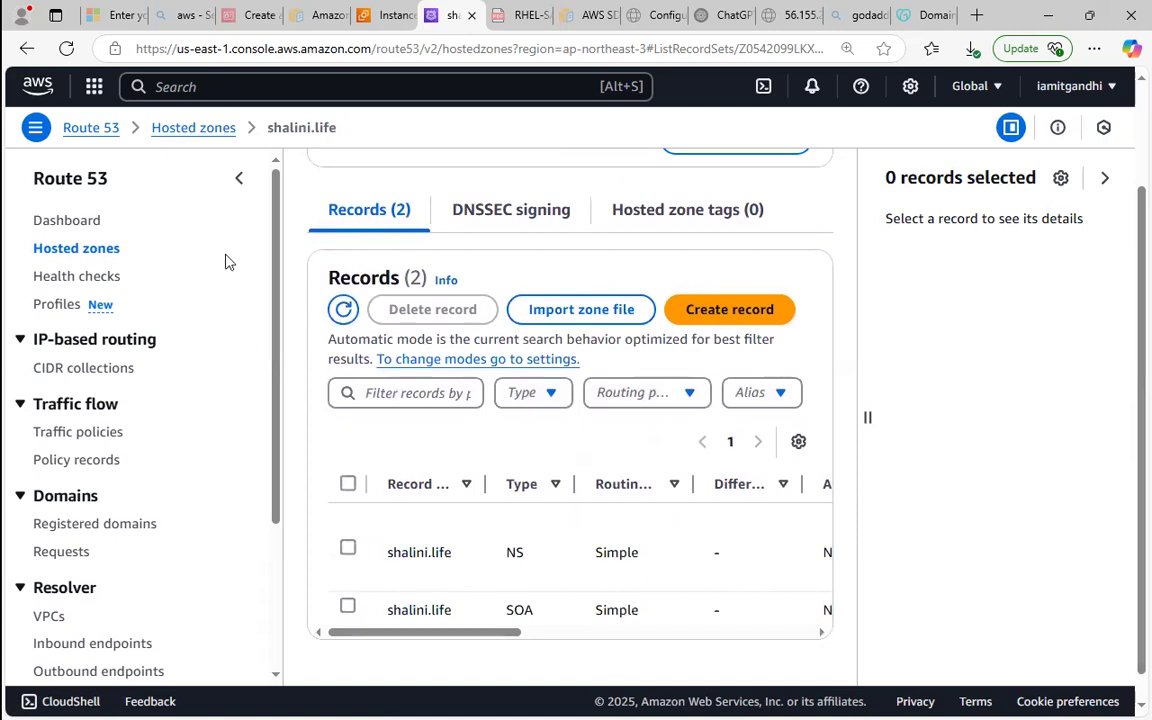
left_click(238, 179)
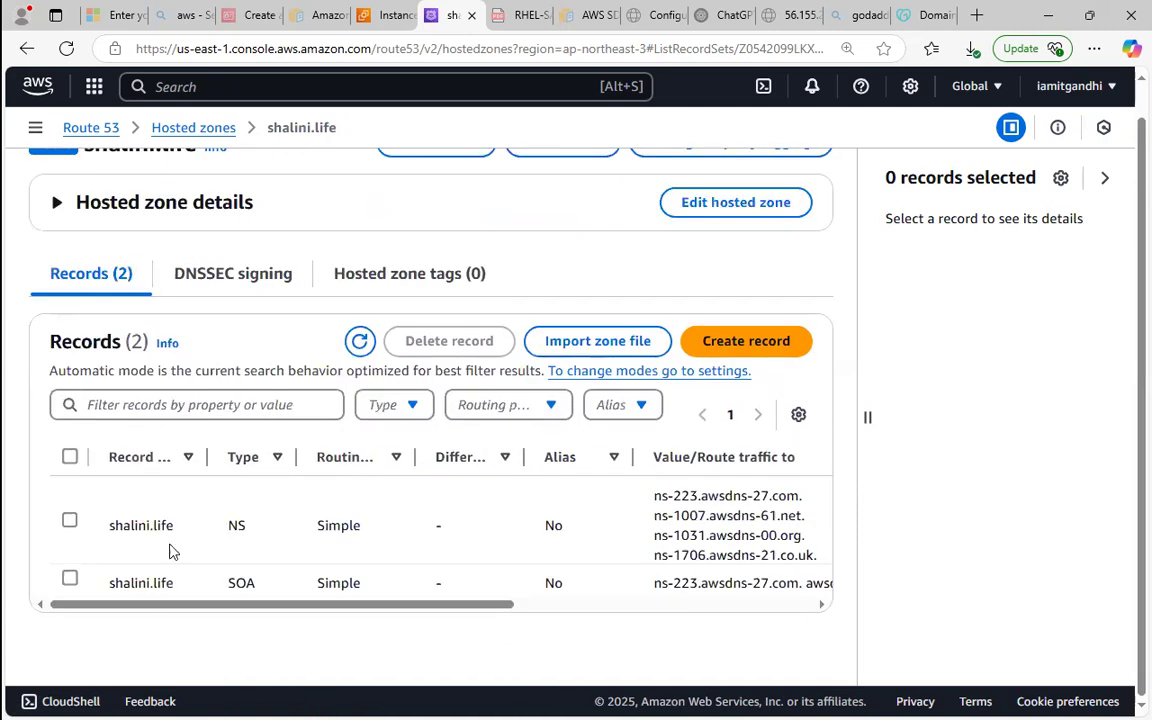
left_click_drag(219, 527, 282, 538)
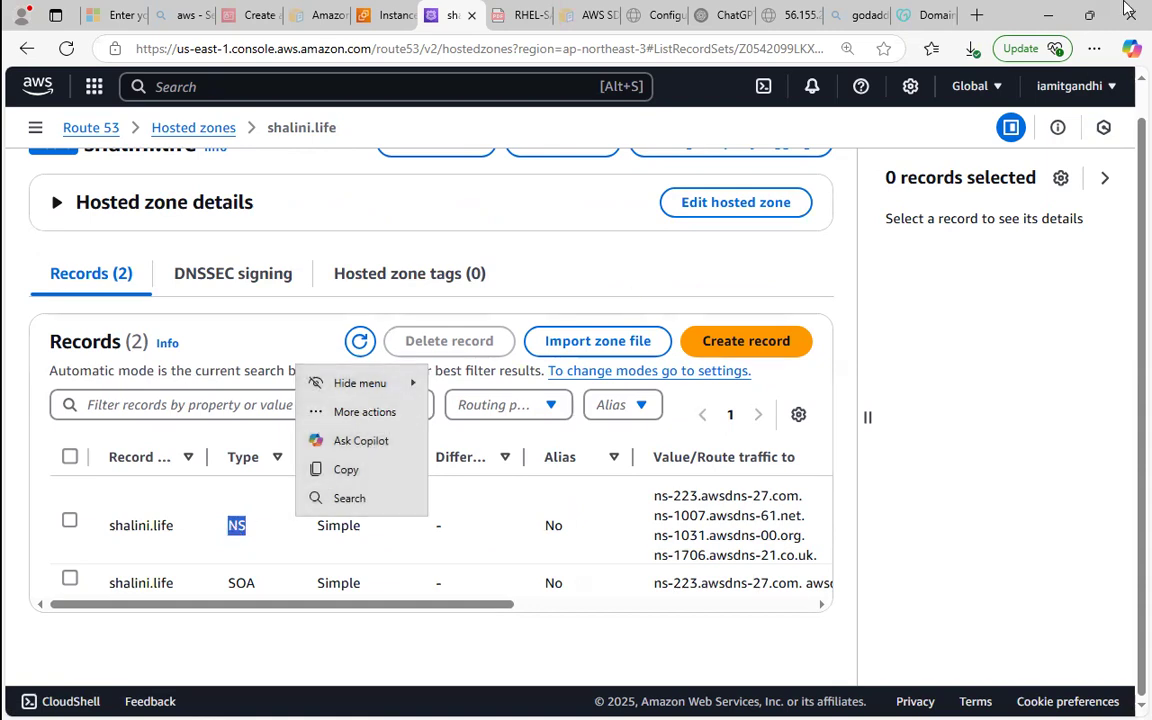
Bring up the Paint diagram behind the open windows and review how ec2-i1, route 53 and the .com domain connect.
left_click(1044, 10)
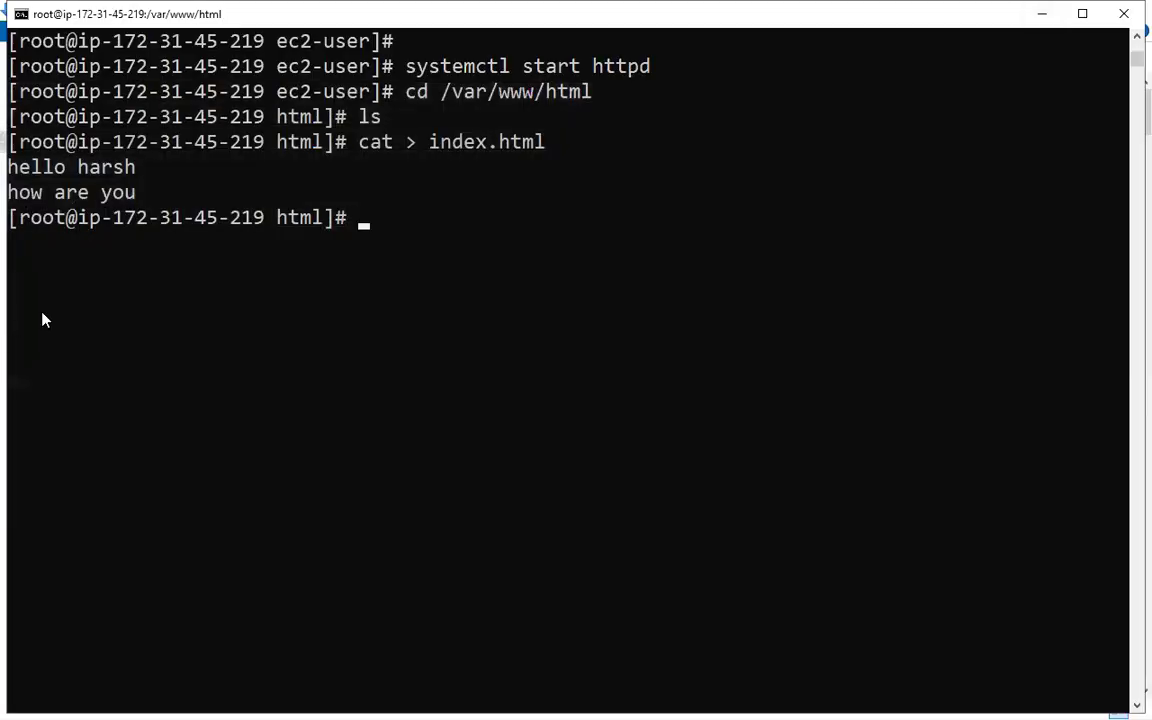
left_click(1041, 13)
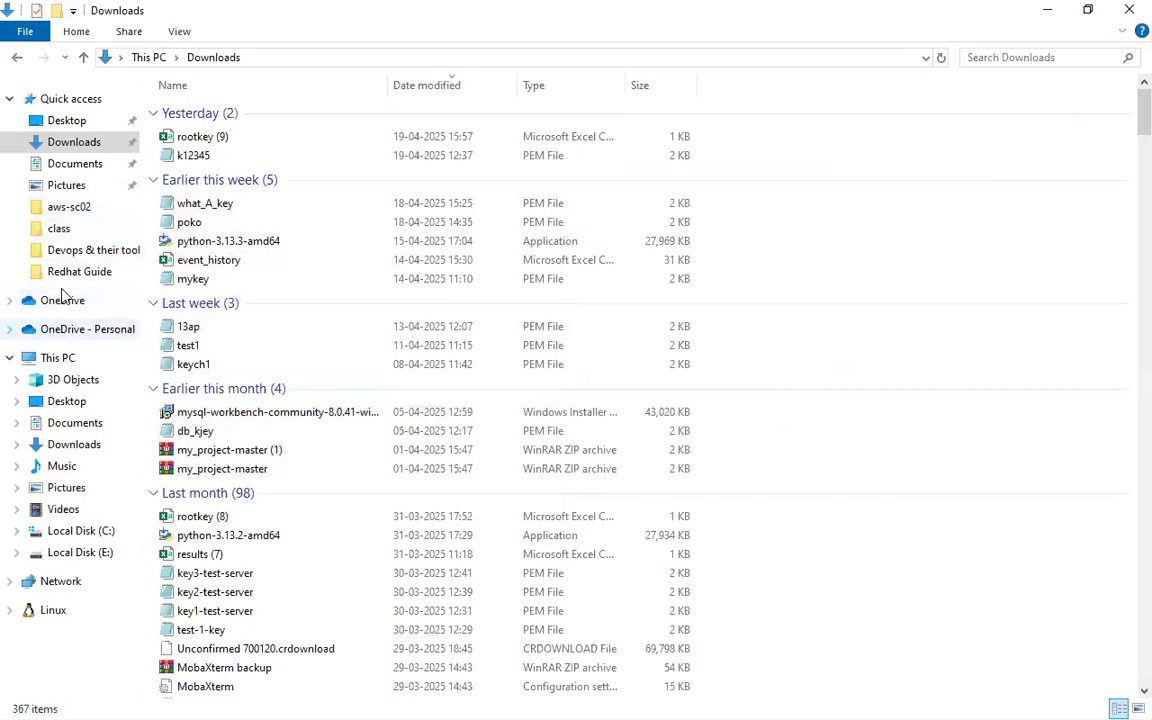
left_click(1046, 9)
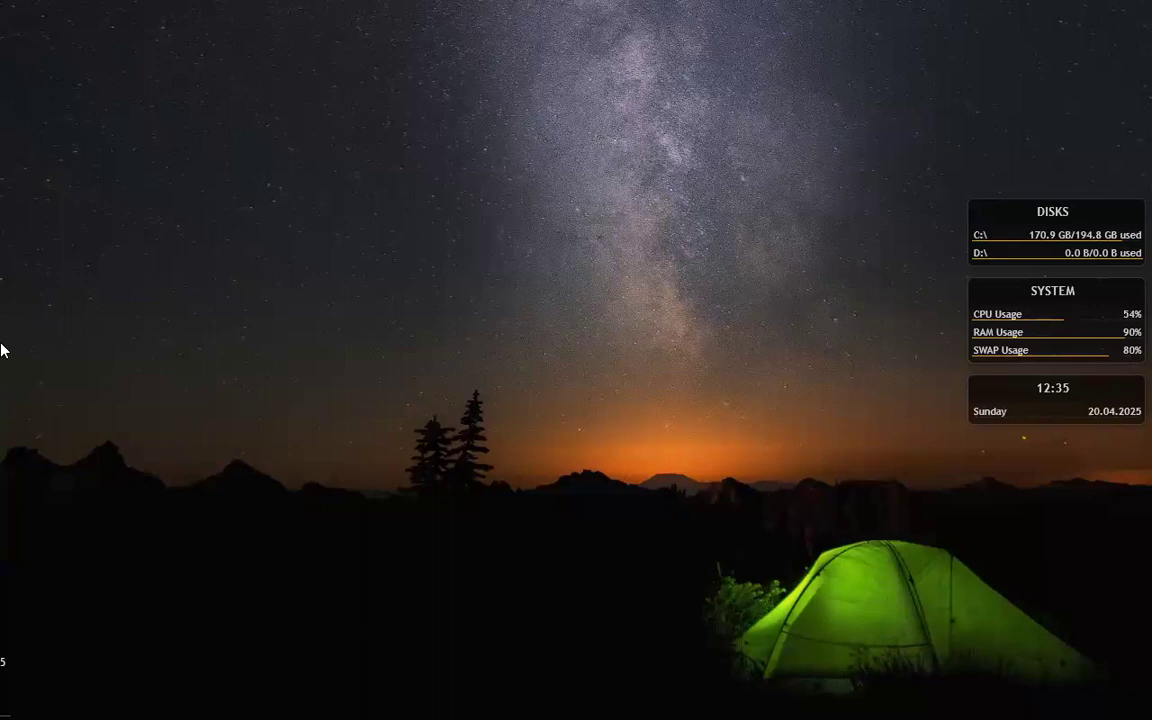
left_click(21, 385)
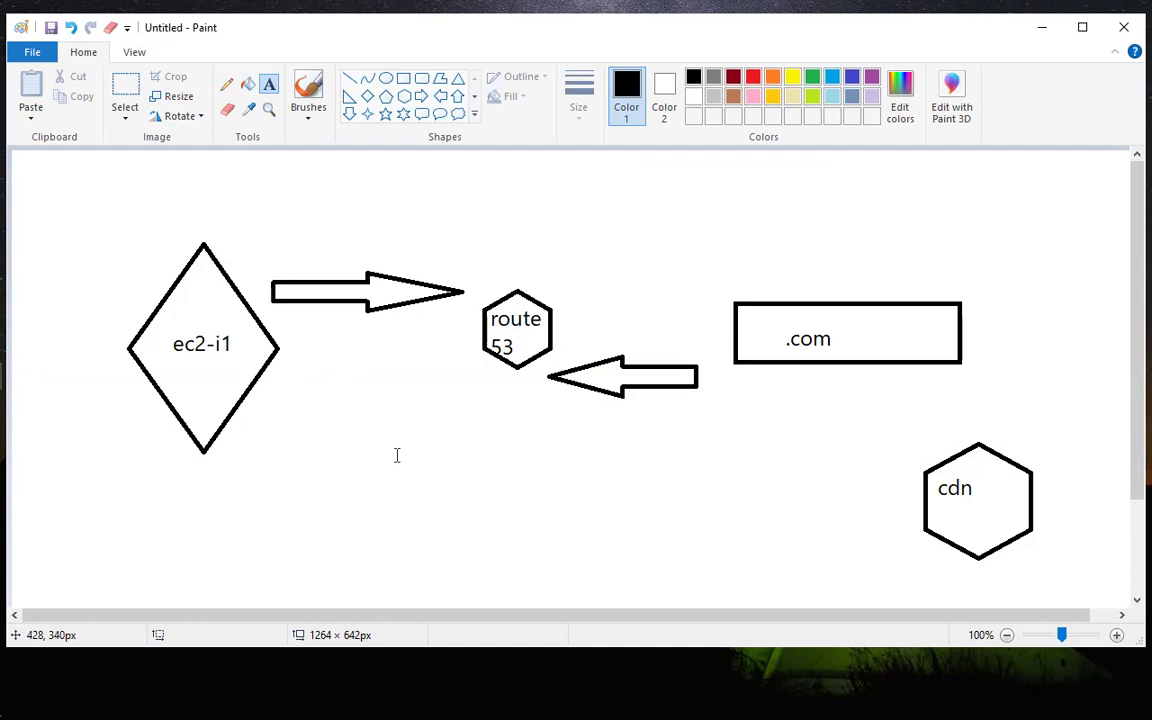
key("alt+Tab")
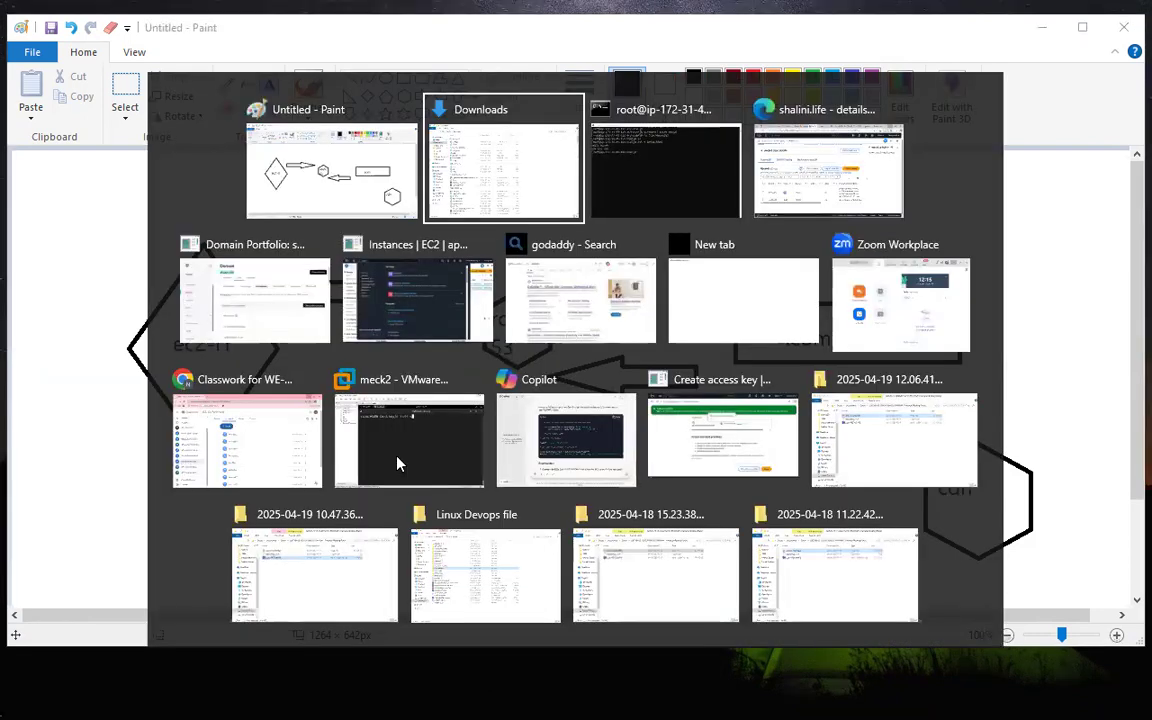
key("alt+Tab")
key("alt+Tab")
key("shift+alt+Tab")
key("shift+alt+Tab")
key("shift+alt+Tab")
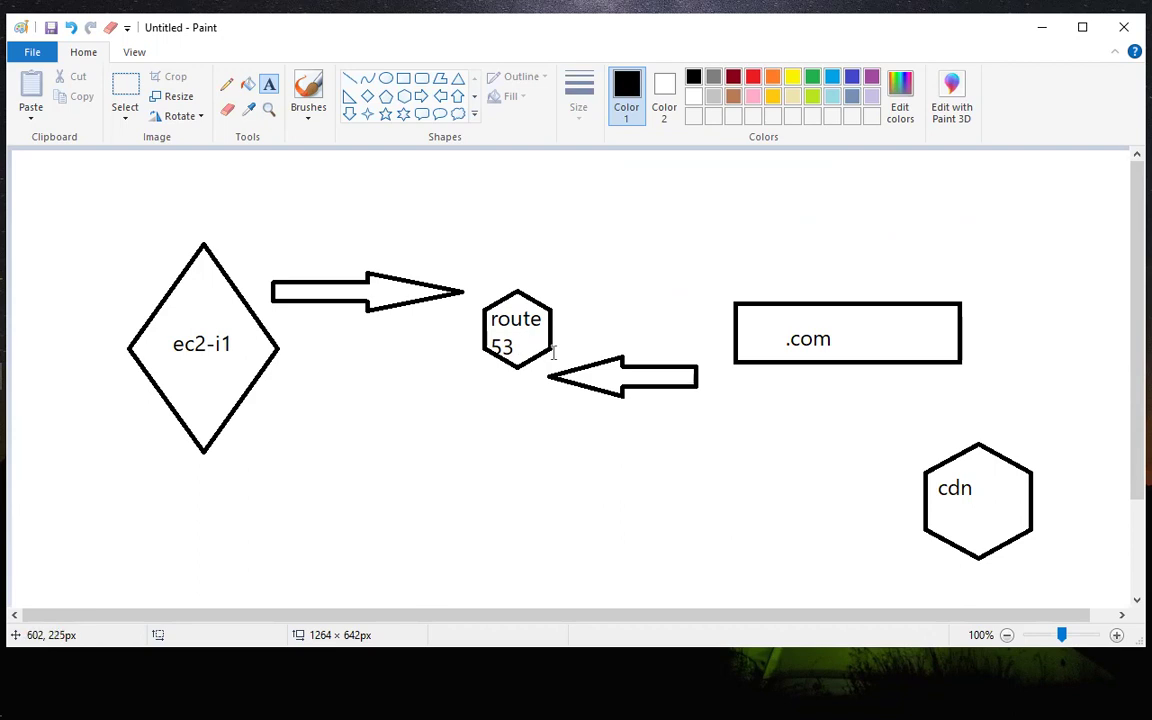
Switch back to the Route 53 hosted zone in the browser and view the SOA record's details.
key("alt+Tab")
key("alt+Tab")
key("alt+Tab")
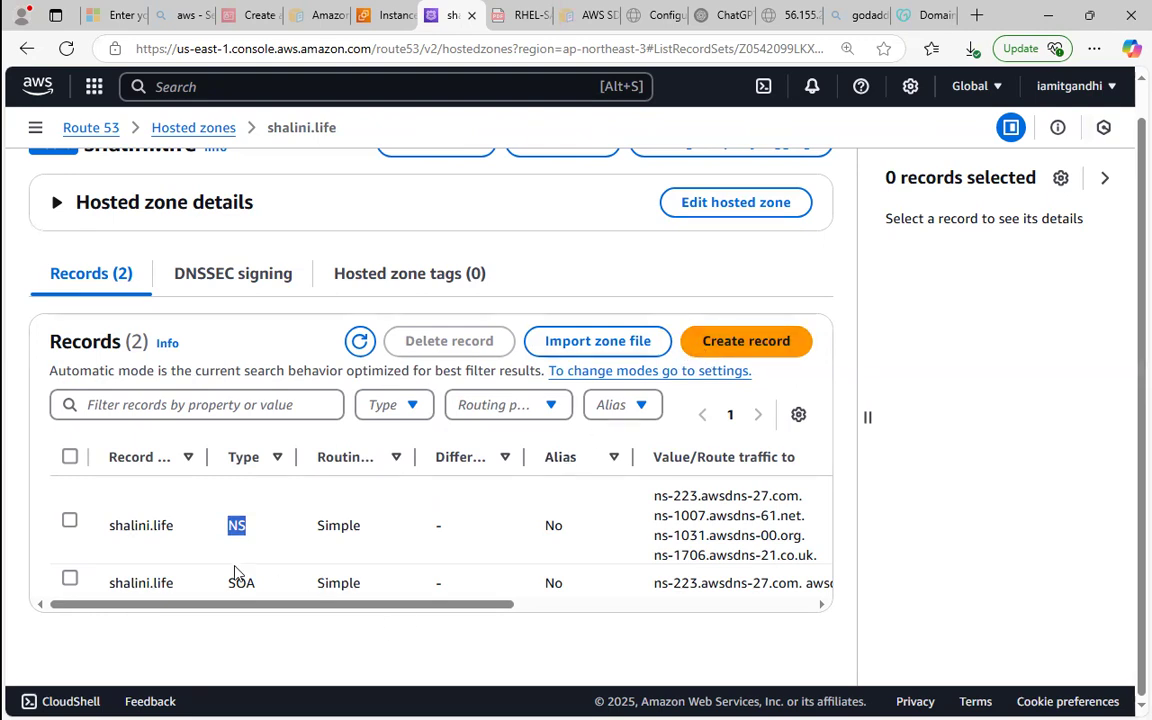
left_click(152, 588)
left_click(66, 584)
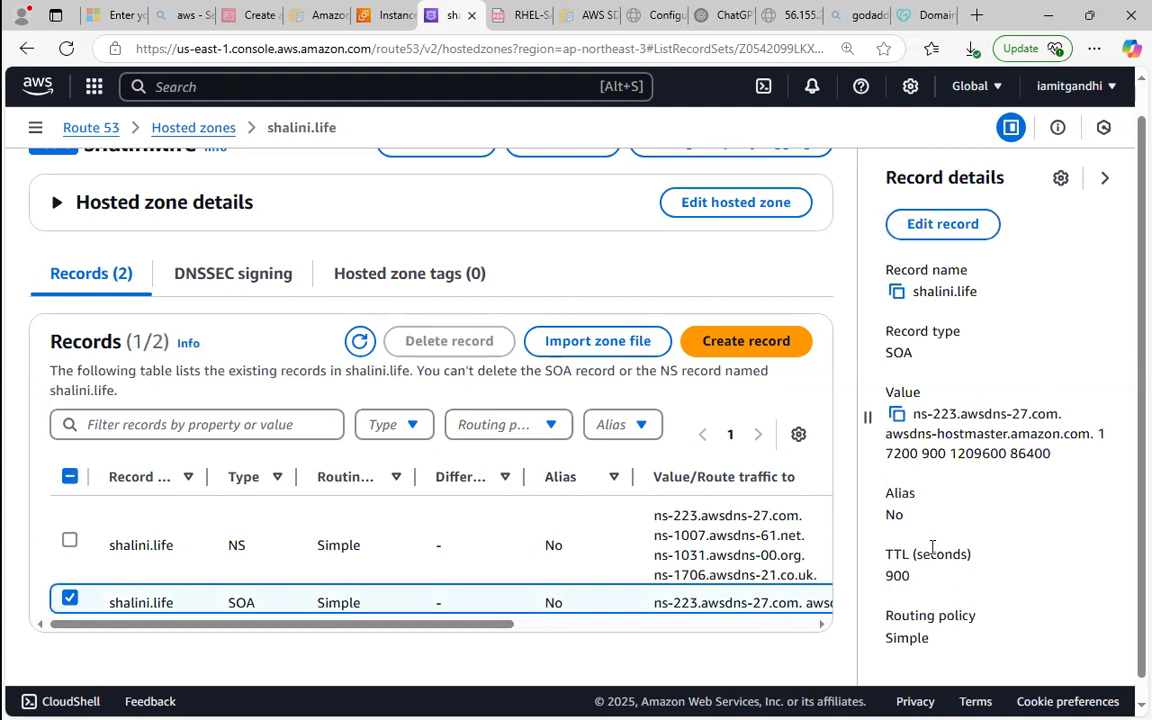
left_click(68, 598)
left_click(68, 598)
Select only the NS record of the hosted zone so its details list the nameserver values.
left_click(69, 544)
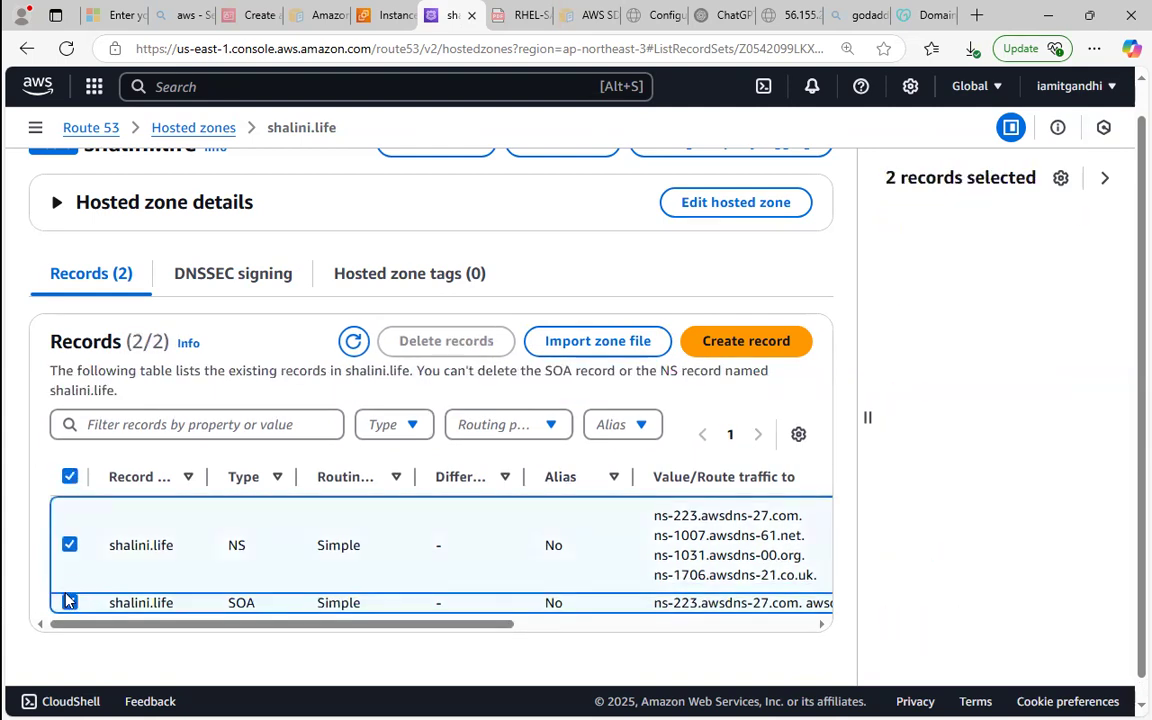
left_click(91, 547)
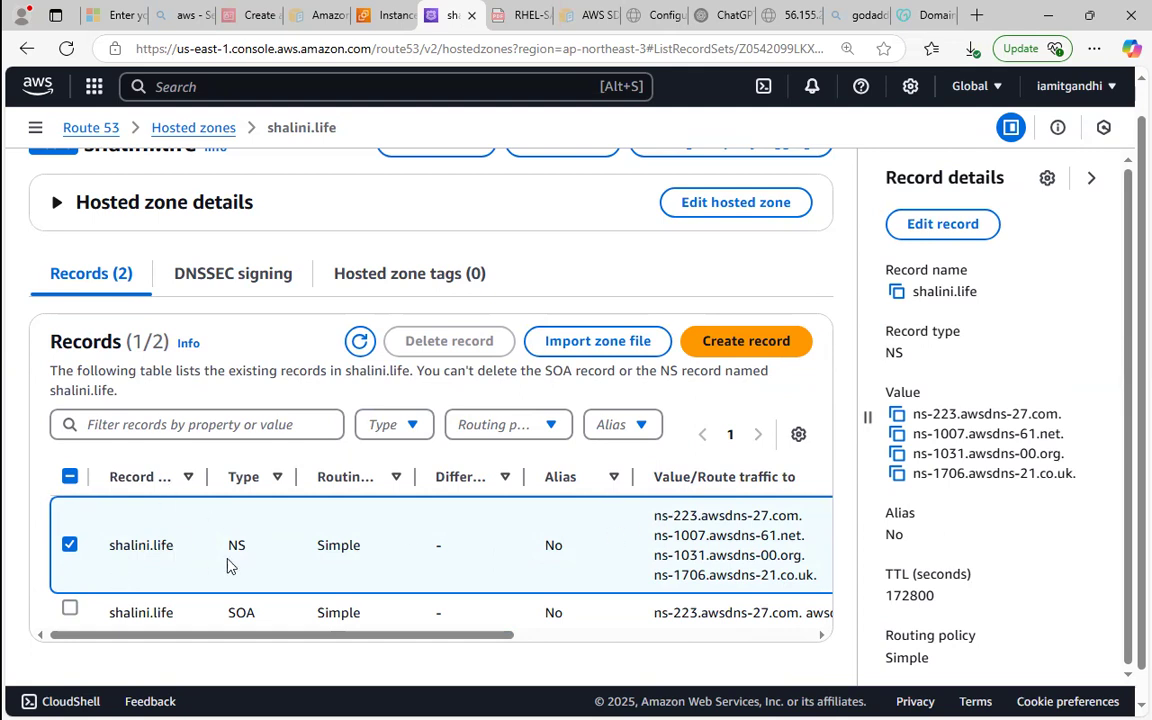
left_click_drag(654, 515, 790, 575)
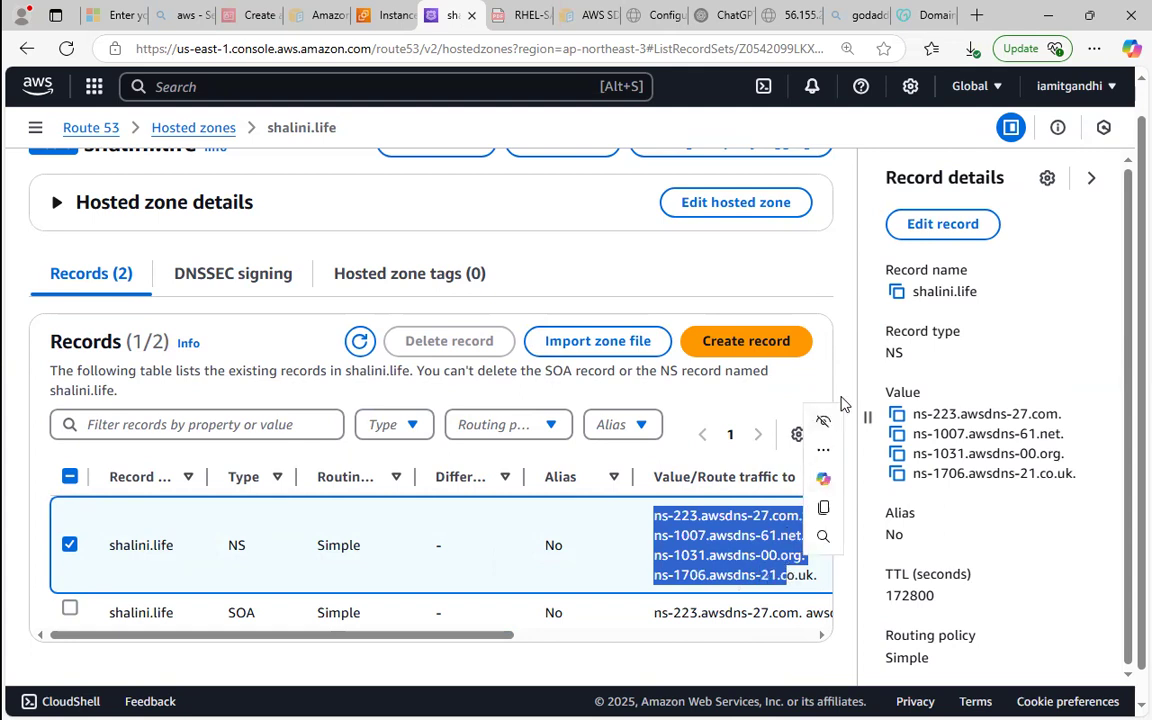
left_click(1021, 331)
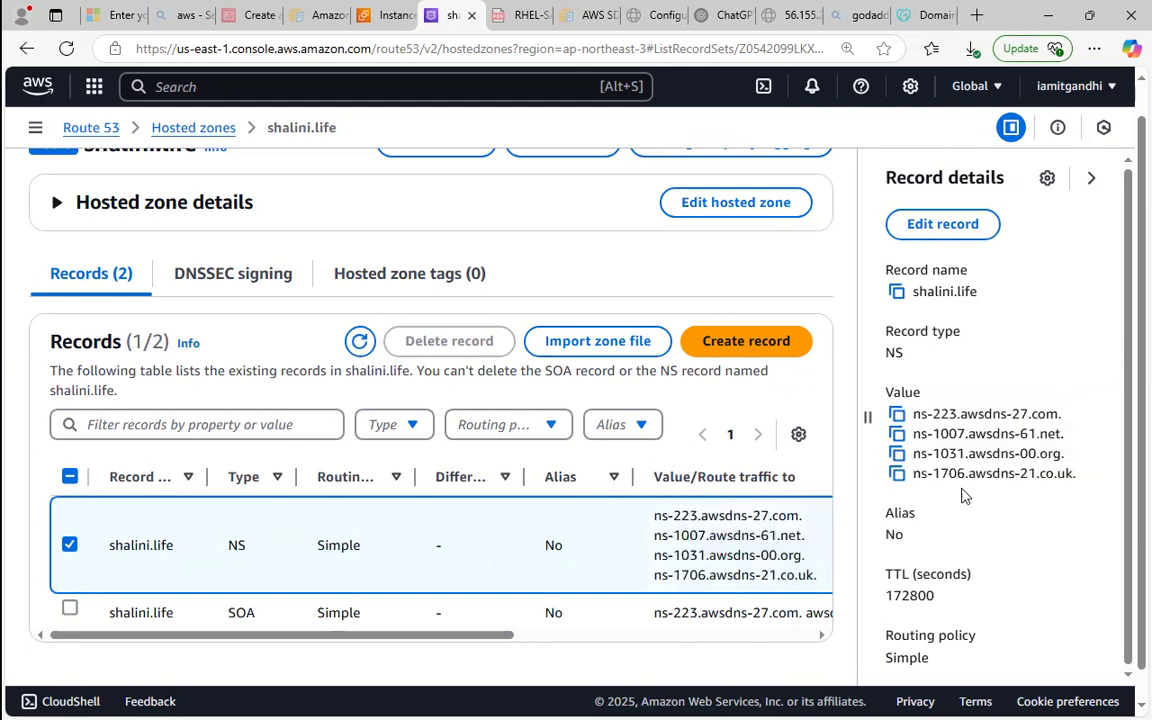
Open the .life domain's nameserver editor in GoDaddy and remove ns-1733.awsdns-24.co.uk and ns-841.awsdns-41.net.
left_click(922, 15)
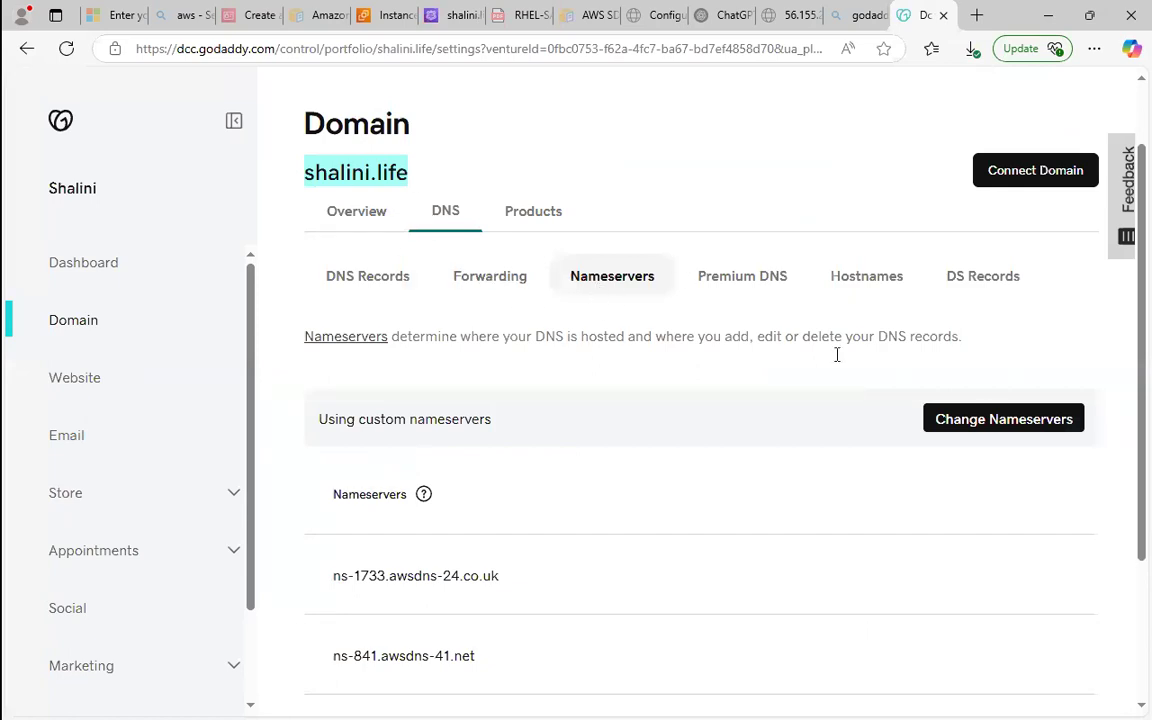
left_click(995, 416)
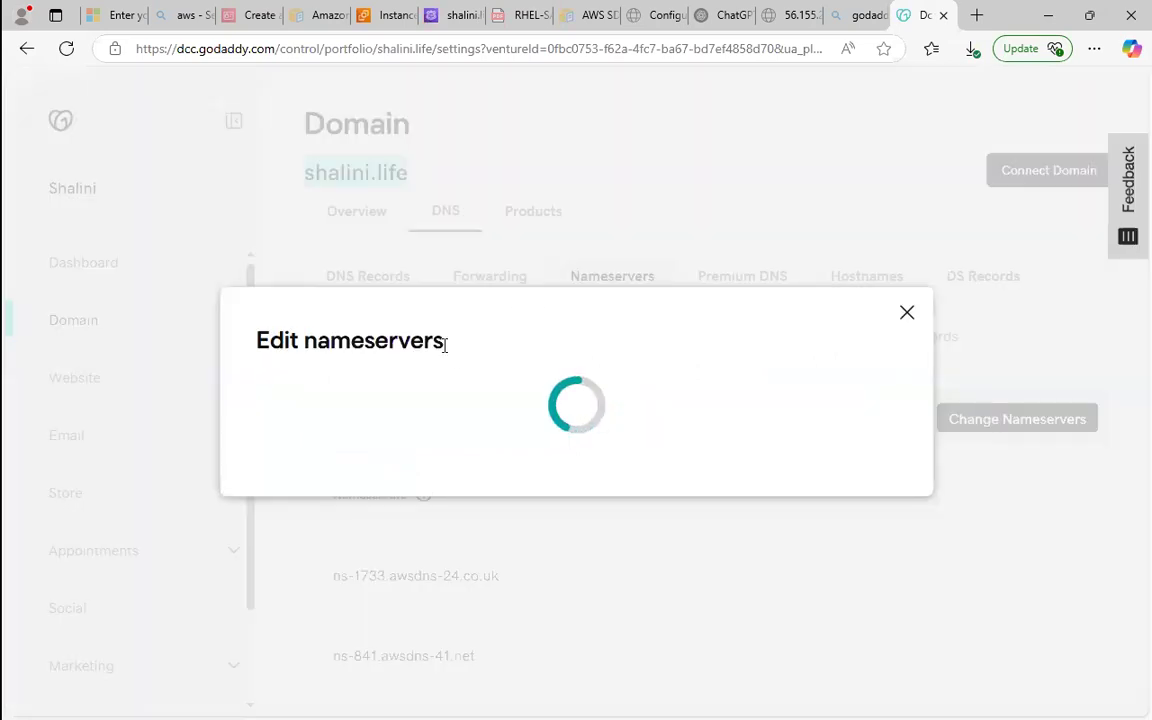
left_click(870, 334)
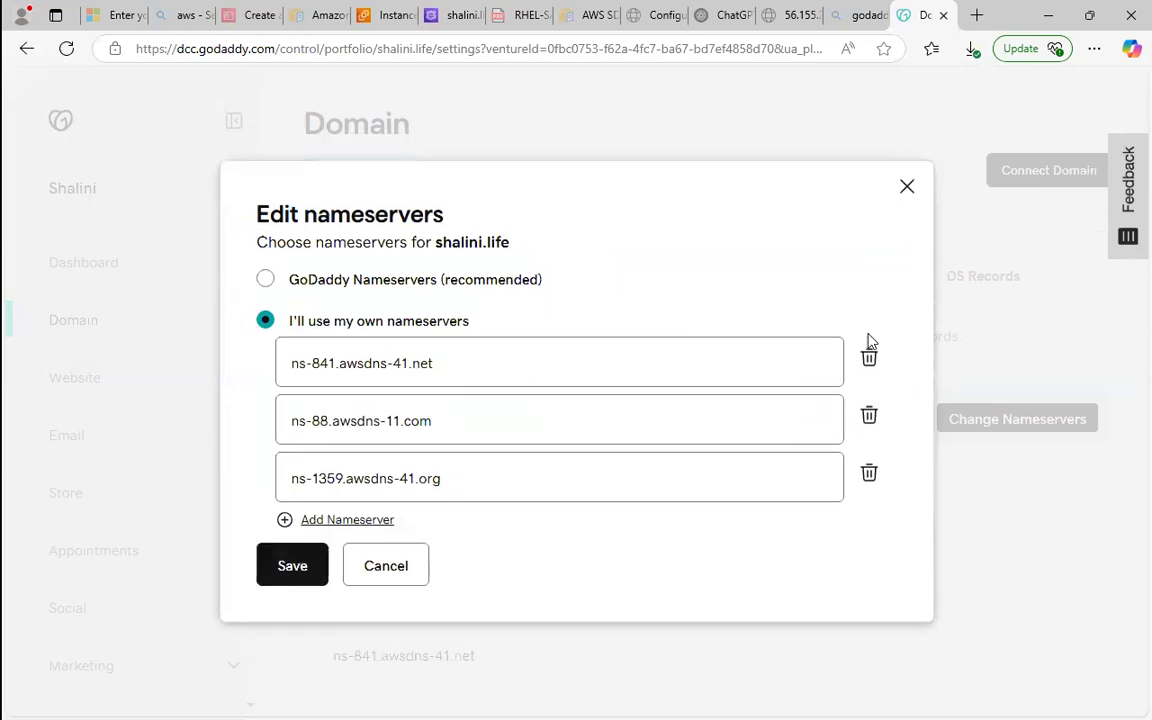
left_click(869, 366)
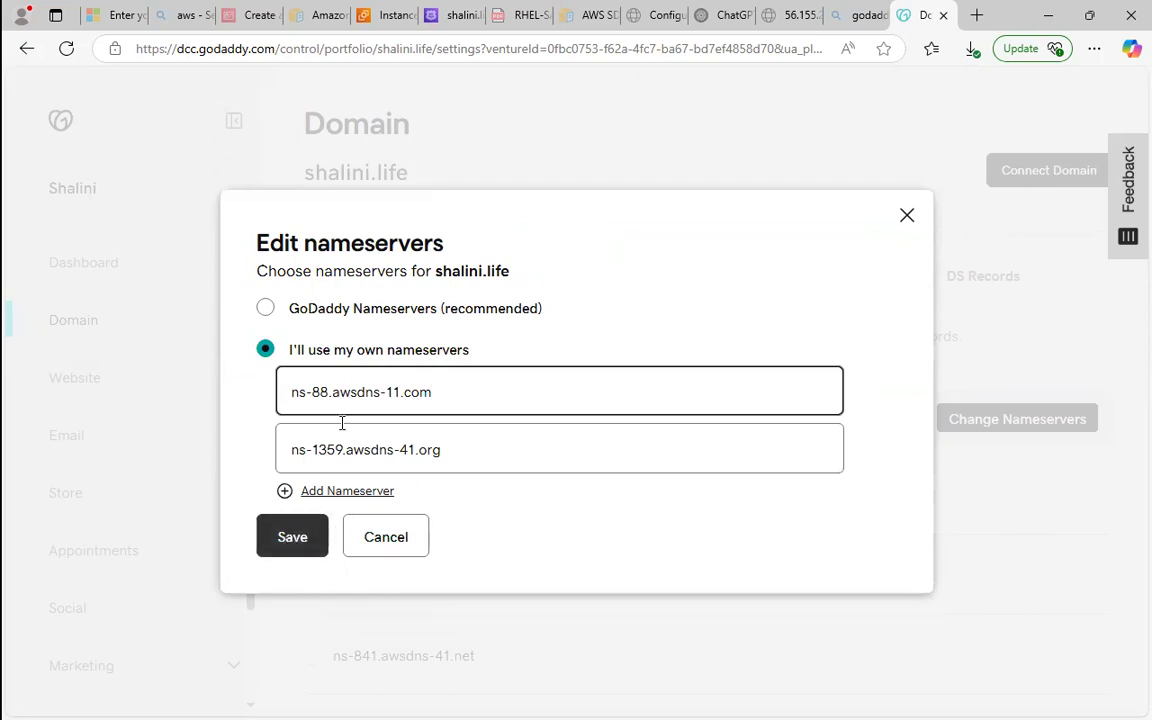
Clear the two remaining custom nameserver entries, ns-88.awsdns-11.com and ns-1359.awsdns-41.org.
key("BackSpace")
key("BackSpace")
key("BackSpace")
key("BackSpace")
key("BackSpace")
key("BackSpace")
key("BackSpace")
key("BackSpace")
key("BackSpace")
key("BackSpace")
key("BackSpace")
key("BackSpace")
key("BackSpace")
key("BackSpace")
key("BackSpace")
key("BackSpace")
key("BackSpace")
key("BackSpace")
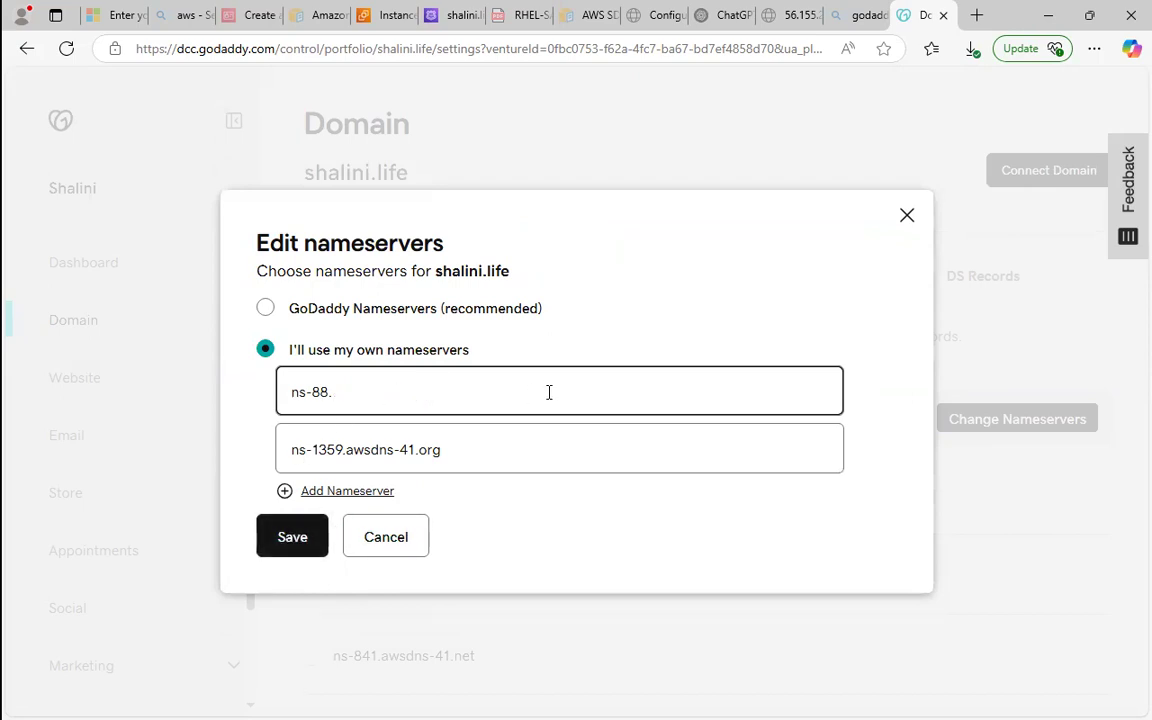
left_click(513, 447)
key("BackSpace")
key("BackSpace")
key("BackSpace")
key("BackSpace")
key("BackSpace")
key("BackSpace")
key("BackSpace")
key("BackSpace")
key("BackSpace")
key("BackSpace")
key("BackSpace")
key("BackSpace")
key("BackSpace")
key("BackSpace")
key("BackSpace")
key("BackSpace")
key("BackSpace")
key("BackSpace")
key("BackSpace")
key("BackSpace")
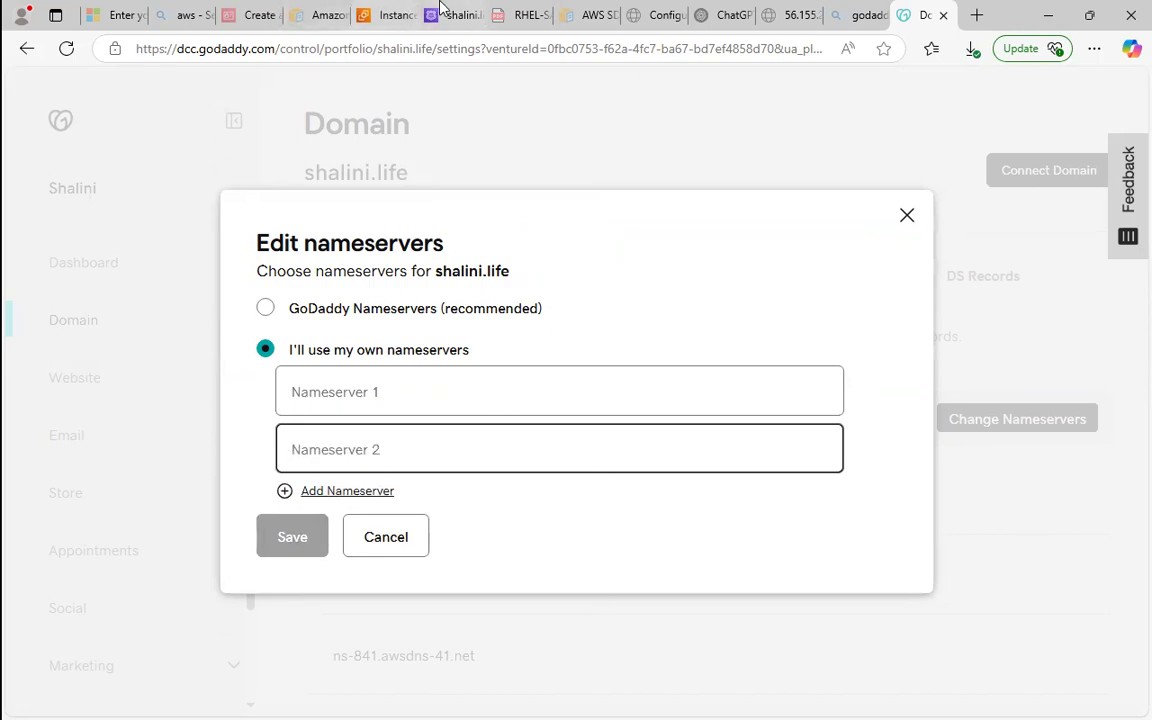
Copy ns-223.awsdns-27.com from the Route 53 NS record into the Nameserver 1 field in GoDaddy.
left_click(463, 26)
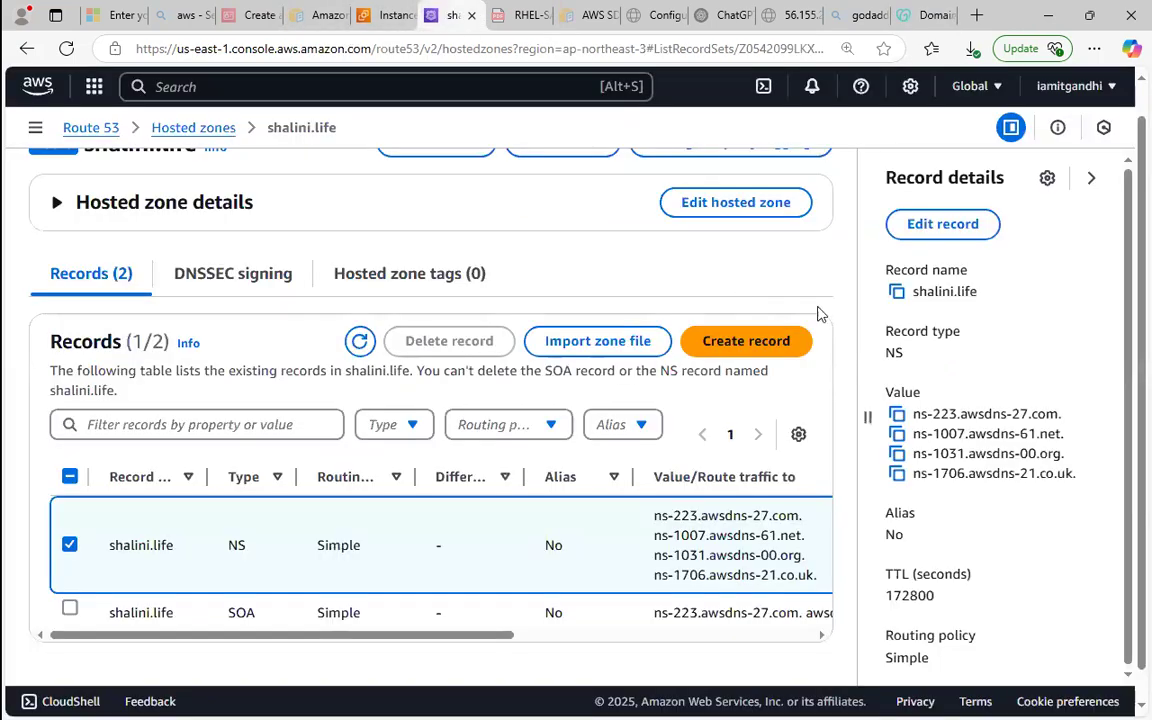
left_click(897, 413)
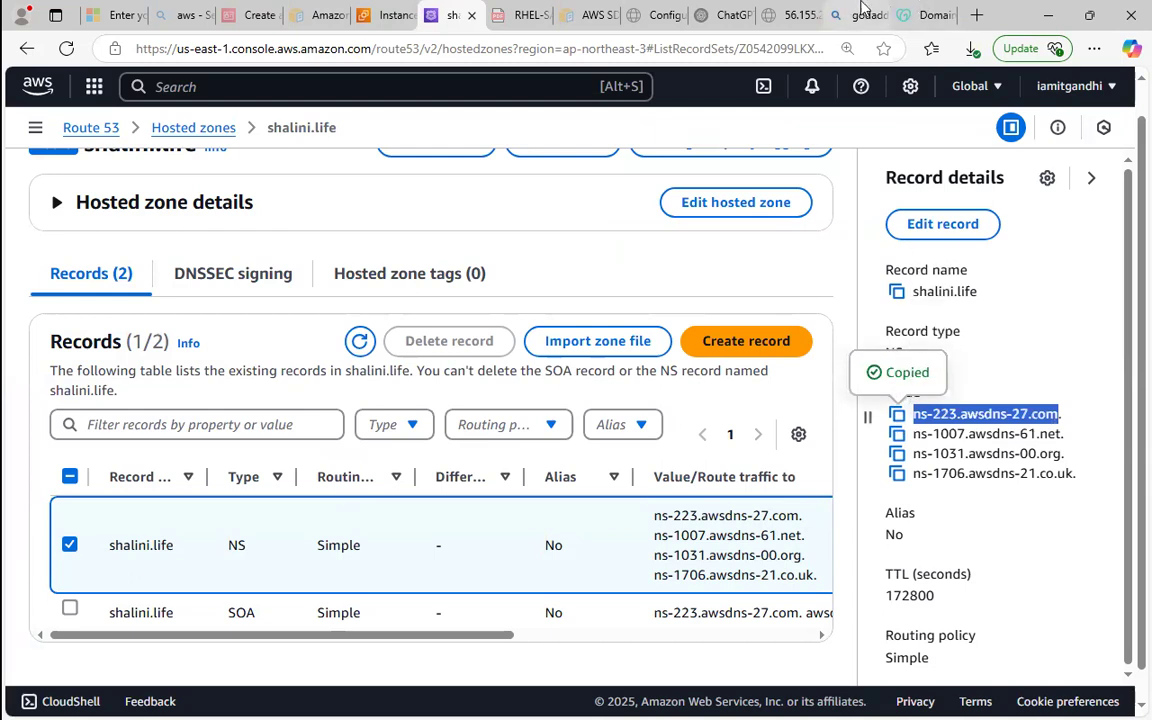
left_click(928, 15)
left_click(393, 380)
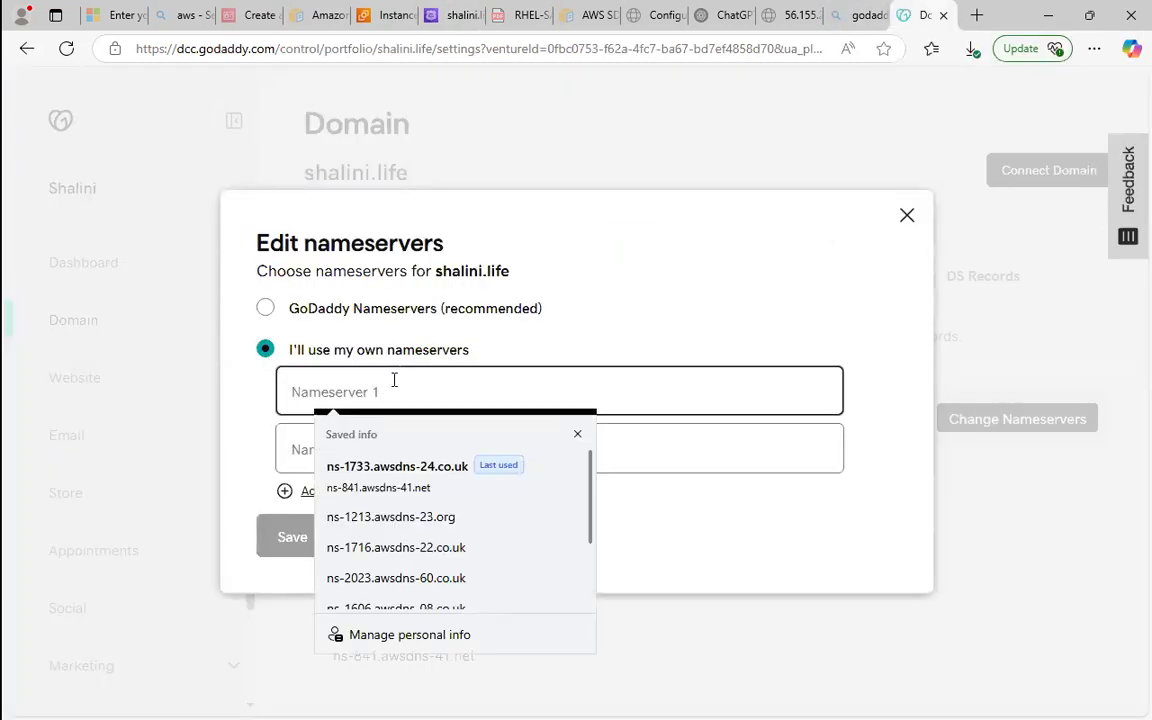
key("ctrl+v")
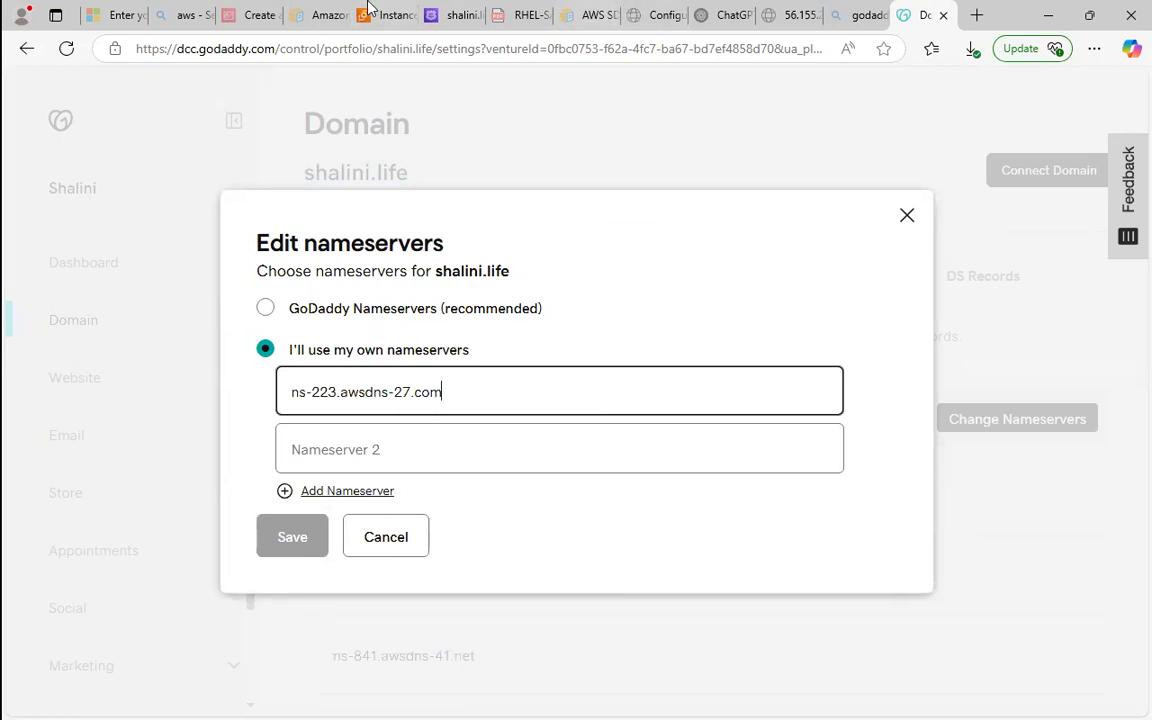
Copy ns-1007.awsdns-61.net from the Route 53 NS record into the Nameserver 2 field in GoDaddy.
left_click(464, 10)
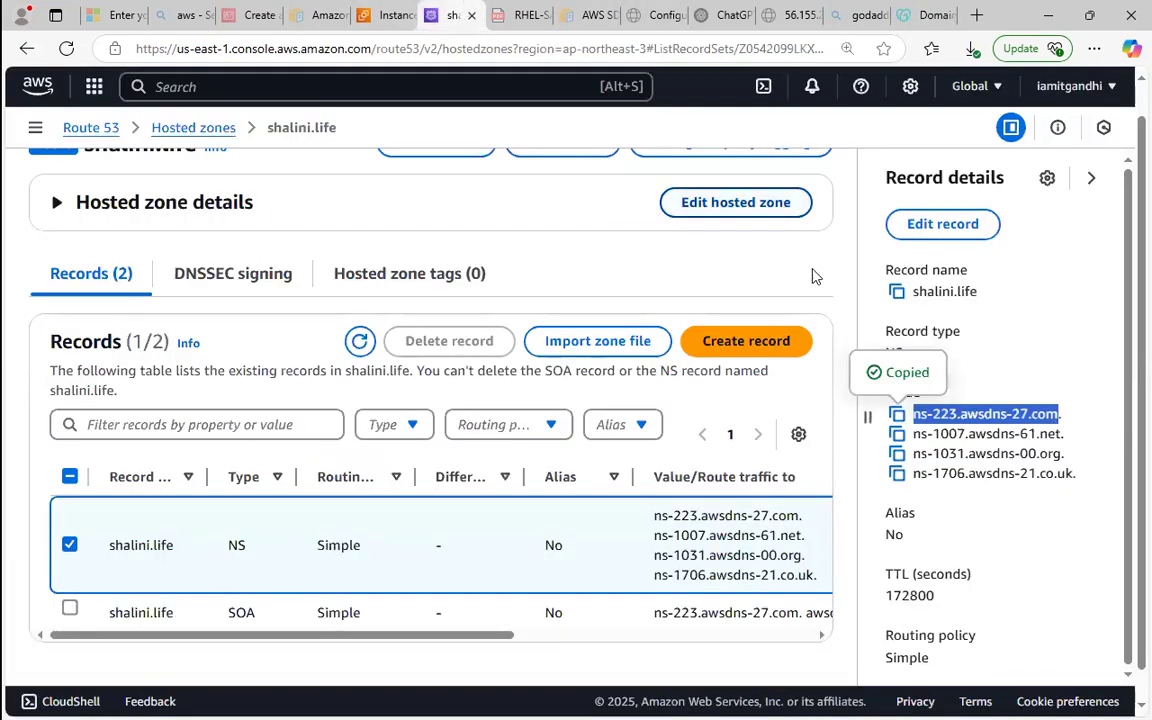
double_click(898, 433)
left_click(925, 15)
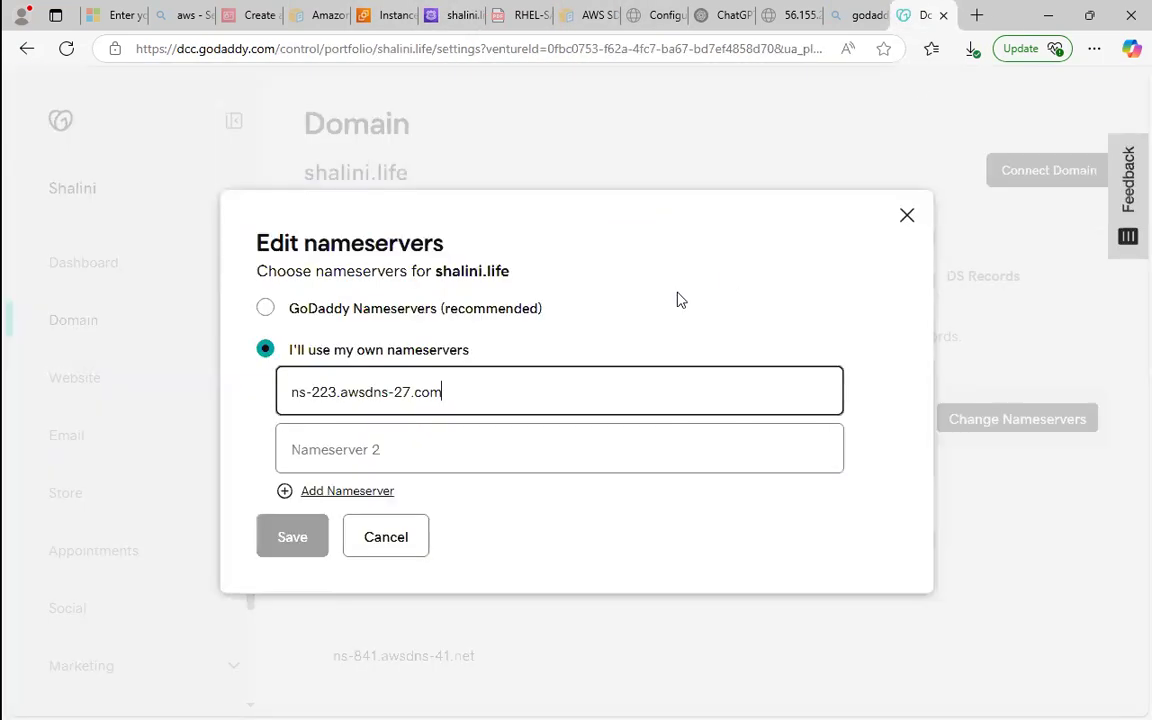
left_click(610, 436)
key("ctrl+v")
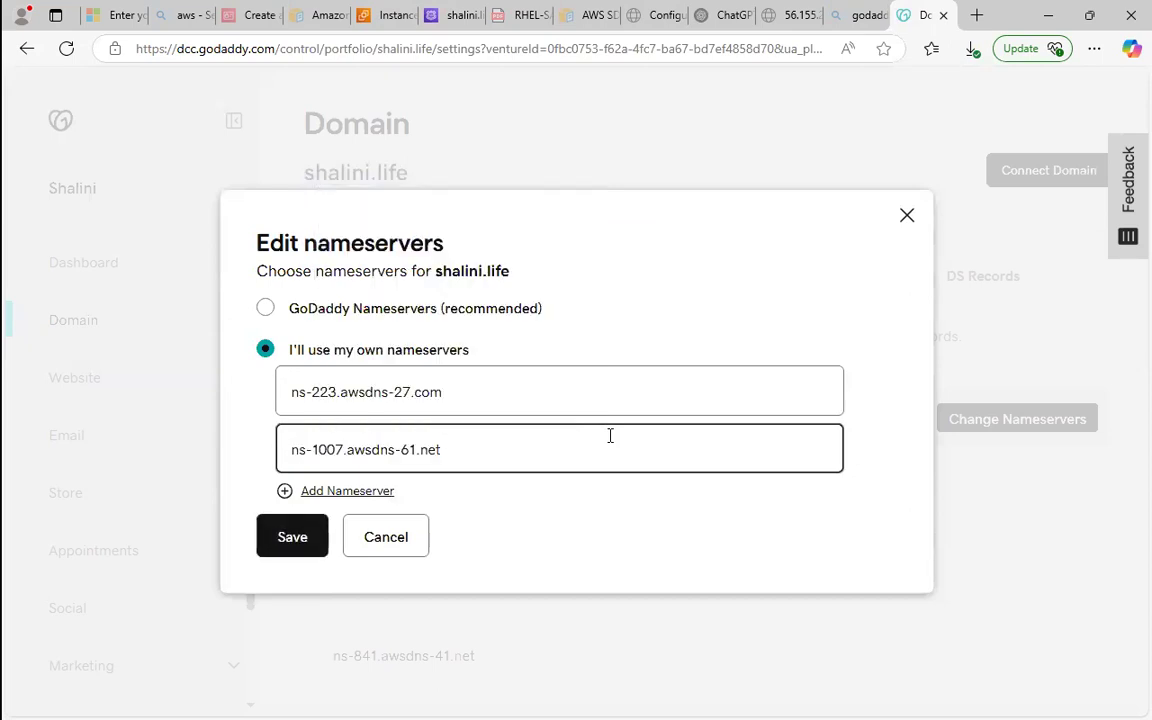
Add two more nameserver entries in GoDaddy and fill Nameserver 3 with ns-1031.awsdns-00.org copied from the Route 53 NS record.
left_click(298, 493)
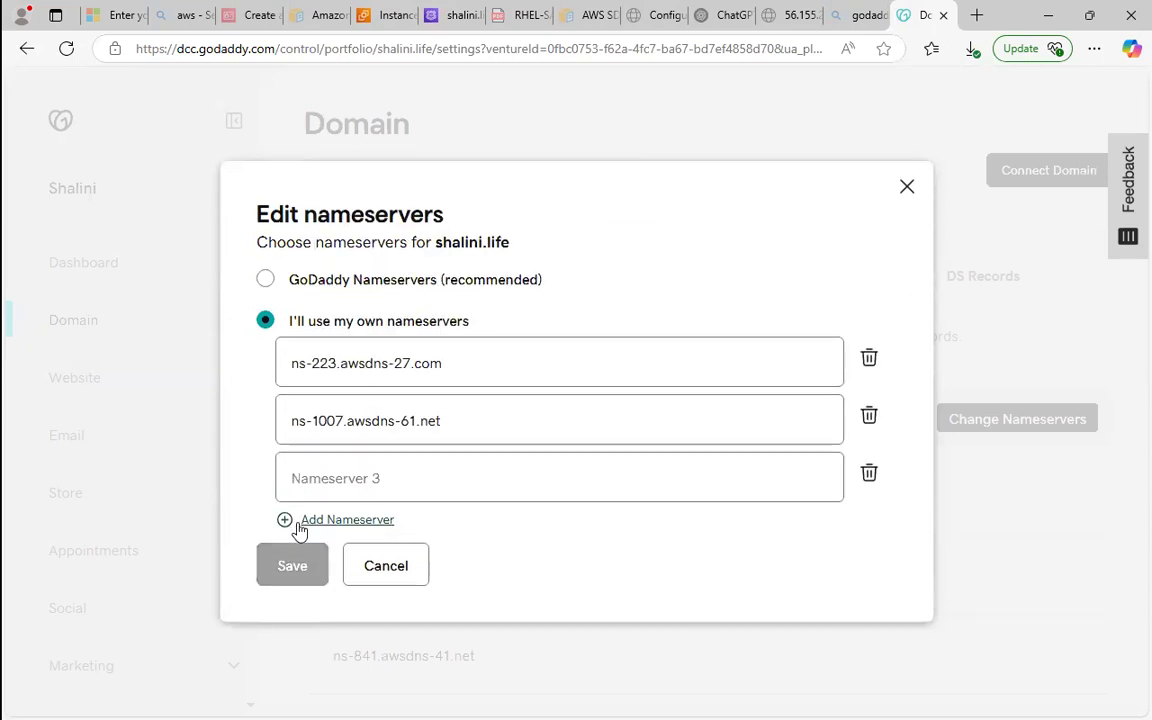
left_click(300, 520)
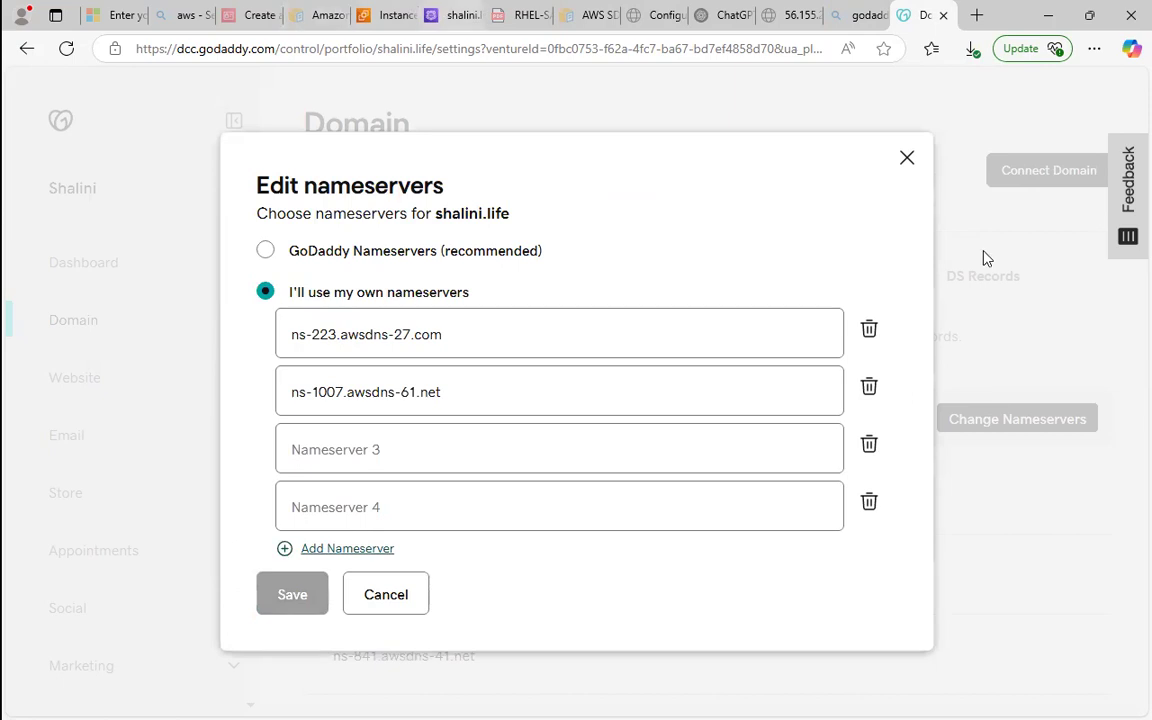
left_click(455, 15)
left_click(898, 454)
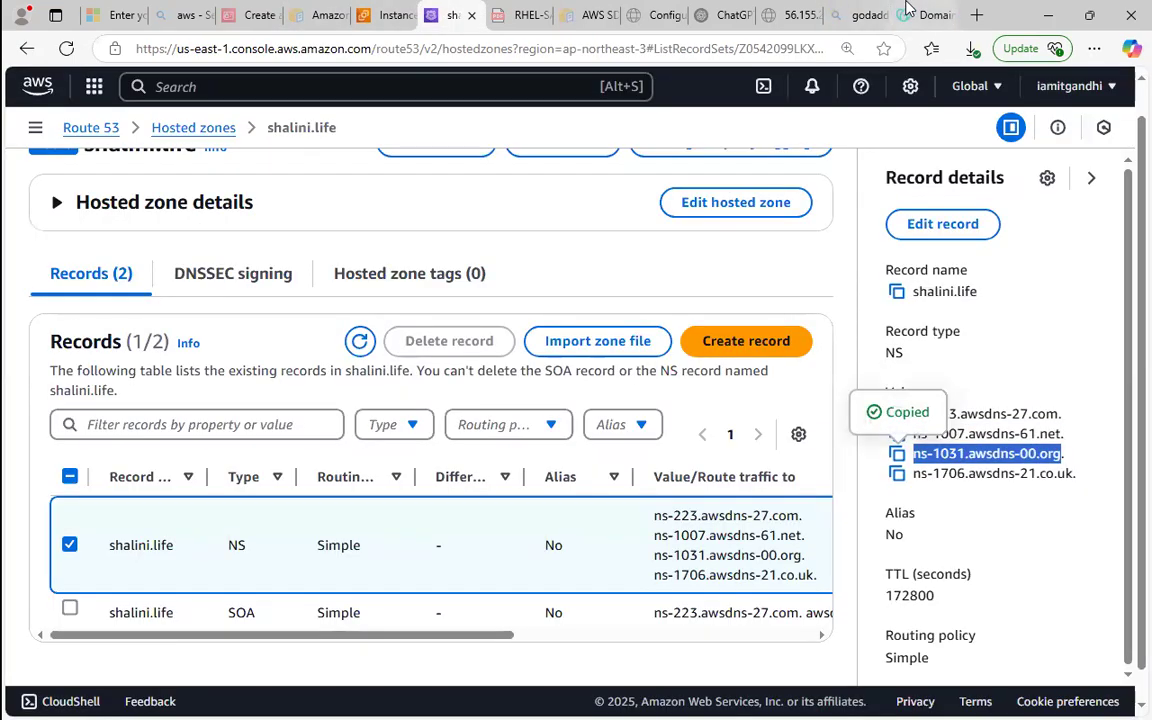
left_click(918, 15)
left_click(511, 457)
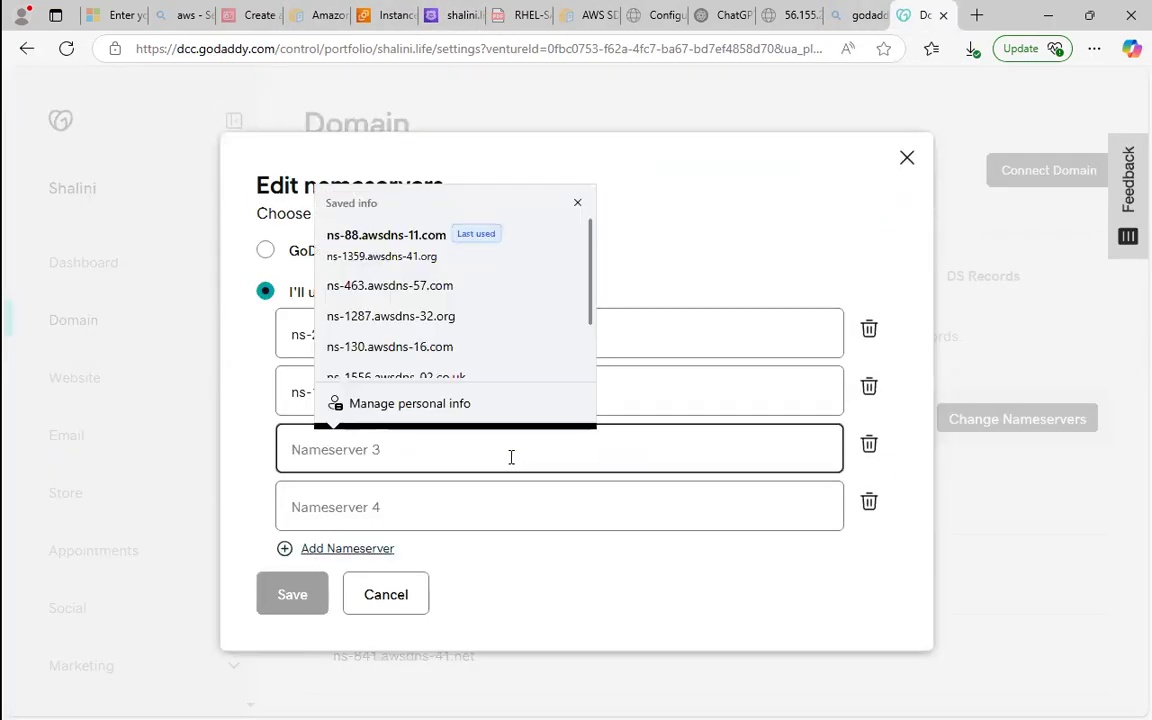
key("ctrl+v")
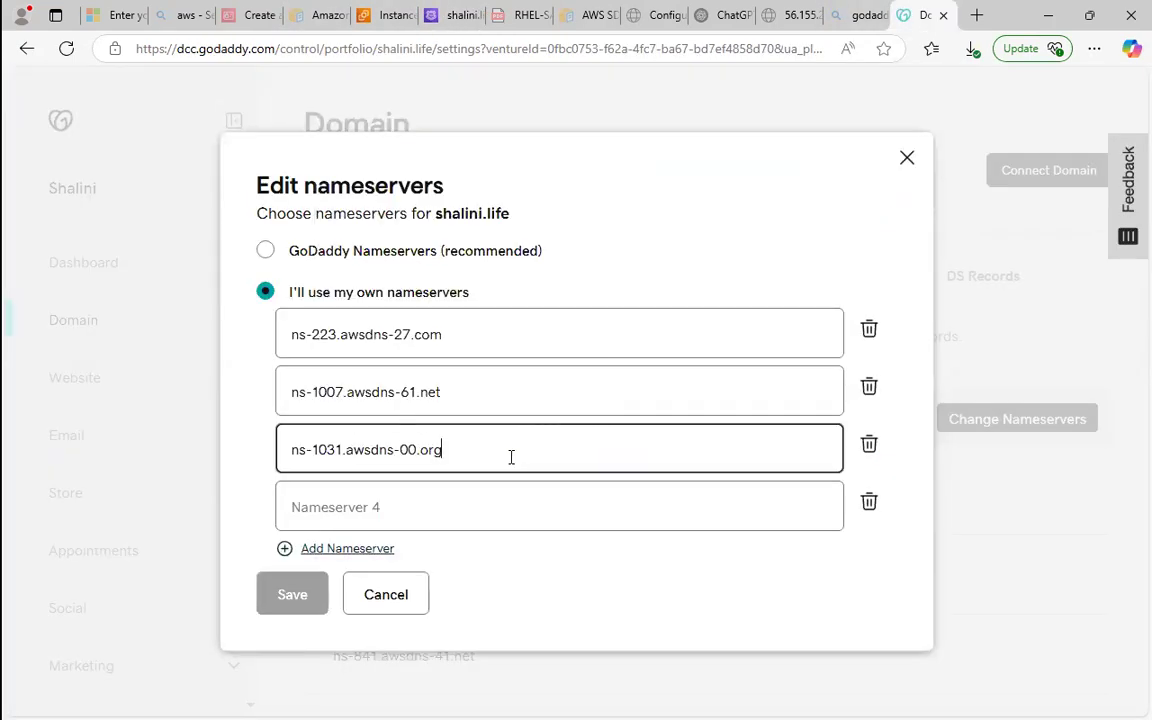
Copy ns-1706.awsdns-21.co.uk from Route 53 into Nameserver 4 in GoDaddy, then save and consent to the nameserver update.
left_click(466, 8)
left_click(897, 473)
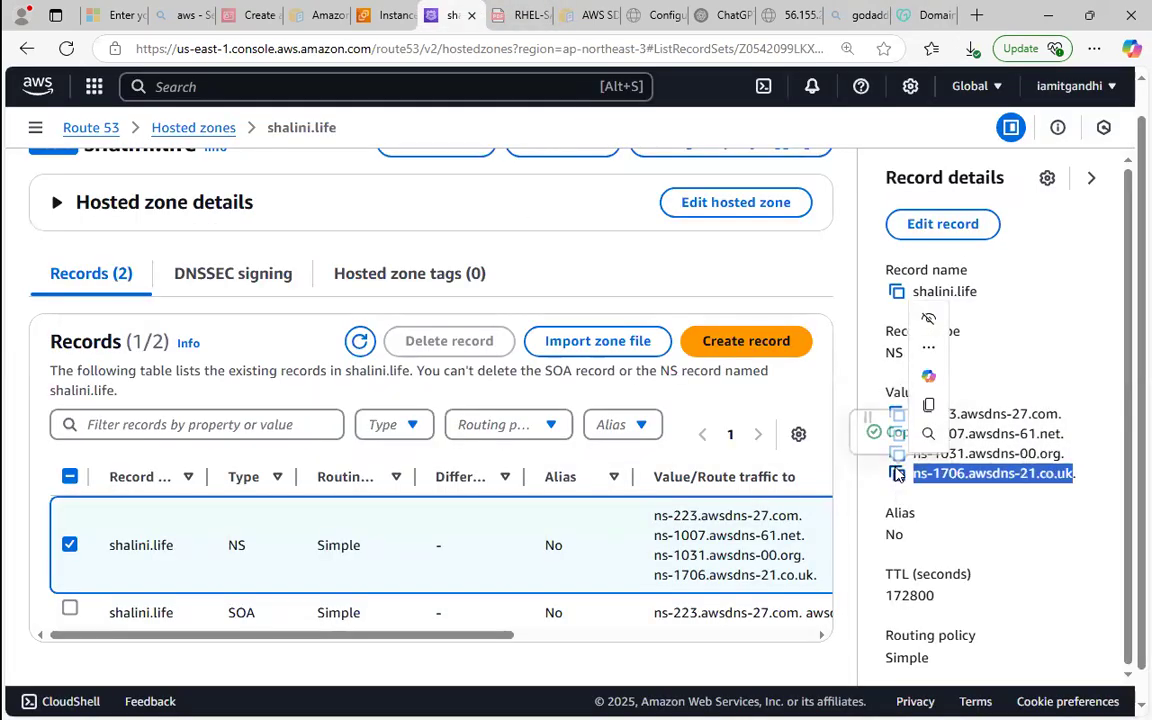
left_click(935, 15)
left_click(595, 507)
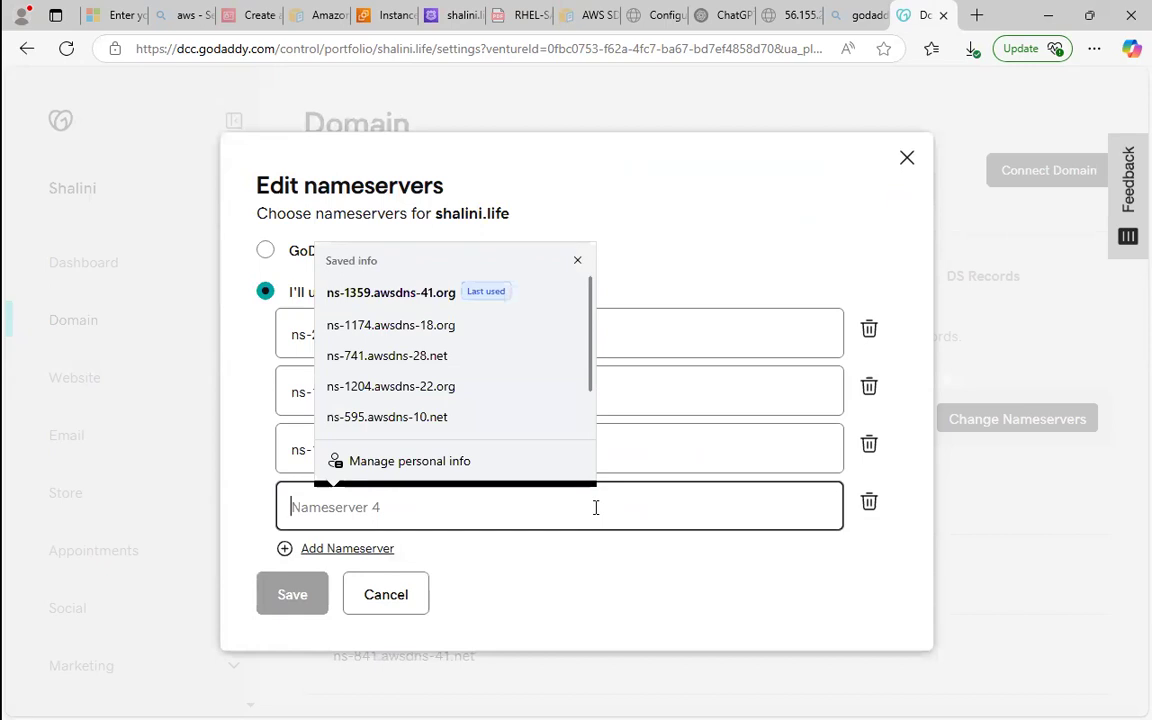
key("ctrl+v")
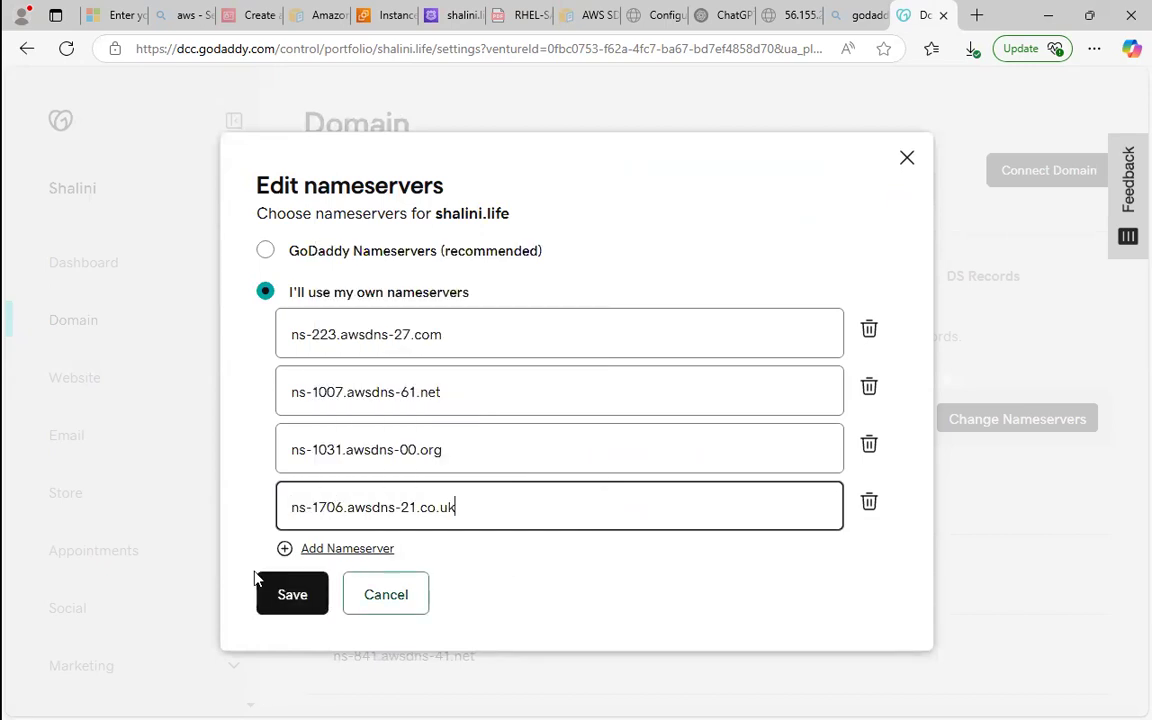
left_click(261, 607)
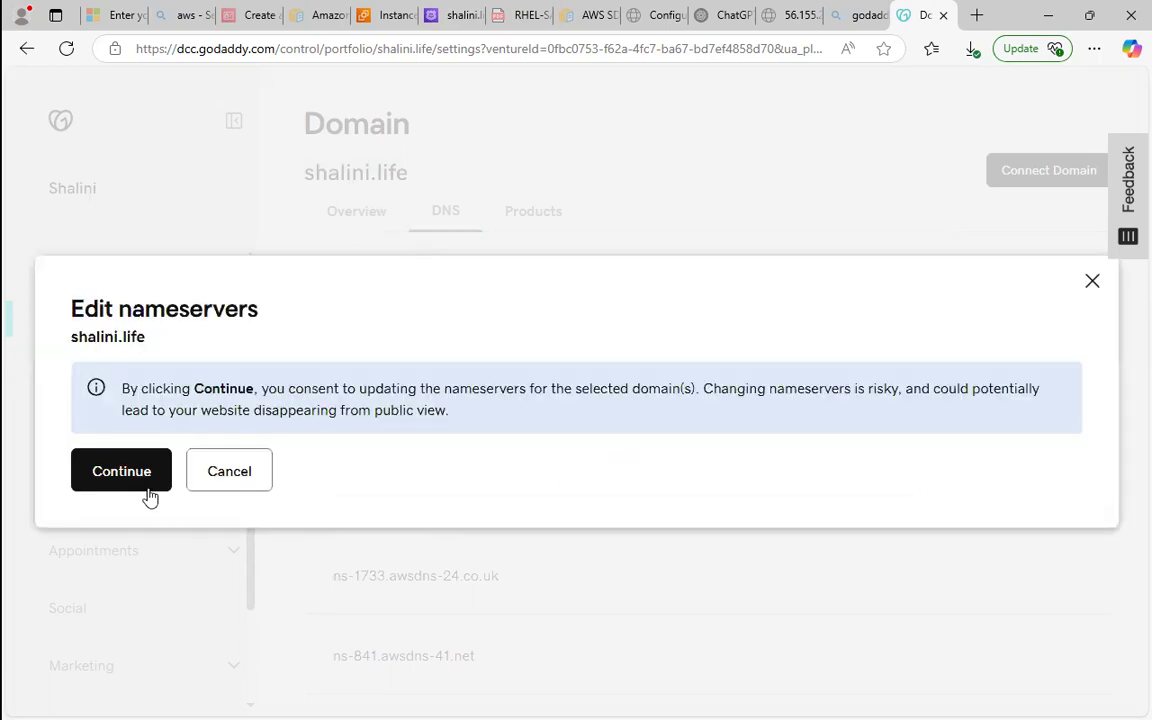
left_click(141, 489)
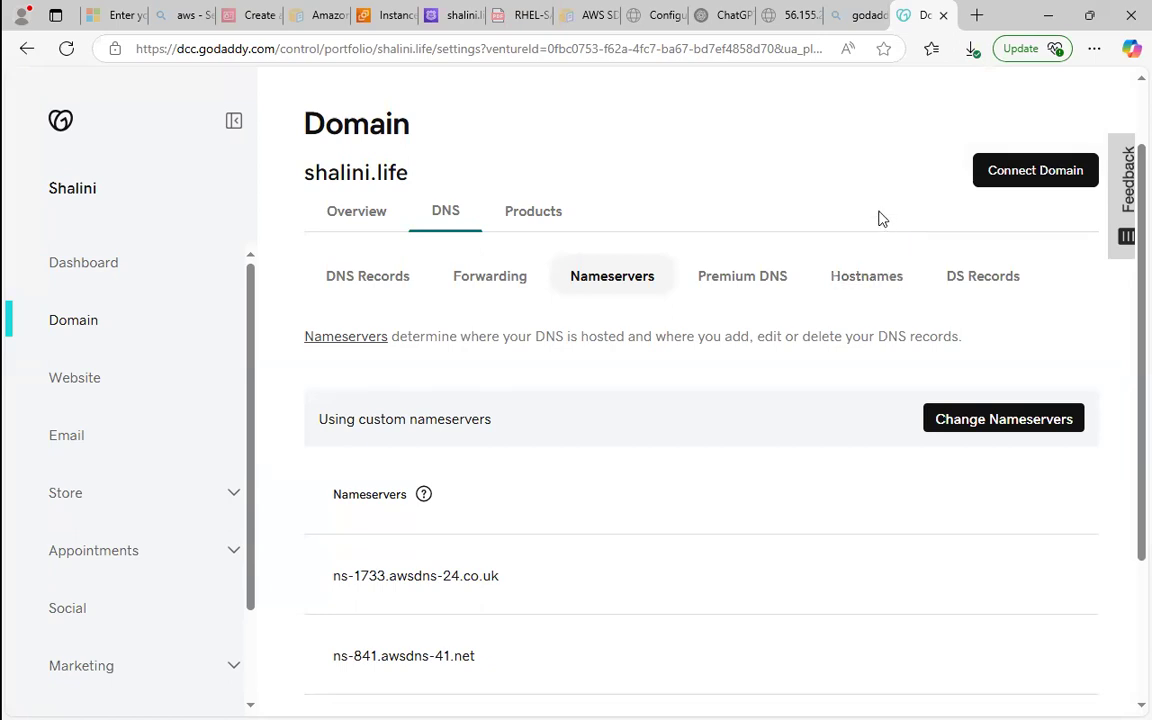
Return to the Route 53 hosted zone, deselect the NS record and start creating a new record.
left_click(432, 12)
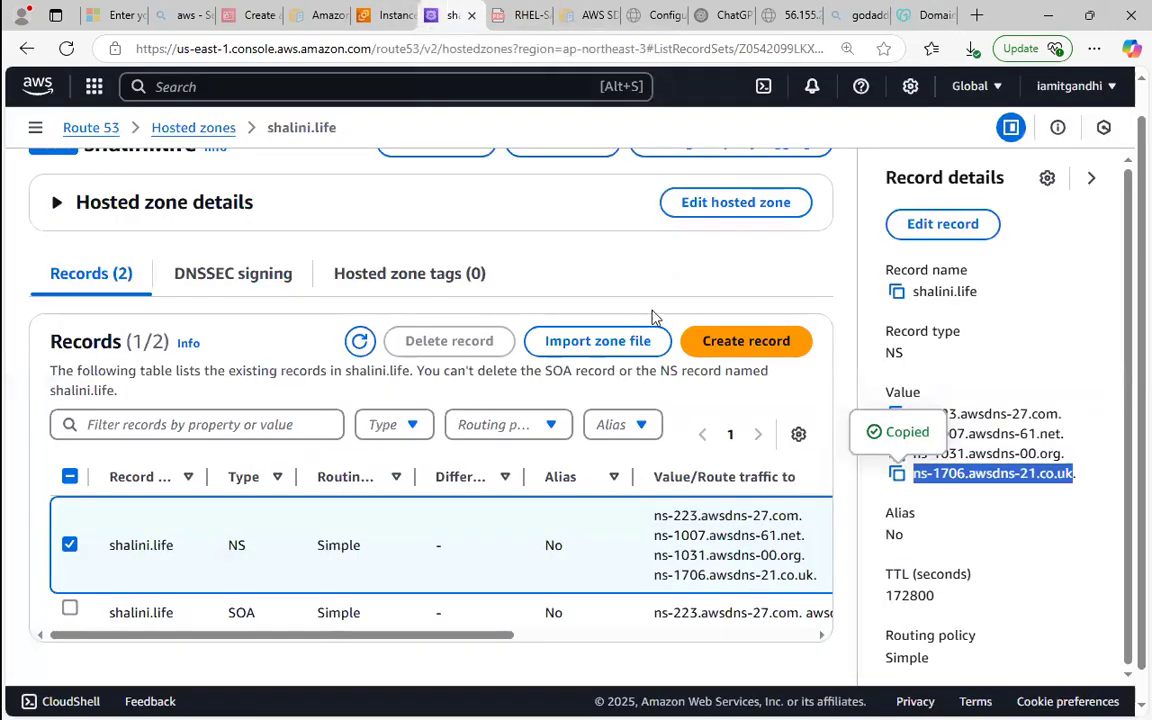
left_click(69, 545)
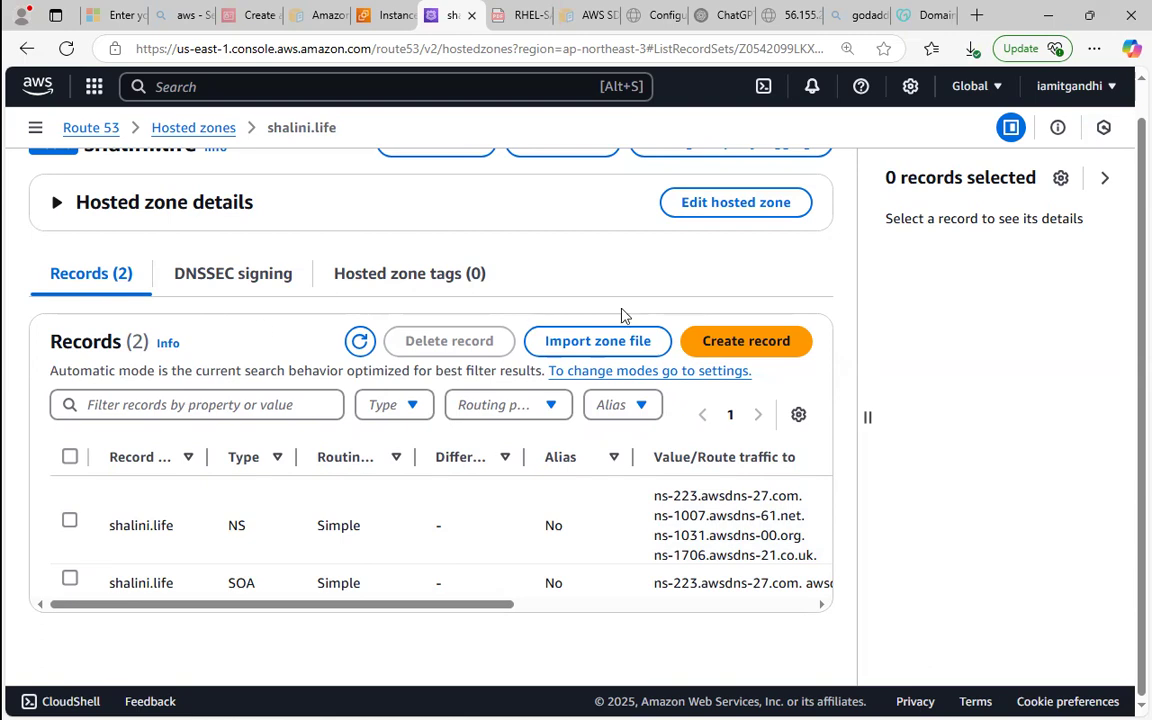
left_click(736, 343)
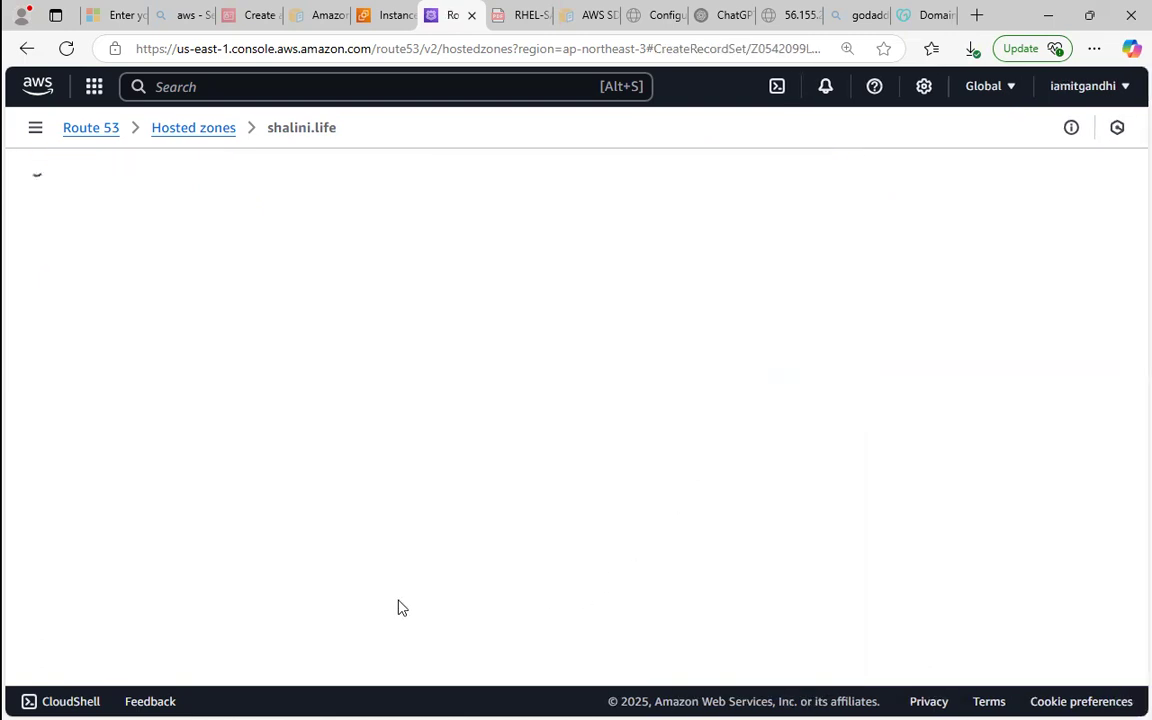
left_click_drag(1127, 264, 1120, 361)
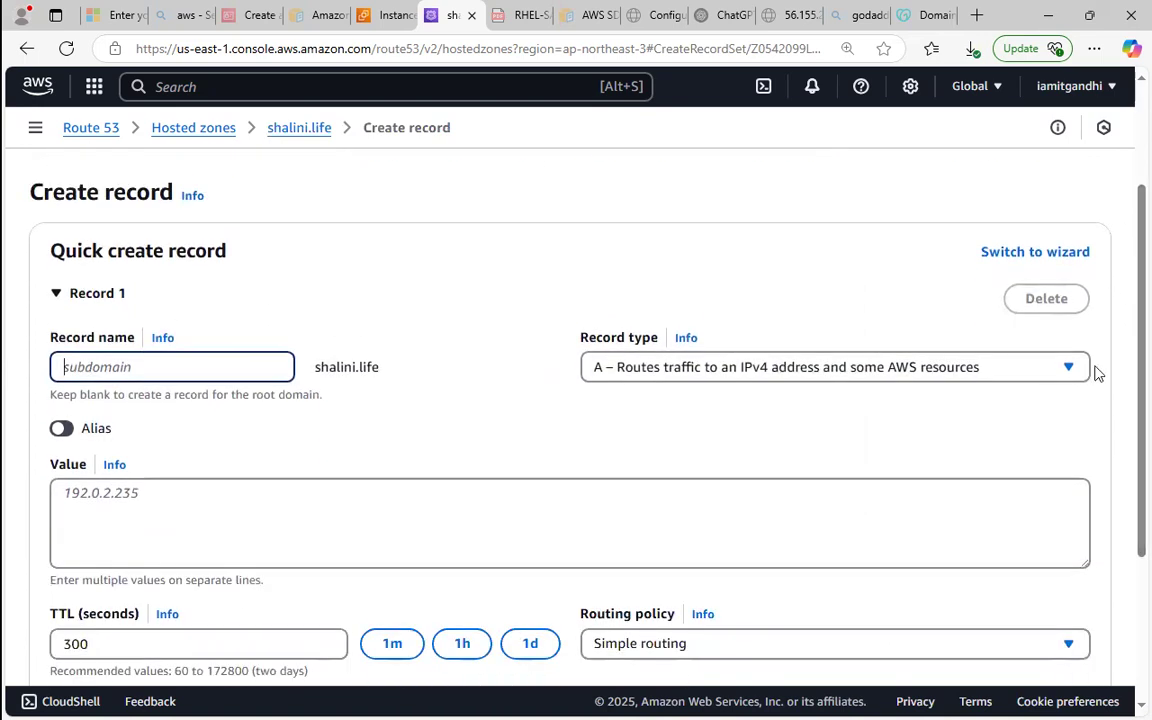
Leave the record name blank for the root domain and choose record type A, routing traffic to an IPv4 address.
left_click_drag(95, 336, 124, 344)
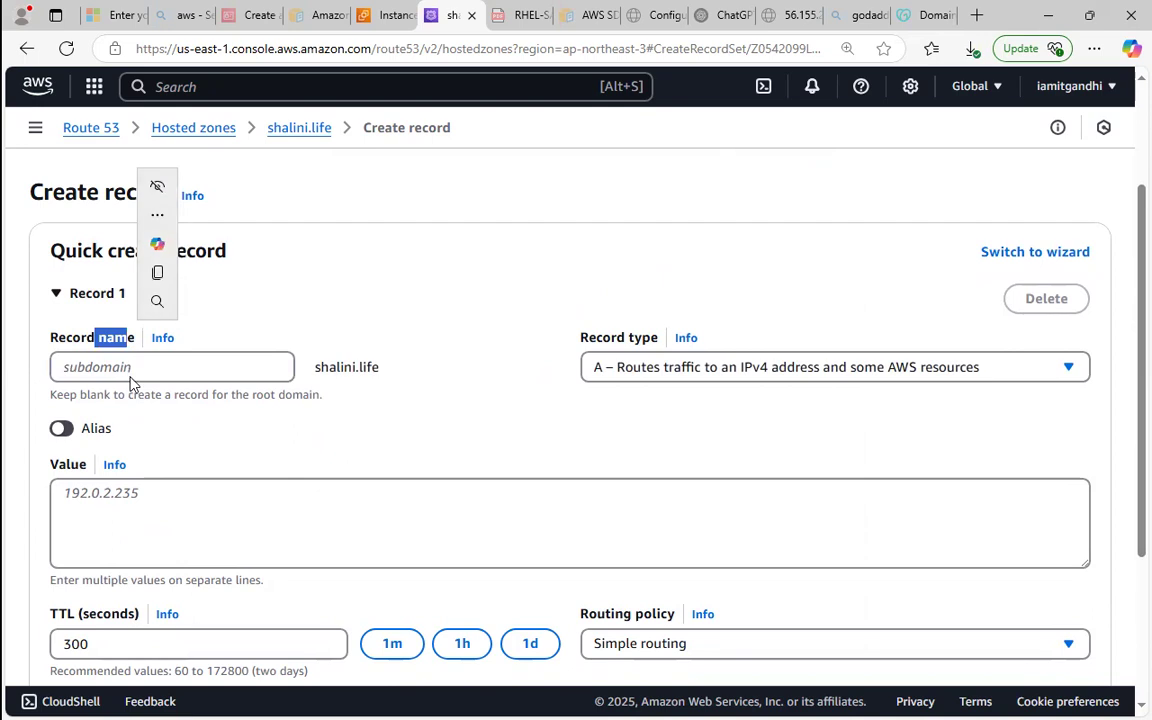
left_click(120, 366)
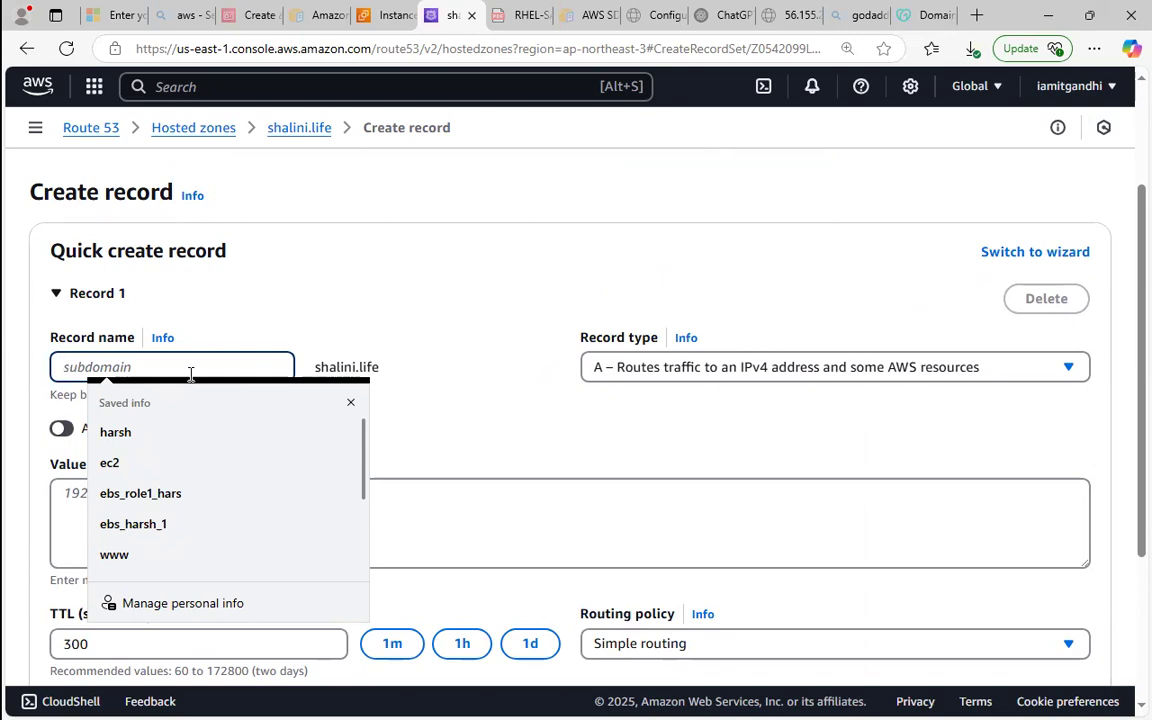
left_click(350, 403)
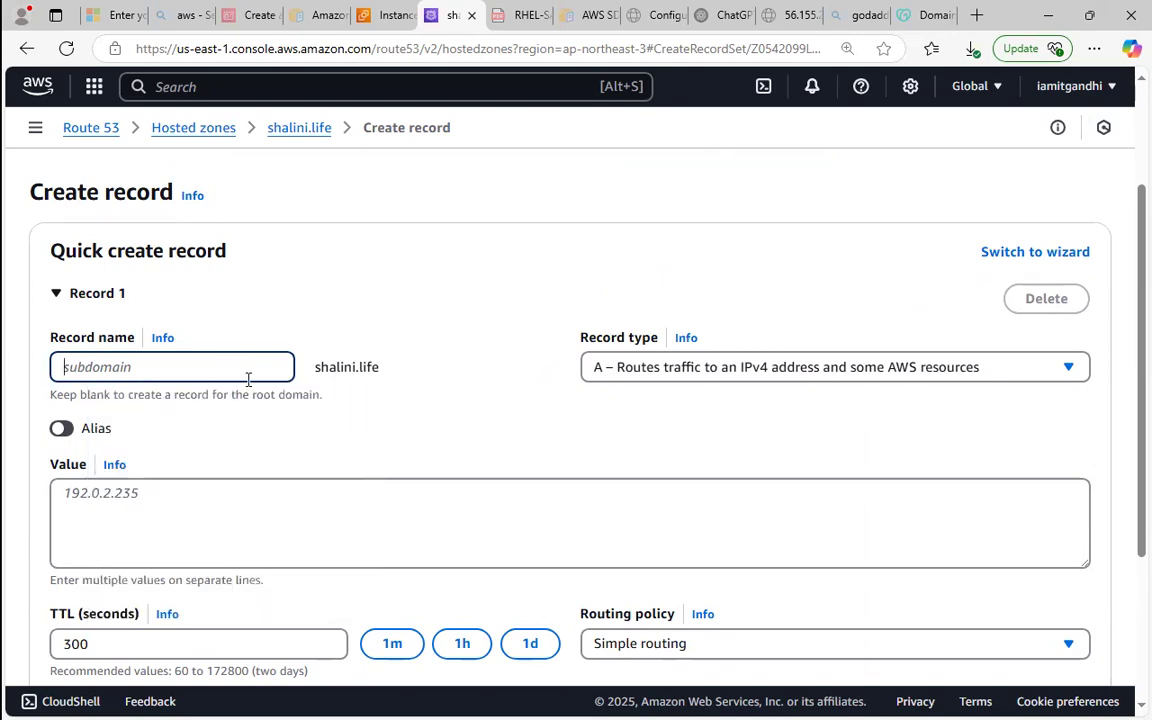
left_click_drag(313, 367, 381, 372)
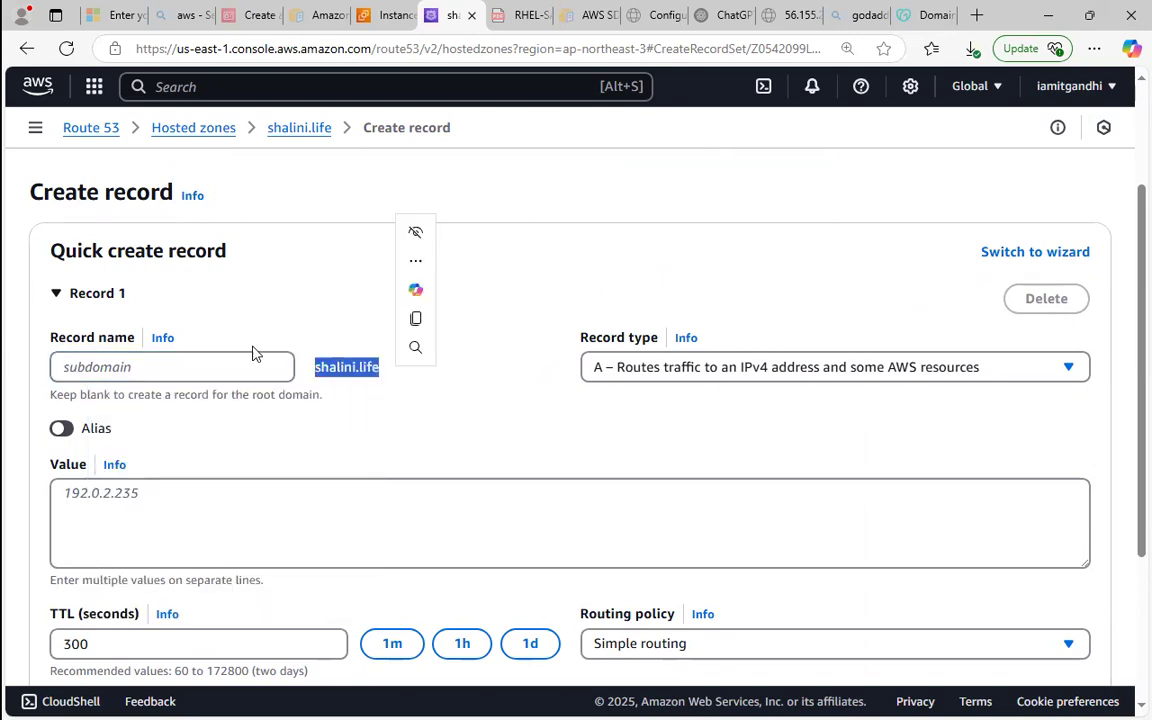
left_click(196, 358)
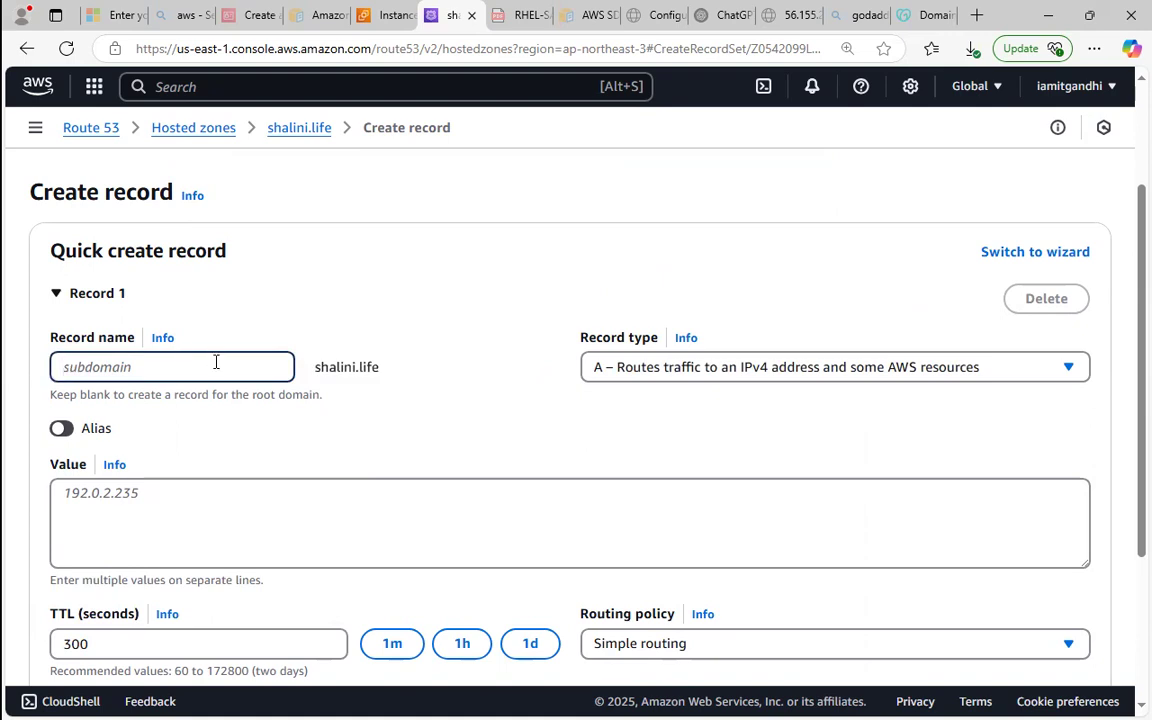
left_click_drag(314, 367, 398, 376)
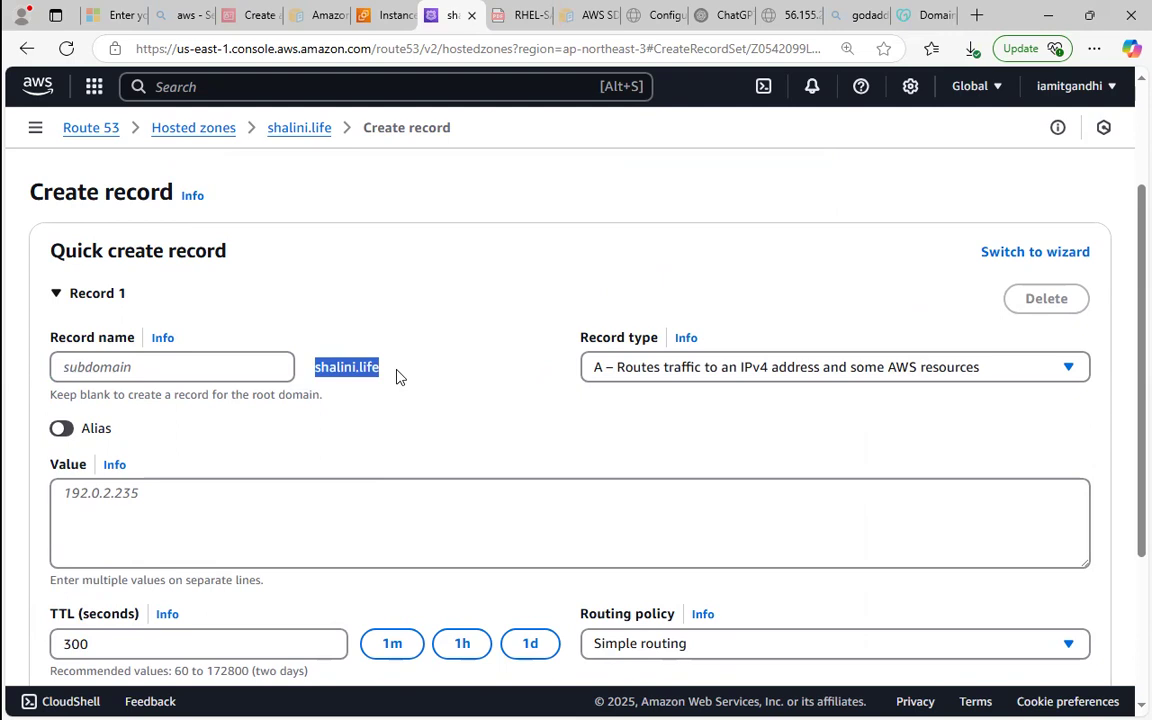
left_click(628, 368)
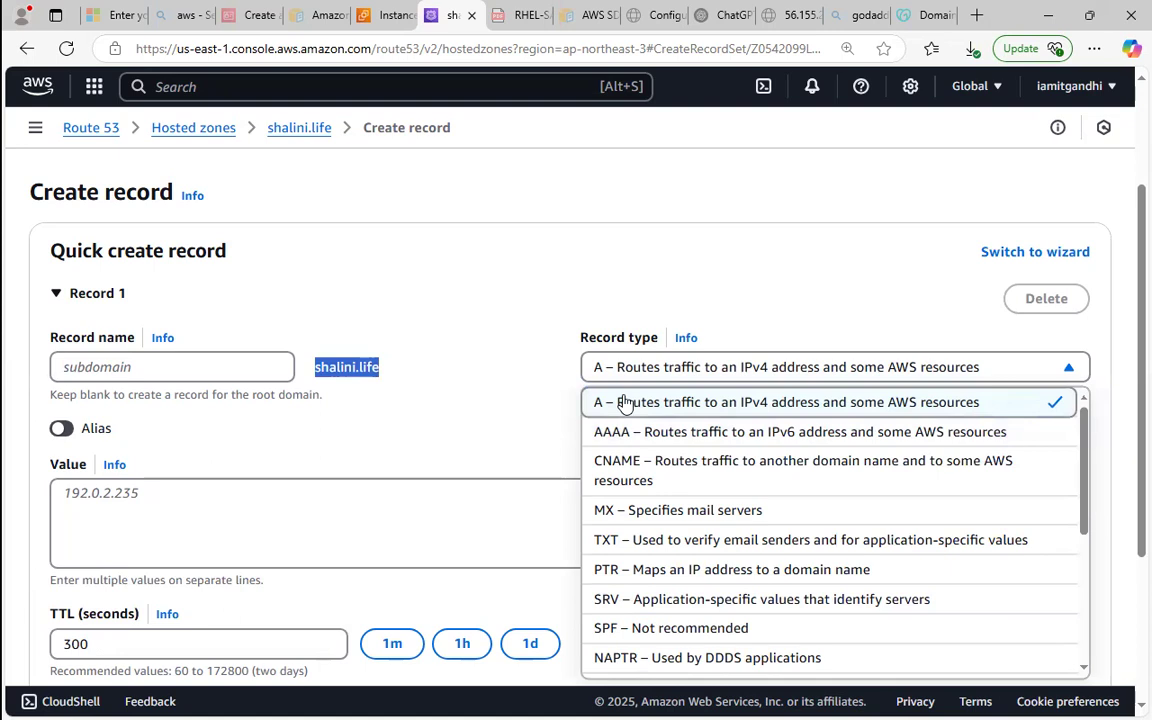
left_click(625, 403)
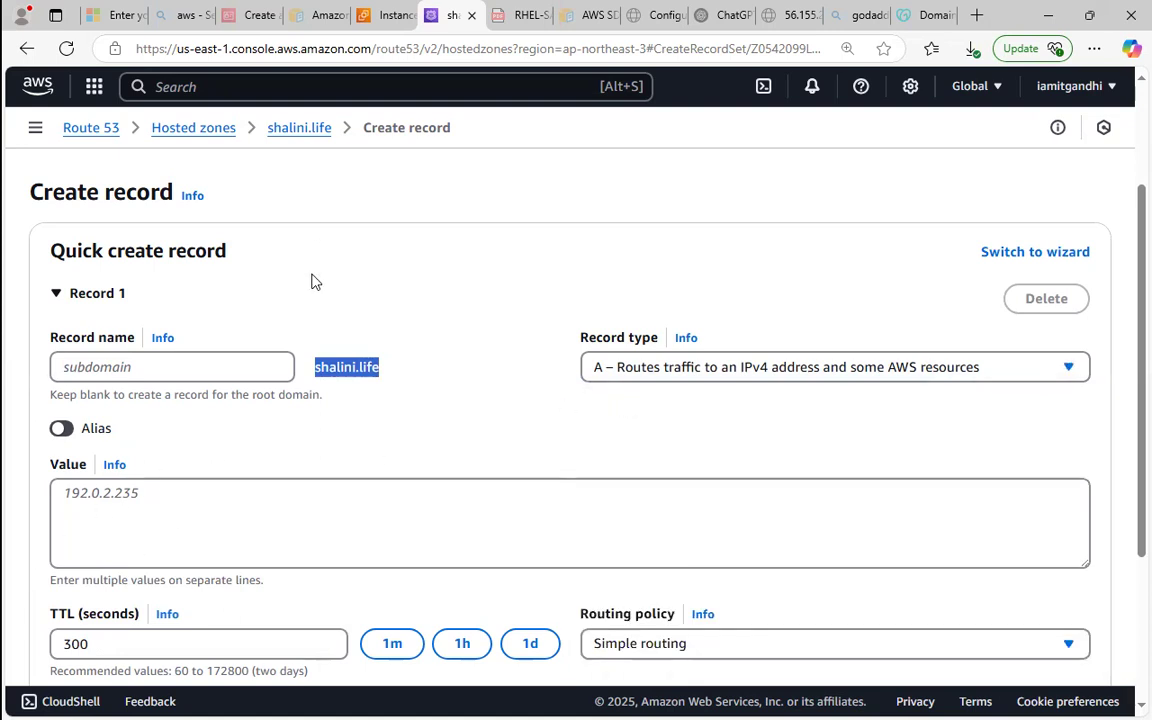
Copy server1's public IPv4 address, 56.155.21.168, from the EC2 instances page into the new A record's value.
left_click(385, 15)
left_click(978, 305)
left_click(547, 652)
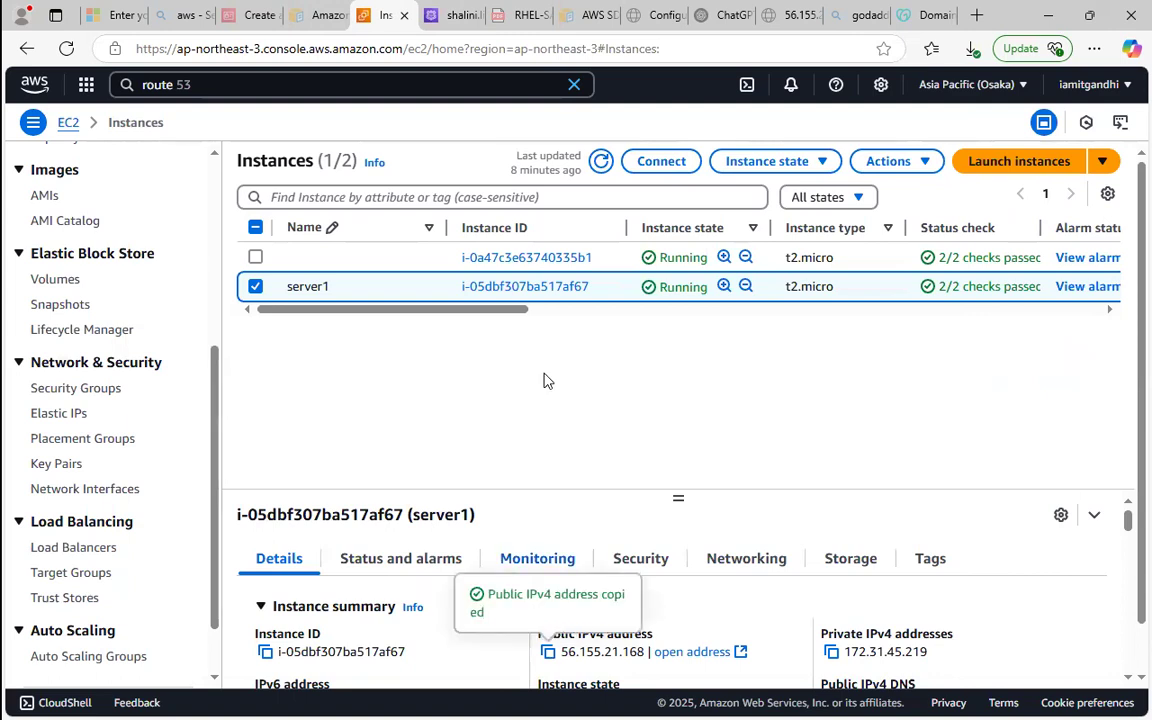
left_click(458, 15)
right_click(403, 512)
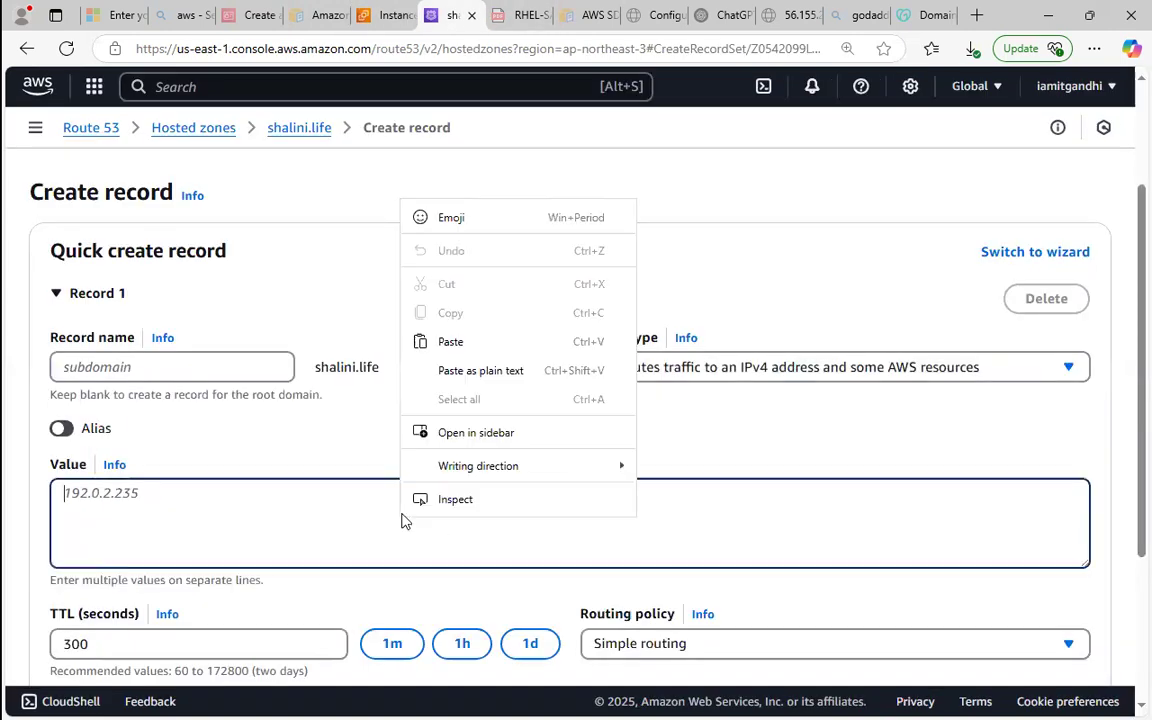
left_click(476, 366)
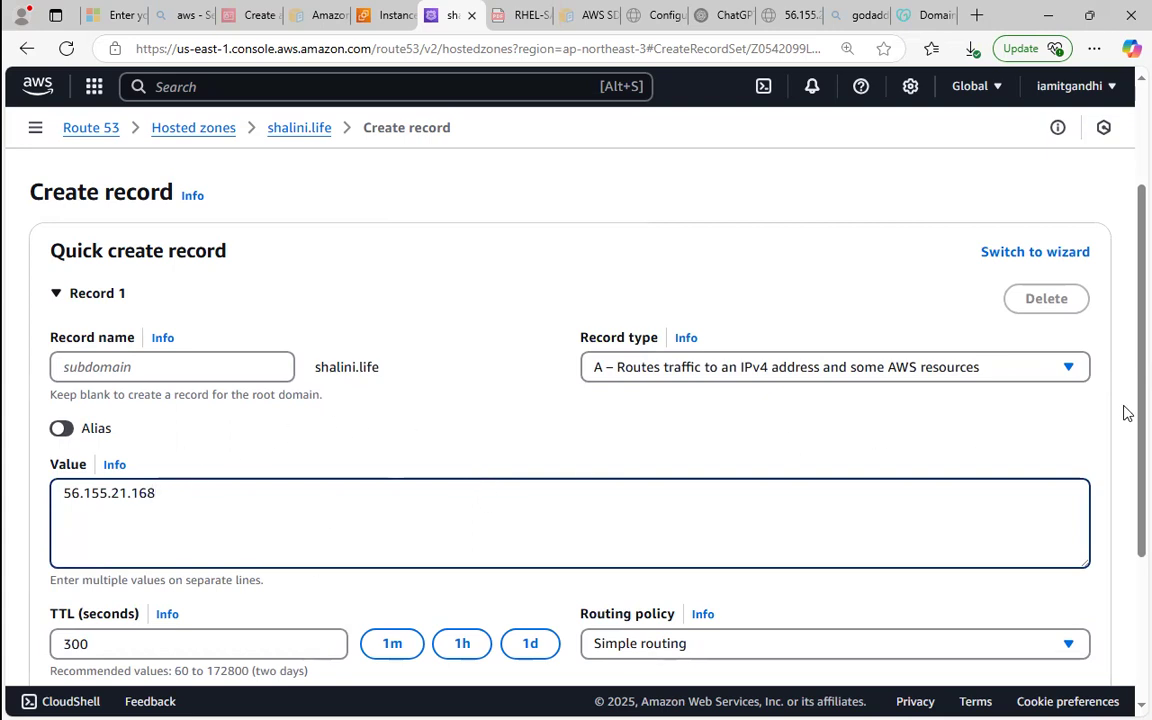
Review the record's TTL and routing policy settings and turn on Alias for the record.
scroll(1127, 480, "down", 2)
left_click_drag(1124, 473, 1124, 486)
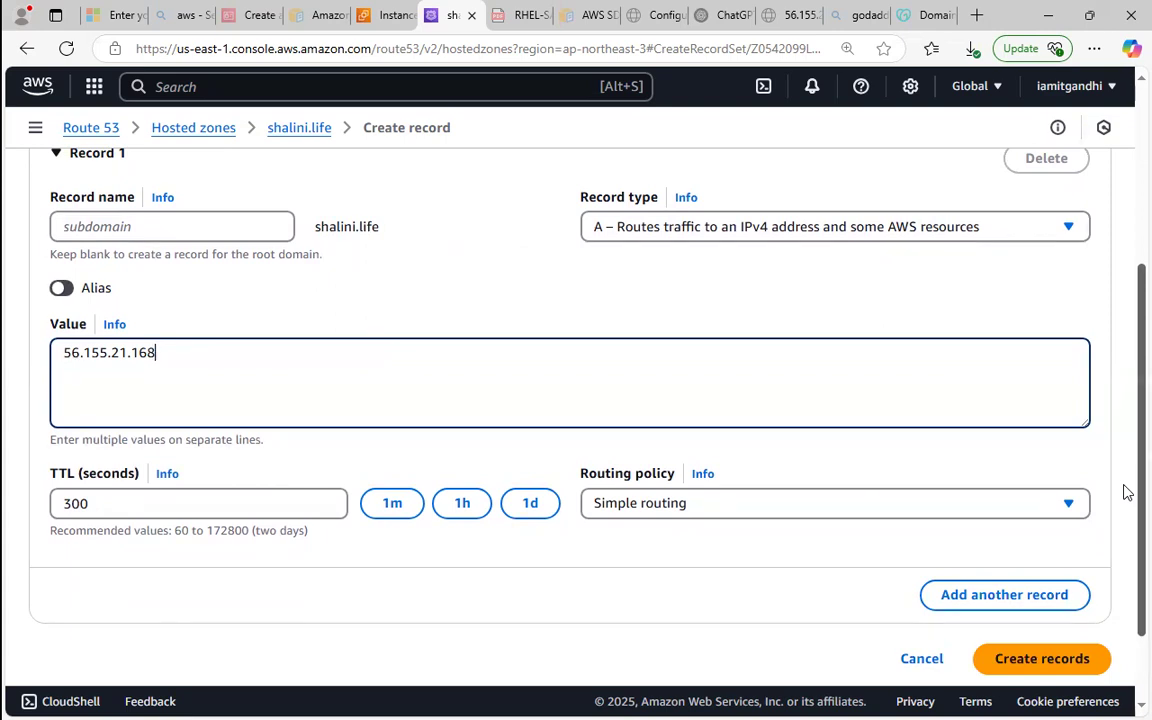
scroll(1127, 492, "up", 1)
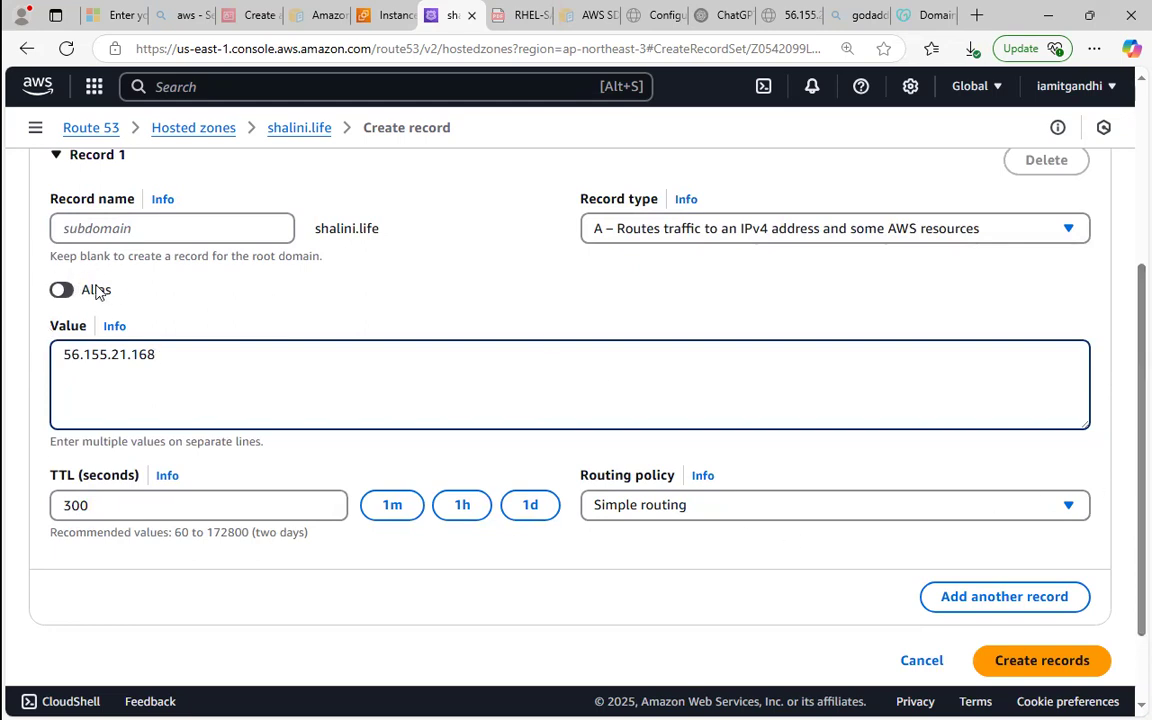
left_click(58, 292)
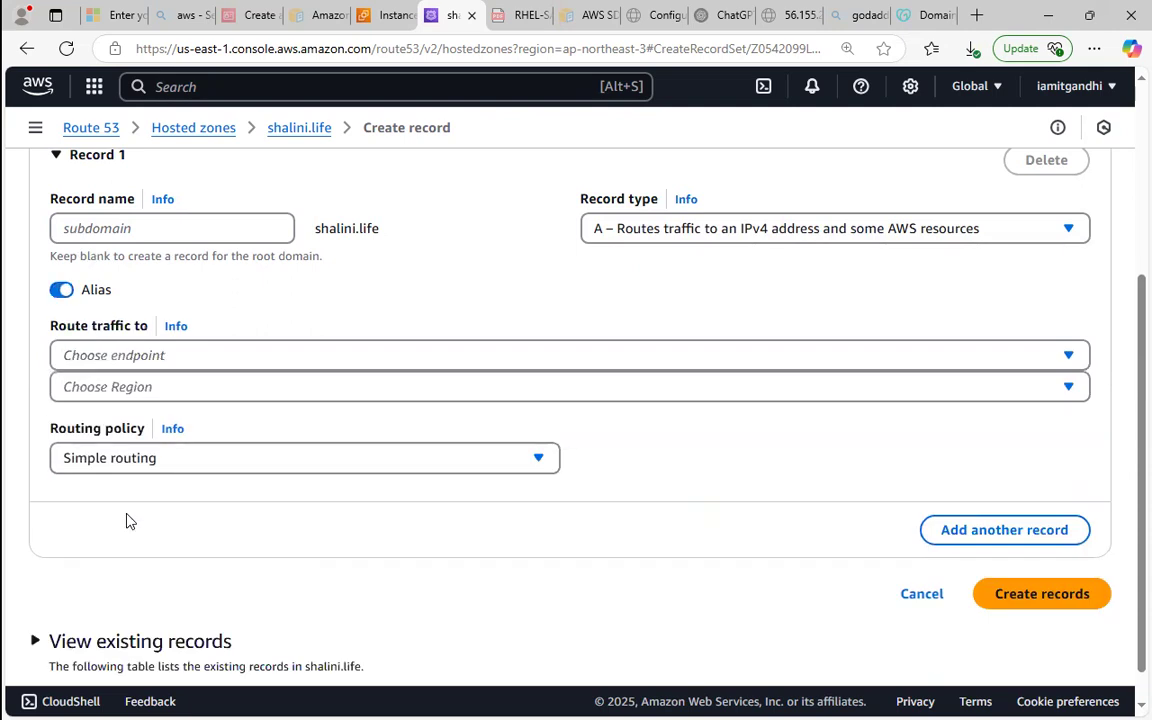
left_click(220, 357)
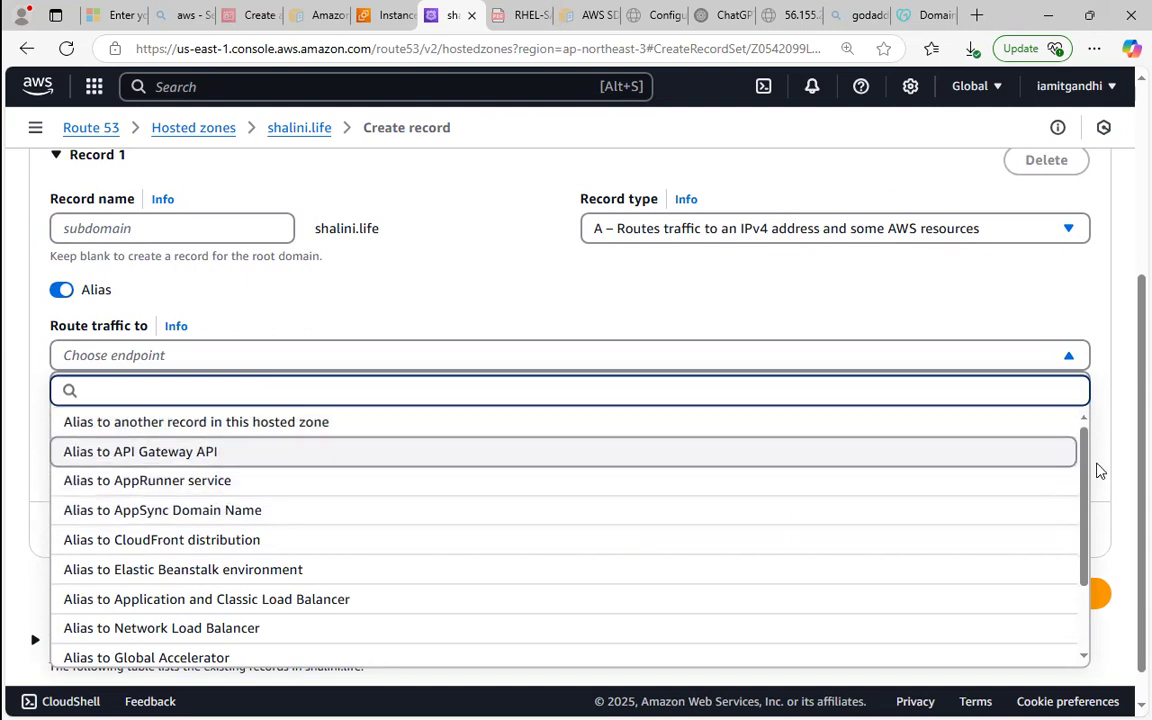
scroll(1054, 557, "down", 3)
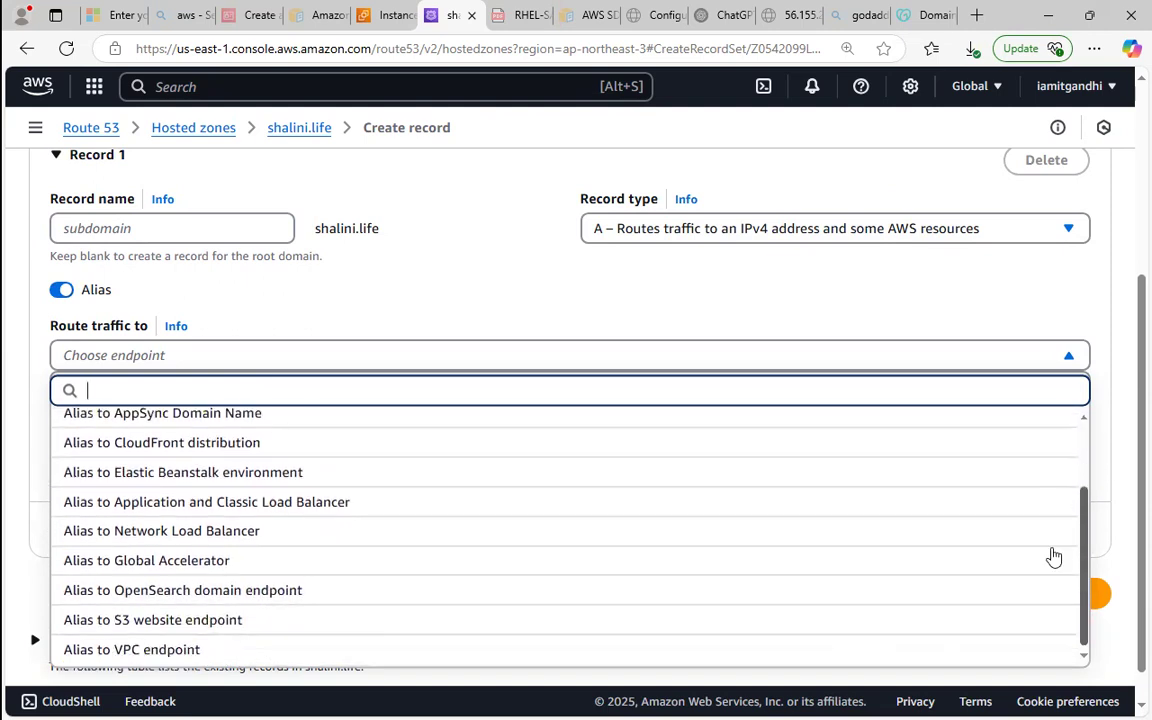
left_click(232, 620)
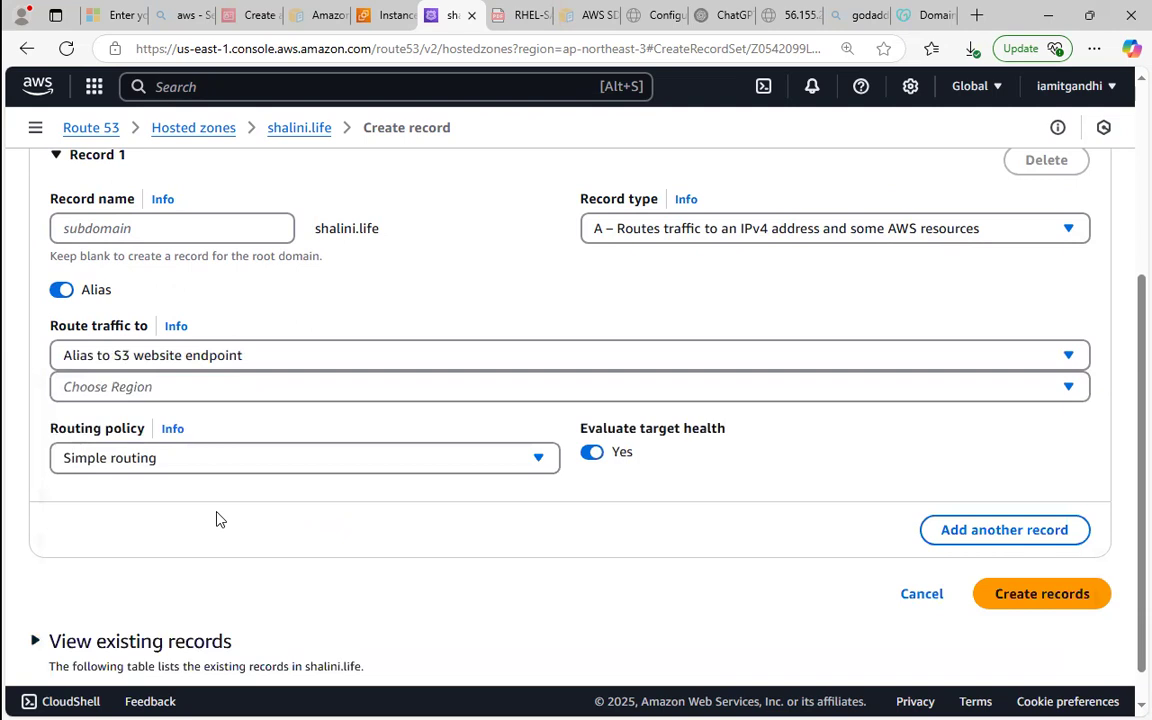
left_click(155, 386)
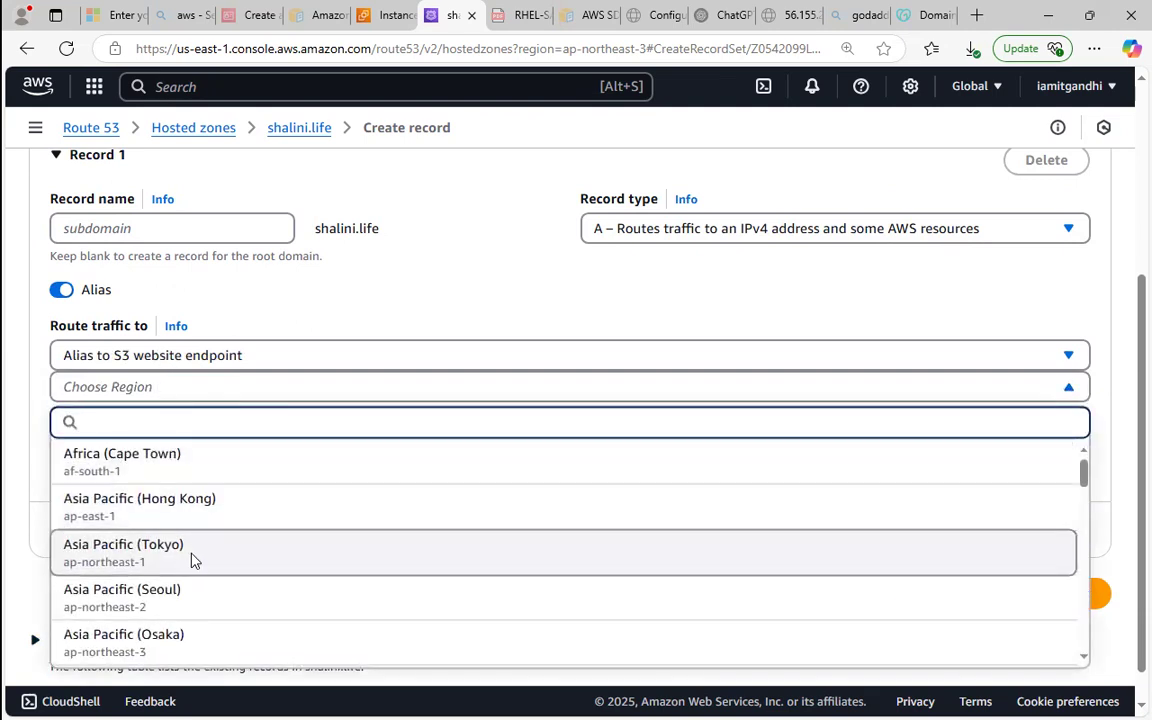
left_click(197, 550)
left_click(237, 424)
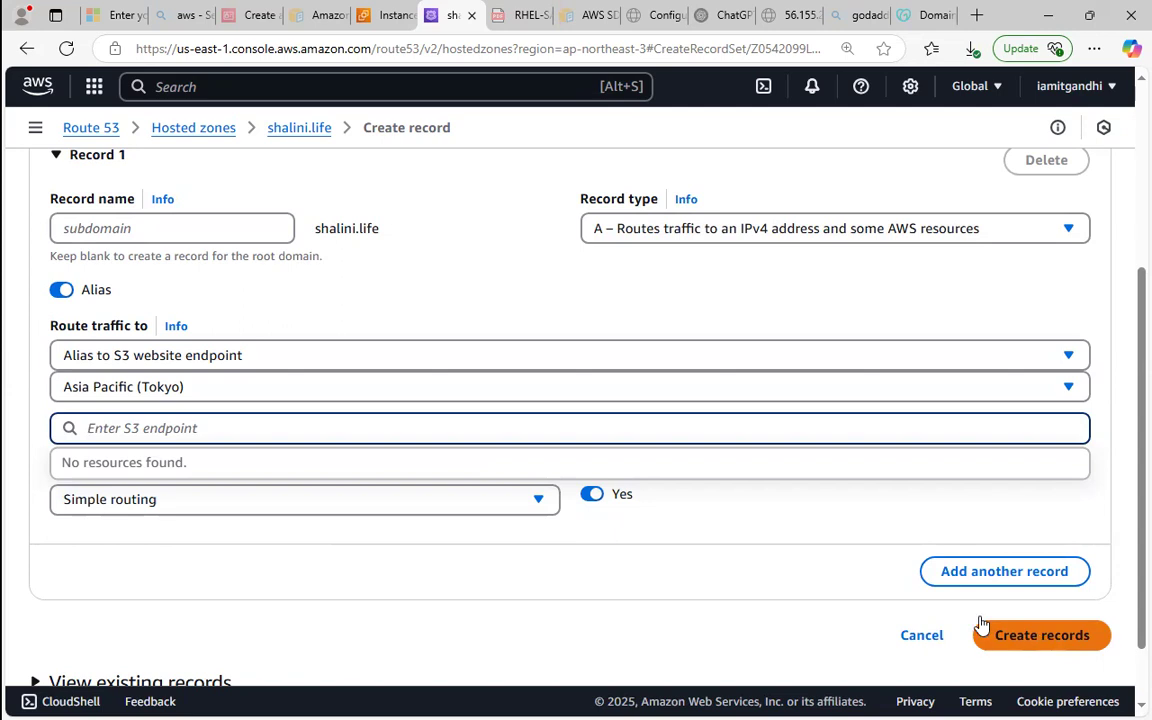
Turn Alias off, set the A record's value to server1's public IPv4 address 56.155.21.168, and create the record.
left_click(63, 288)
left_click(63, 289)
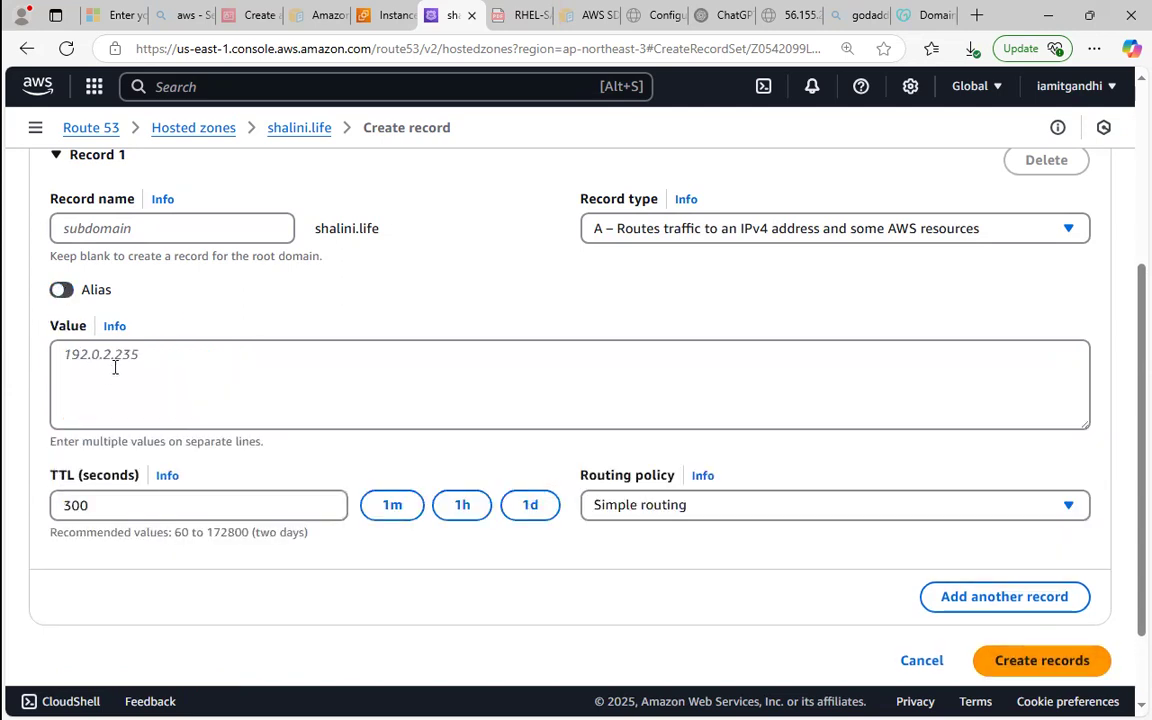
left_click(385, 15)
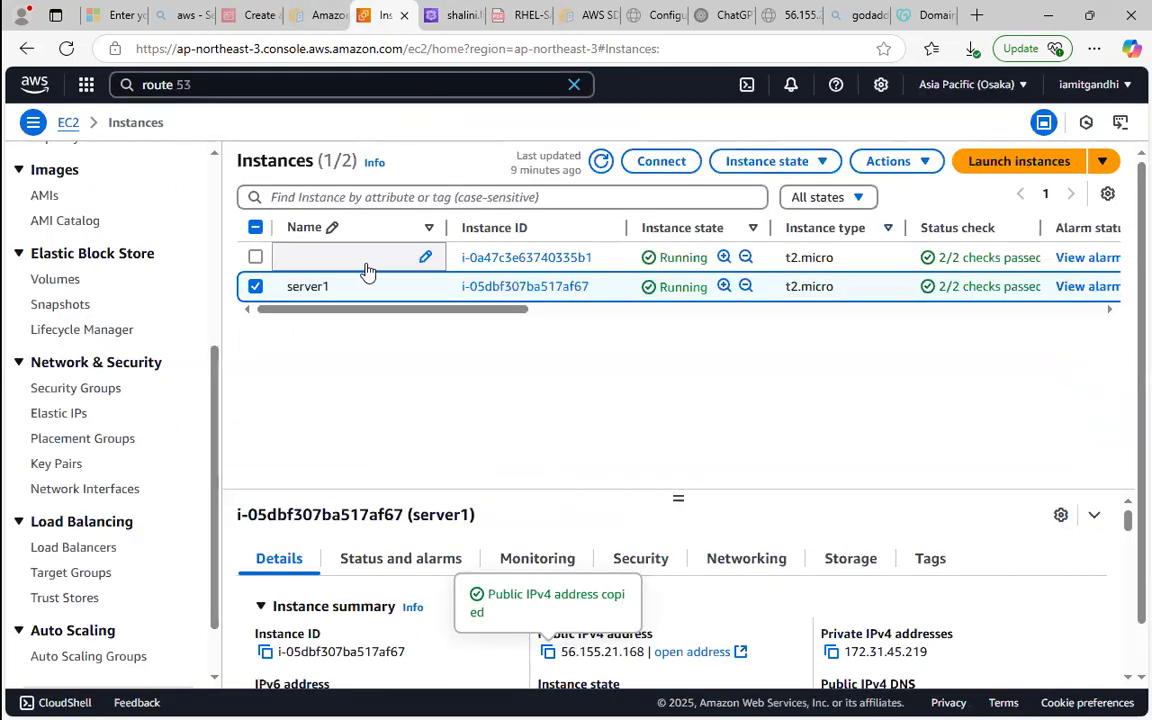
left_click(458, 12)
right_click(321, 361)
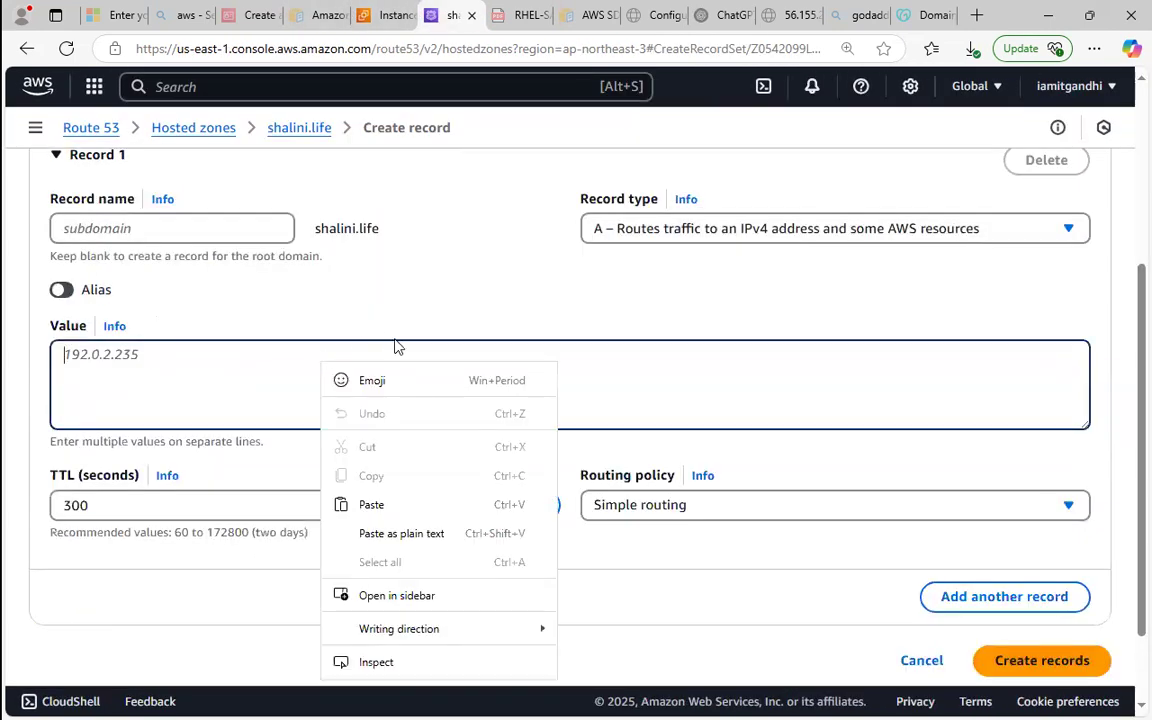
left_click(372, 503)
left_click(1038, 672)
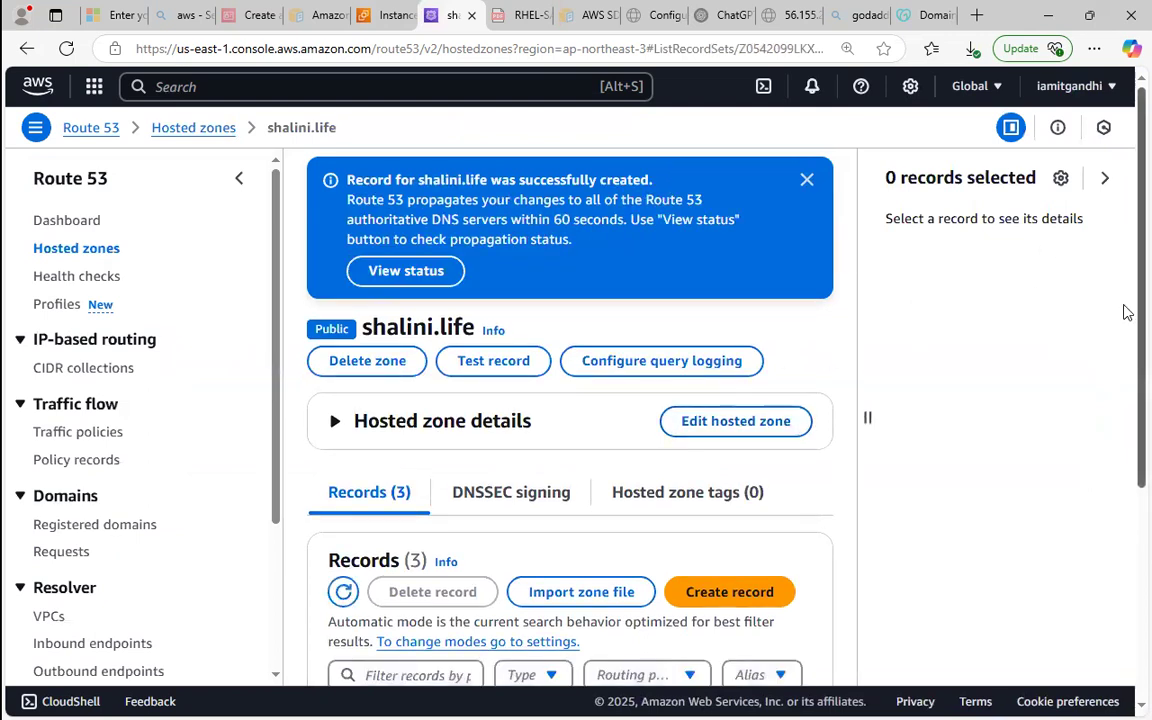
Dismiss the creation notice and review the new A record's details, including its value, TTL and routing policy.
scroll(1124, 404, "down", 3)
scroll(1124, 427, "up", 1)
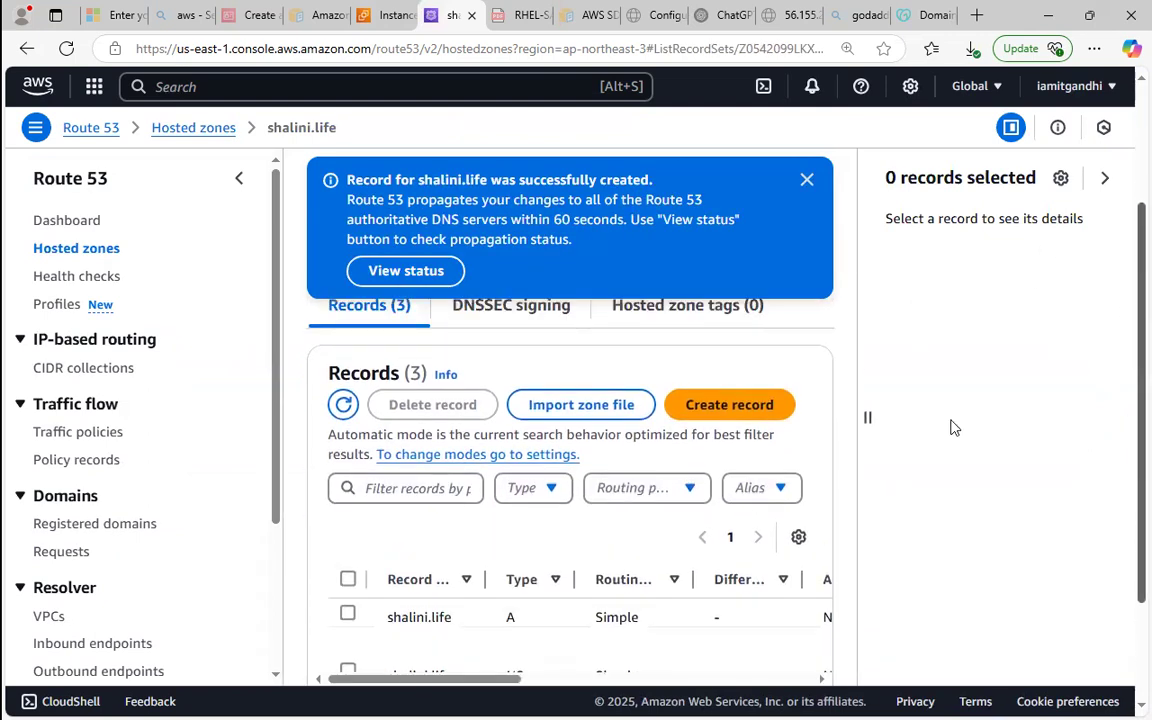
left_click(807, 183)
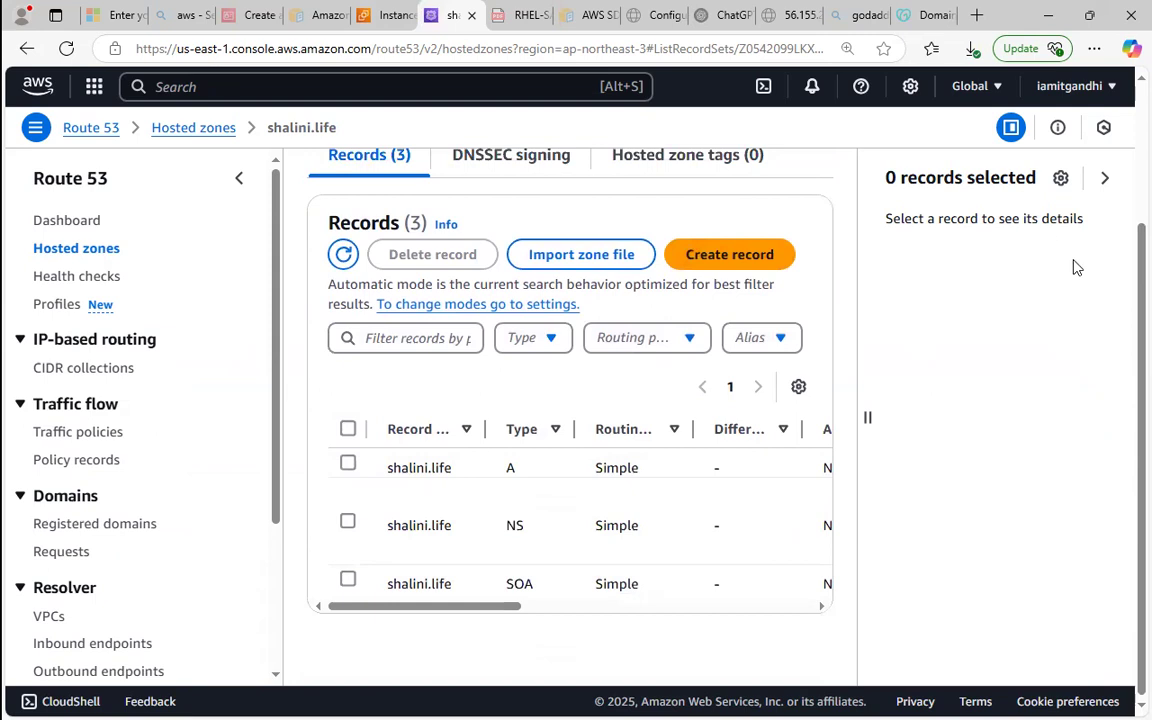
left_click(1101, 180)
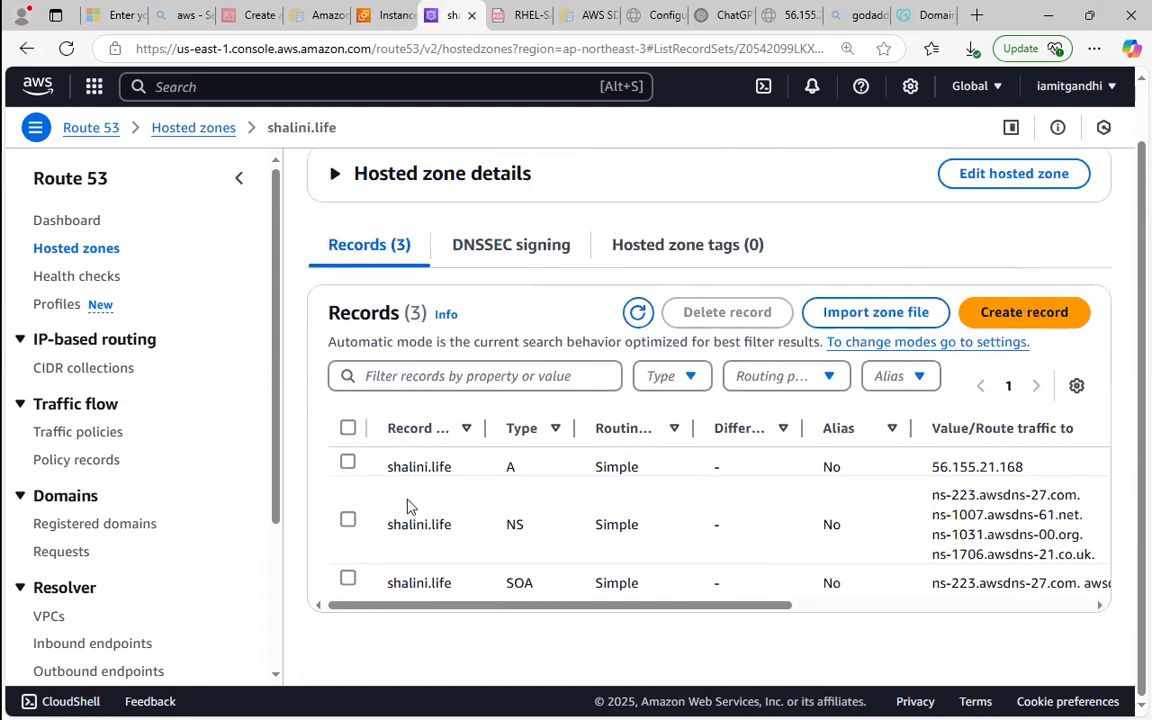
left_click(347, 464)
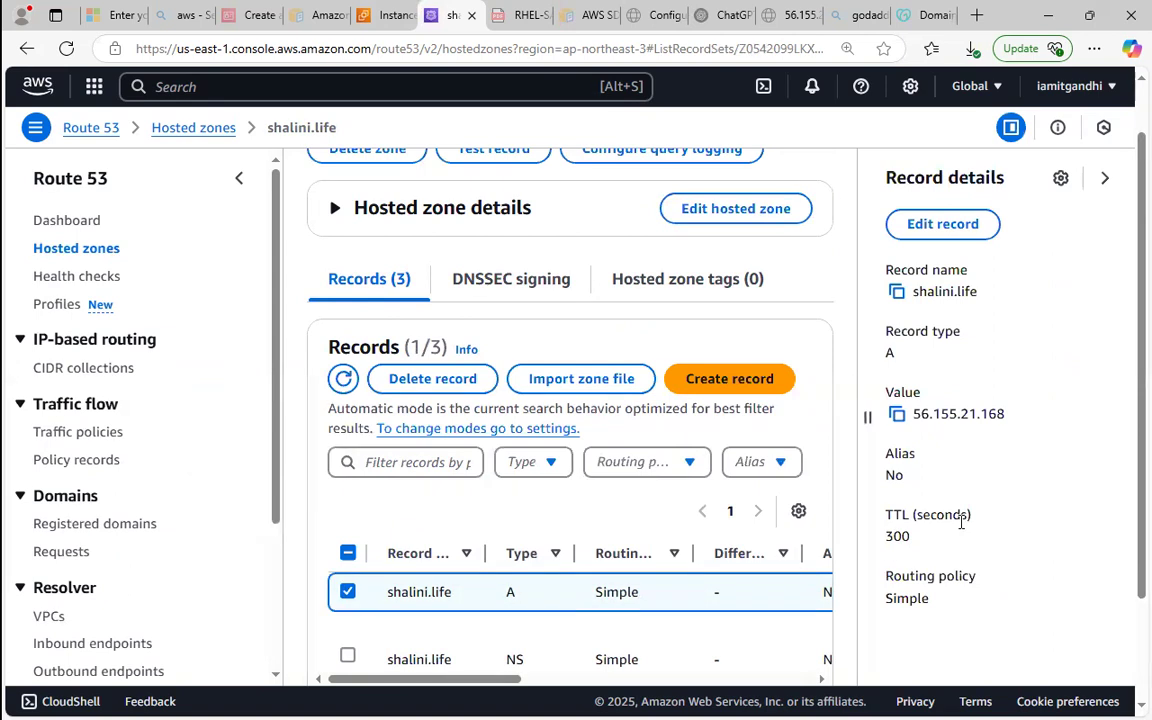
left_click_drag(886, 537, 945, 541)
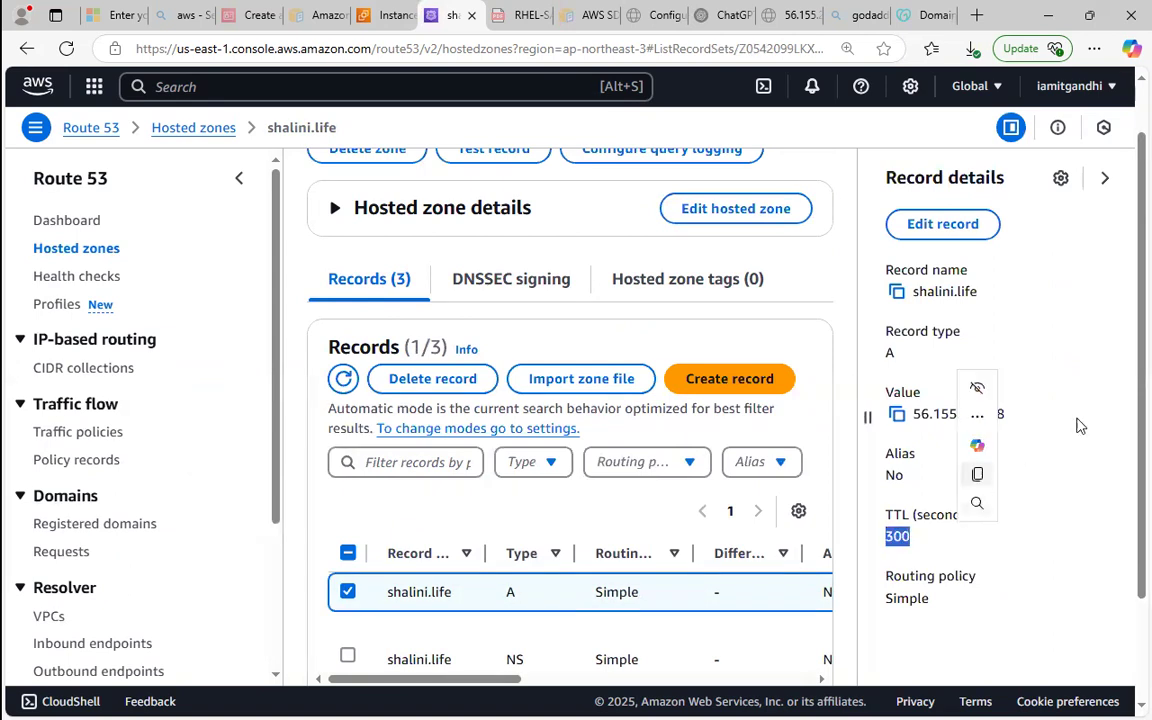
scroll(1127, 424, "down", 1)
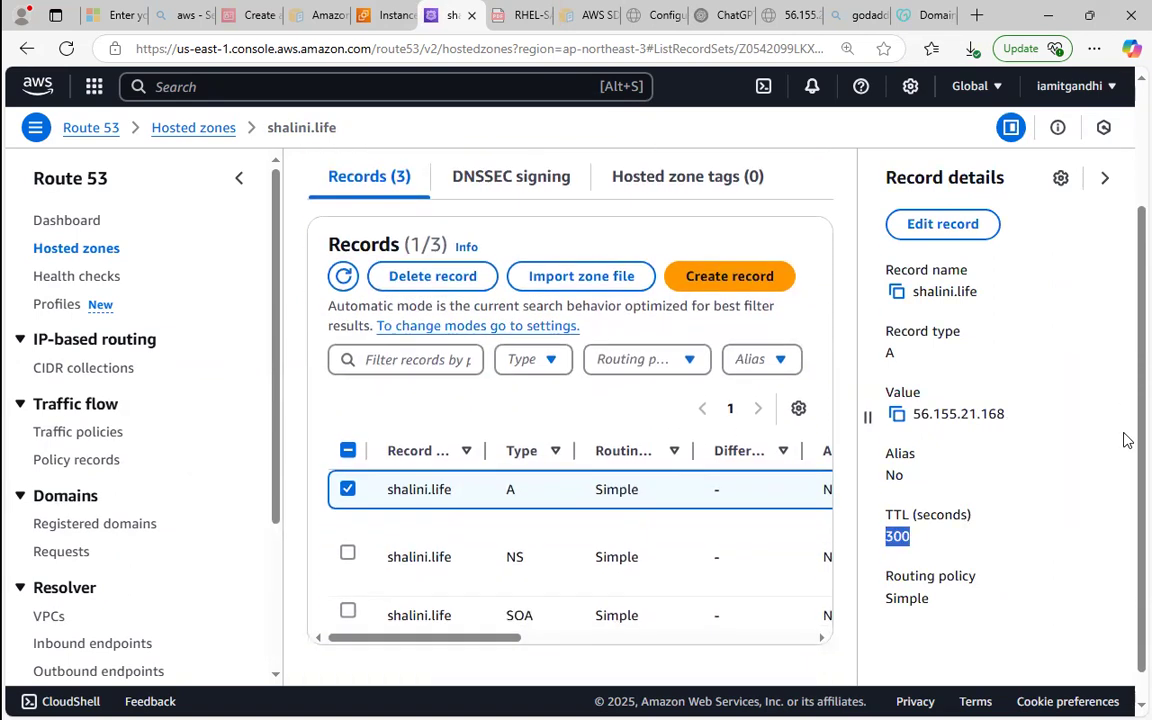
scroll(1125, 330, "up", 1)
scroll(1127, 386, "down", 1)
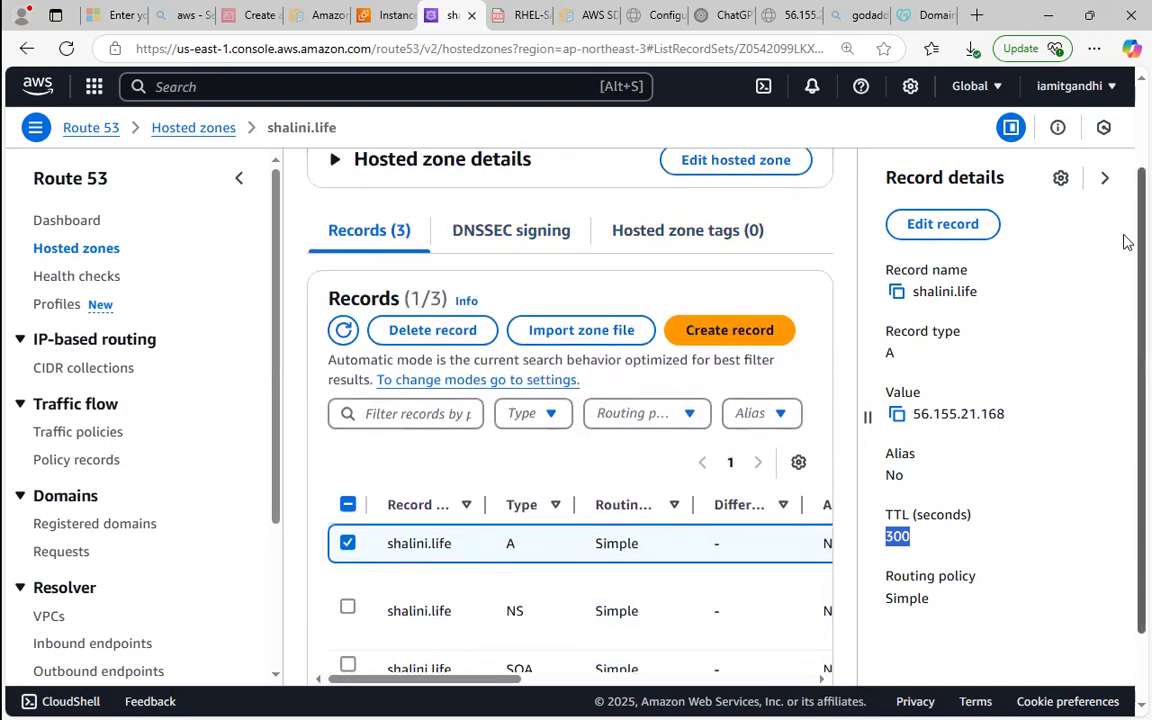
scroll(1127, 242, "up", 1)
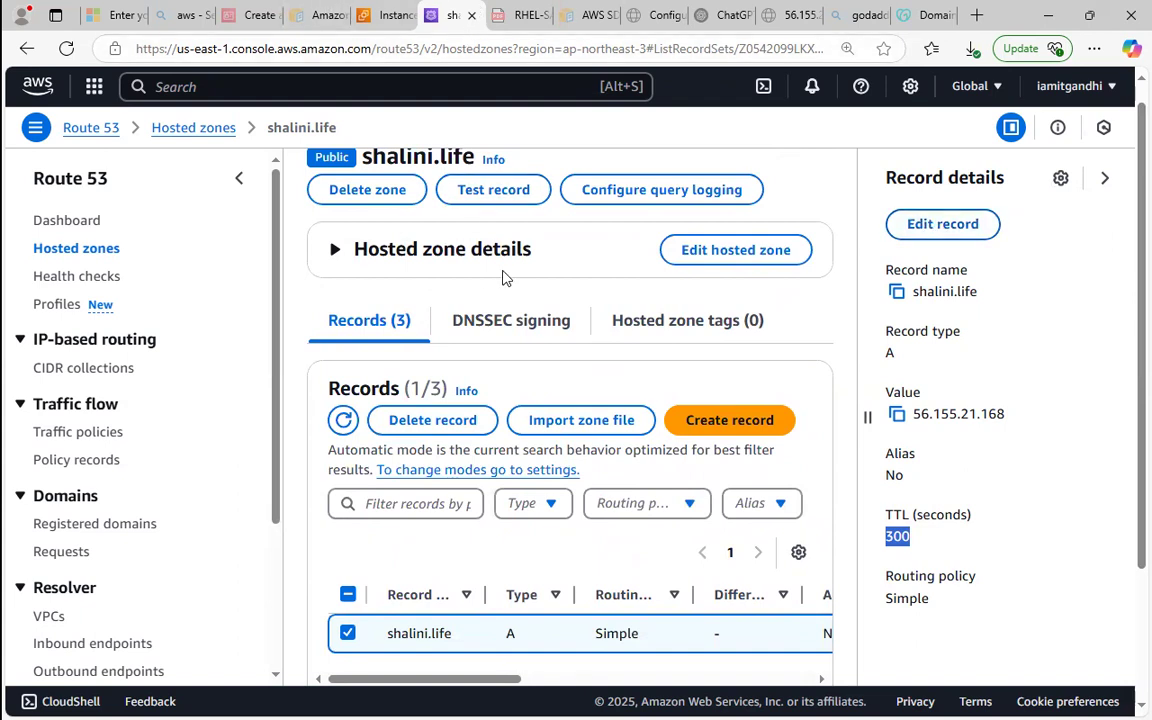
left_click(551, 278)
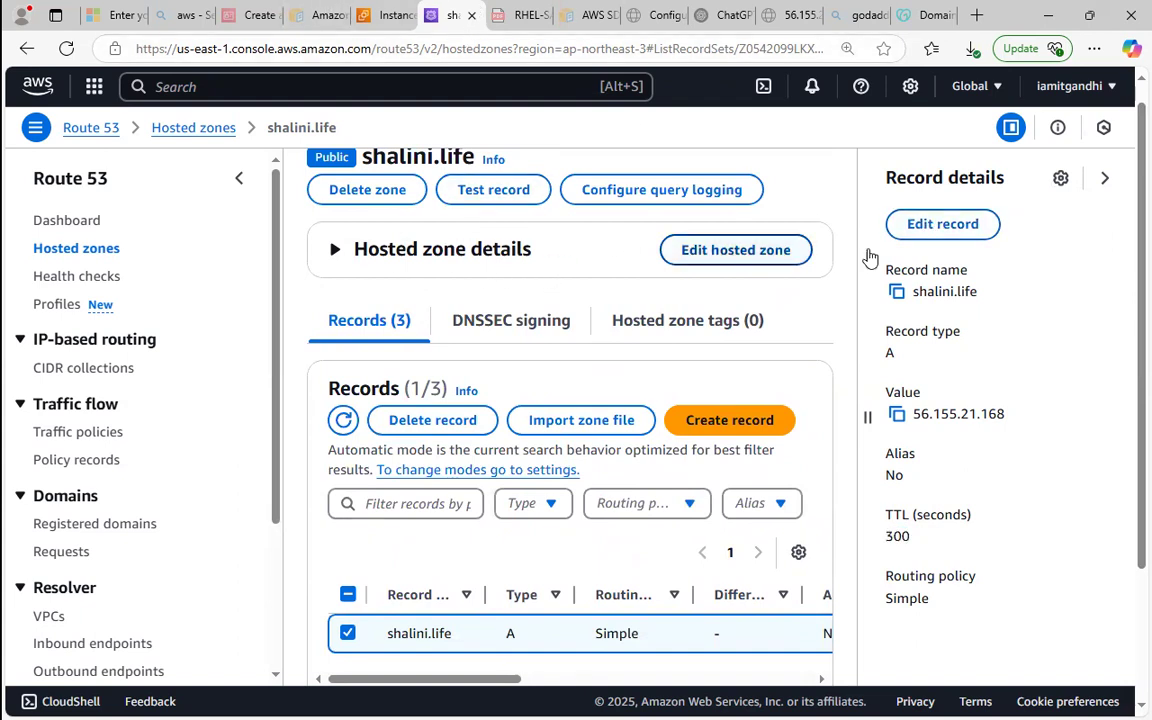
scroll(1121, 224, "up", 1)
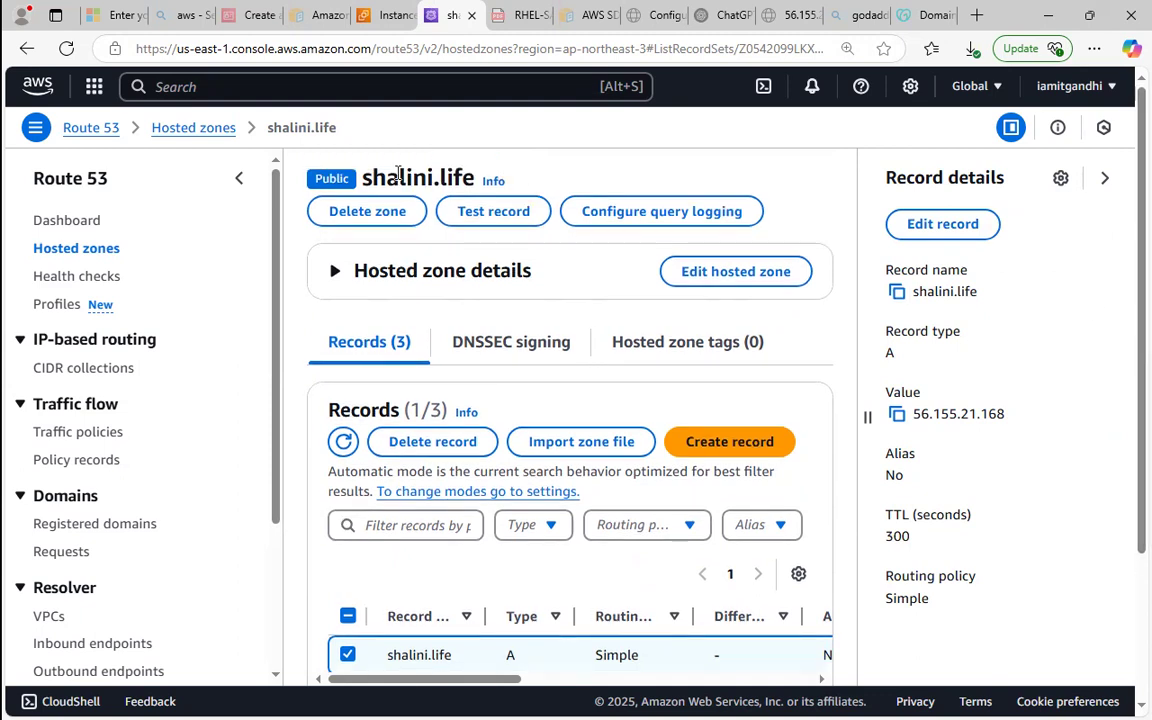
Copy the hosted zone's domain name, open it in a new browser tab, and reload the page to test the domain.
left_click_drag(364, 172, 472, 175)
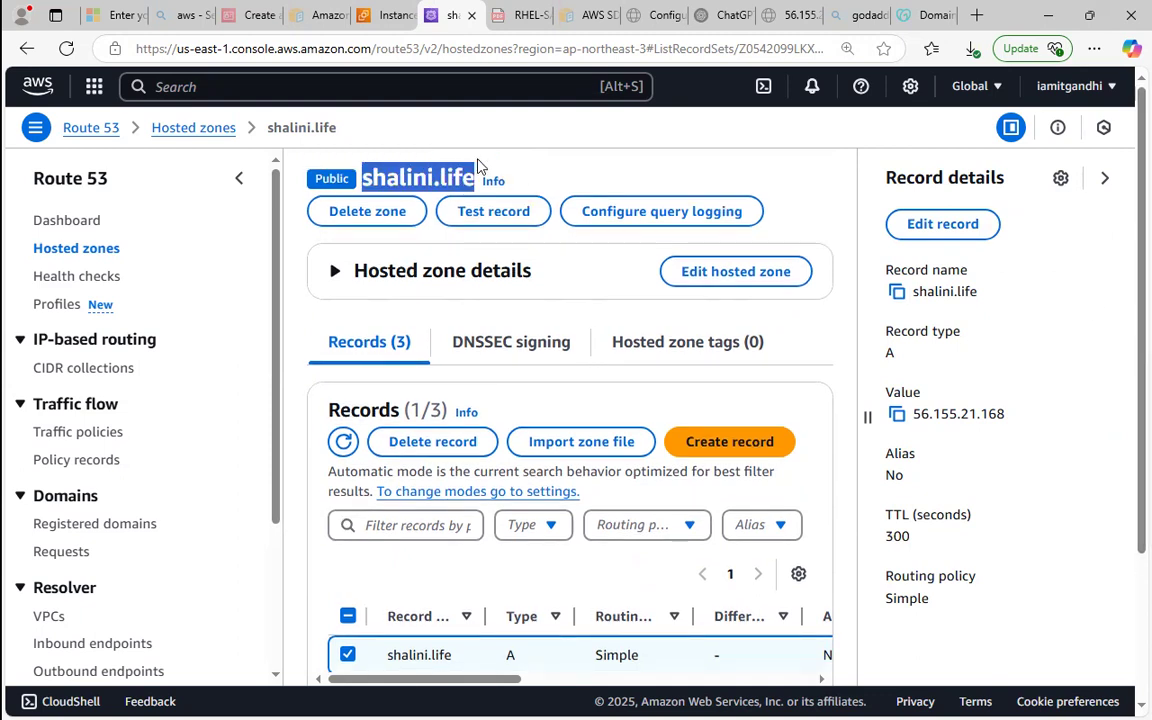
left_click_drag(362, 175, 476, 172)
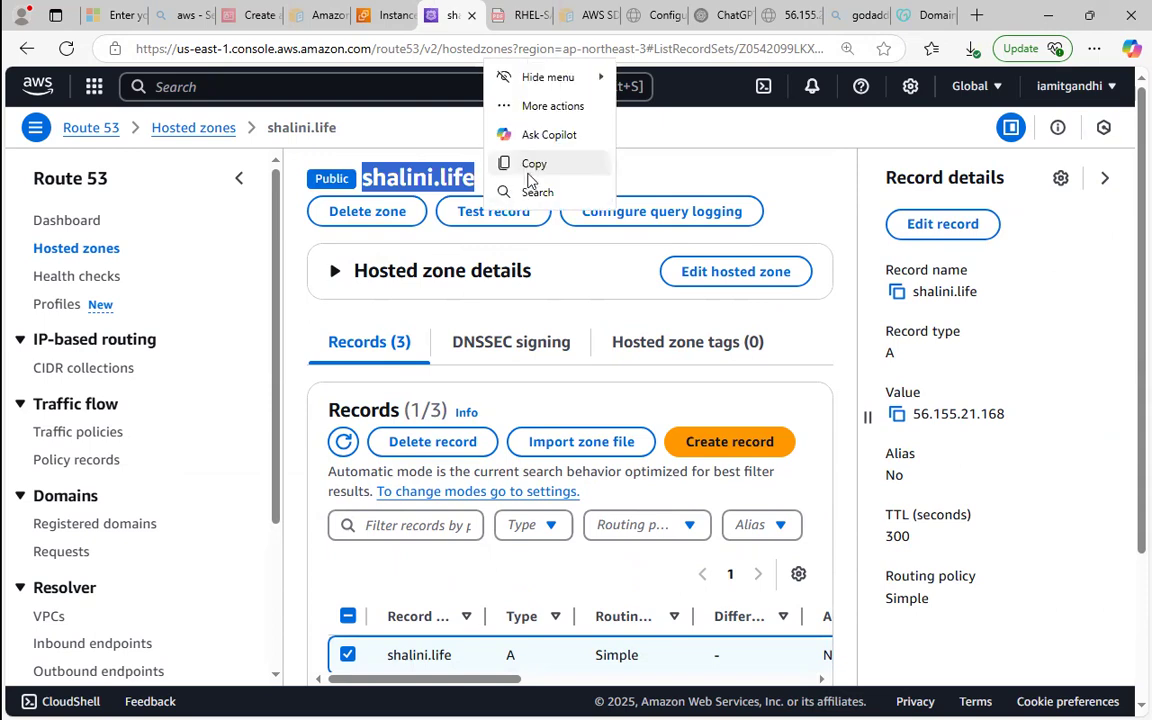
left_click(530, 165)
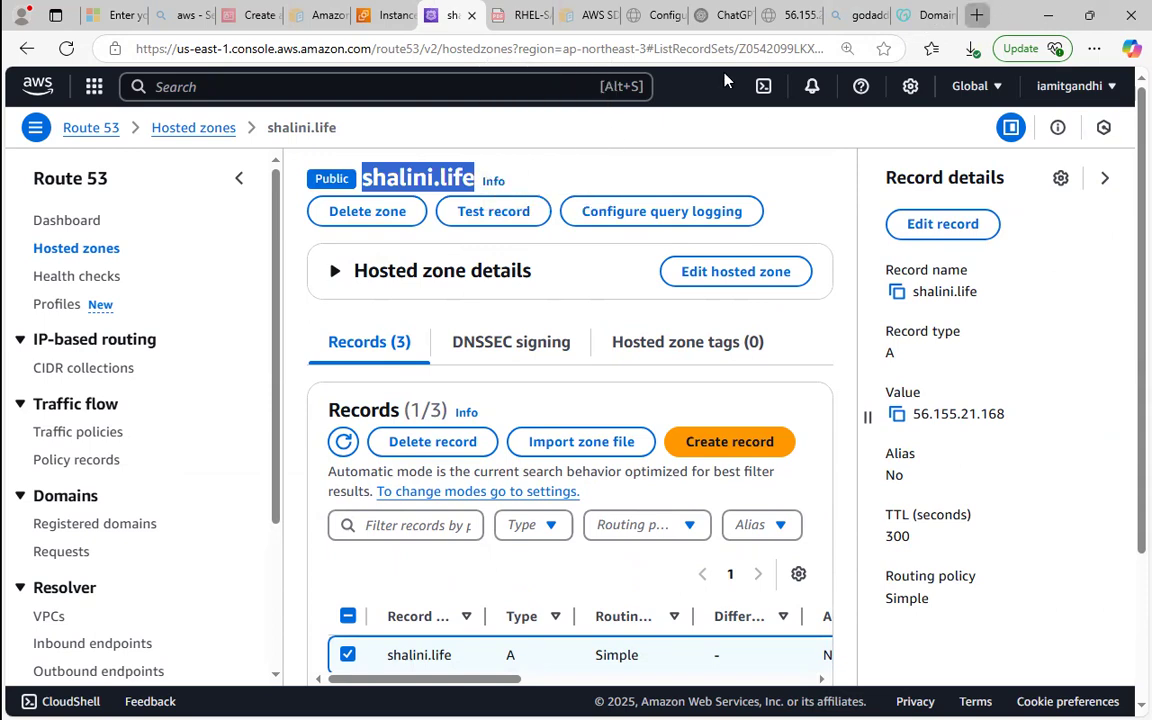
key("ctrl+t")
right_click(616, 55)
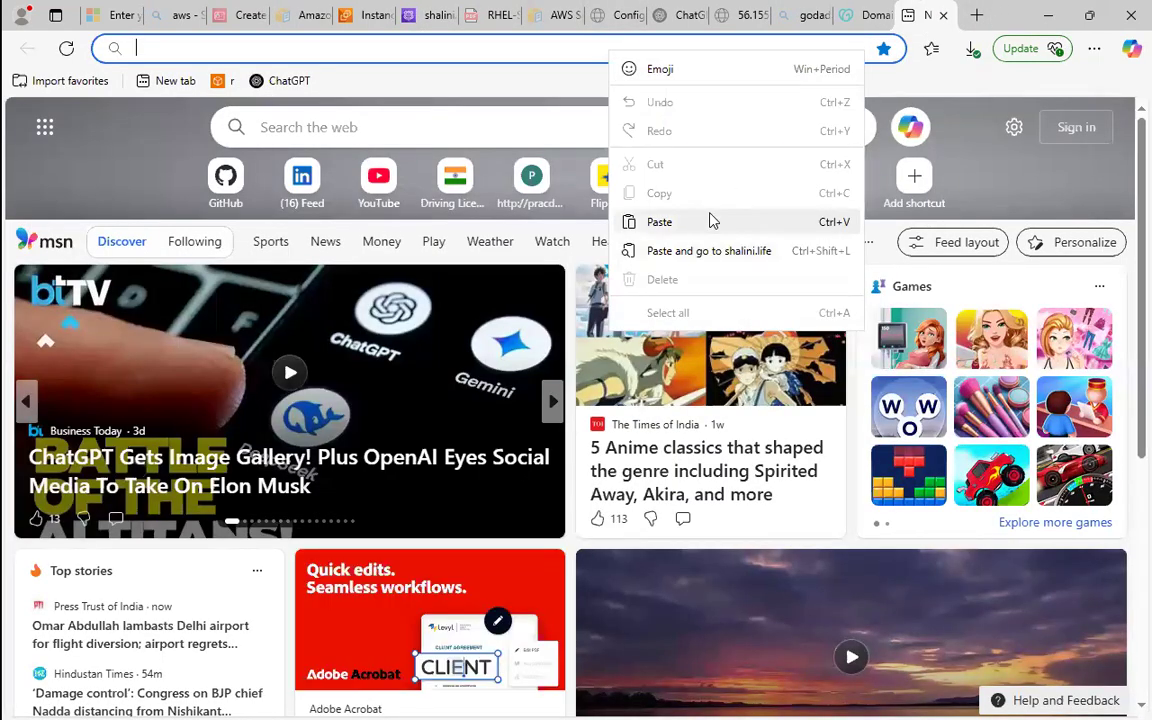
left_click(713, 219)
key("Return")
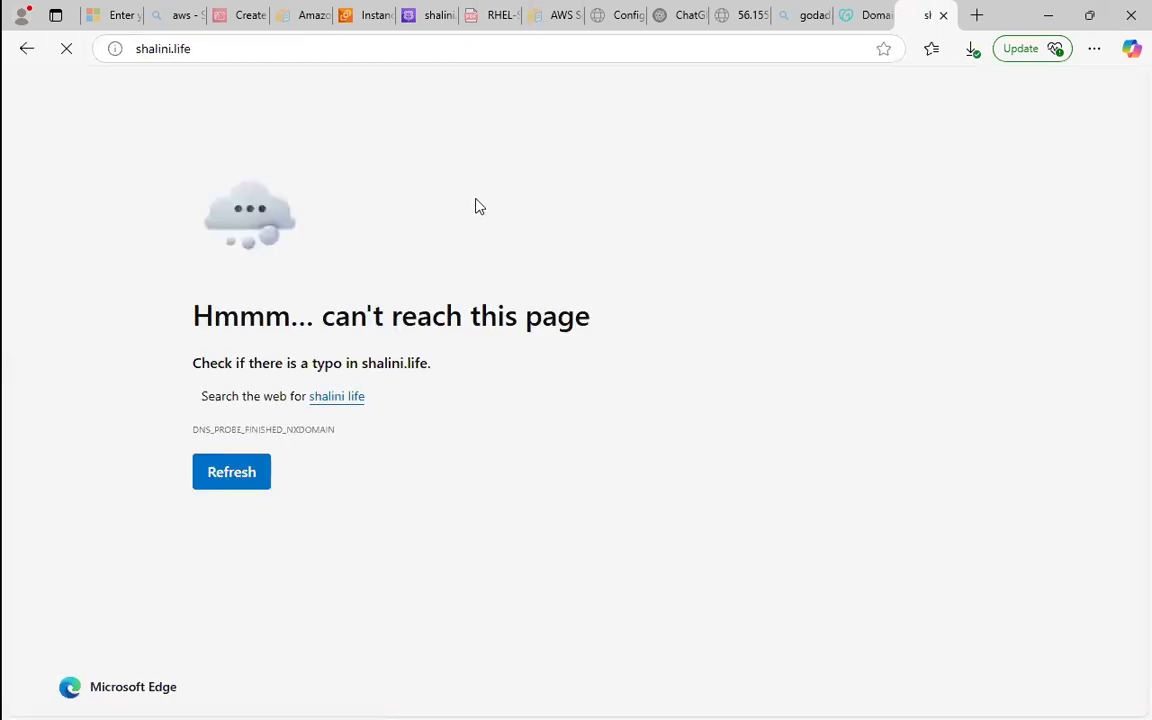
left_click(62, 56)
Switch to Paint and undo the entire EC2, Route 53 and CDN diagram to leave a blank canvas.
left_click(1047, 15)
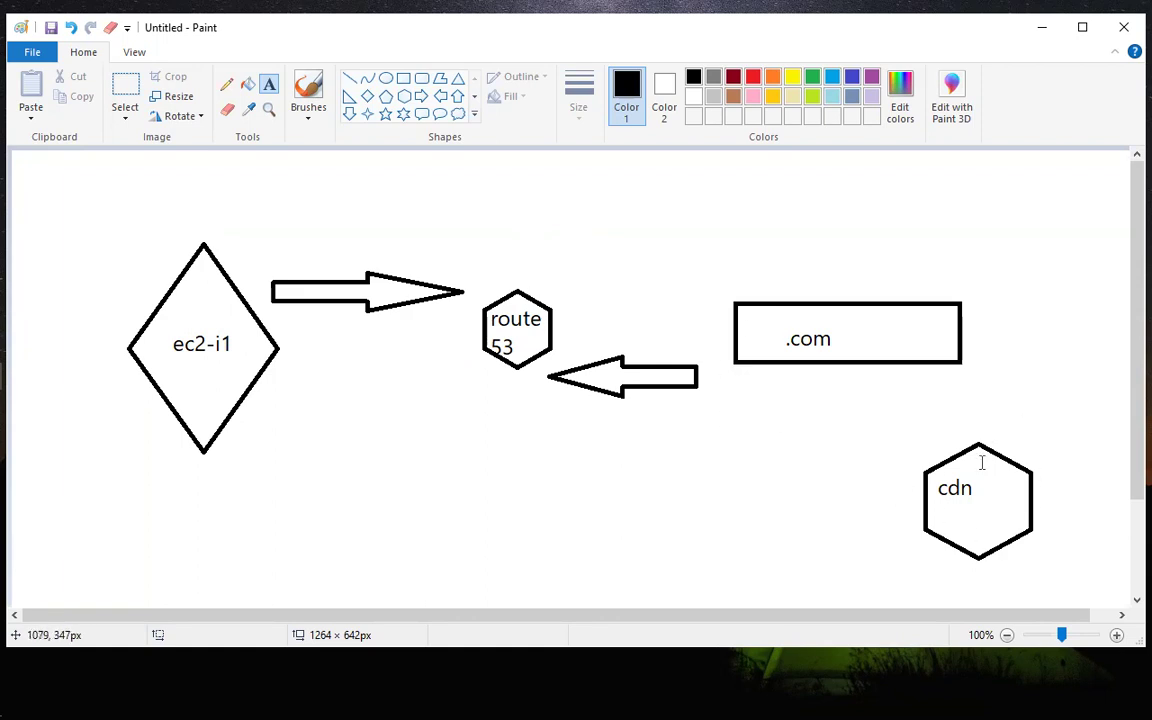
left_click(776, 423)
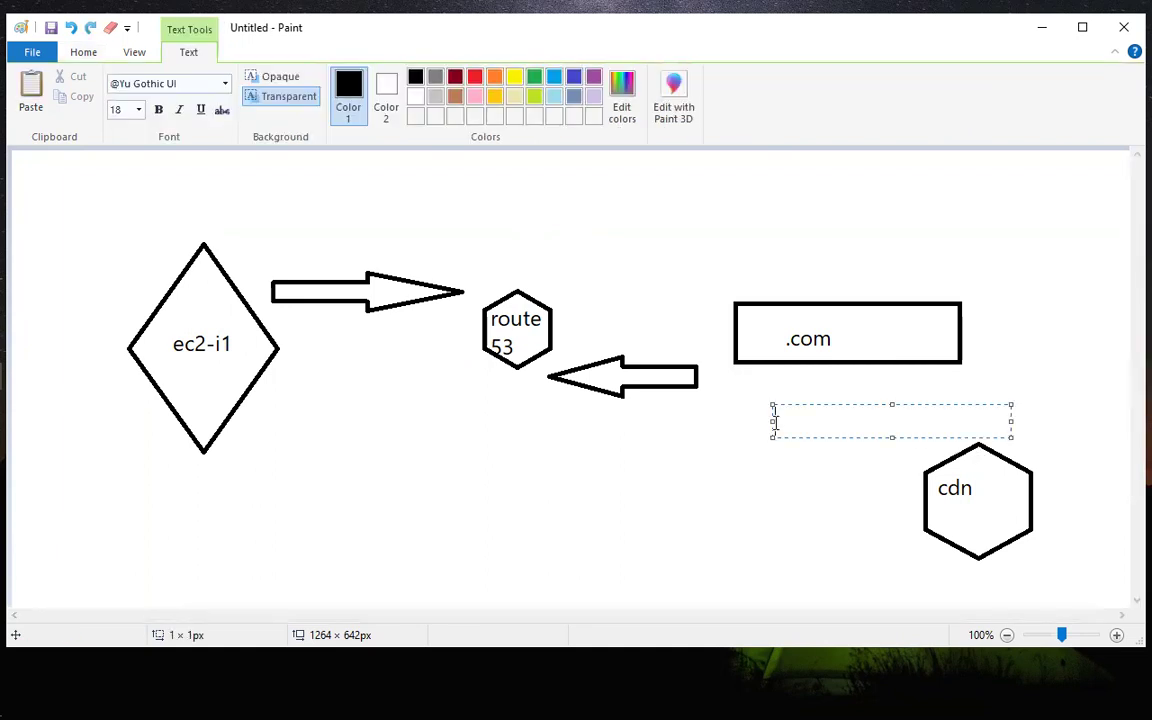
type("z")
left_click(667, 482)
key("ctrl+z")
key("ctrl+z")
key("ctrl+z")
key("ctrl+z")
key("ctrl+z")
key("ctrl+z")
key("ctrl+z")
key("ctrl+z")
key("ctrl+z")
key("ctrl+z")
key("ctrl+z")
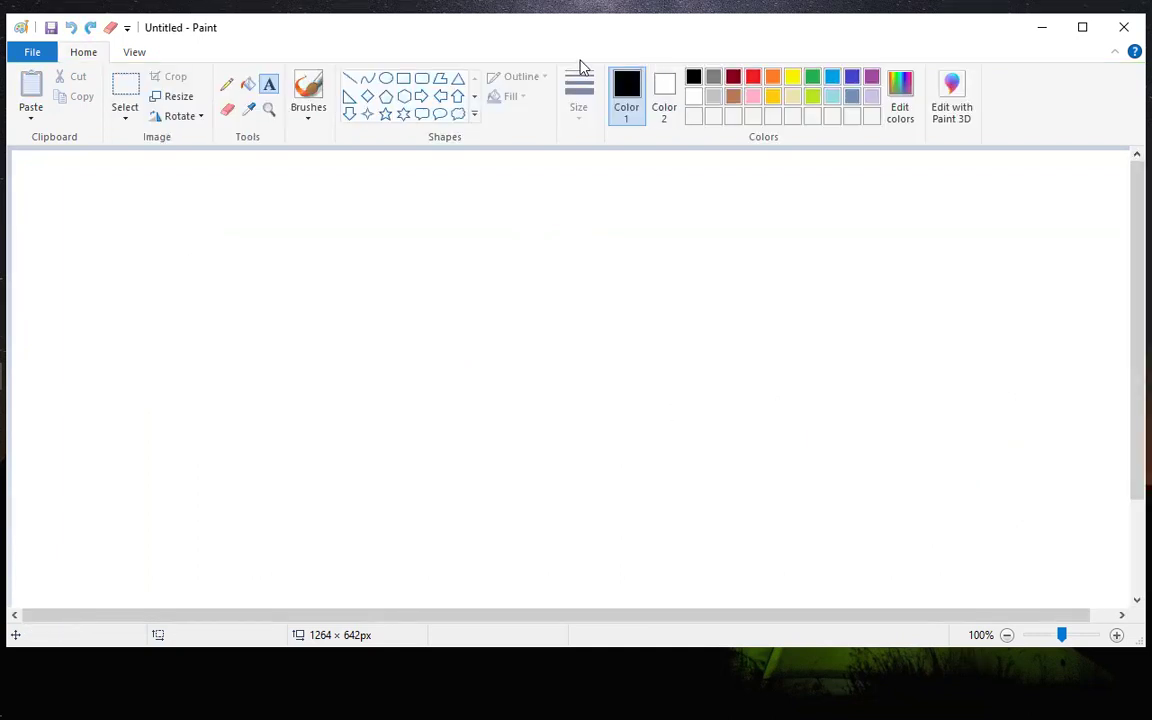
Draw a large rectangle just beyond the canvas centre and a smaller one, about 222 × 129 px, to its right.
left_click(405, 80)
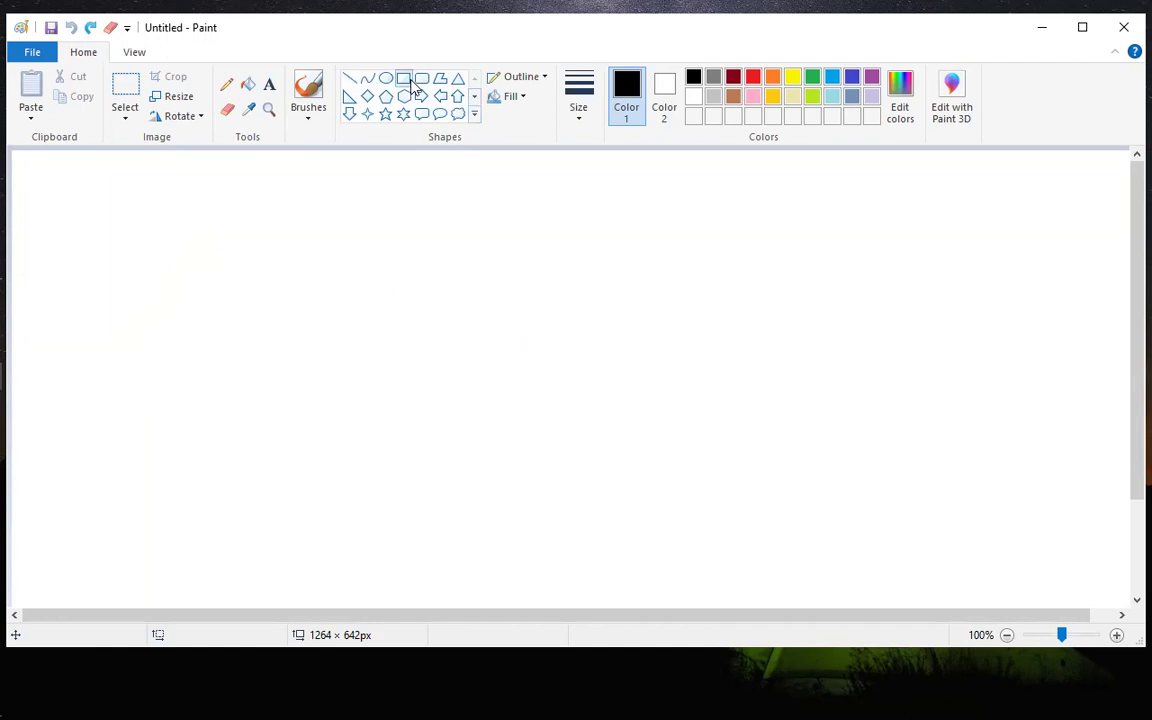
left_click(422, 79)
left_click(403, 79)
left_click_drag(582, 177, 790, 406)
left_click(846, 265)
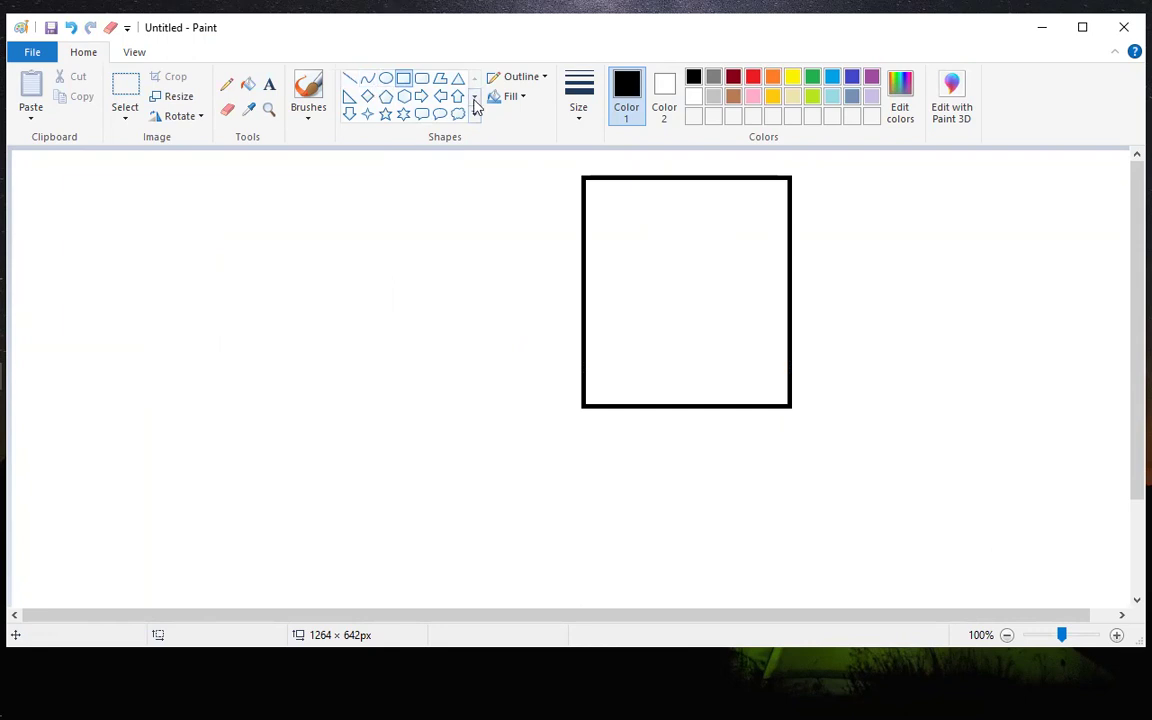
left_click_drag(880, 270, 1080, 386)
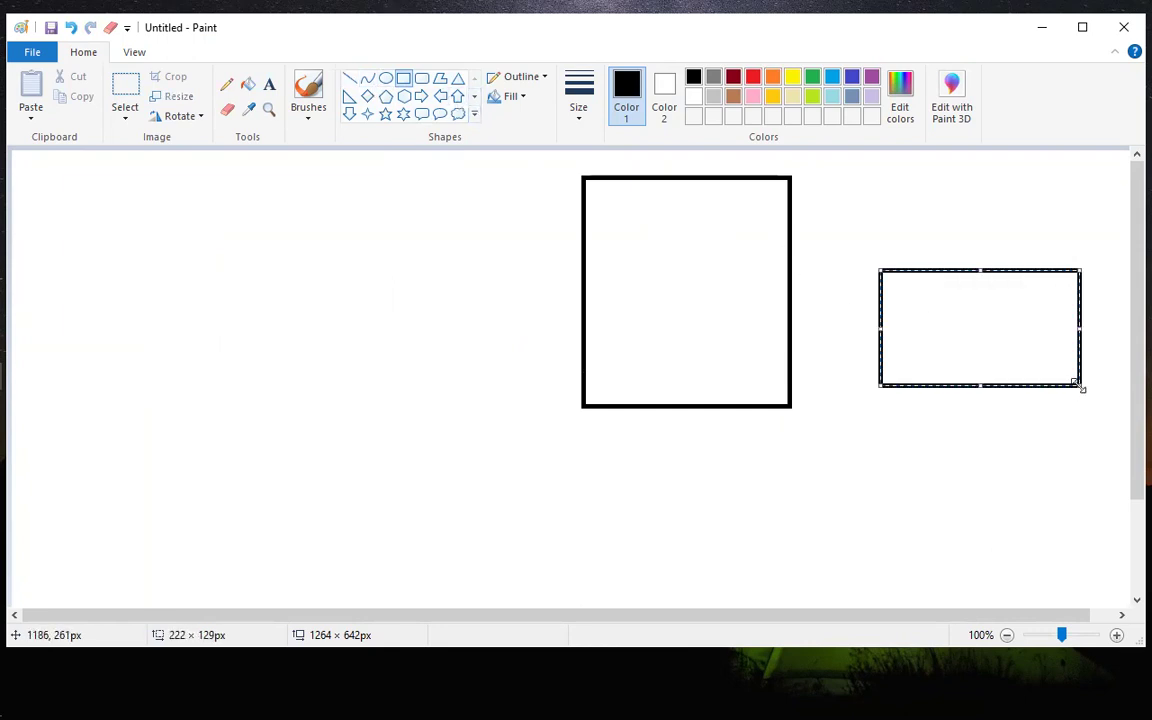
left_click(1039, 451)
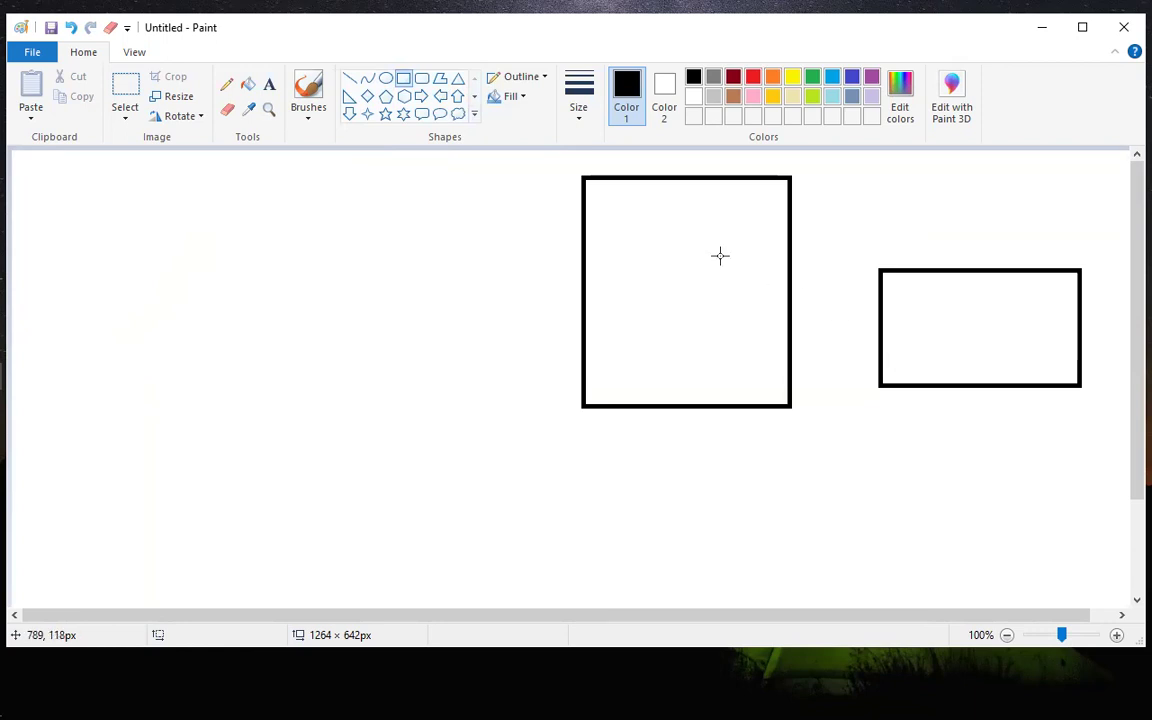
Draw a small upright oval on the left part of the canvas, well apart from the two rectangles.
left_click(385, 78)
mouse_move(160, 216)
left_mouse_down()
mouse_move(216, 314)
mouse_move(245, 325)
left_mouse_up()
left_click(303, 298)
Sketch thin pencil lines from the oval into the large rectangle, within it, on to the small rectangle and back to the oval.
left_click(226, 84)
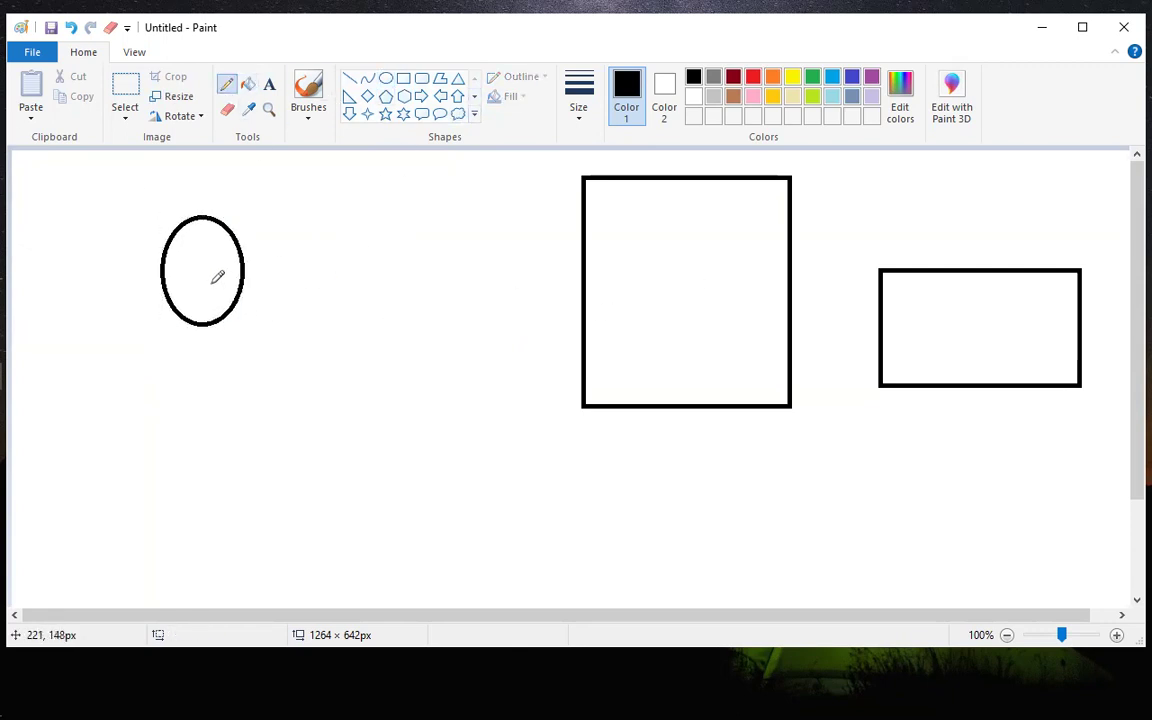
mouse_move(211, 284)
left_mouse_down()
mouse_move(451, 249)
mouse_move(577, 274)
mouse_move(599, 308)
left_mouse_up()
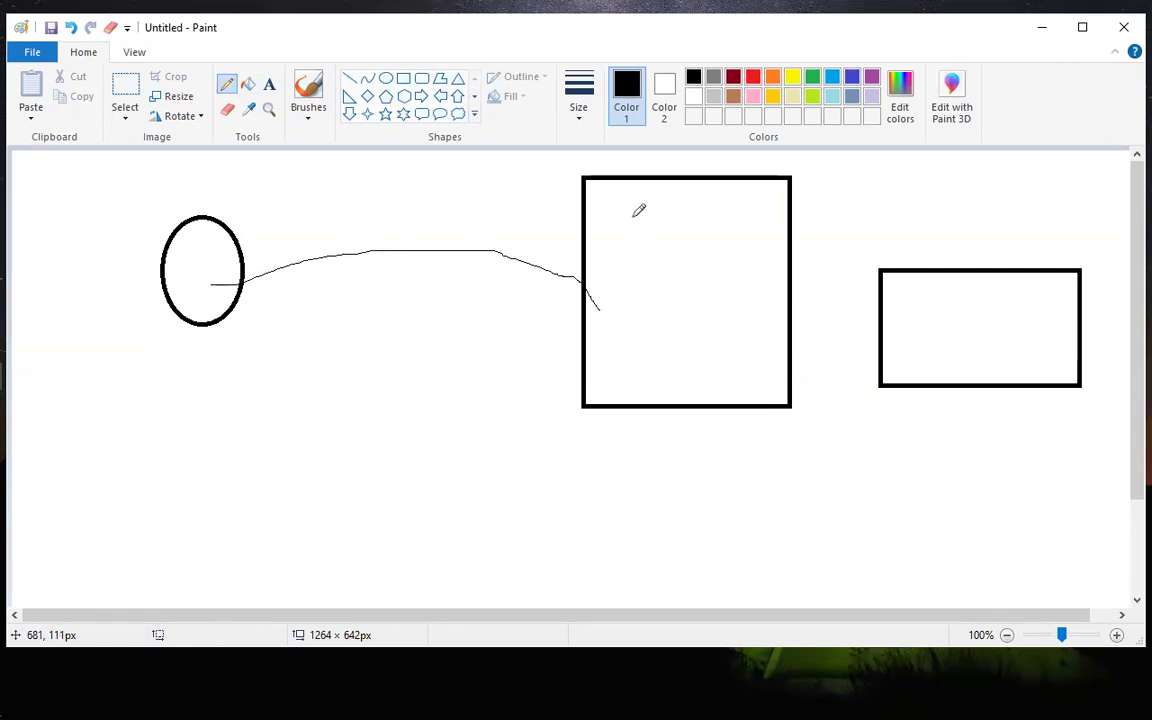
mouse_move(604, 196)
left_mouse_down()
mouse_move(641, 200)
mouse_move(660, 351)
left_mouse_up()
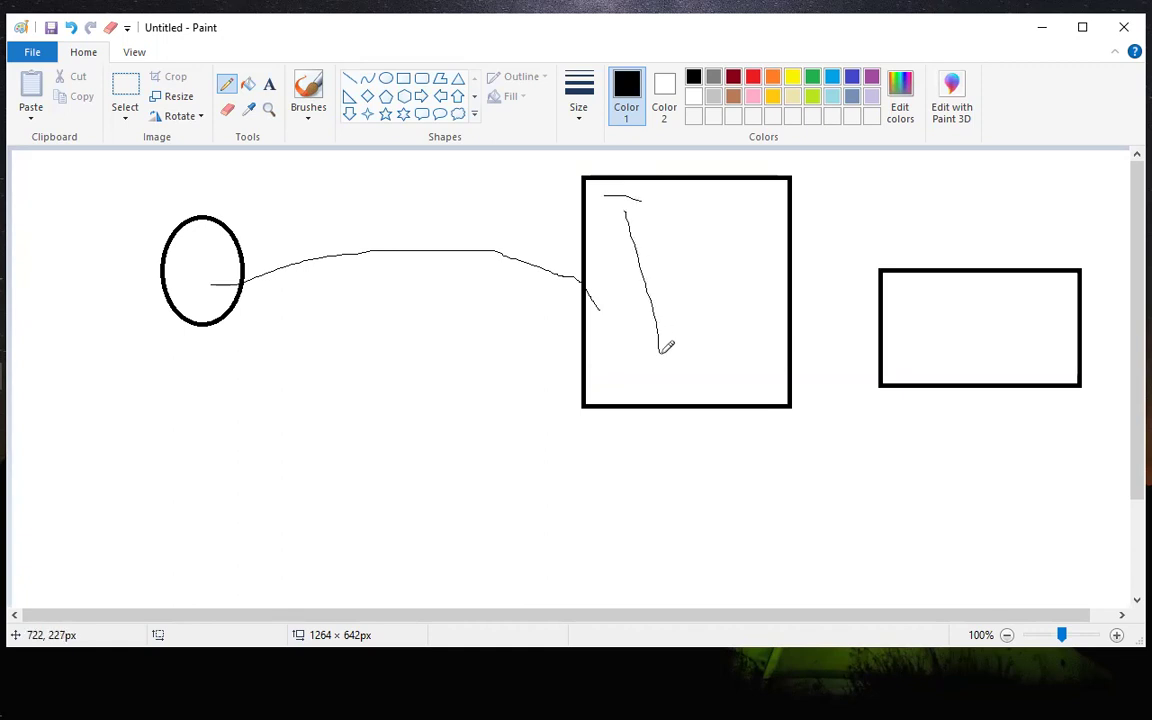
mouse_move(763, 365)
left_mouse_down()
mouse_move(815, 348)
mouse_move(904, 345)
mouse_move(840, 392)
mouse_move(742, 368)
left_mouse_up()
mouse_move(596, 319)
left_mouse_down()
mouse_move(506, 332)
mouse_move(219, 262)
left_mouse_up()
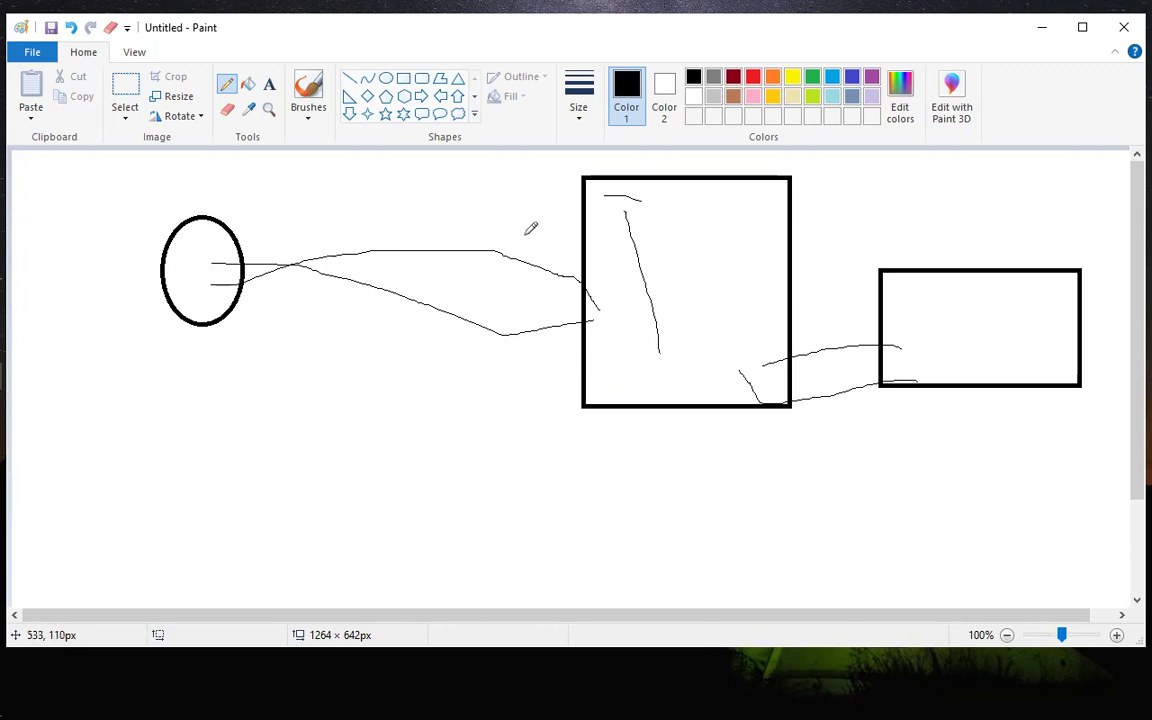
Draw a red diamond outline, about 114 × 281 px, across the lines between the oval and the large rectangle.
left_click(367, 96)
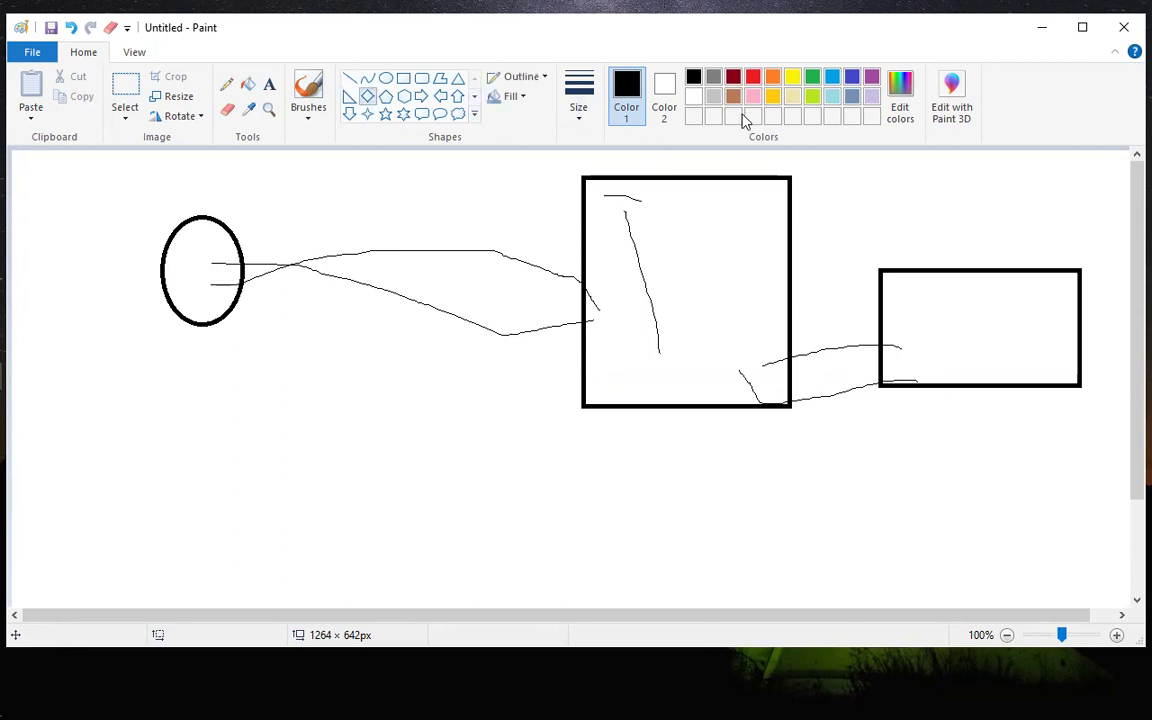
left_click(753, 78)
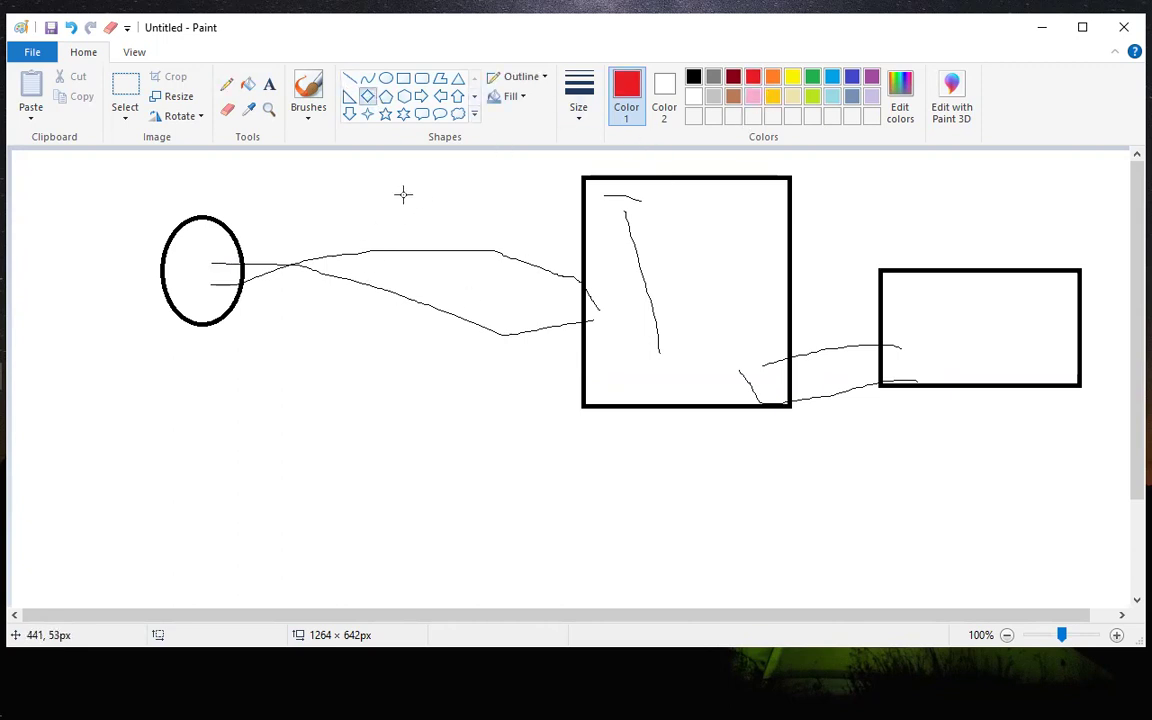
mouse_move(392, 185)
left_mouse_down()
mouse_move(449, 405)
mouse_move(496, 437)
left_mouse_up()
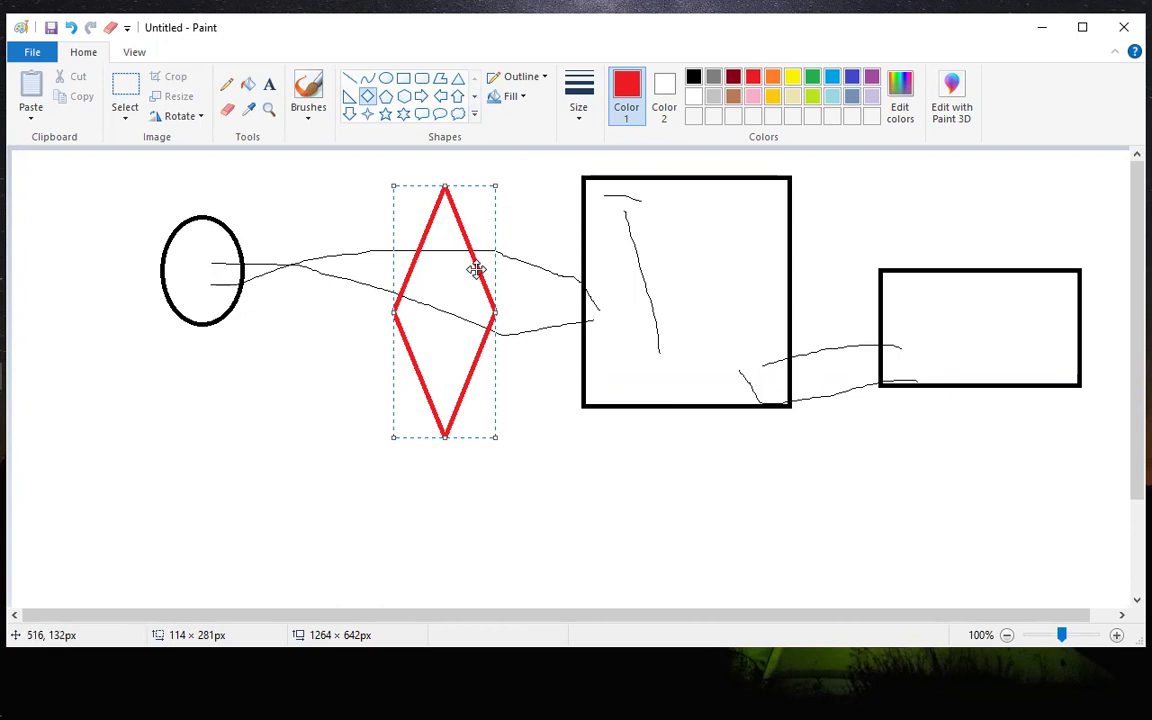
left_click(545, 233)
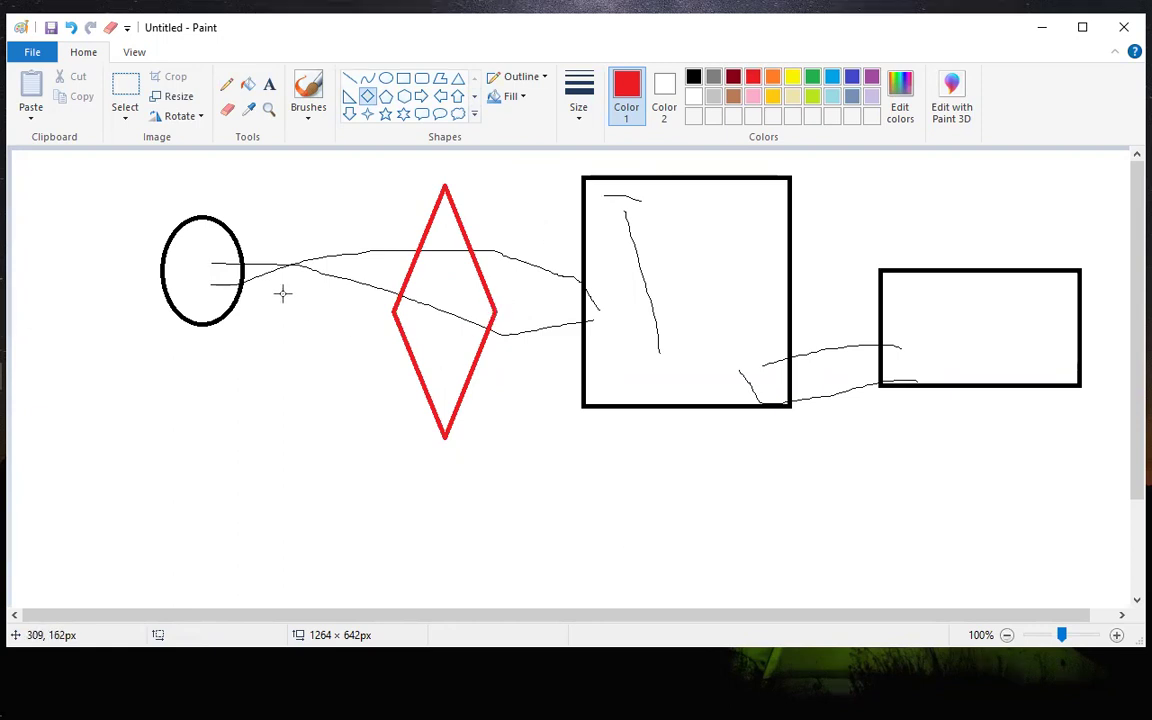
Sketch thin red pencil lines from the oval through the diamond to the large rectangle and back, and loop around the link between the two rectangles.
left_click(227, 87)
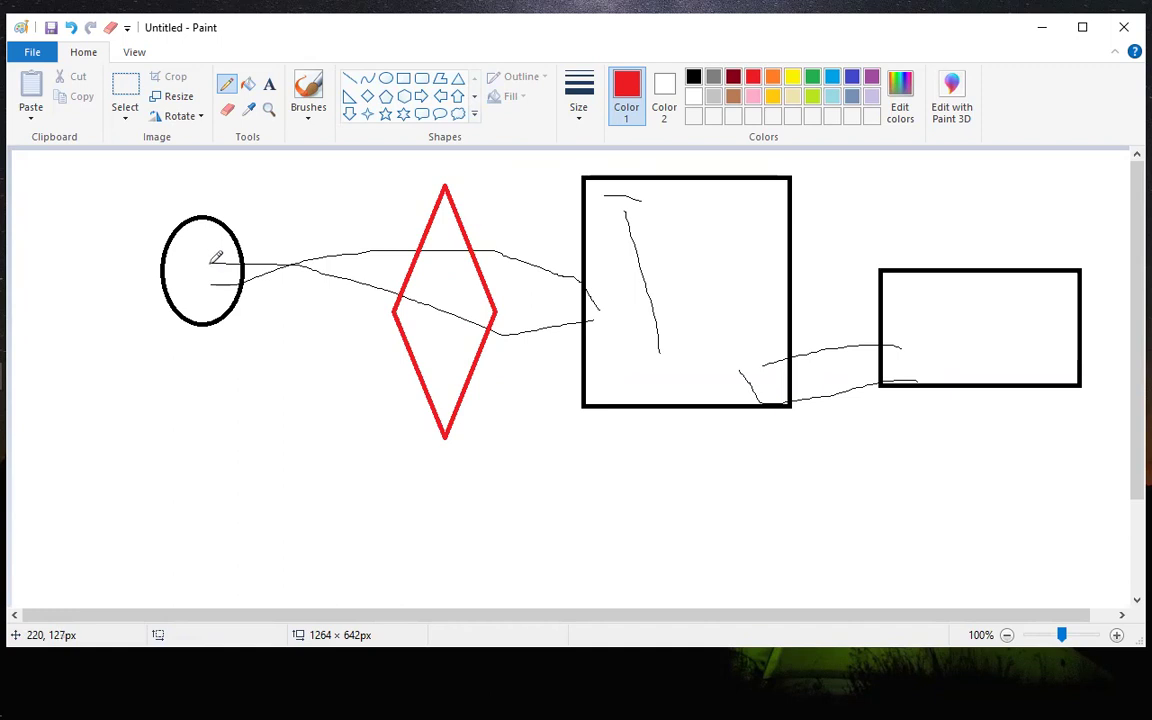
mouse_move(210, 267)
left_mouse_down()
mouse_move(305, 240)
mouse_move(427, 300)
left_mouse_up()
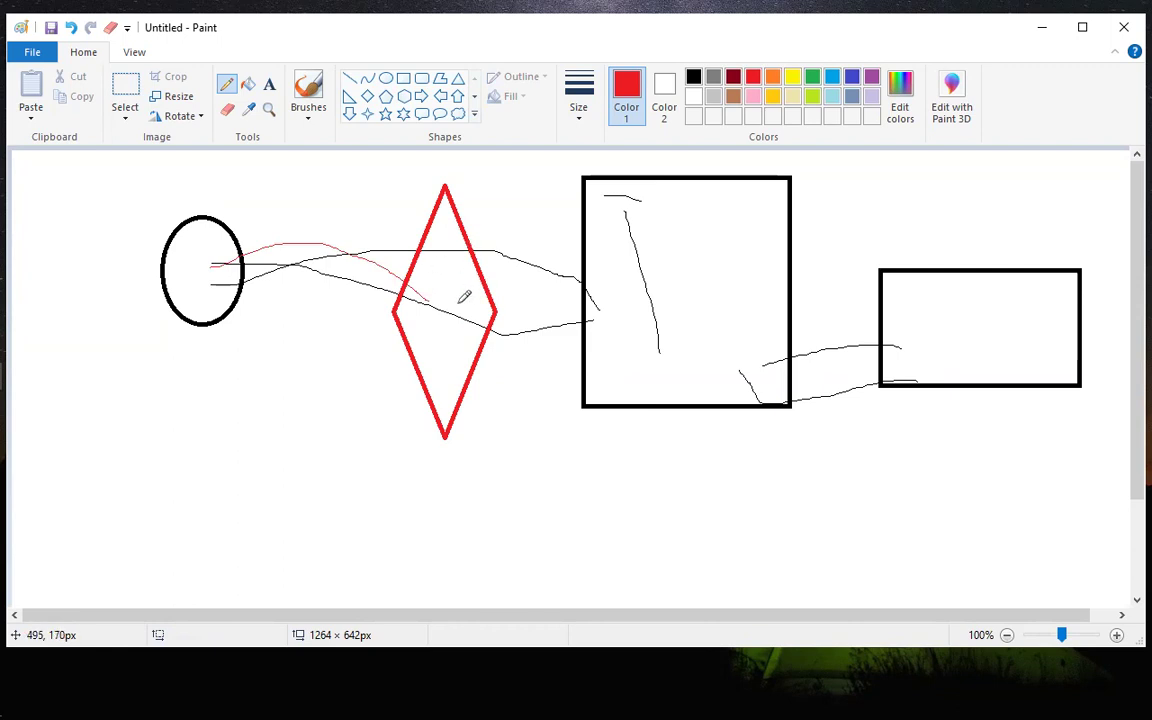
mouse_move(475, 303)
left_mouse_down()
mouse_move(612, 304)
mouse_move(592, 333)
mouse_move(438, 349)
mouse_move(324, 322)
mouse_move(218, 262)
left_mouse_up()
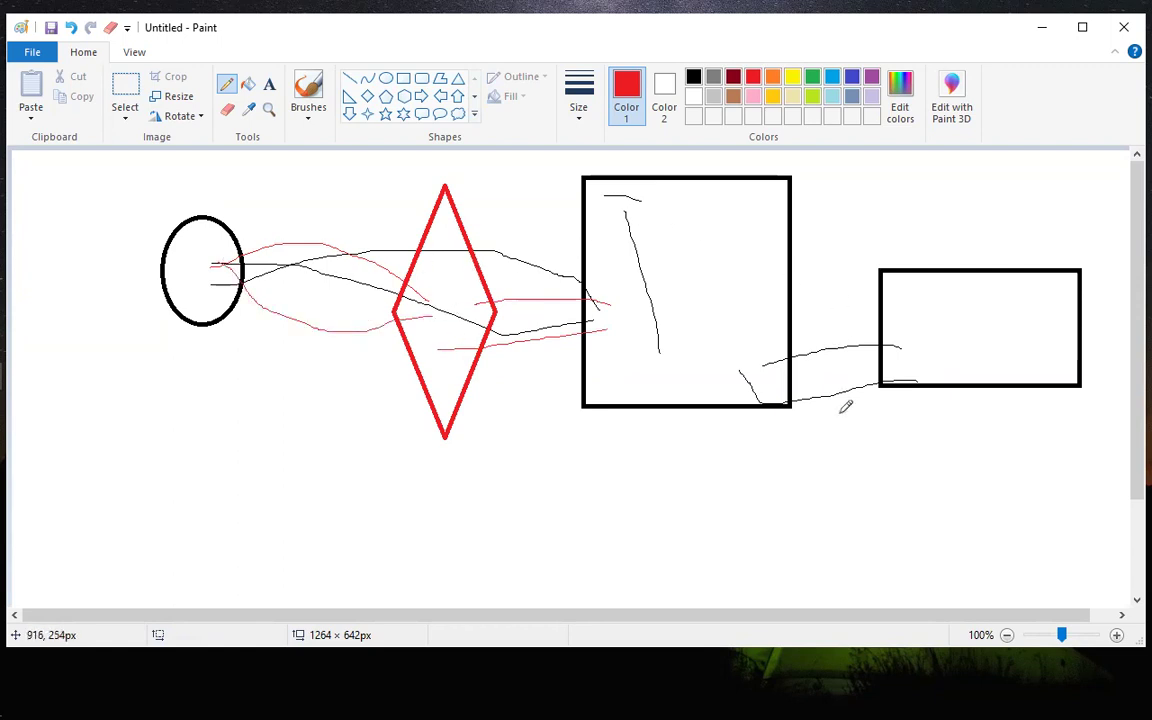
mouse_move(944, 370)
left_mouse_down()
mouse_move(876, 266)
mouse_move(726, 336)
mouse_move(860, 505)
mouse_move(950, 322)
left_mouse_up()
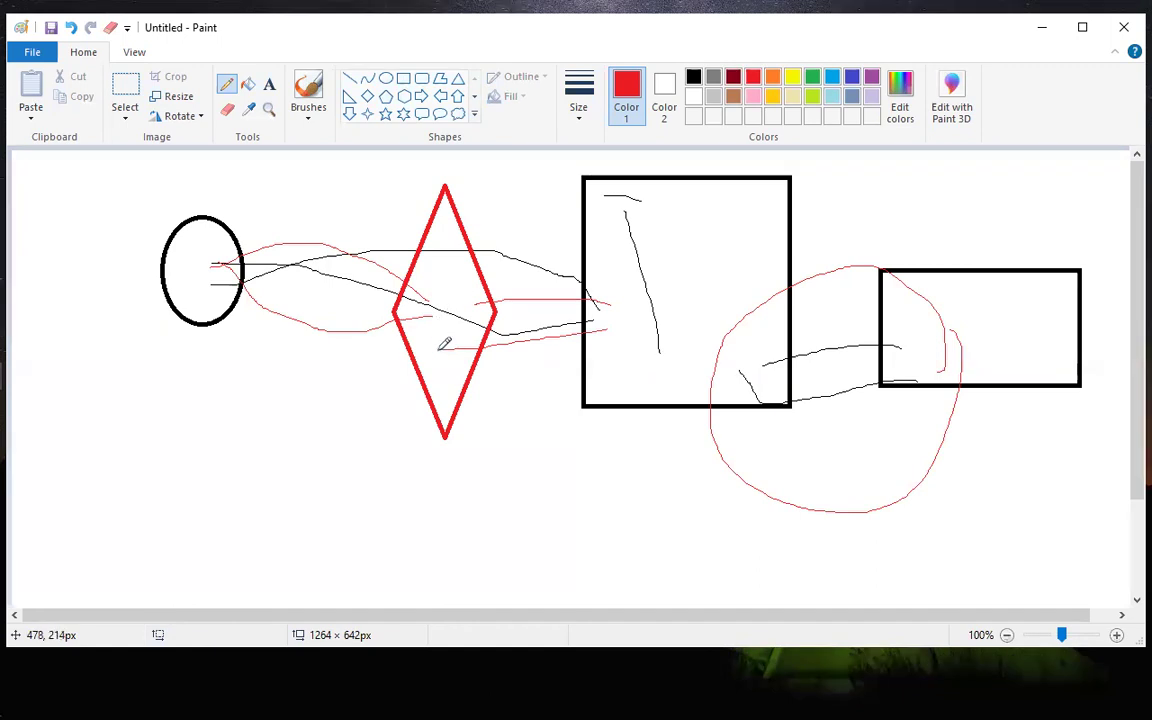
left_click_drag(440, 384, 448, 430)
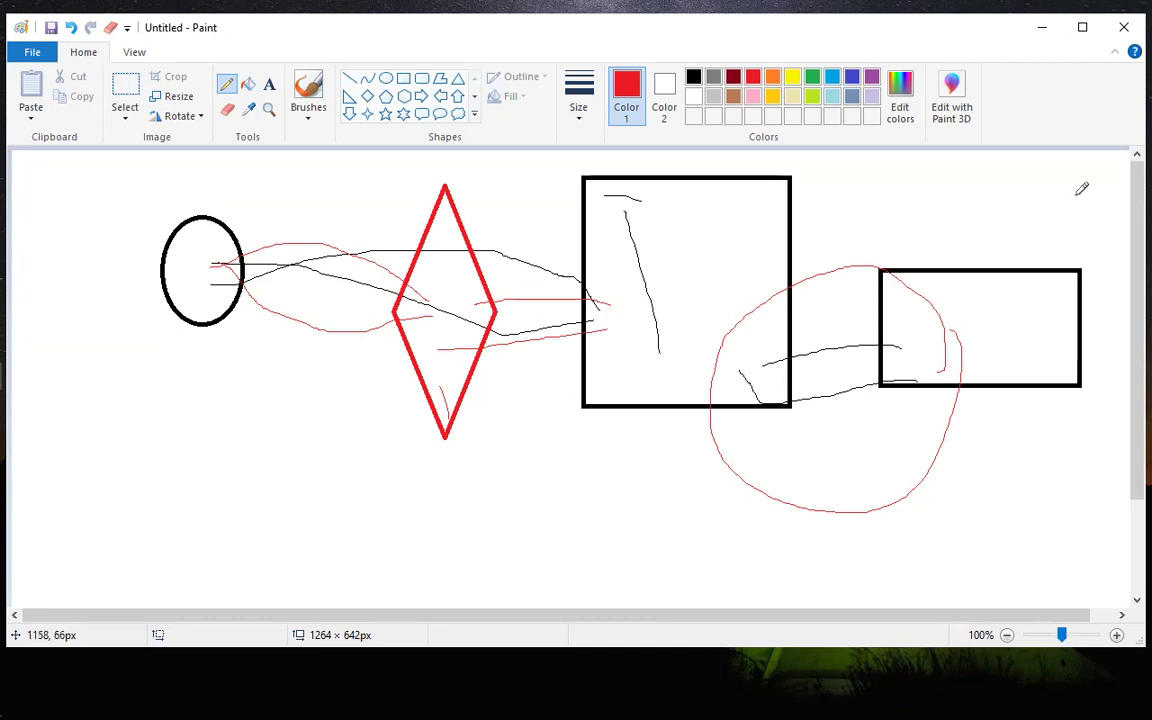
Minimize Paint and switch to Edge, bringing up the EC2 Instances page.
left_click(1043, 31)
mouse_move(3, 321)
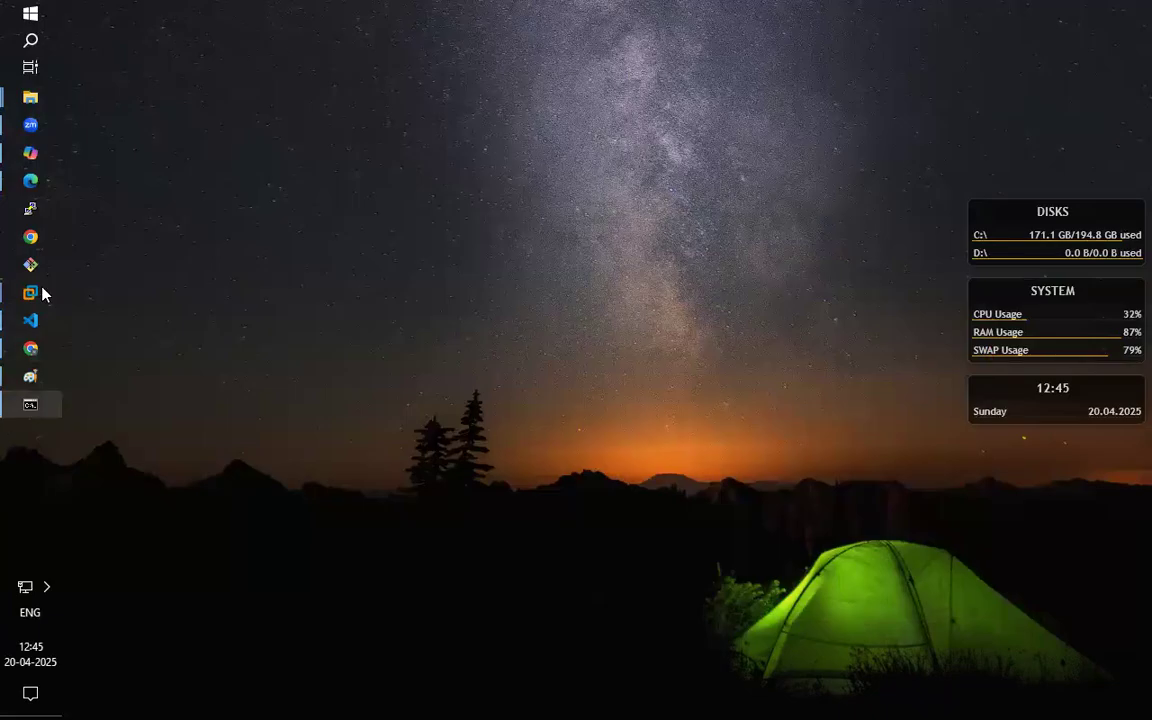
left_click(36, 181)
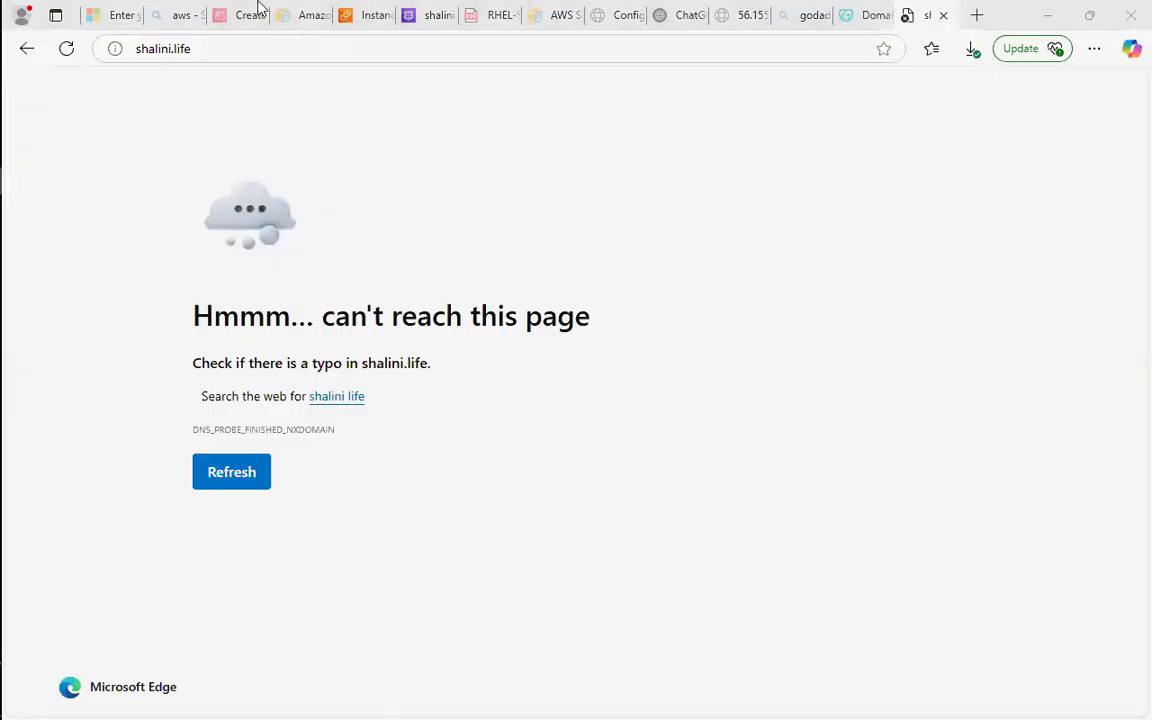
left_click(532, 167)
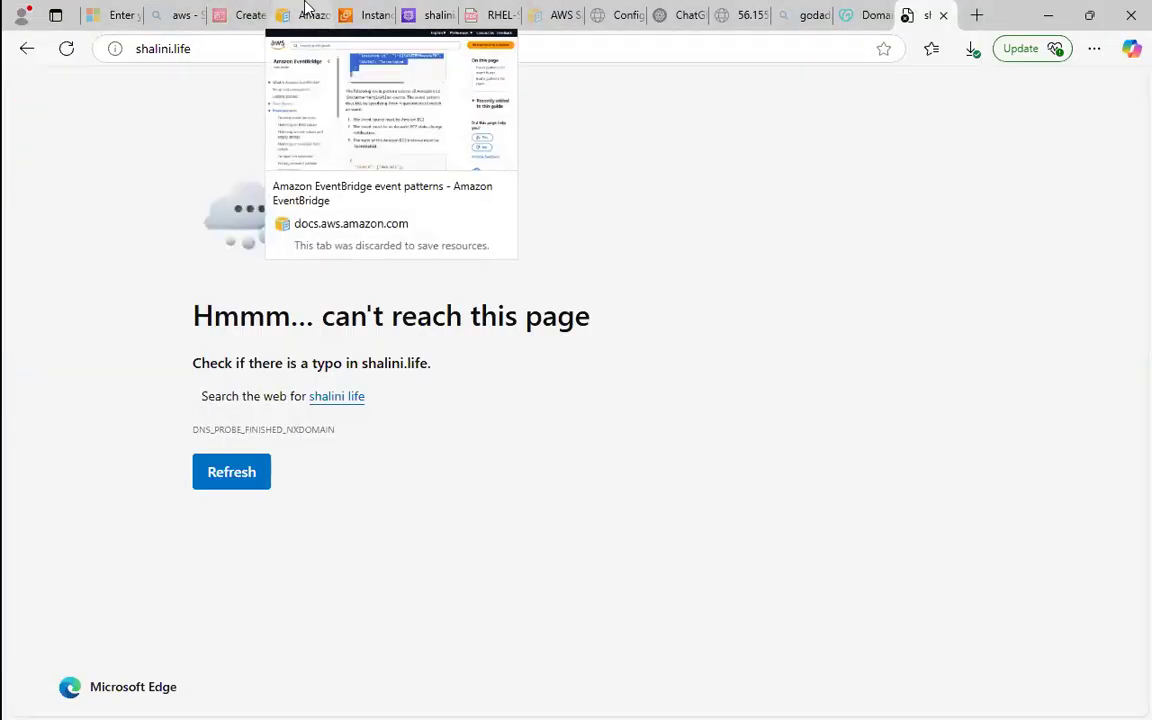
left_click(365, 14)
left_click_drag(405, 315, 440, 249)
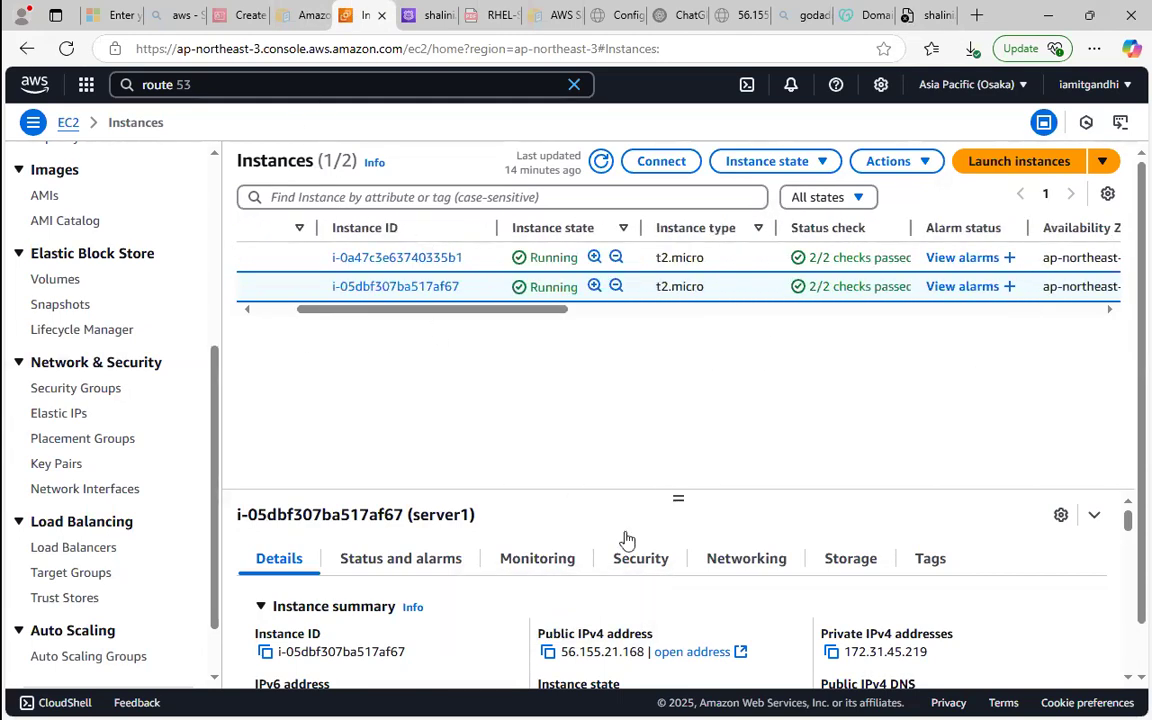
Replace the "route 53" query in the AWS console search with "cloudf" and open the CloudFront service.
left_click(364, 87)
key("BackSpace")
key("BackSpace")
key("BackSpace")
key("BackSpace")
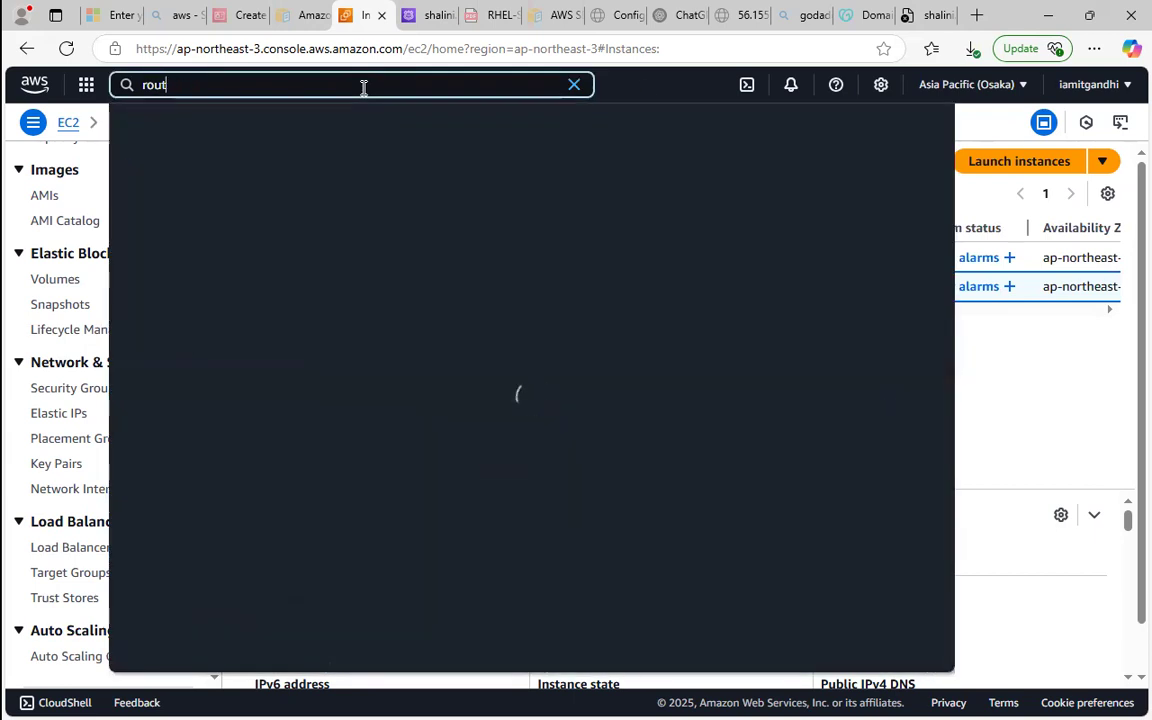
key("BackSpace")
key("BackSpace")
key("BackSpace")
key("BackSpace")
type("cloud WAN")
key("BackSpace")
key("BackSpace")
key("BackSpace")
key("BackSpace")
type("formation")
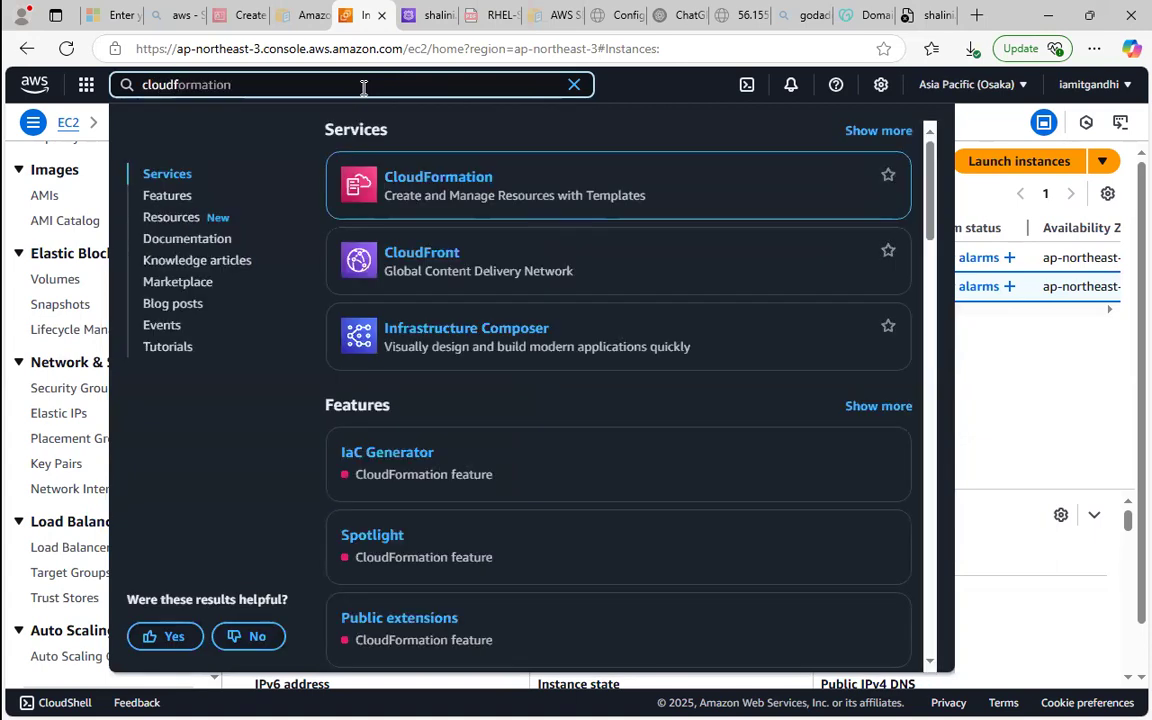
left_click(403, 262)
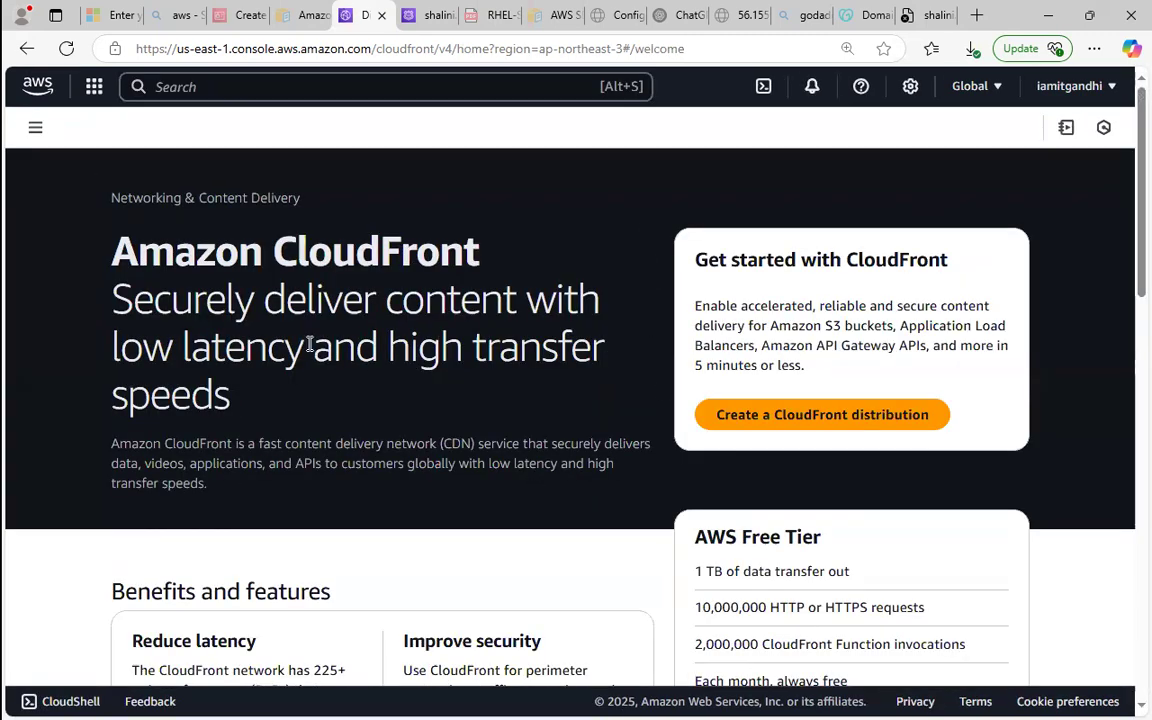
Review the CloudFront welcome page's service description, benefits and features, AWS Free Tier allowances and US pricing.
left_click_drag(193, 300, 530, 350)
left_click(440, 337)
scroll(1125, 290, "down", 3)
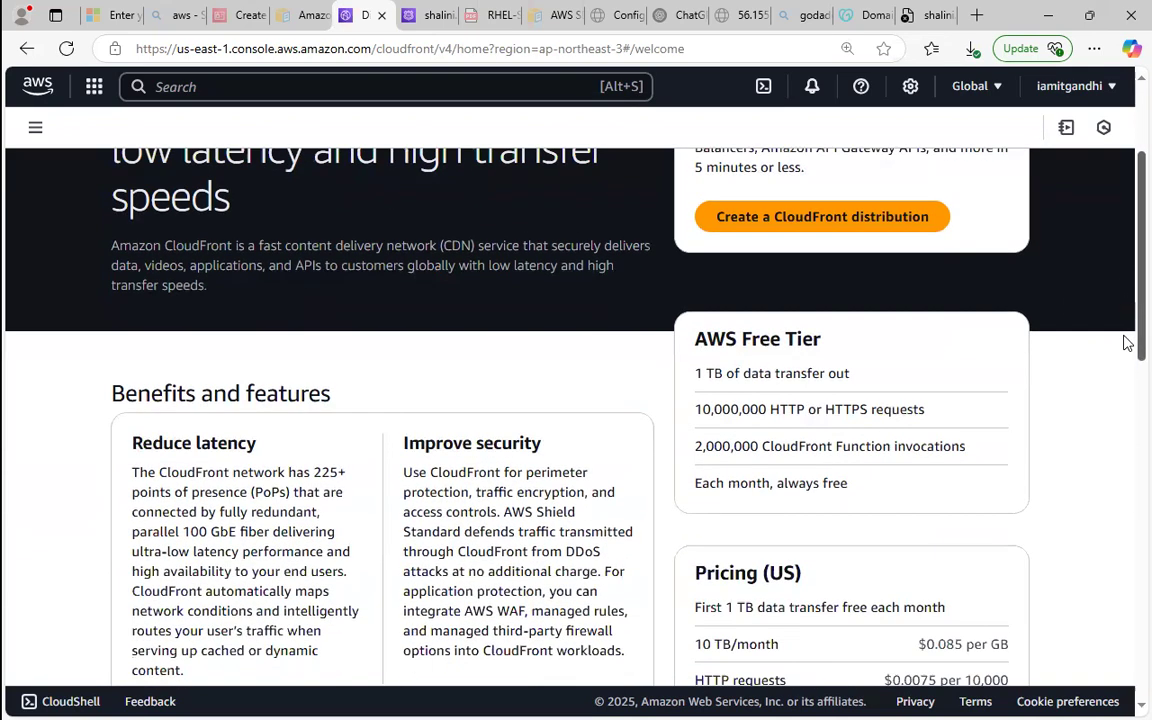
scroll(1127, 343, "down", 2)
left_click_drag(1109, 390, 1109, 383)
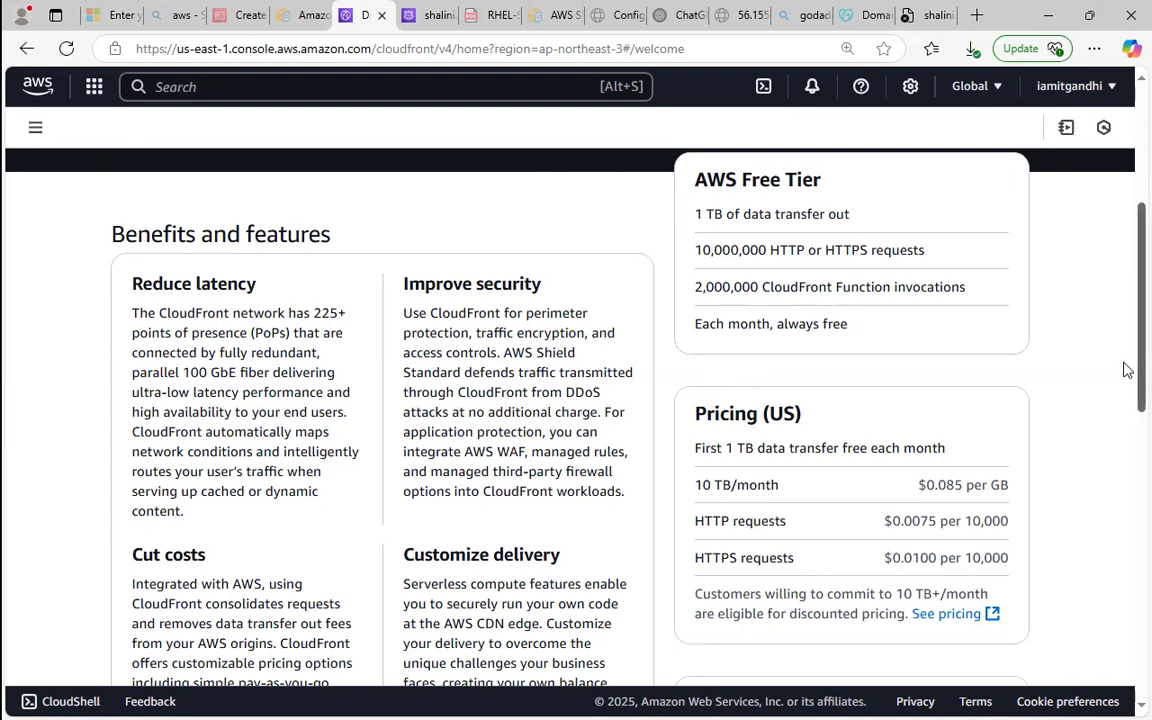
Return to the top of the CloudFront page, minimize Edge and switch to the Paint diagram.
scroll(1127, 370, "up", 5)
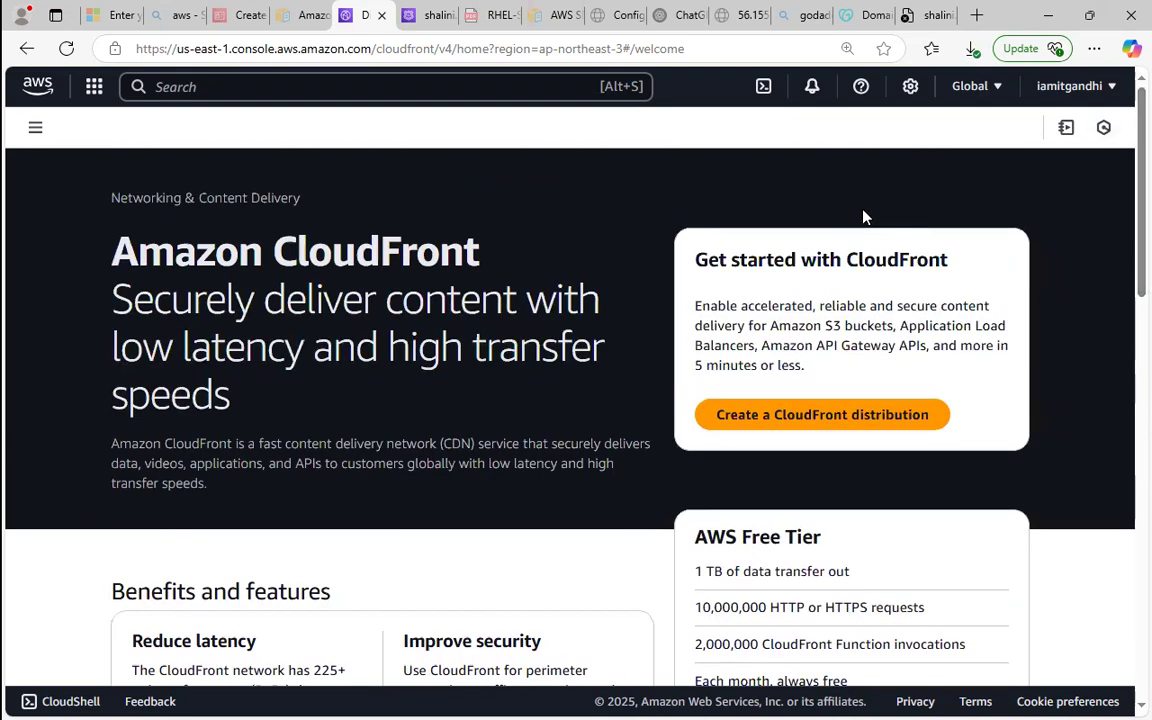
left_click(1046, 17)
mouse_move(3, 288)
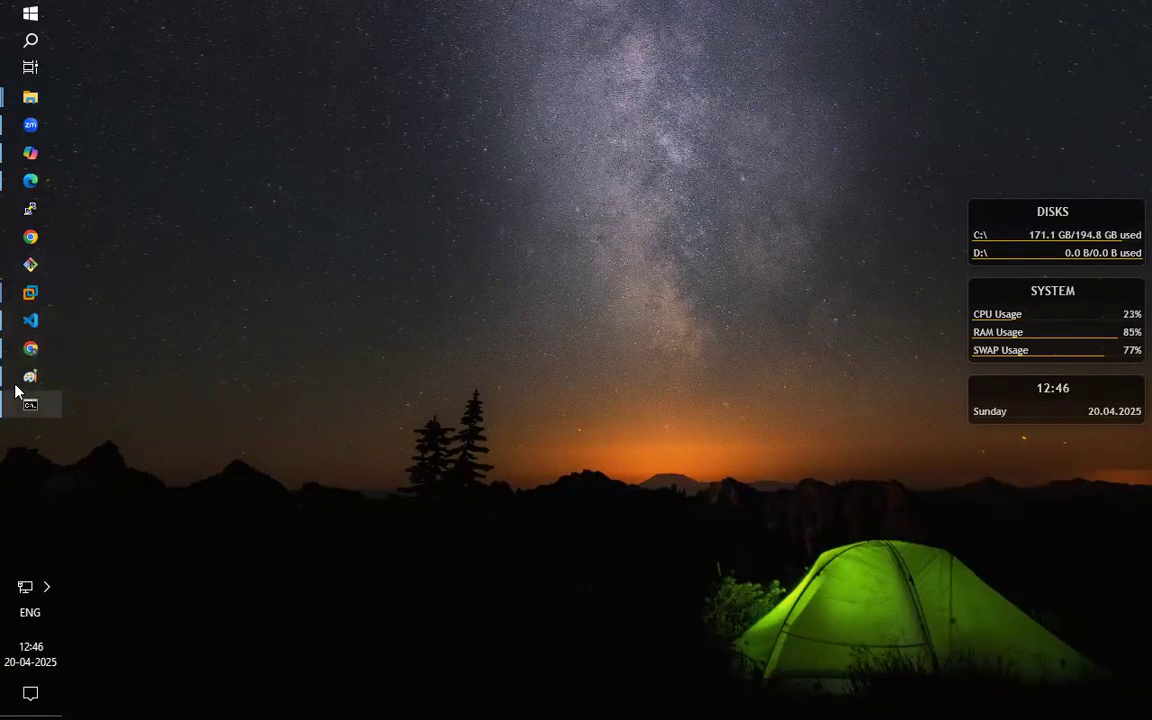
left_click(13, 384)
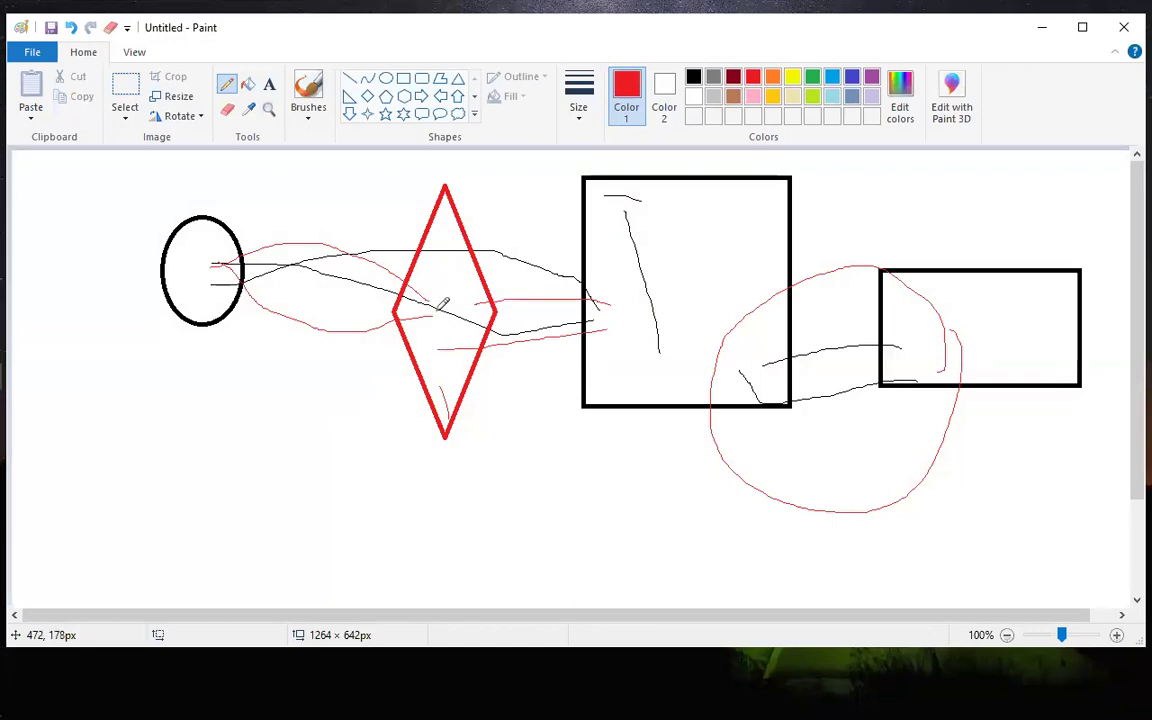
Loop the large rectangle in red pencil and undo back to only the oval and the two rectangles.
mouse_move(598, 154)
left_mouse_down()
mouse_move(843, 265)
mouse_move(702, 452)
mouse_move(527, 319)
mouse_move(519, 279)
left_mouse_up()
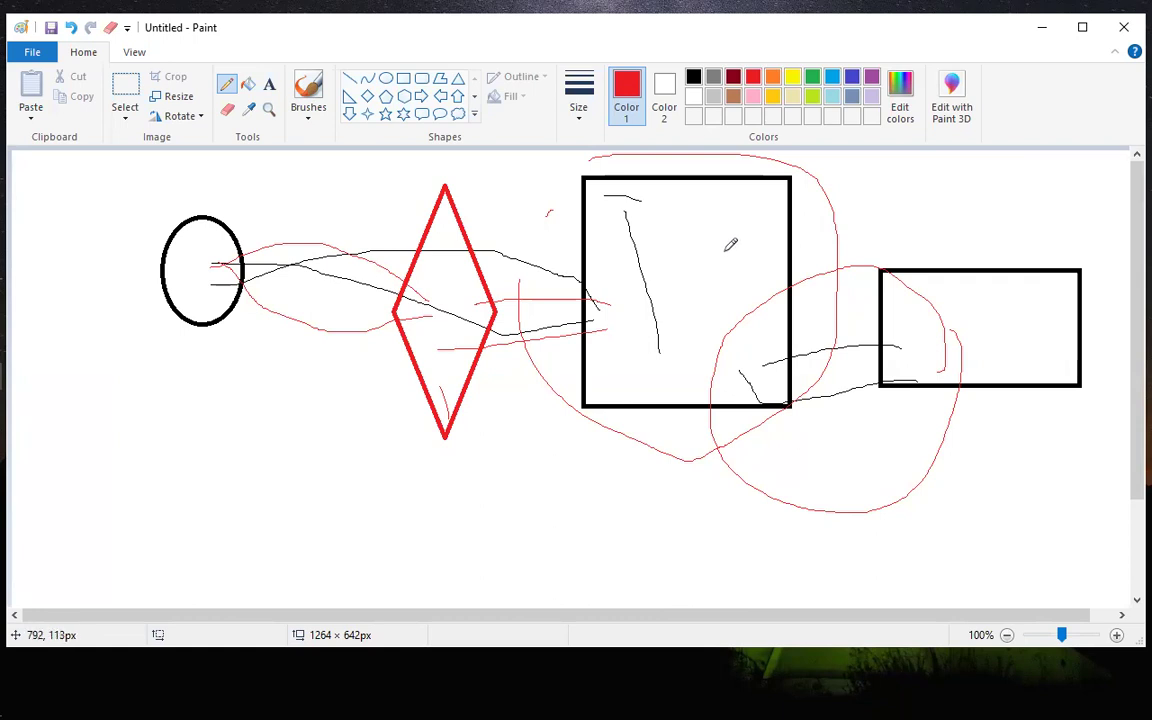
key("ctrl+z")
key("ctrl+z")
key("ctrl+z")
key("ctrl+z")
key("ctrl+z")
key("ctrl+z")
key("ctrl+z")
key("ctrl+z")
key("ctrl+z")
key("ctrl+z")
key("ctrl+z")
key("ctrl+z")
key("ctrl+z")
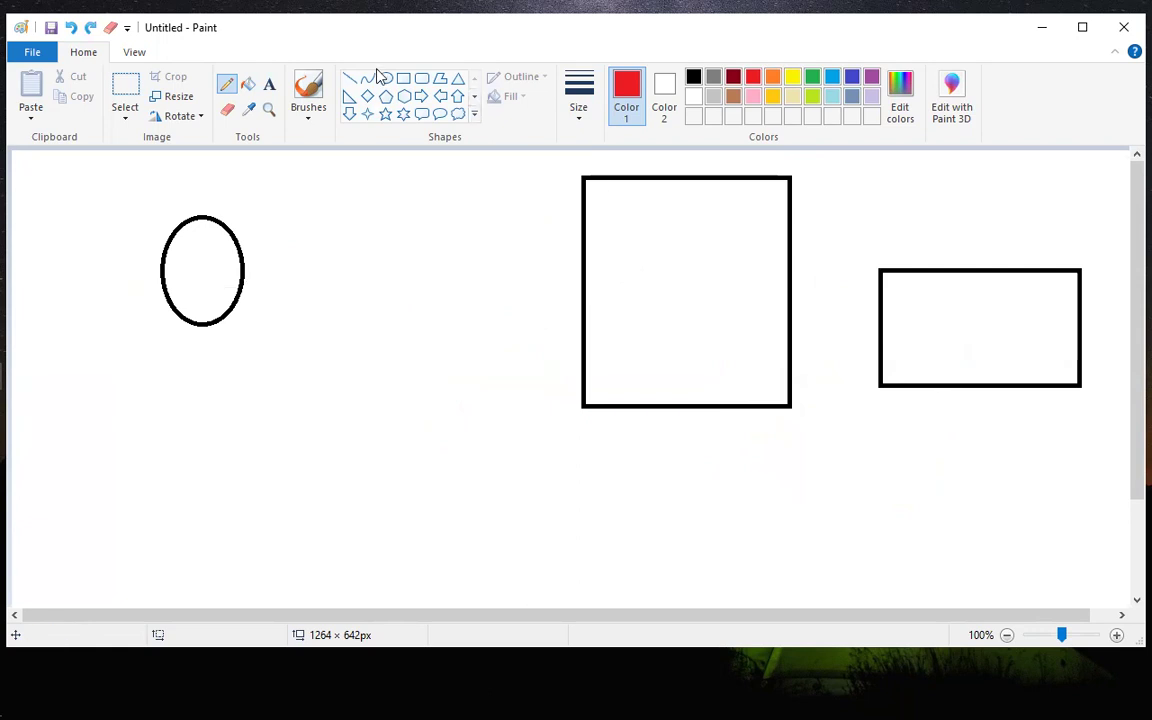
Draw a tall red diamond between the oval and large rectangle, plus a short red pencil stroke near the rectangle's lower edge.
left_click(367, 96)
mouse_move(393, 182)
left_mouse_down()
mouse_move(455, 458)
mouse_move(494, 481)
mouse_move(495, 468)
left_mouse_up()
left_click_drag(527, 308, 535, 311)
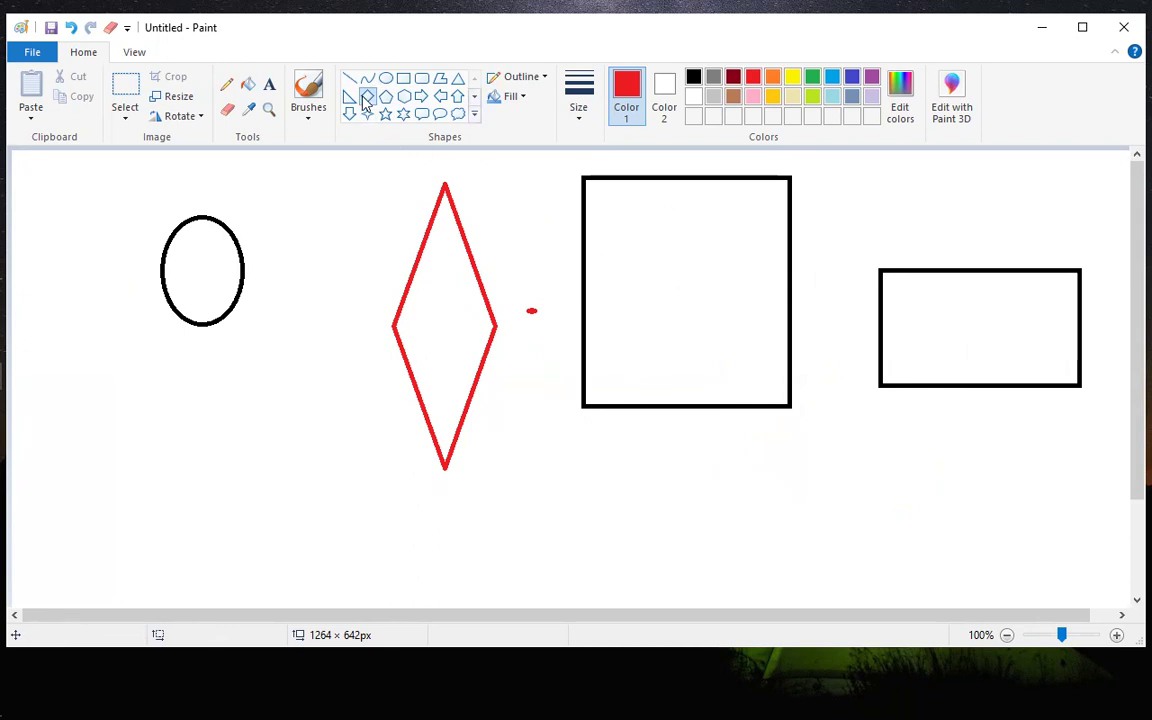
left_click(226, 84)
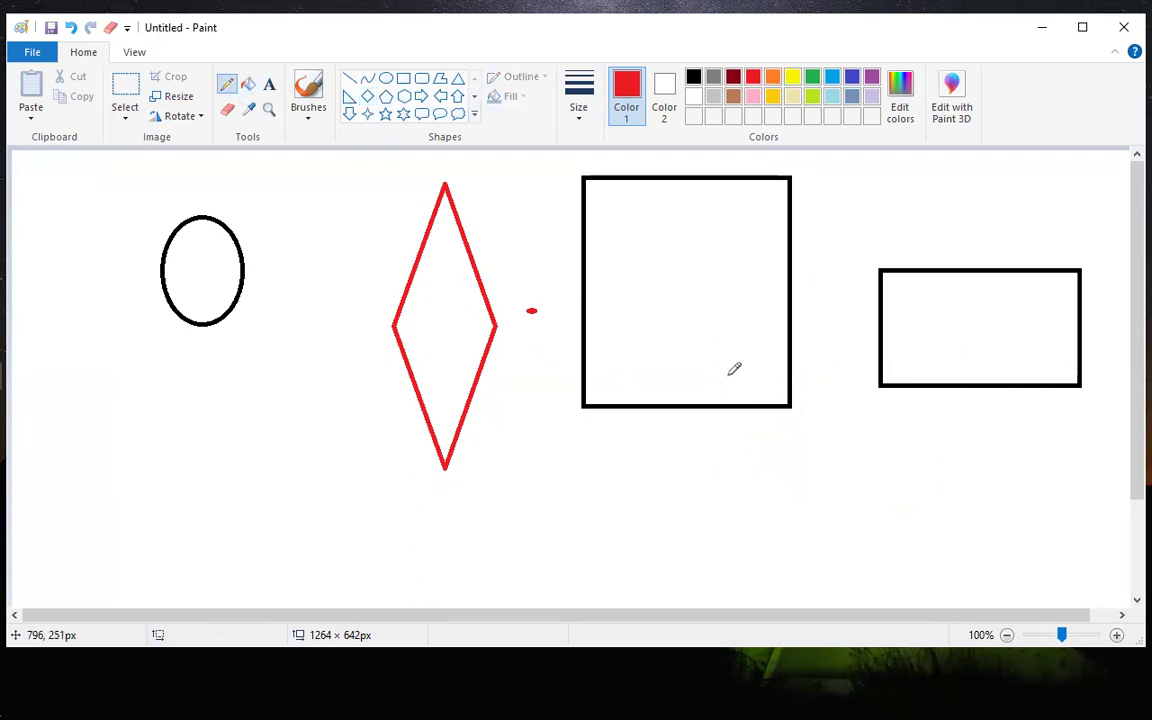
left_click_drag(724, 366, 724, 385)
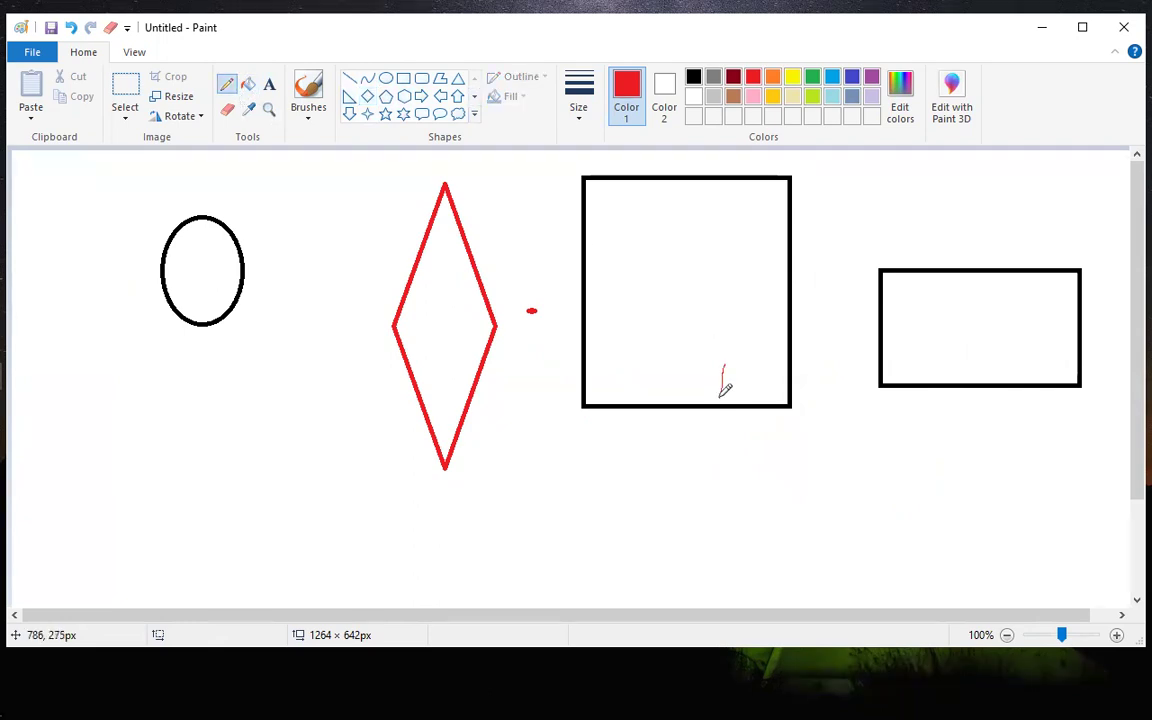
Draw a tall red hexagon of about 109 × 407 px between the diamond and the large rectangle, and minimize Paint.
left_click(403, 96)
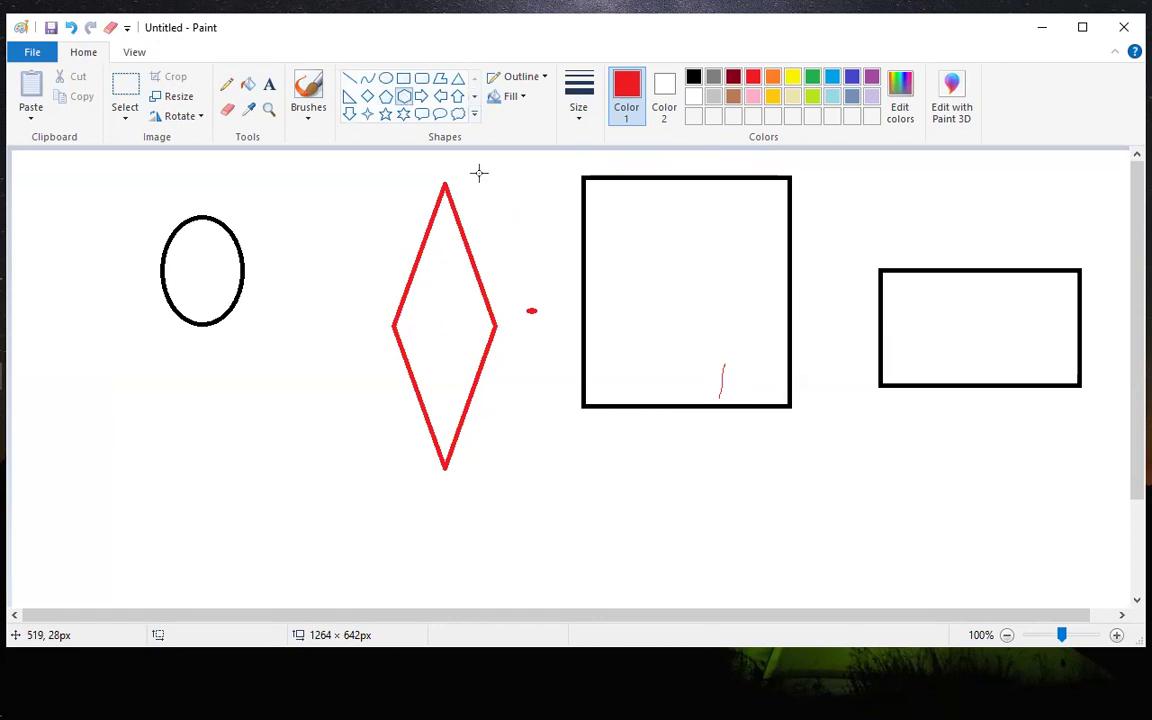
mouse_move(480, 166)
left_mouse_down()
mouse_move(501, 197)
mouse_move(517, 429)
mouse_move(578, 532)
left_mouse_up()
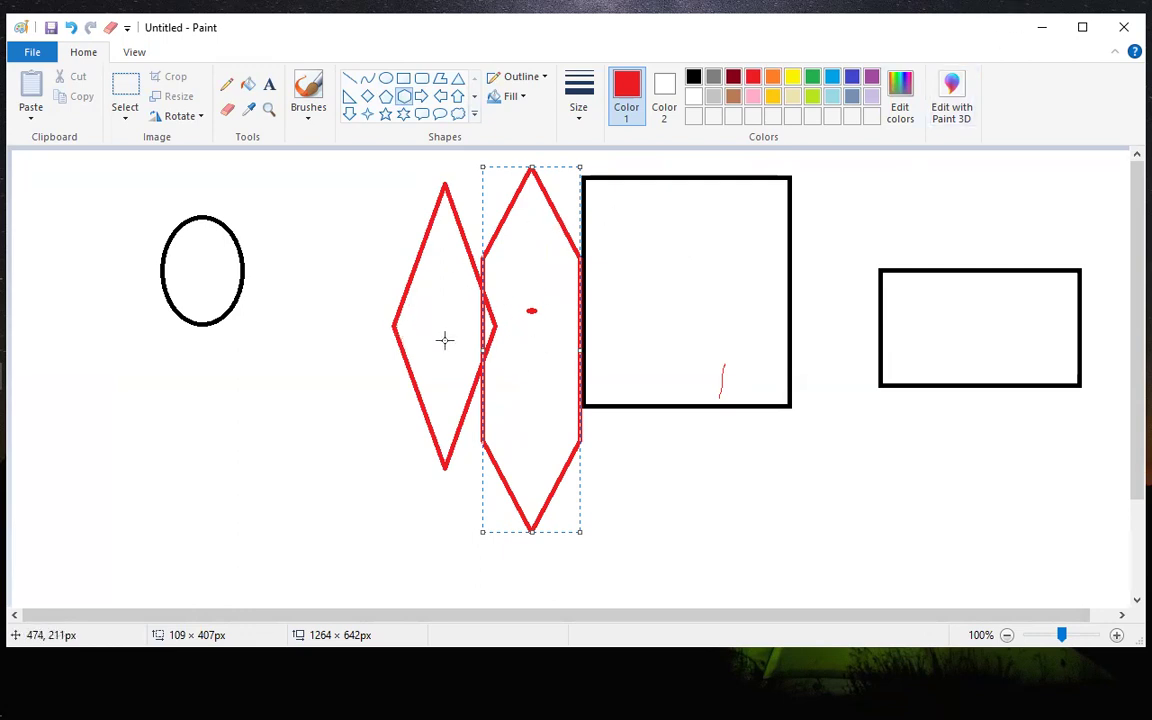
left_click(1042, 28)
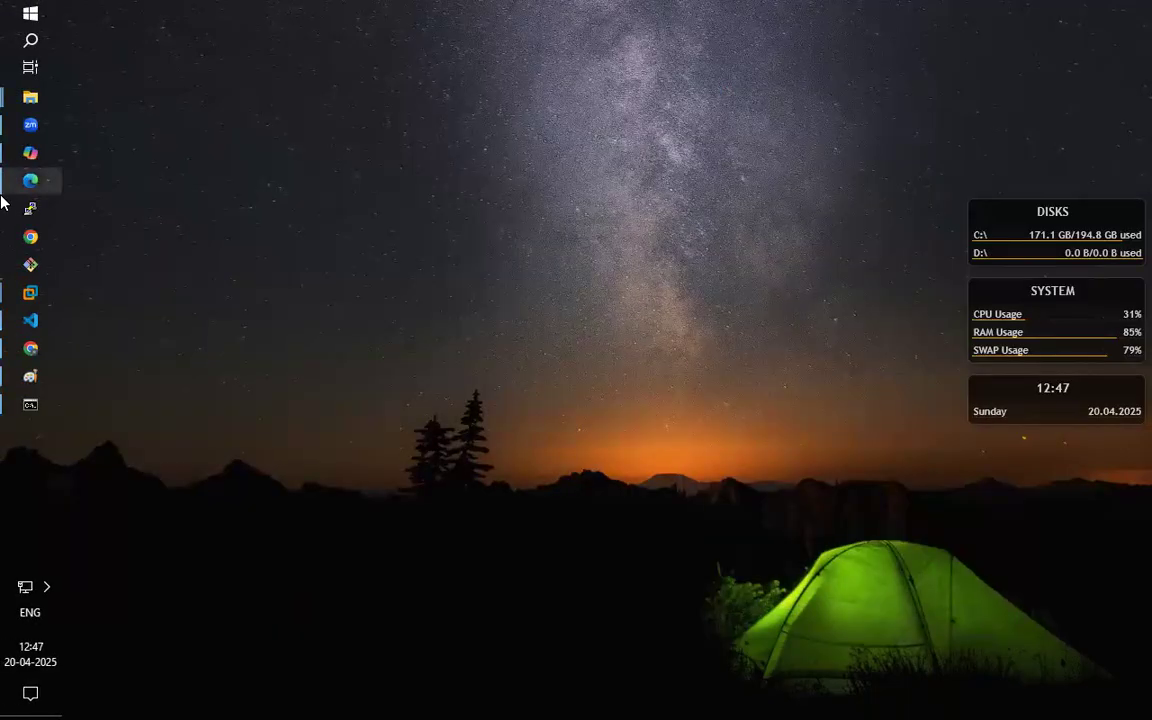
Switch to Edge to glance at the CloudFront welcome page and return to the desktop.
mouse_move(7, 186)
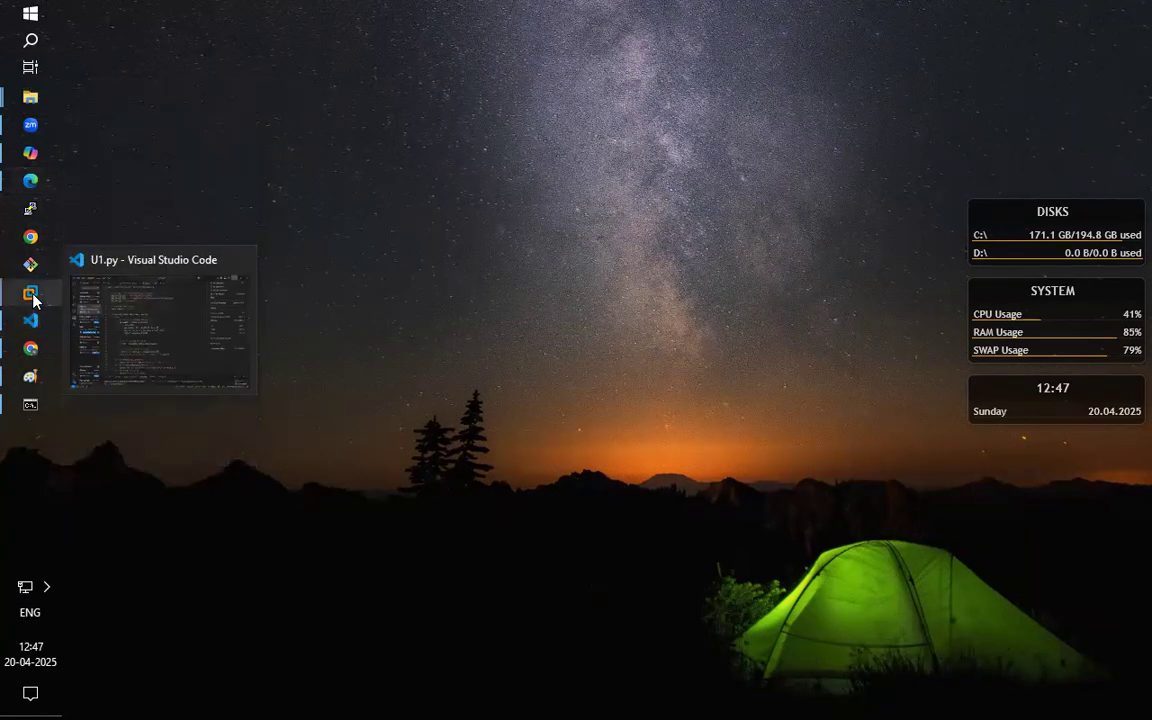
mouse_move(33, 298)
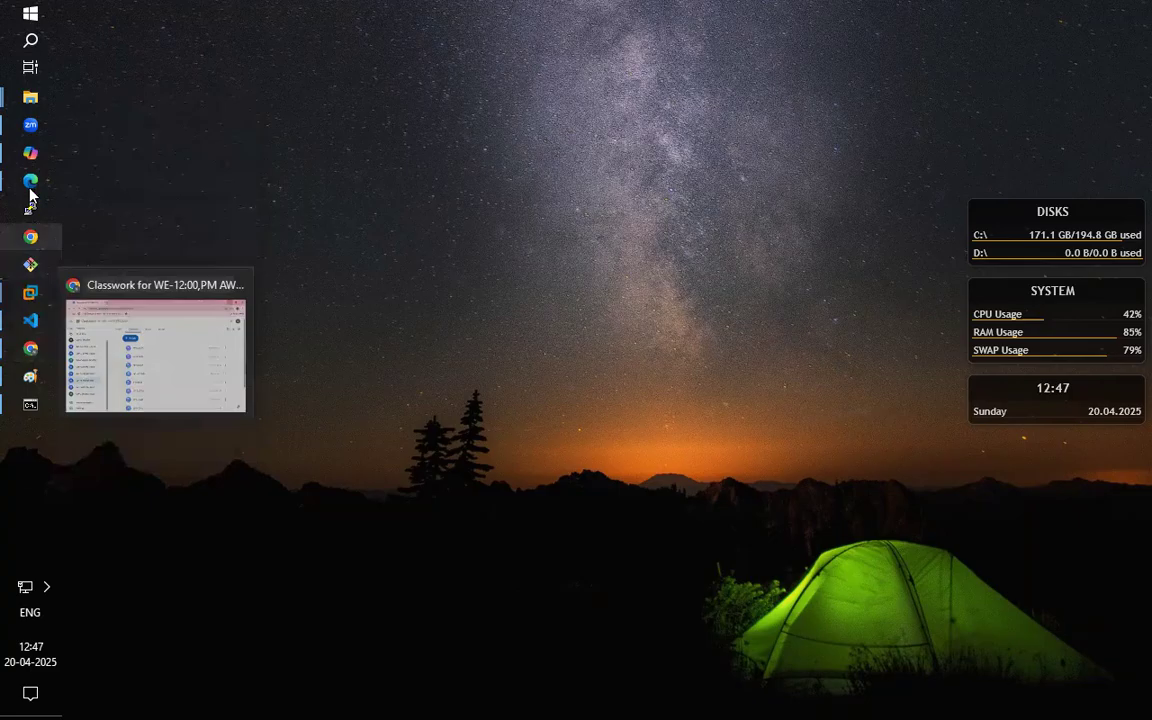
left_click(148, 164)
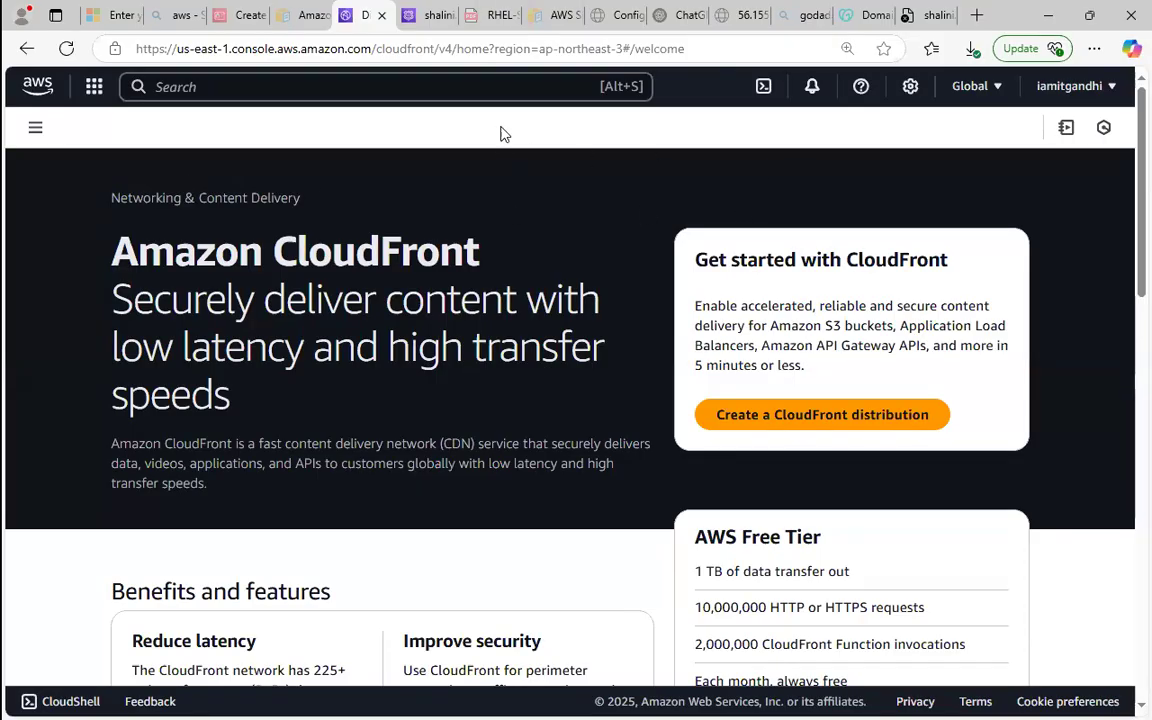
left_click(489, 88)
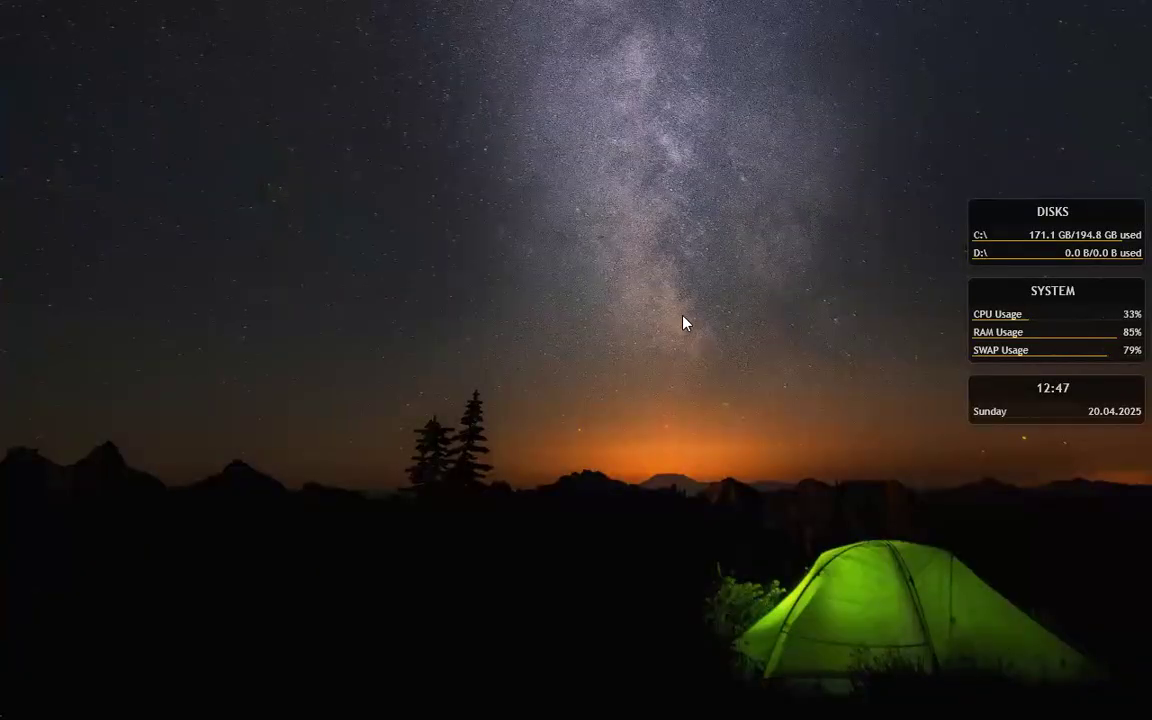
Search Windows for "paint" and open a new blank Paint window.
key("super")
type("paoit")
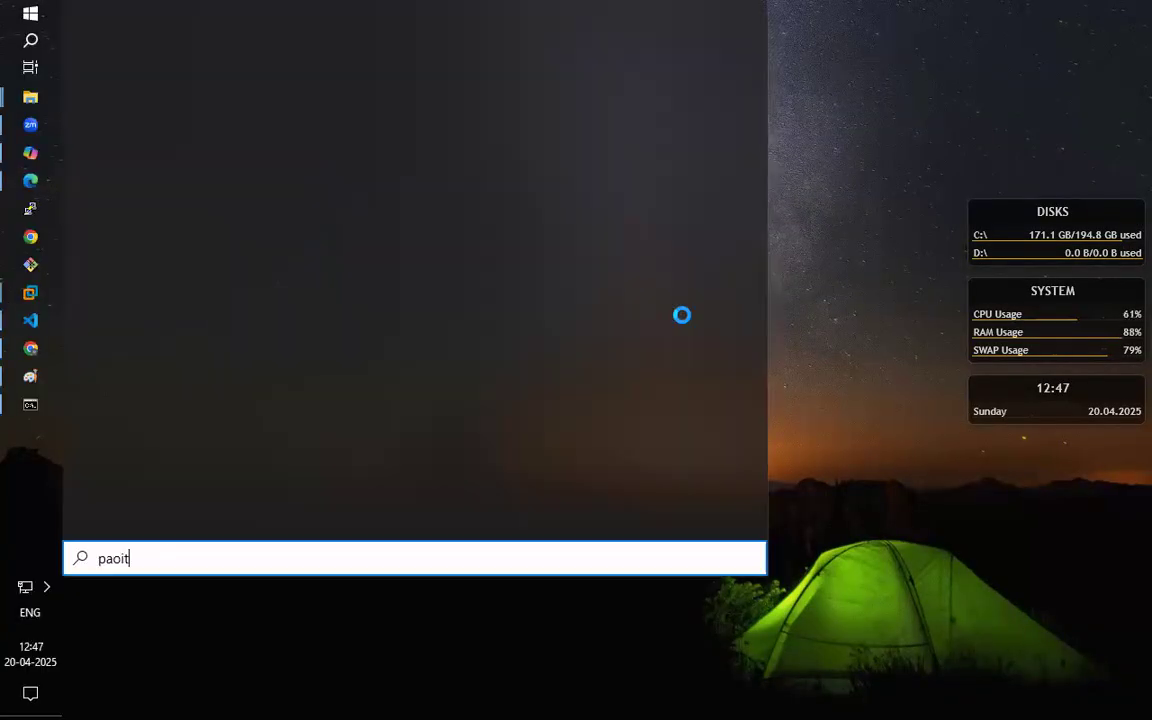
key("BackSpace")
key("BackSpace")
type("int")
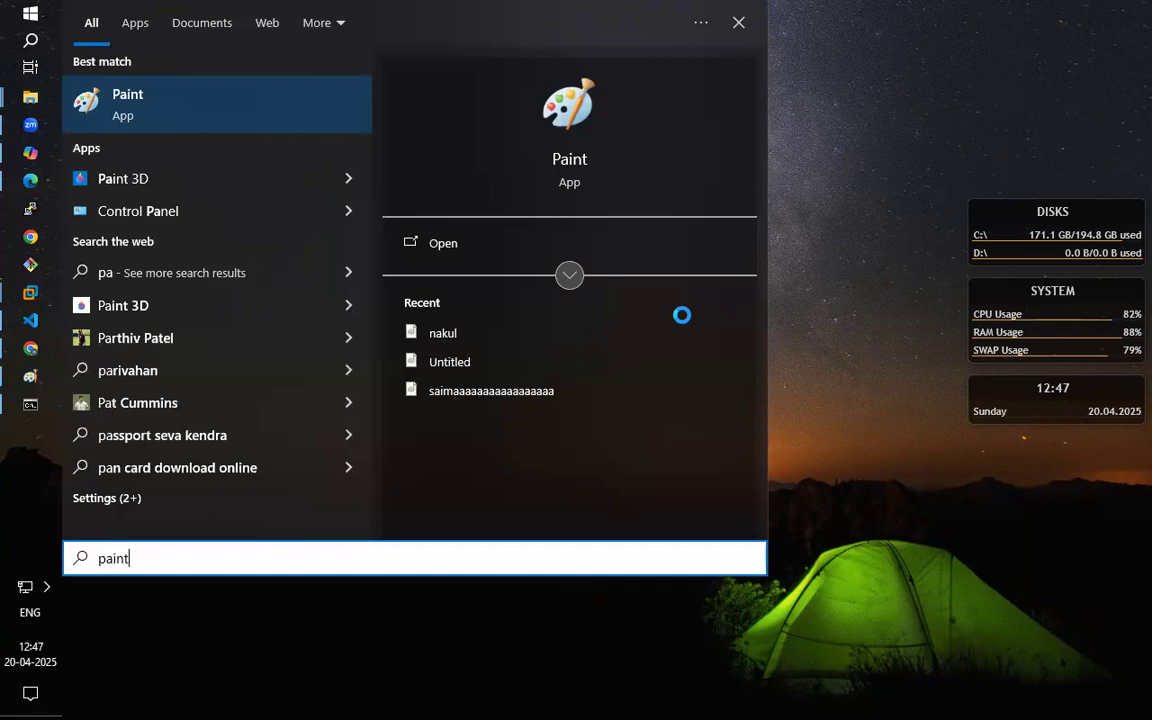
key("Return")
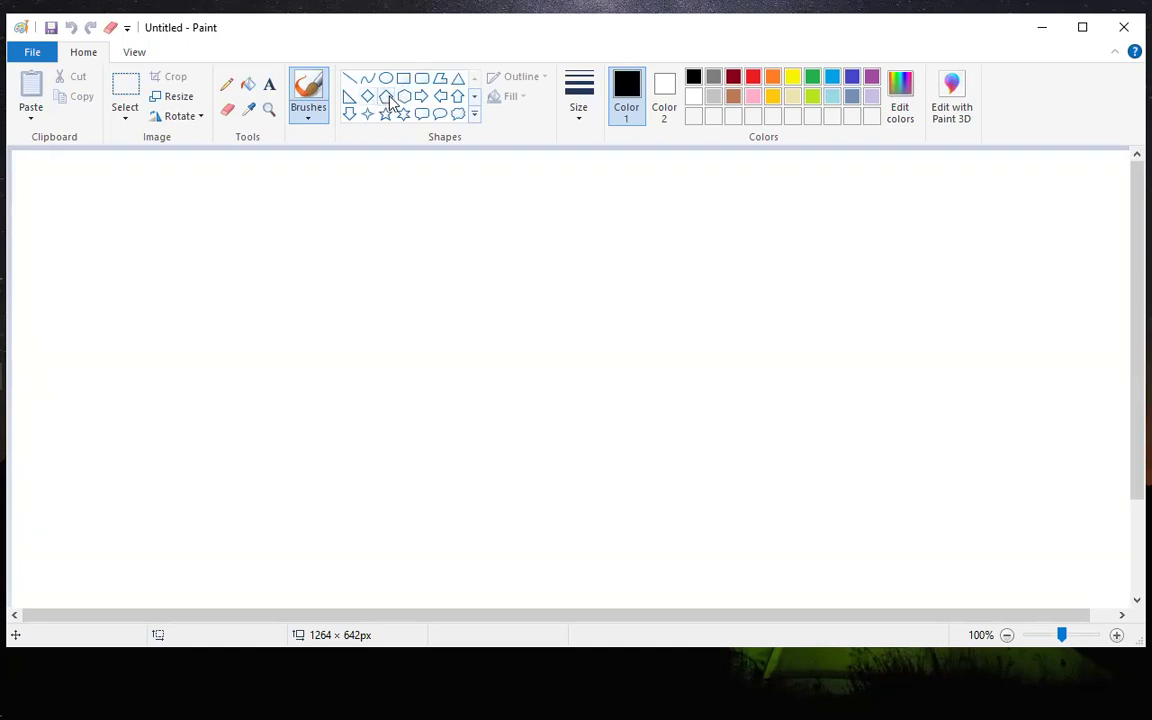
Draw a large black hexagon left of the blank canvas's centre.
left_click(404, 96)
left_click_drag(312, 200, 514, 432)
left_click(607, 327)
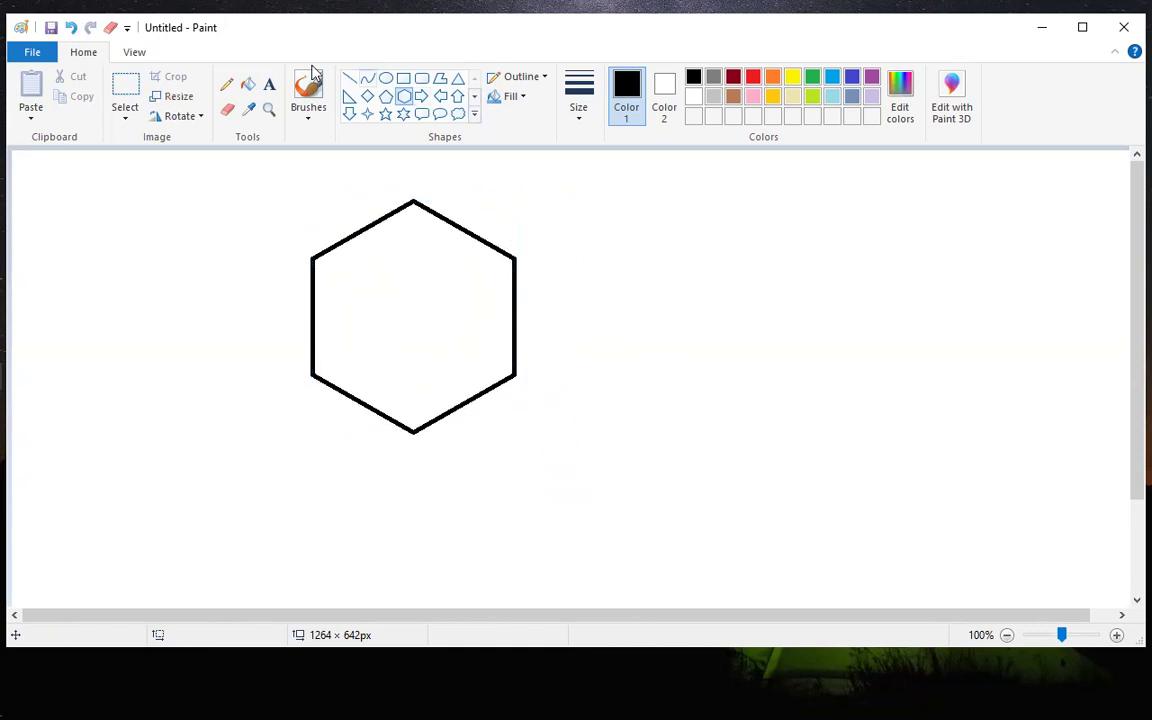
Label the inside of the hexagon with the text "s3-bucket".
left_click(269, 84)
left_click(342, 318)
type("s3-bucket")
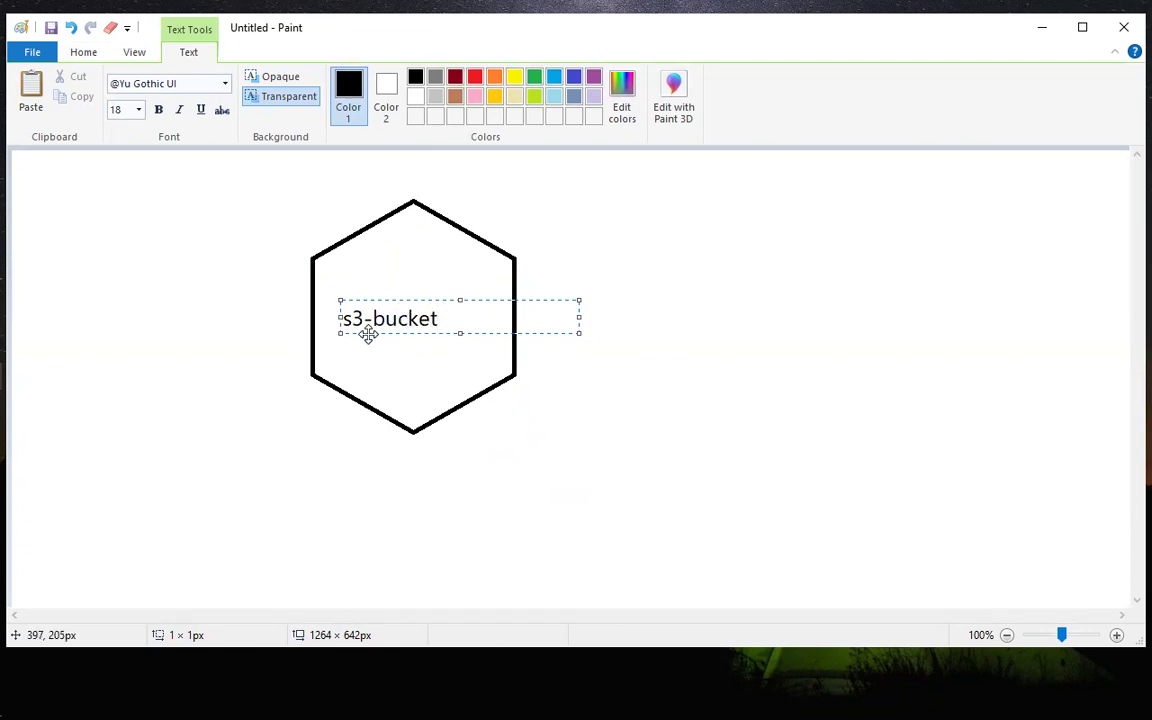
left_click(648, 338)
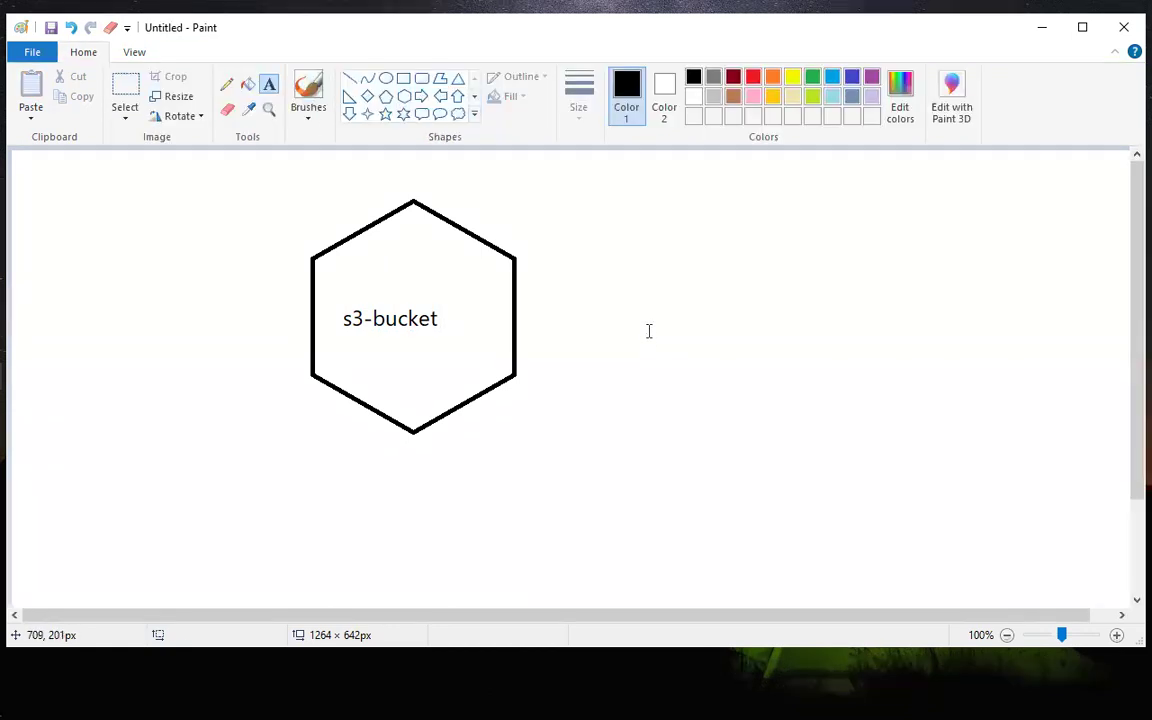
Draw a tall black diamond of about 101 × 235 px to the right of the hexagon.
left_click(393, 81)
left_click(403, 79)
left_click(367, 96)
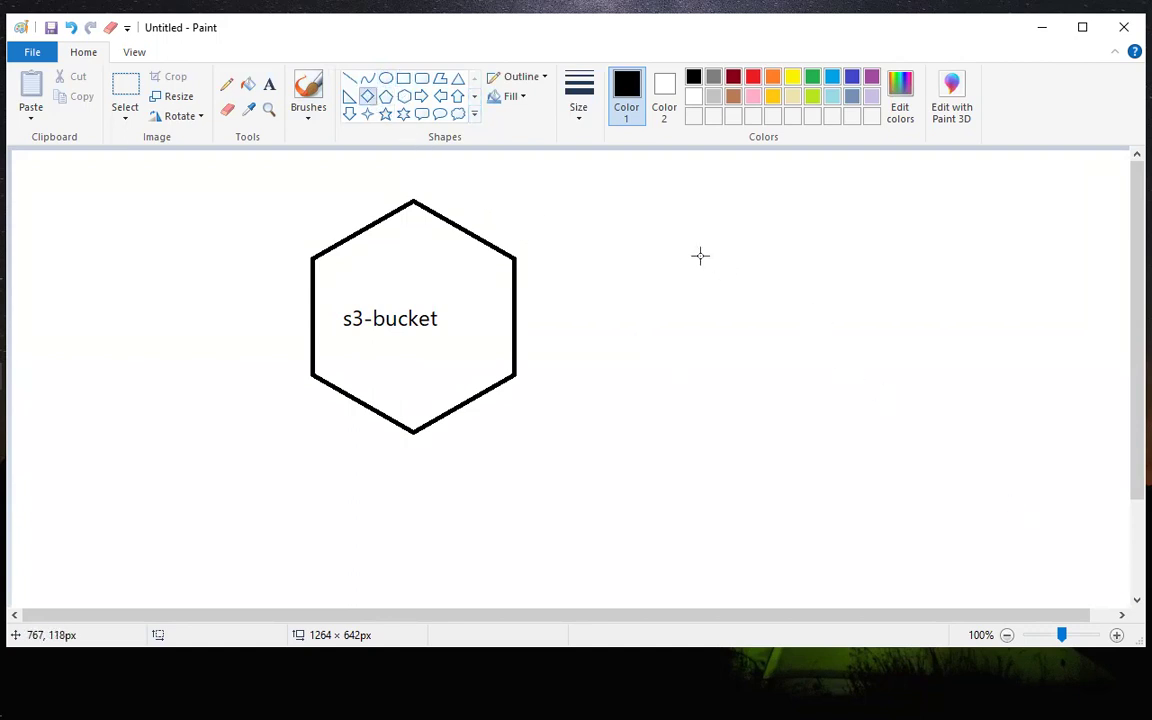
mouse_move(629, 208)
left_mouse_down()
mouse_move(653, 316)
mouse_move(719, 418)
left_mouse_up()
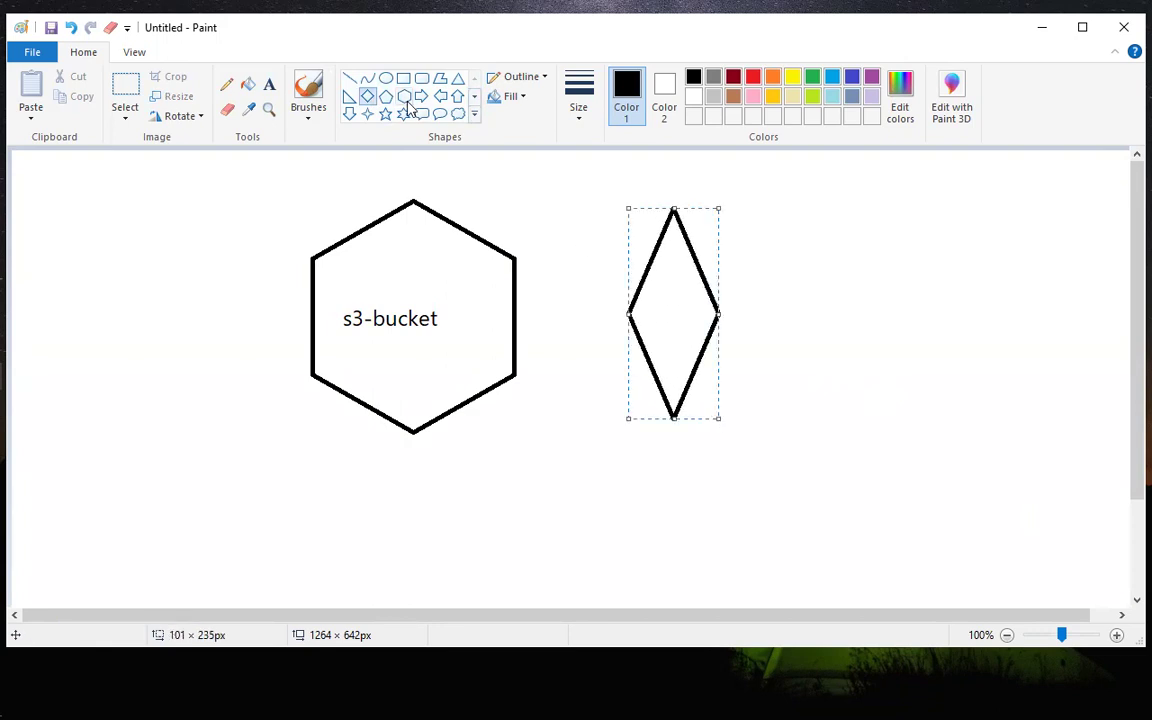
Place a right-pointing block arrow between the s3-bucket hexagon and the diamond.
left_click(421, 96)
left_click_drag(535, 292, 597, 369)
left_click(504, 154)
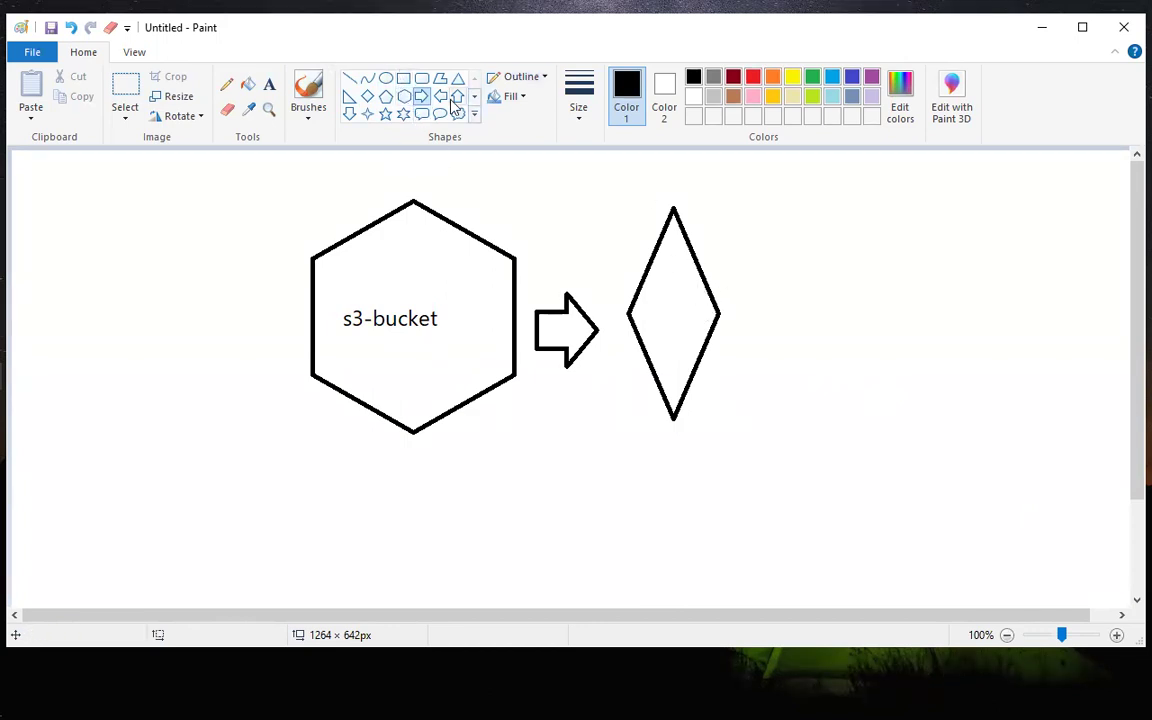
Draw a circle of about 95 × 96 px to the upper right of the diamond and a slightly narrower oval below it.
left_click(386, 78)
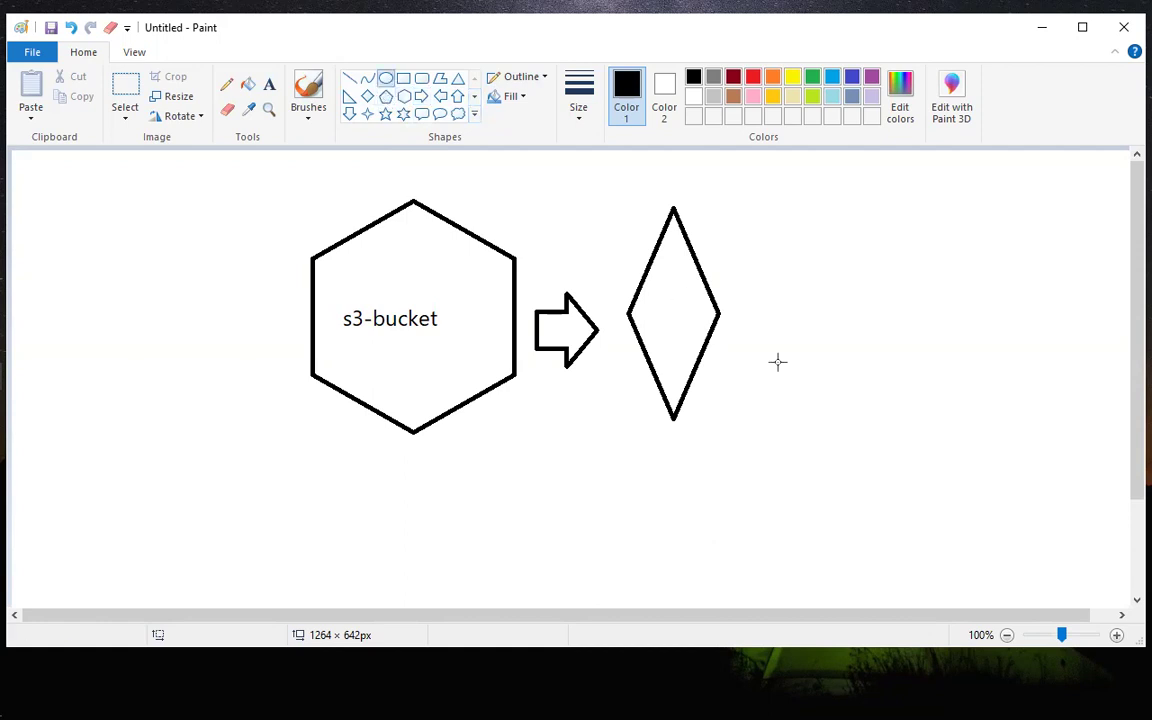
left_click_drag(830, 205, 917, 292)
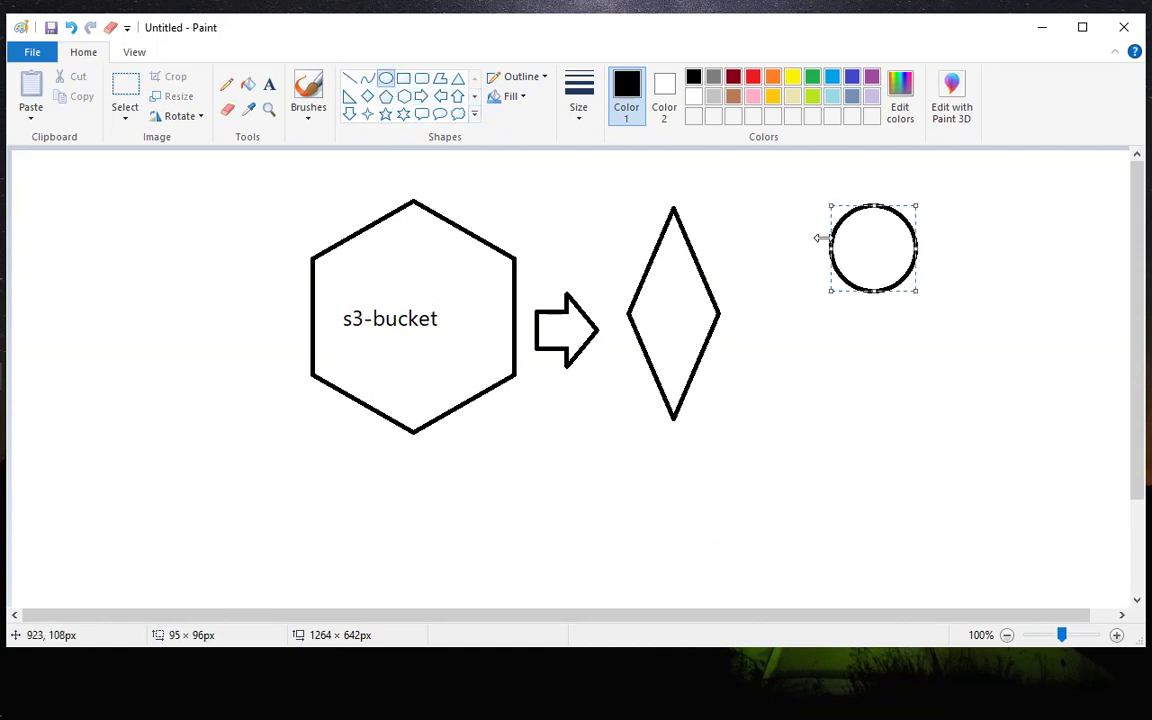
left_click(563, 181)
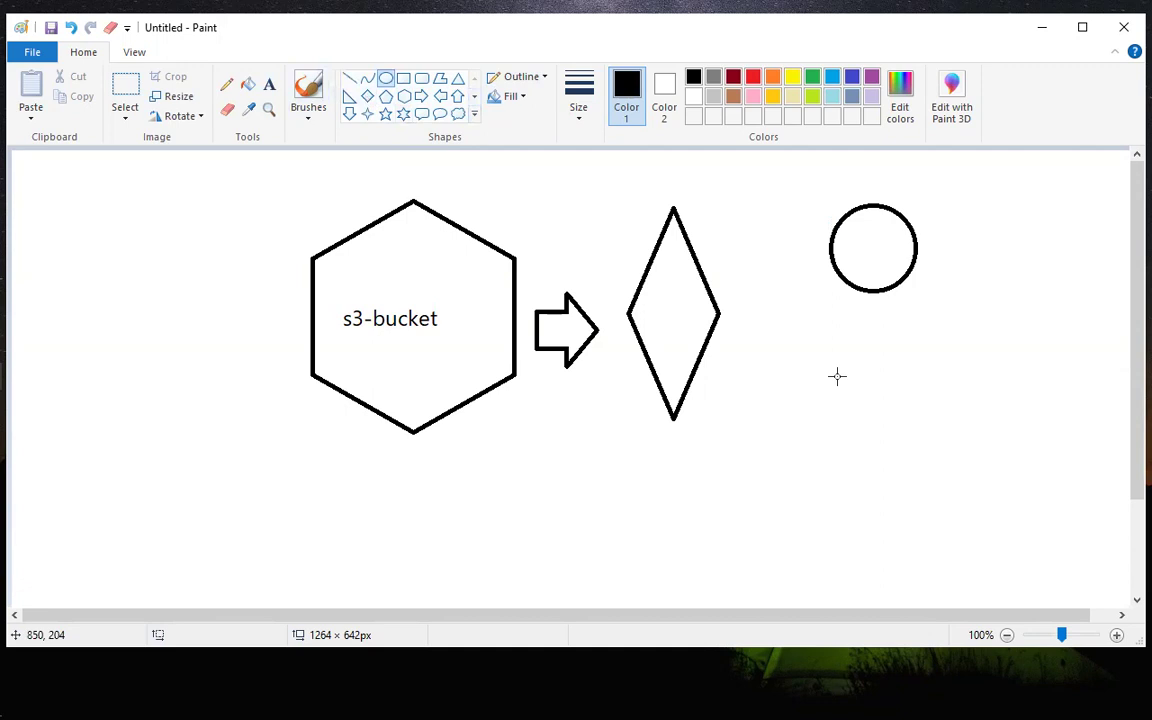
left_click_drag(849, 344, 920, 431)
left_click(981, 349)
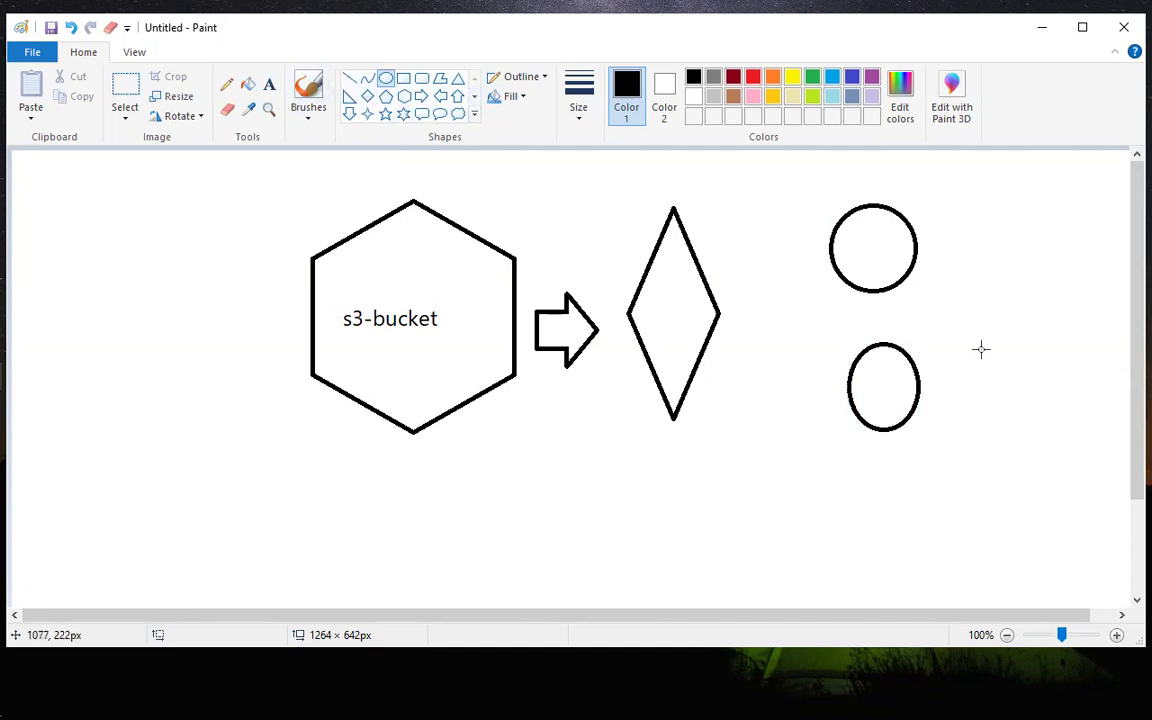
Add two right-pointing block arrows from the diamond, an upper one of about 60 × 56 px to the circle and a lower one to the oval.
left_click(421, 96)
left_click_drag(731, 219, 787, 269)
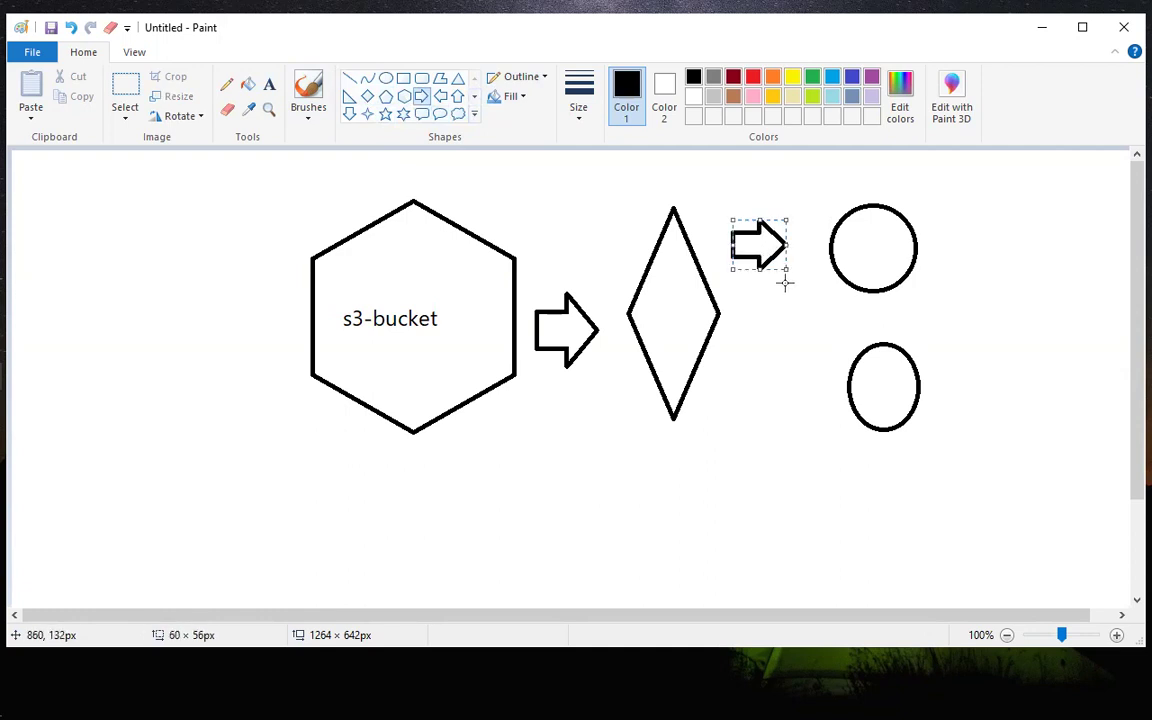
left_click_drag(747, 352, 812, 416)
left_click(1008, 339)
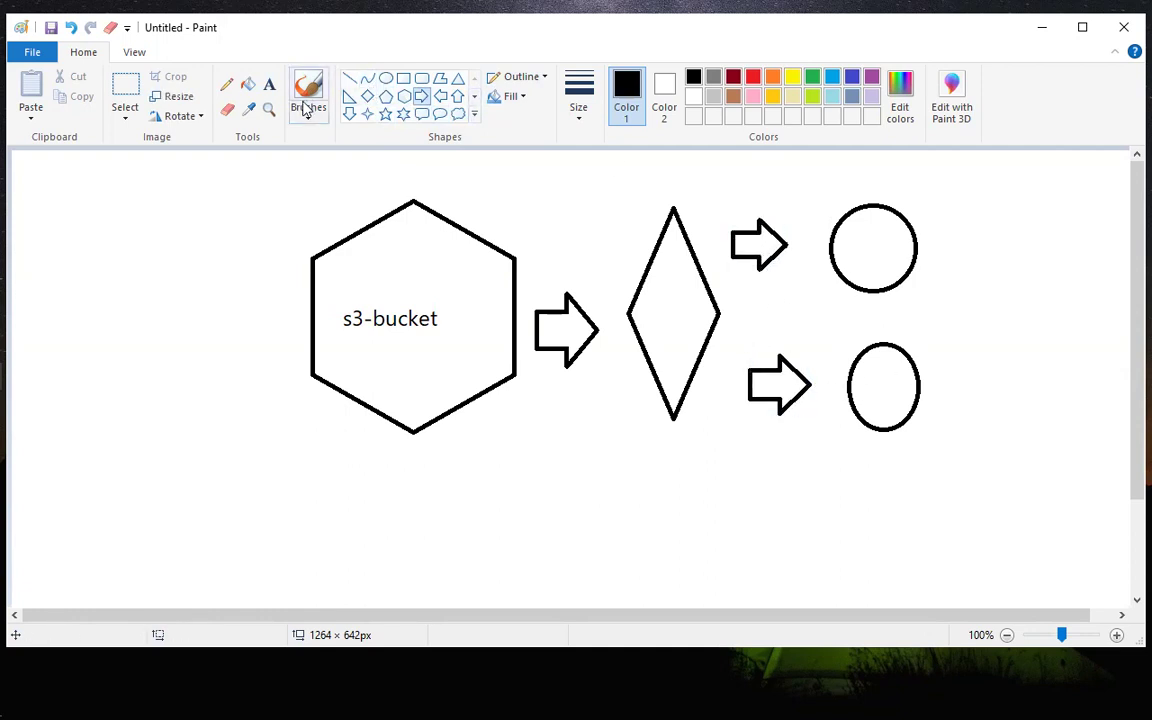
Label the diamond with the text "cdn".
left_click(269, 87)
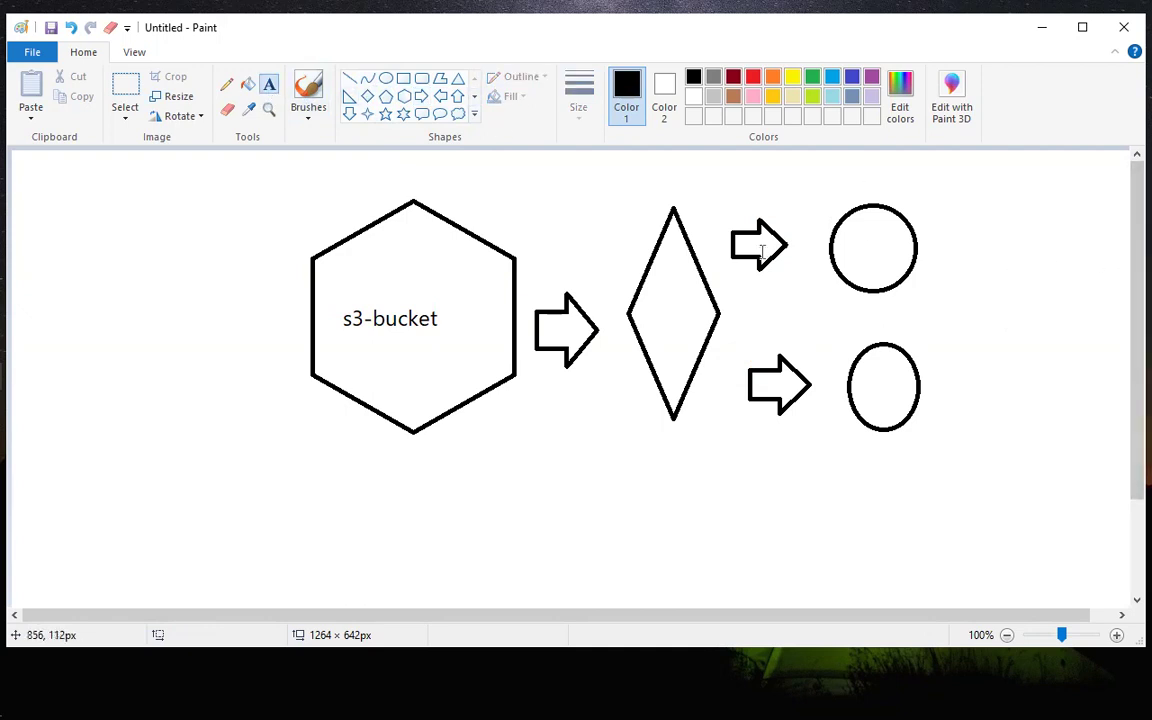
left_click(641, 320)
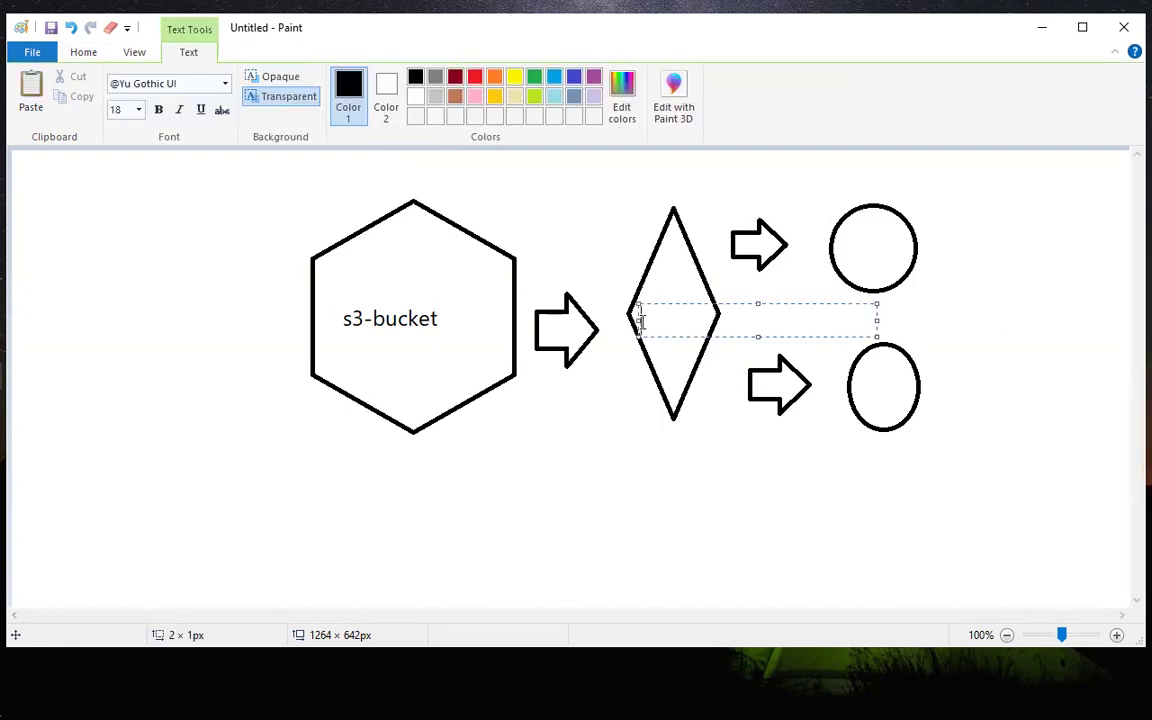
type("cdn")
left_click(846, 250)
Label the upper circle "acm ss" and the lower oval "route53".
left_click(847, 251)
type("acm ssl")
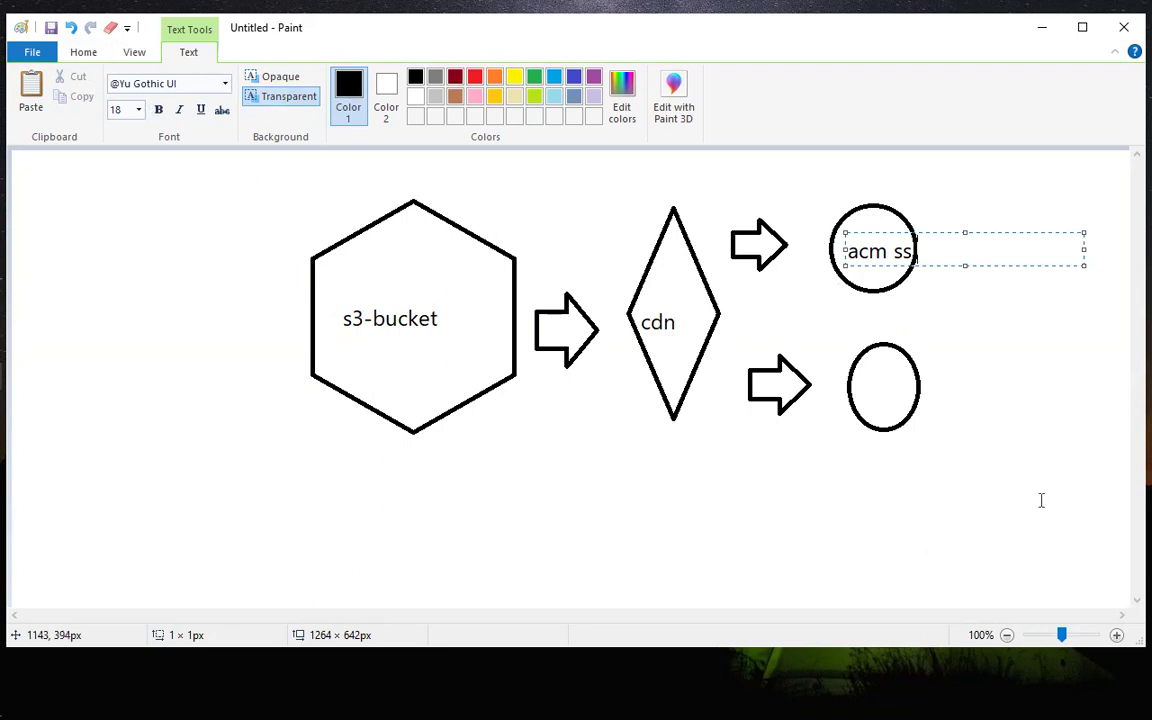
left_click(866, 395)
left_click(861, 378)
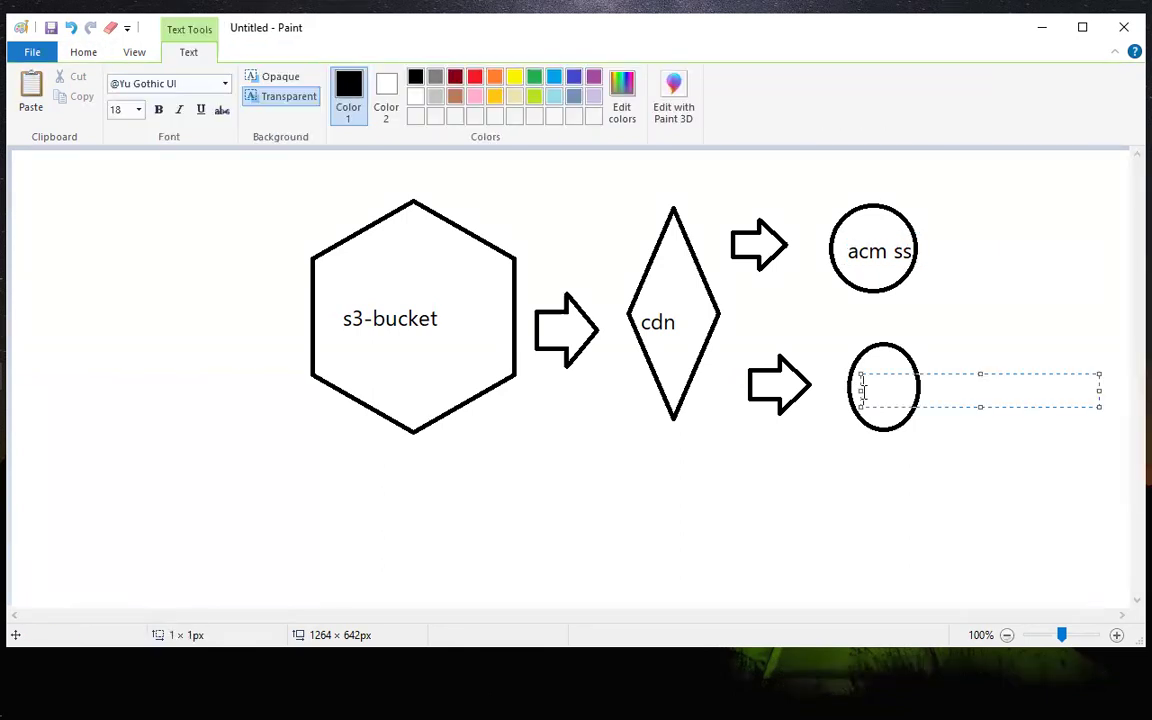
type("route53")
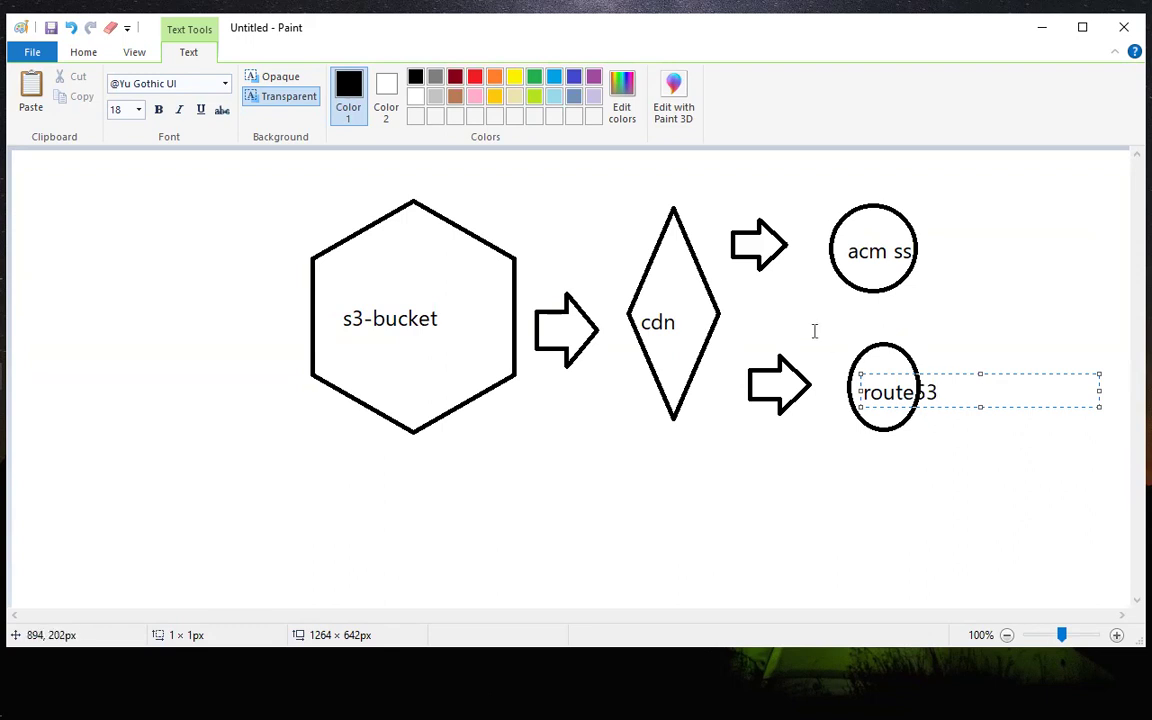
Draw a small circle on the far side of the route53 oval and a right-pointing block arrow between the two.
left_click(813, 329)
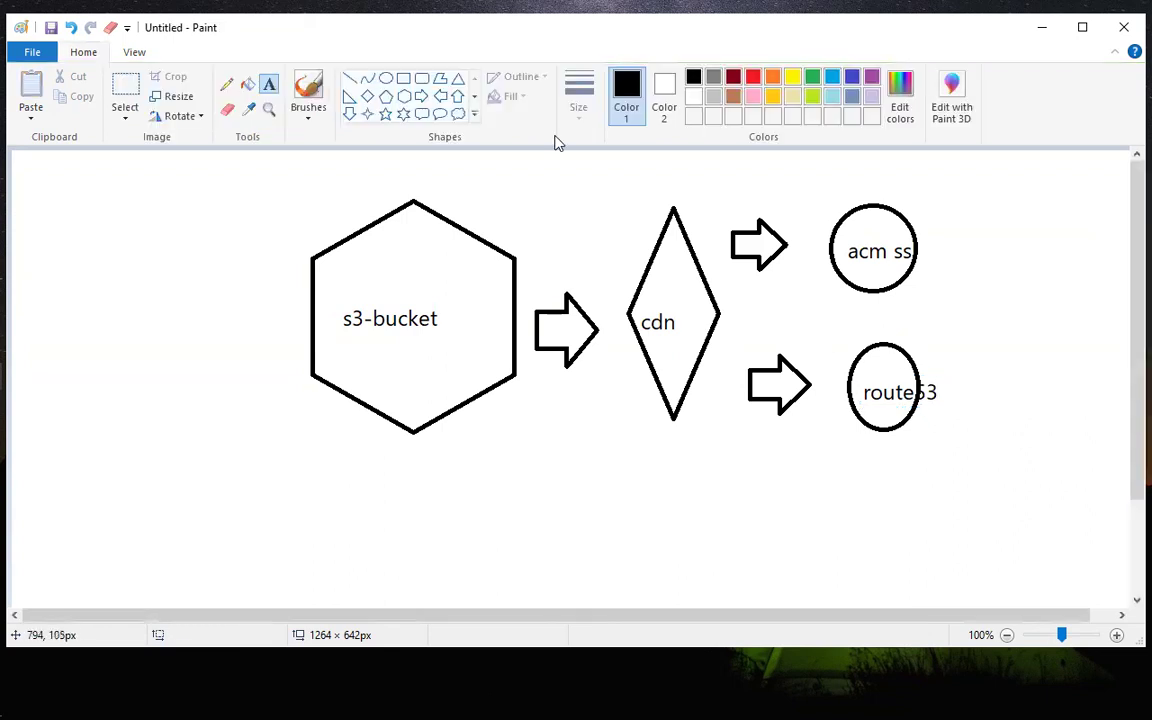
left_click(386, 78)
left_click_drag(1024, 364, 1092, 434)
left_click(995, 321)
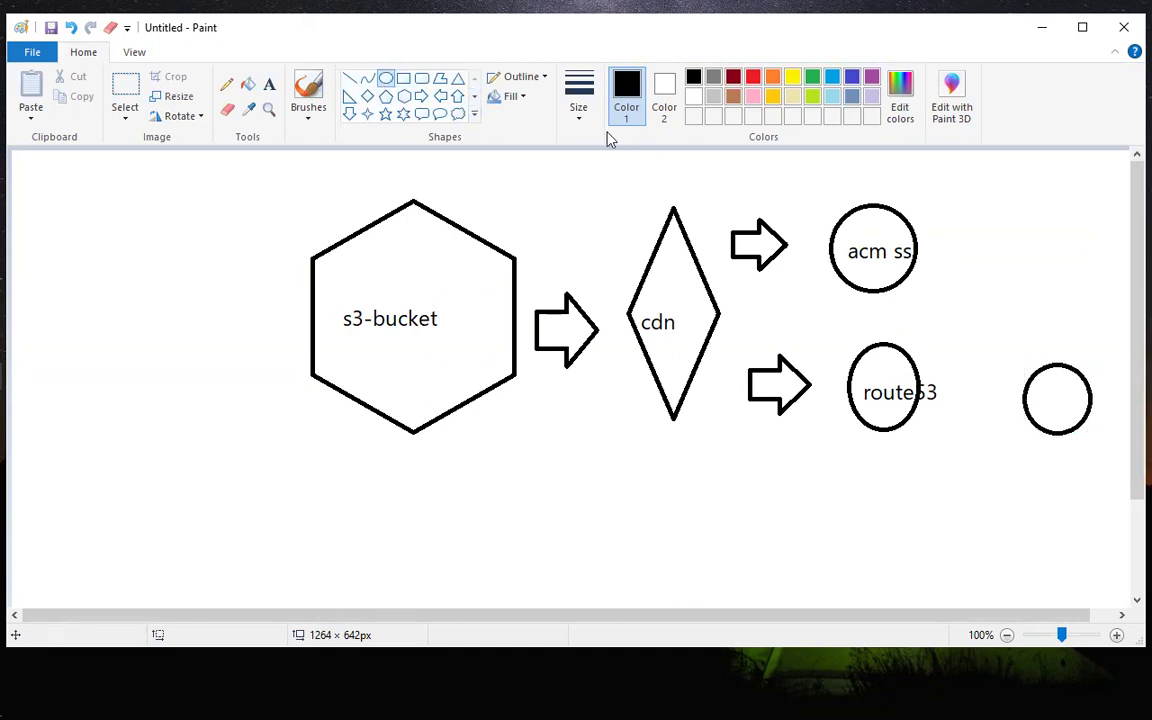
left_click(421, 96)
left_click_drag(957, 370, 1007, 437)
left_click(946, 298)
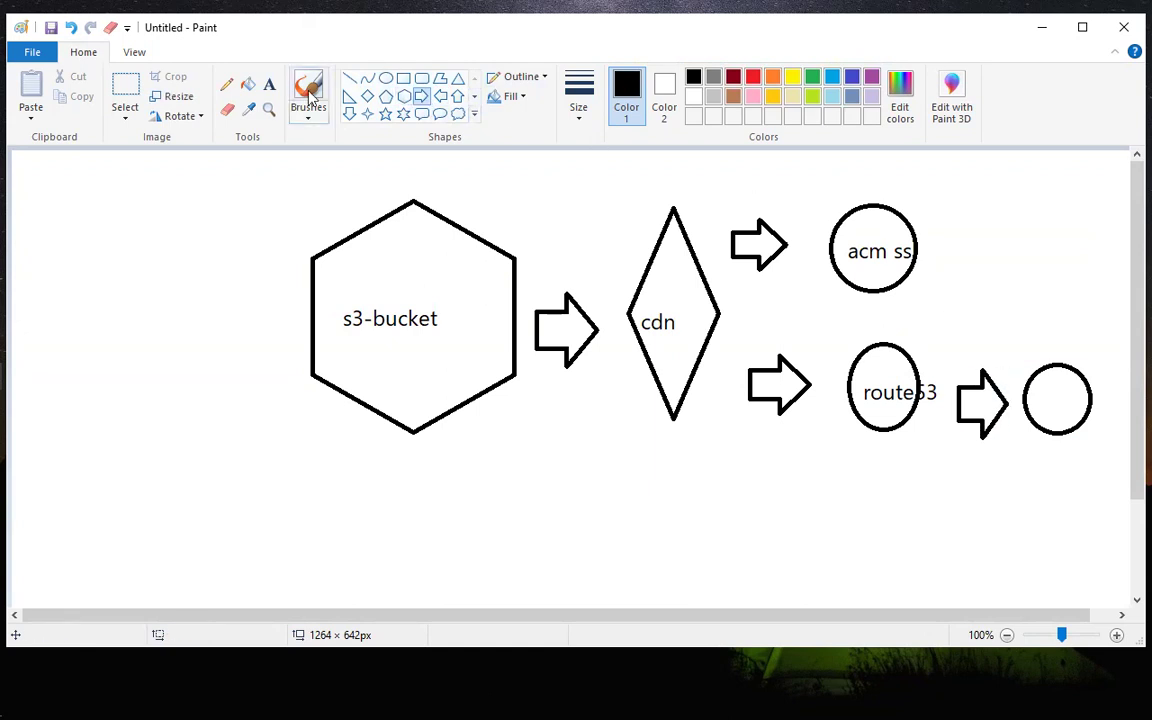
Label the new small circle with the text ".com".
left_click(269, 86)
left_click(1037, 390)
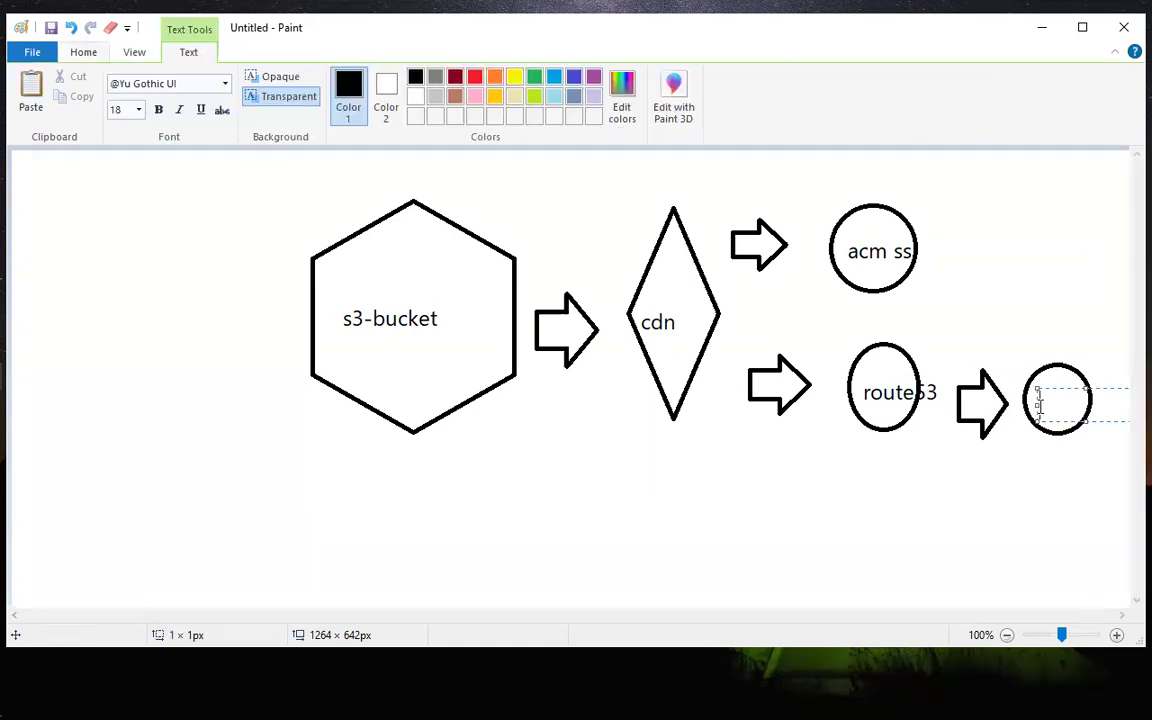
type(".com")
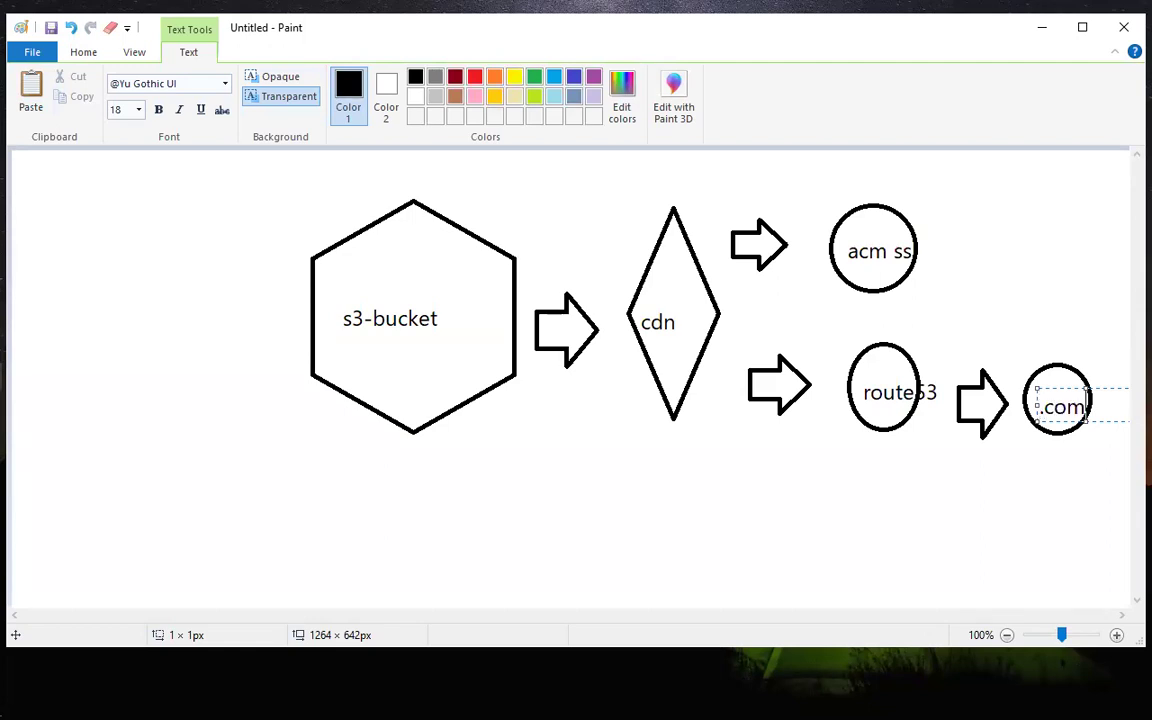
left_click(1032, 345)
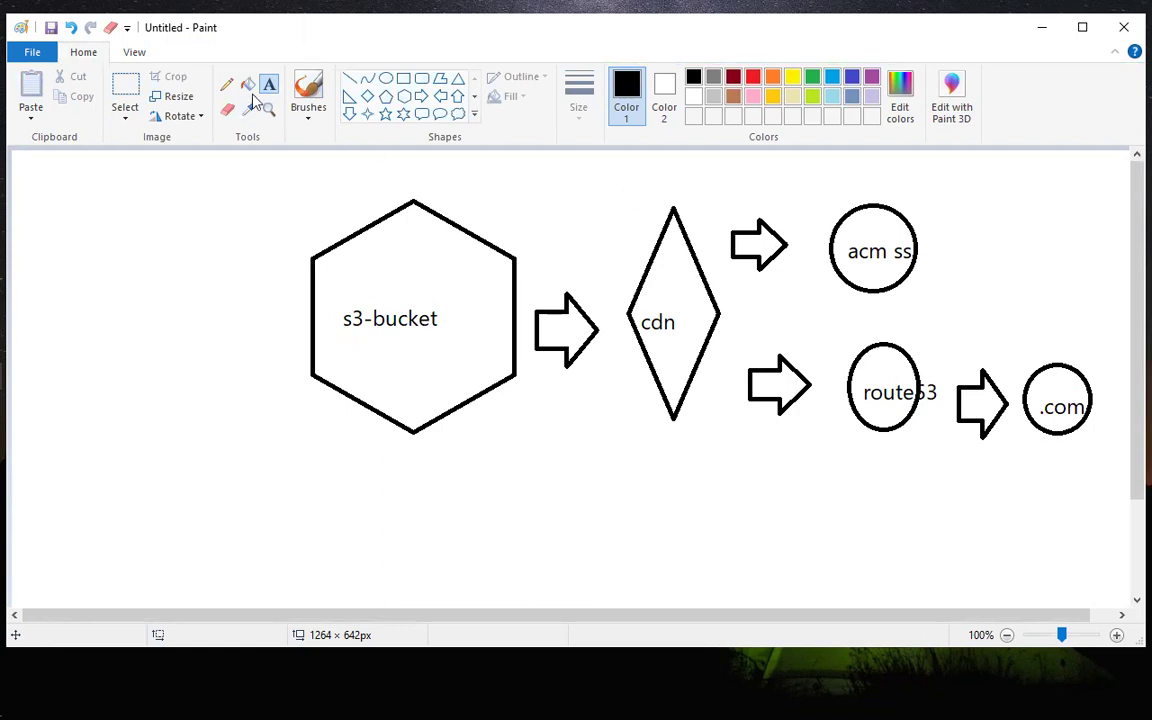
Add a left-pointing block arrow from the acm circle back to the cdn diamond and a small down arrow from acm to route53.
left_click(441, 96)
mouse_move(805, 232)
left_mouse_down()
mouse_move(729, 272)
mouse_move(727, 286)
mouse_move(713, 283)
left_mouse_up()
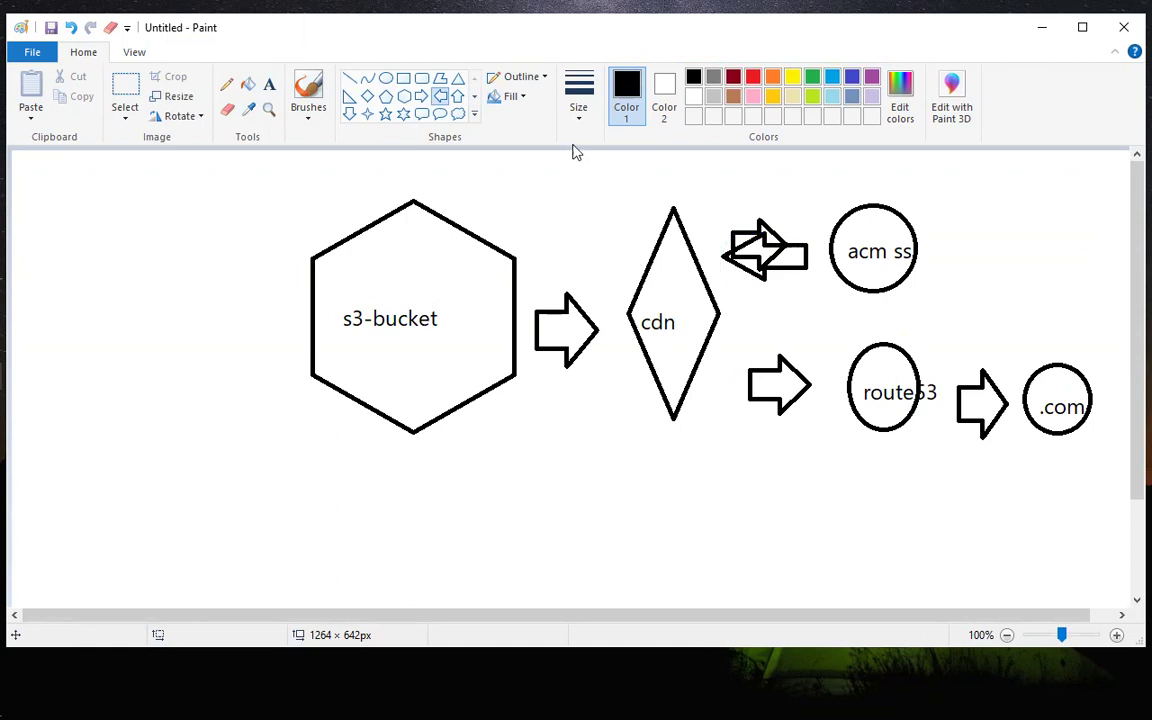
left_click(349, 113)
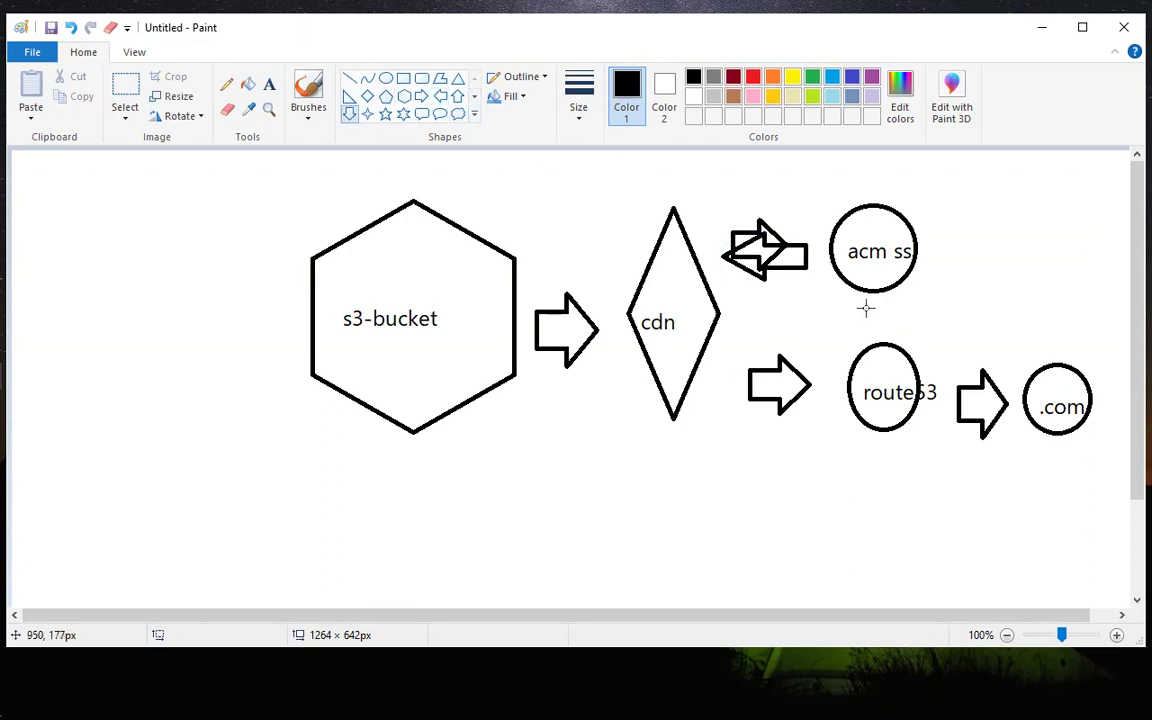
left_click_drag(855, 303, 873, 346)
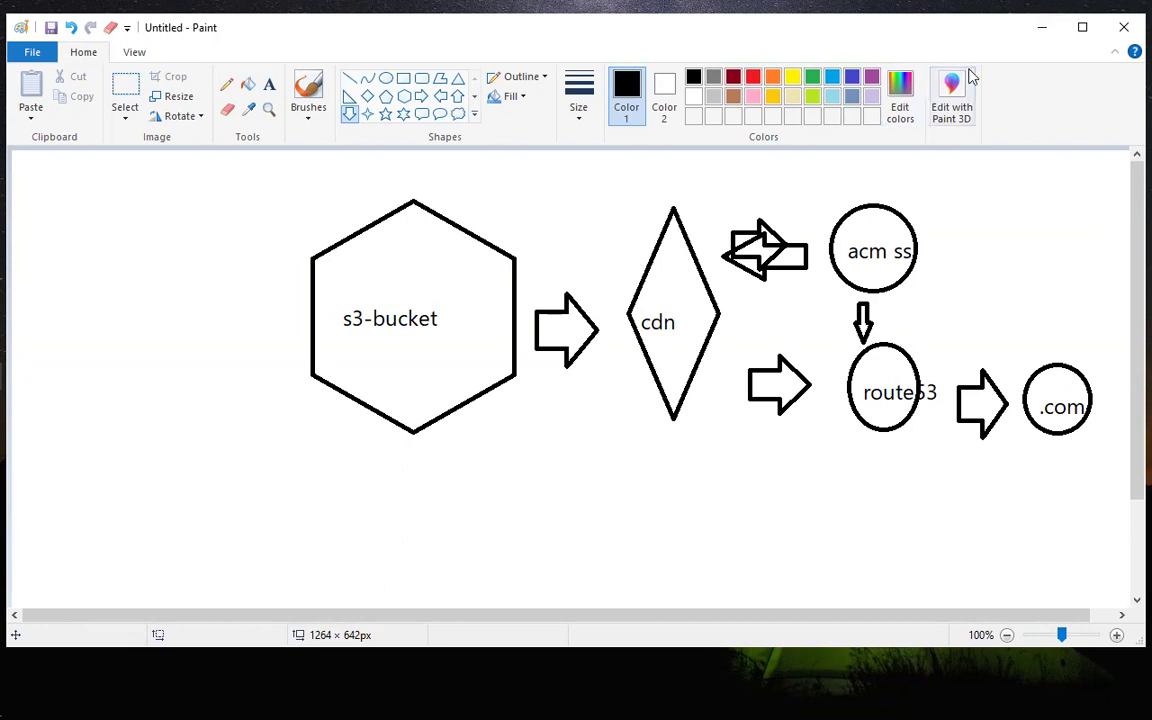
Switch to the AWS console in Microsoft Edge, search its services for s3 and open S3 in a separate browser tab.
left_click(1050, 42)
mouse_move(4, 150)
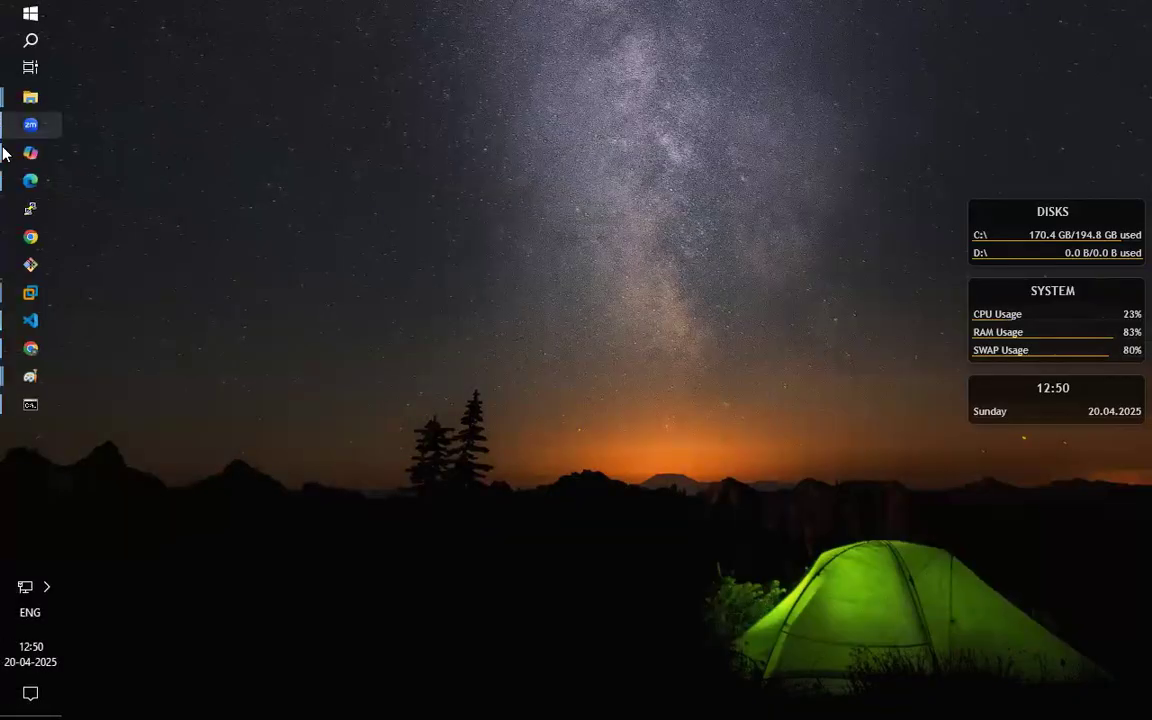
left_click(30, 183)
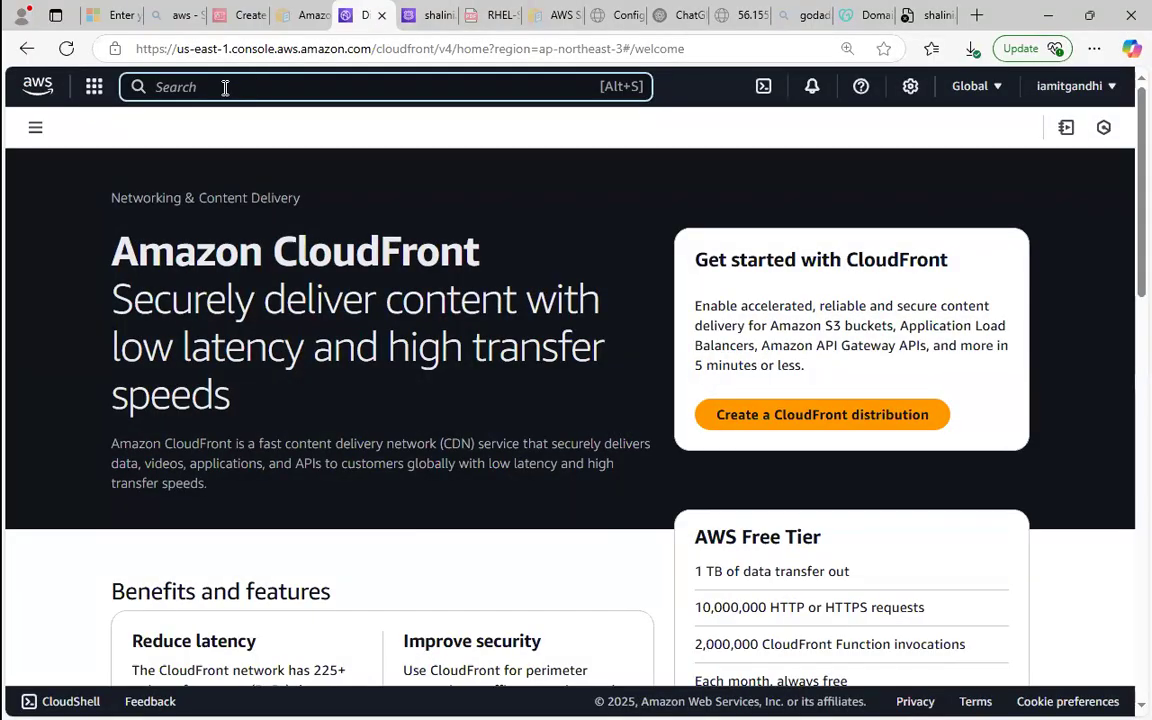
type("s3but")
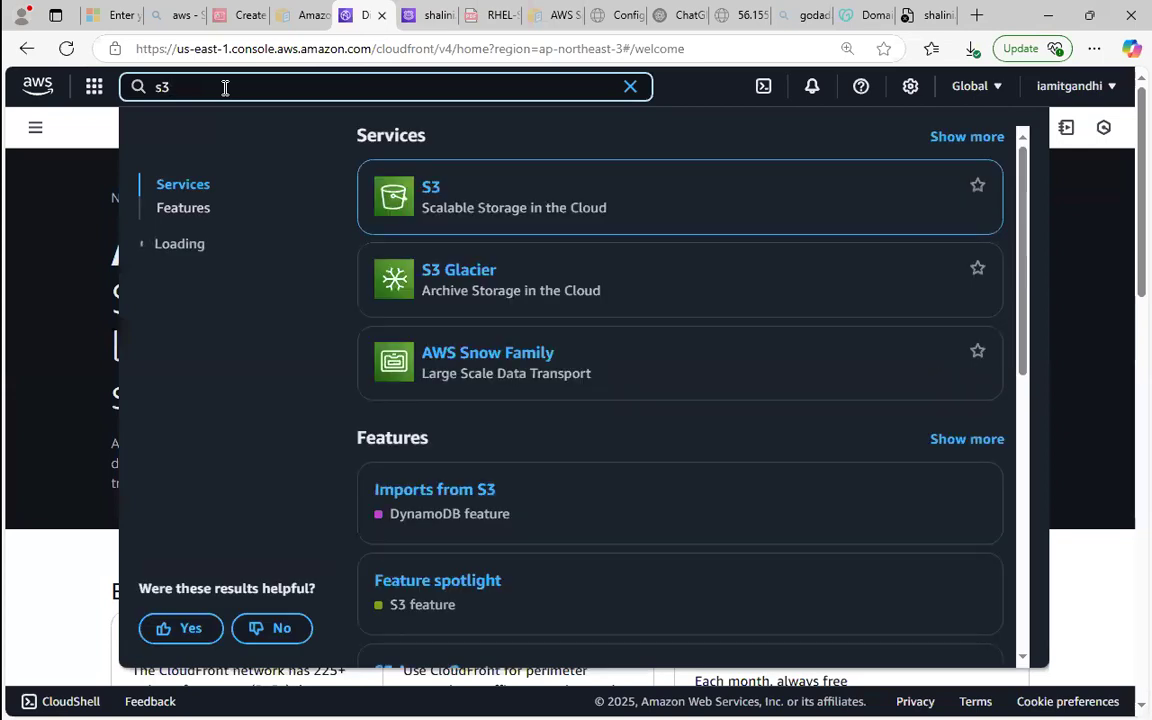
key("BackSpace")
type("ck")
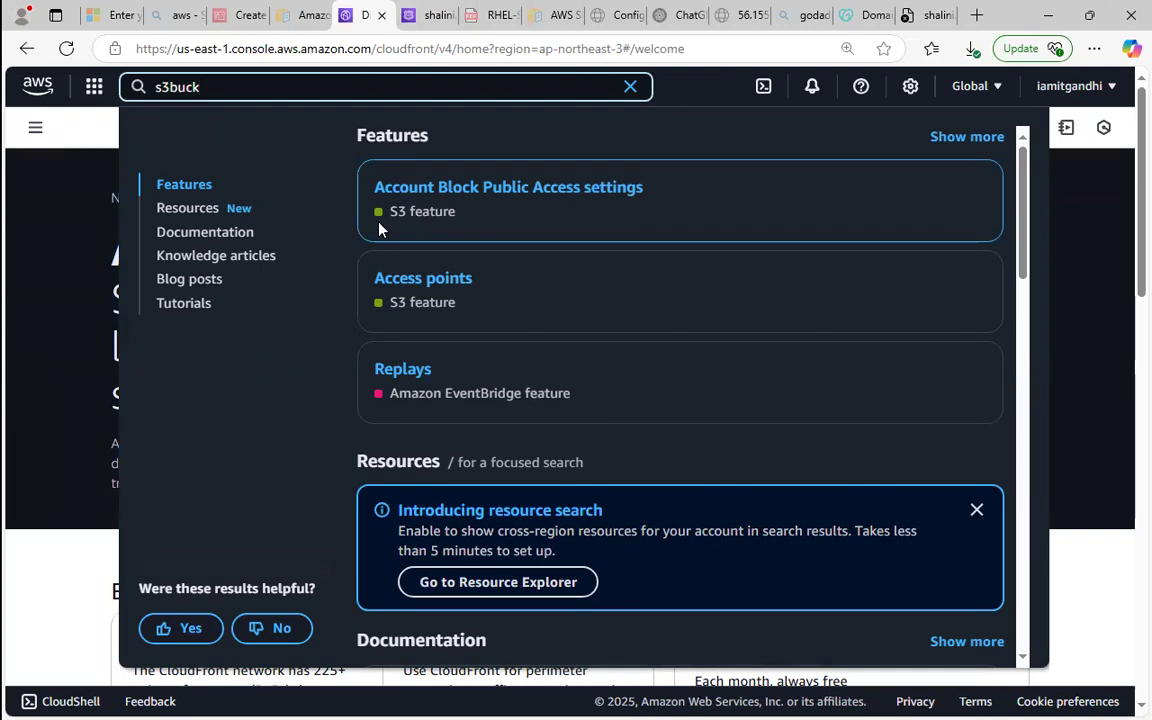
key("BackSpace")
key("BackSpace")
key("BackSpace")
key("BackSpace")
right_click(431, 189)
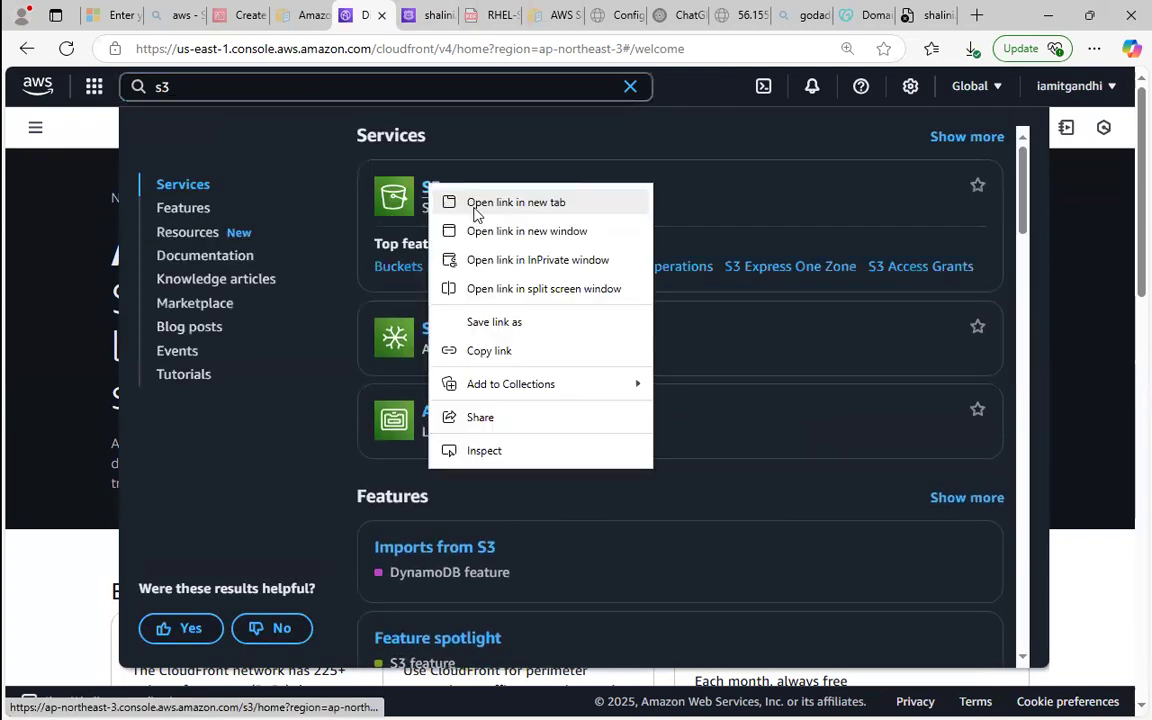
left_click(477, 200)
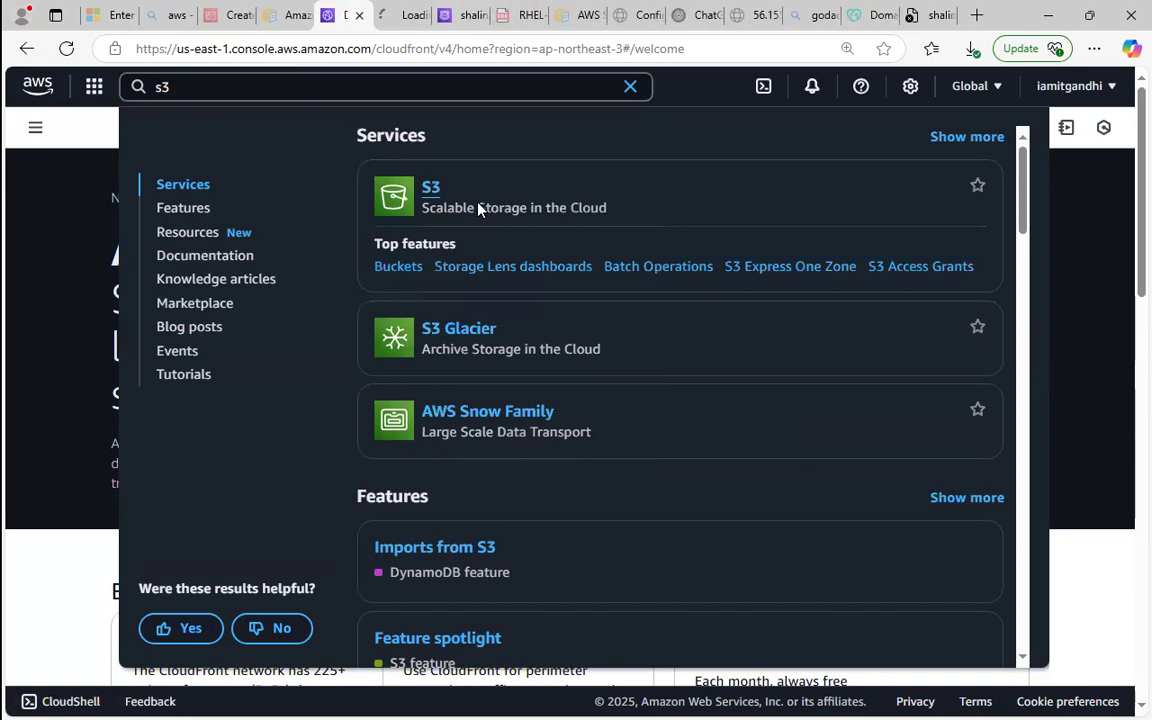
left_click(405, 15)
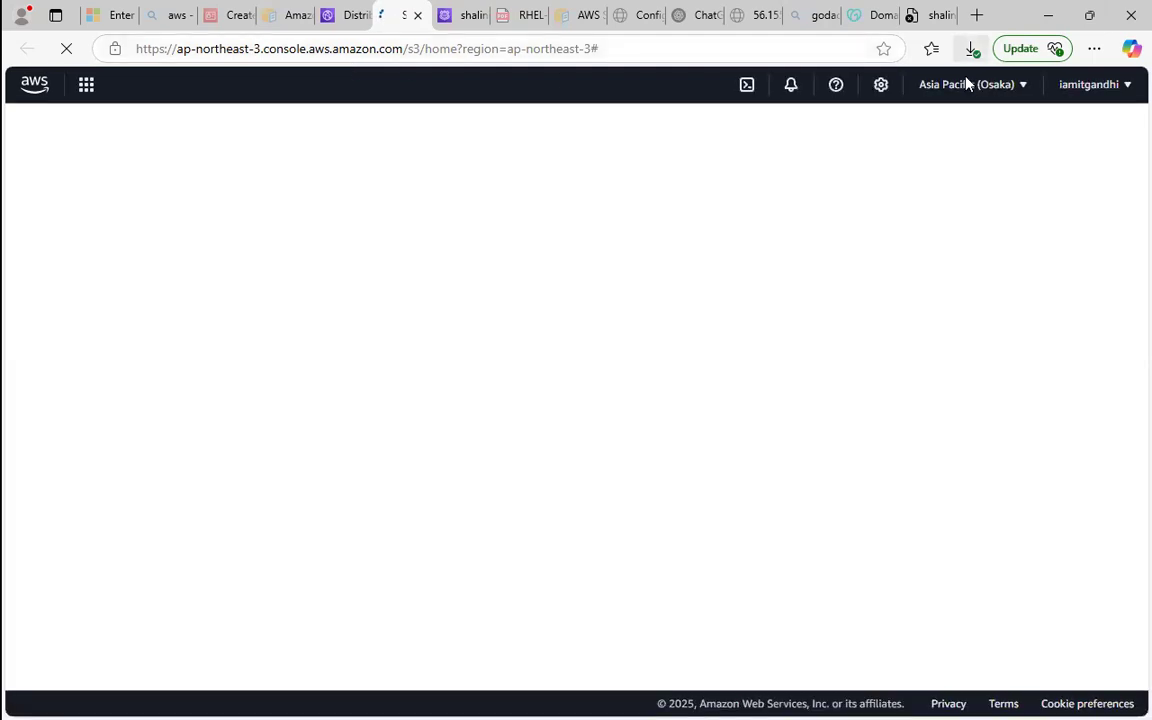
Change the S3 console's region to N. Virginia (us-east-1) and close the CloudFront browser tab.
left_click(970, 85)
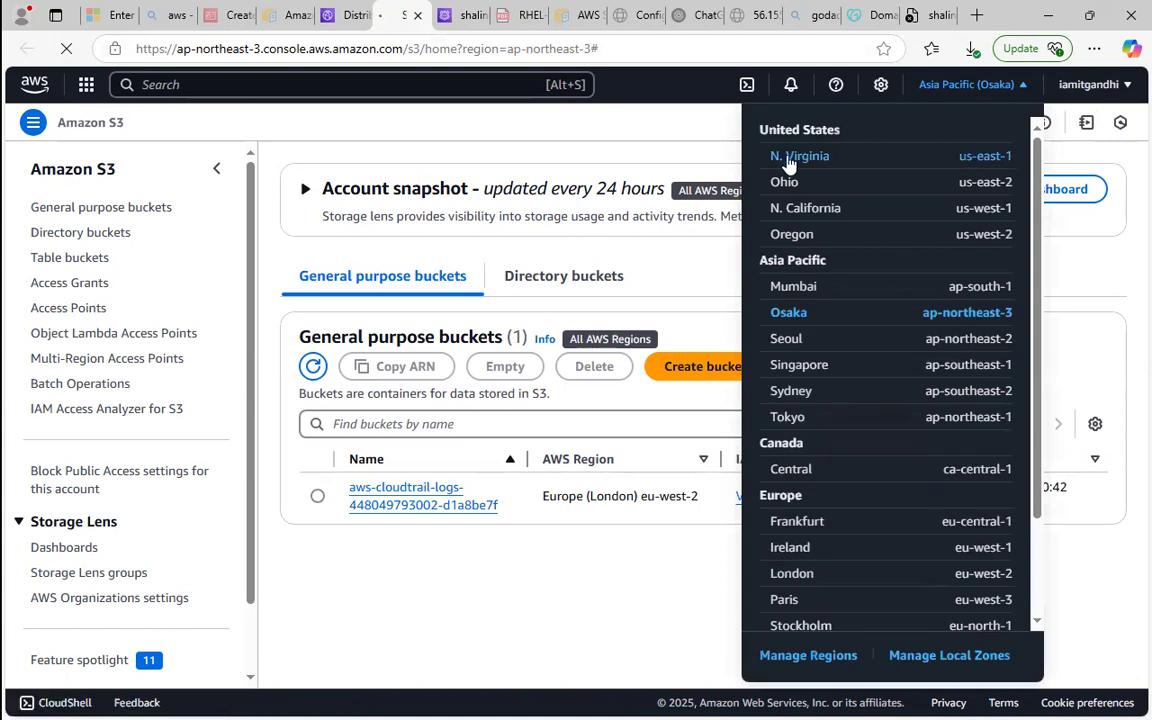
left_click(780, 155)
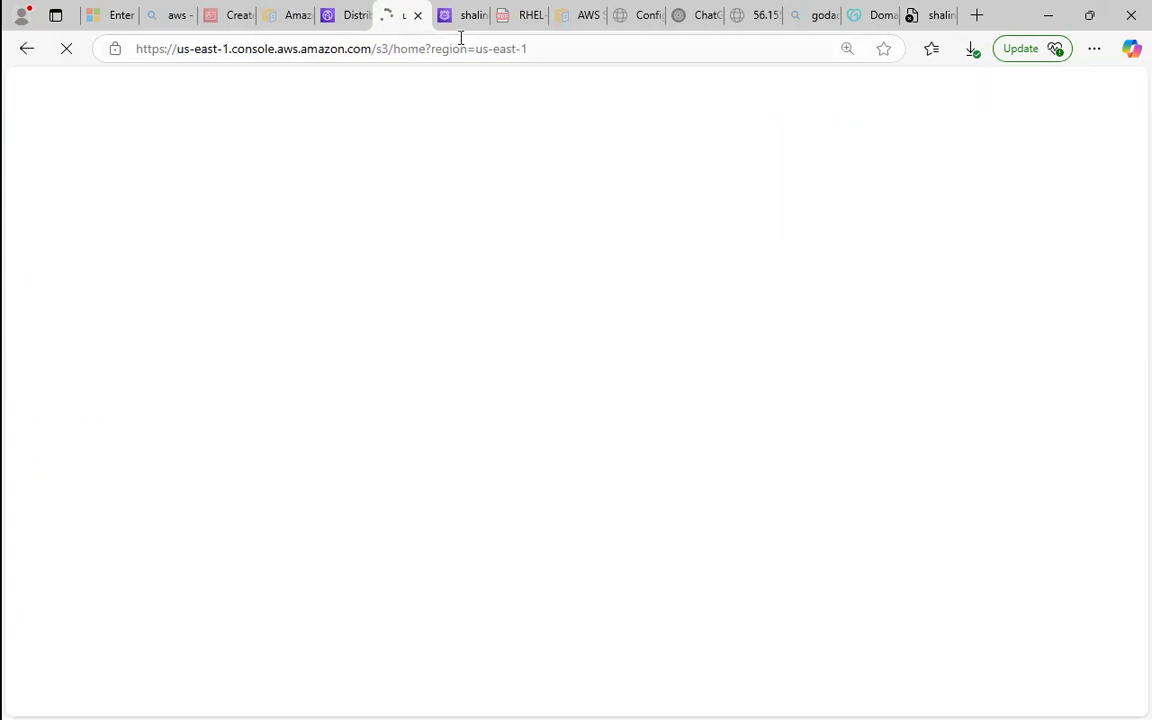
left_click(352, 15)
left_click(359, 16)
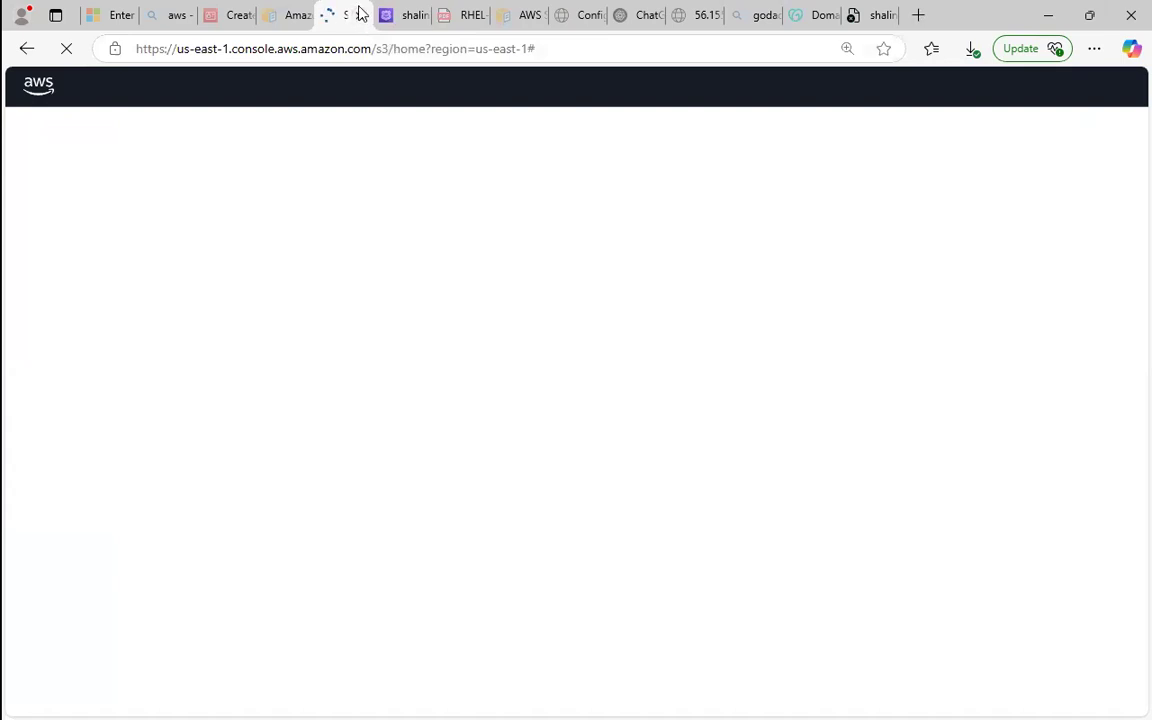
Reload the custom domain's website and view the domain's hosted zone records in Route 53.
left_click(866, 14)
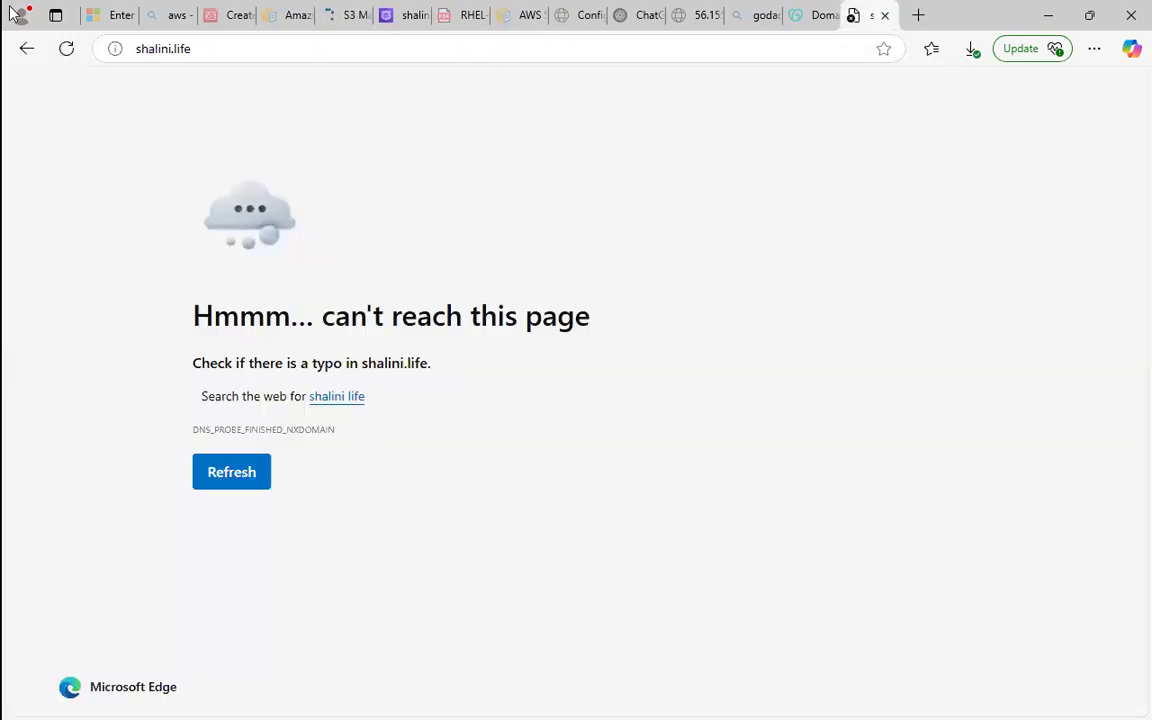
left_click(65, 50)
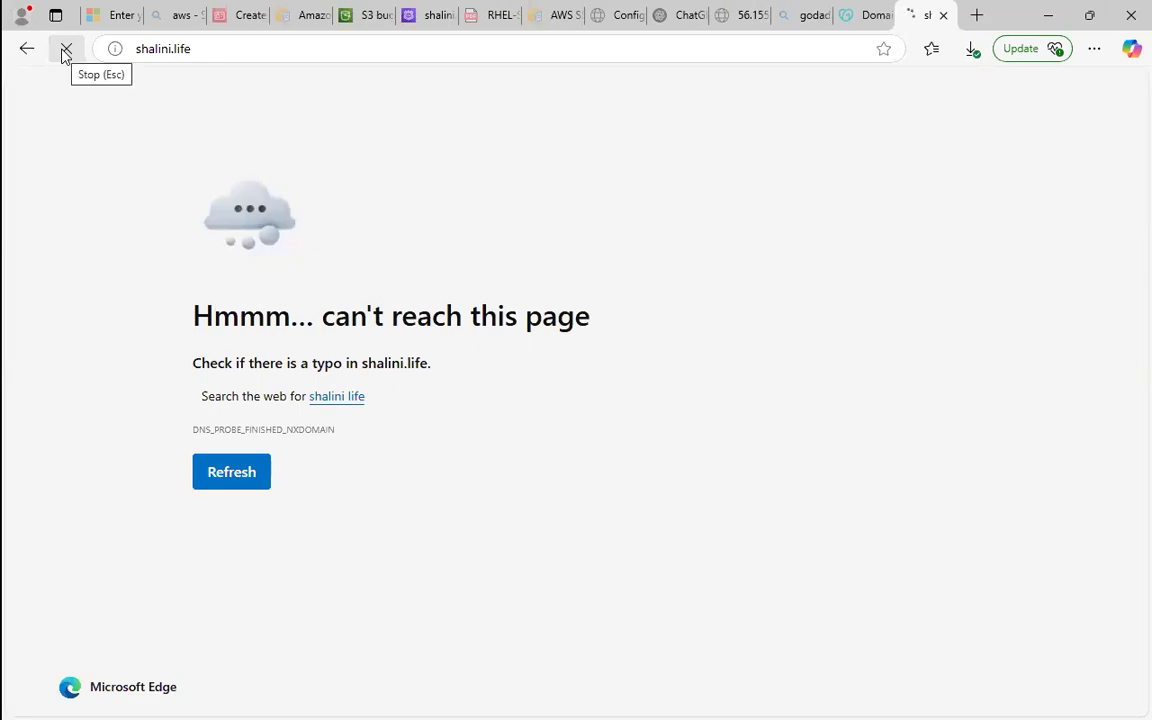
left_click(437, 10)
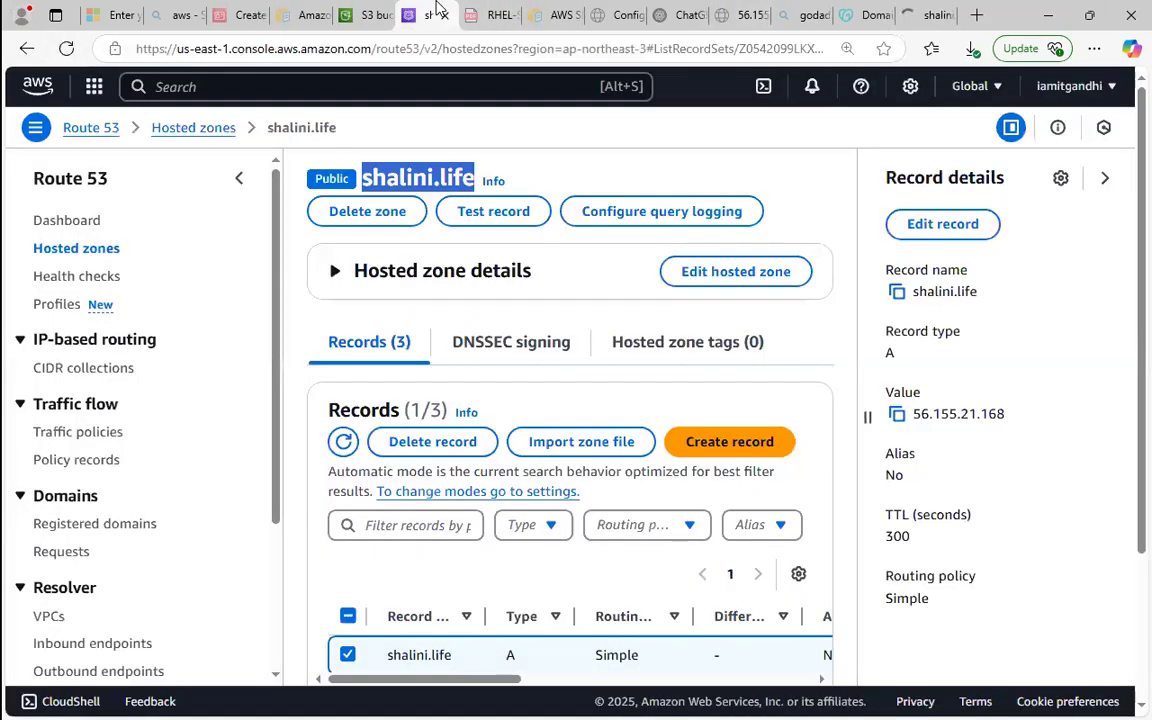
Start creating a general purpose S3 bucket and name it publicbucket_forcnd123456.
left_click(365, 15)
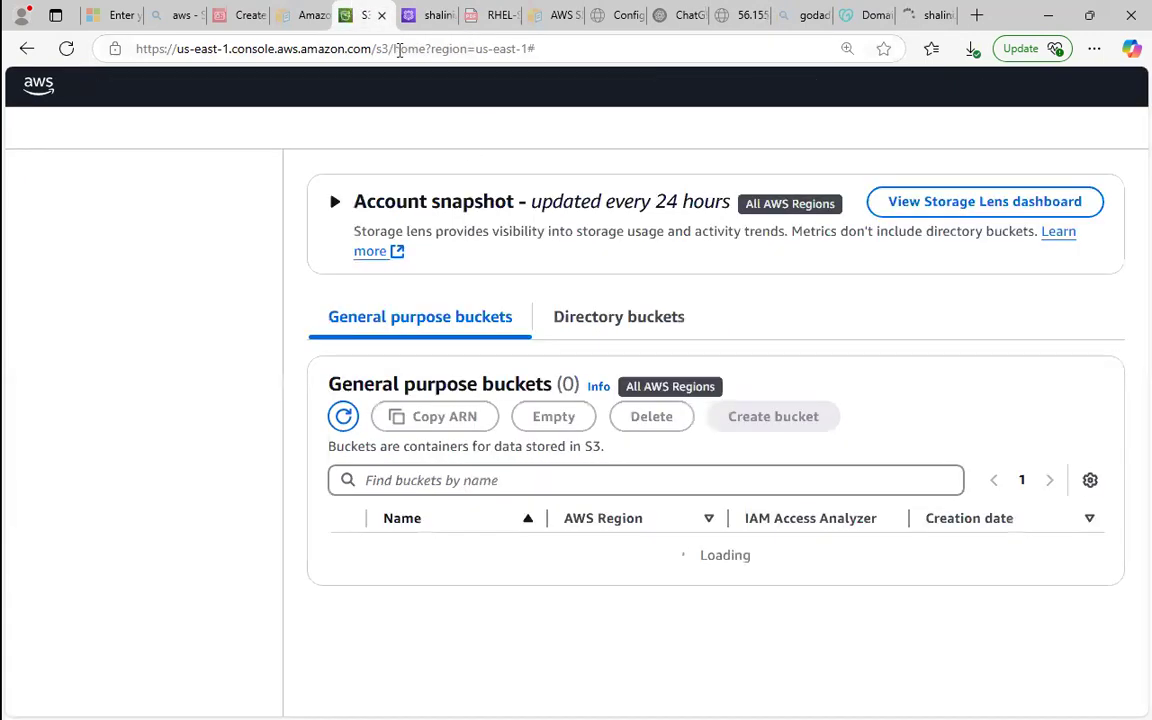
left_click(730, 418)
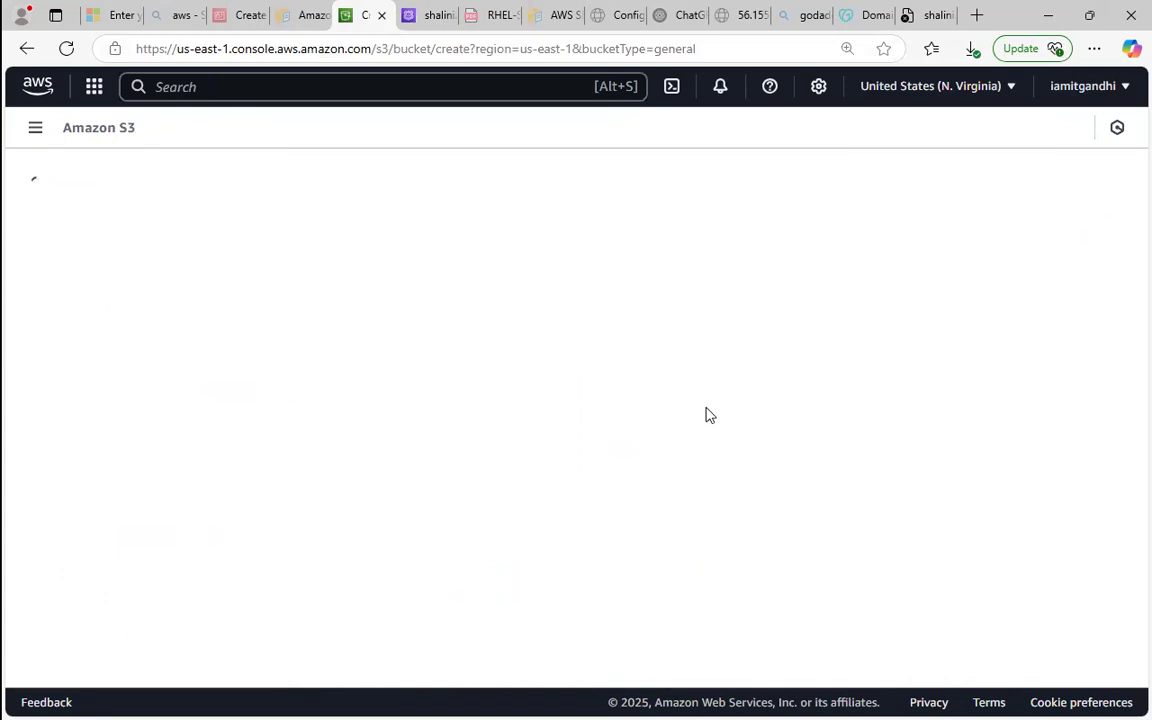
left_click(329, 504)
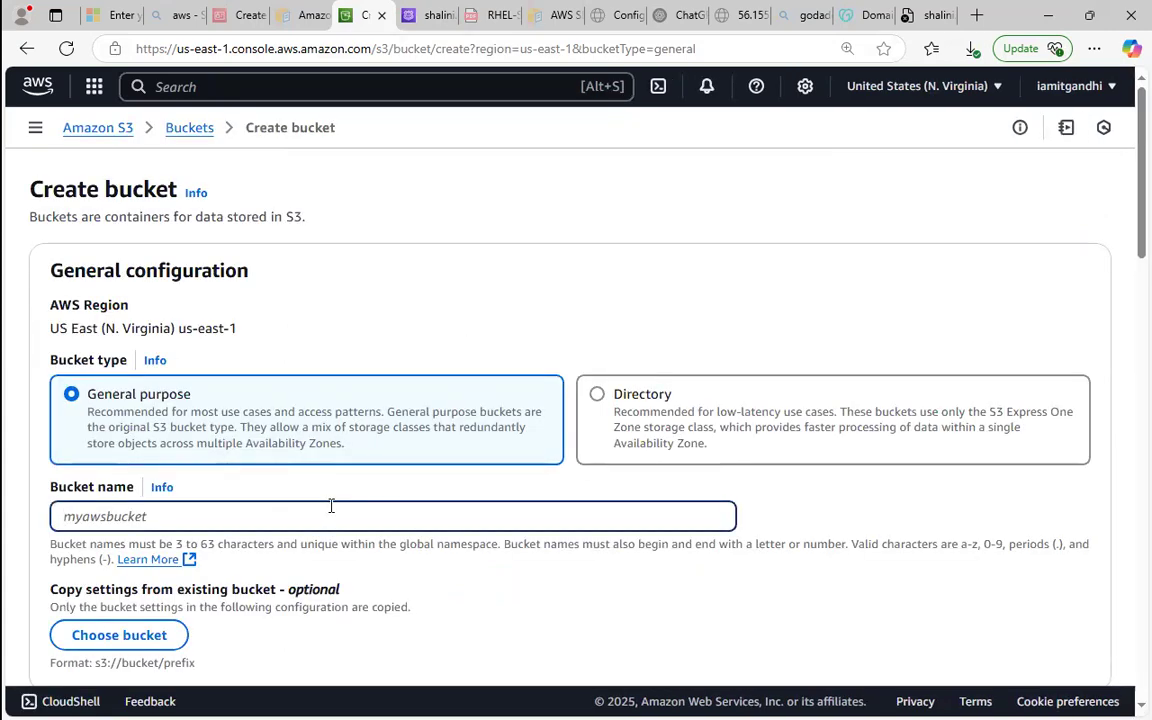
type("publicbucker")
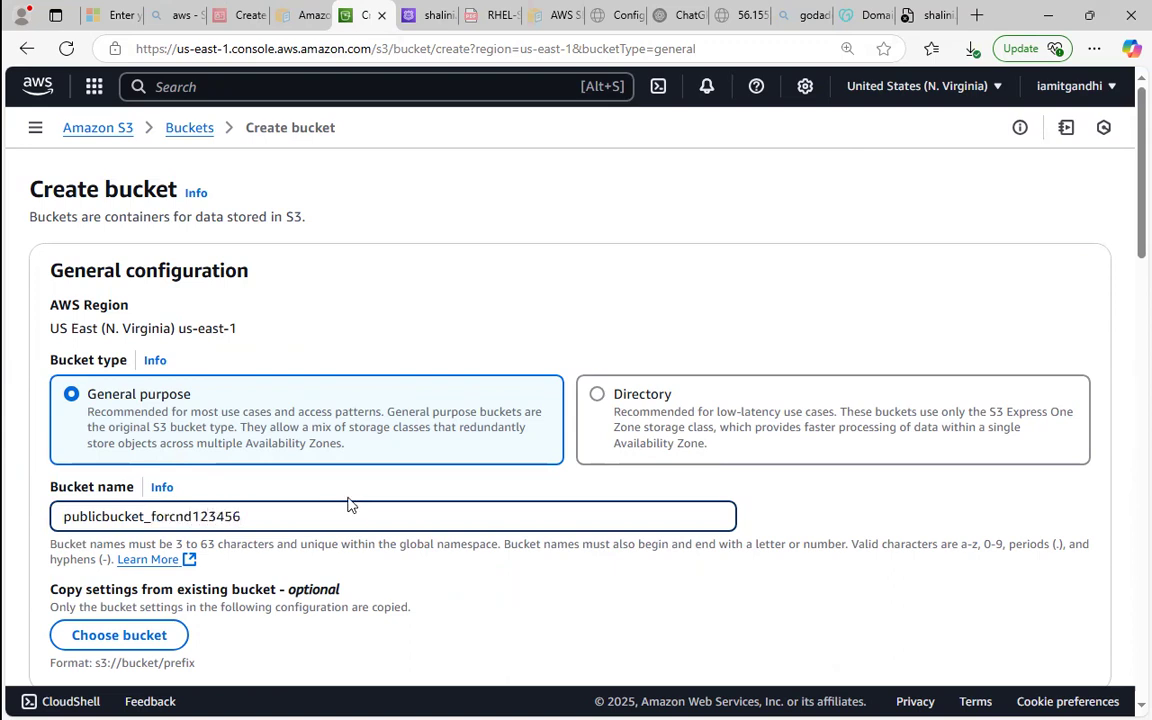
Enable ACLs for the bucket, turn off Block all public access and acknowledge the public access setting.
left_click_drag(1124, 213, 1124, 368)
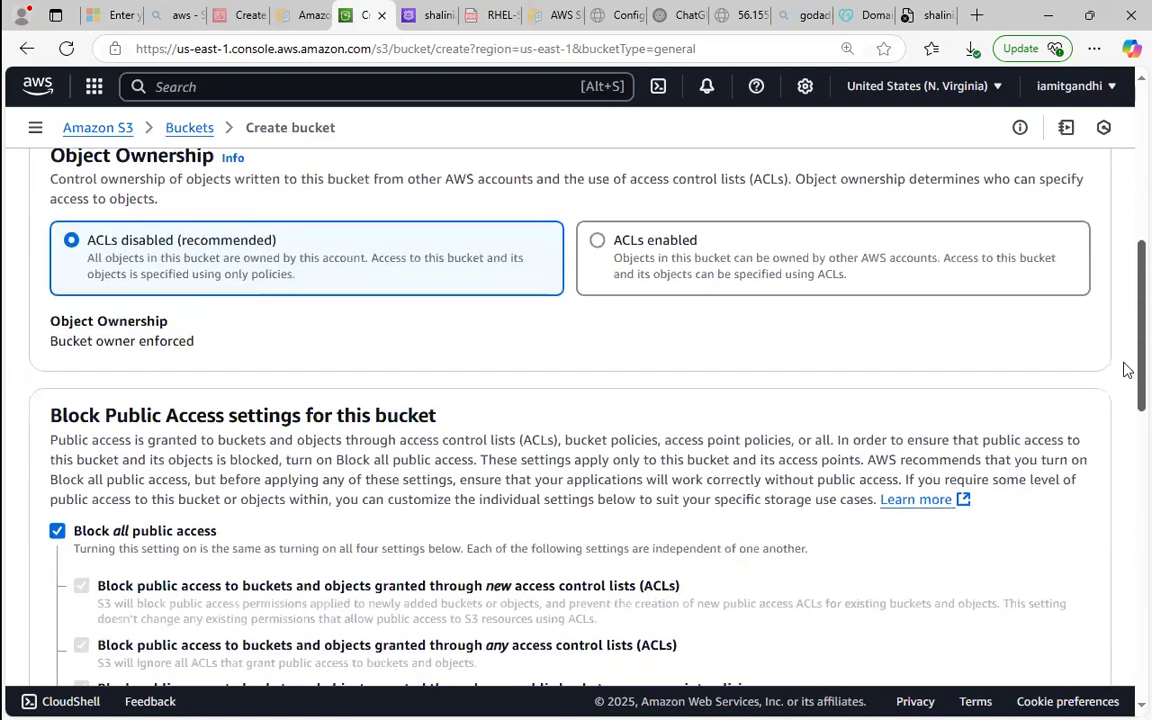
left_click(941, 262)
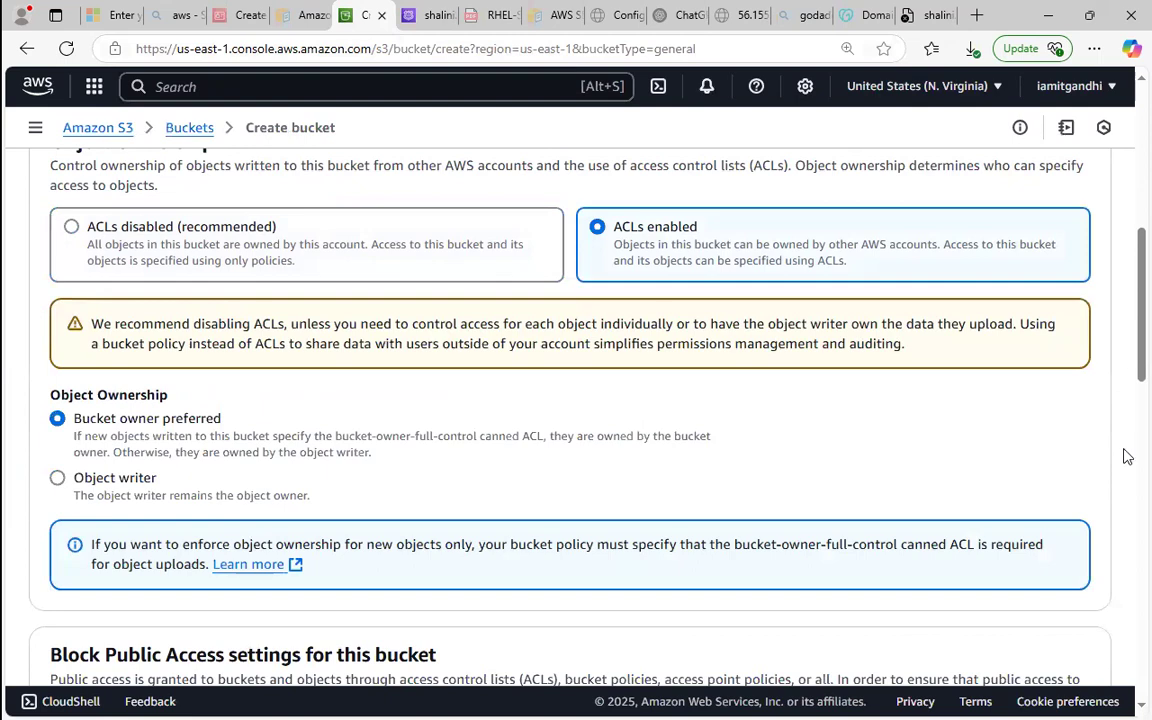
scroll(1126, 463, "down", 5)
left_click_drag(149, 272, 125, 301)
left_click(125, 301)
left_click_drag(1126, 360, 1128, 530)
left_click(213, 370)
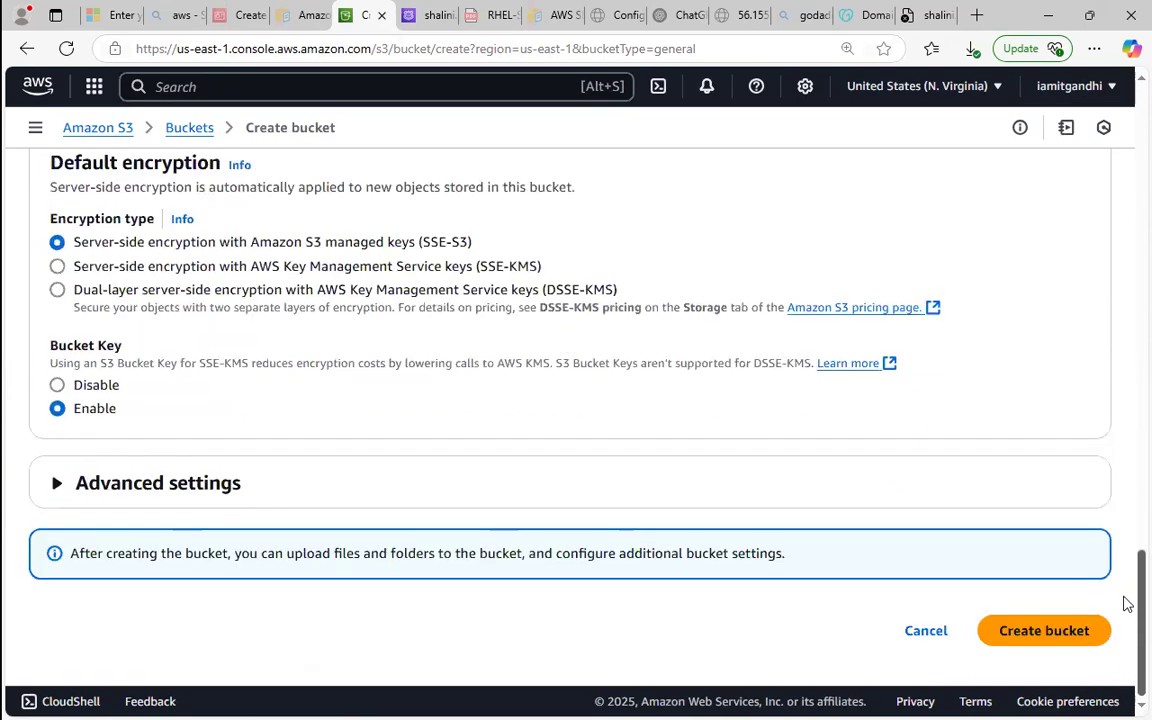
Remove the underscore so the bucket name reads publicbucketforcnd123456, and create the bucket.
left_click(1034, 630)
left_click(288, 403)
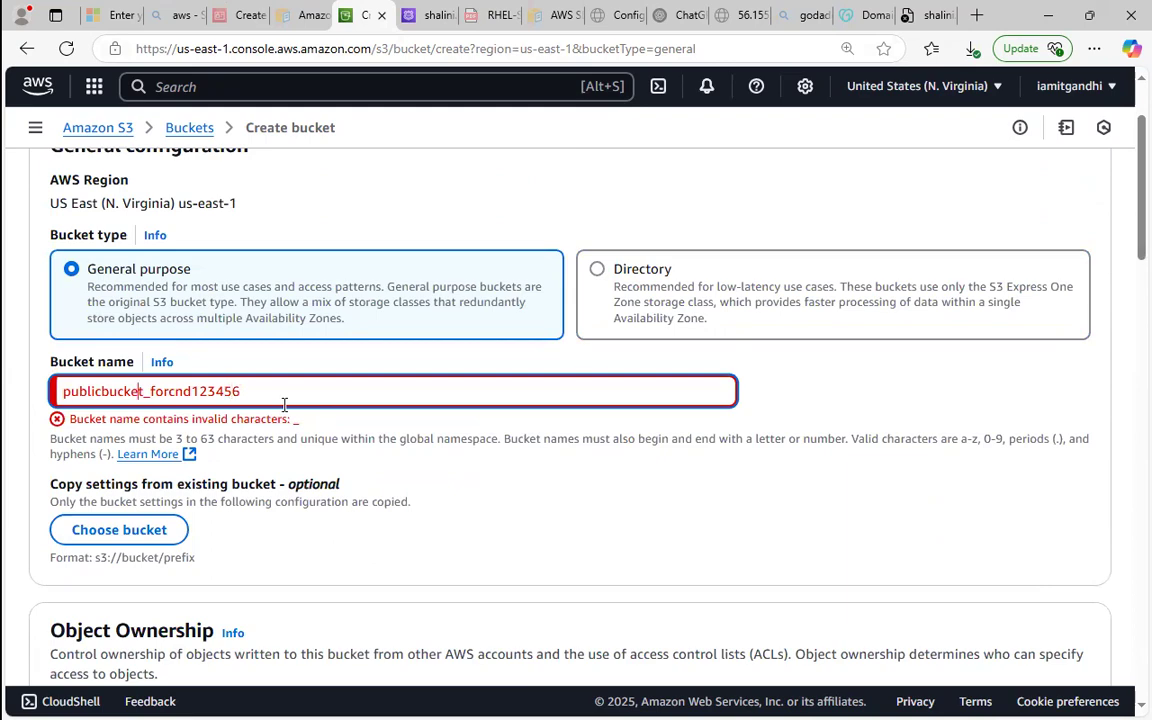
key("BackSpace")
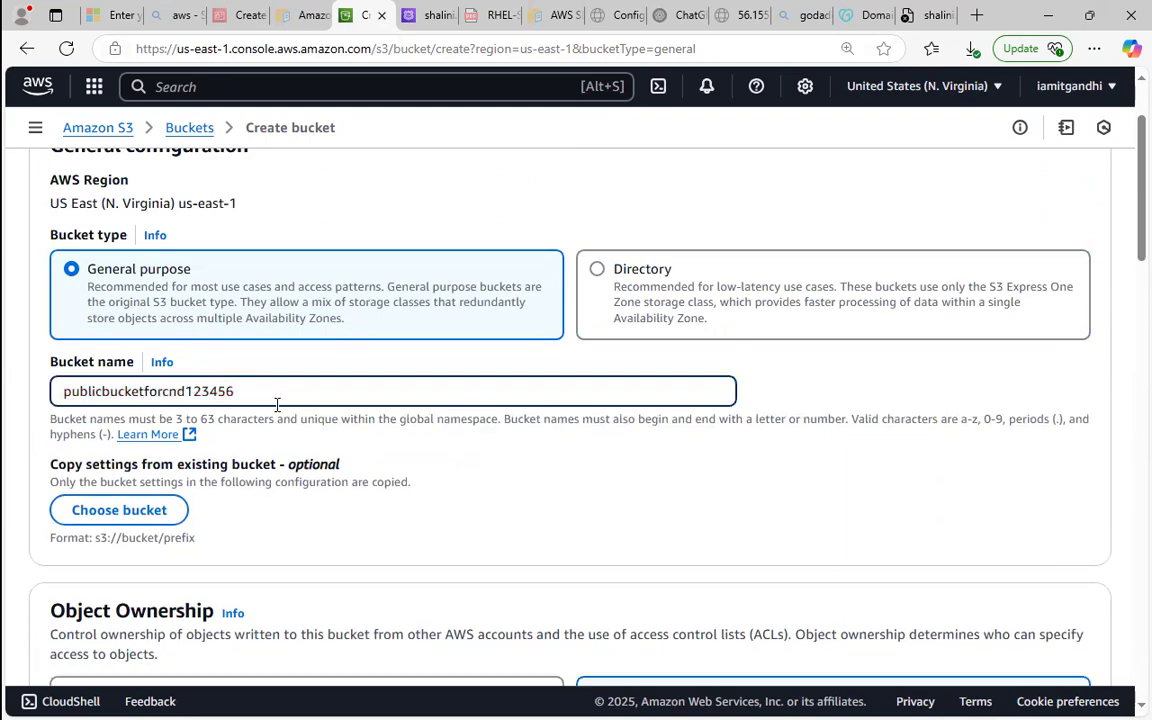
scroll(1124, 355, "down", 15)
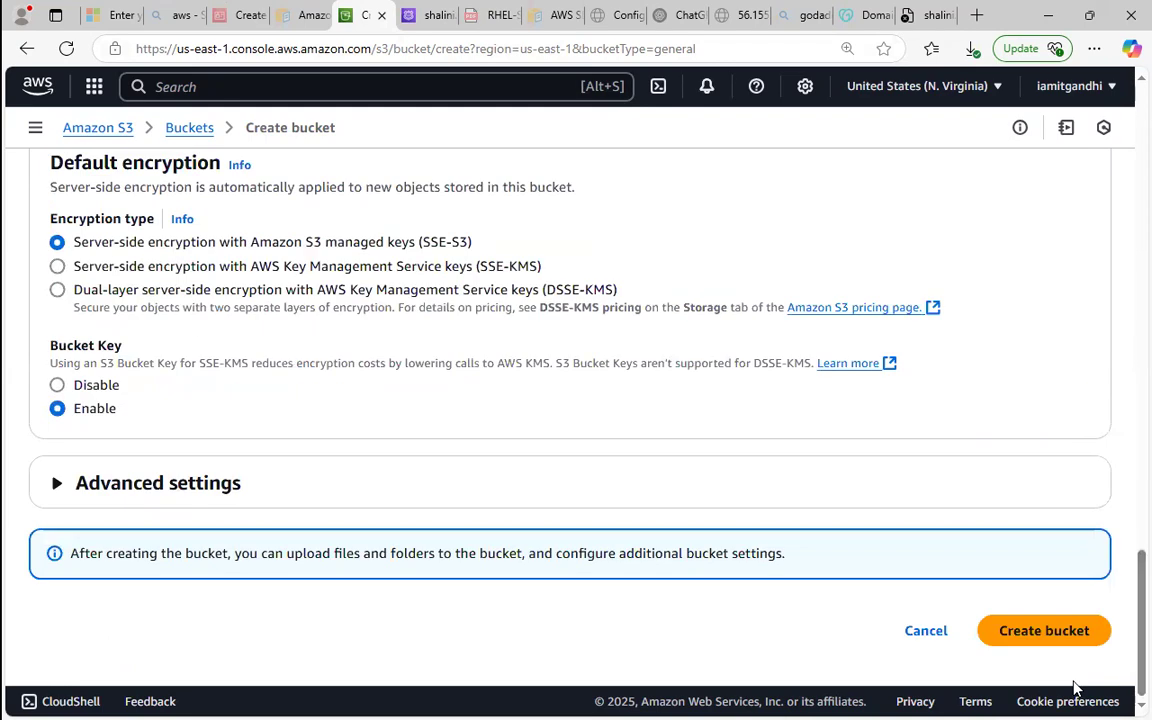
left_click(1068, 634)
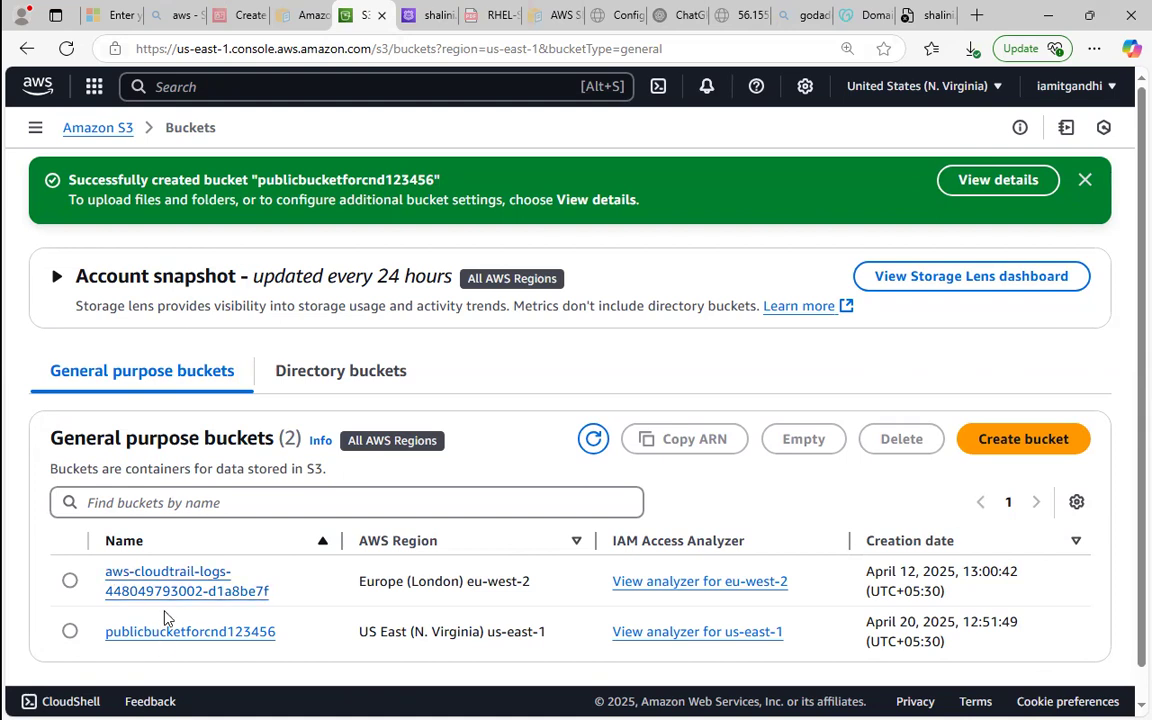
Upload index.html from the Documents folder to the publicbucketforcnd123456 bucket and close the upload status.
left_click(148, 631)
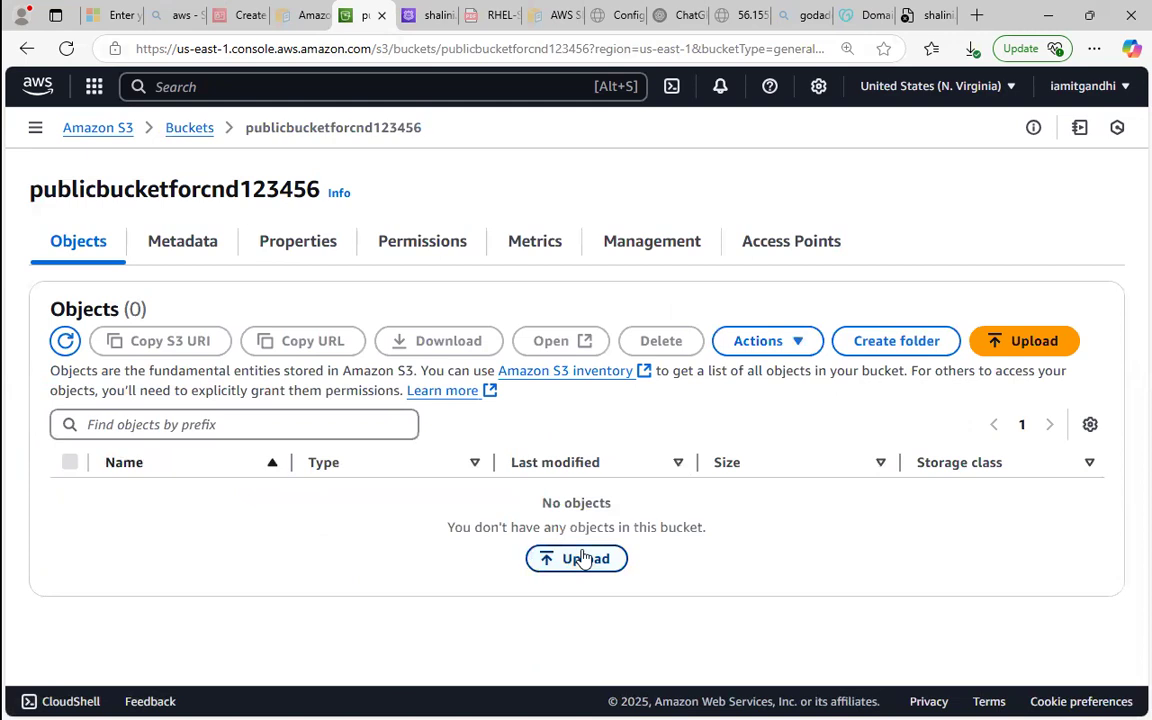
left_click(549, 561)
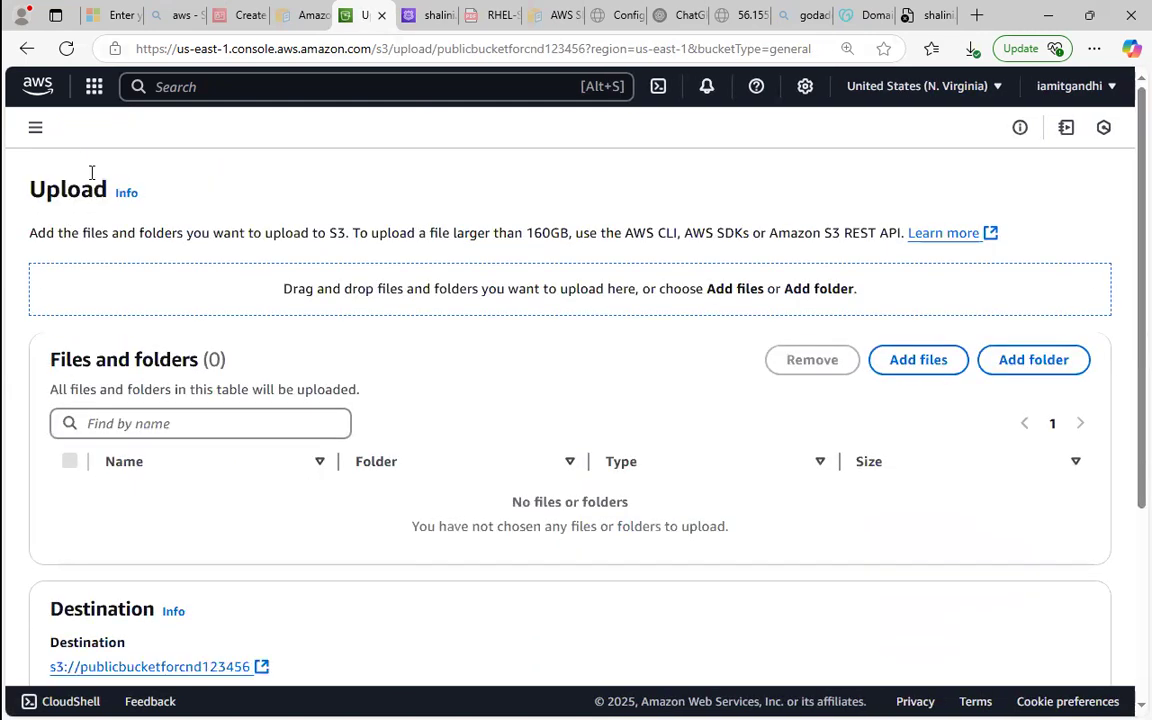
left_click(915, 359)
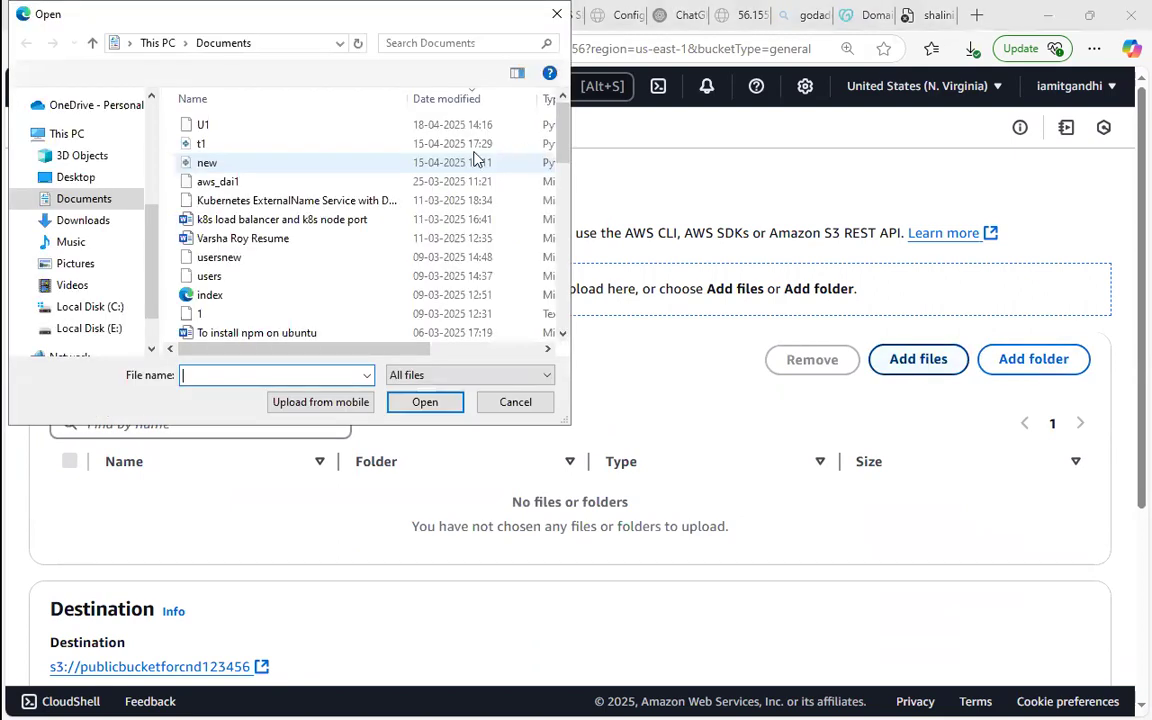
double_click(352, 298)
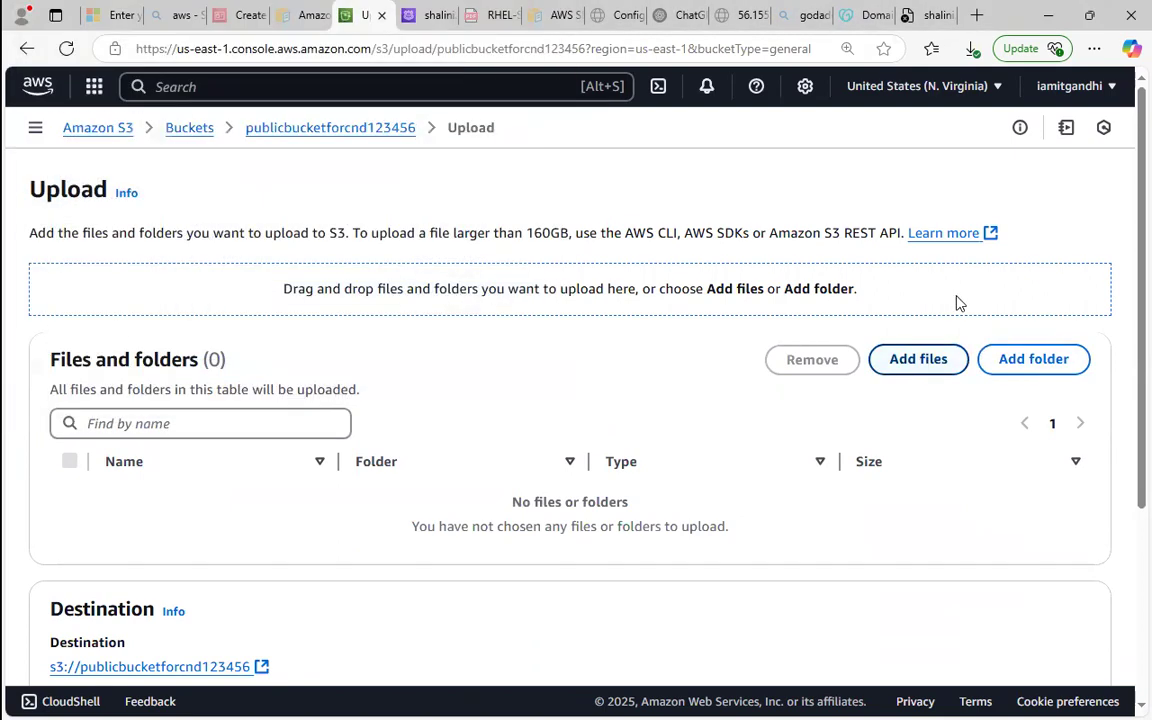
scroll(1120, 362, "down", 3)
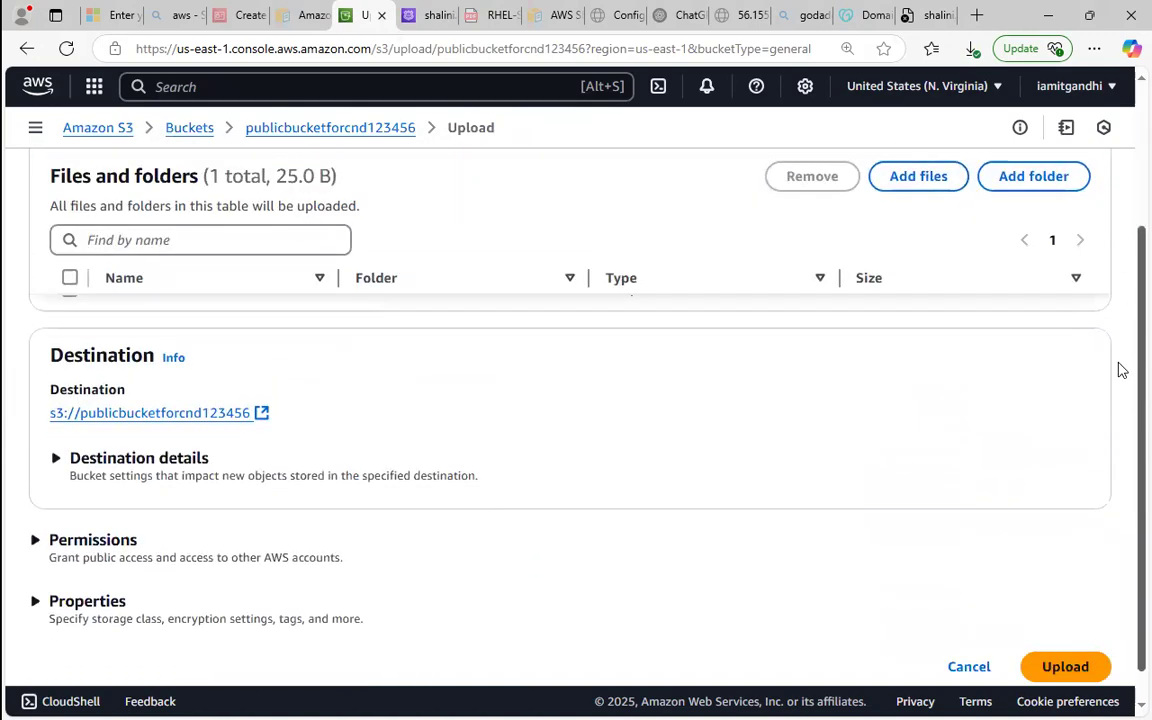
scroll(1124, 270, "up", 3)
scroll(1124, 329, "down", 3)
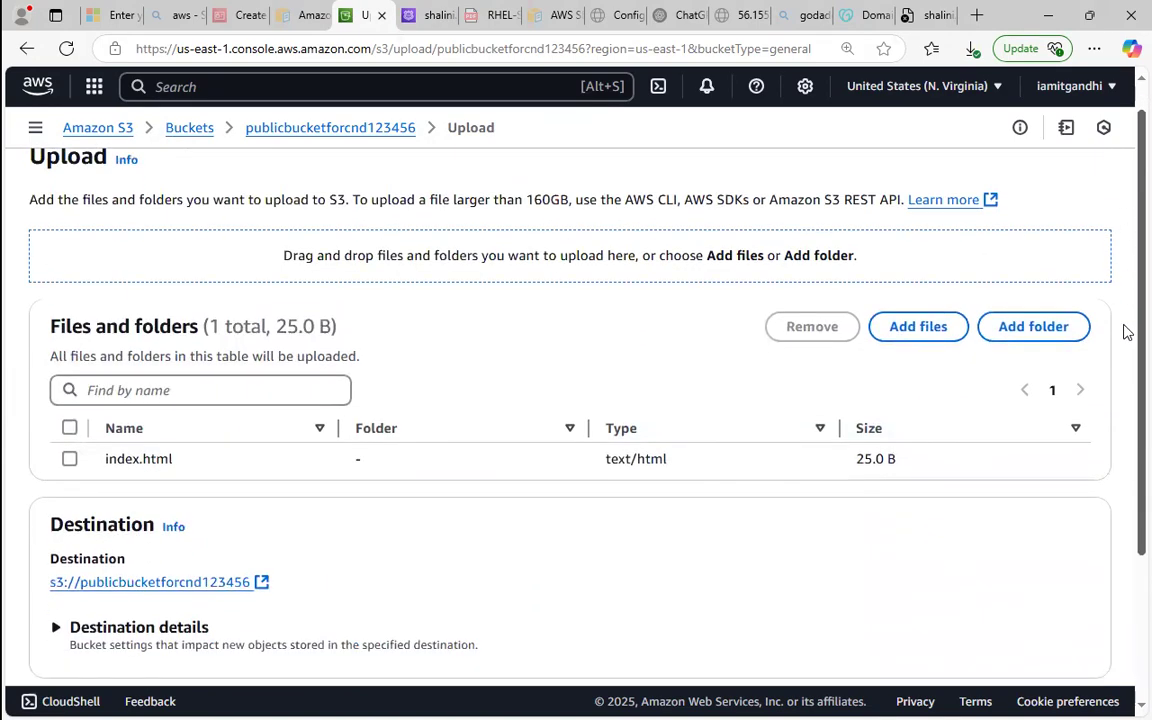
left_click(1058, 656)
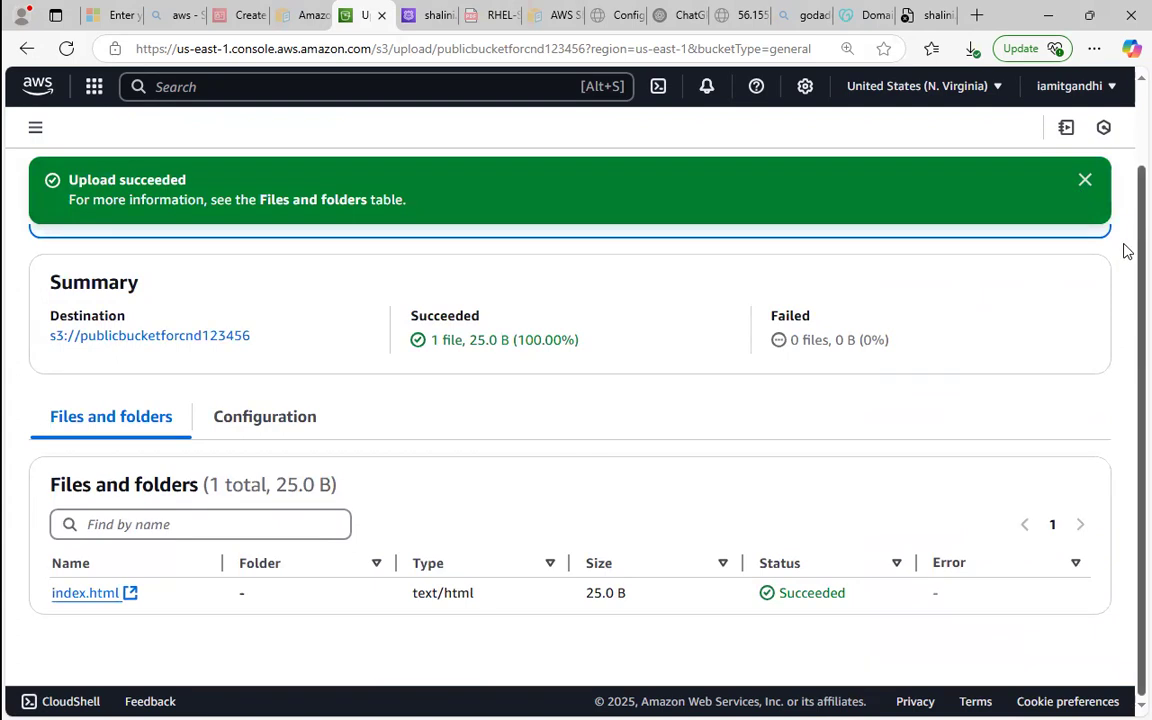
scroll(1124, 200, "up", 1)
left_click(1078, 253)
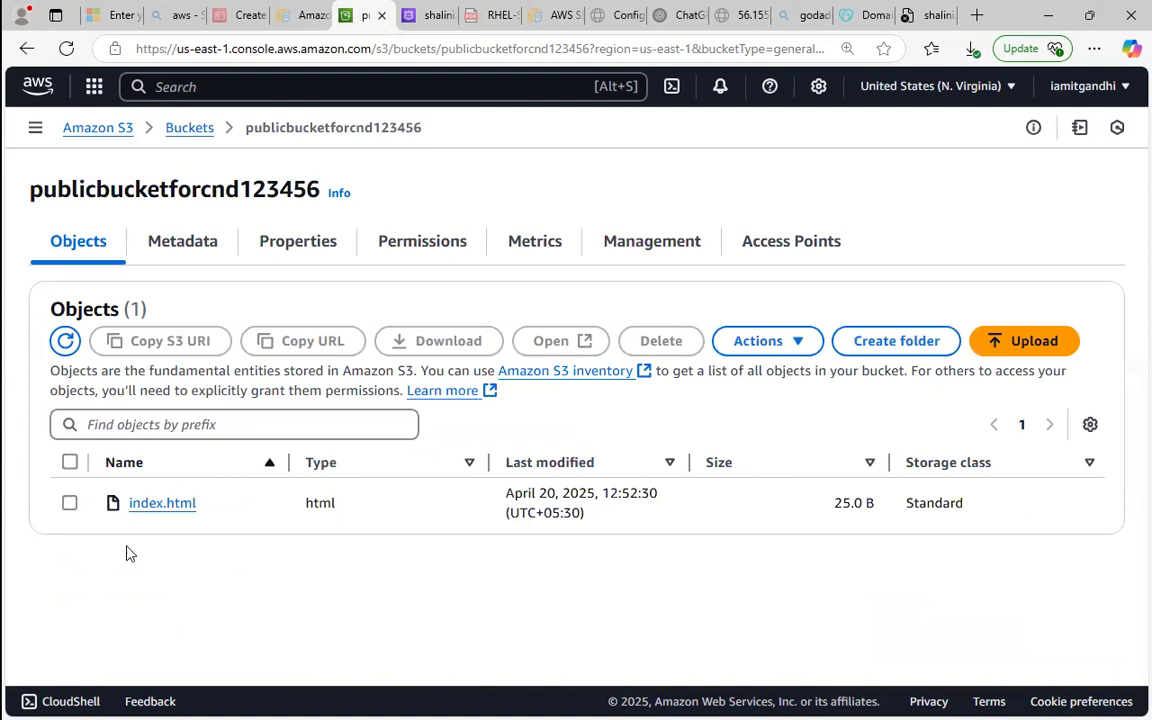
Make index.html in the bucket publicly readable using its ACL and close the status page.
left_click(70, 504)
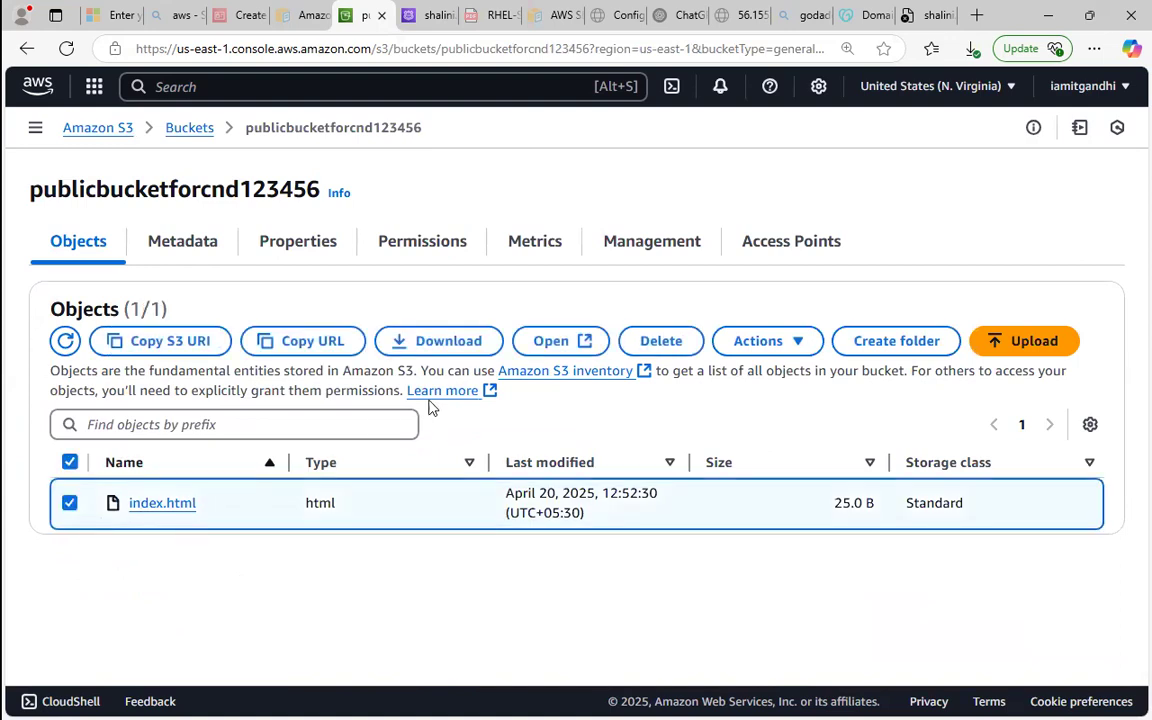
left_click(795, 341)
scroll(938, 600, "down", 1)
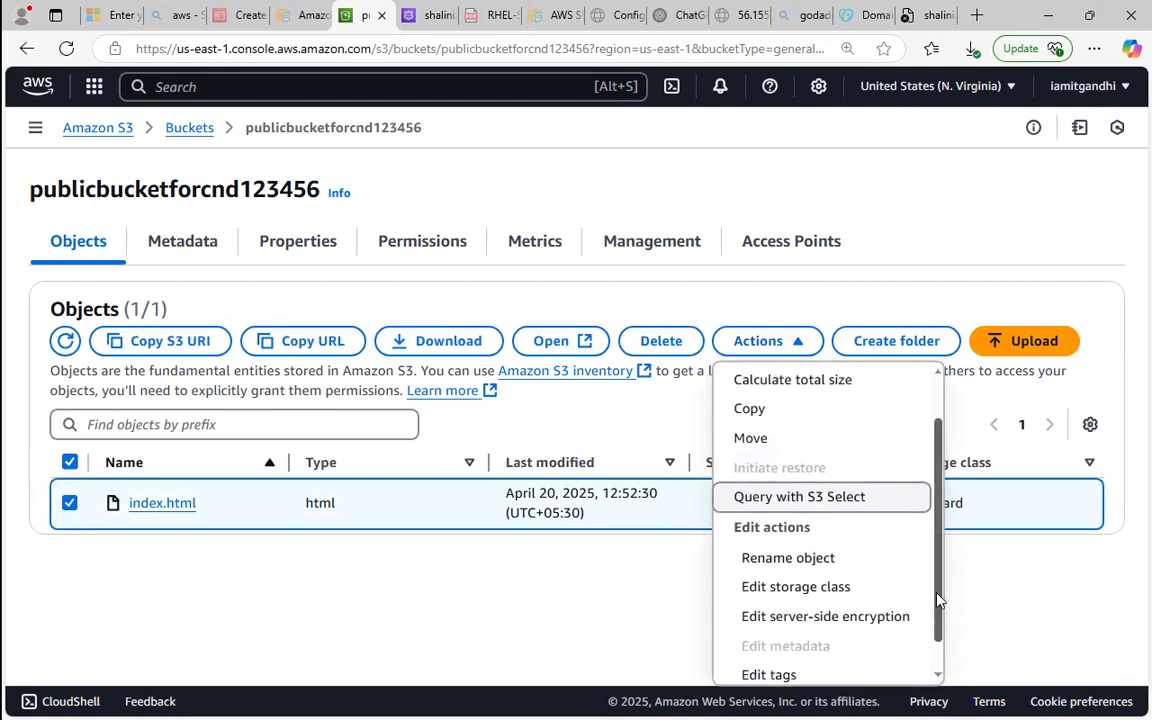
scroll(940, 600, "down", 1)
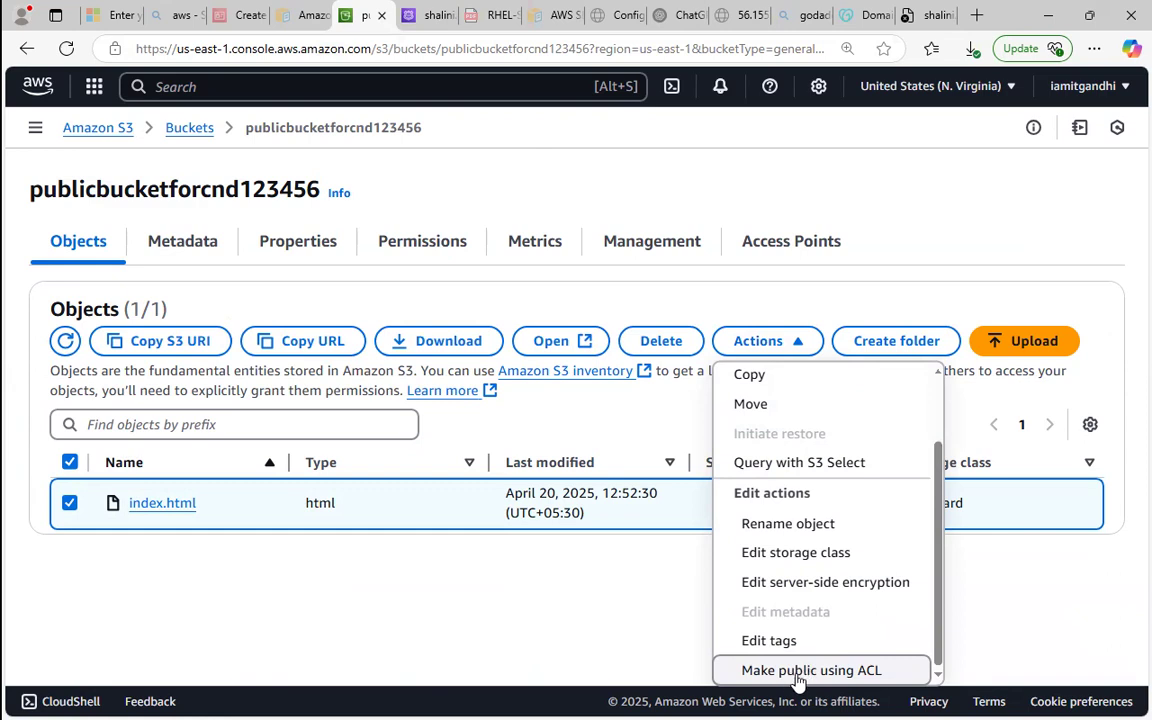
left_click(804, 671)
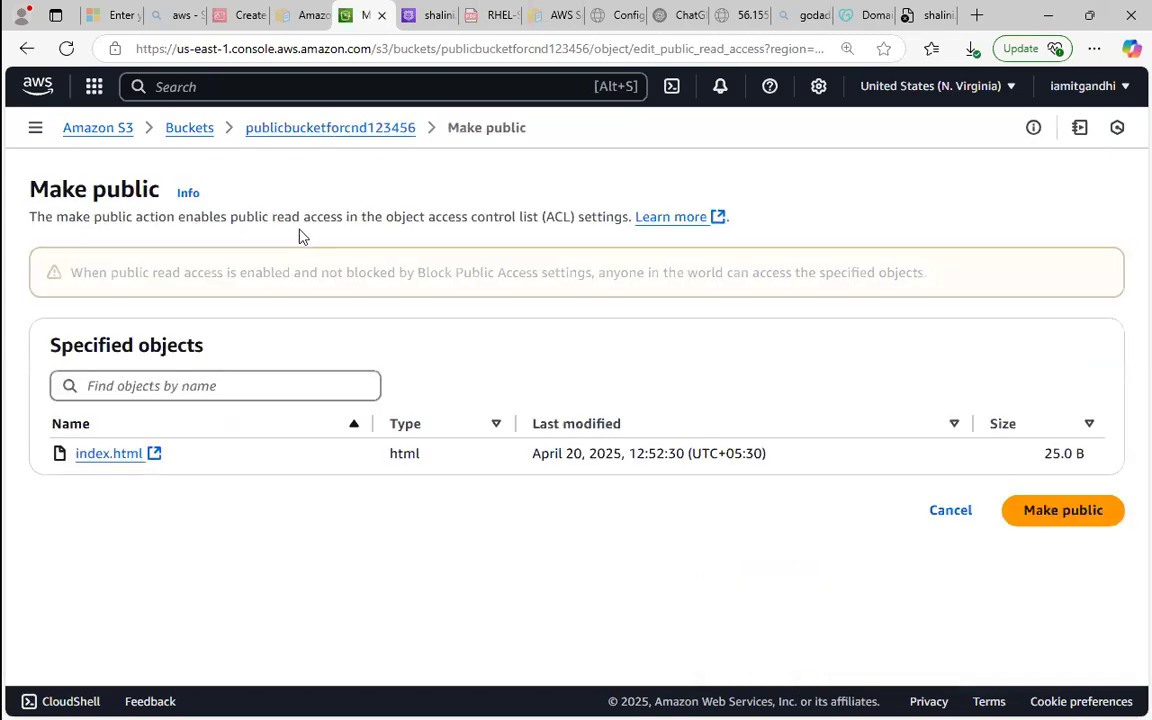
left_click(1051, 521)
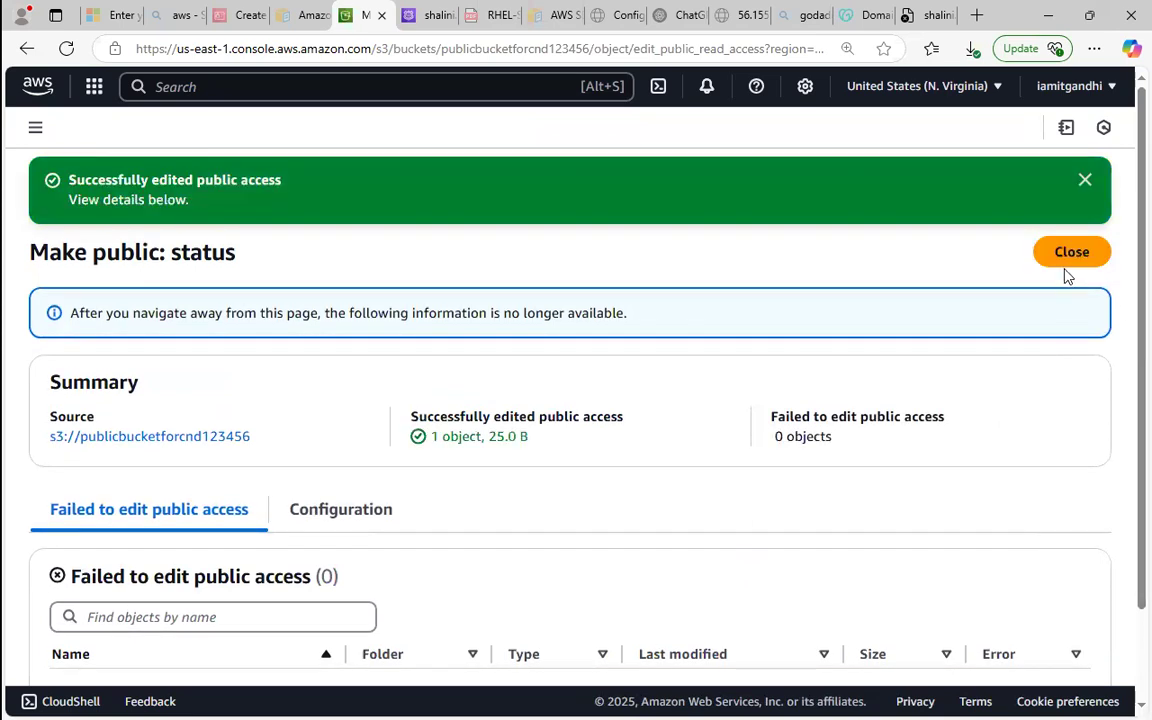
left_click(1066, 262)
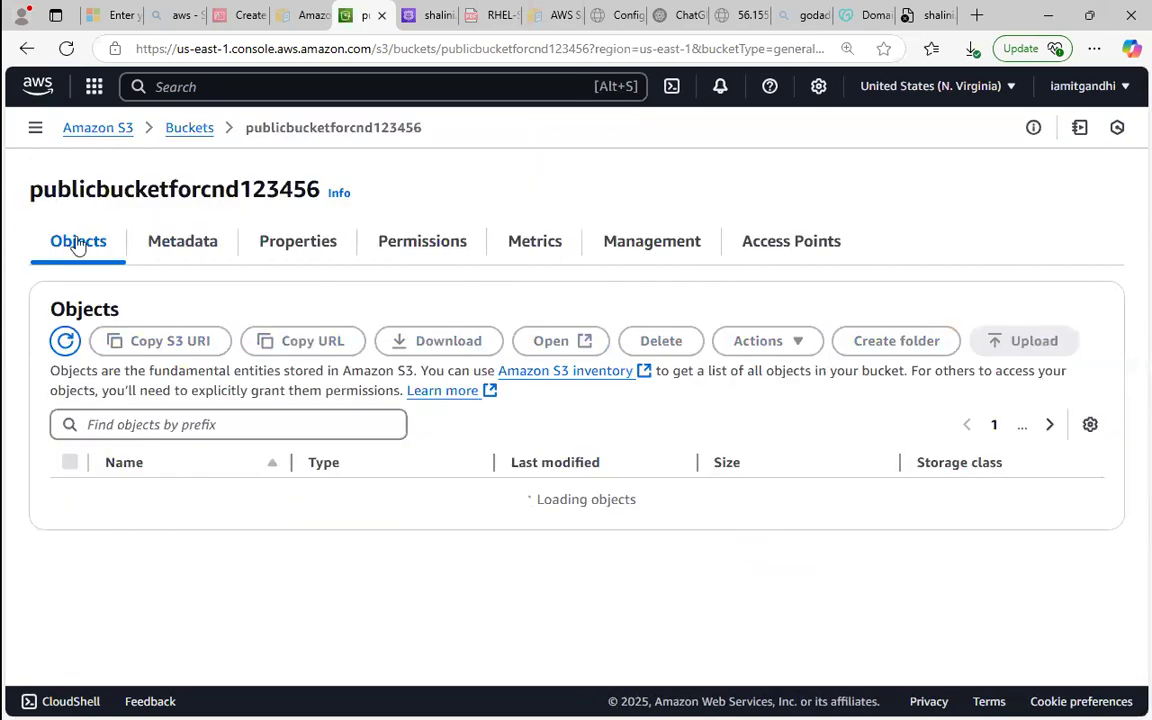
Enable static website hosting in the bucket's properties with index.html as the index document, and save the changes.
left_click(280, 243)
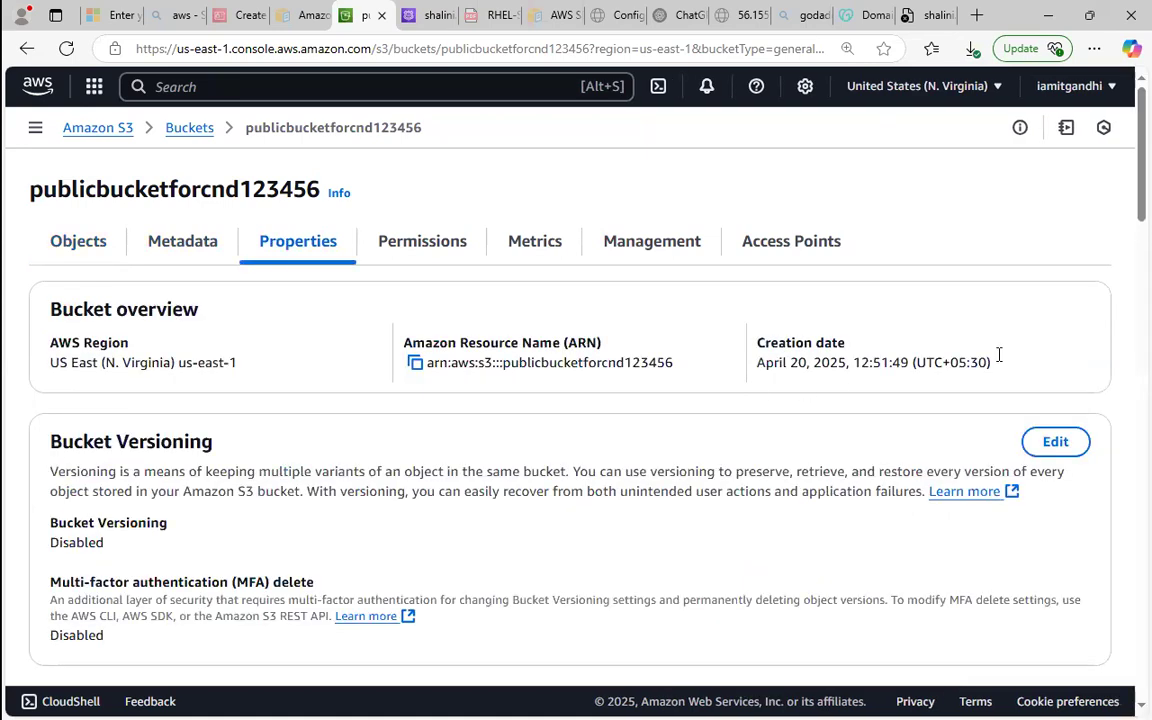
scroll(1118, 491, "down", 10)
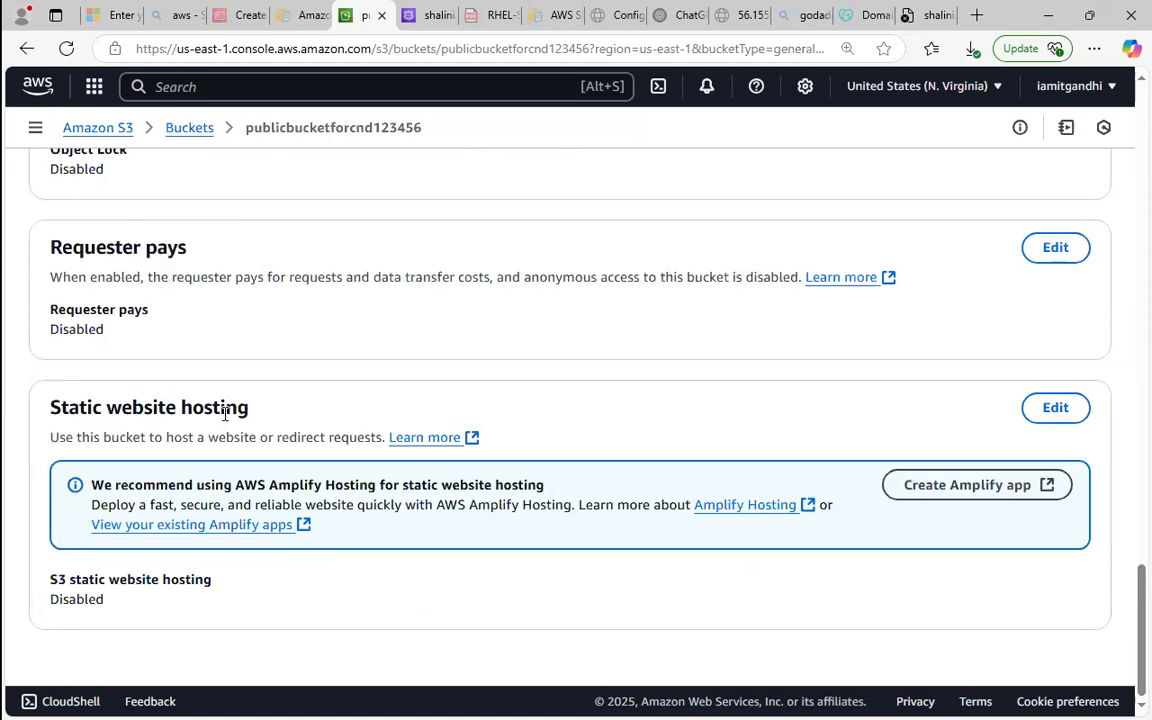
left_click(1068, 407)
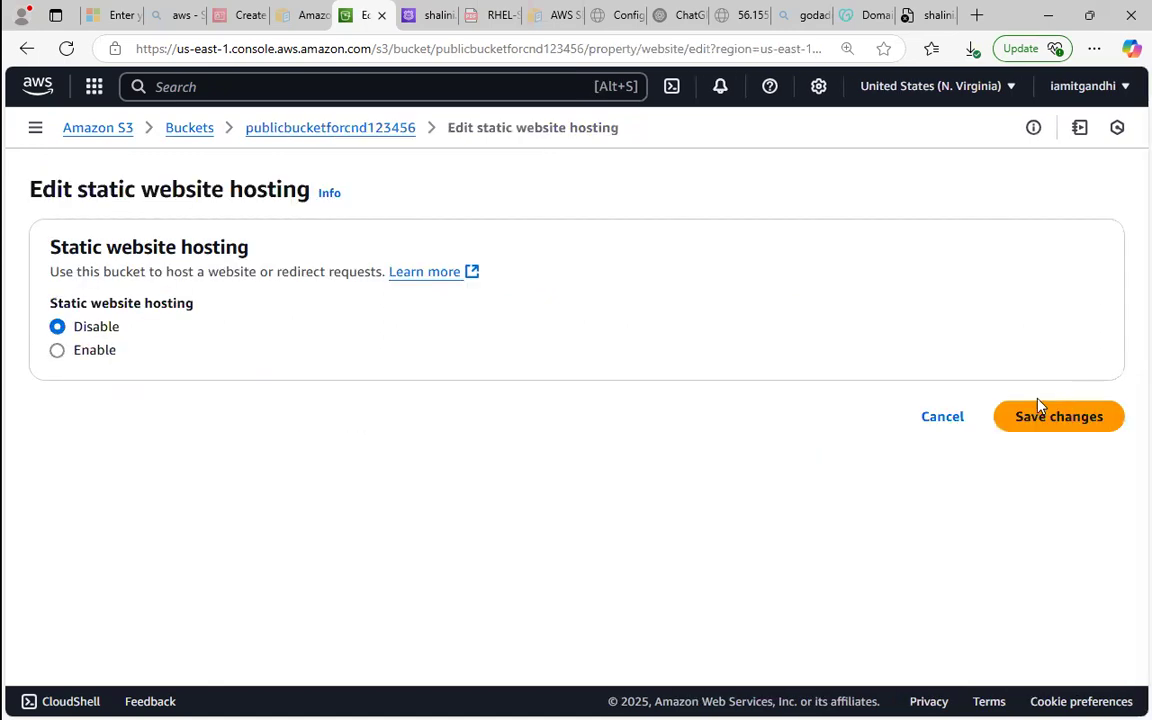
left_click(88, 348)
scroll(1124, 340, "down", 3)
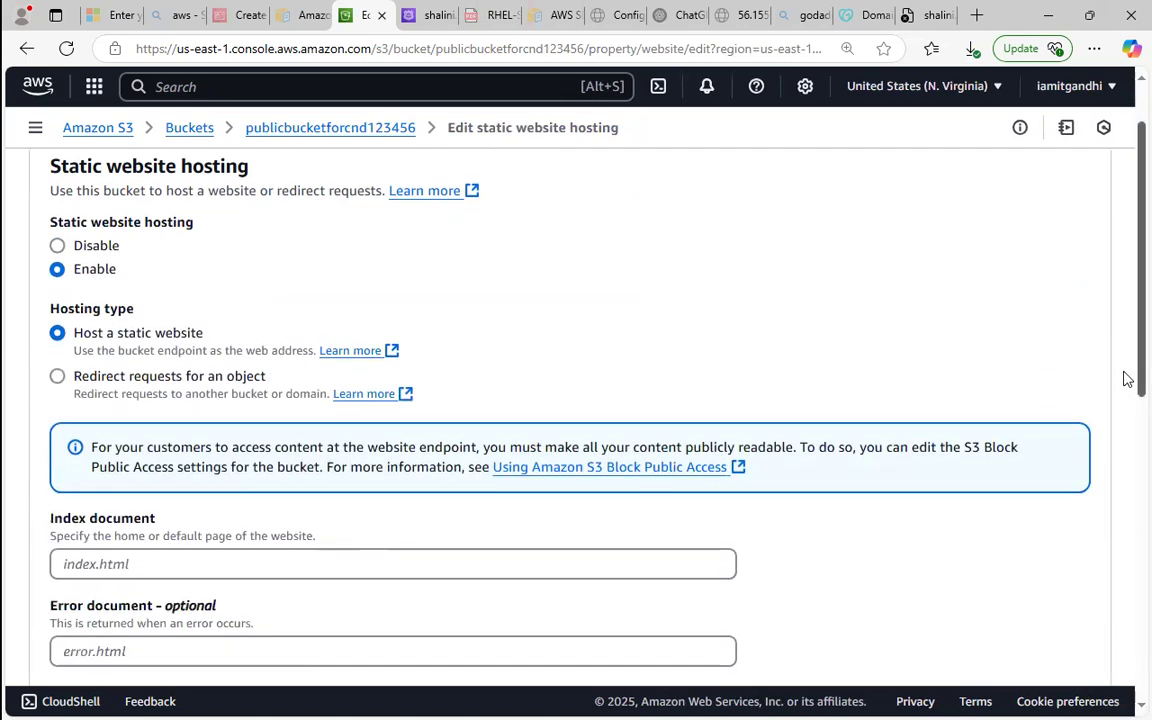
left_click(561, 397)
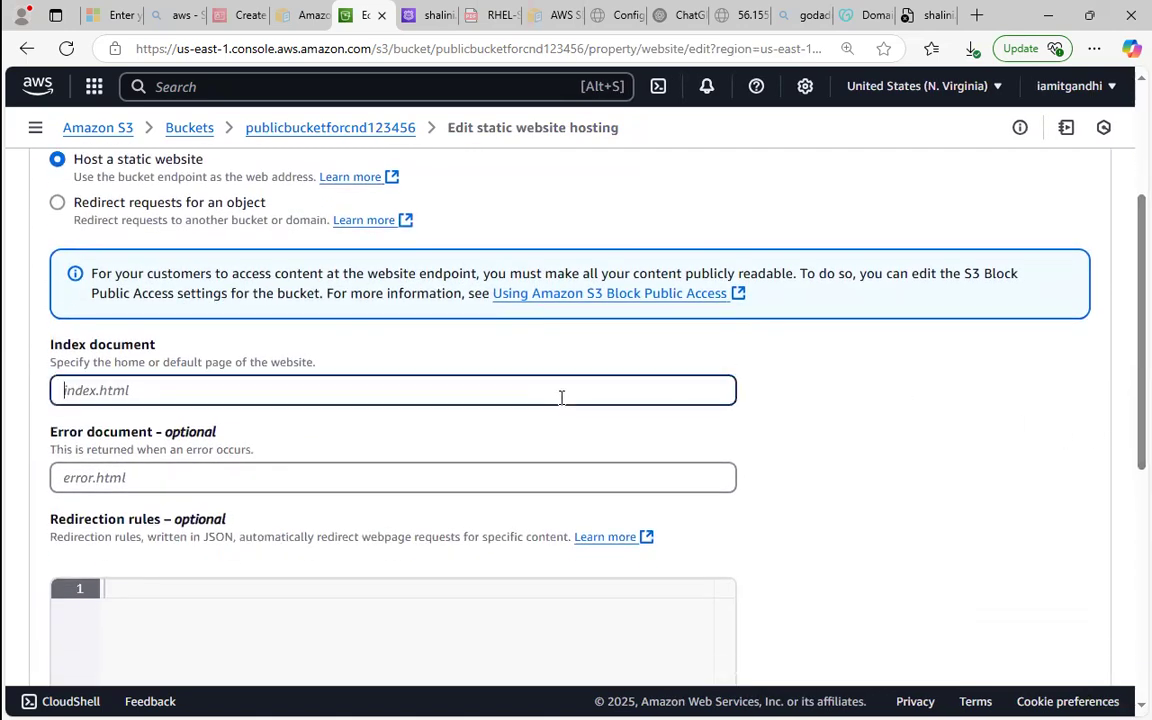
type("index.html")
scroll(1127, 317, "down", 5)
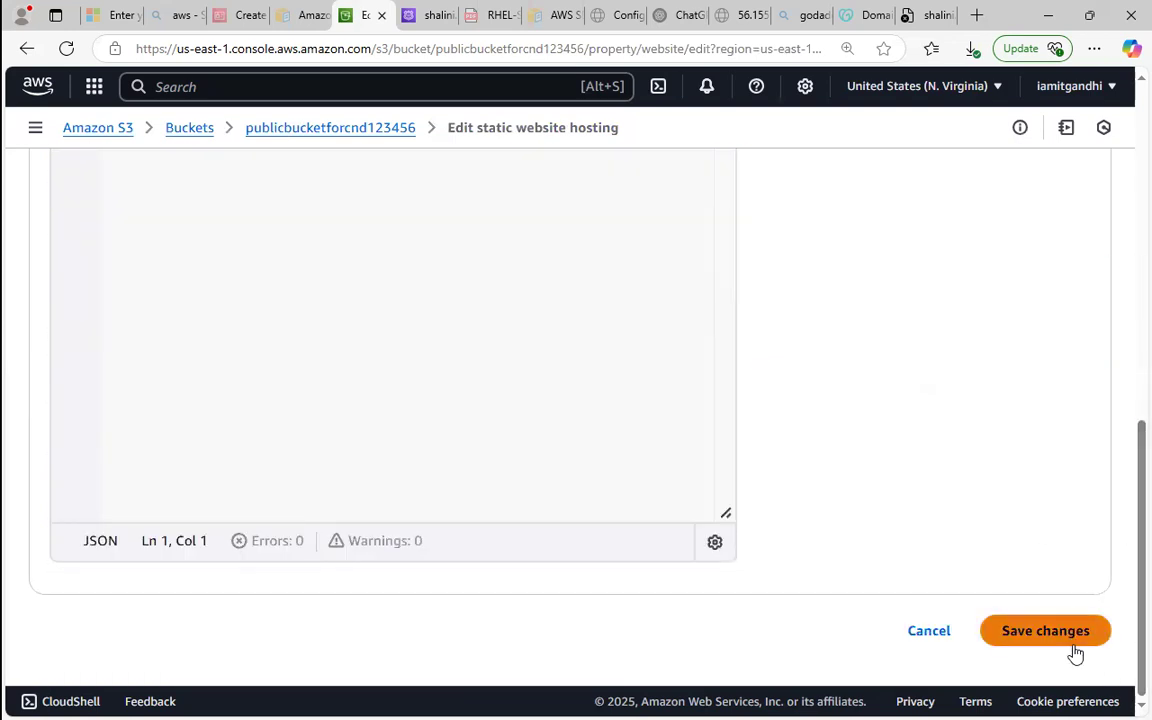
left_click(1040, 638)
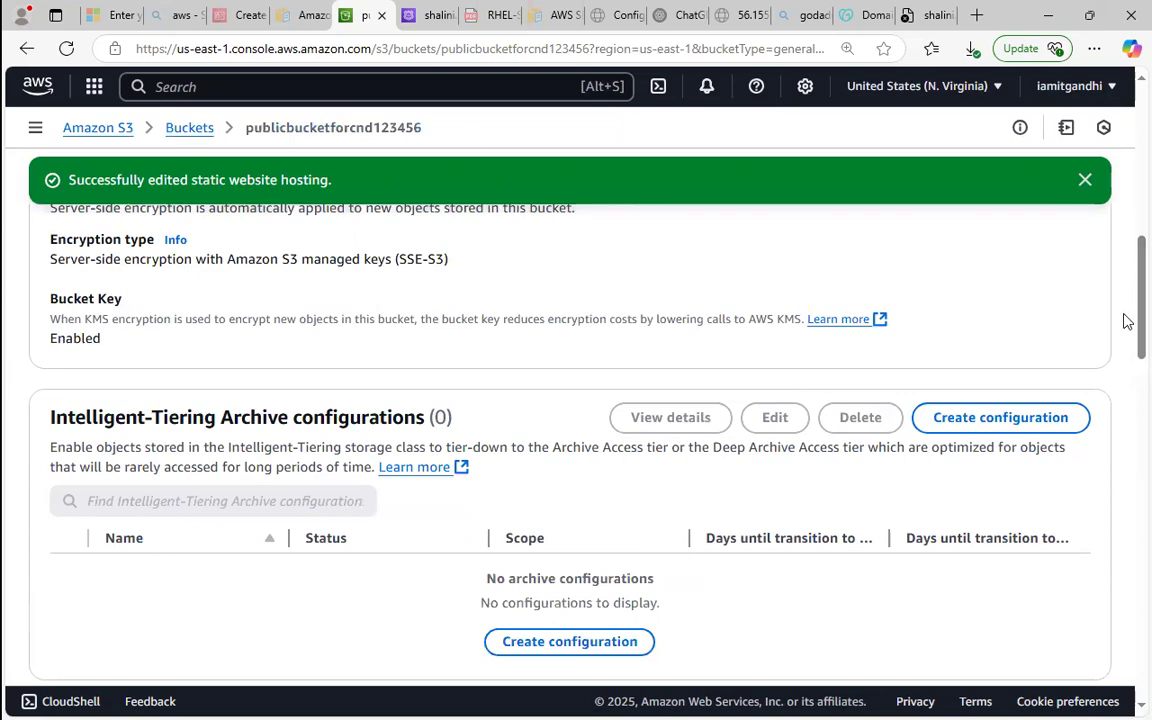
Open the bucket website endpoint to check the hosted page, close it and return to the bucket.
scroll(1124, 489, "down", 15)
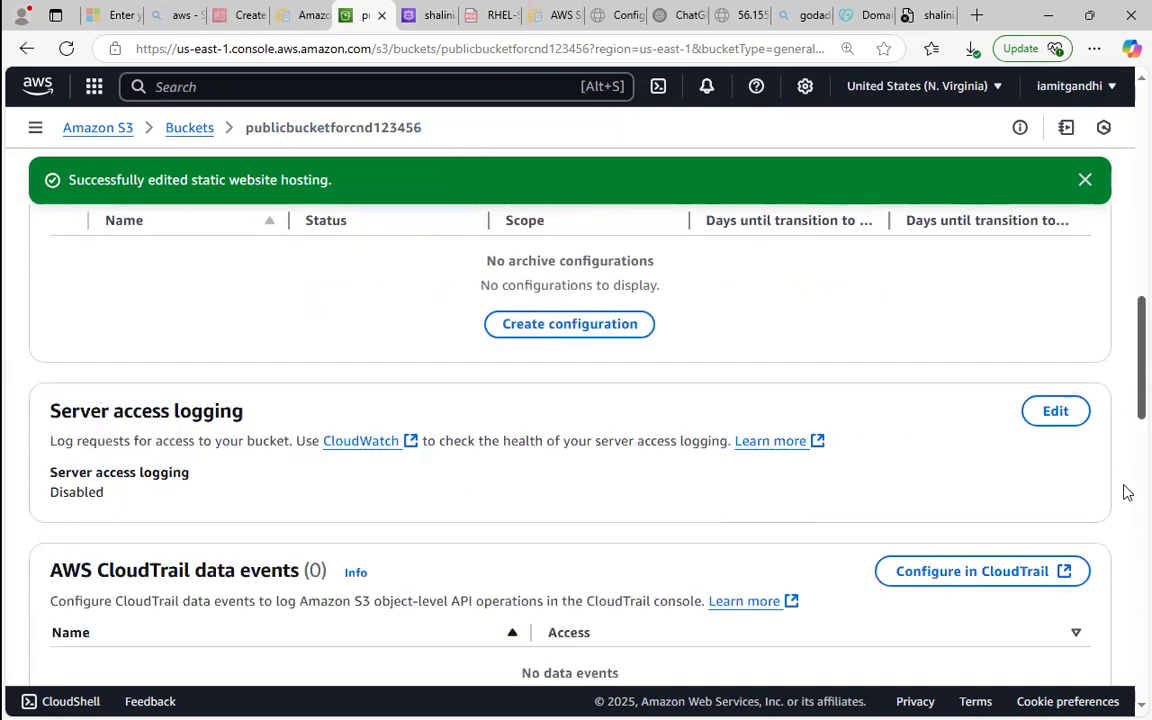
scroll(1050, 625, "down", 1)
scroll(1124, 610, "down", 2)
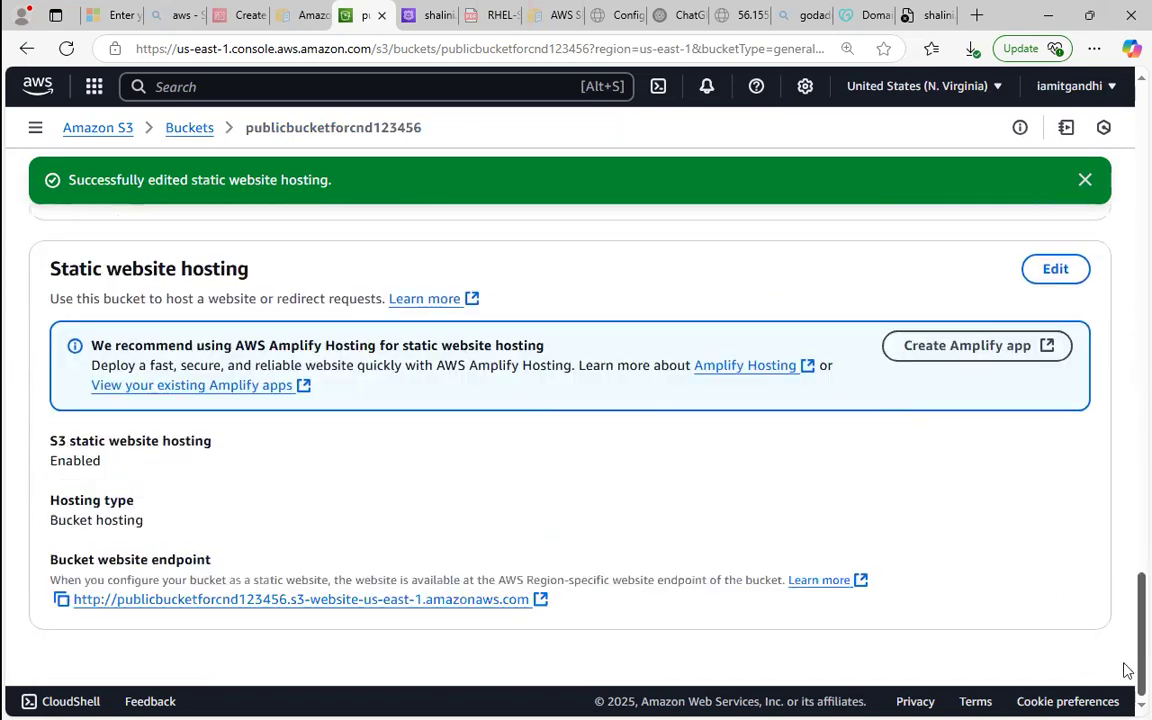
left_click(346, 600)
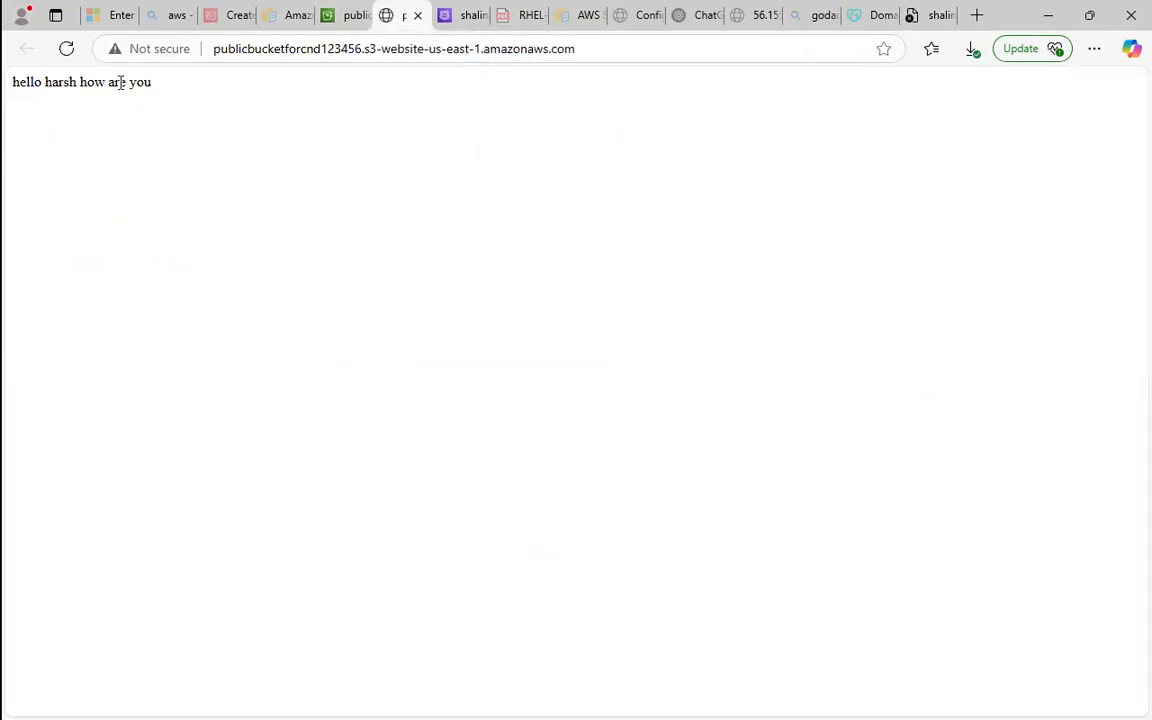
left_click(418, 16)
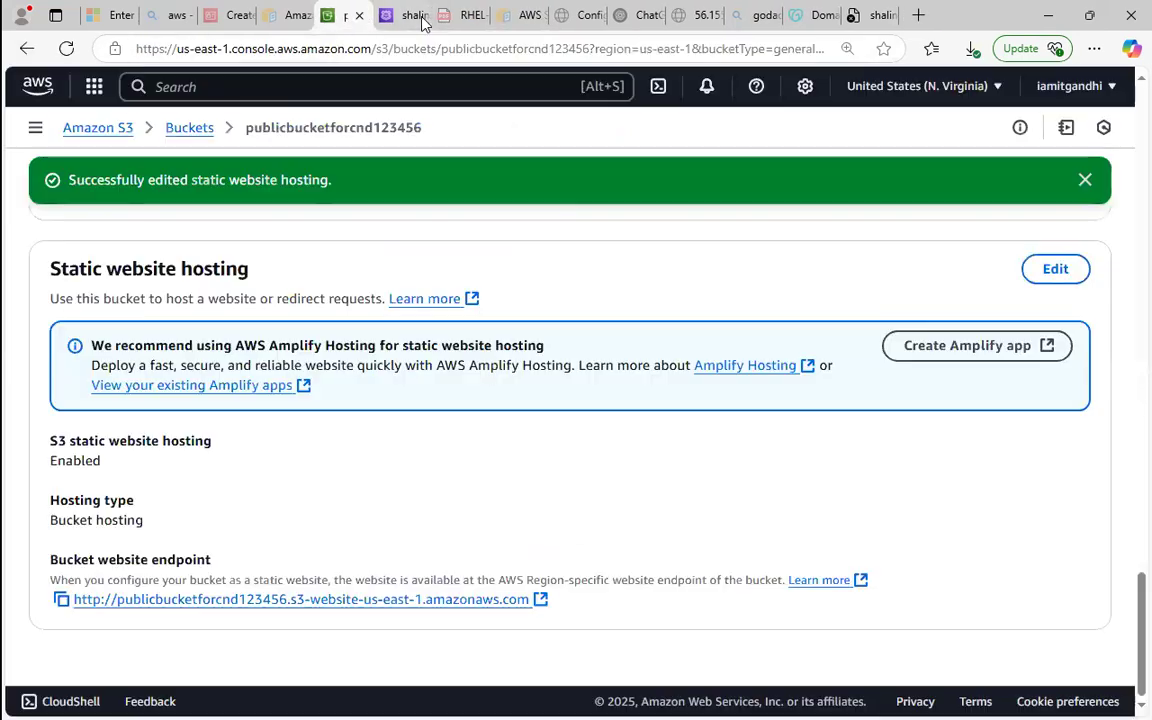
left_click(290, 14)
left_click(340, 14)
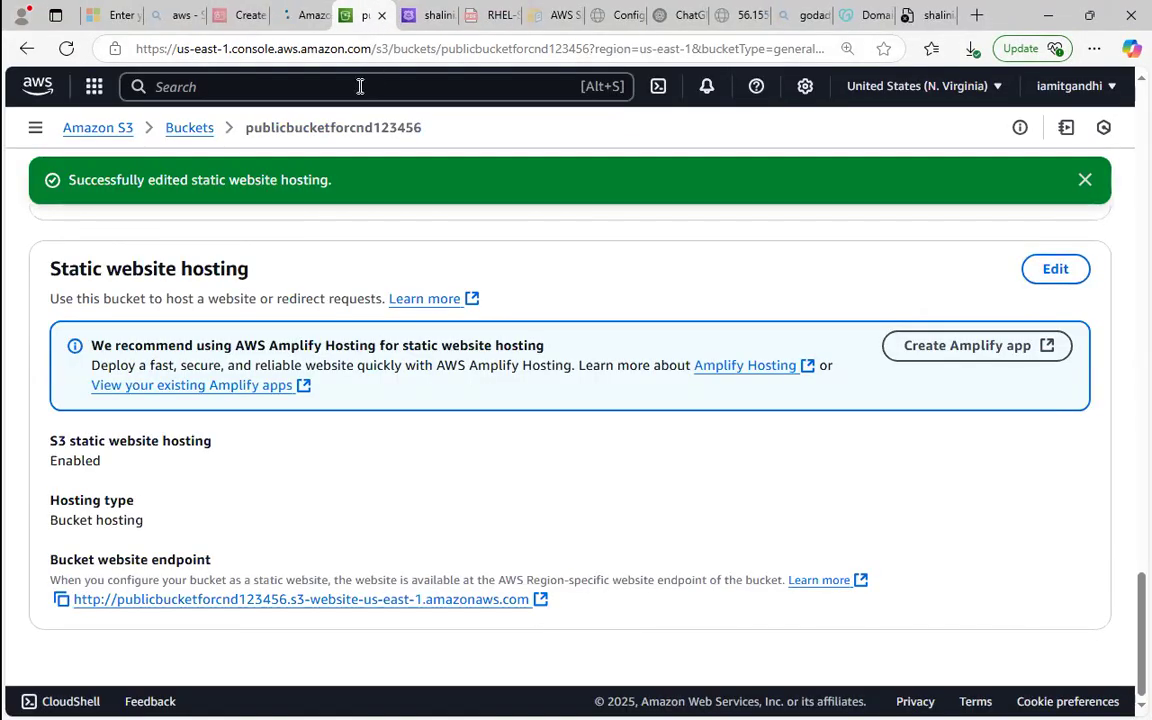
Review the custom domain's site, its GoDaddy nameservers, the server IP page and the domain's Route 53 hosted zone.
left_click(928, 12)
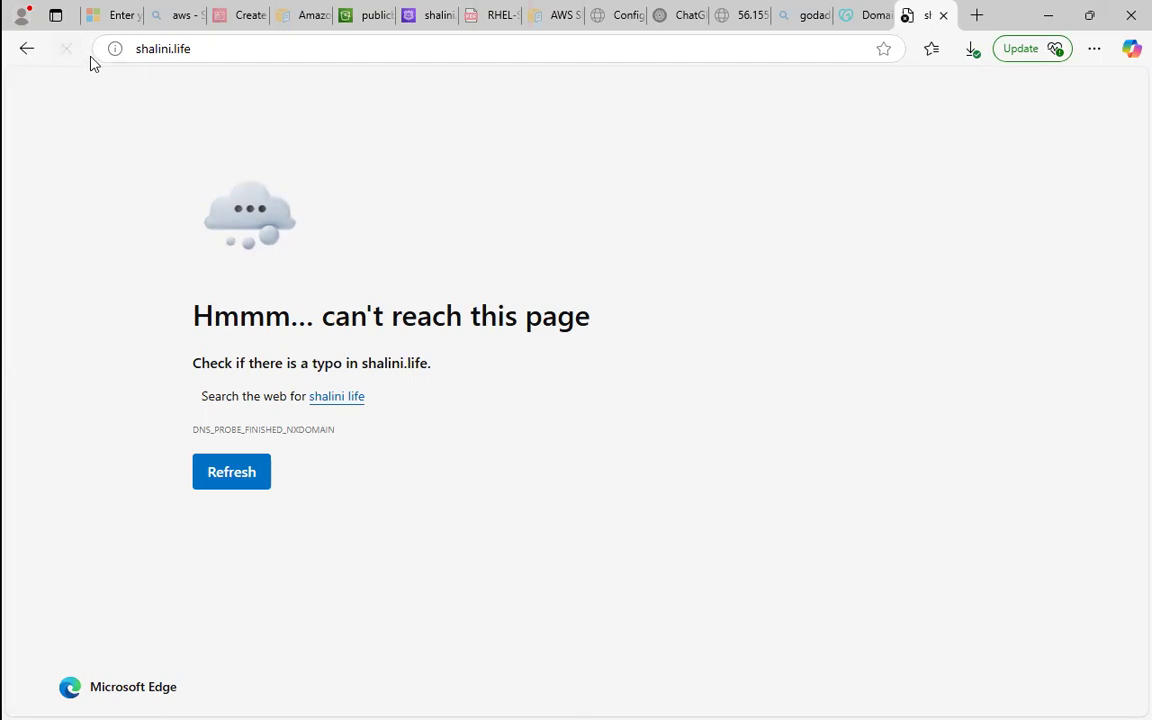
left_click(845, 12)
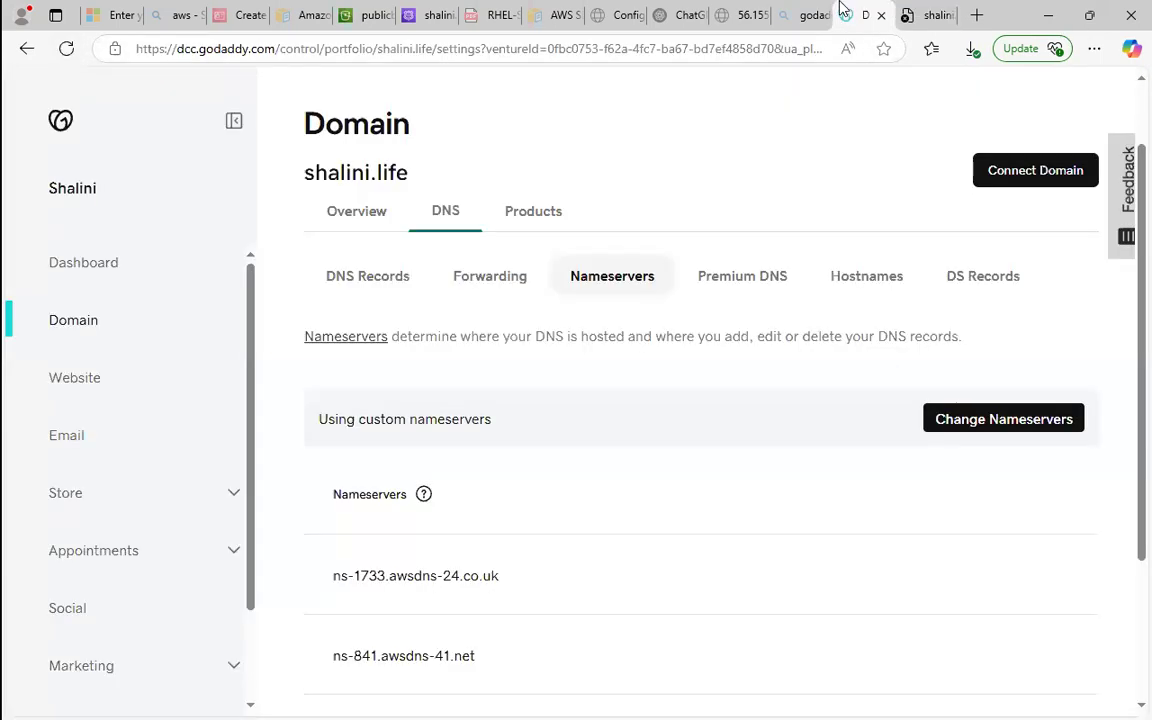
left_click(753, 10)
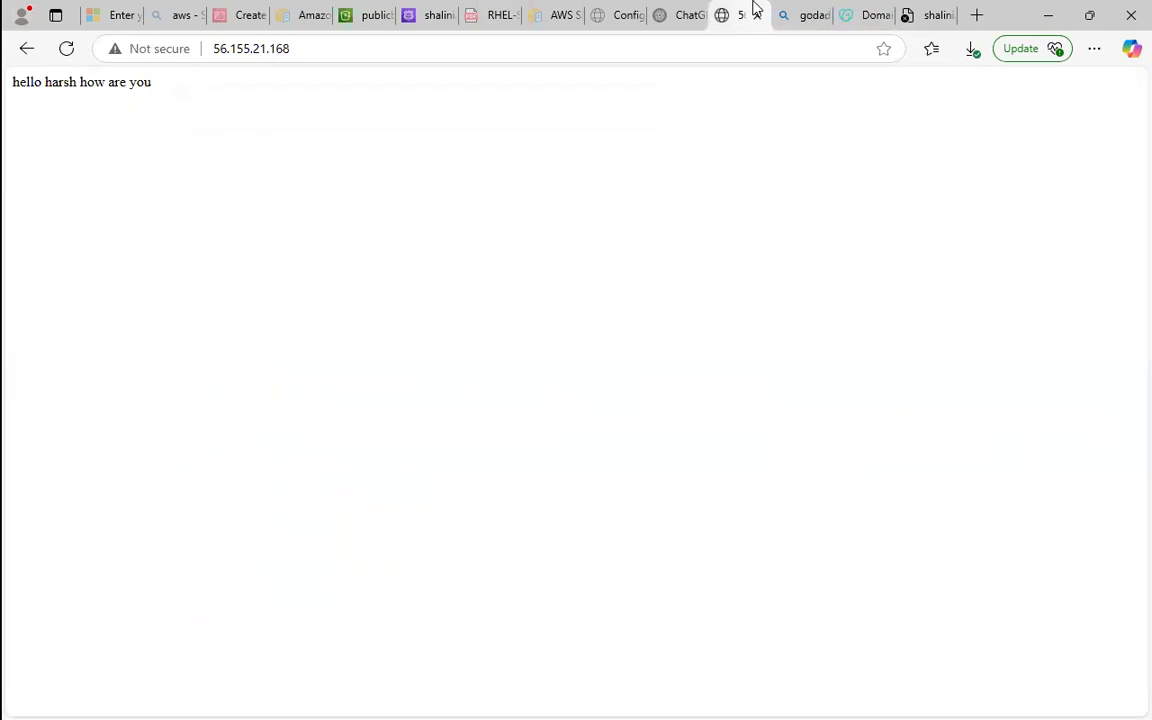
left_click(674, 13)
left_click(435, 12)
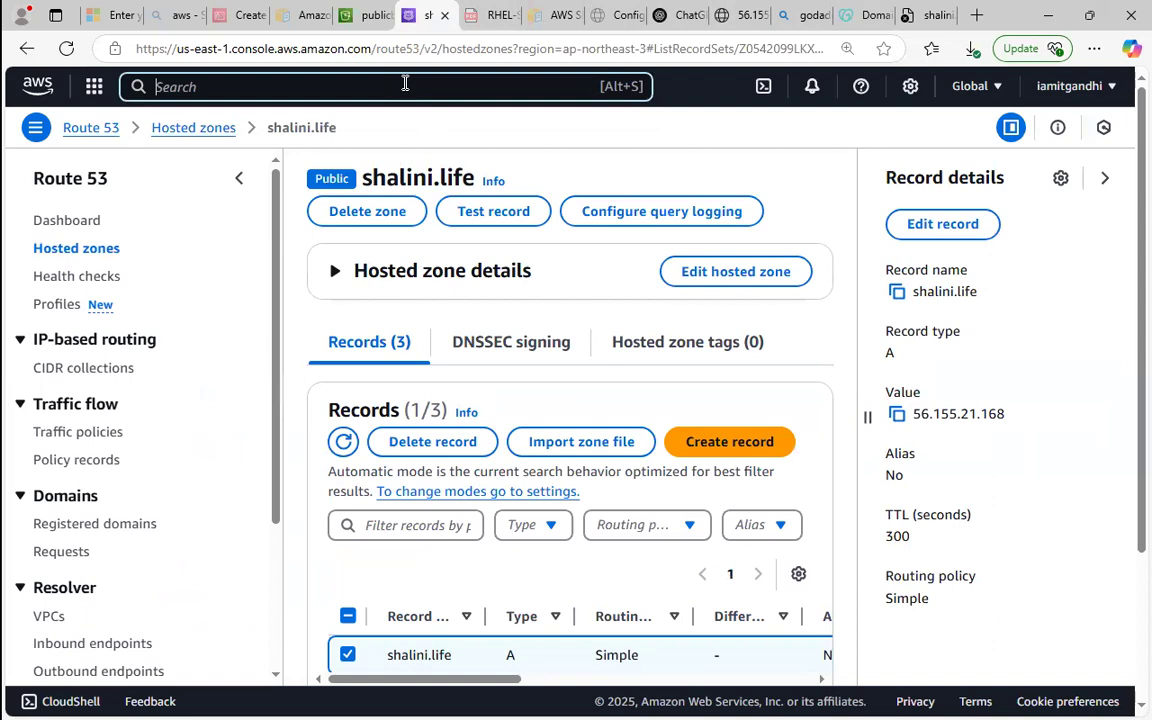
type("route 53")
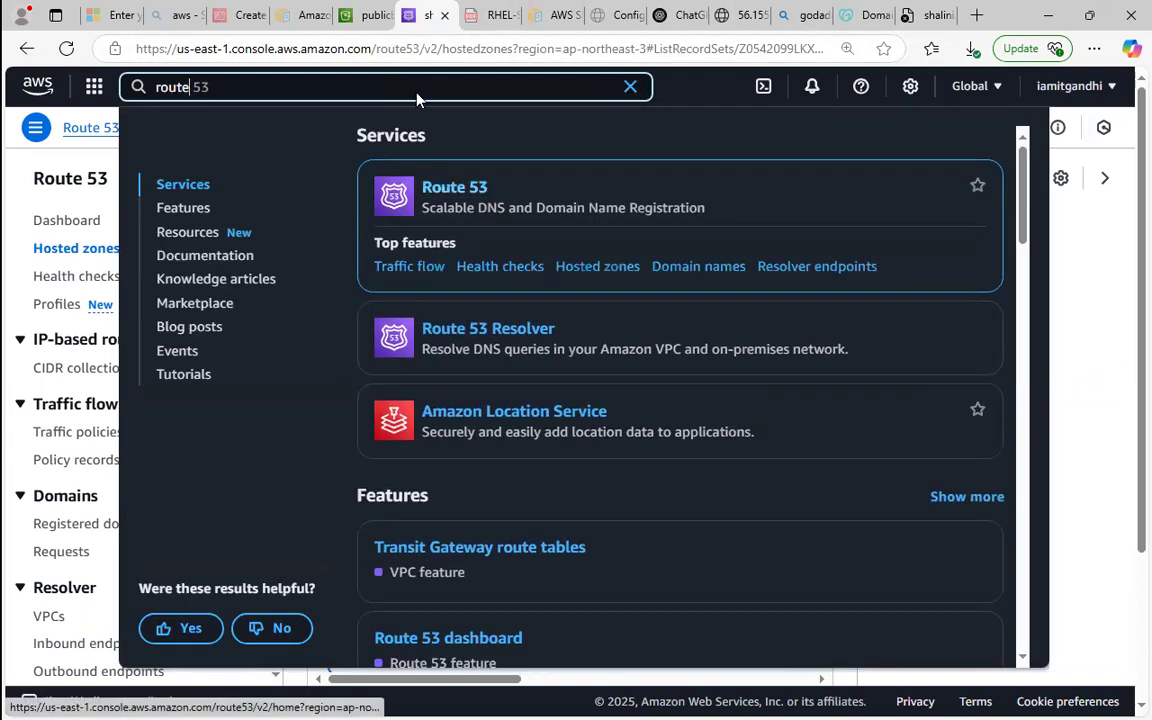
left_click(377, 10)
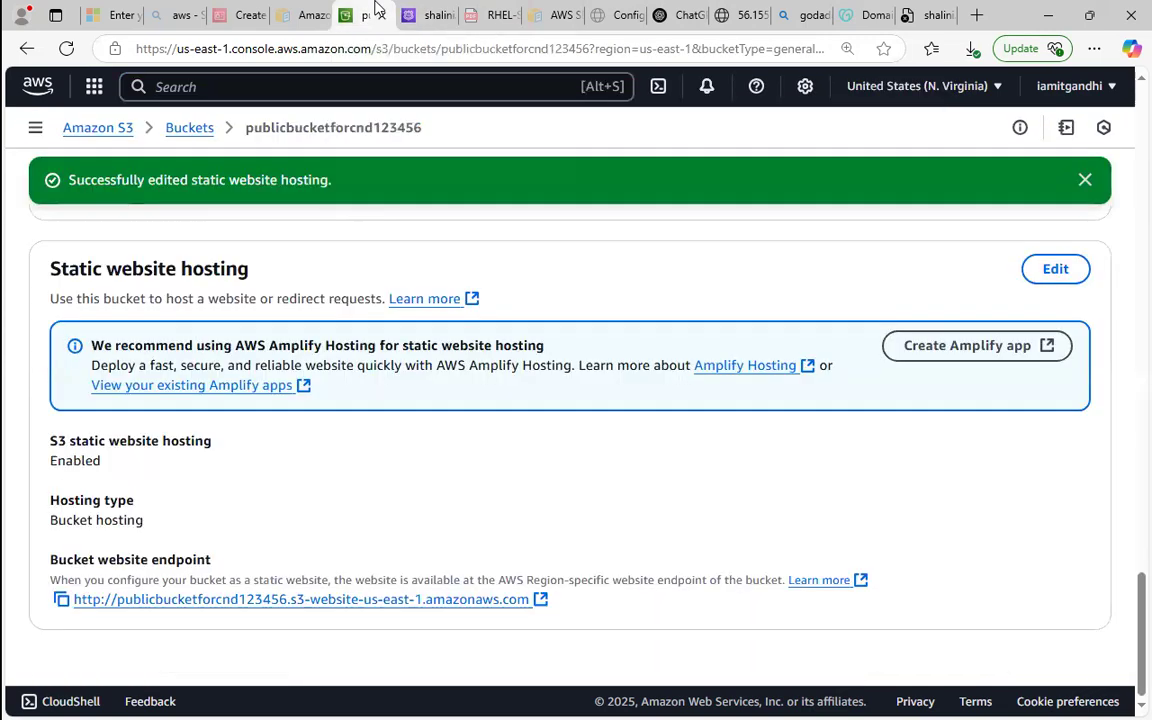
left_click(412, 14)
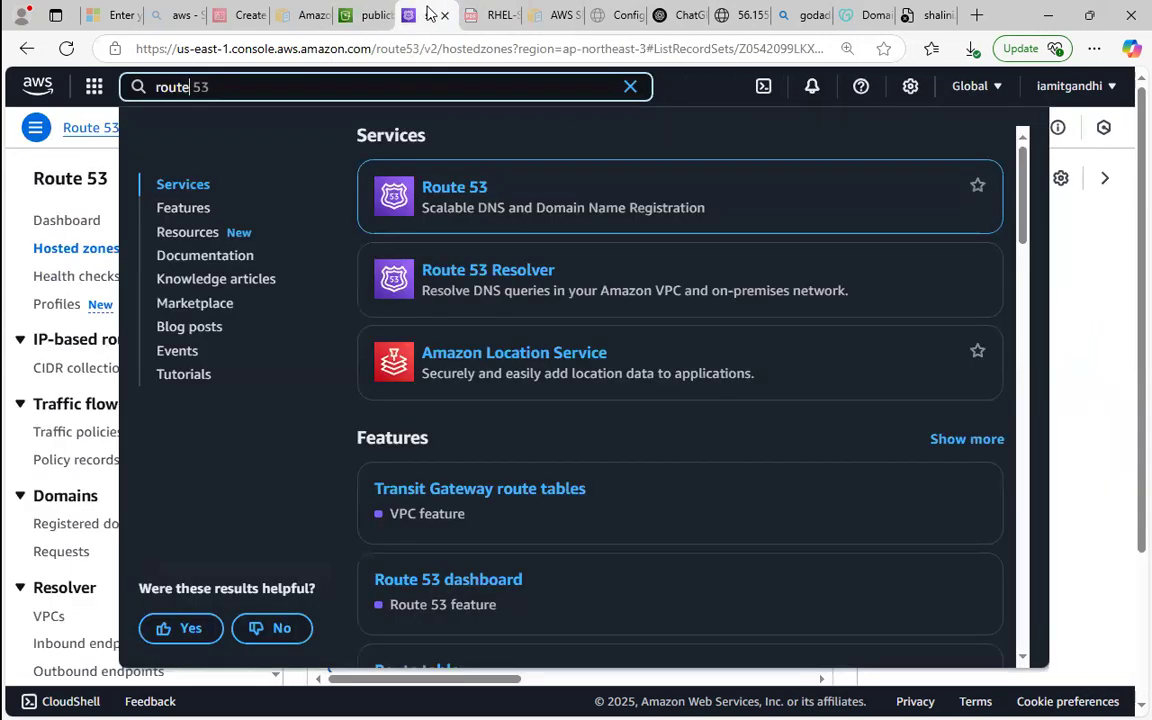
left_click(1078, 315)
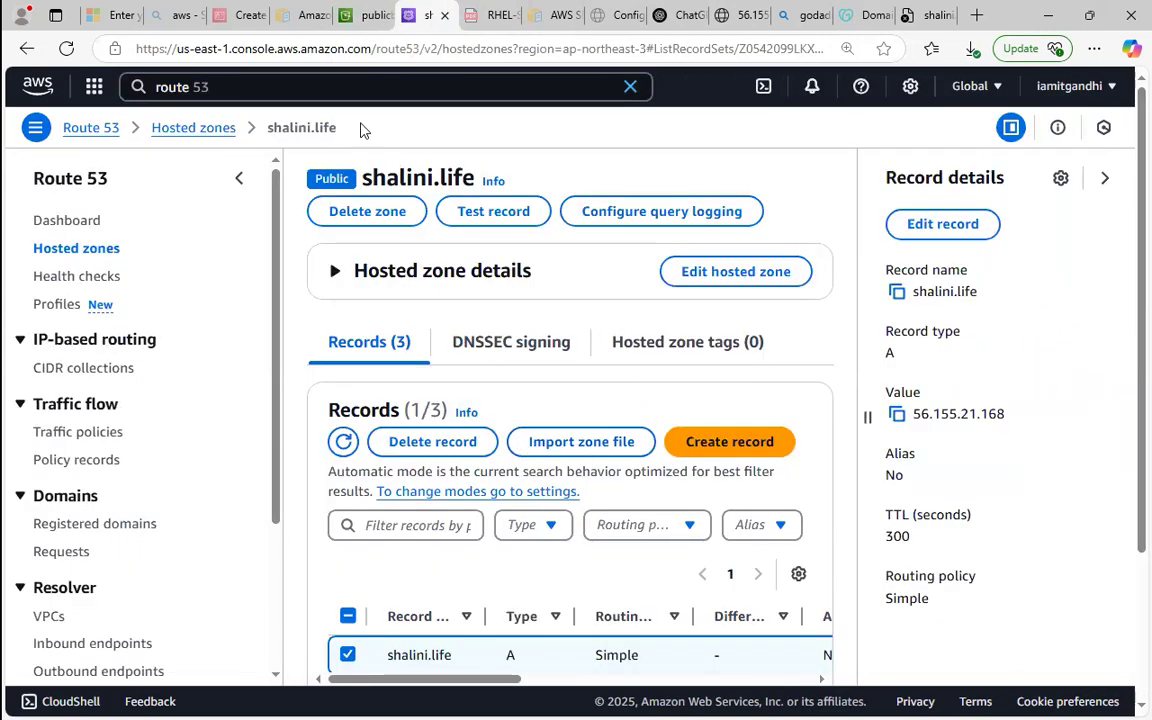
left_click(368, 14)
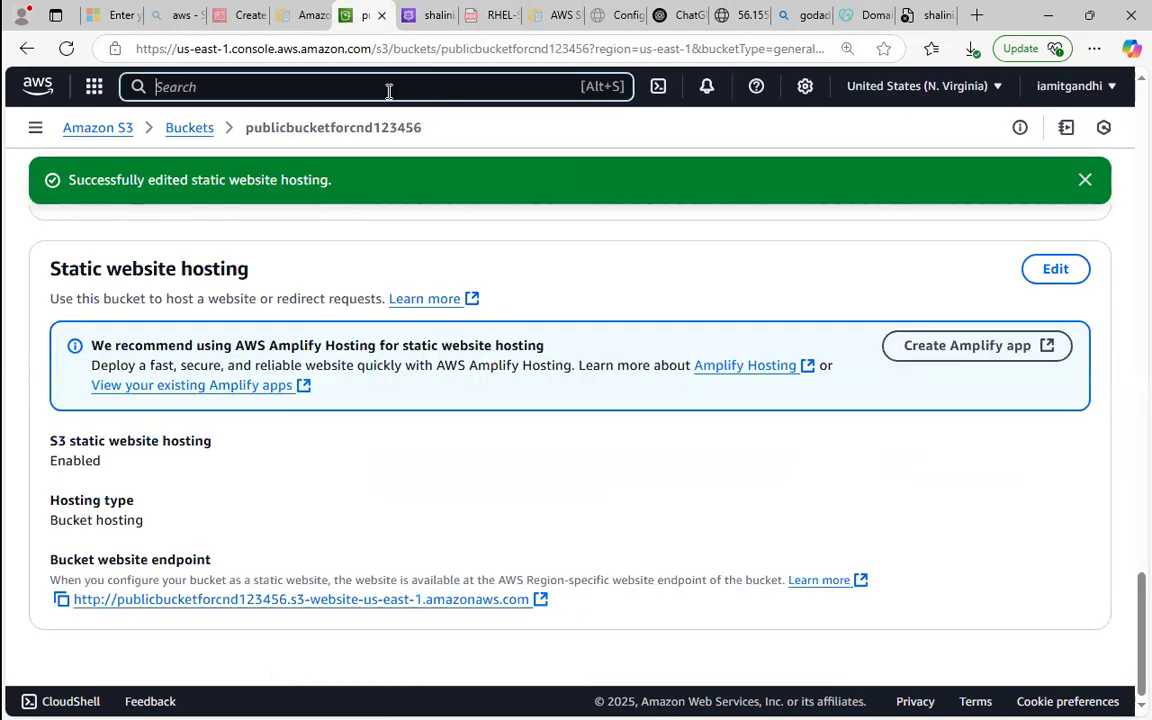
Search AWS services for acm and open Certificate Manager in a separate browser tab.
type("acm")
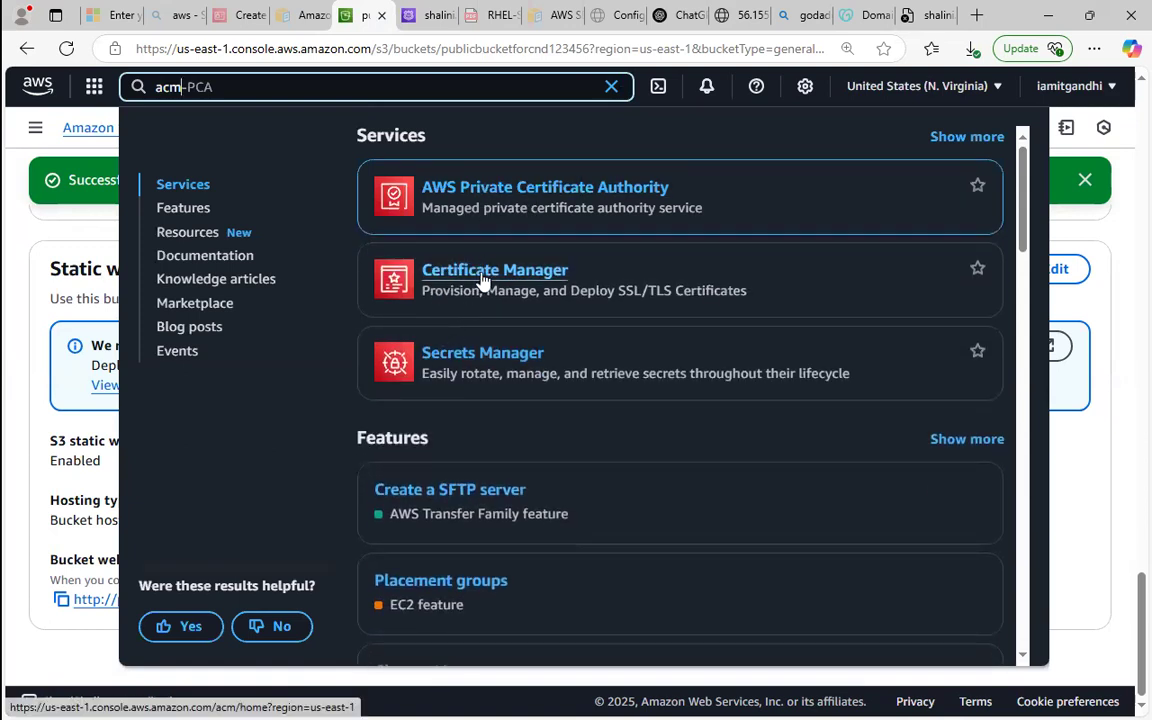
right_click(482, 280)
left_click(522, 292)
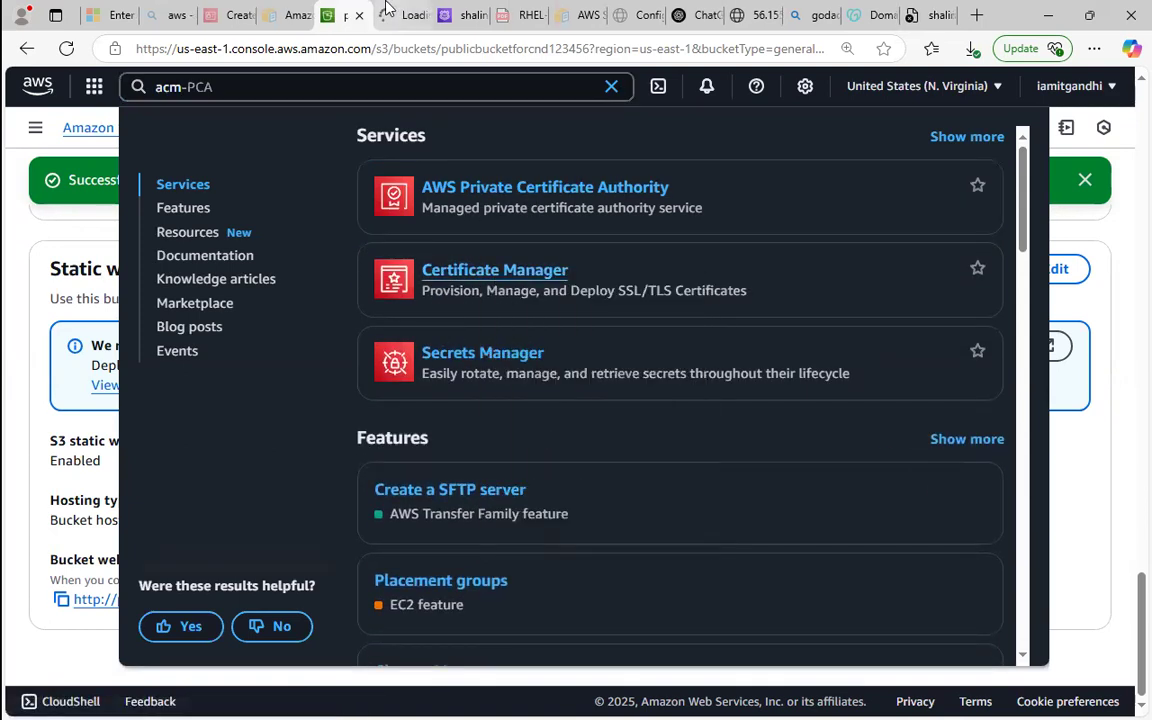
left_click(388, 8)
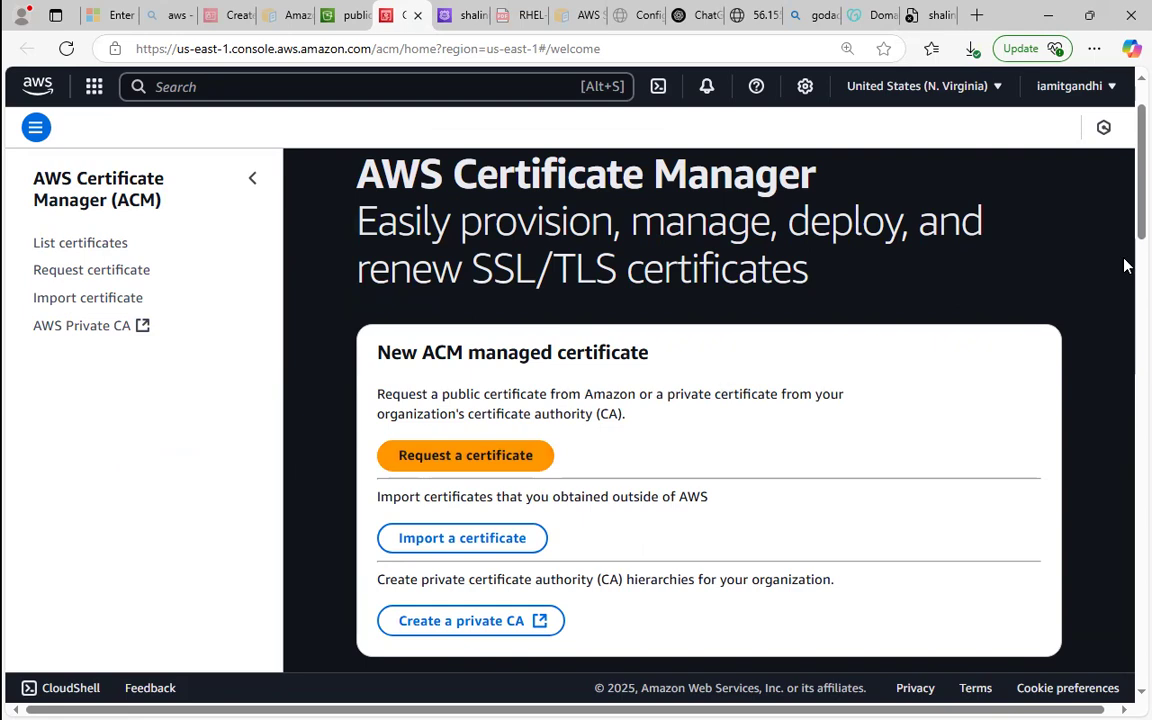
Start a certificate request in Certificate Manager, choosing a public certificate as the type.
scroll(1124, 300, "down", 10)
scroll(1124, 411, "up", 8)
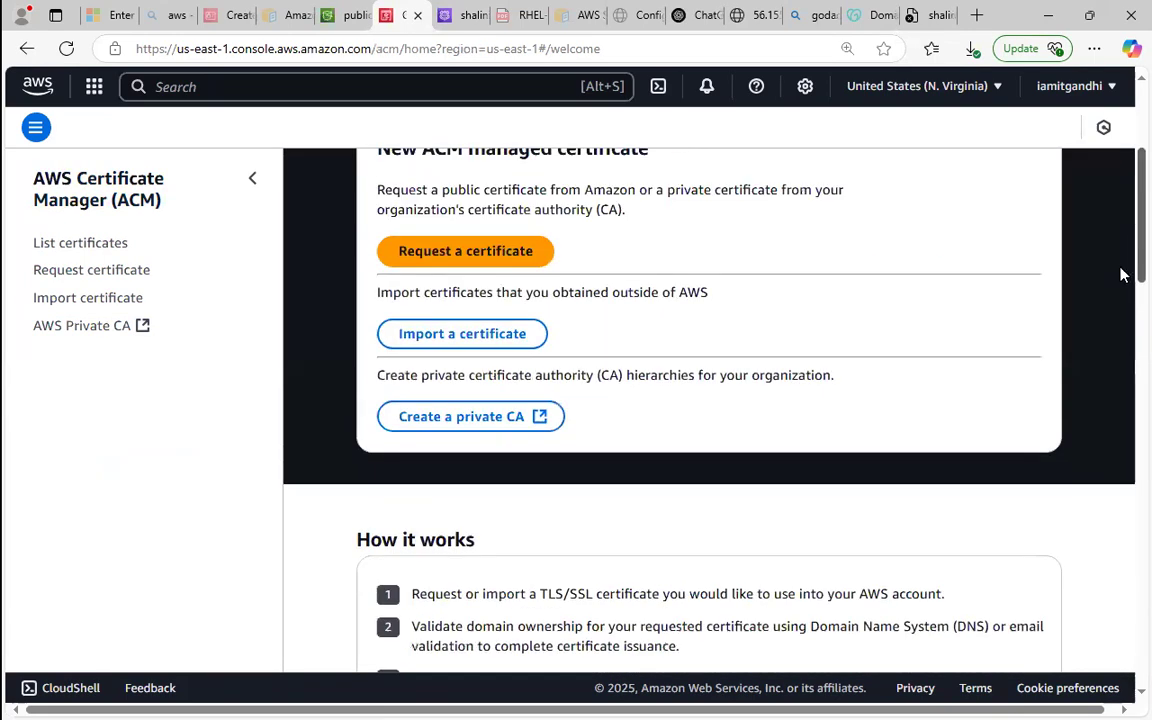
left_click(447, 252)
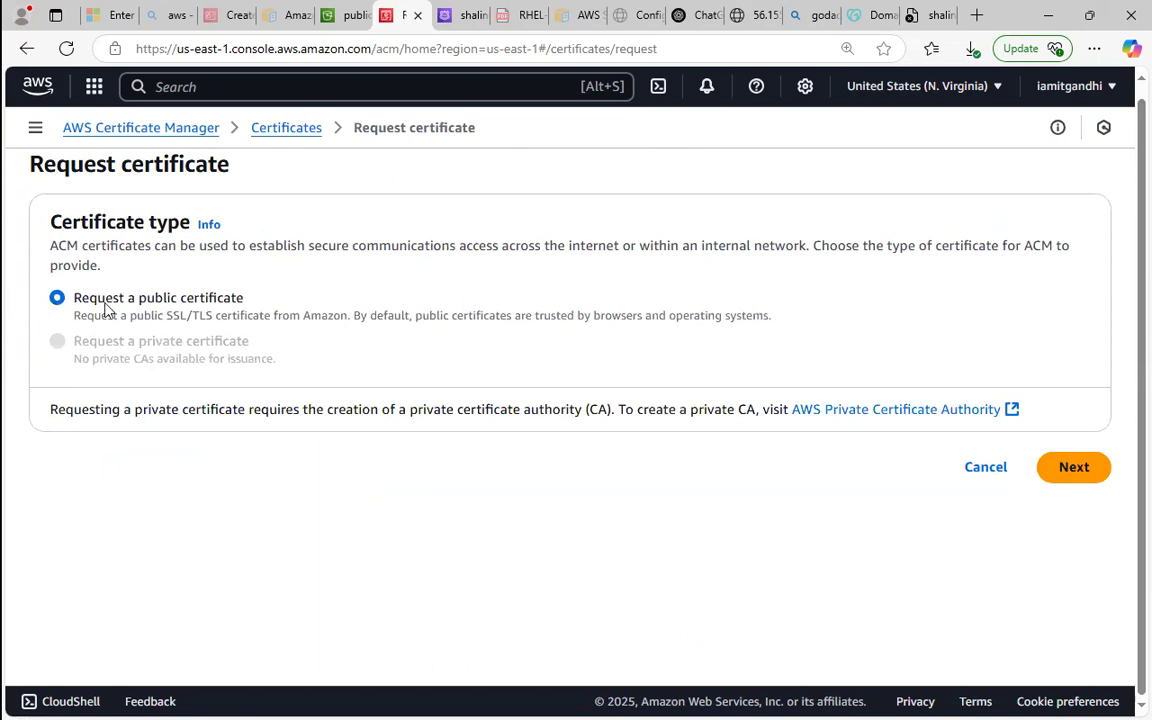
left_click_drag(108, 311, 579, 391)
left_click(609, 332)
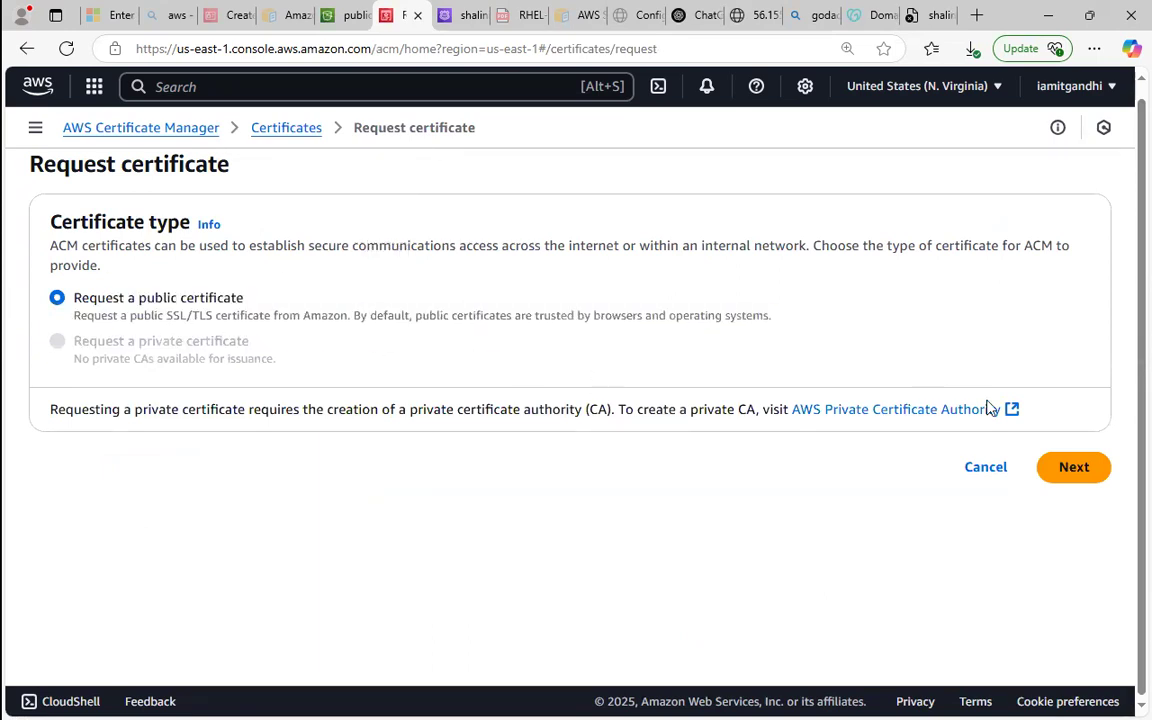
left_click(1066, 469)
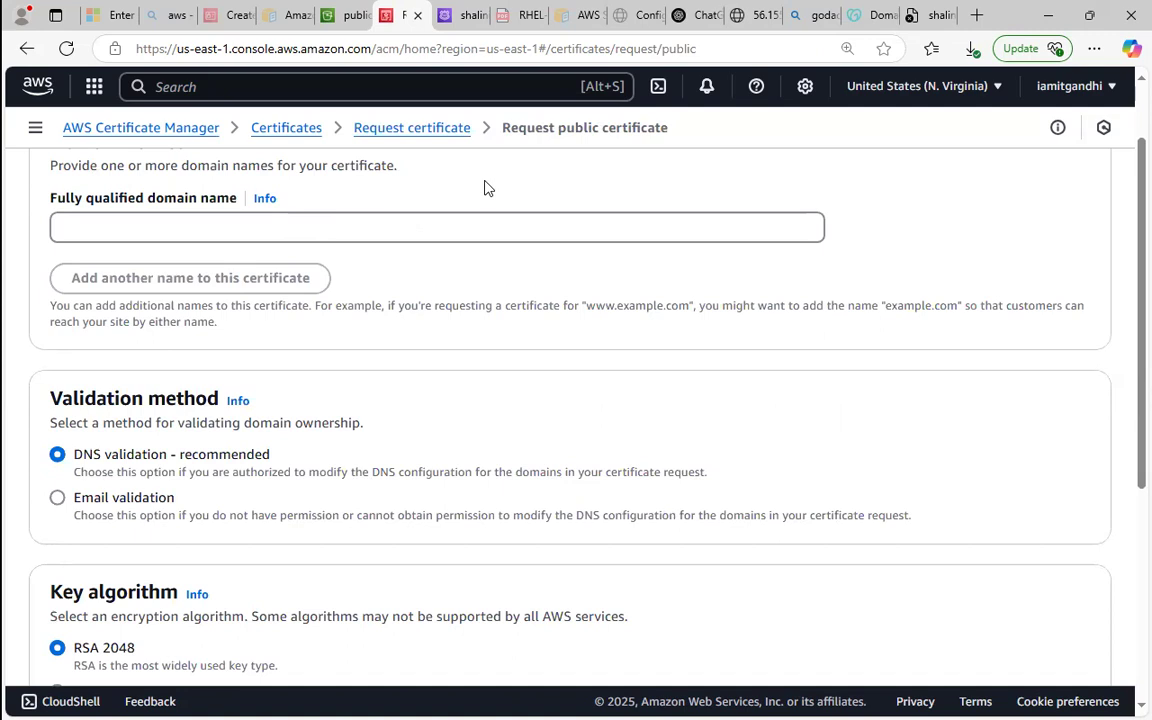
Copy the custom domain from its GoDaddy page and enter it as the certificate's fully qualified domain name.
left_click(878, 14)
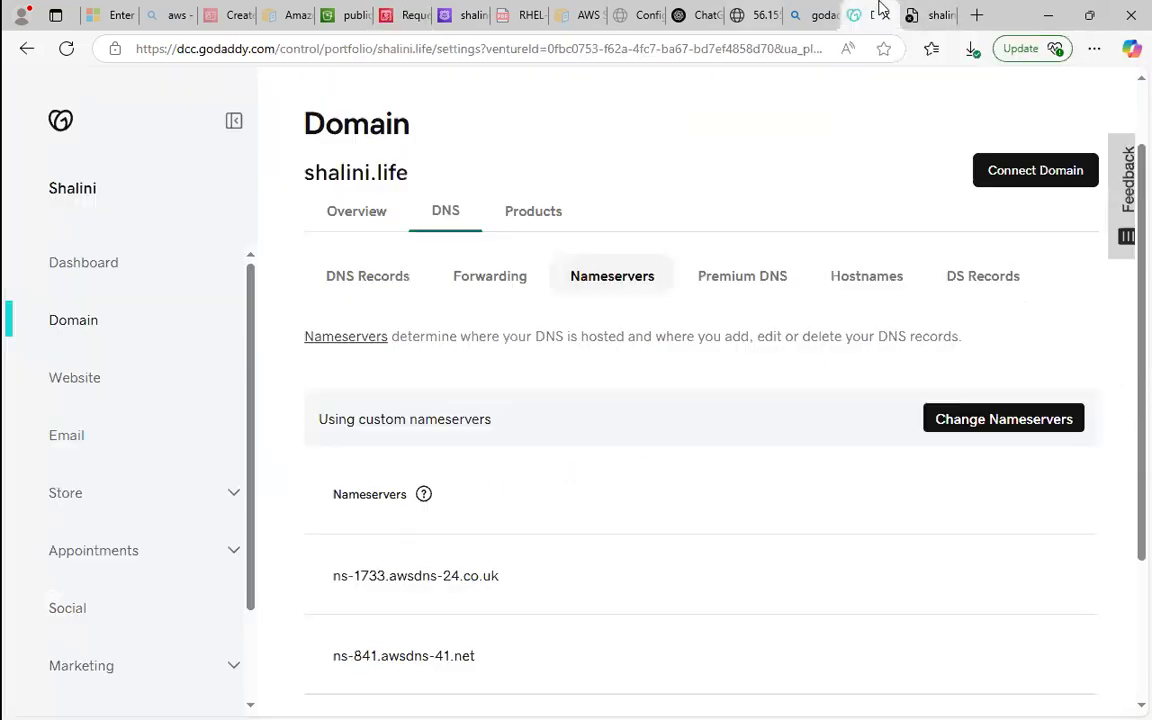
left_click_drag(304, 178, 415, 173)
left_click(445, 165)
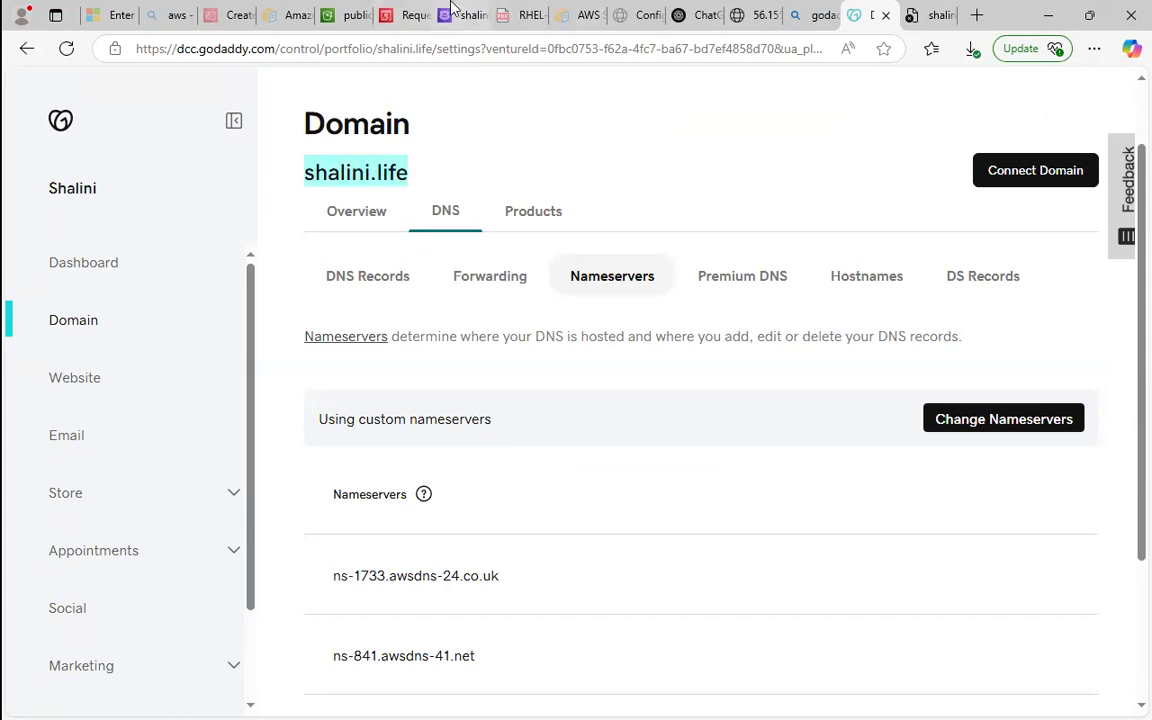
left_click(456, 14)
left_click(409, 13)
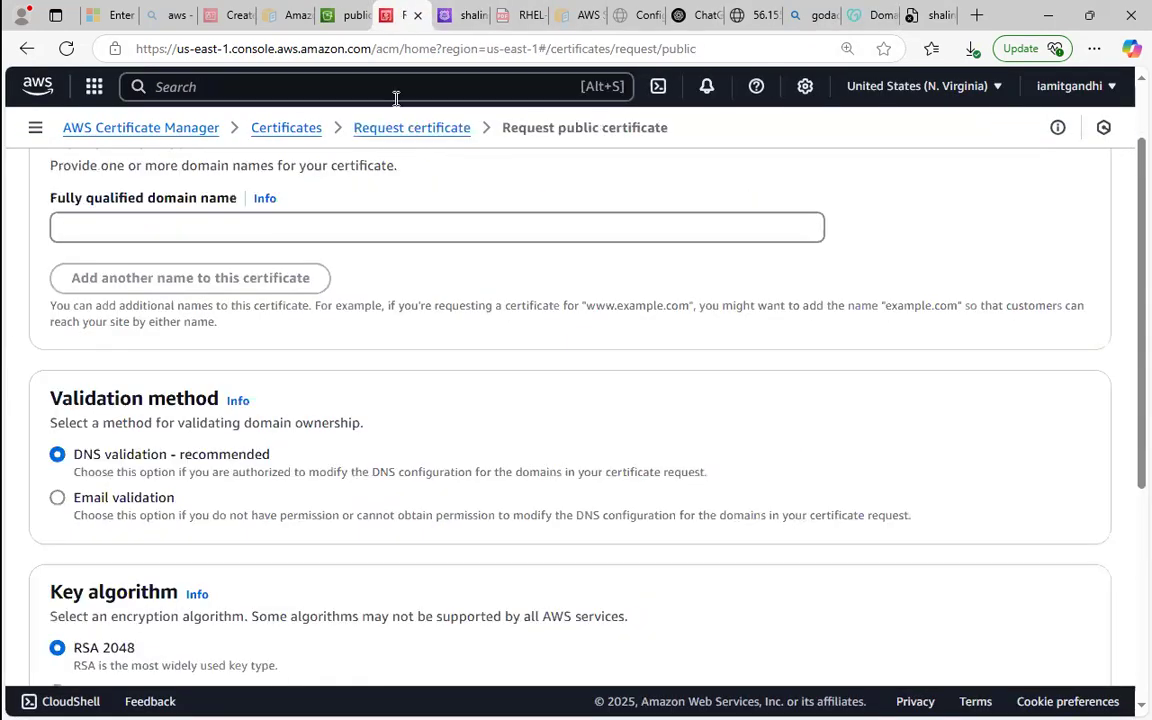
left_click(293, 220)
right_click(293, 222)
left_click(348, 360)
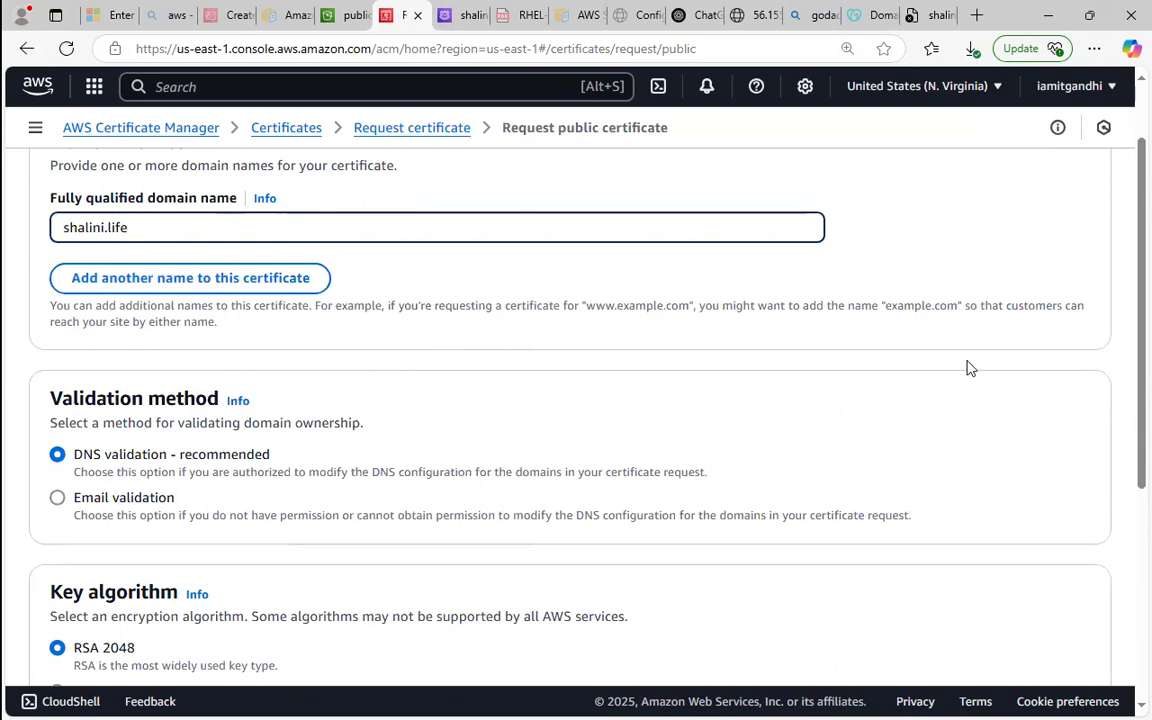
Submit the certificate request with DNS validation and the RSA 2048 key algorithm, and dismiss the request notice.
scroll(1127, 316, "down", 5)
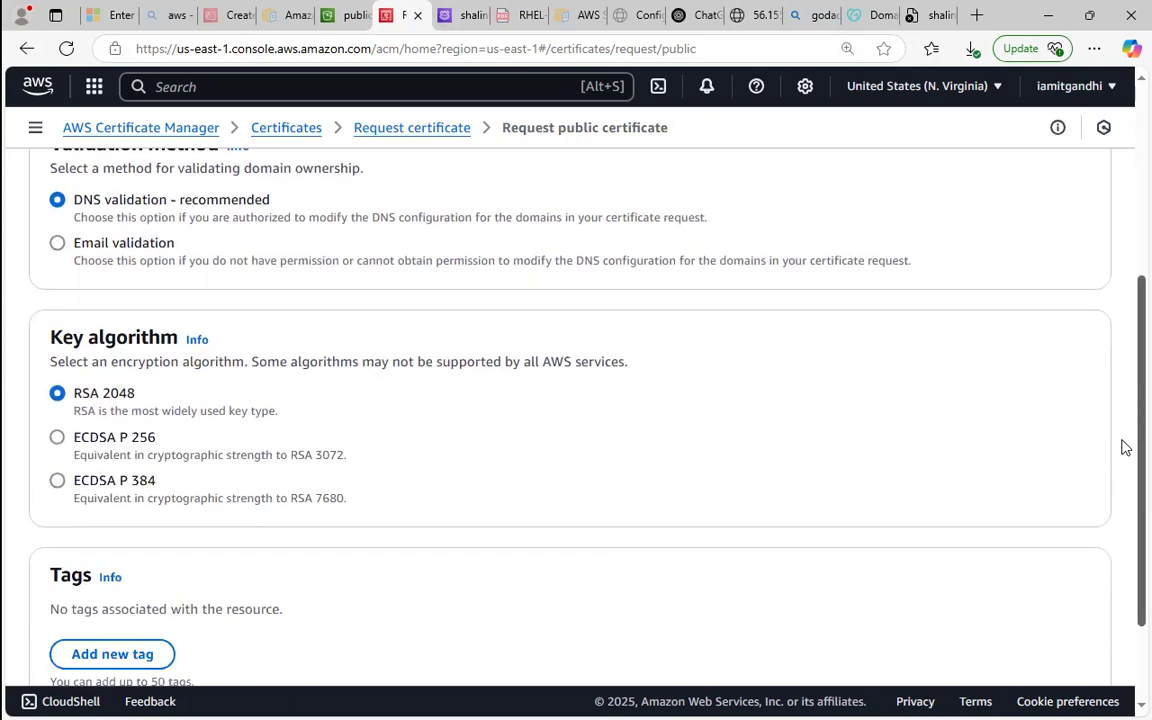
left_click(1052, 620)
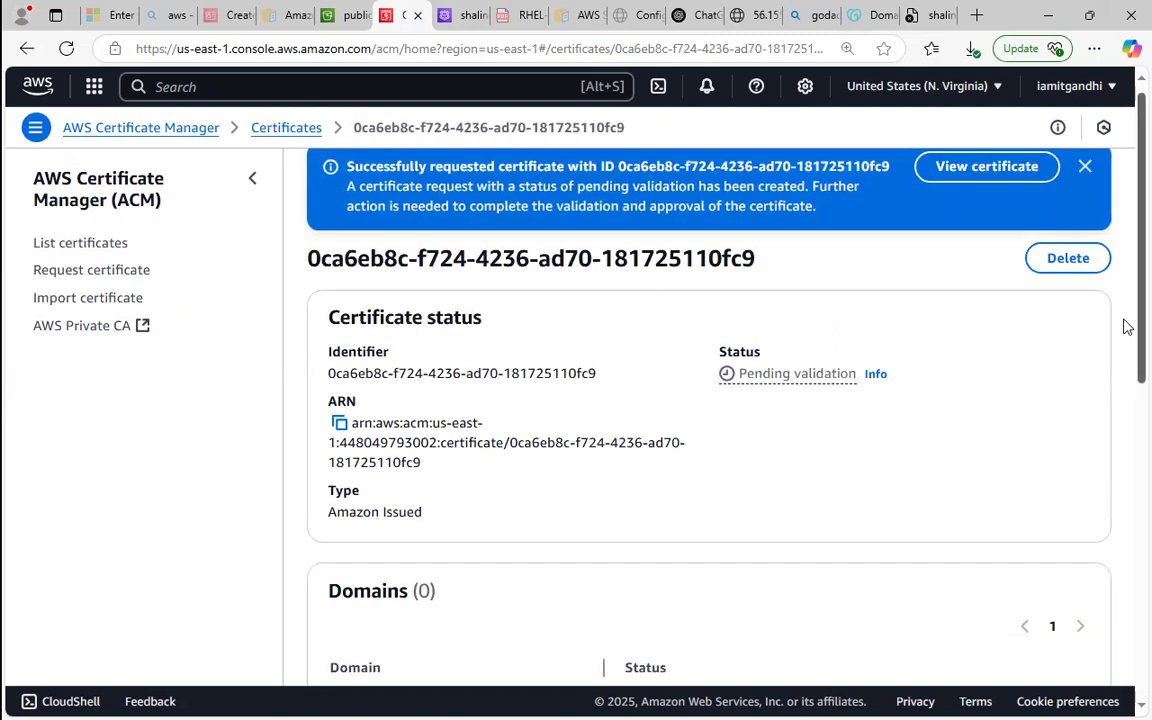
scroll(1127, 325, "down", 3)
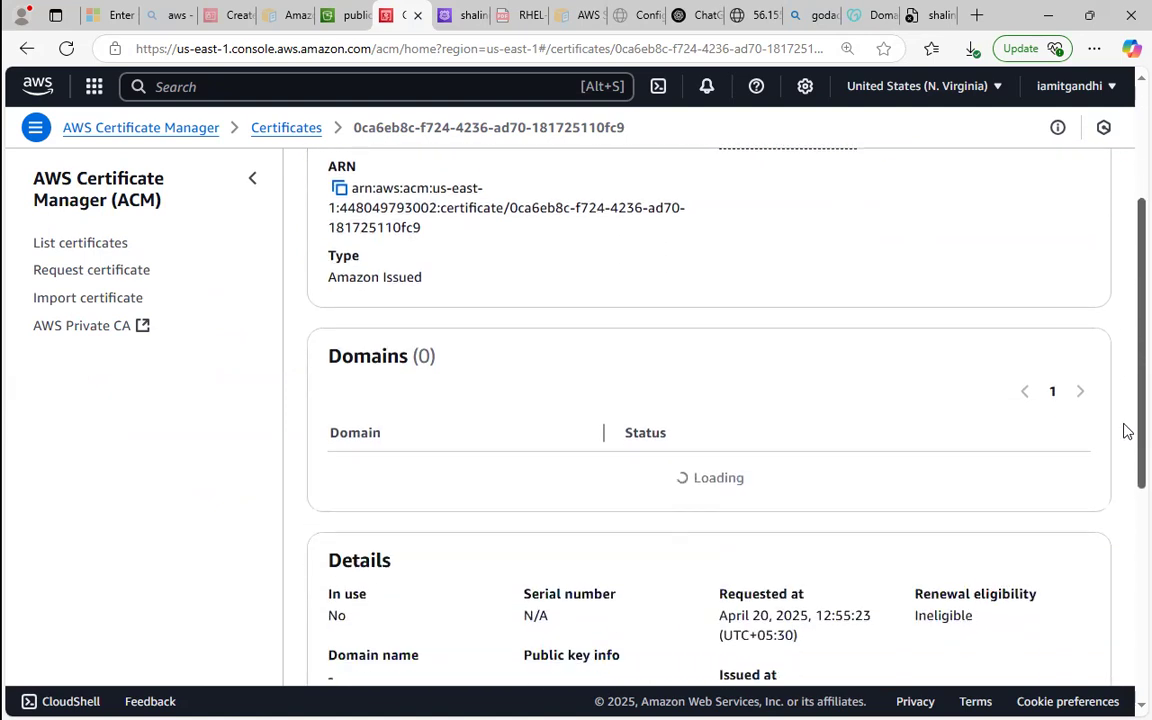
scroll(1127, 430, "up", 3)
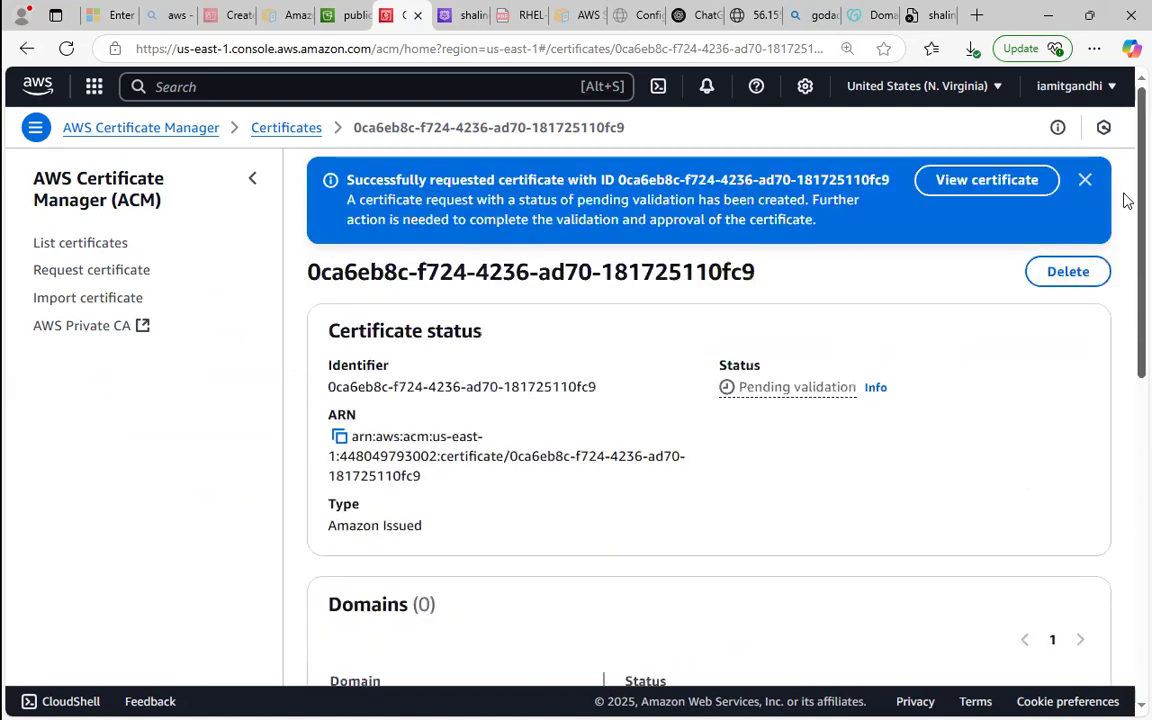
left_click(1083, 178)
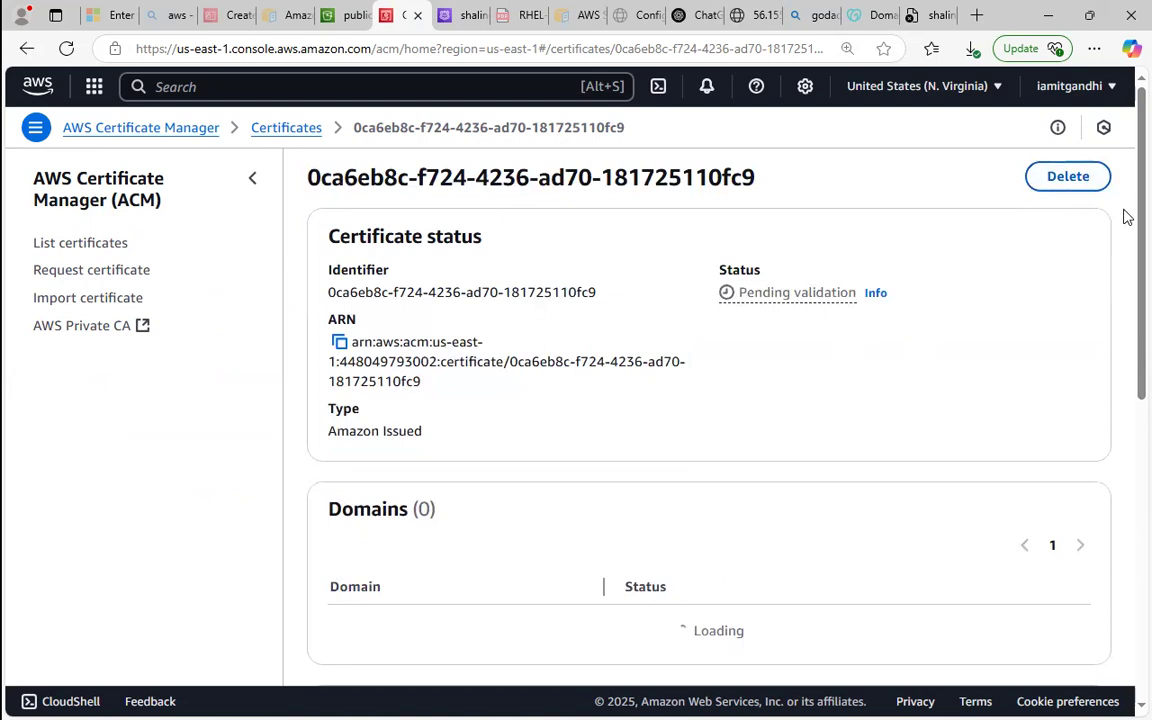
Create the certificate's DNS validation record in Route 53 for the custom domain and dismiss the notice.
scroll(1125, 260, "down", 2)
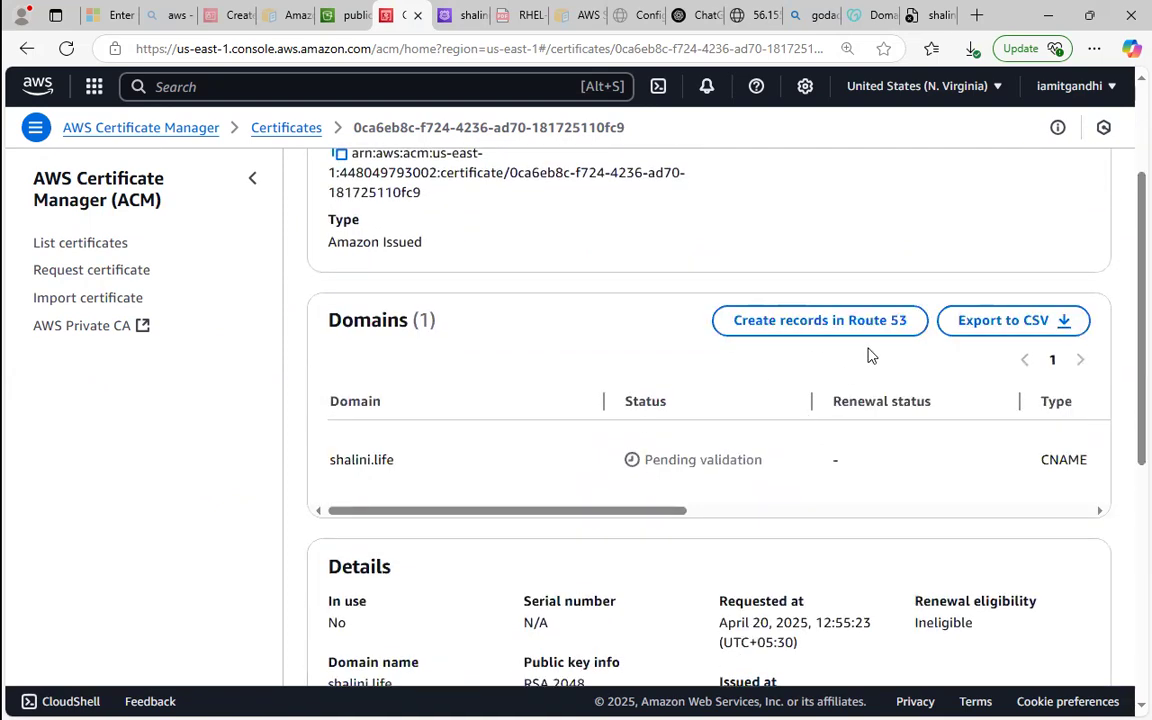
left_click(787, 333)
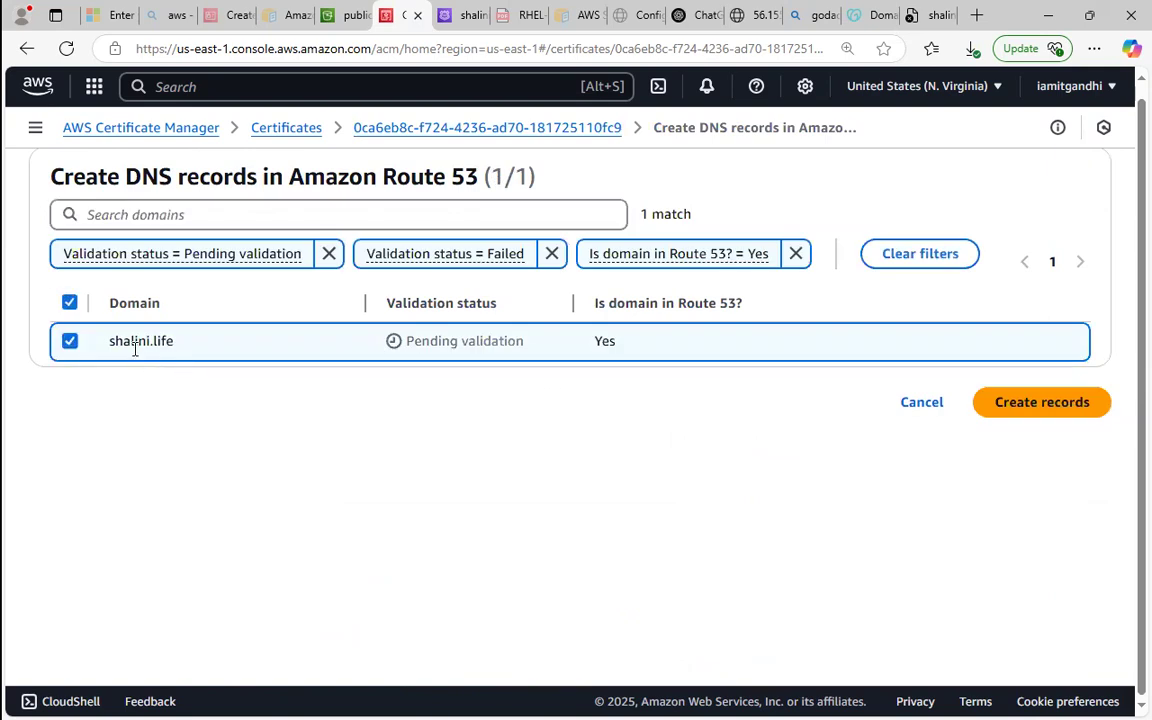
left_click(1003, 404)
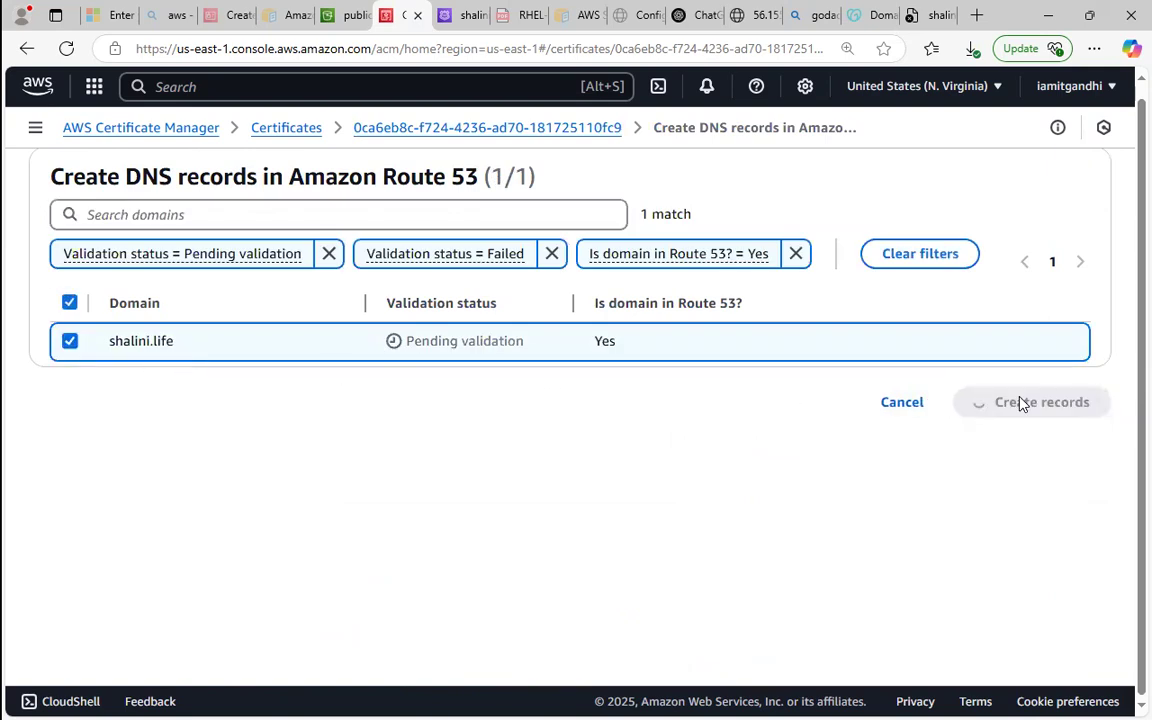
left_click(1085, 167)
Examine the certificate's status, domain validation entry and details on its page.
scroll(1125, 230, "down", 2)
scroll(1126, 280, "down", 2)
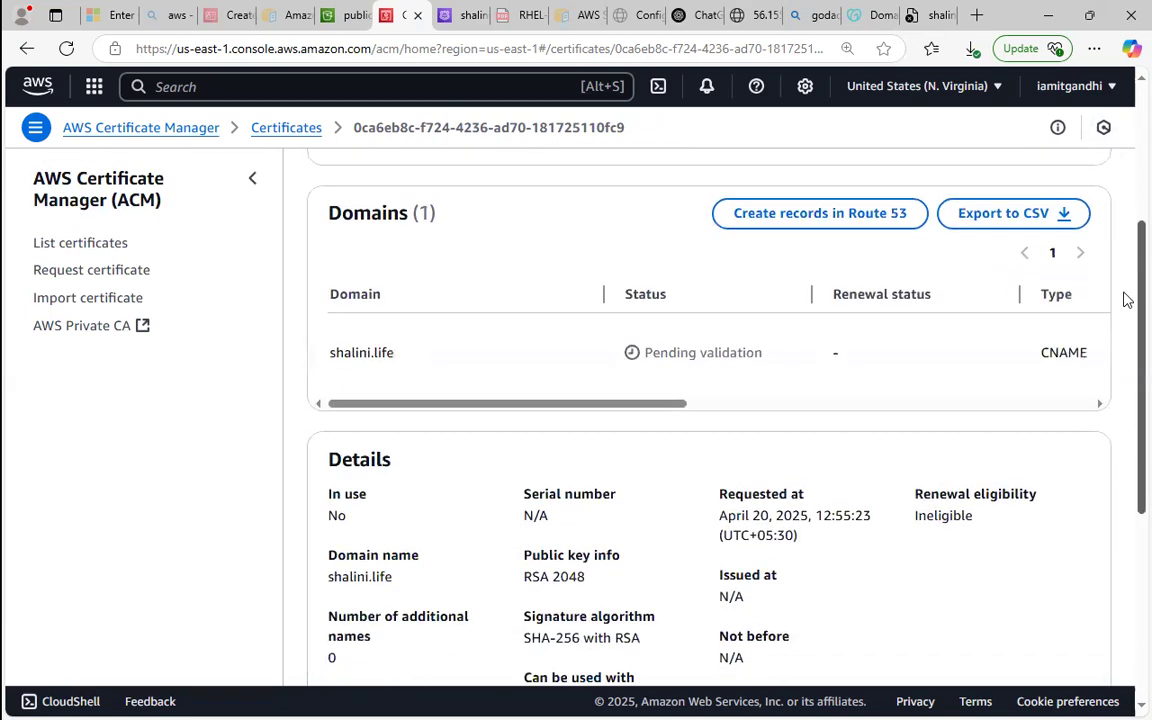
scroll(1126, 332, "up", 3)
scroll(1124, 320, "down", 5)
scroll(1124, 378, "up", 1)
scroll(1126, 240, "up", 3)
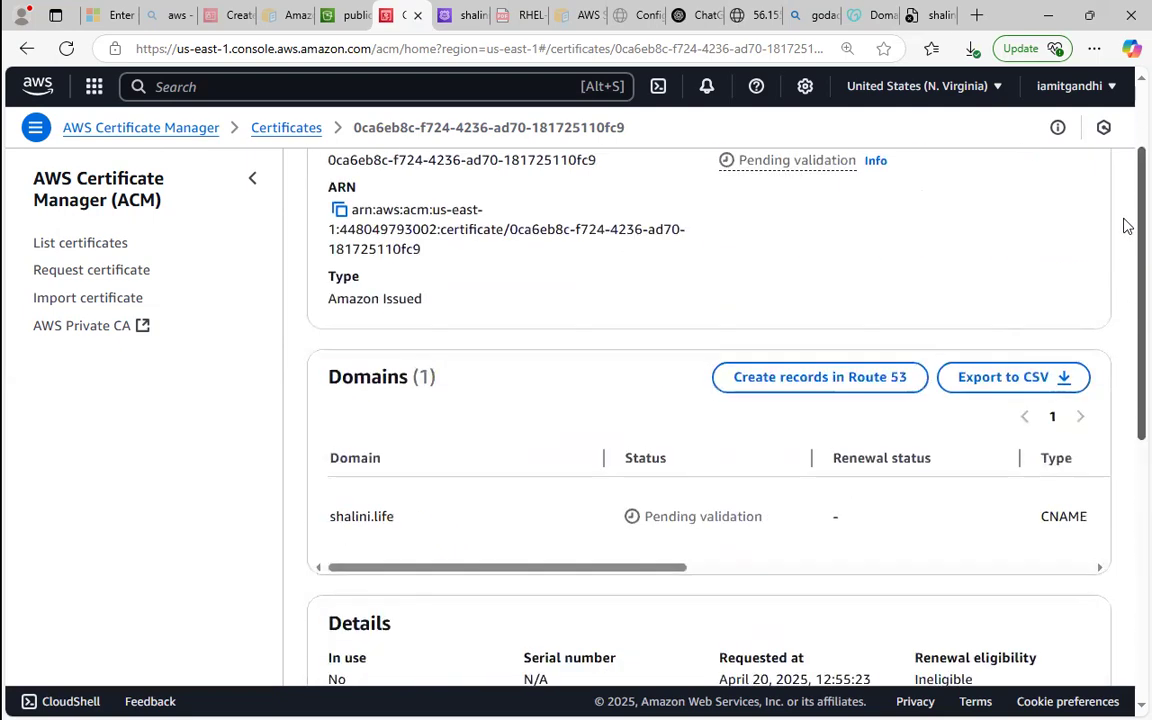
left_click_drag(653, 567, 1038, 586)
scroll(1038, 586, "left", 6)
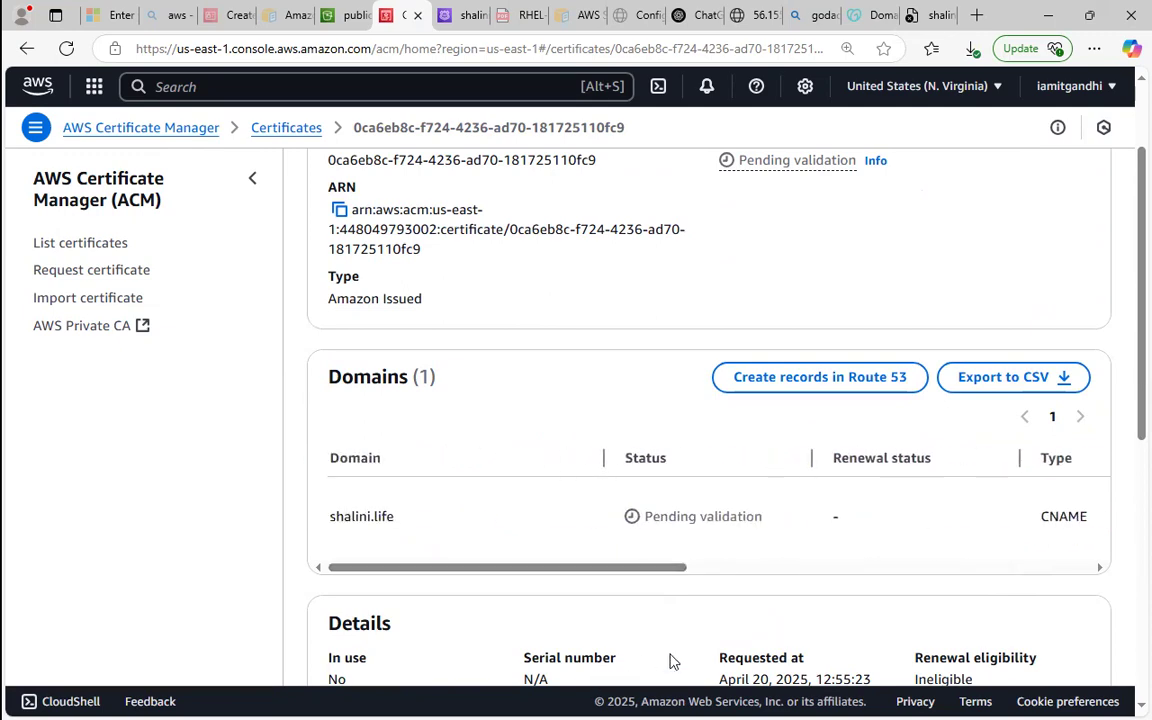
scroll(1127, 568, "down", 5)
scroll(1125, 303, "up", 7)
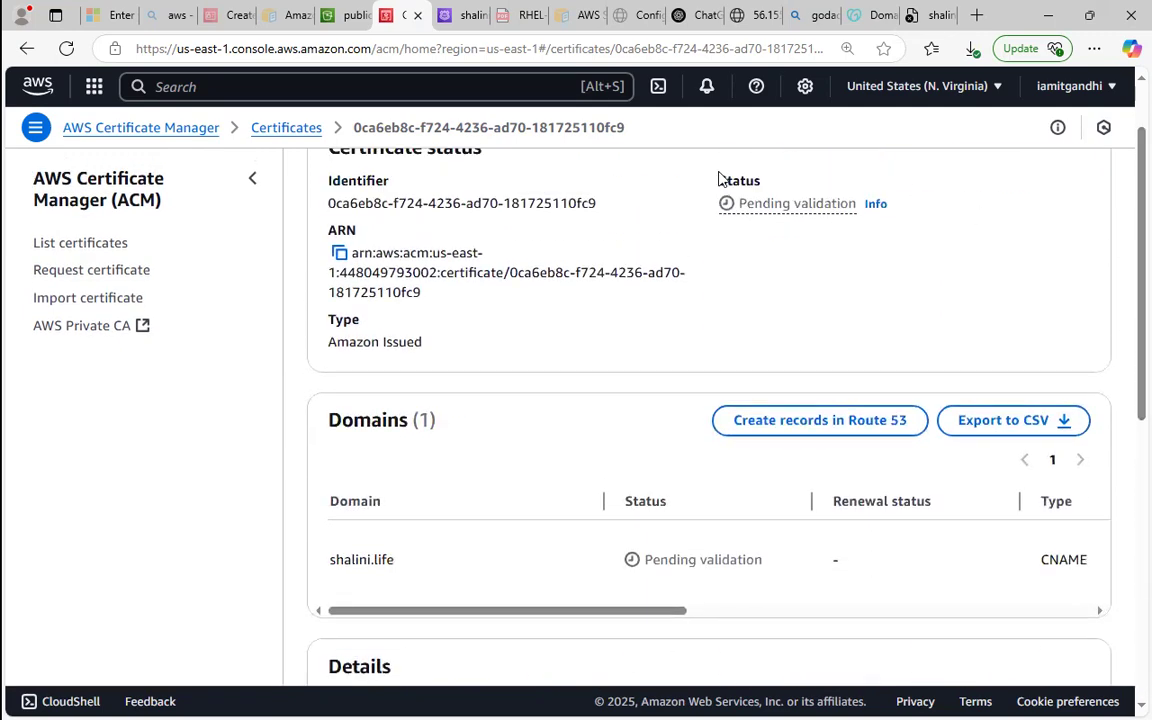
left_click(349, 12)
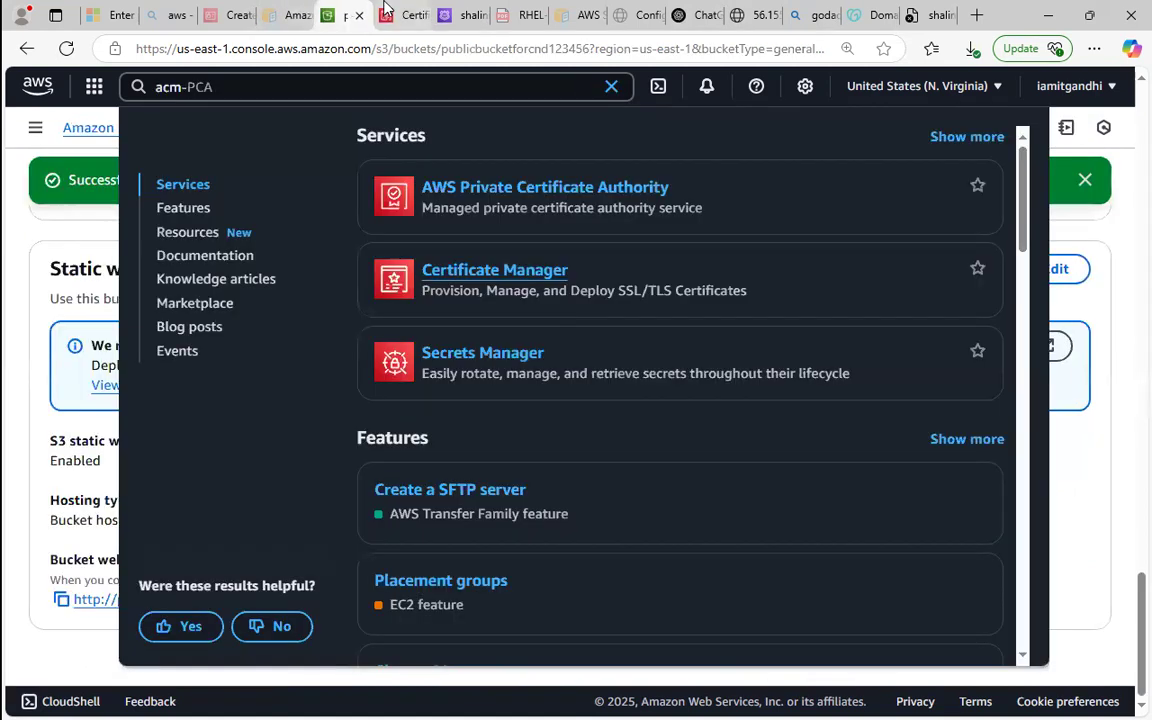
left_click(383, 10)
left_click(347, 10)
left_click(392, 10)
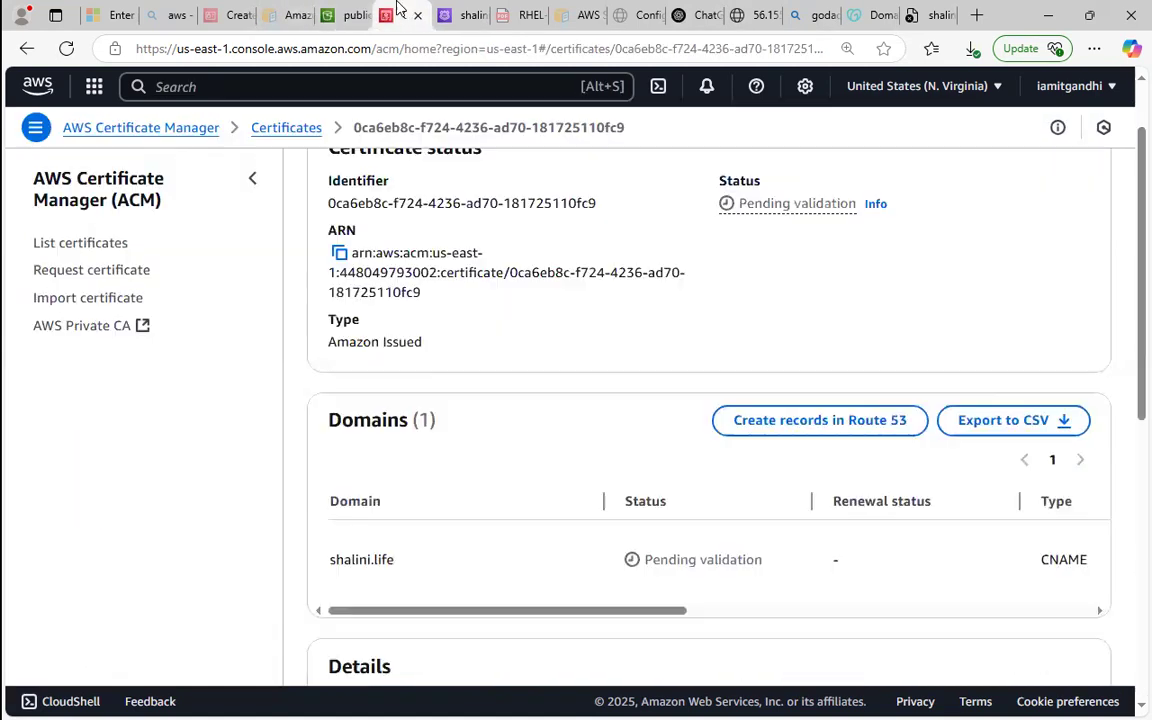
Switch to the Paint architecture diagram and draw red check marks on s3-bucket, route53, .com and acm, plus a red line from acm to route53.
left_click(1047, 12)
mouse_move(5, 391)
mouse_move(28, 374)
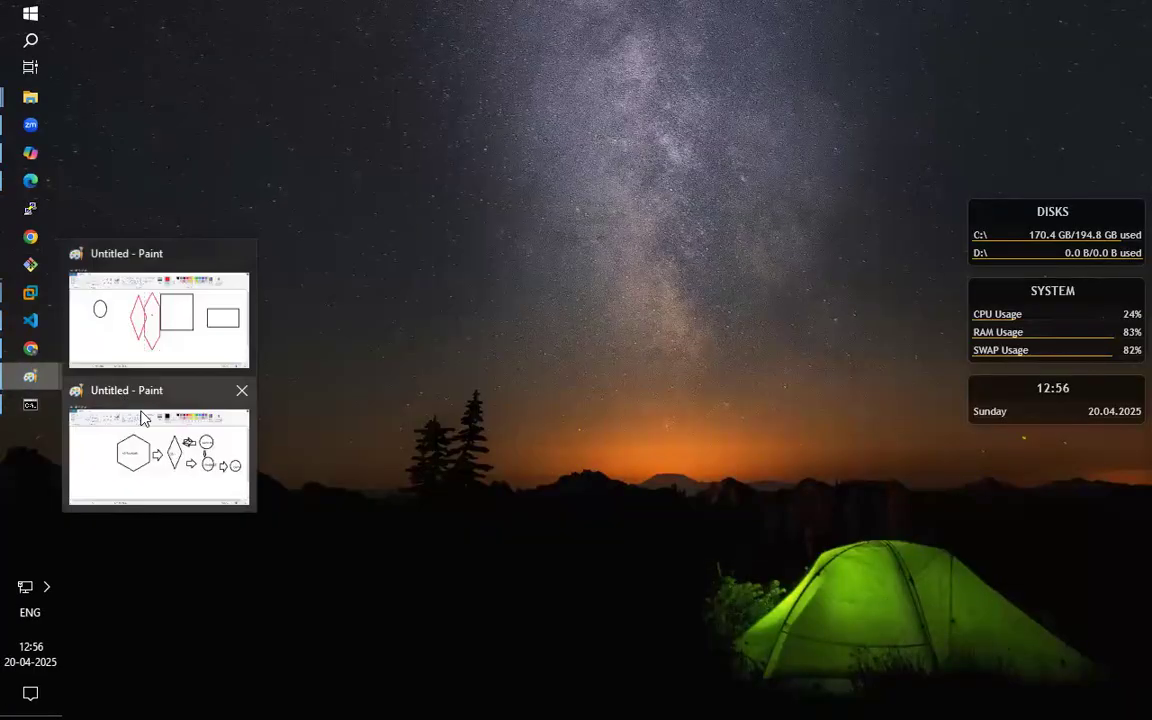
left_click(137, 463)
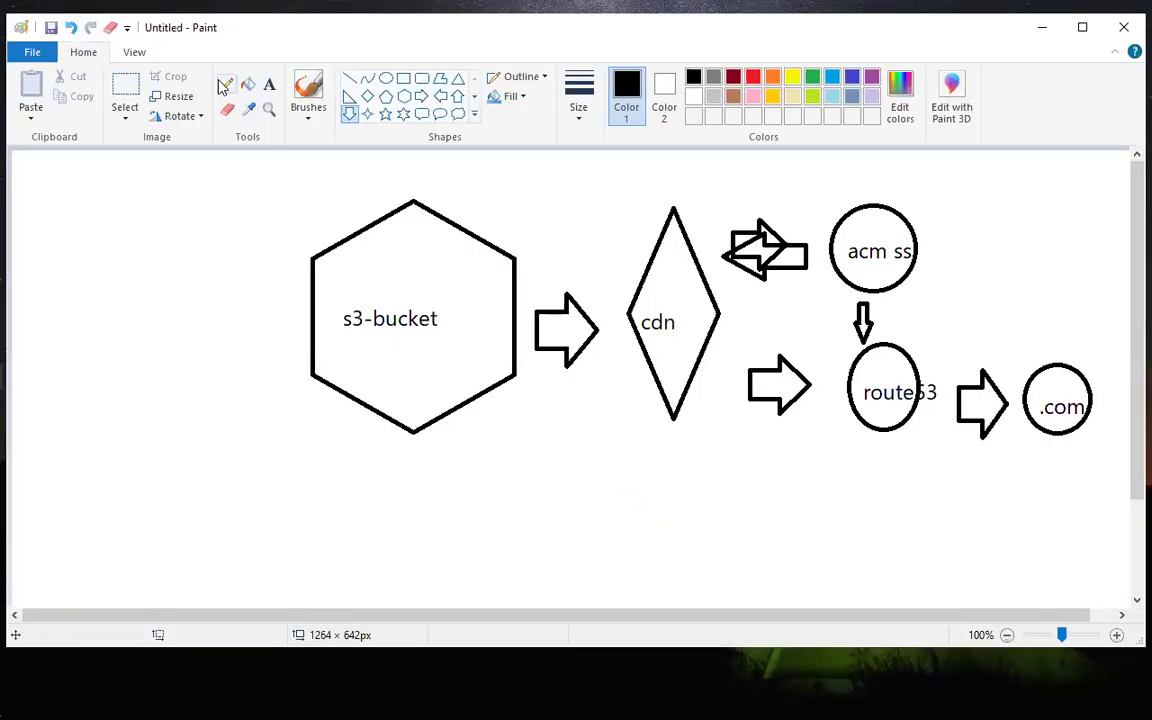
left_click(752, 77)
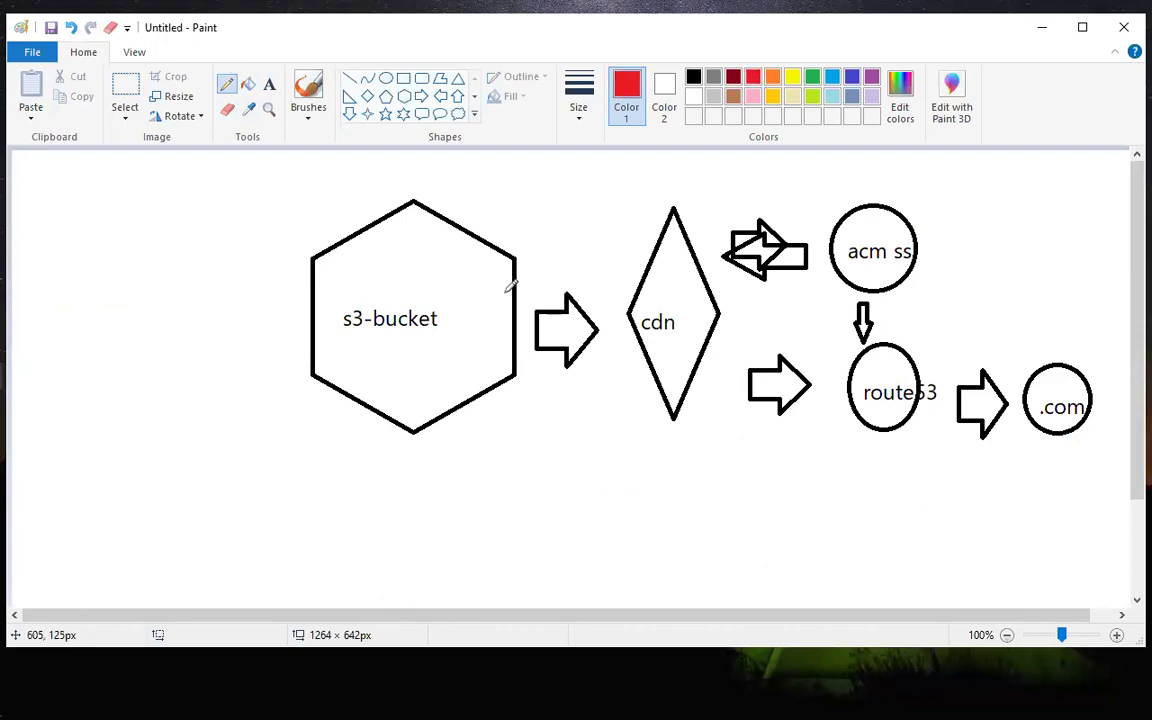
left_click_drag(453, 272, 482, 255)
left_click_drag(863, 369, 897, 380)
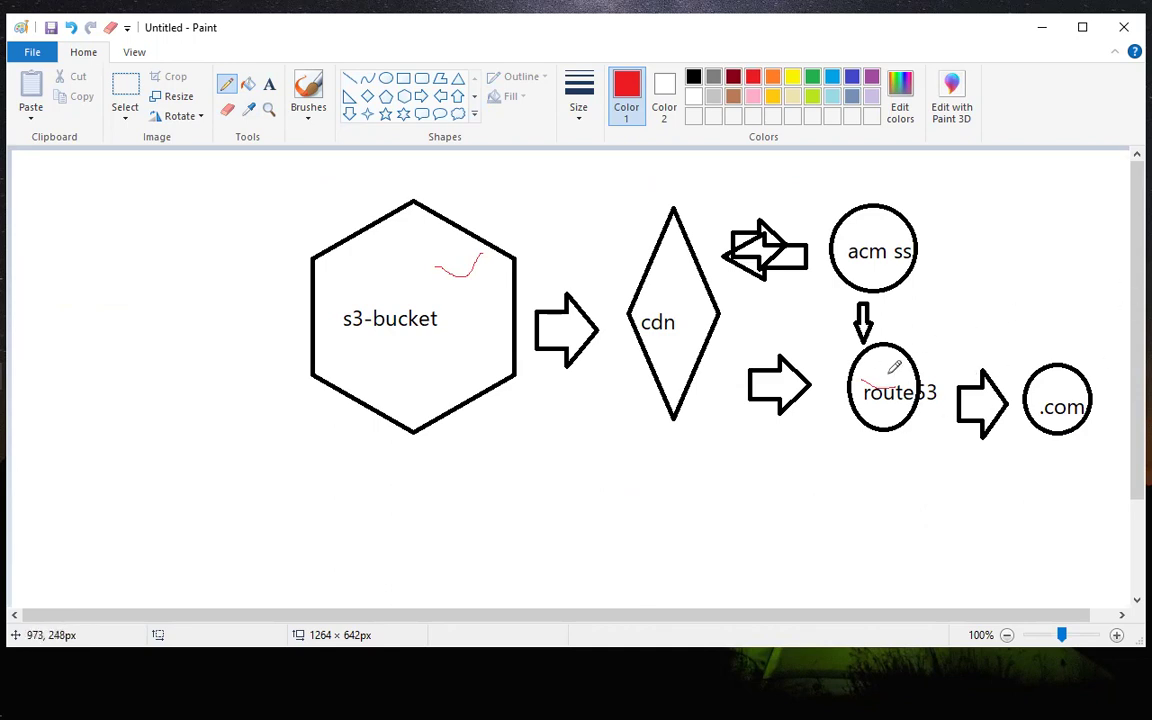
left_click_drag(881, 371, 917, 349)
left_click_drag(1041, 383, 1070, 367)
left_click_drag(873, 250, 928, 206)
left_click_drag(875, 268, 879, 344)
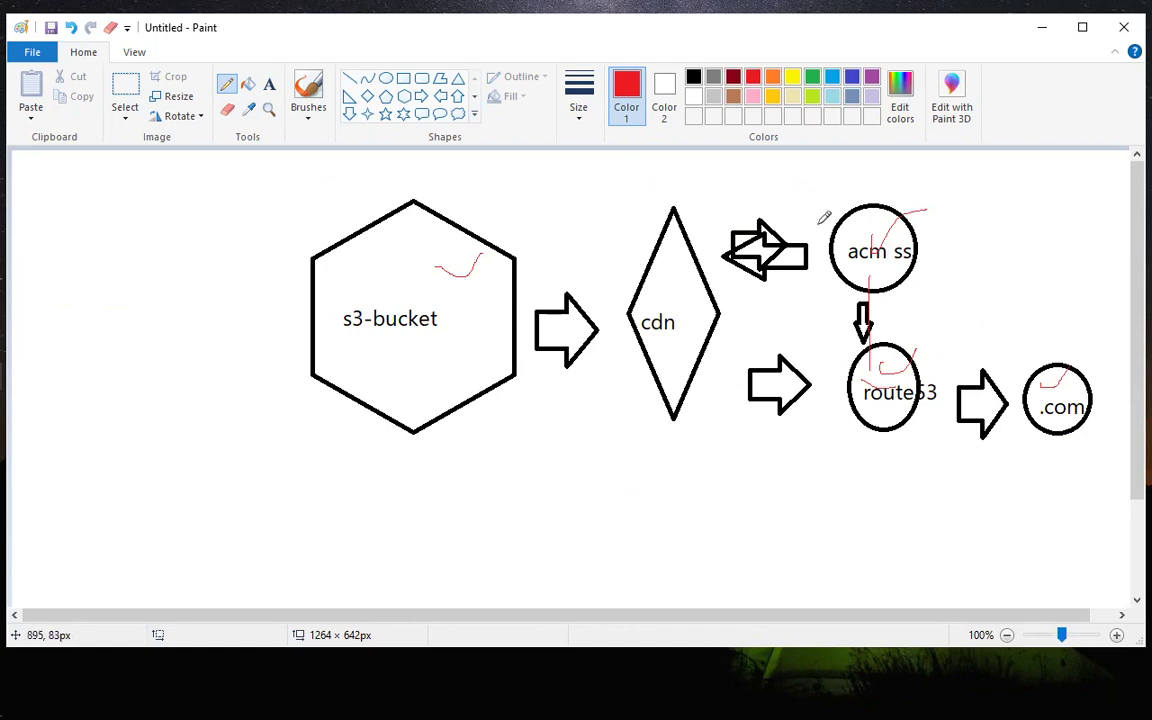
Switch back to the browser and reload the certificate's page to check its validation status.
key("alt+Tab")
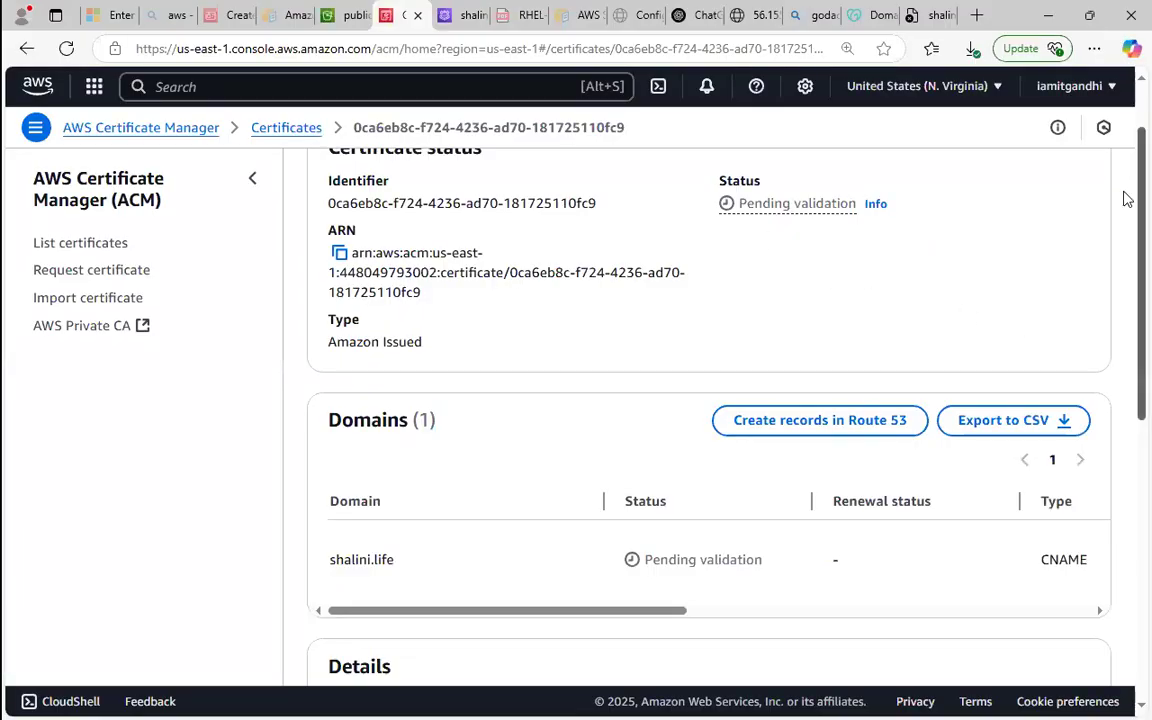
scroll(1124, 198, "up", 2)
left_click(67, 48)
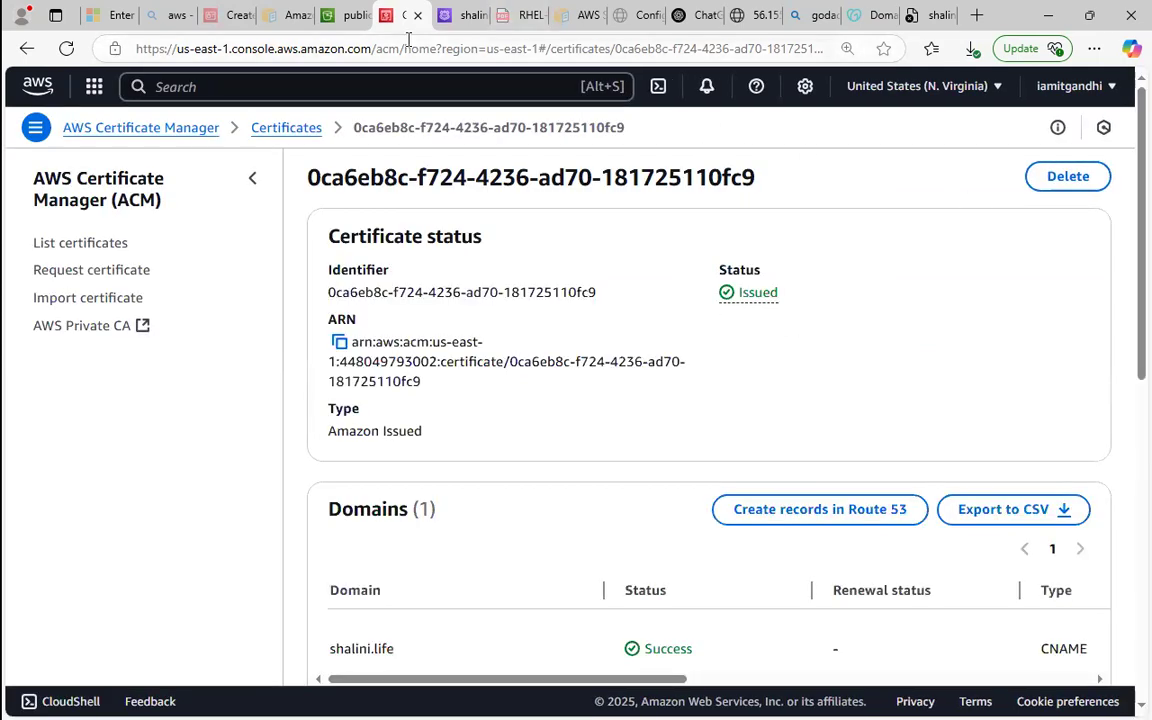
On the S3 bucket page, replace the service search acm with cloudf and open CloudFront in a new tab.
left_click(350, 15)
left_click(500, 86)
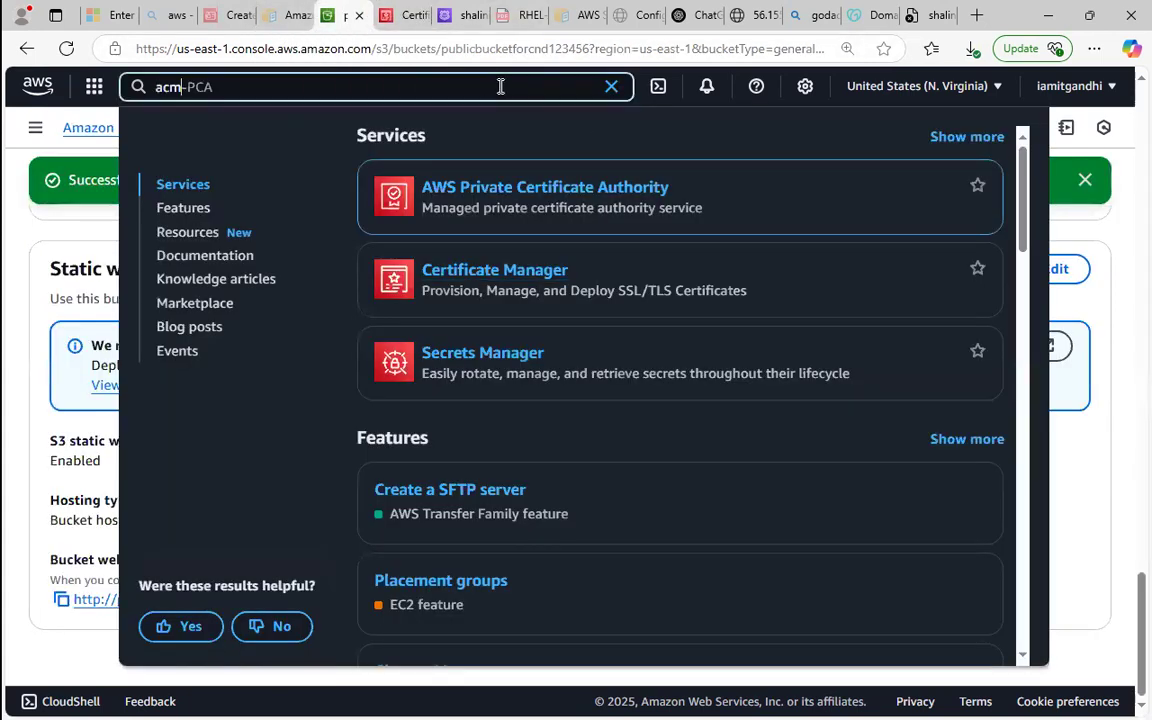
key("BackSpace")
key("BackSpace")
key("BackSpace")
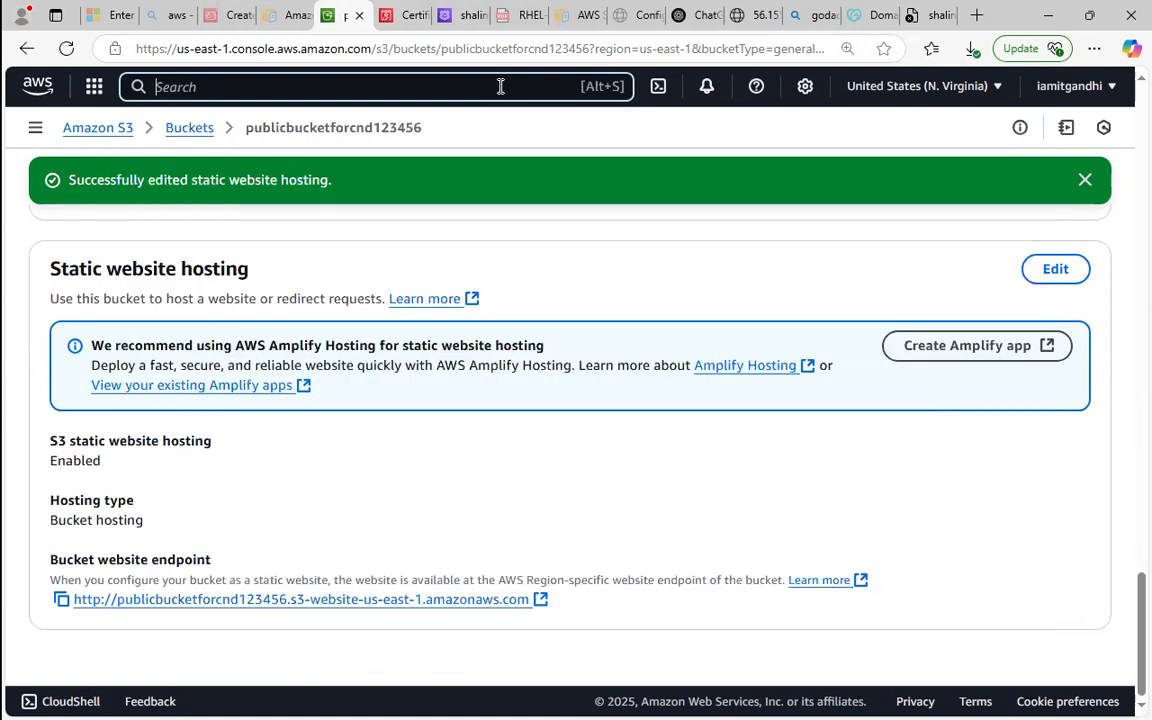
type("cloudf")
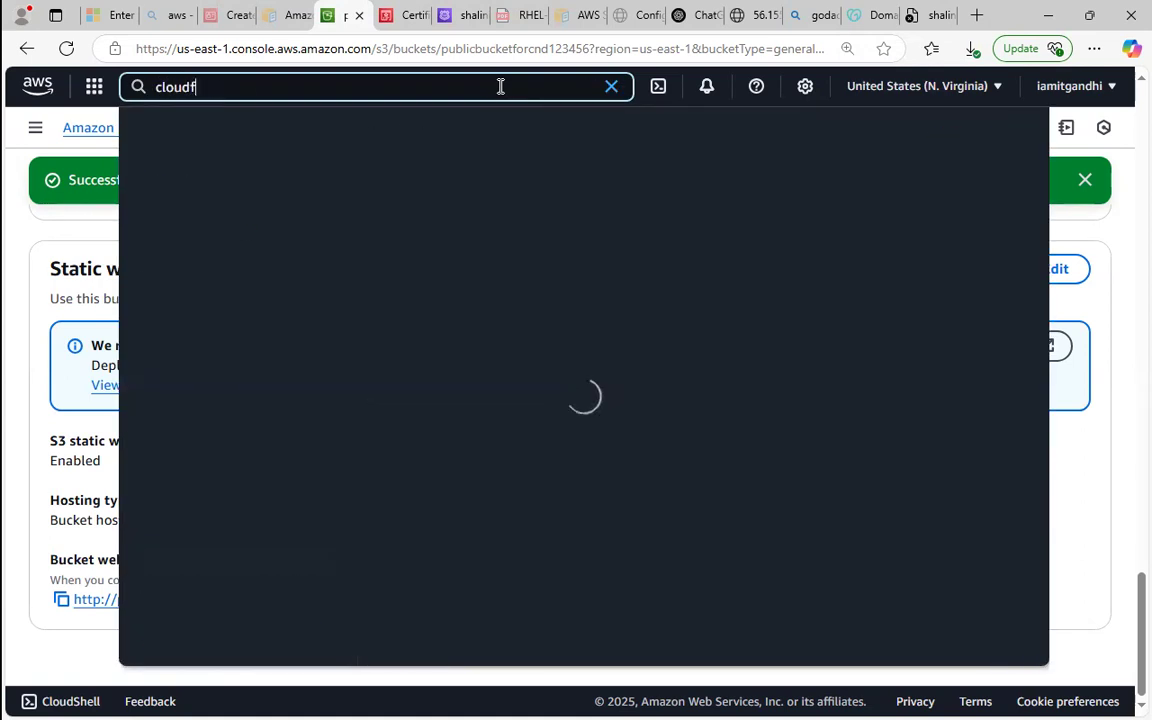
type("ormation")
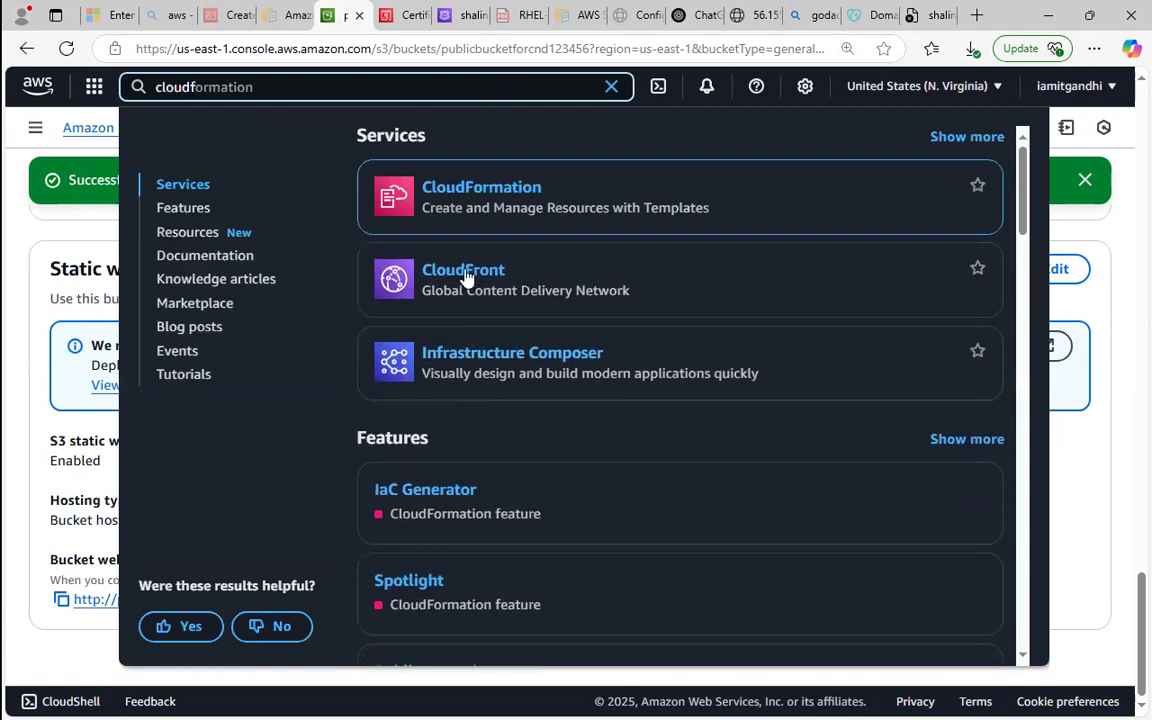
right_click(466, 278)
left_click(511, 282)
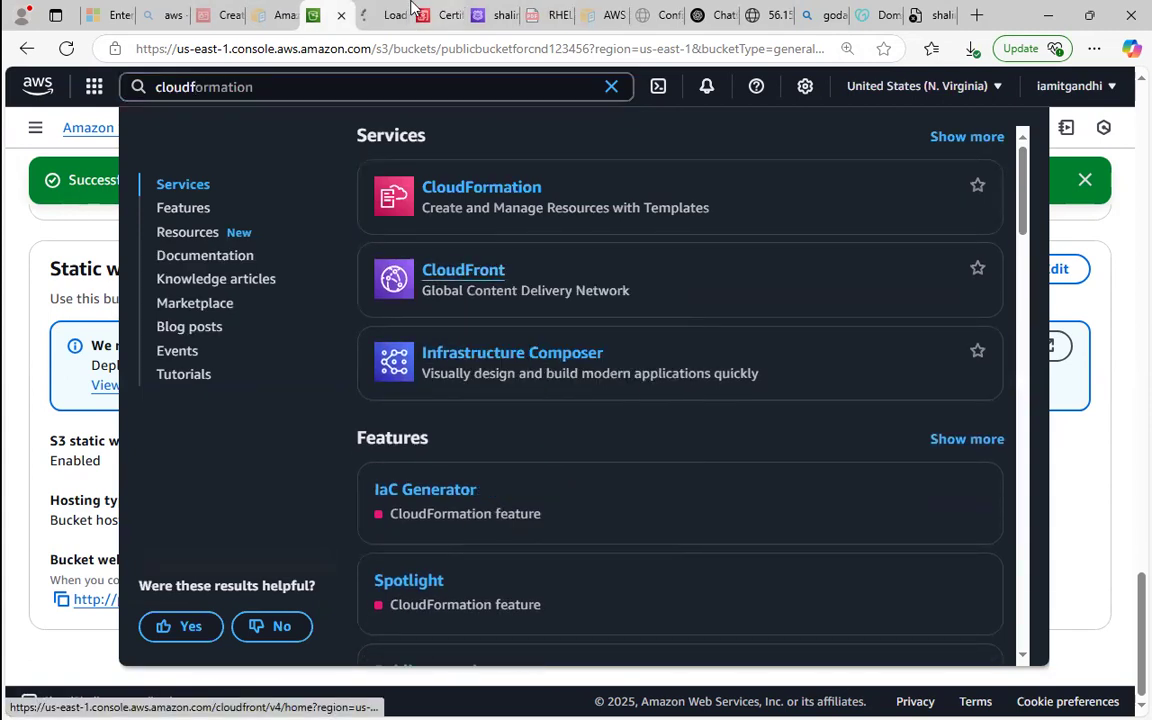
left_click(412, 8)
left_click(392, 8)
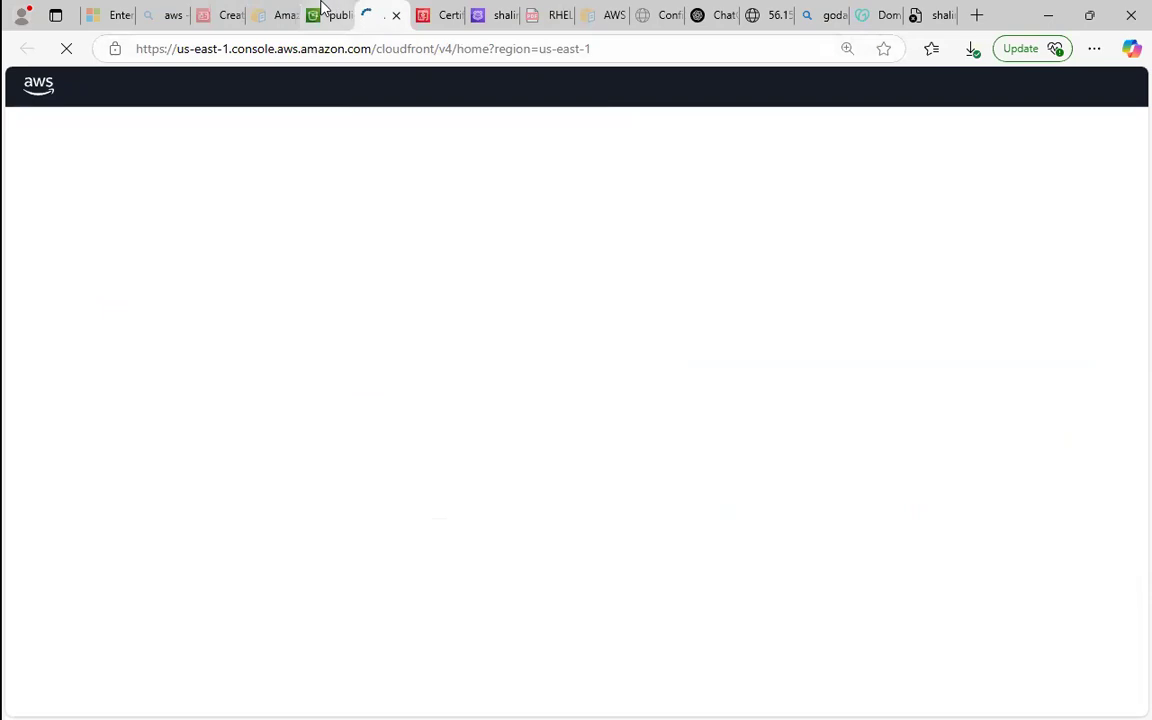
Dismiss the service search on the S3 bucket page and start creating a CloudFront distribution.
left_click(350, 12)
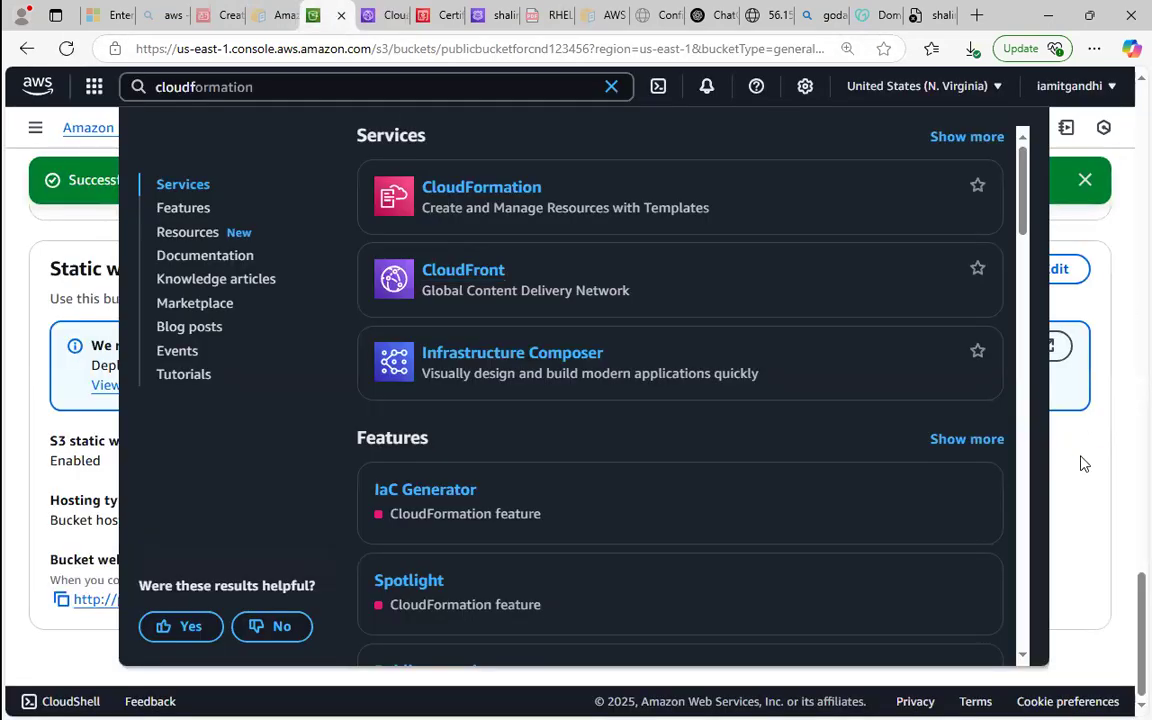
left_click(1083, 458)
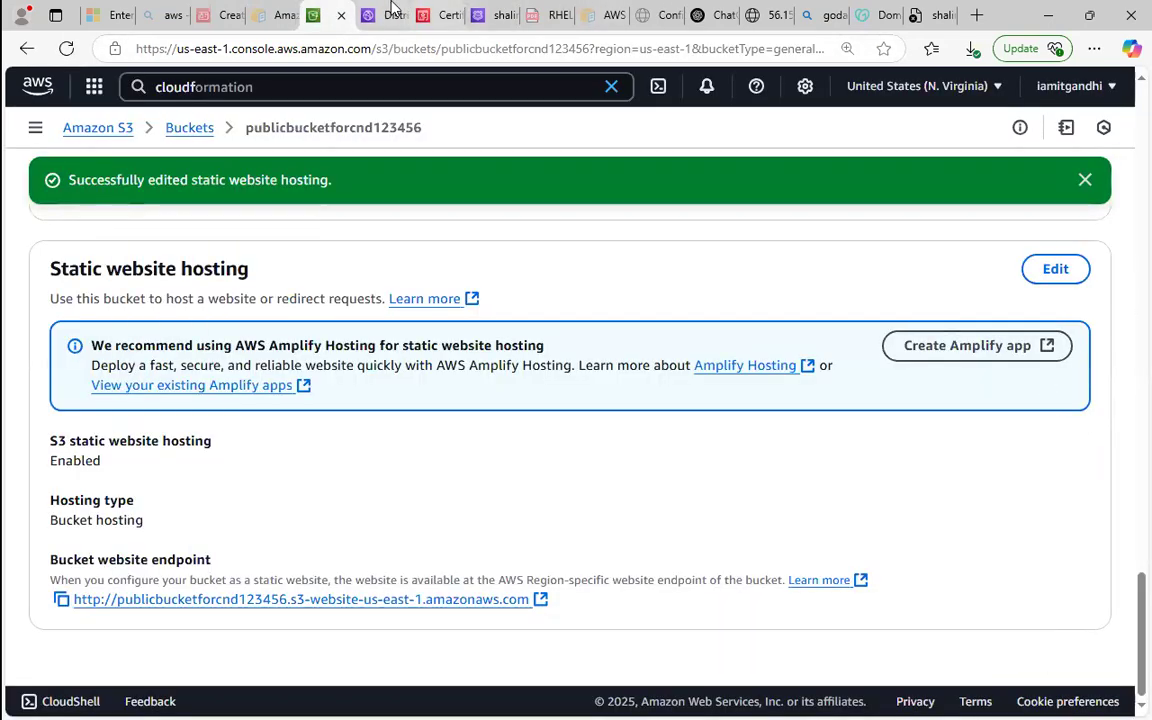
left_click(388, 14)
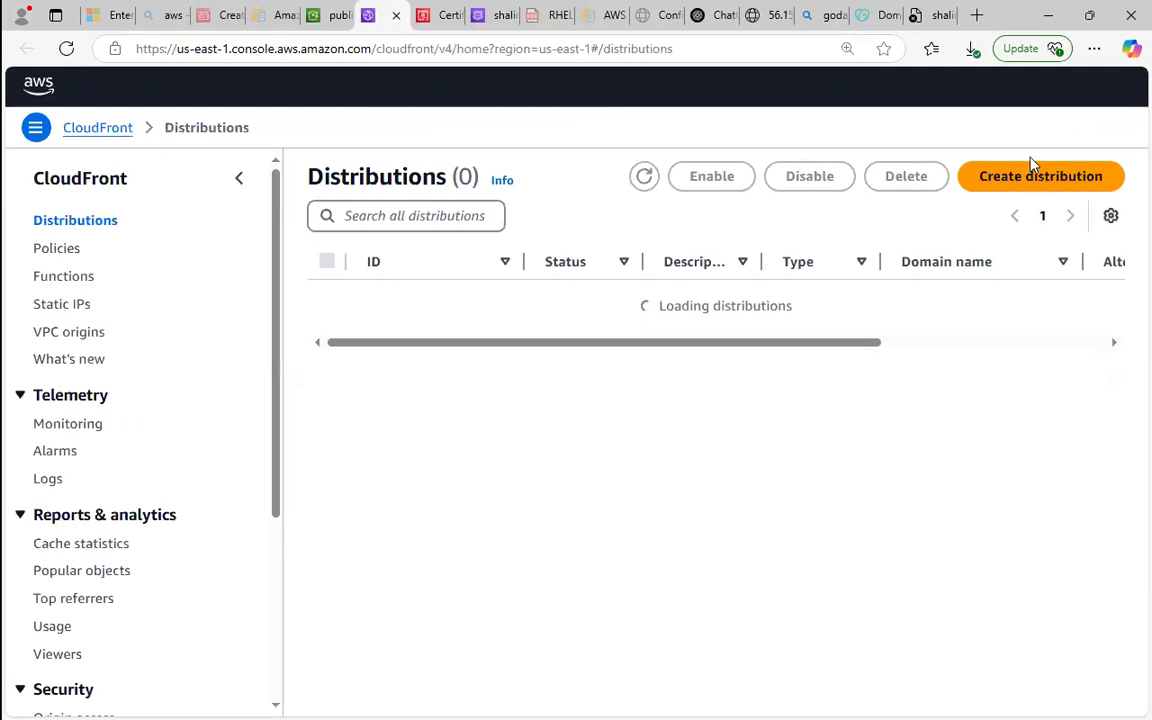
left_click(1025, 179)
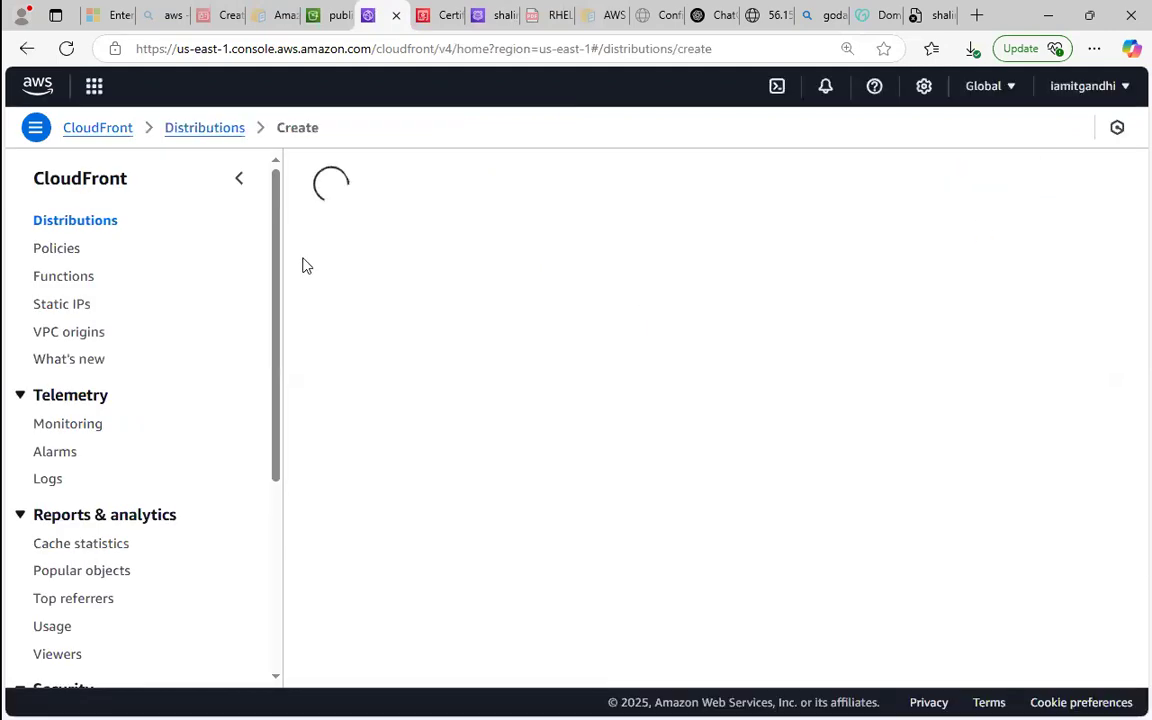
left_click(437, 12)
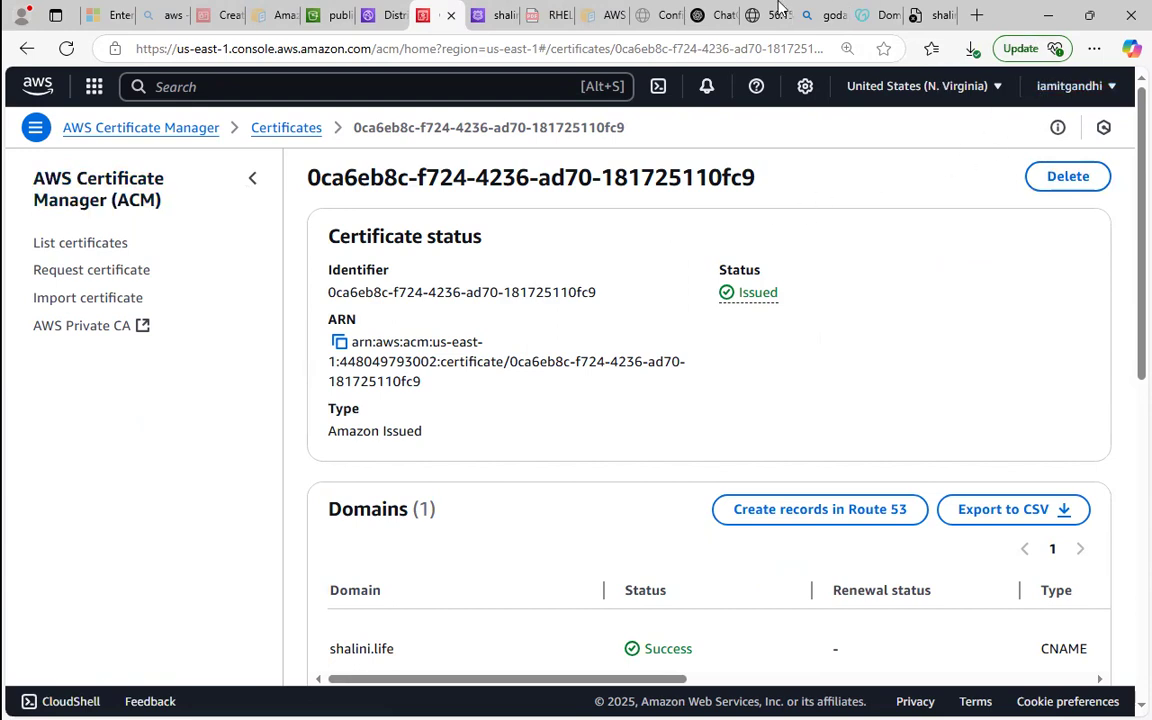
left_click(396, 15)
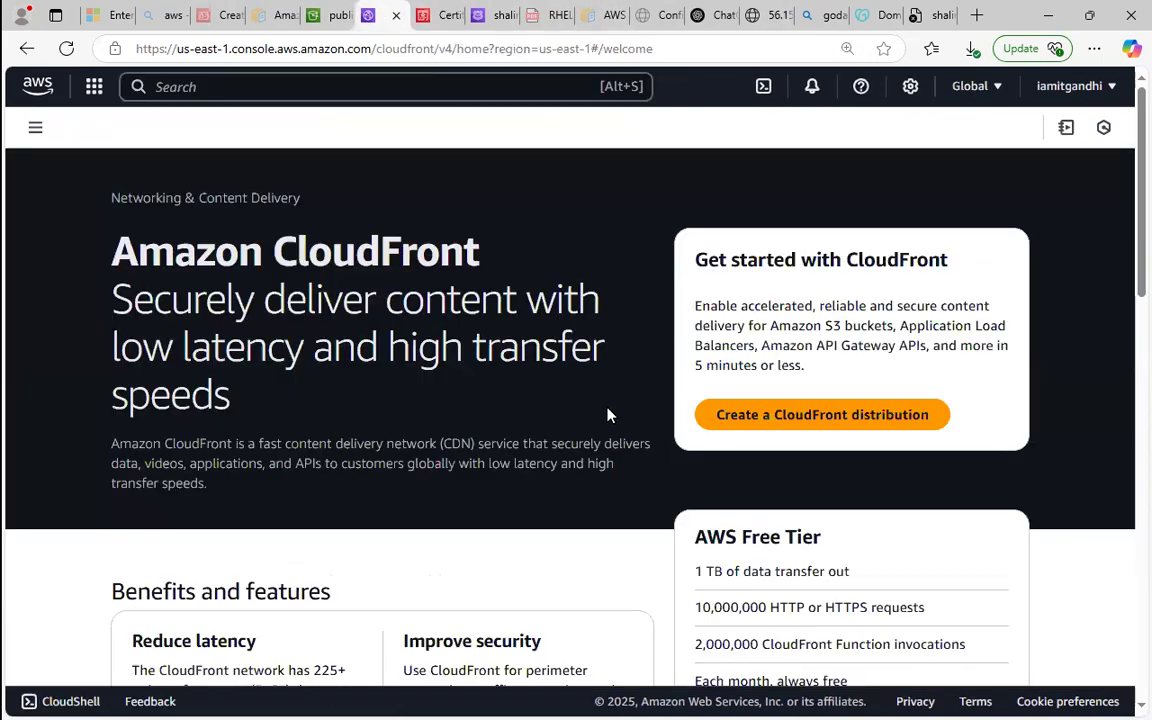
left_click(725, 407)
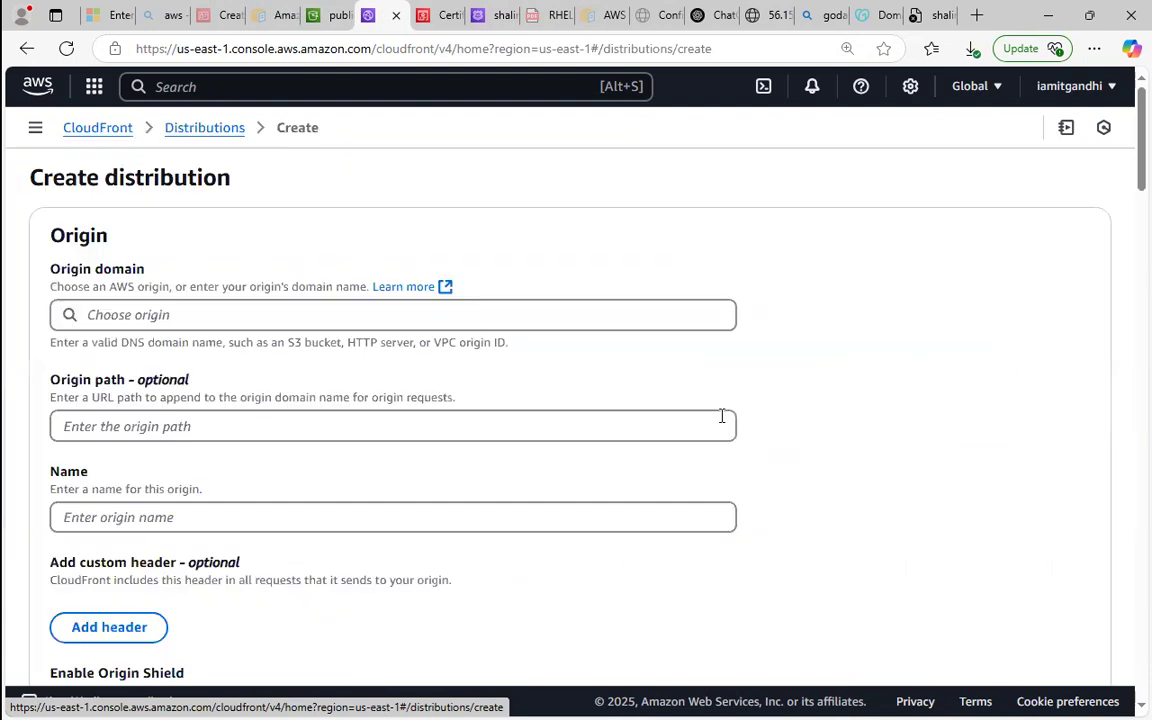
Choose the publicbucketforcnd123456 S3 bucket as origin domain and switch it to the bucket's website endpoint.
left_click(307, 322)
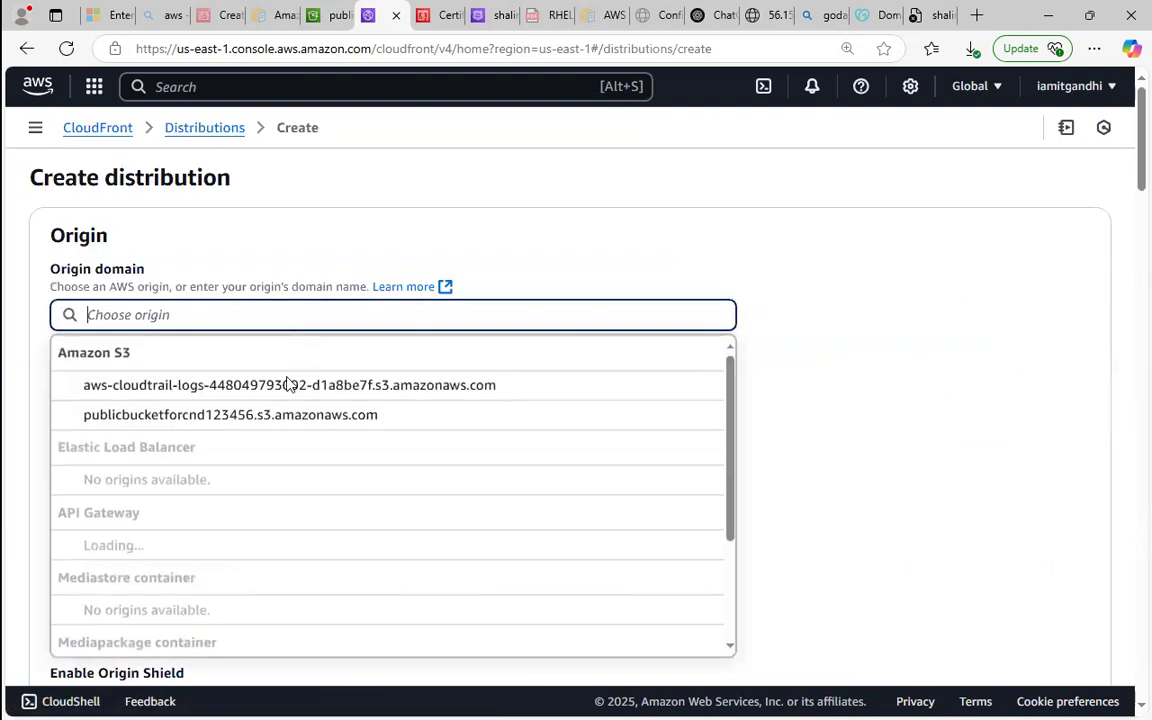
left_click(234, 430)
left_click(201, 433)
double_click(278, 387)
left_click(607, 398)
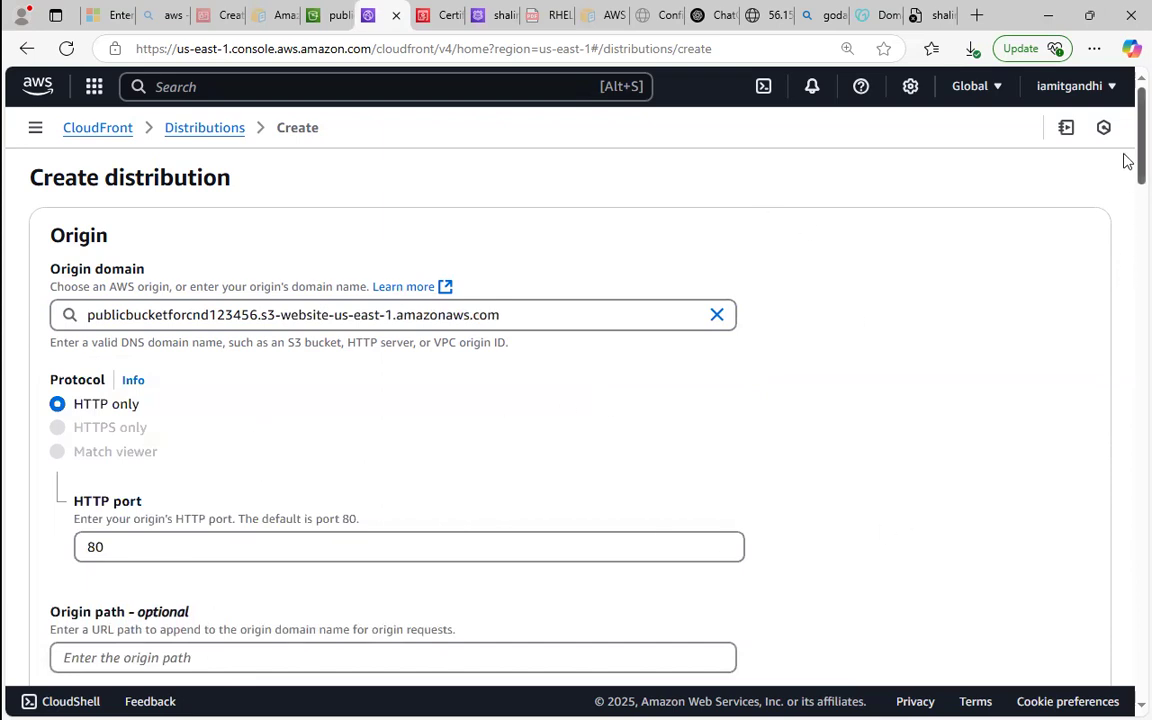
Set the default cache behavior's viewer protocol policy to Redirect HTTP to HTTPS.
scroll(1127, 162, "down", 4)
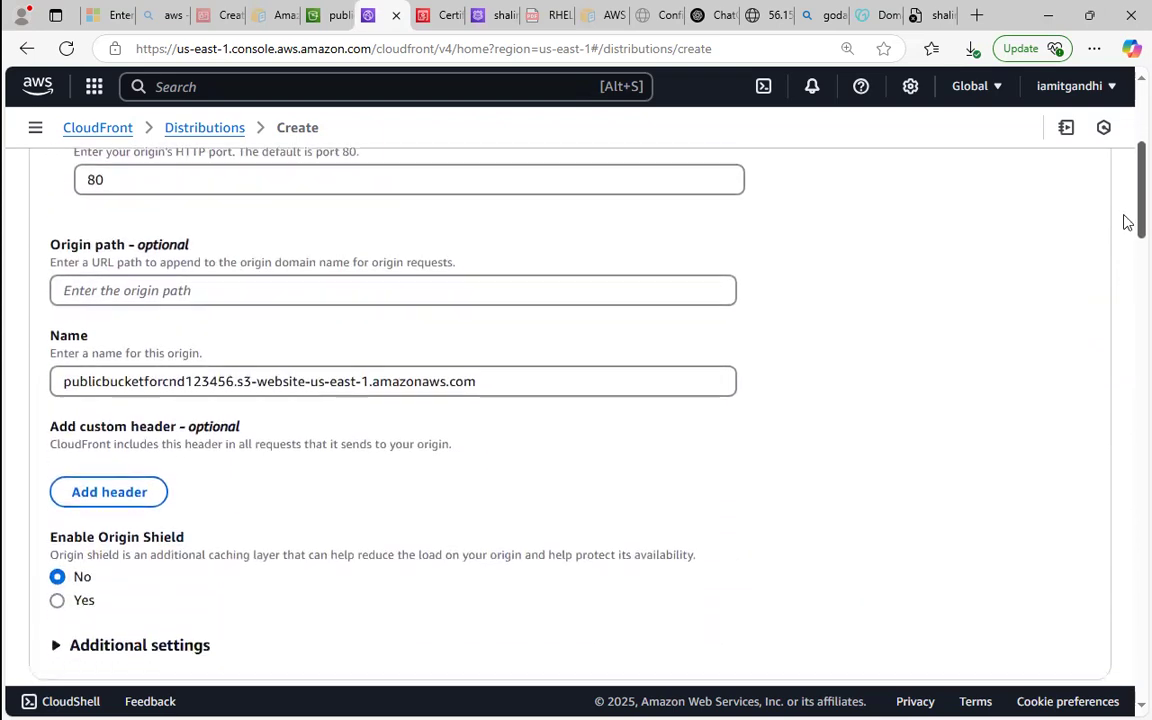
scroll(1120, 240, "down", 2)
scroll(1112, 270, "down", 1)
scroll(1110, 290, "down", 2)
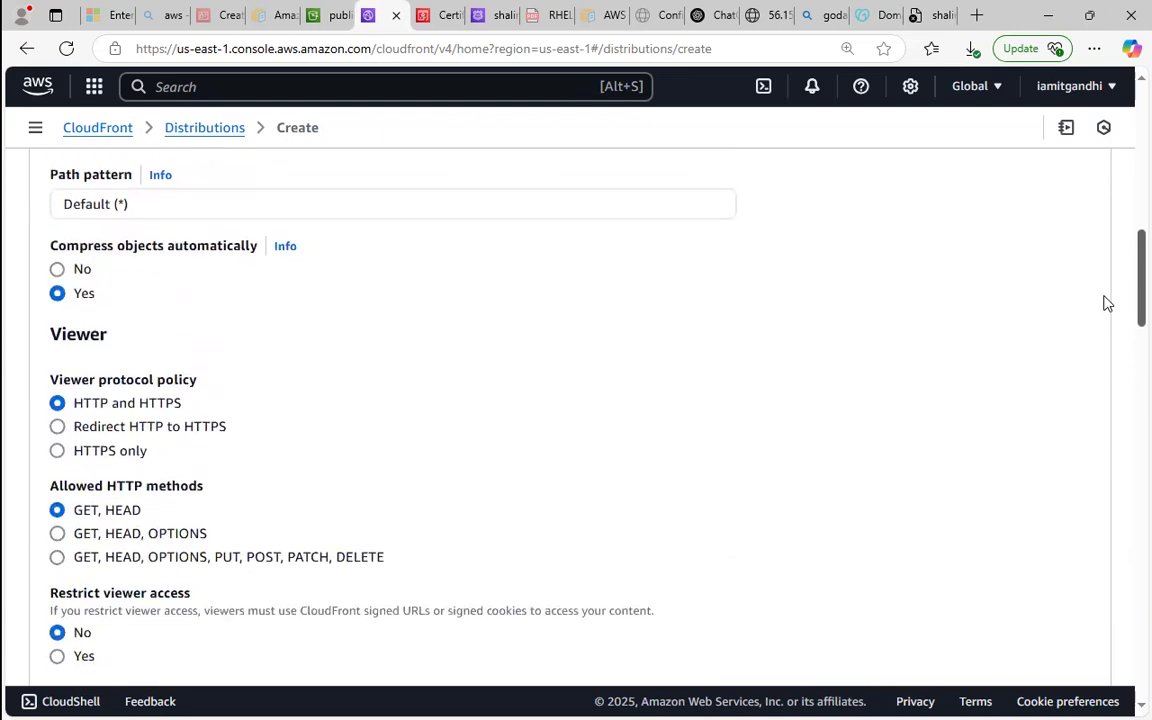
left_click_drag(1107, 303, 1028, 309)
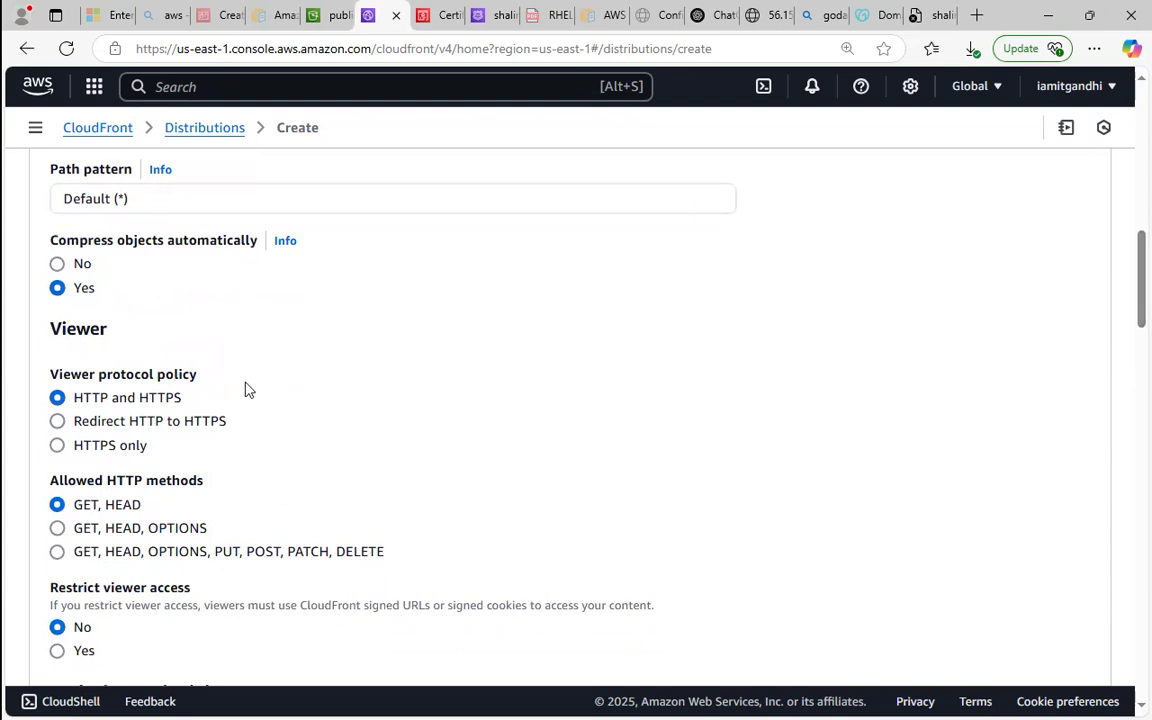
left_click(100, 425)
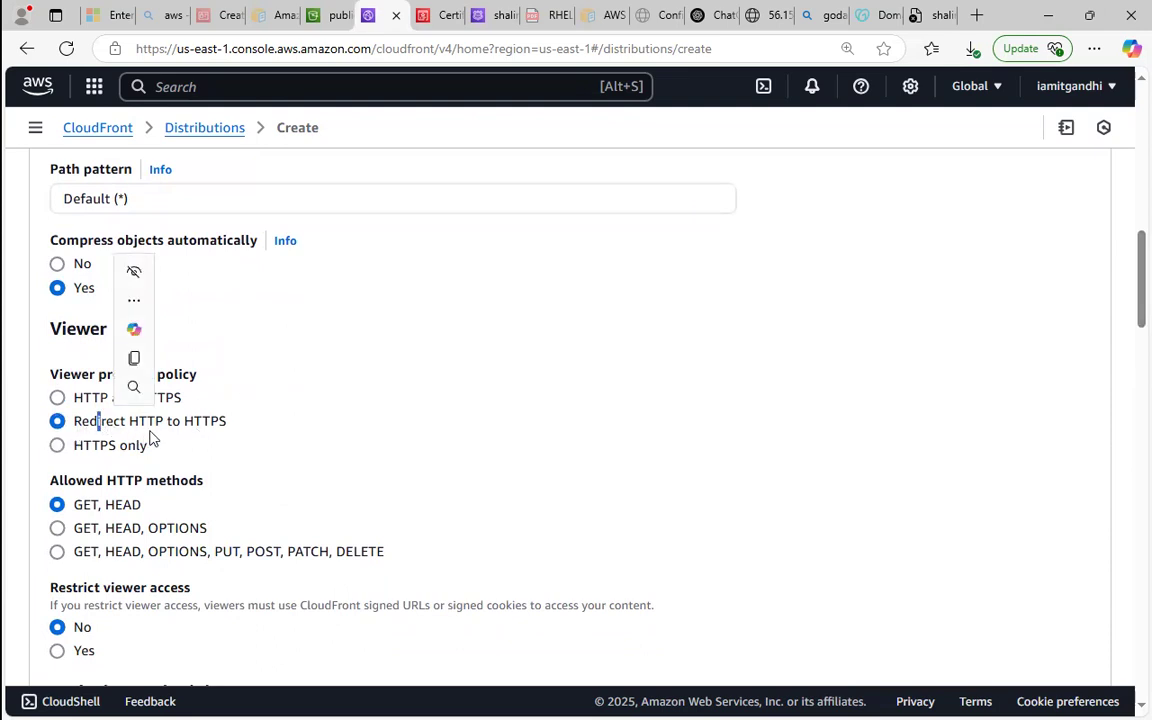
left_click(235, 424)
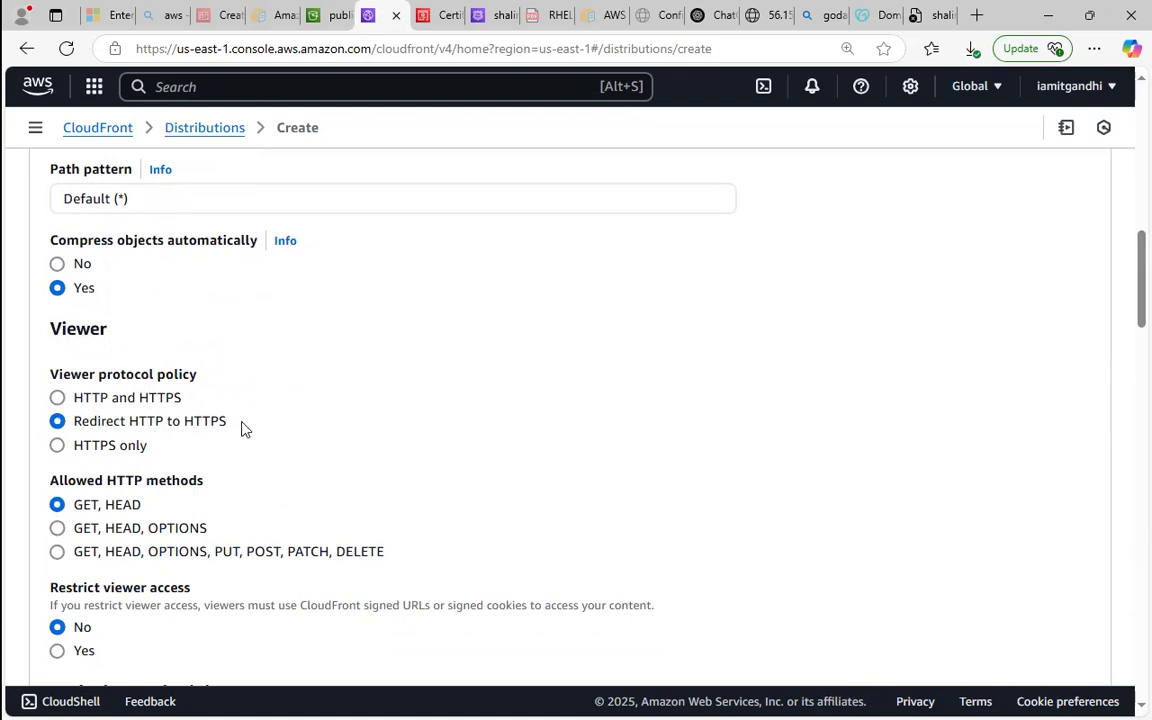
Leave the origin request policy unselected and choose Do not enable security protections for the Web Application Firewall.
left_click_drag(1127, 278, 1093, 380)
left_click(645, 312)
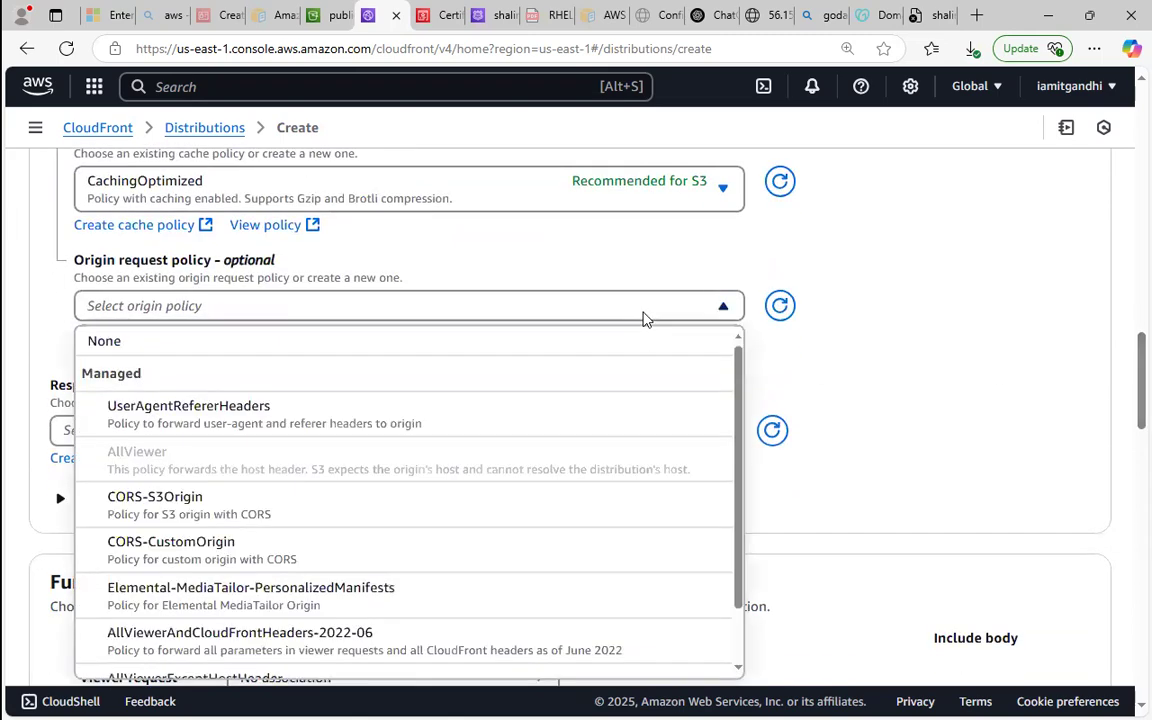
left_click(643, 313)
left_click_drag(1128, 340, 1128, 433)
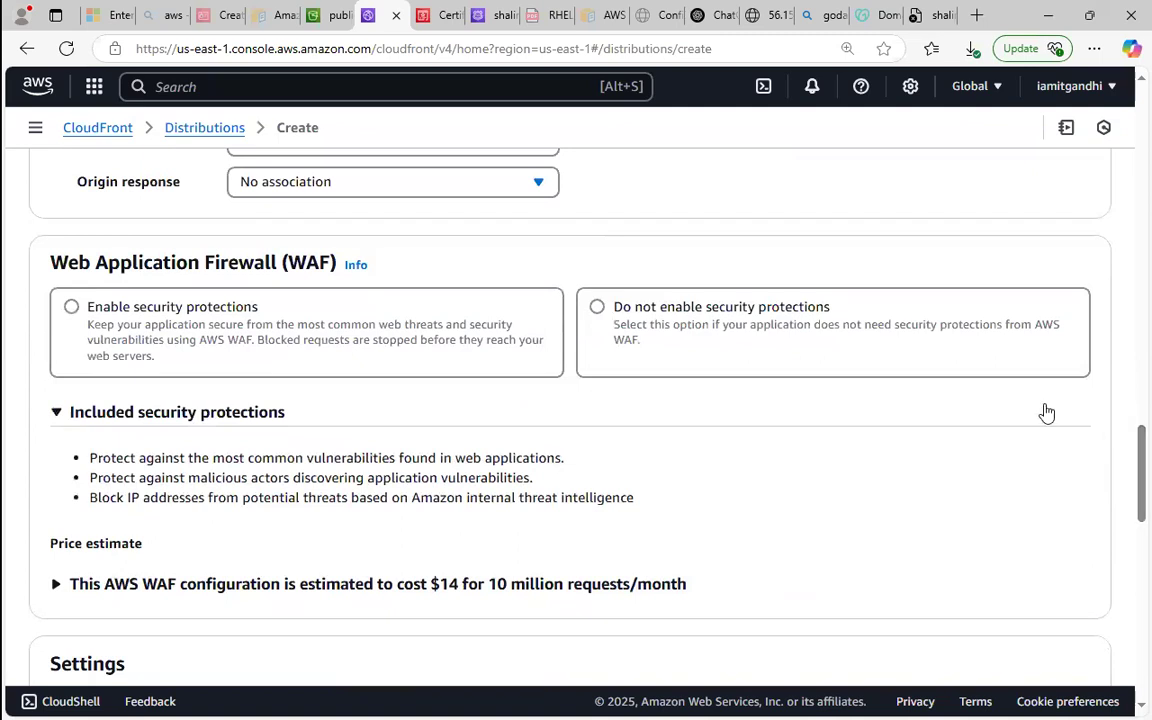
left_click_drag(102, 254, 327, 262)
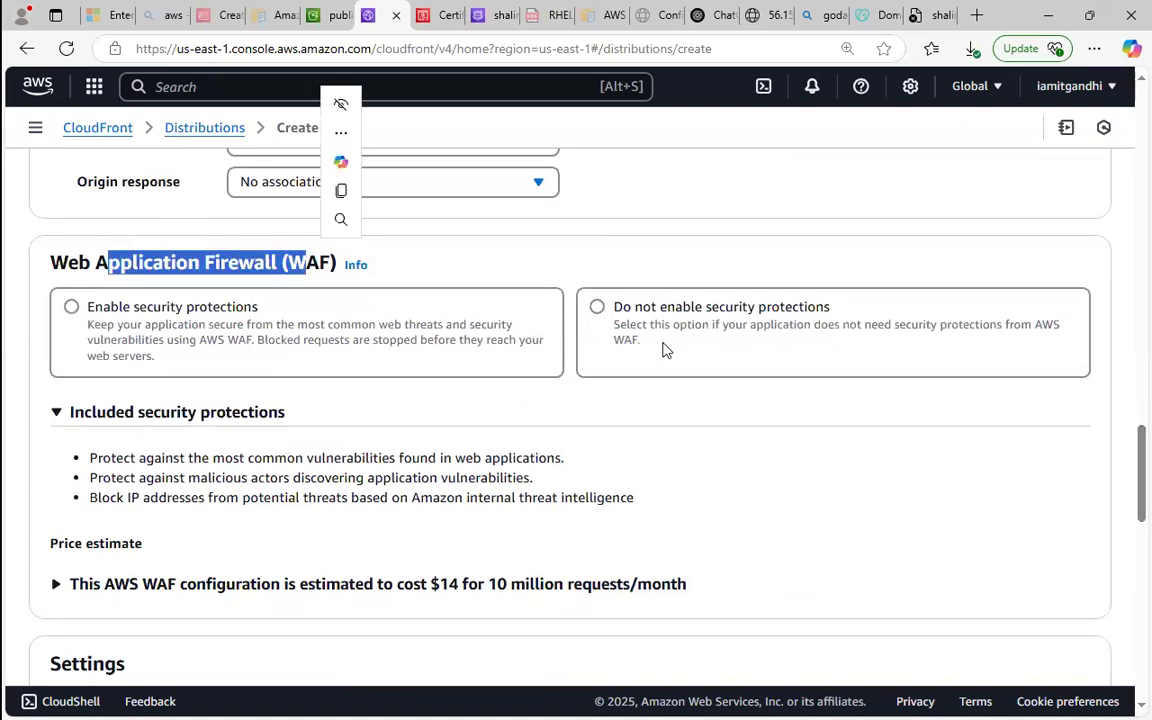
left_click(592, 325)
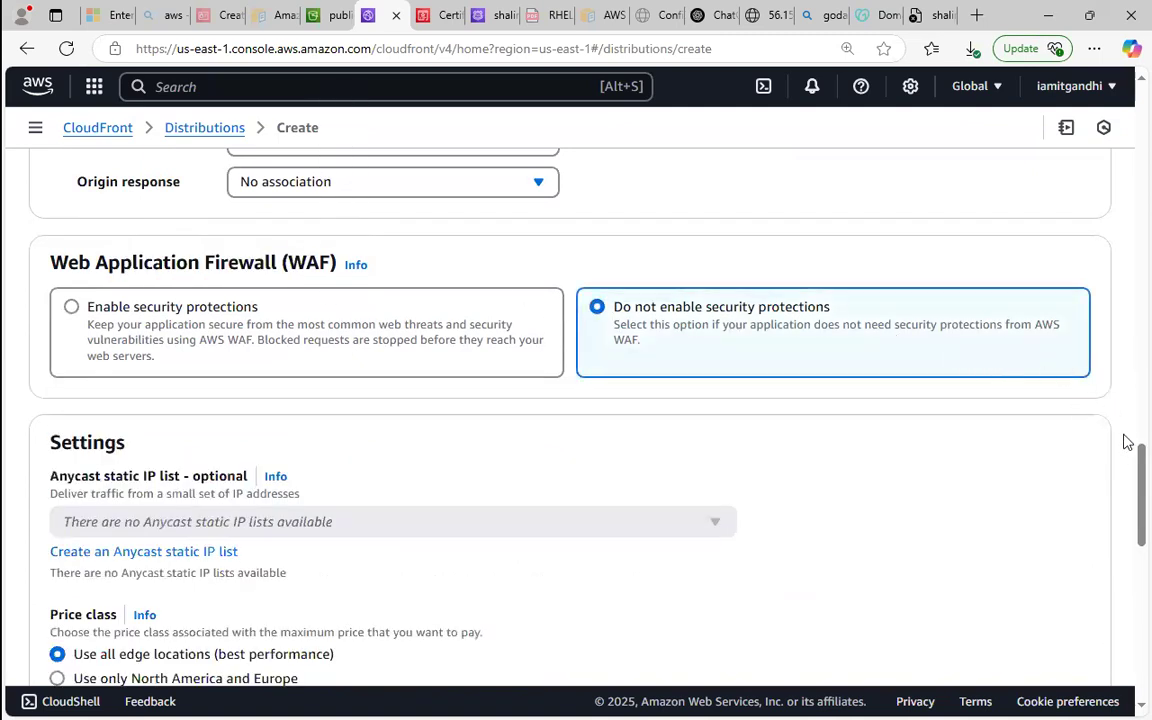
Set the distribution's price class to Use North America, Europe, Asia, Middle East, and Africa.
scroll(1127, 451, "up", 5)
left_click_drag(1127, 446, 1113, 596)
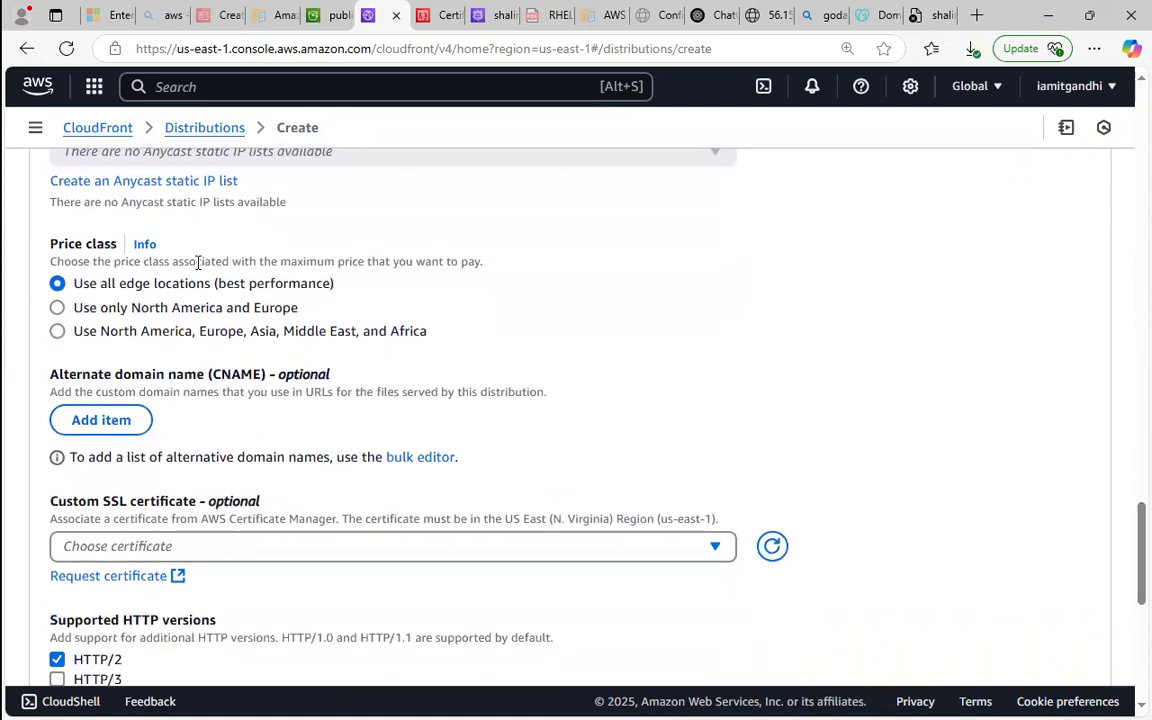
left_click_drag(95, 283, 313, 290)
left_click(229, 290)
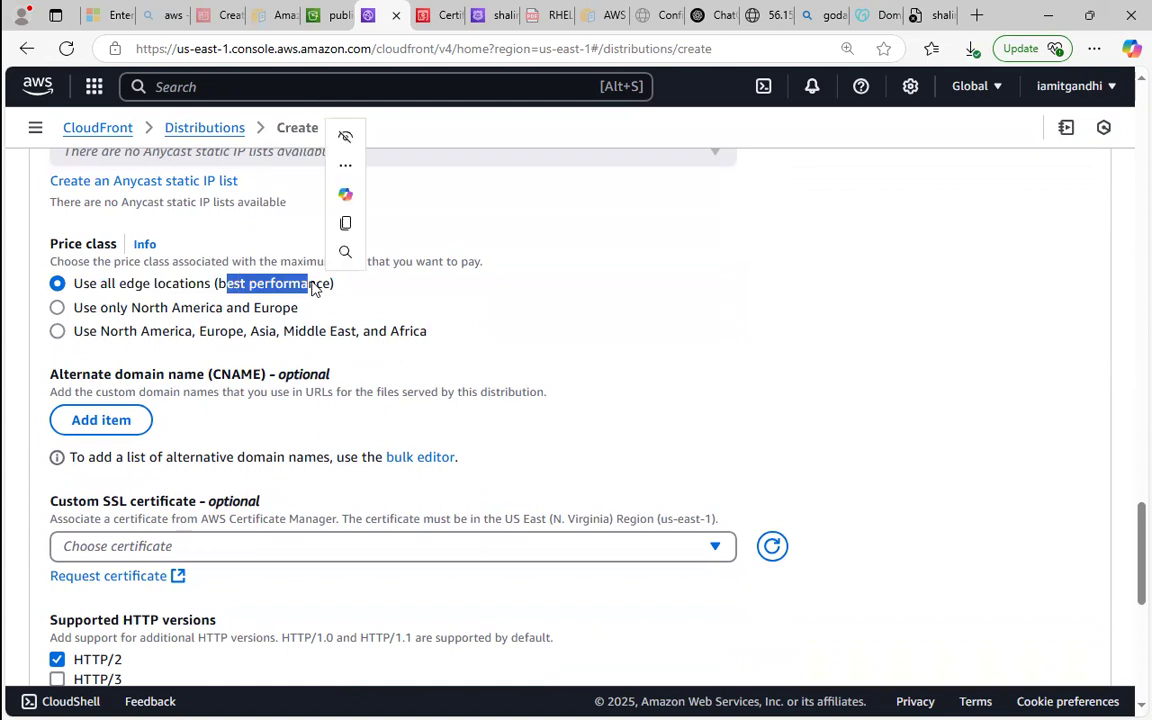
left_click(313, 288)
left_click(214, 334)
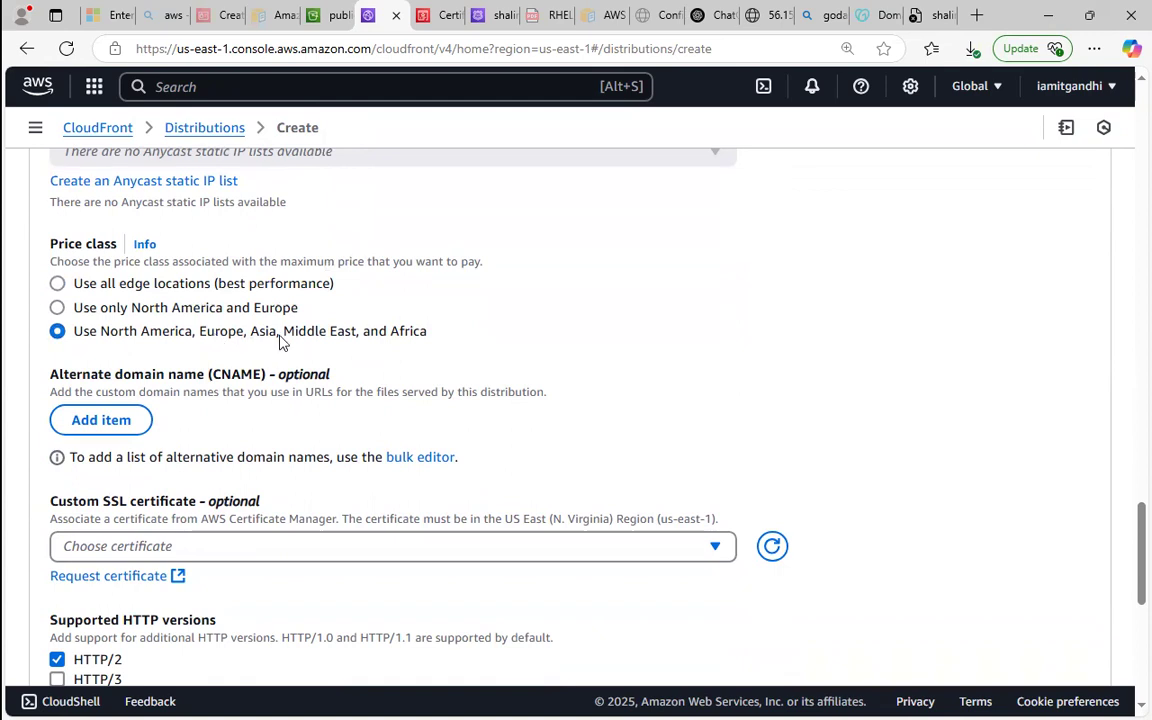
Add an empty alternate domain name entry and select the custom domain's ACM certificate as the custom SSL certificate.
left_click(80, 418)
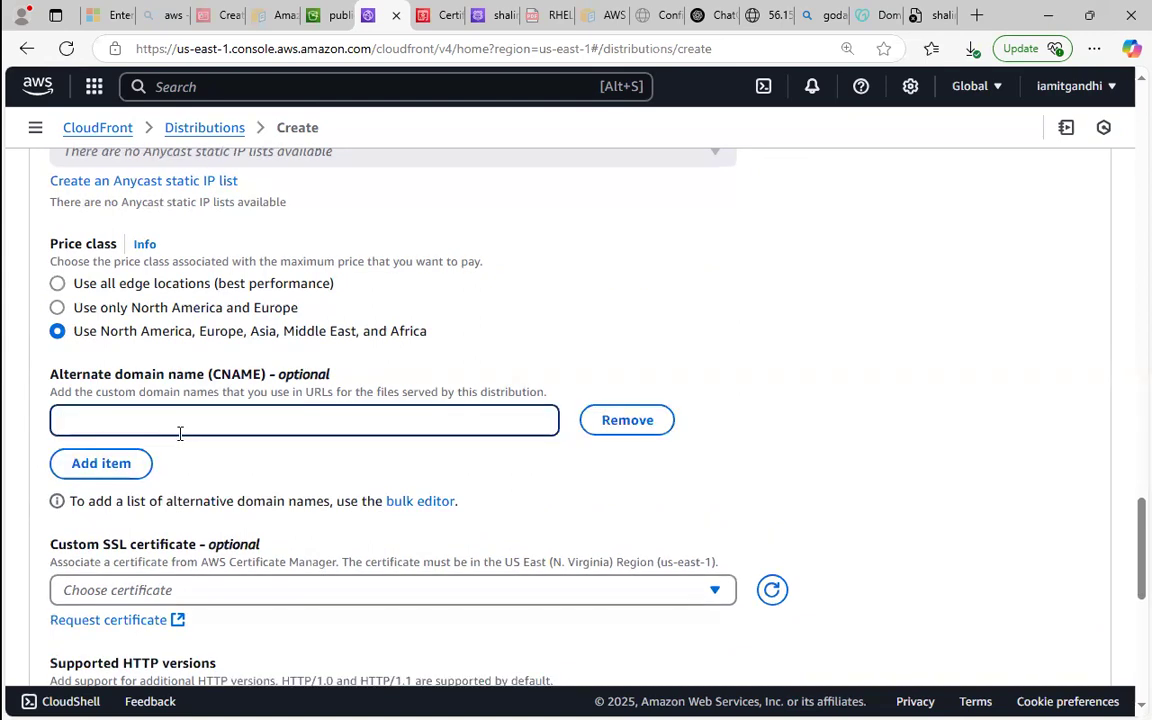
left_click(568, 589)
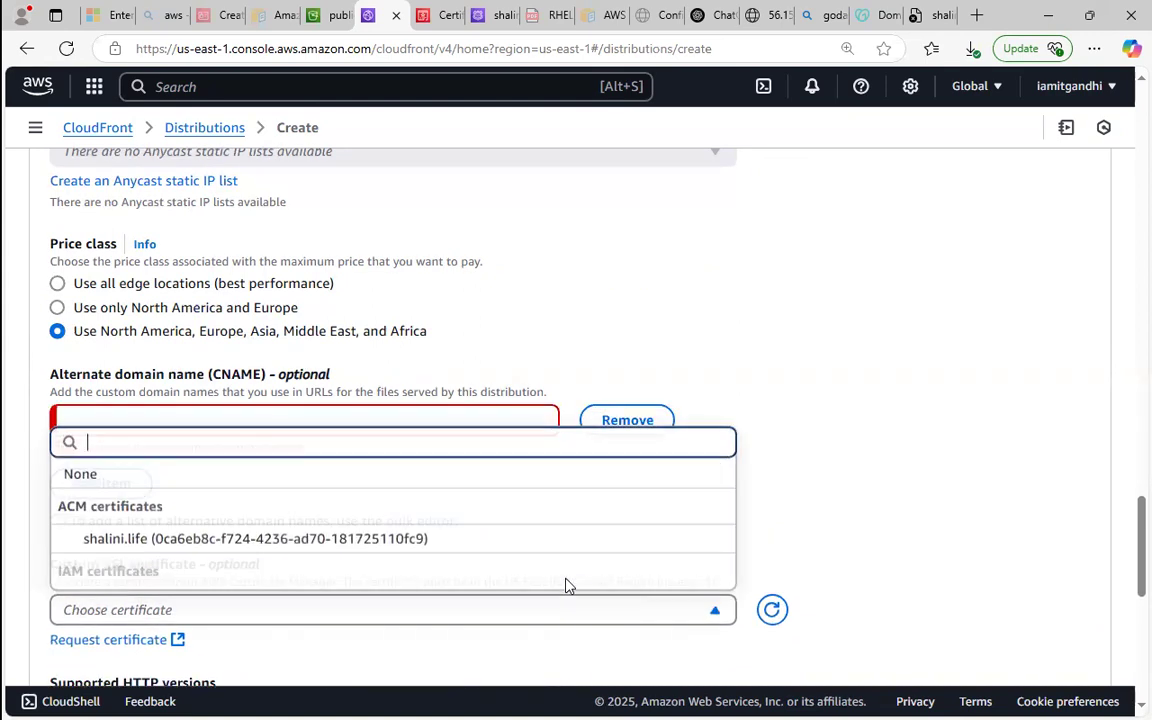
left_click(289, 540)
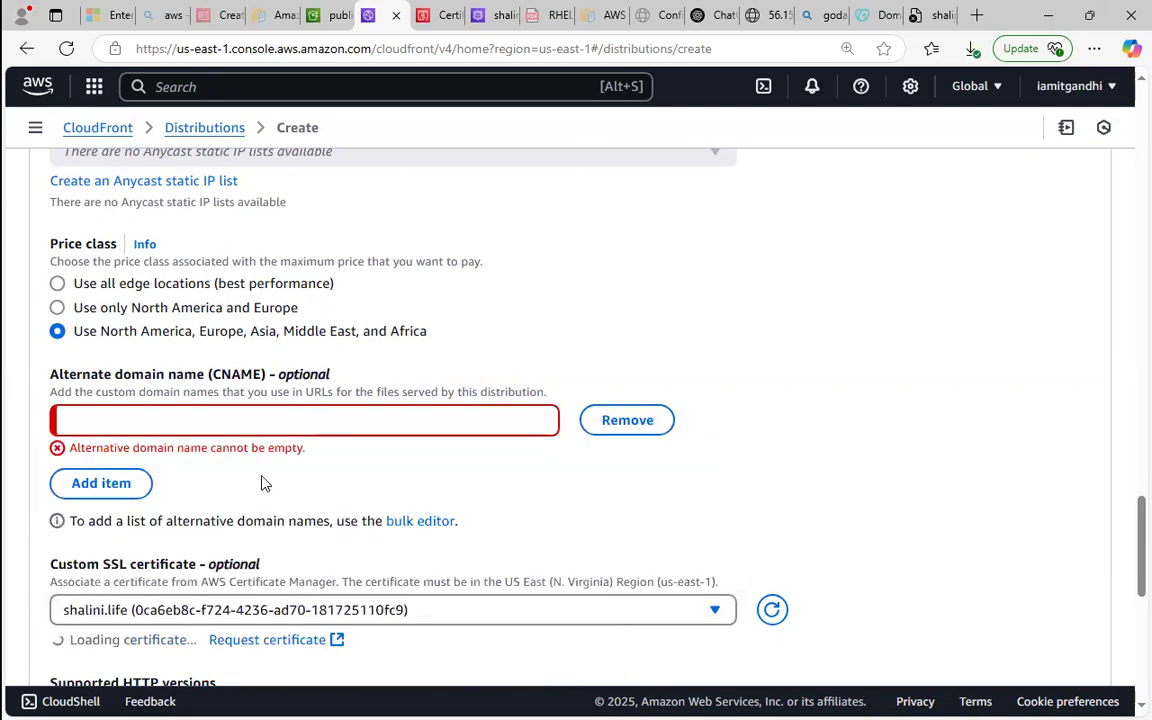
Copy the custom domain name from its GoDaddy page and paste it as the distribution's alternate domain name (CNAME).
left_click(207, 410)
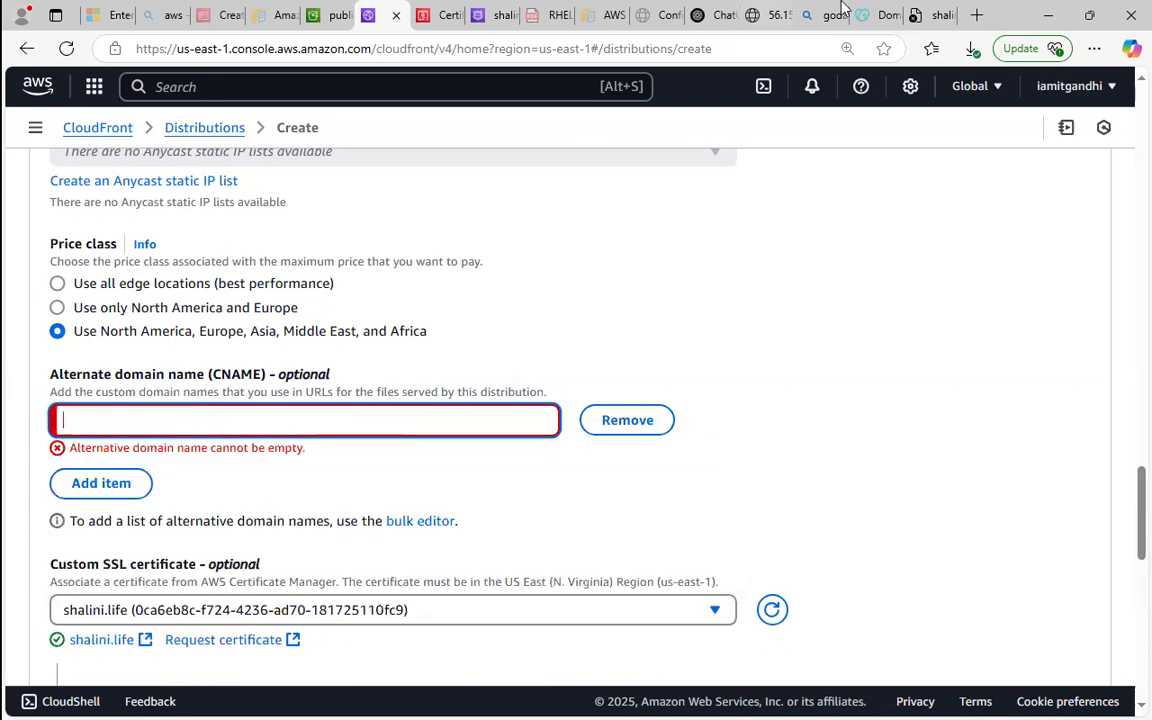
left_click(868, 15)
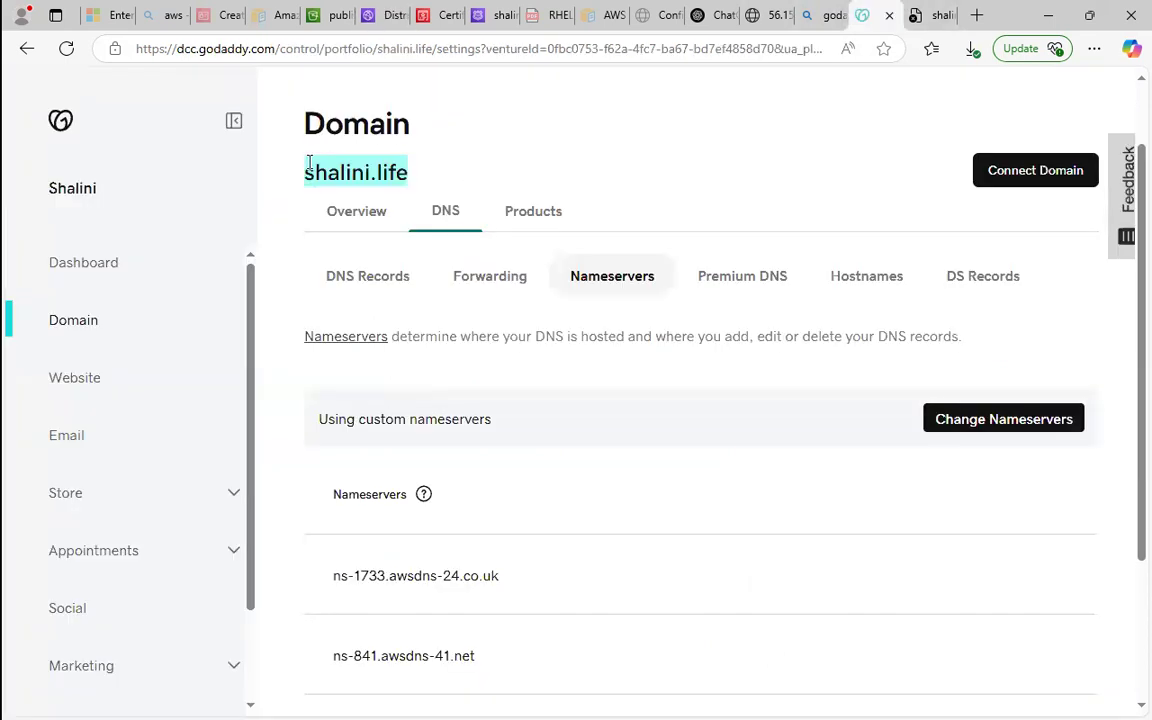
right_click(525, 176)
left_click(565, 190)
left_click(378, 15)
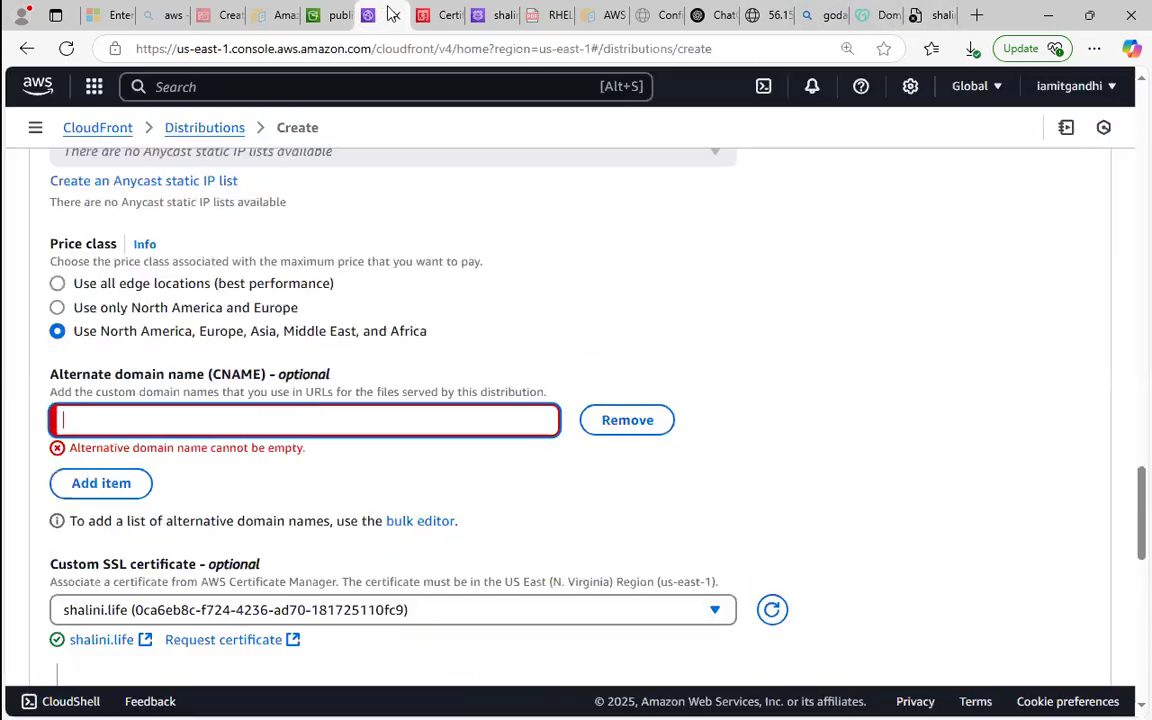
right_click(278, 422)
left_click(351, 246)
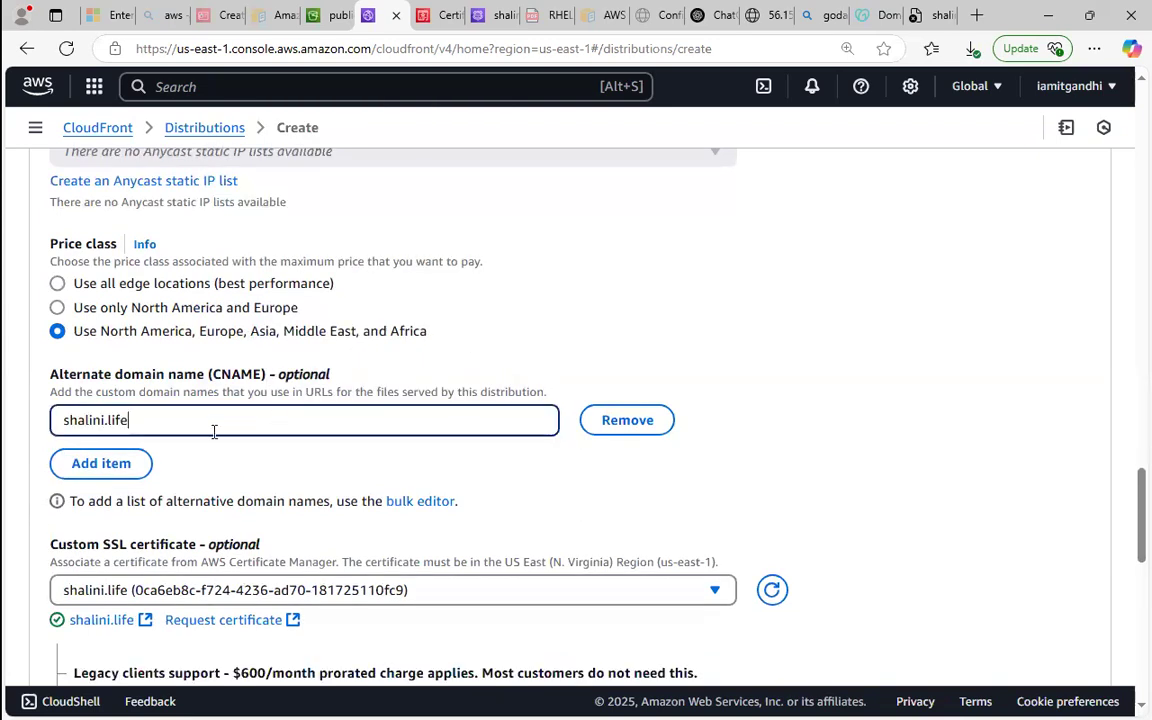
left_click_drag(1128, 490, 1128, 514)
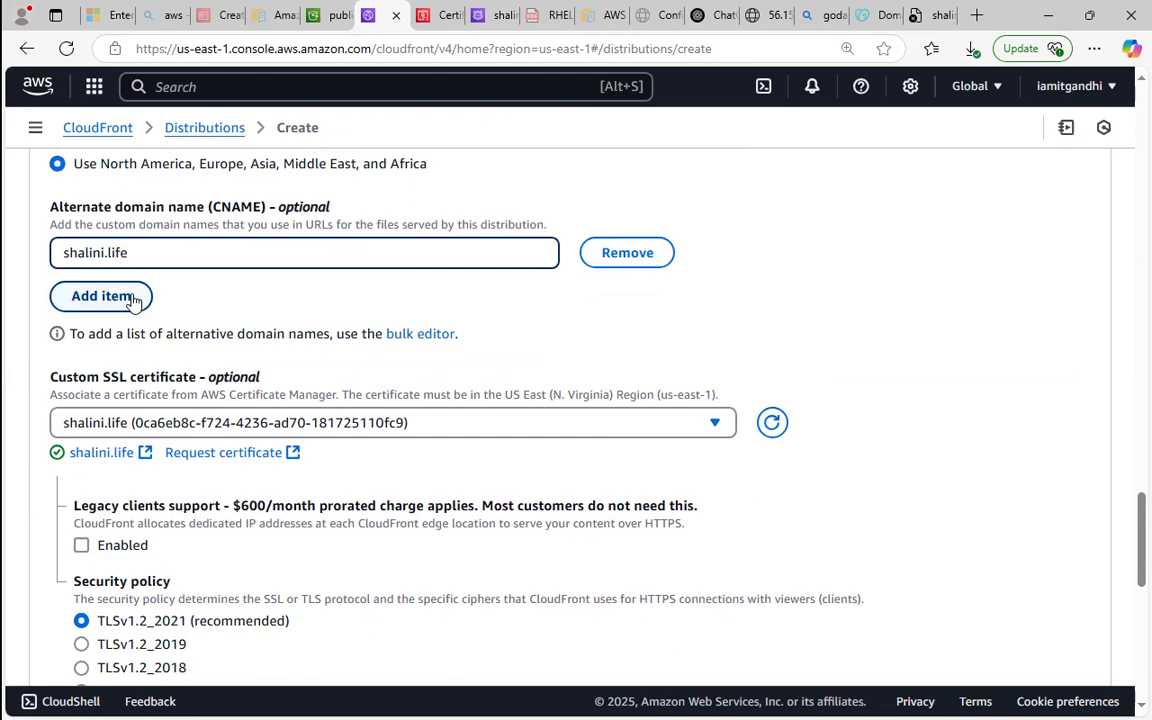
Discard an extra empty alternate domain name entry and create the CloudFront distribution, dismissing the notifications.
left_click(101, 296)
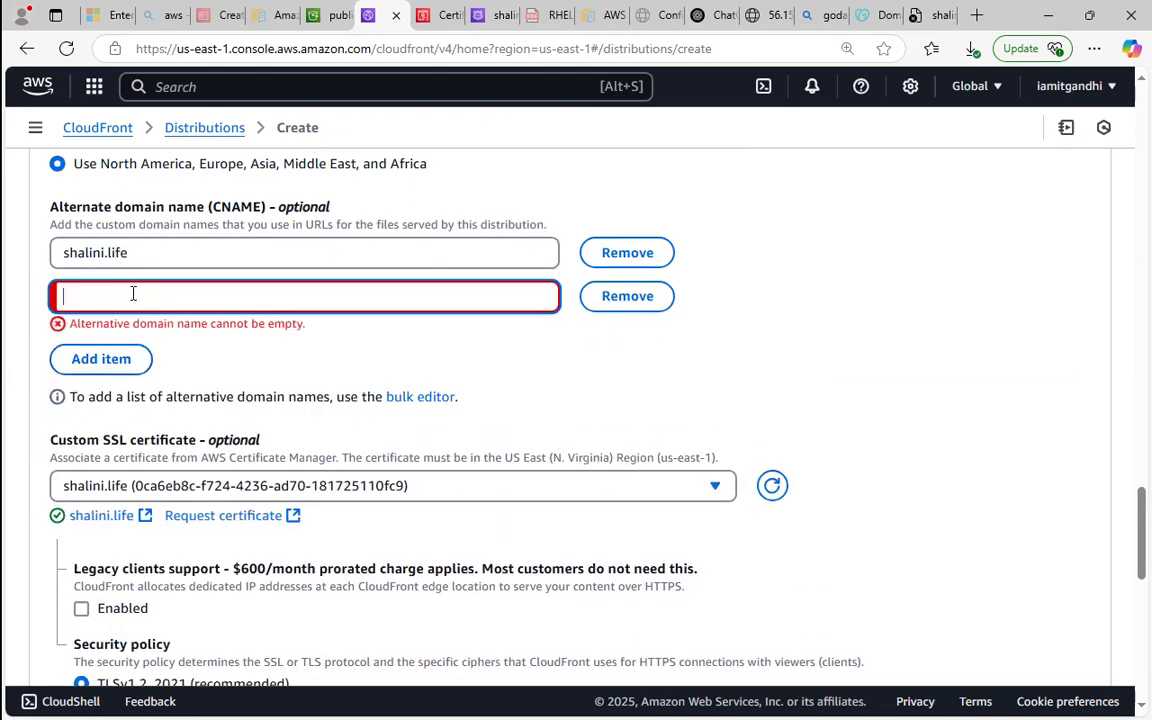
left_click(614, 300)
left_click_drag(1127, 528, 1127, 651)
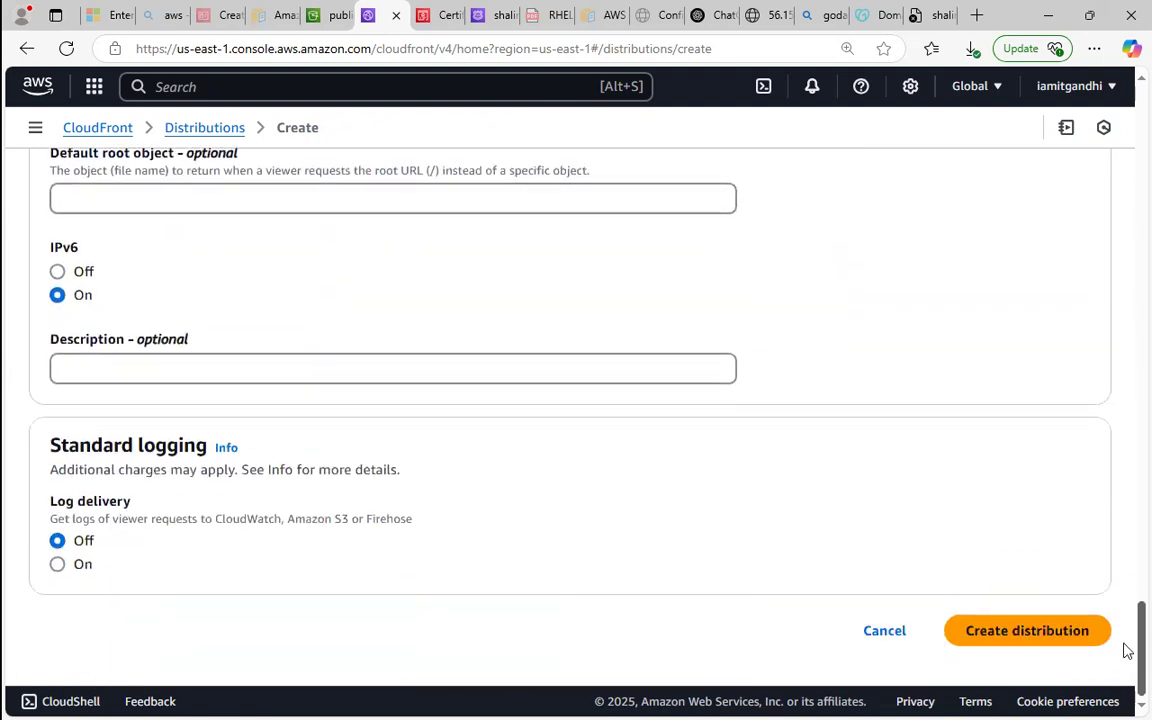
left_click(1015, 632)
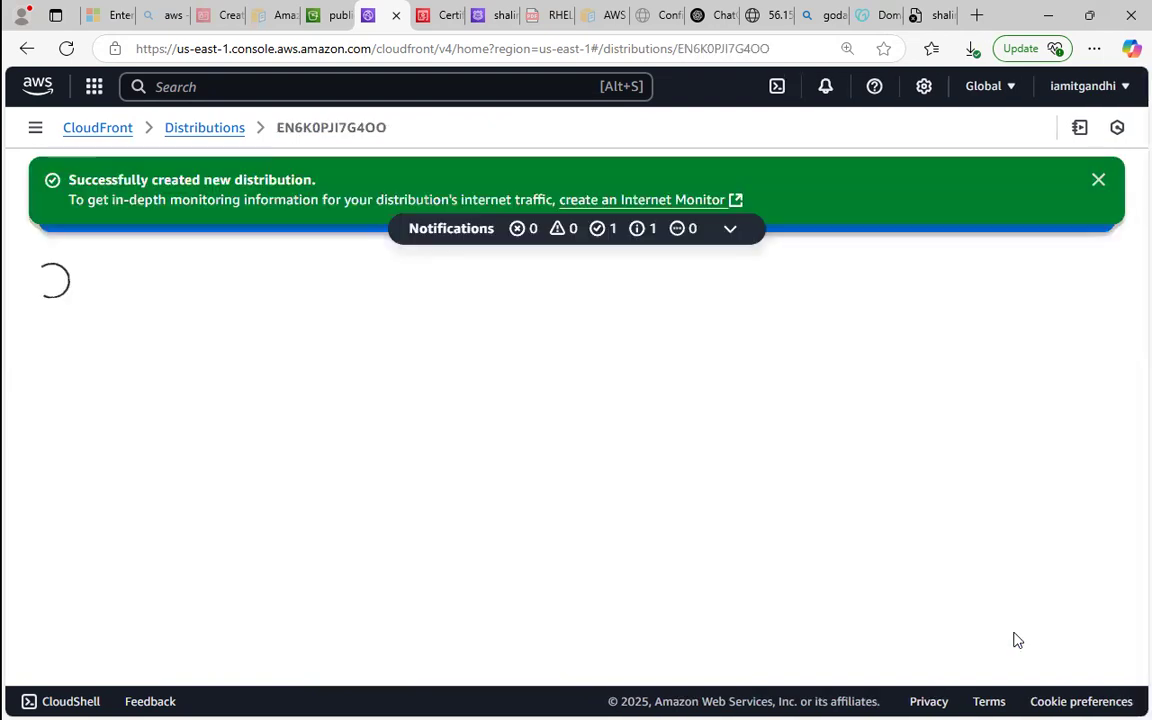
left_click(1088, 188)
left_click(1087, 186)
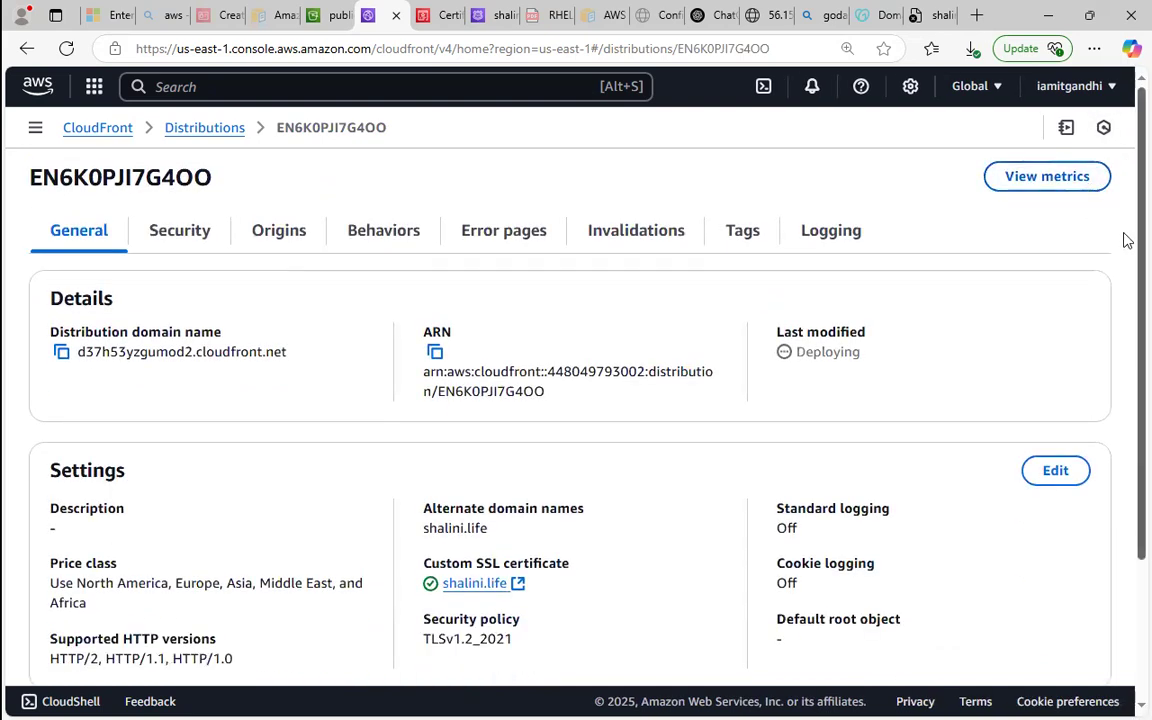
Review the new distribution's details, and refresh the distributions list to check its deployment status.
scroll(1124, 404, "down", 3)
scroll(1124, 400, "up", 3)
left_click(212, 132)
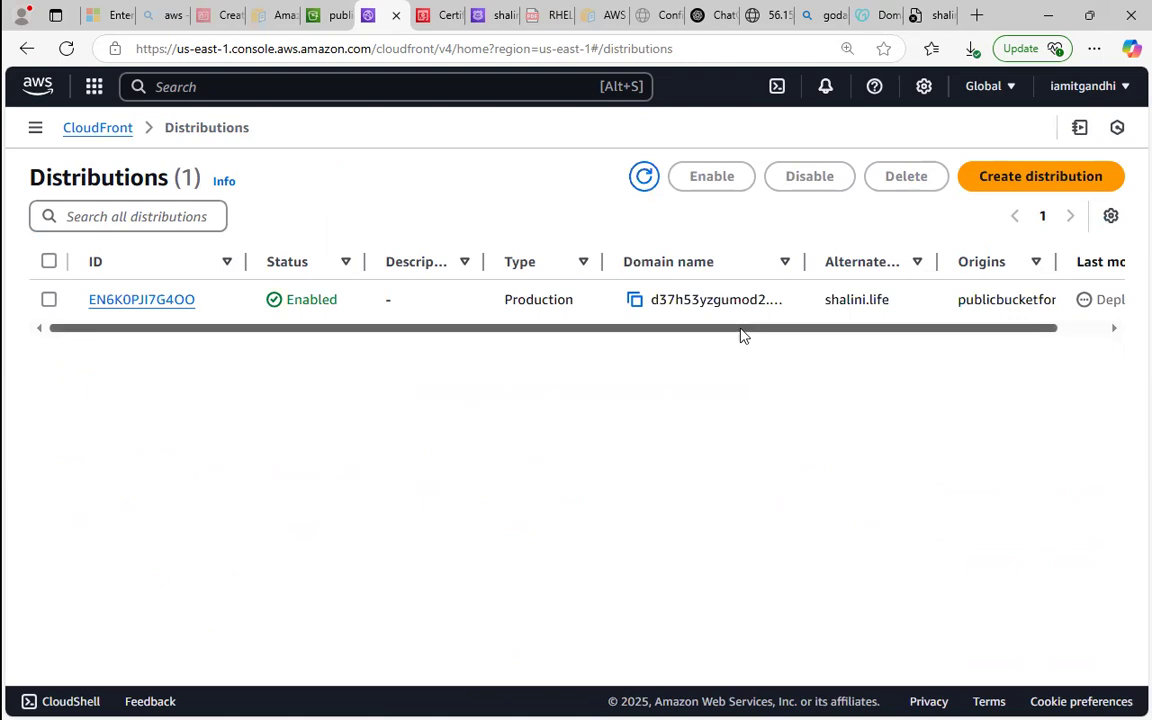
left_click_drag(740, 334, 820, 330)
left_click(646, 177)
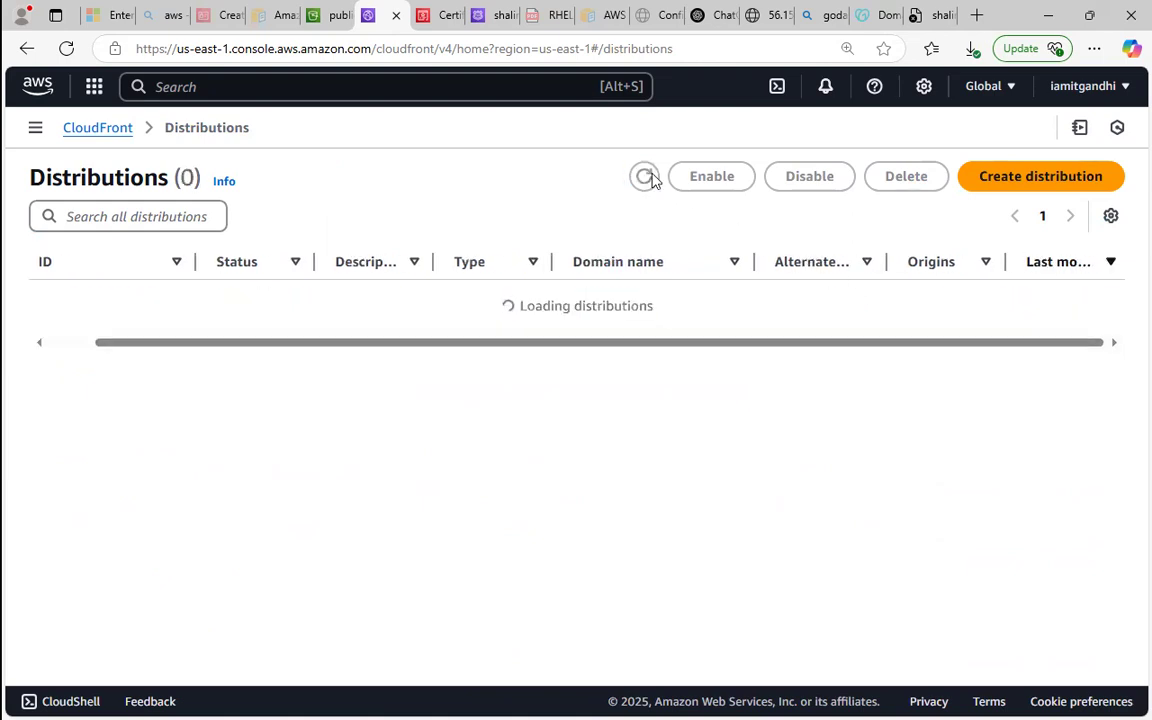
left_click(642, 189)
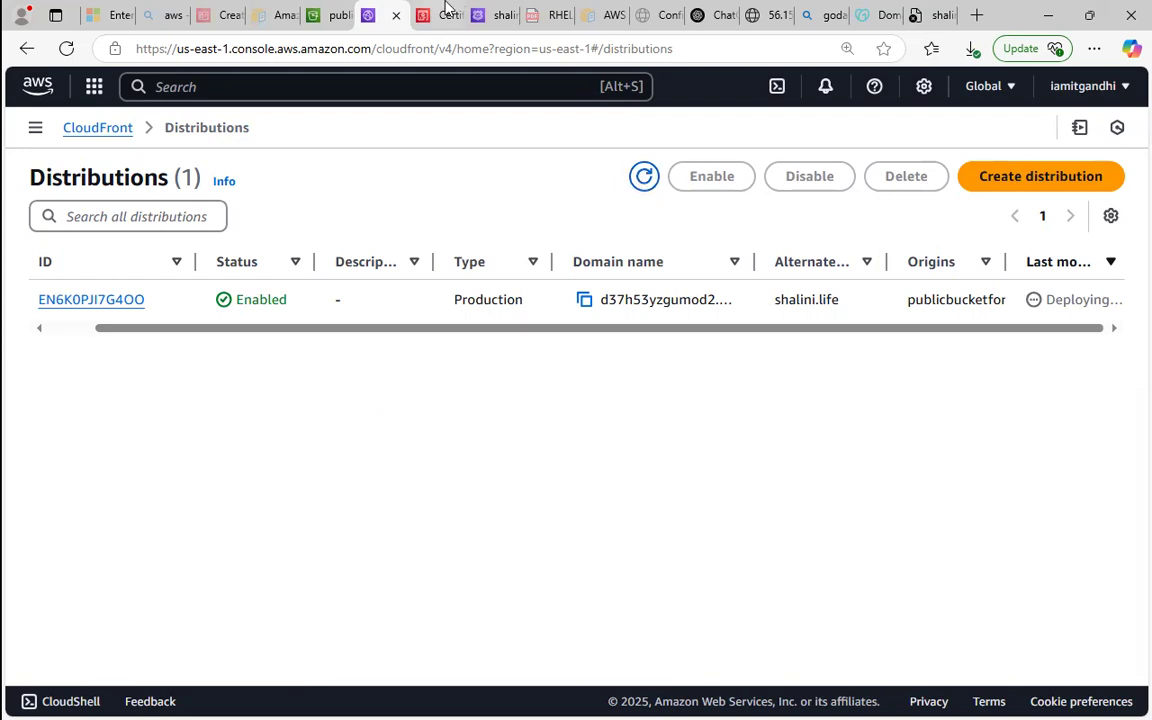
Go to the custom domain's Route 53 hosted zone and refresh its record list to examine the records.
left_click(498, 12)
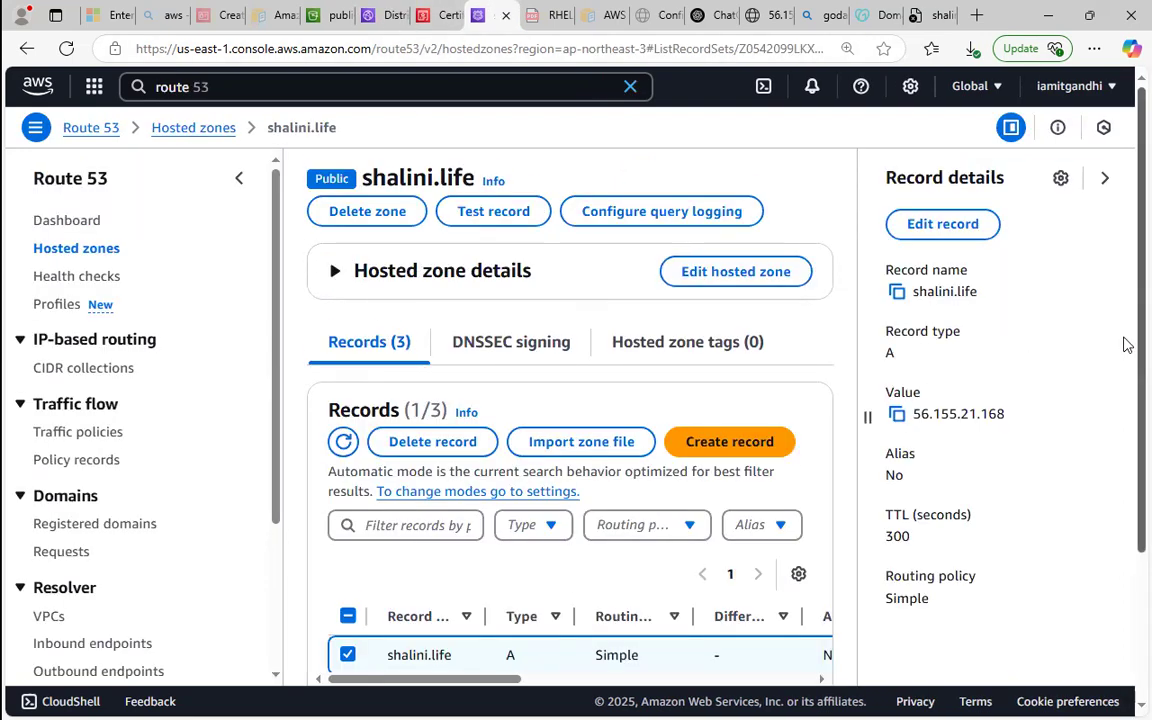
scroll(1120, 400, "down", 2)
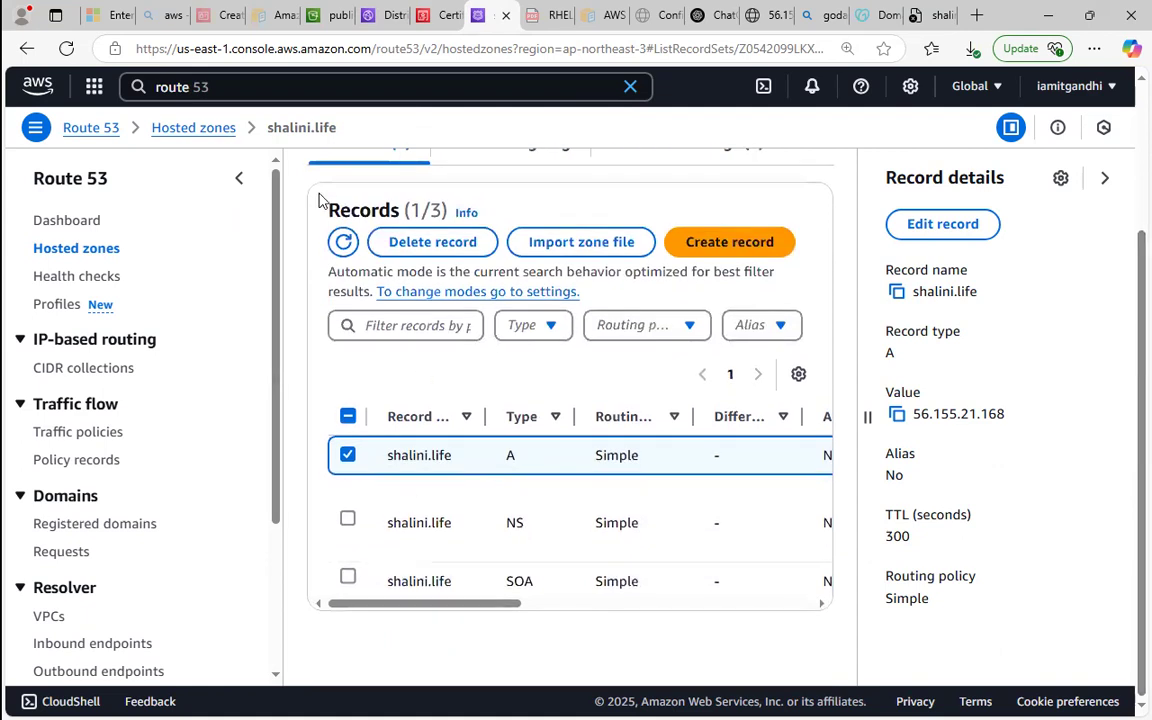
left_click(343, 242)
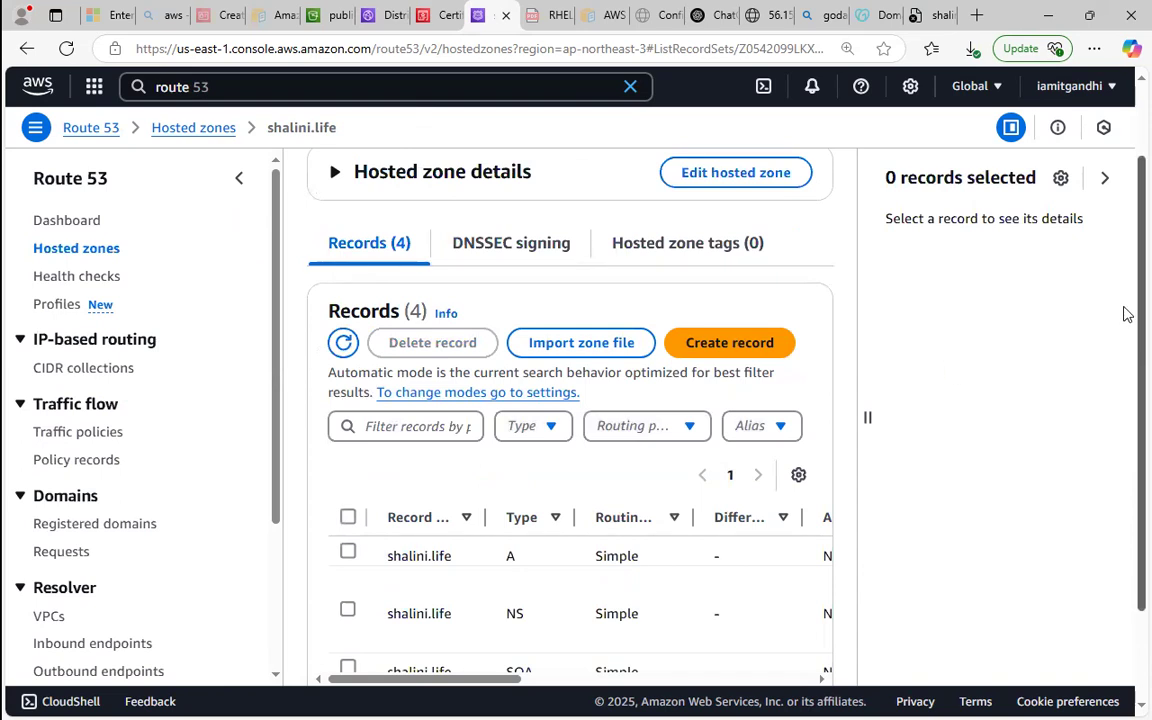
scroll(1125, 313, "down", 2)
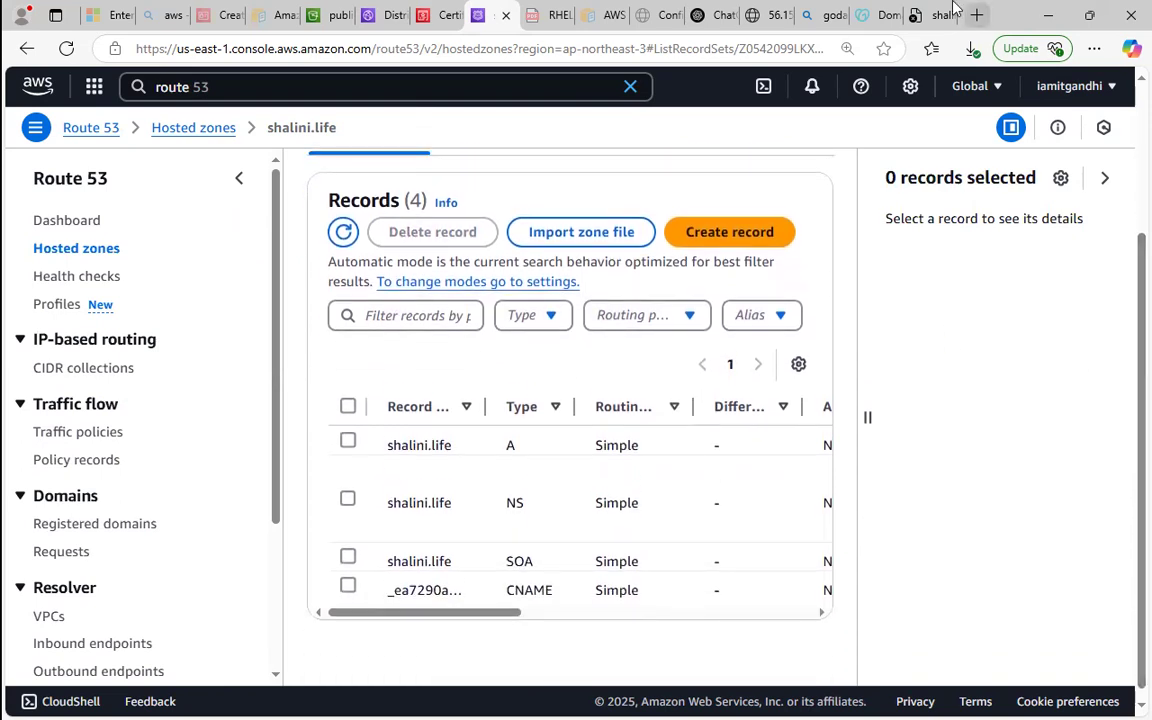
Check whether the custom domain's website loads in the browser.
left_click(948, 14)
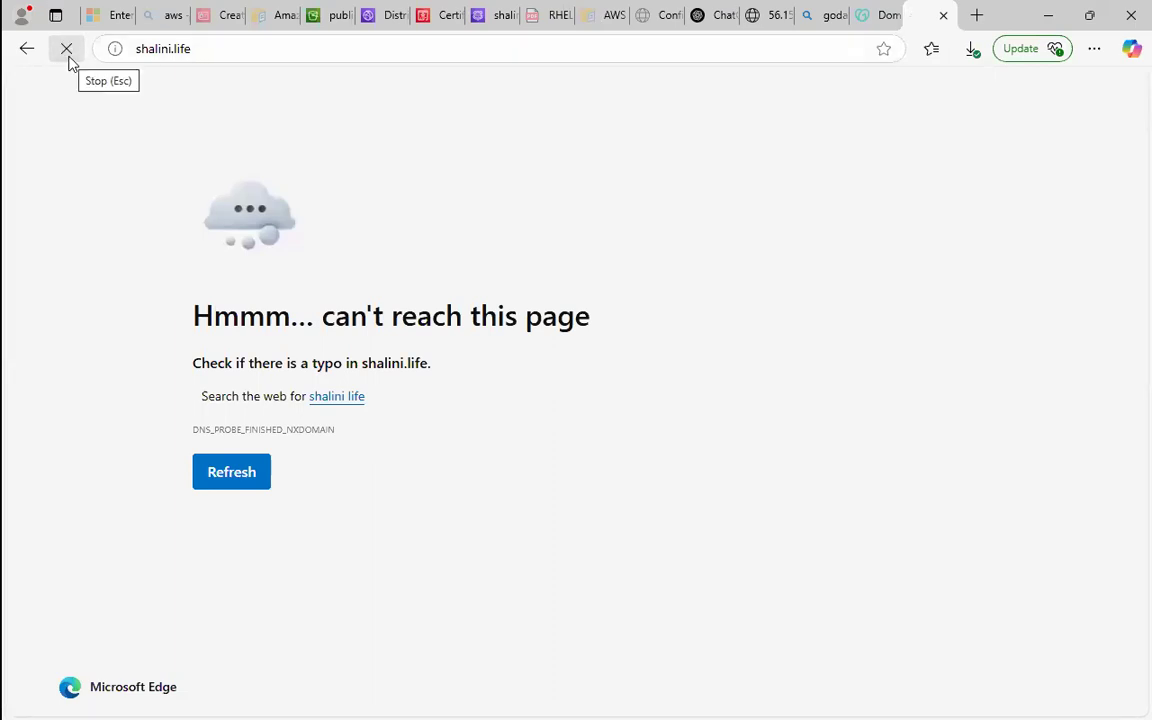
double_click(86, 127)
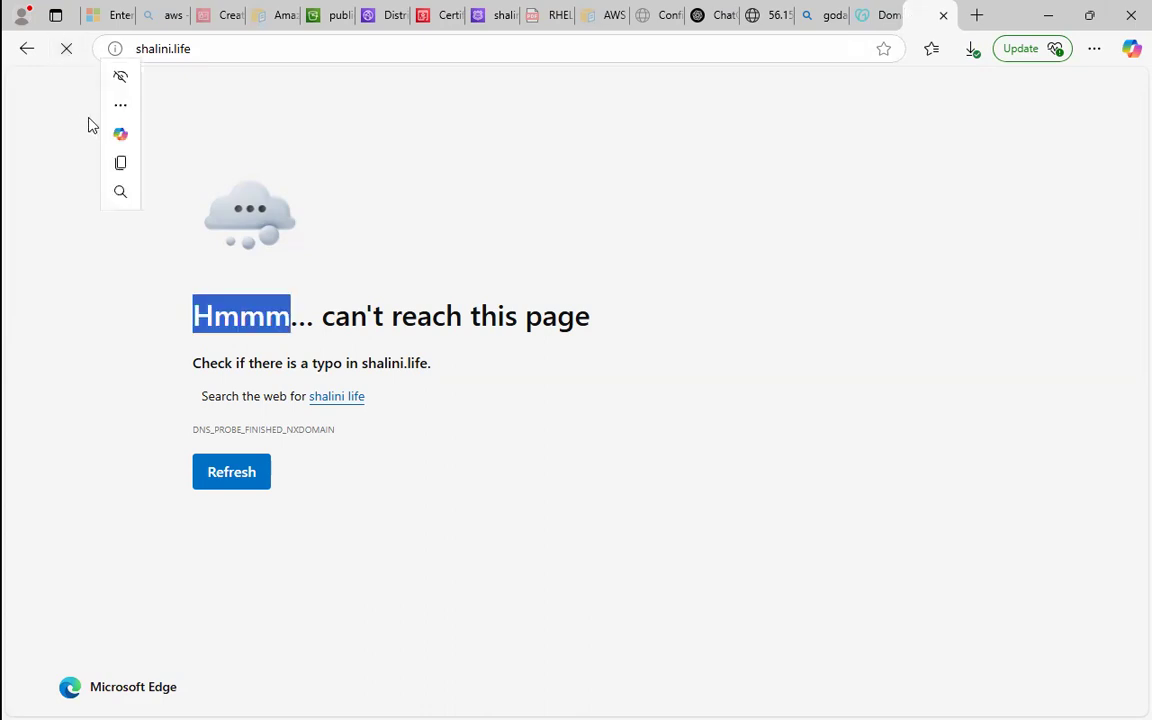
left_click(79, 126)
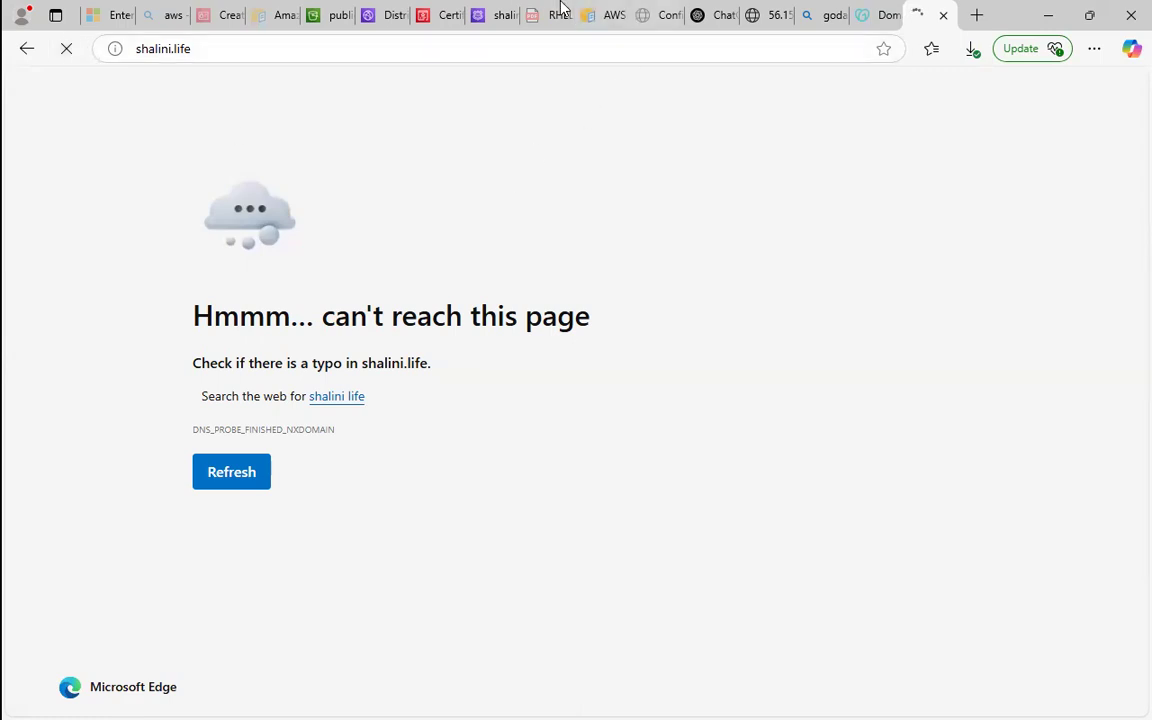
Examine the validation CNAME record in the hosted zone, and select the A record to inspect its value.
left_click(495, 14)
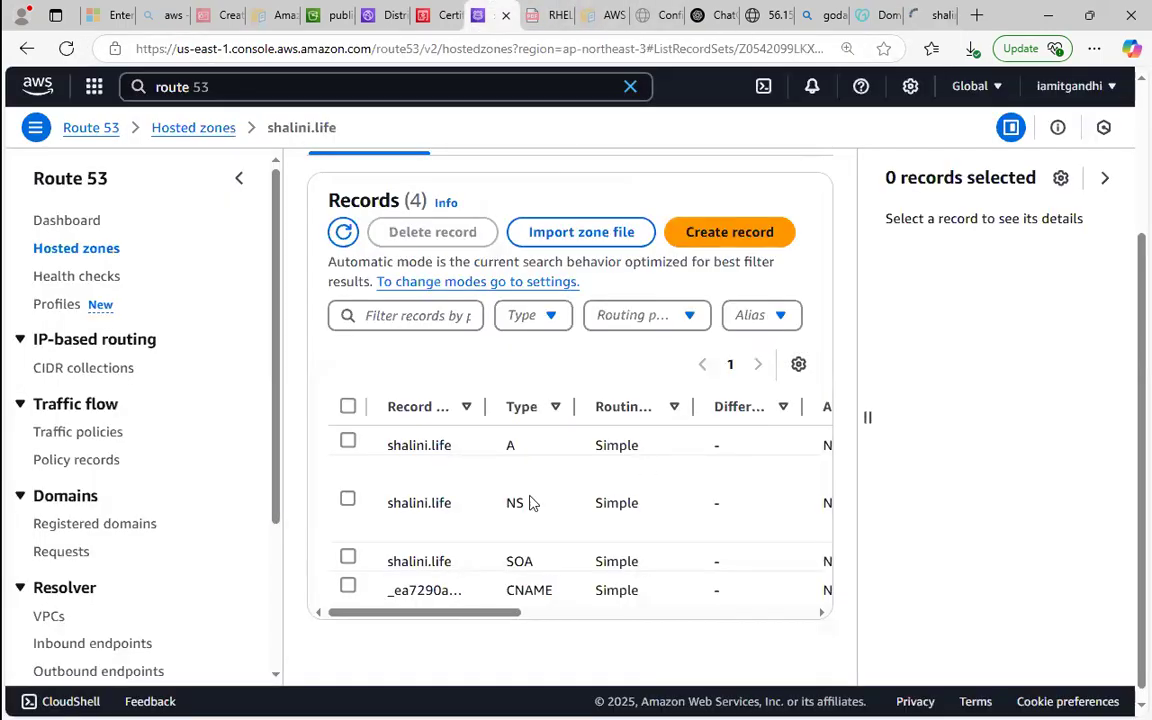
left_click(347, 587)
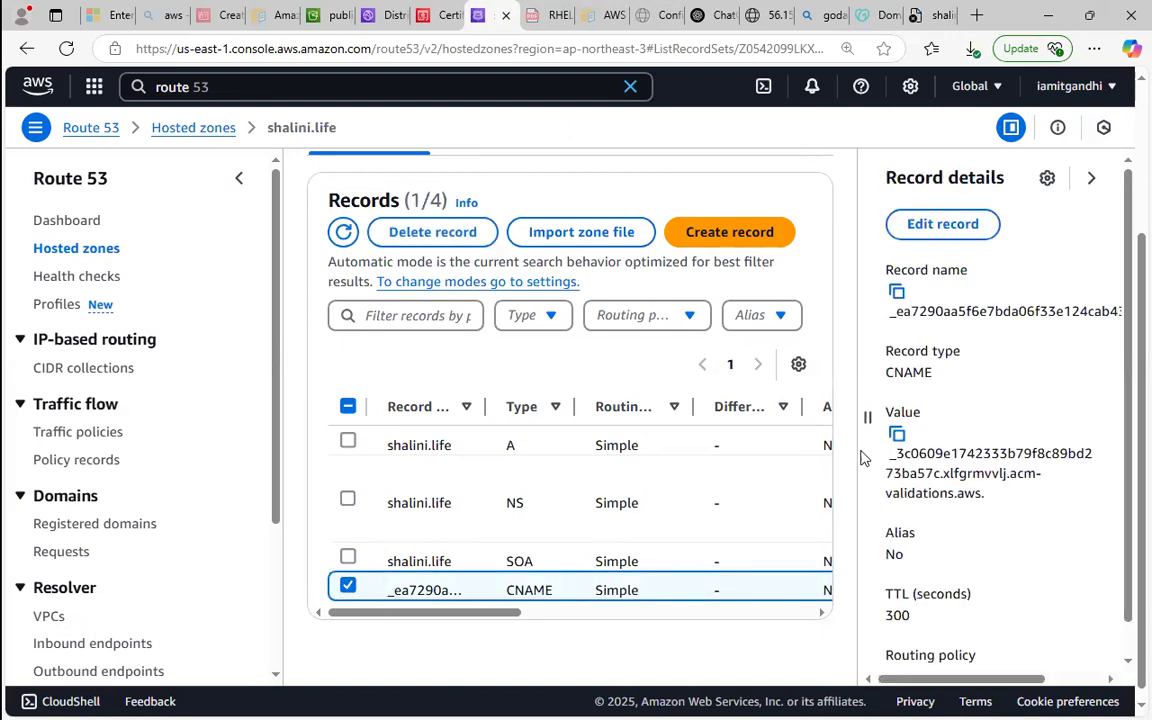
left_click(343, 589)
left_click(348, 442)
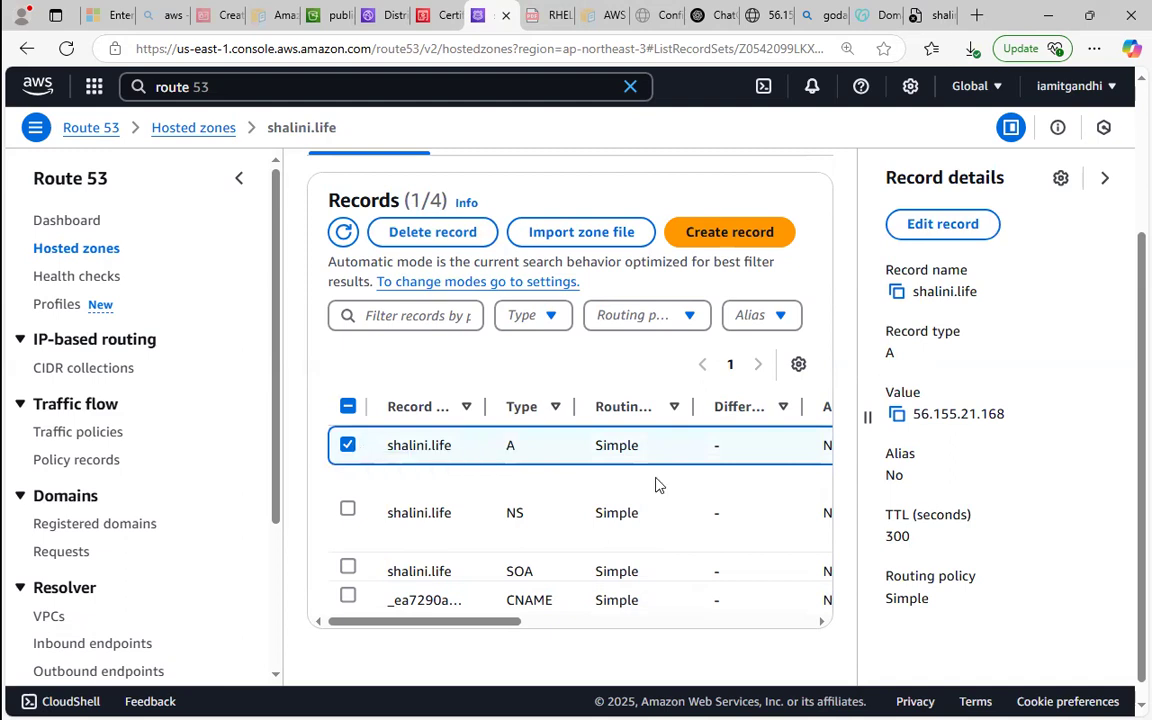
left_click_drag(920, 414, 1016, 416)
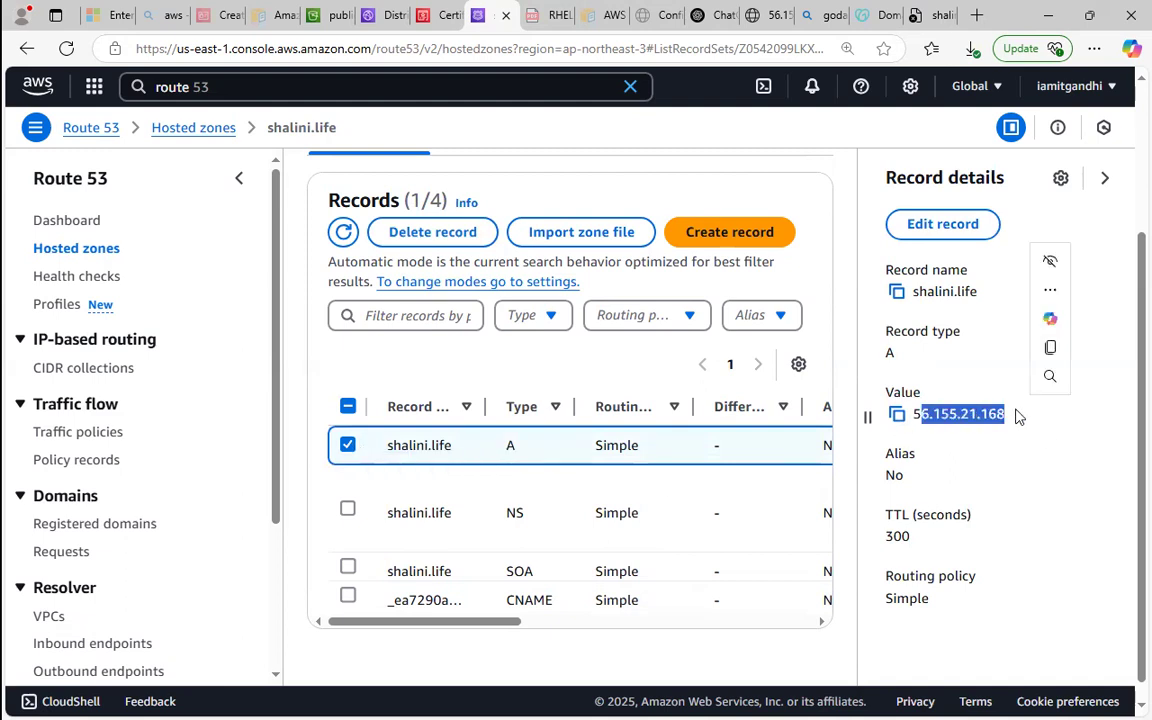
left_click(867, 416)
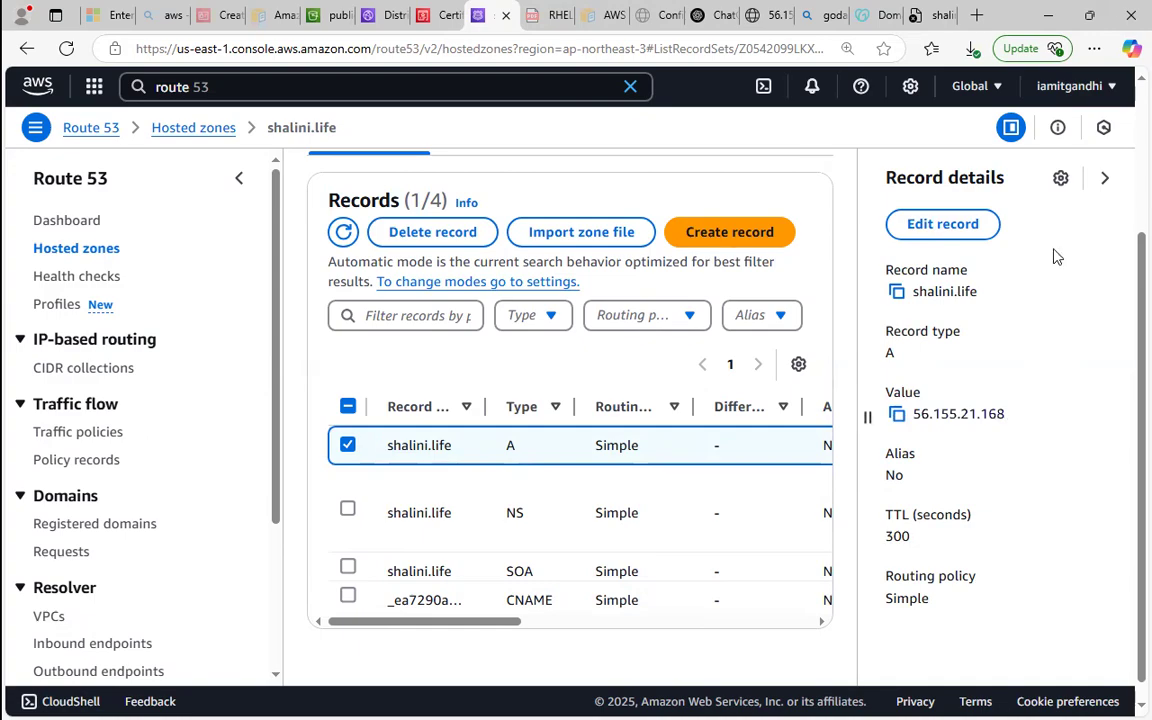
Switch to the Paint architecture diagram and mark the acm-to-cdn and cdn-to-route53 links with red freehand lines.
left_click(1039, 9)
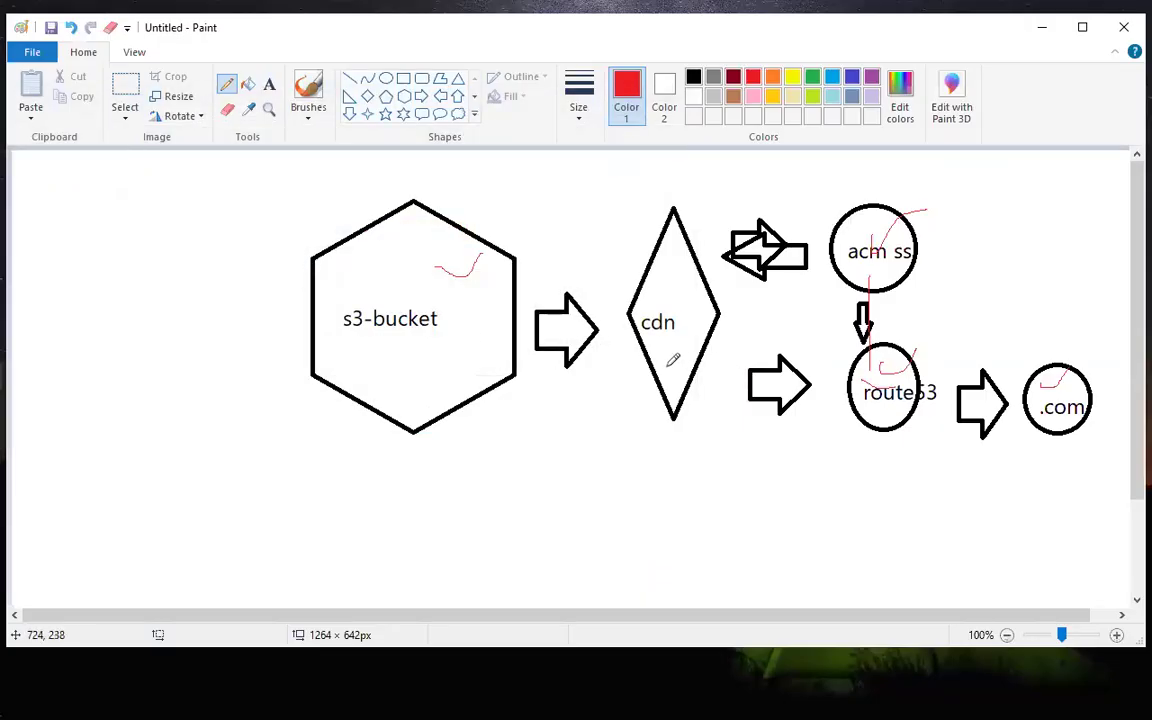
left_click_drag(671, 385, 736, 391)
mouse_move(837, 256)
left_mouse_down()
mouse_move(652, 260)
mouse_move(708, 256)
left_mouse_up()
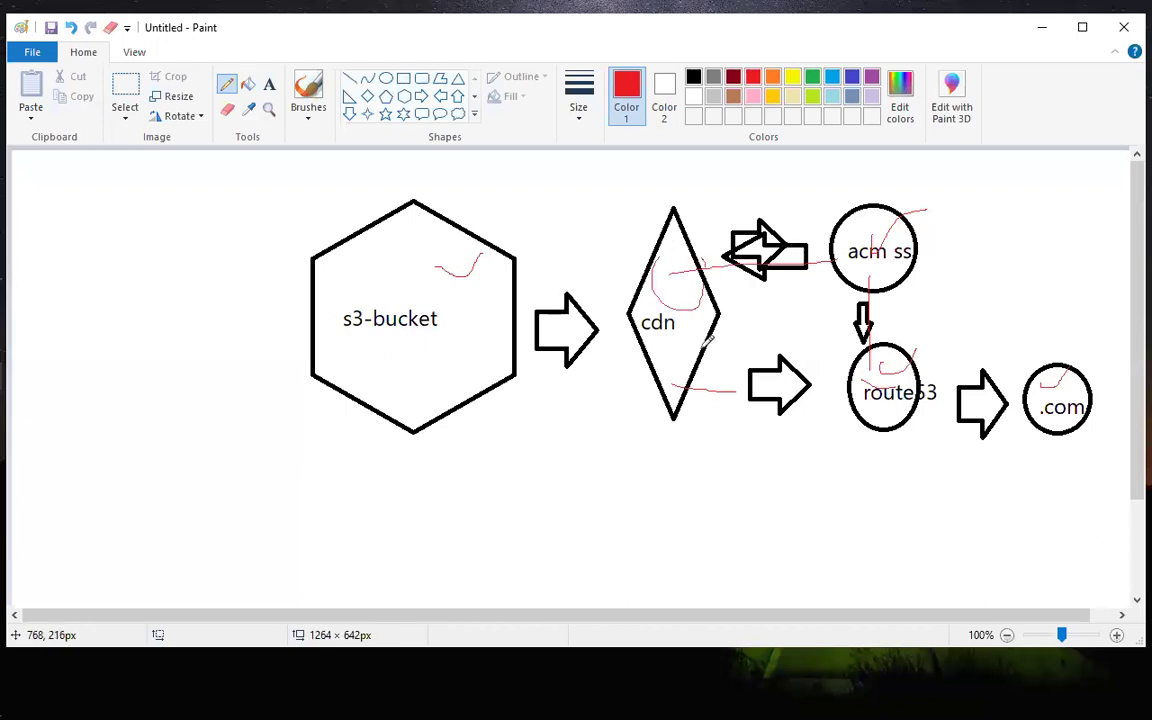
mouse_move(673, 378)
left_mouse_down()
mouse_move(862, 380)
mouse_move(835, 368)
mouse_move(821, 385)
mouse_move(845, 398)
mouse_move(866, 375)
left_mouse_up()
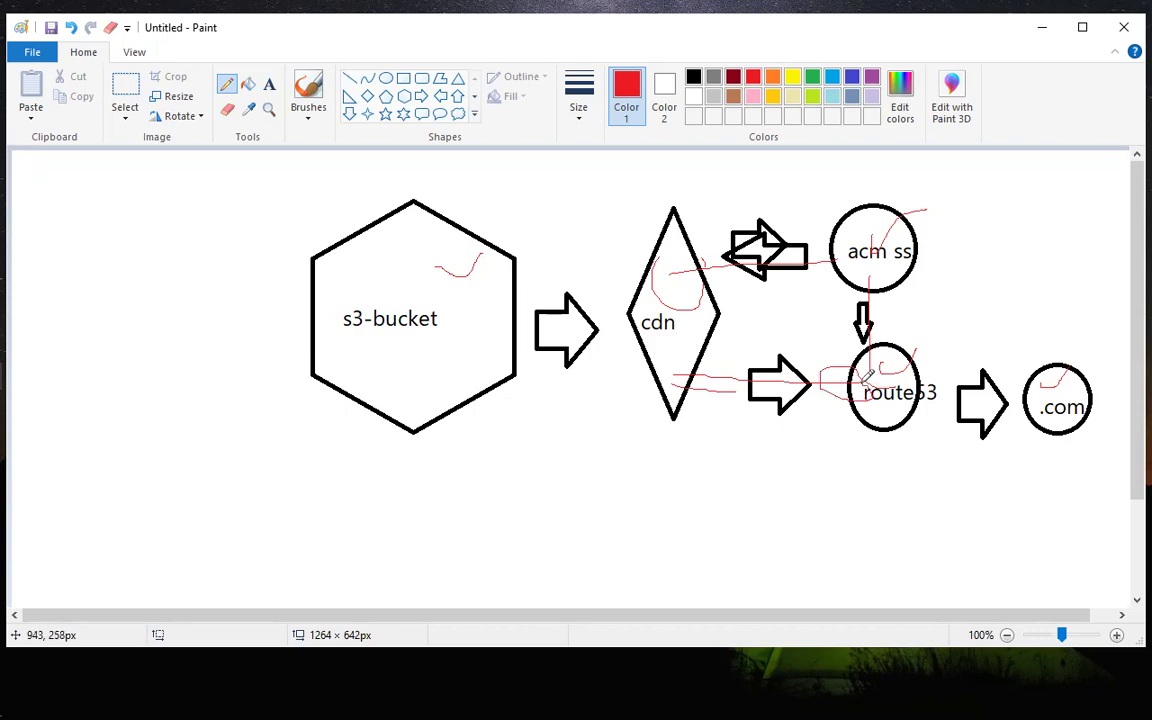
left_click(1043, 27)
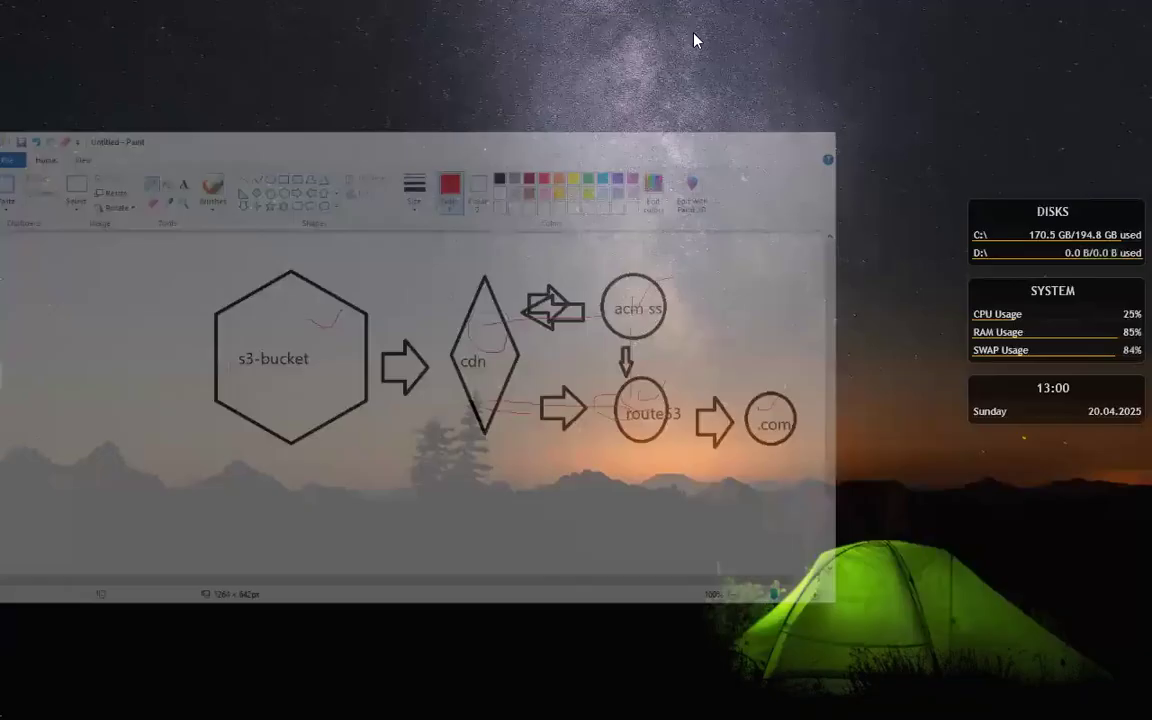
Switch back to Edge and delete the custom domain's selected A record from the Route 53 hosted zone.
mouse_move(36, 344)
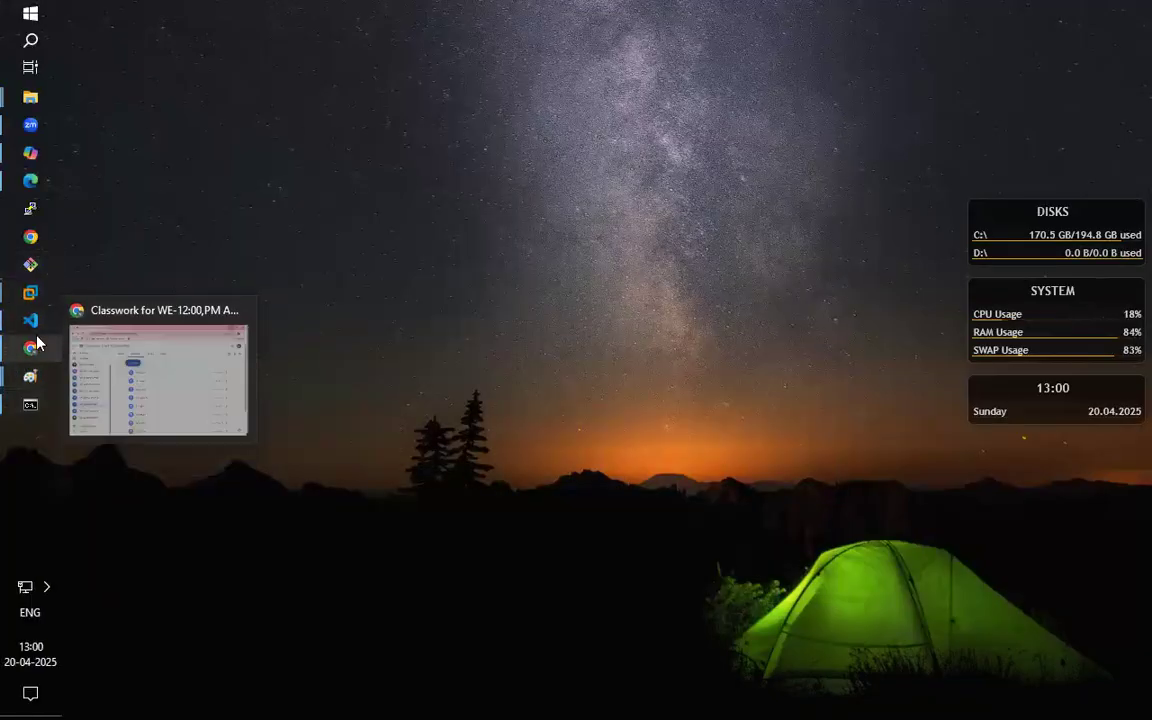
mouse_move(40, 296)
mouse_move(31, 182)
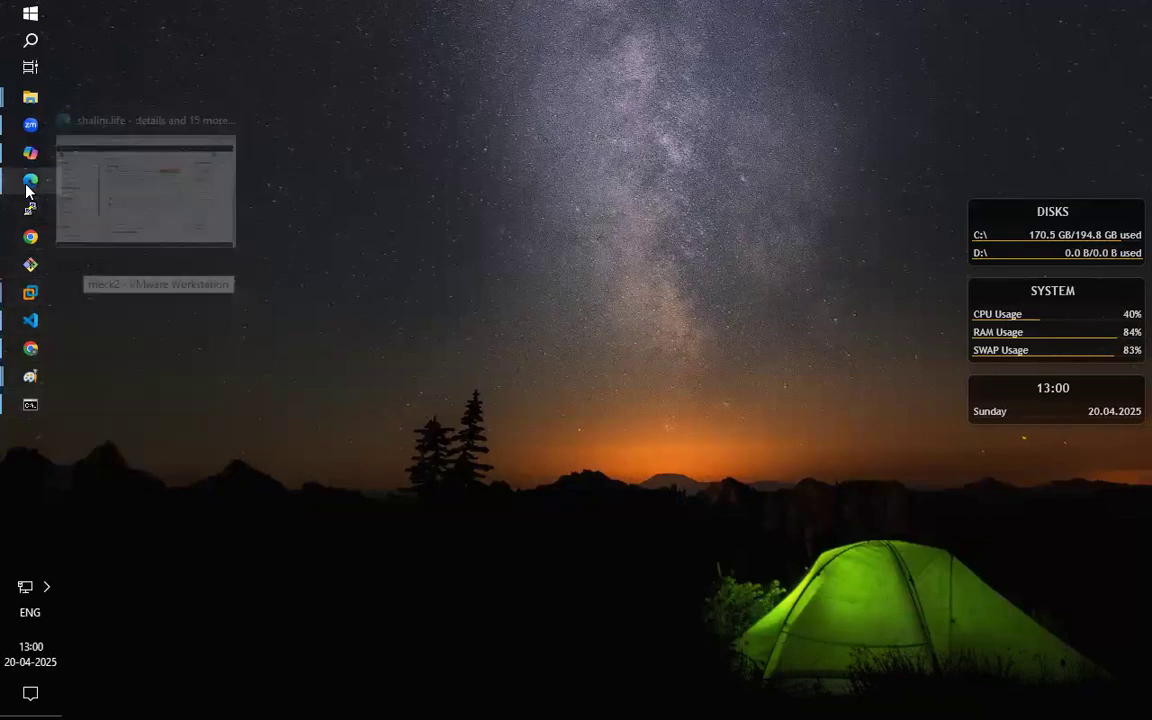
left_click(130, 158)
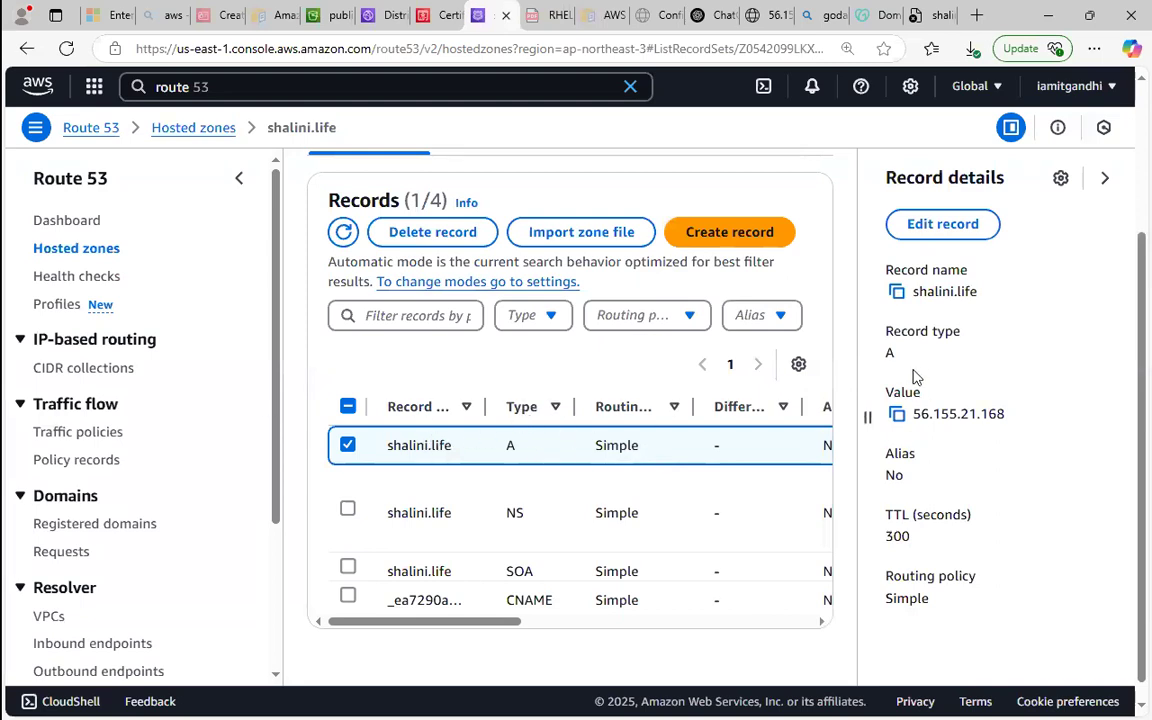
left_click(420, 228)
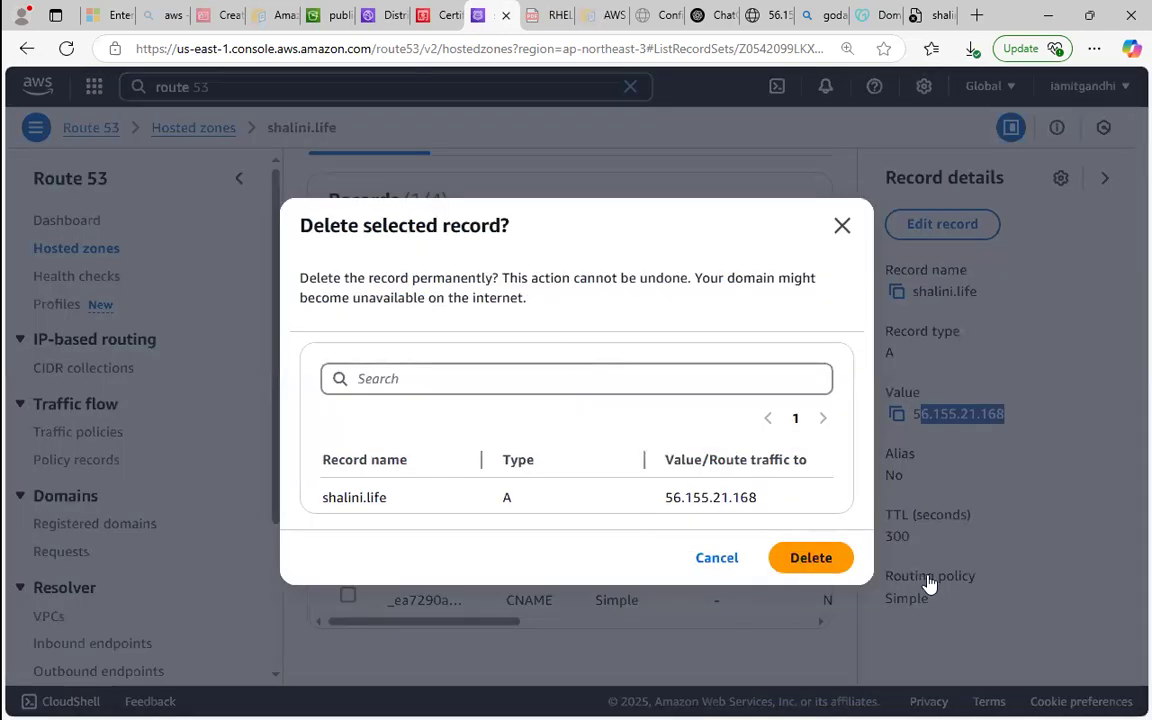
left_click(818, 557)
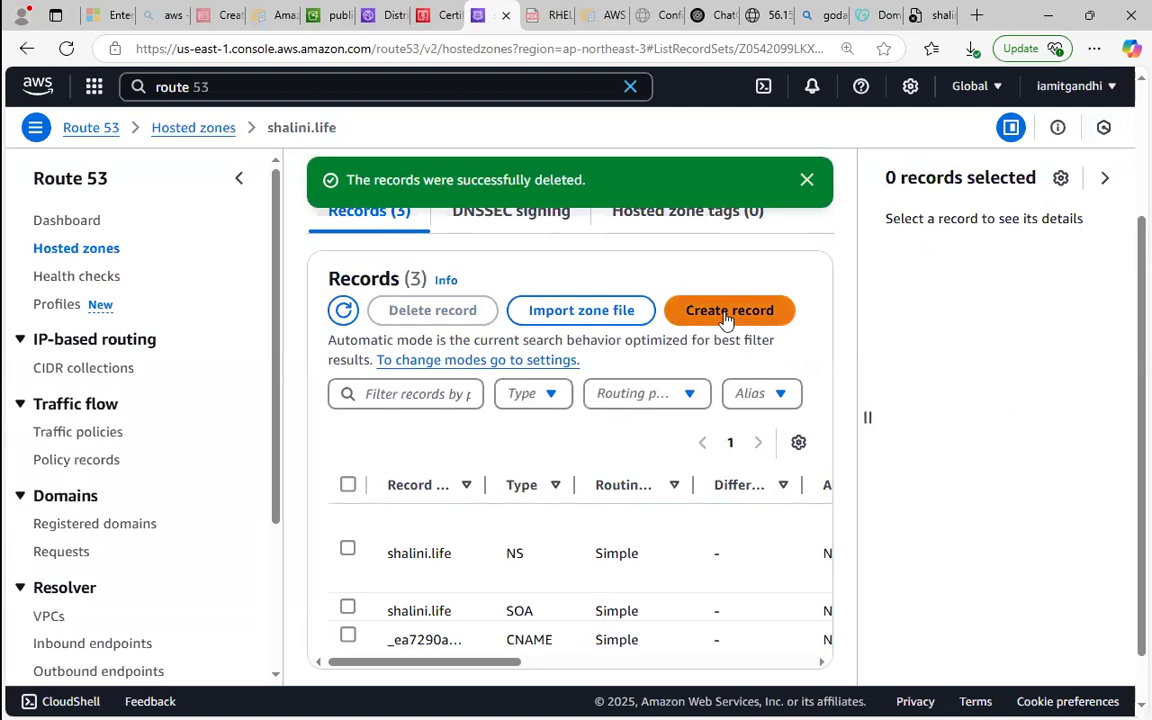
Create a root-domain A record as an alias to the CloudFront distribution d37h53yzgumod2.cloudfront.net.
left_click(727, 314)
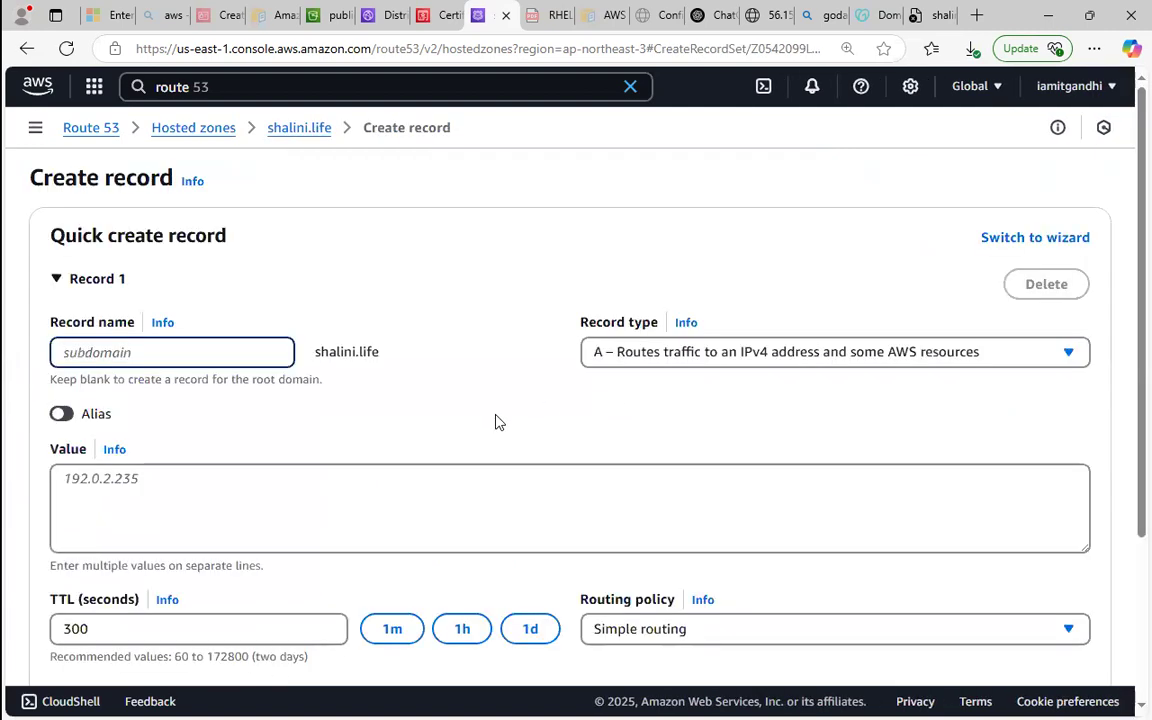
left_click(61, 413)
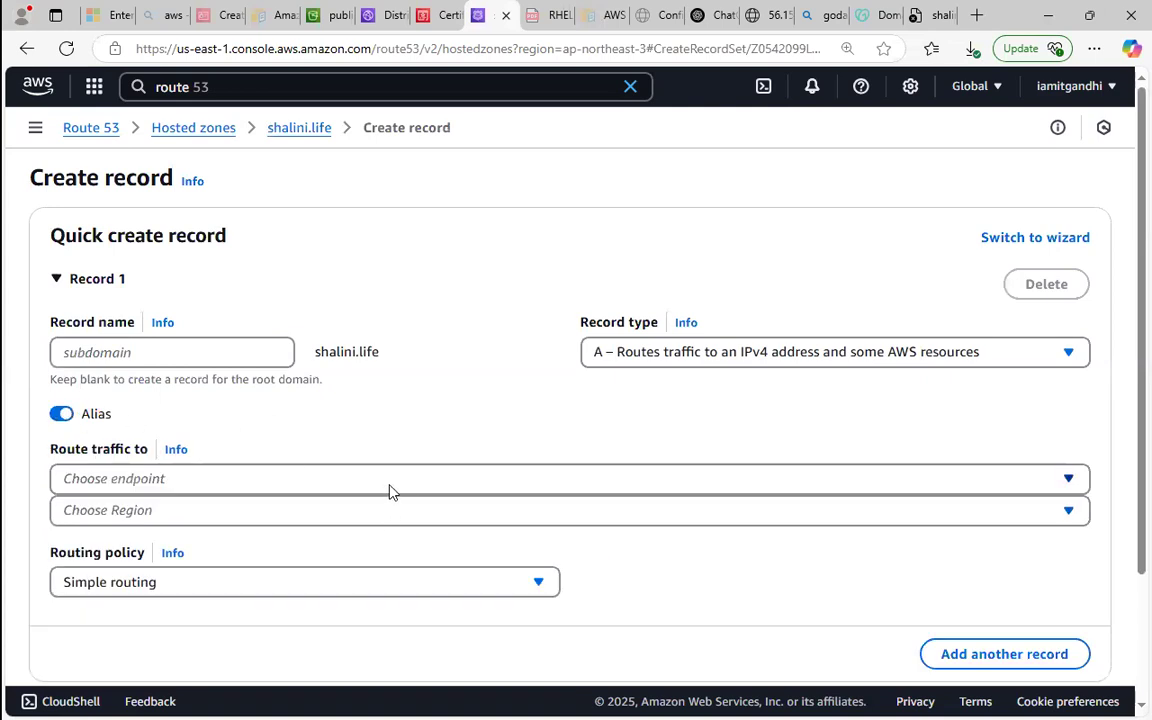
left_click(392, 486)
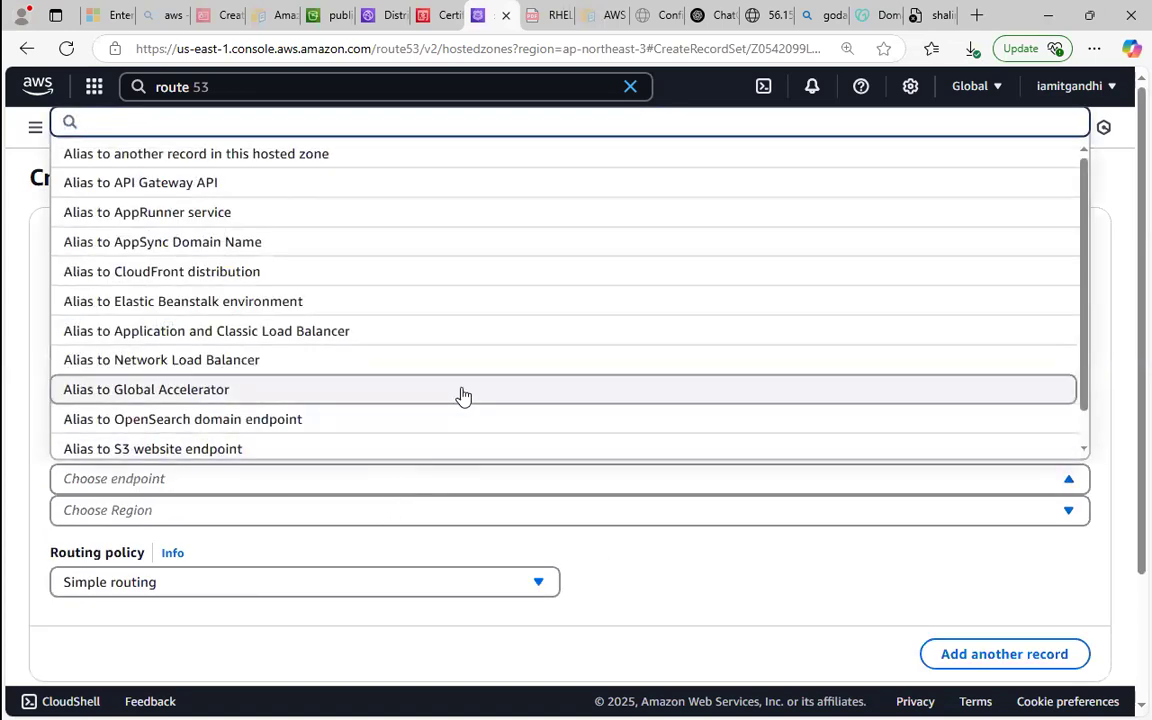
left_click(468, 275)
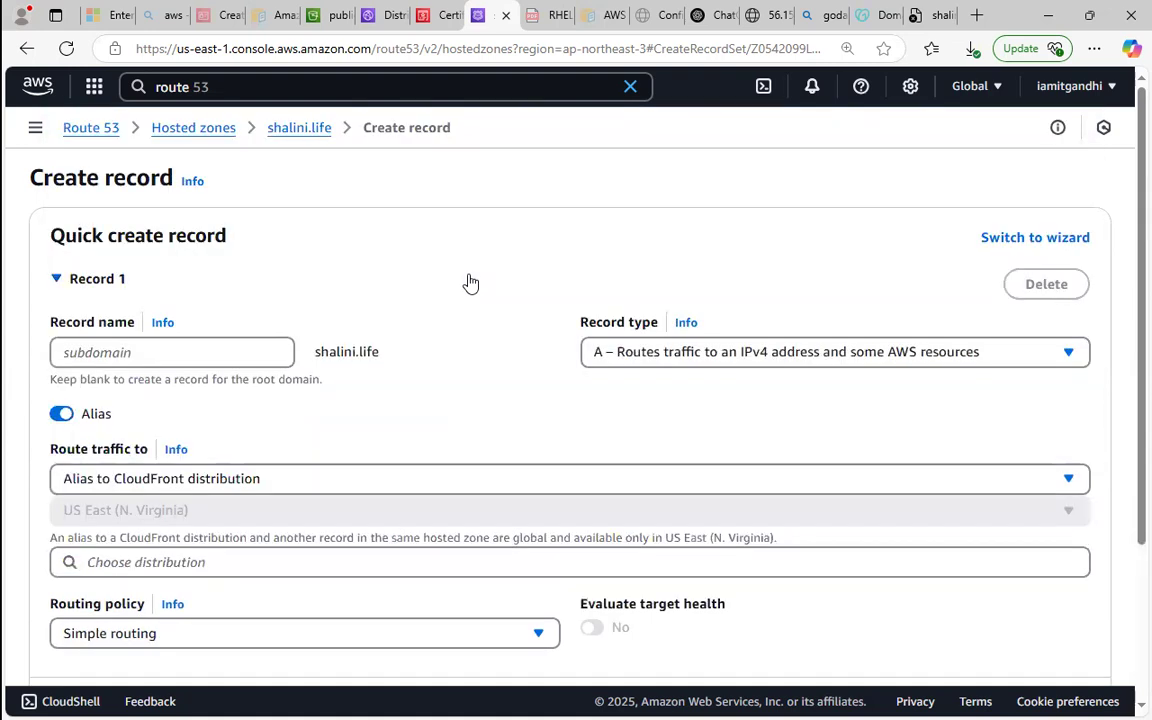
left_click(208, 572)
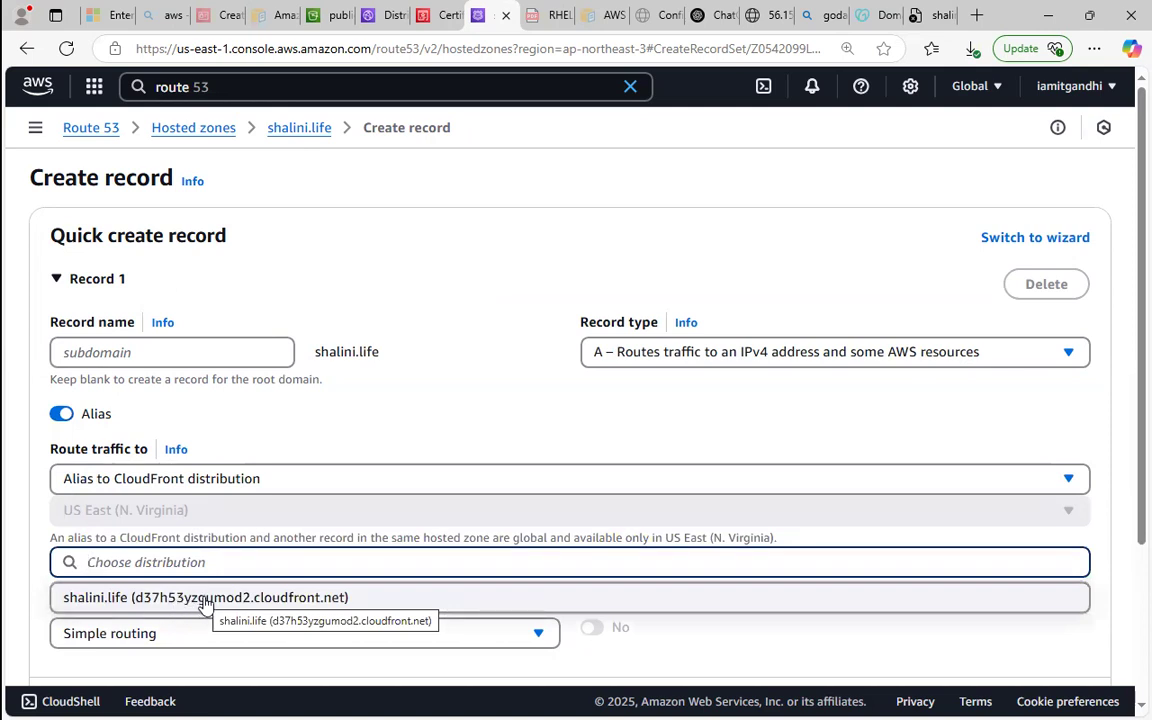
left_click(249, 597)
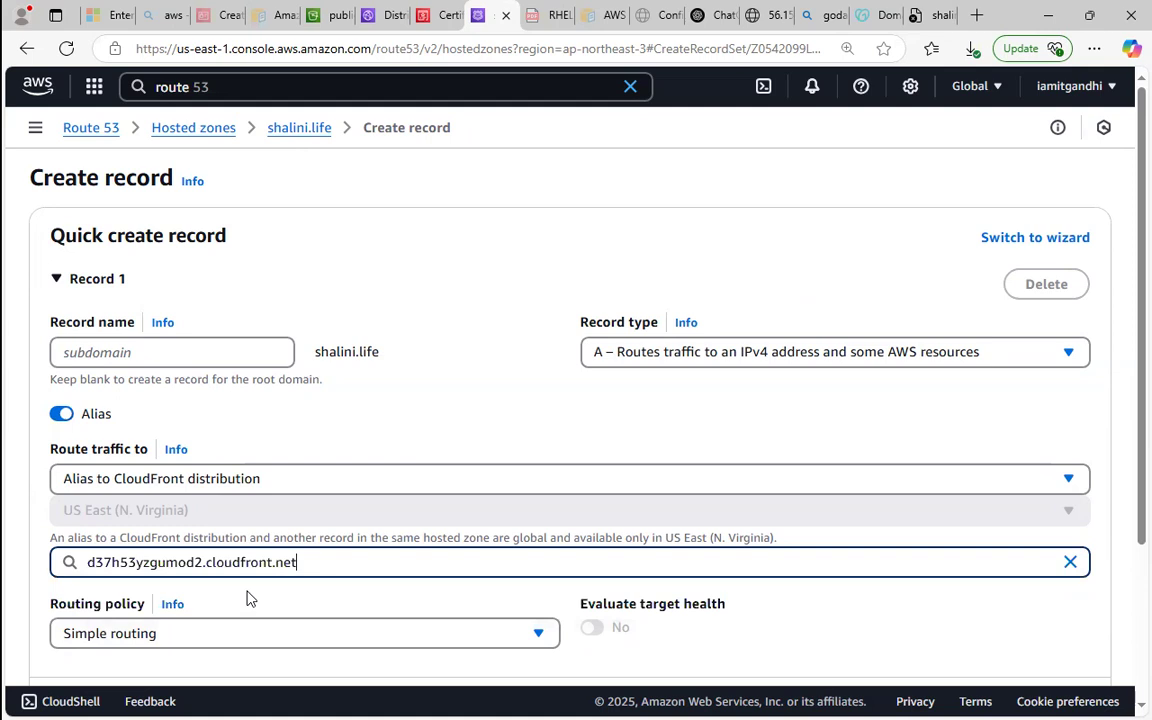
scroll(1127, 407, "down", 3)
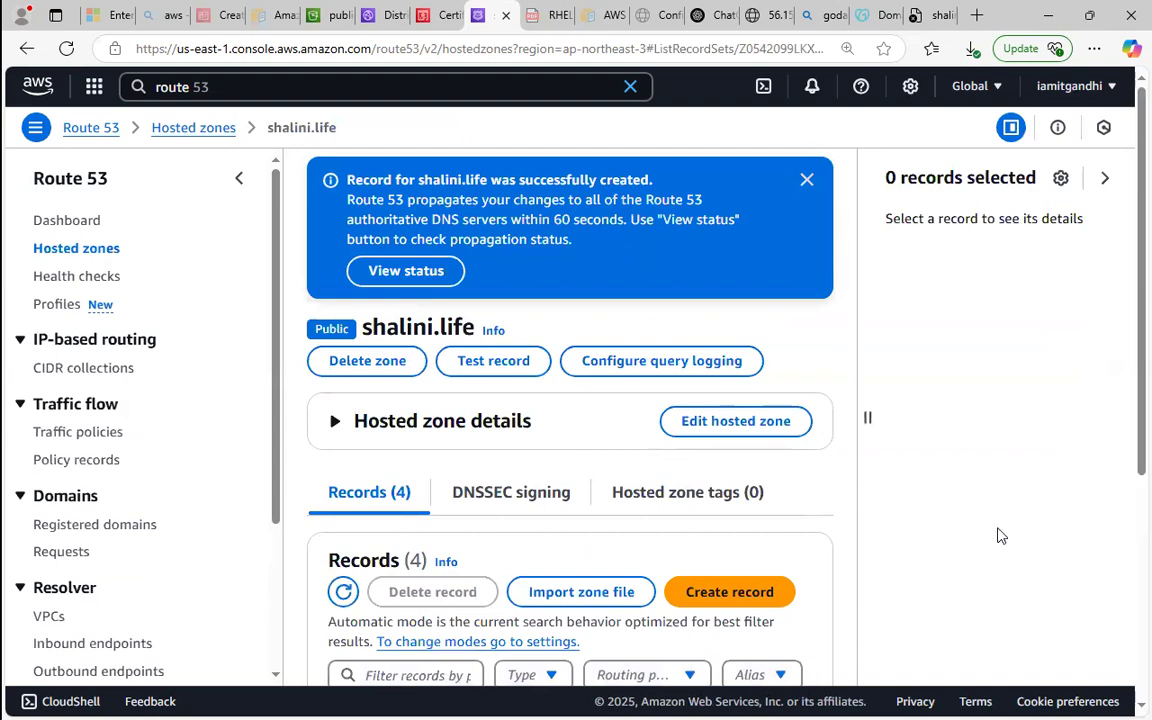
Review the hosted zone's records, and open the CloudFront distribution's details to check its deployment status and settings.
left_click_drag(1124, 333, 1124, 481)
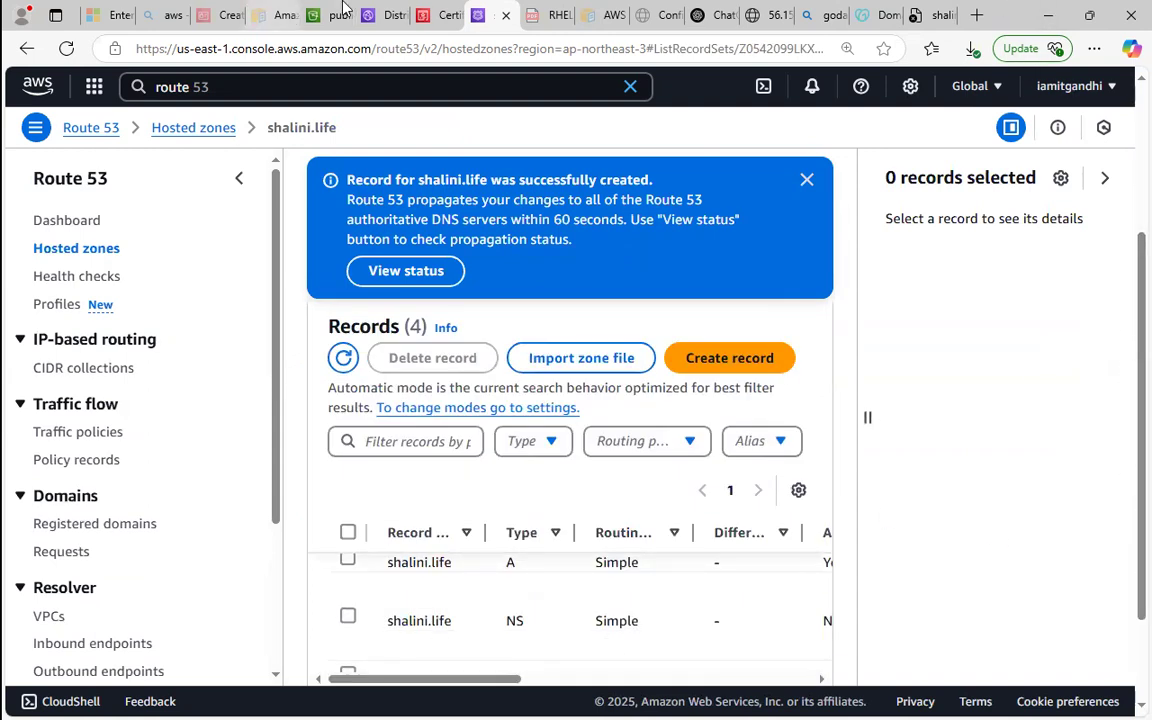
left_click(378, 15)
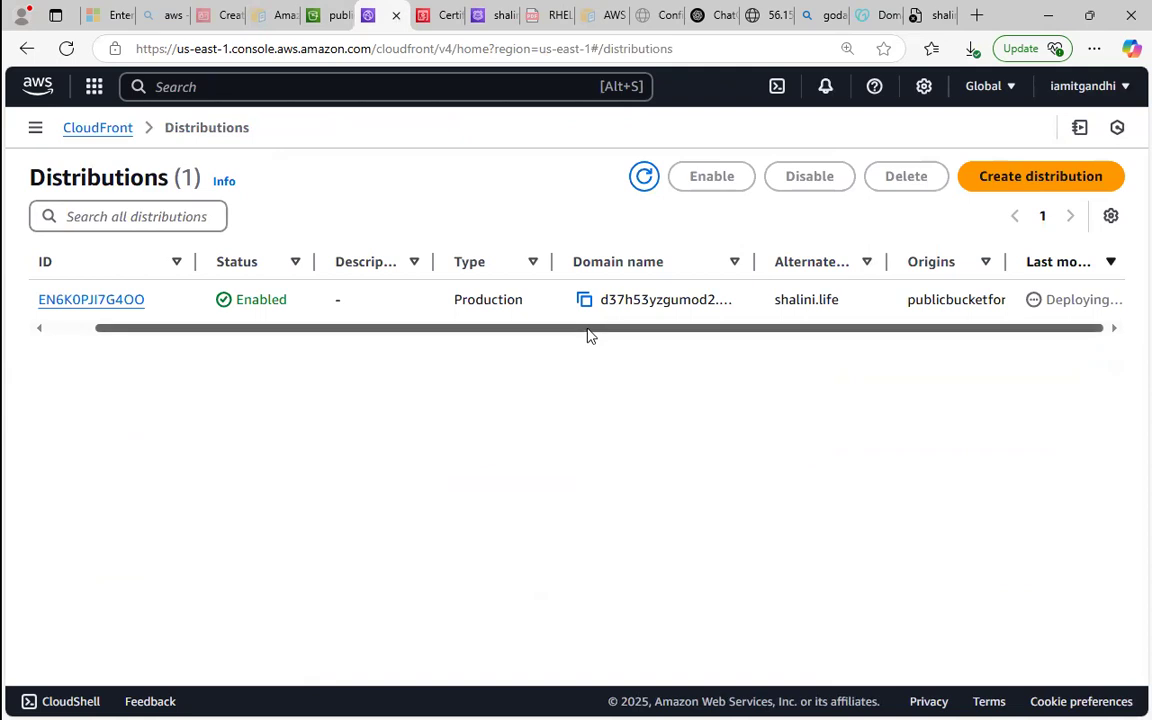
left_click(91, 301)
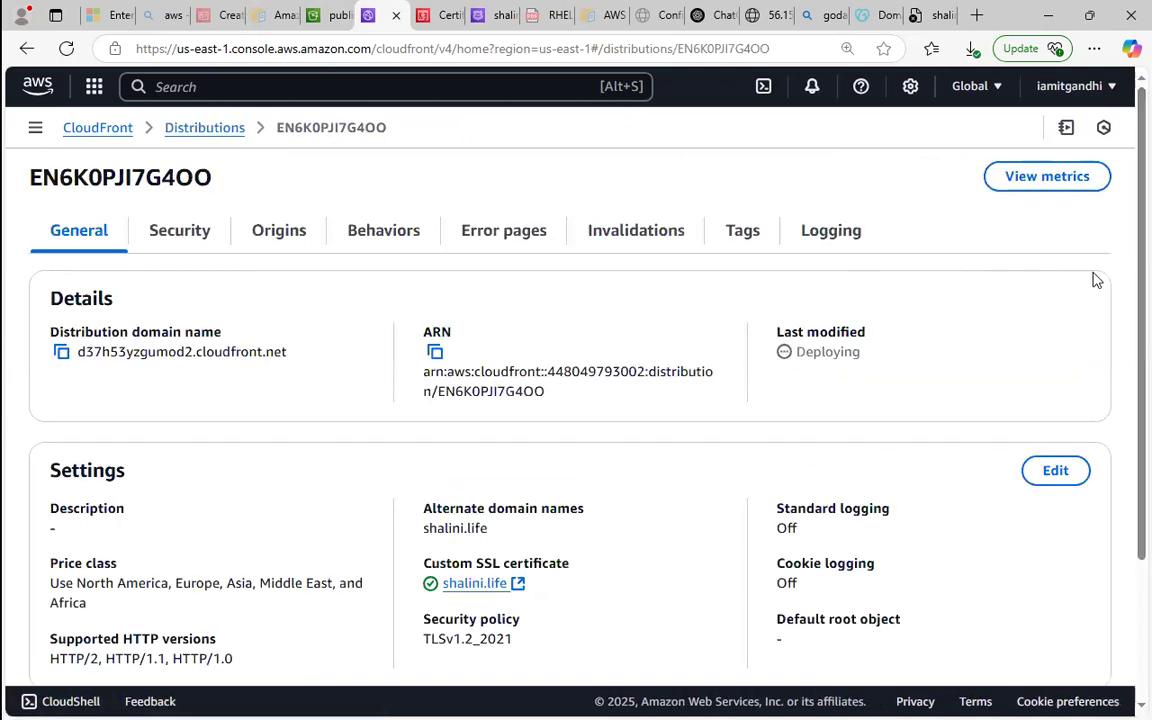
scroll(1124, 319, "down", 1)
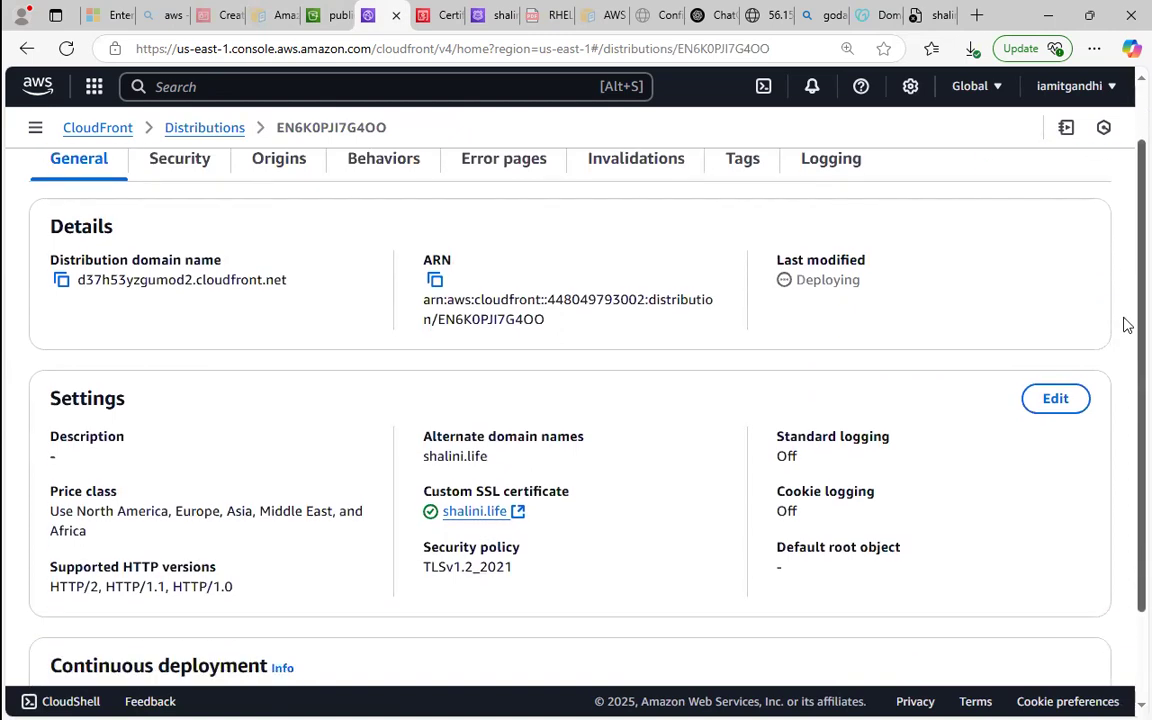
scroll(1122, 300, "up", 1)
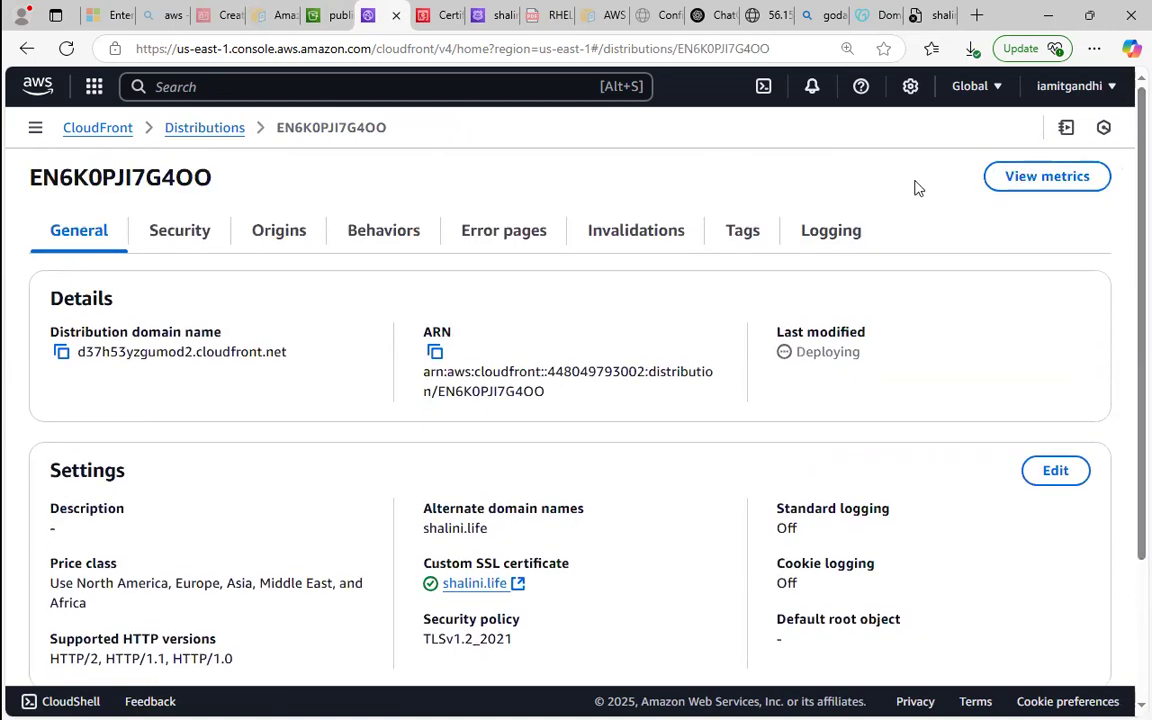
Reload the custom domain's page and load its address again to test the website.
left_click(921, 8)
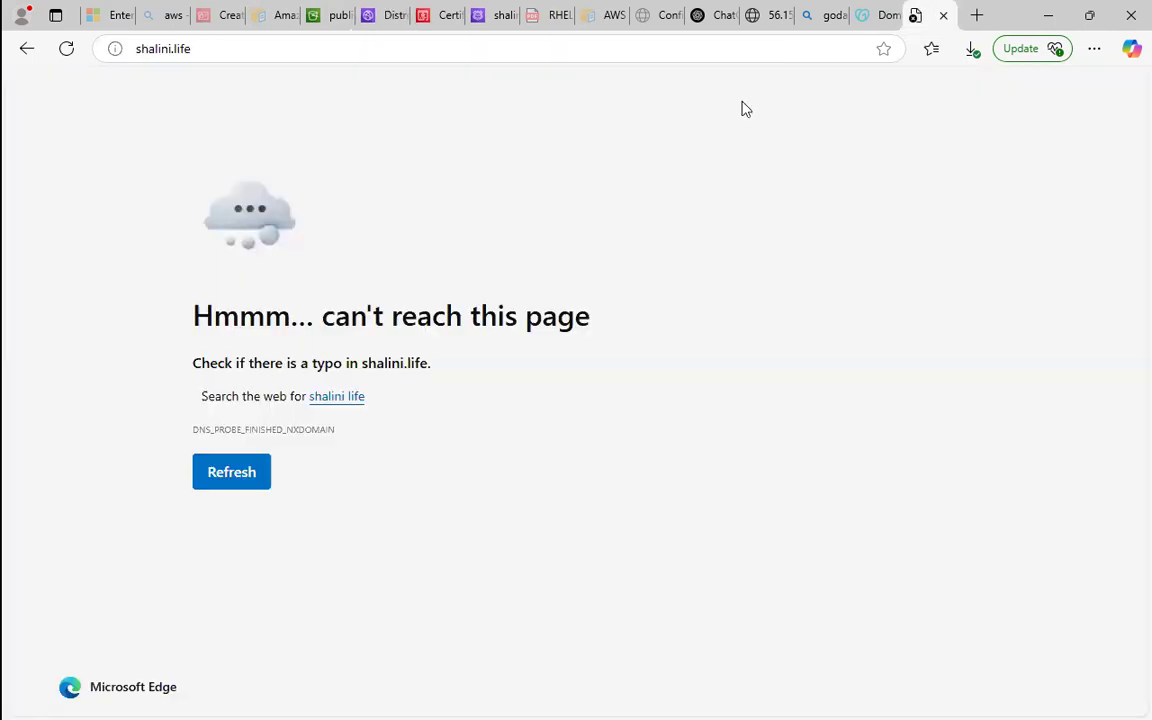
left_click(72, 52)
left_click(70, 50)
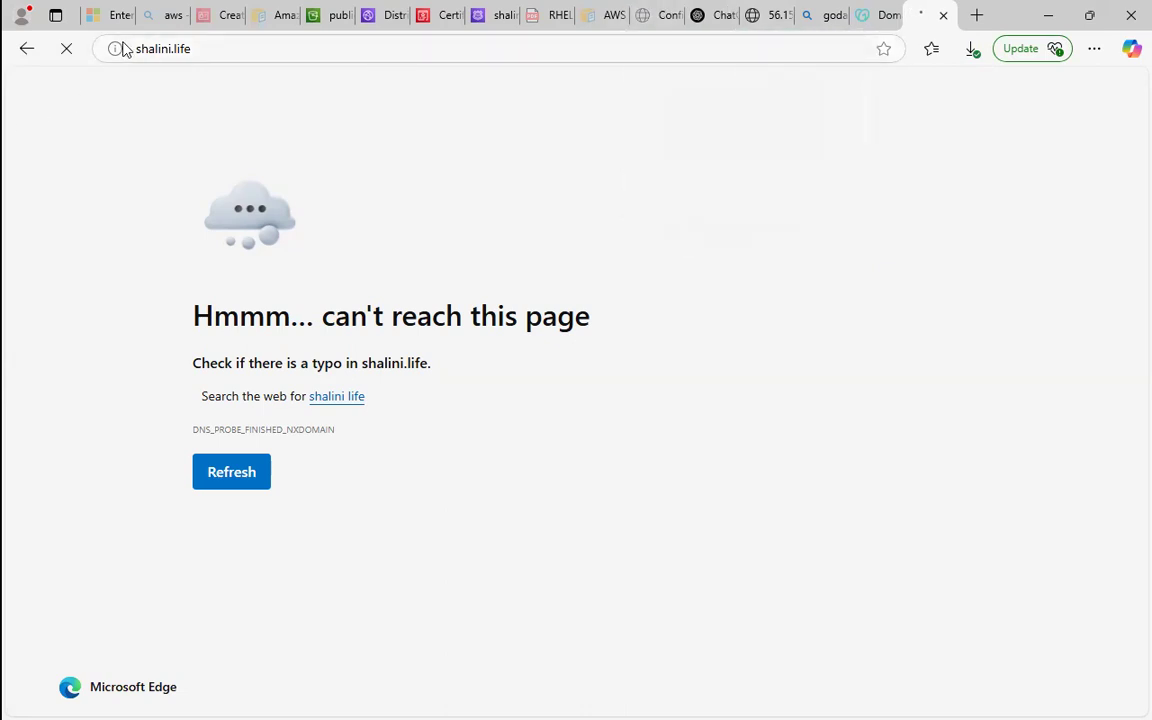
left_click(209, 48)
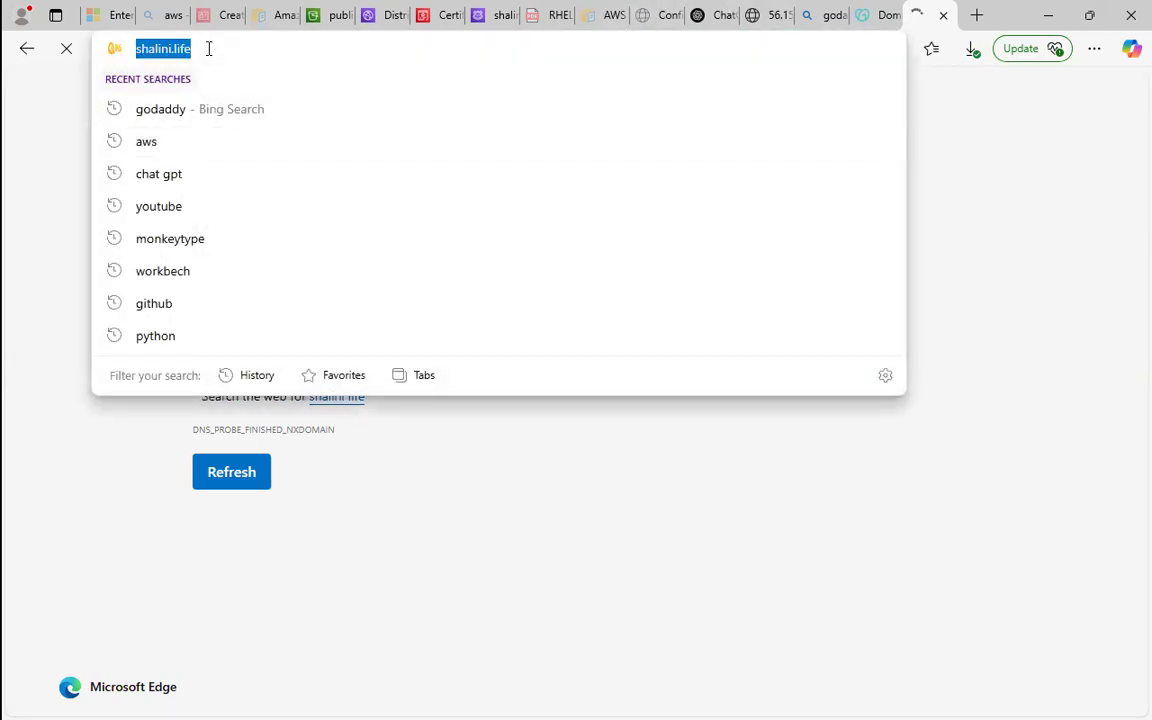
left_click(209, 48)
key("Return")
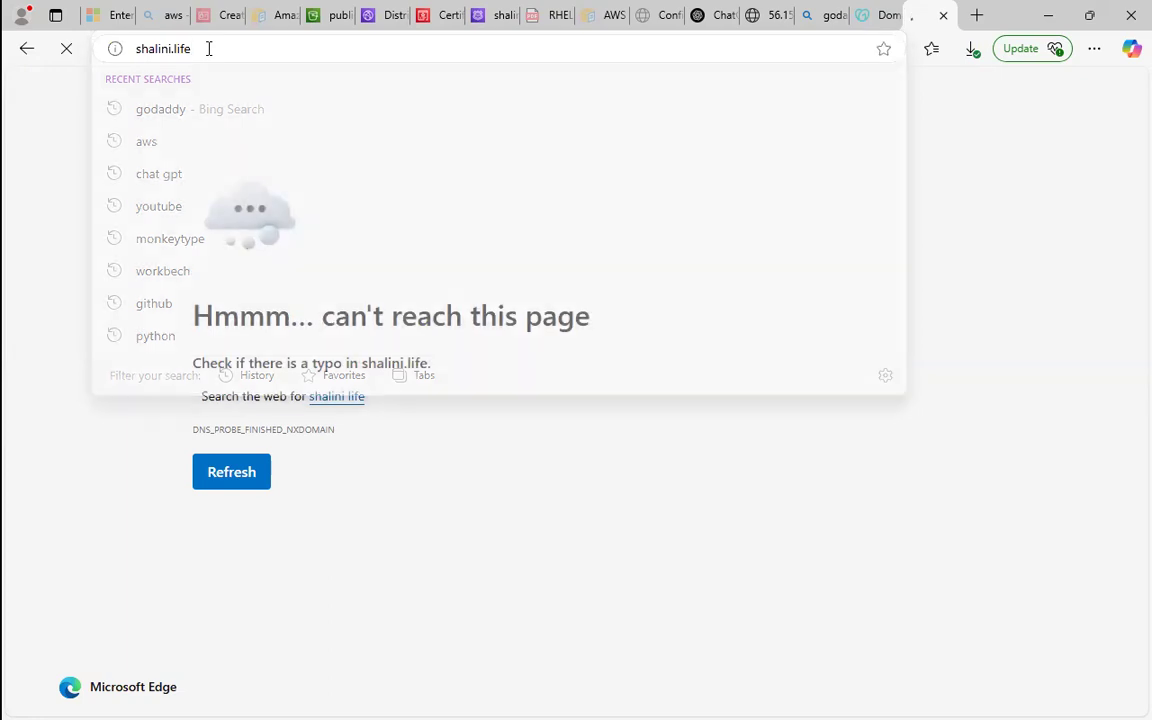
Check the 56.155.21.168 page and the ACM certificate, and reload the CloudFront distribution's details to recheck its deployment status.
left_click(789, 10)
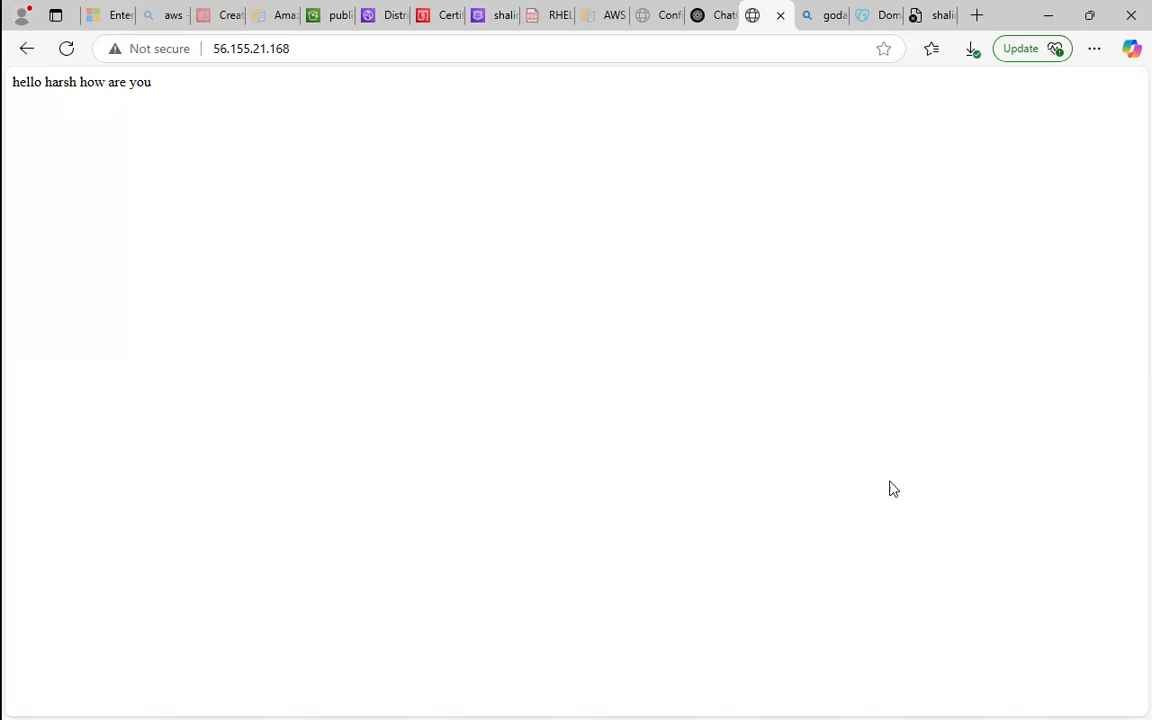
left_click(897, 12)
left_click(925, 10)
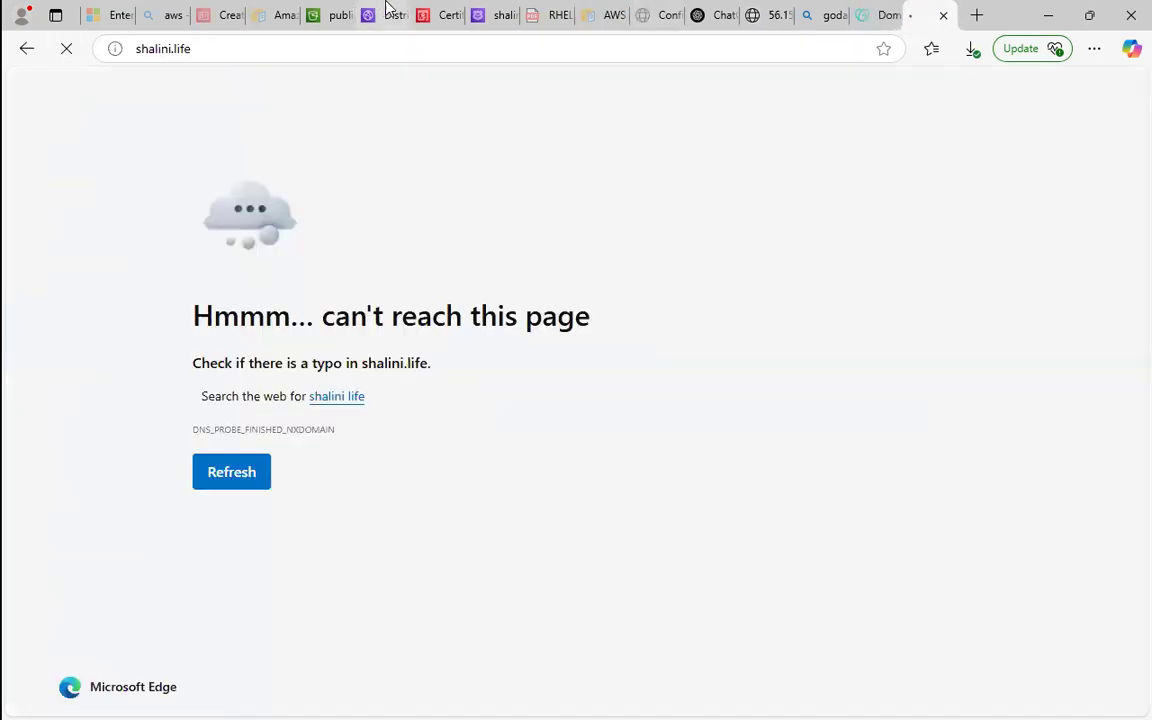
left_click(505, 12)
left_click(440, 14)
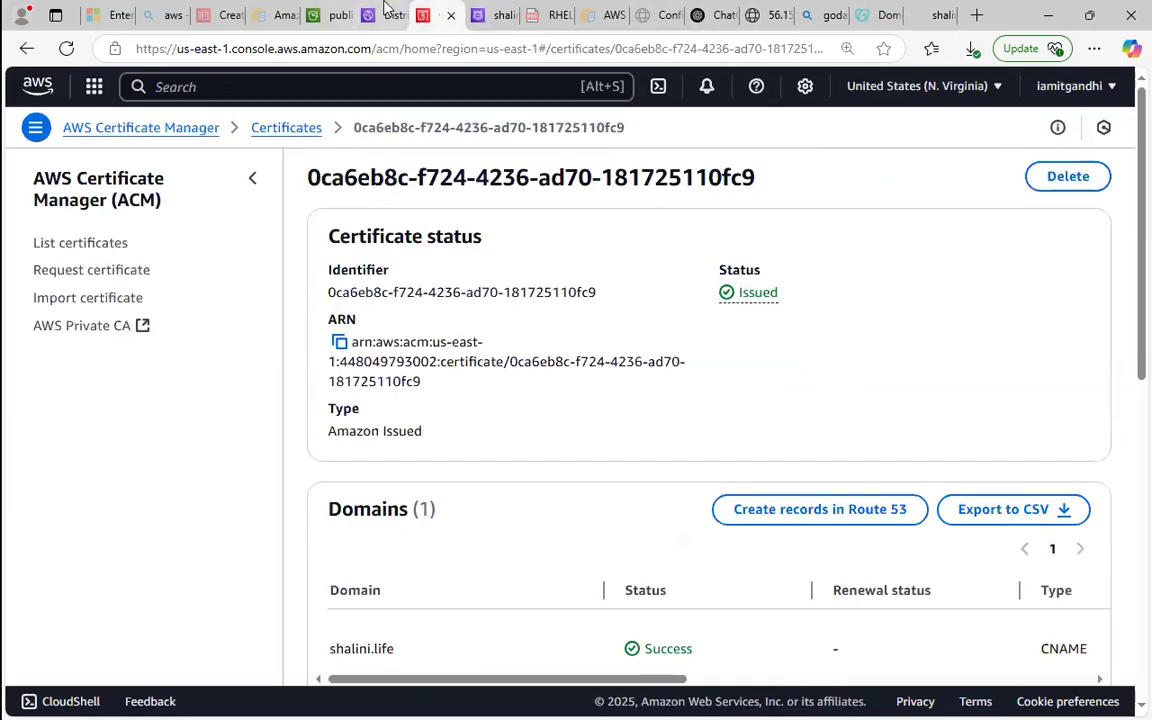
left_click(386, 10)
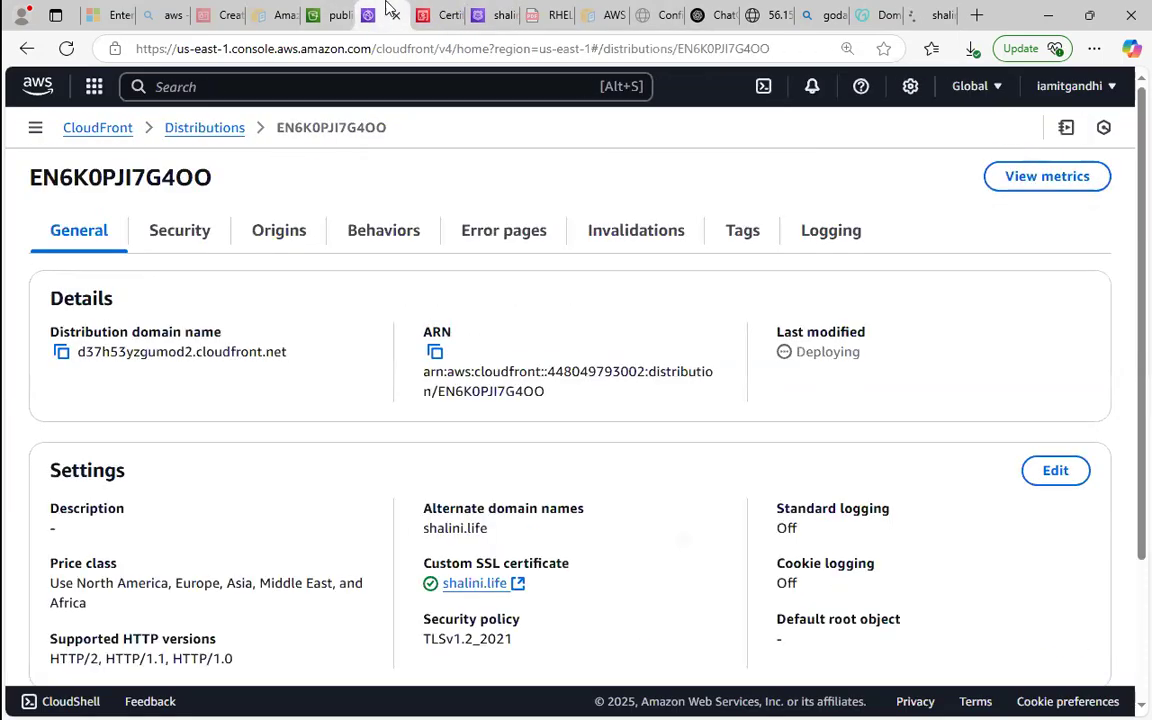
left_click(65, 49)
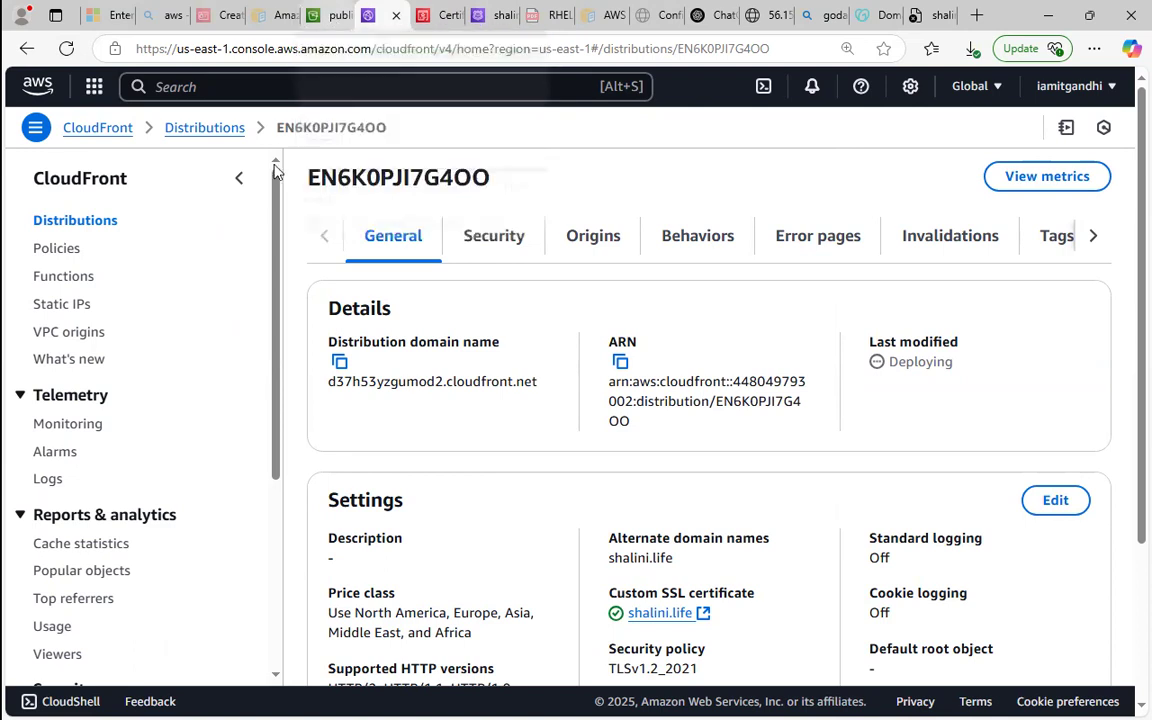
left_click_drag(279, 190, 292, 65)
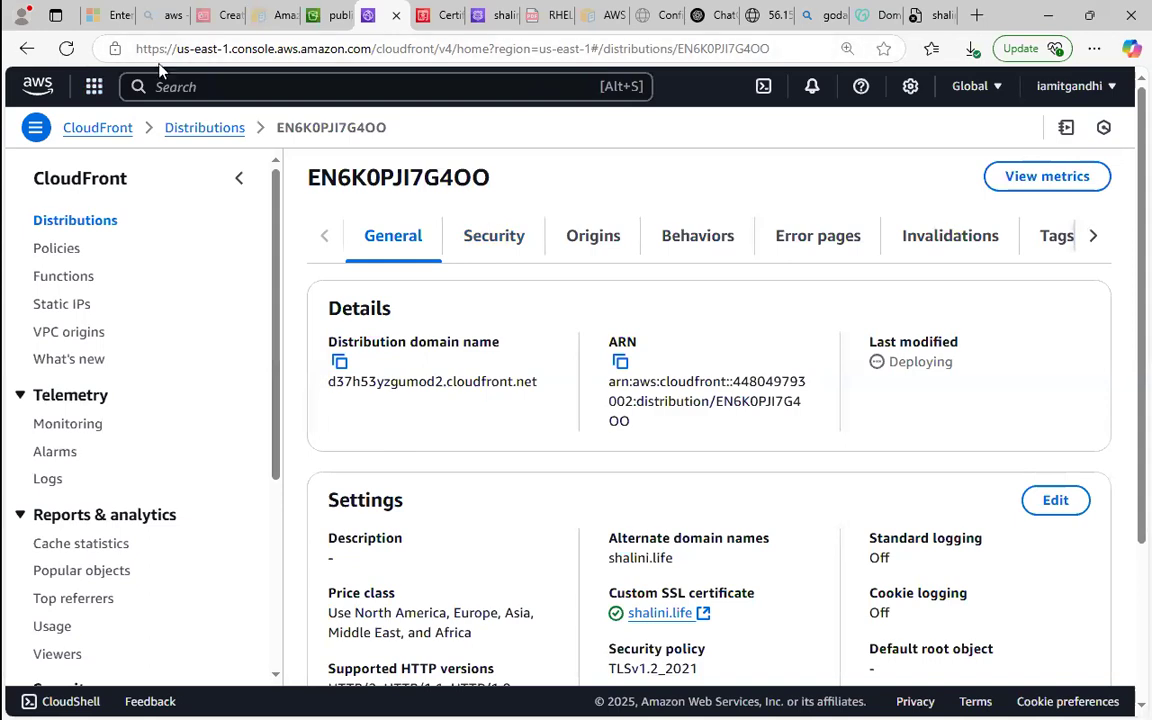
left_click(66, 49)
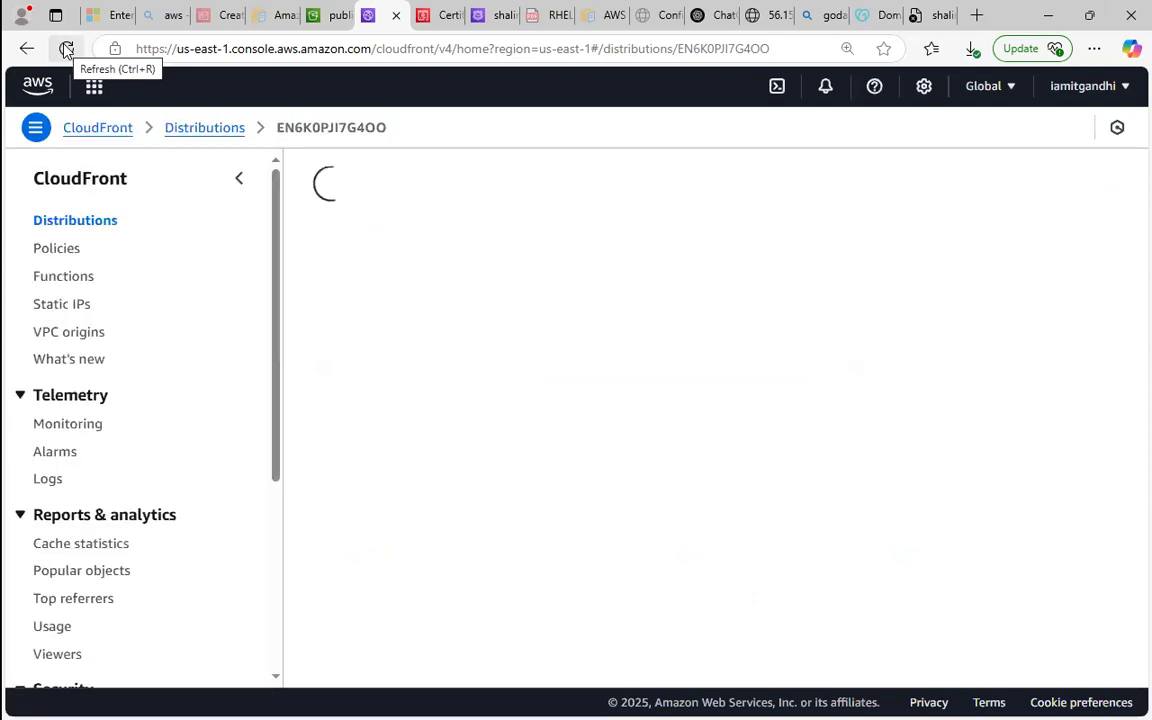
Return to the CloudFront distributions list and refresh it repeatedly to check the distribution's last-modified status.
left_click(205, 128)
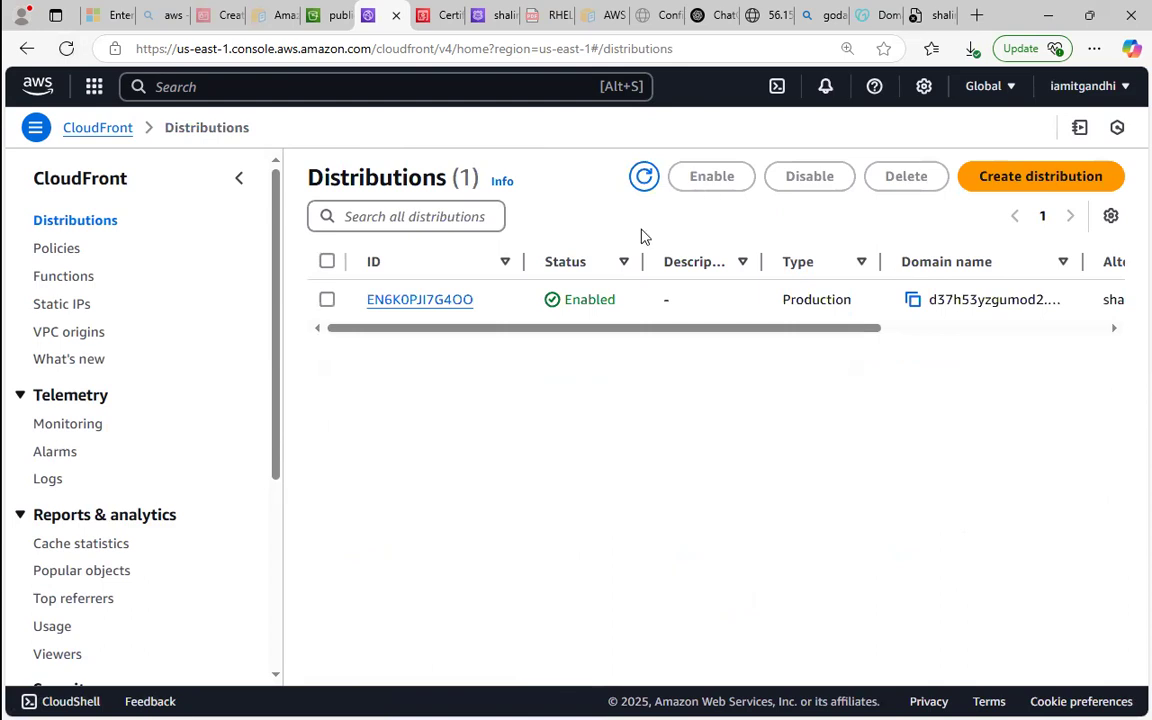
left_click_drag(608, 337, 1046, 383)
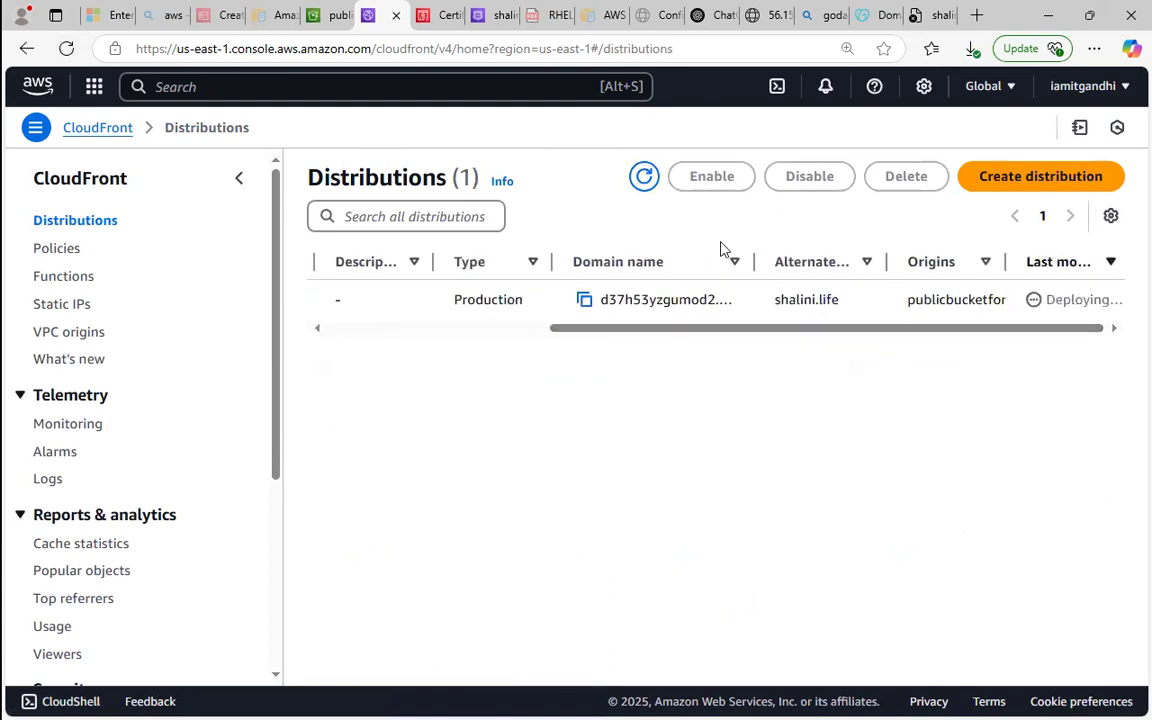
left_click(643, 179)
left_click(637, 185)
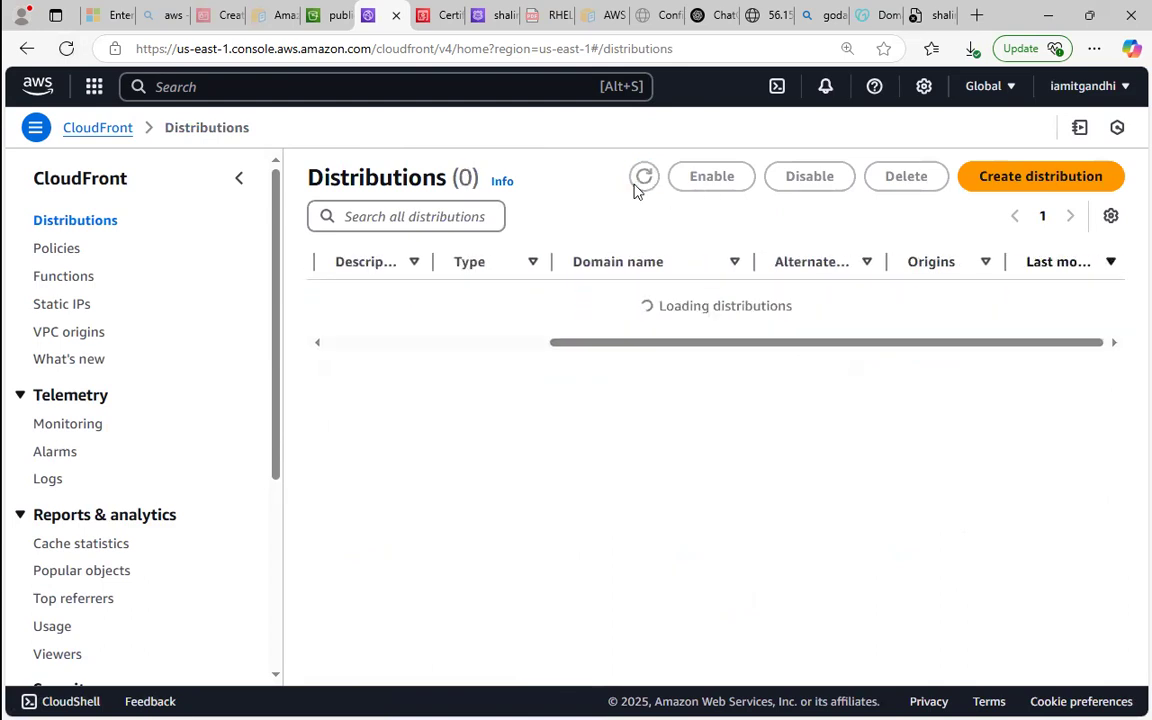
left_click(637, 187)
left_click(643, 178)
left_click(640, 180)
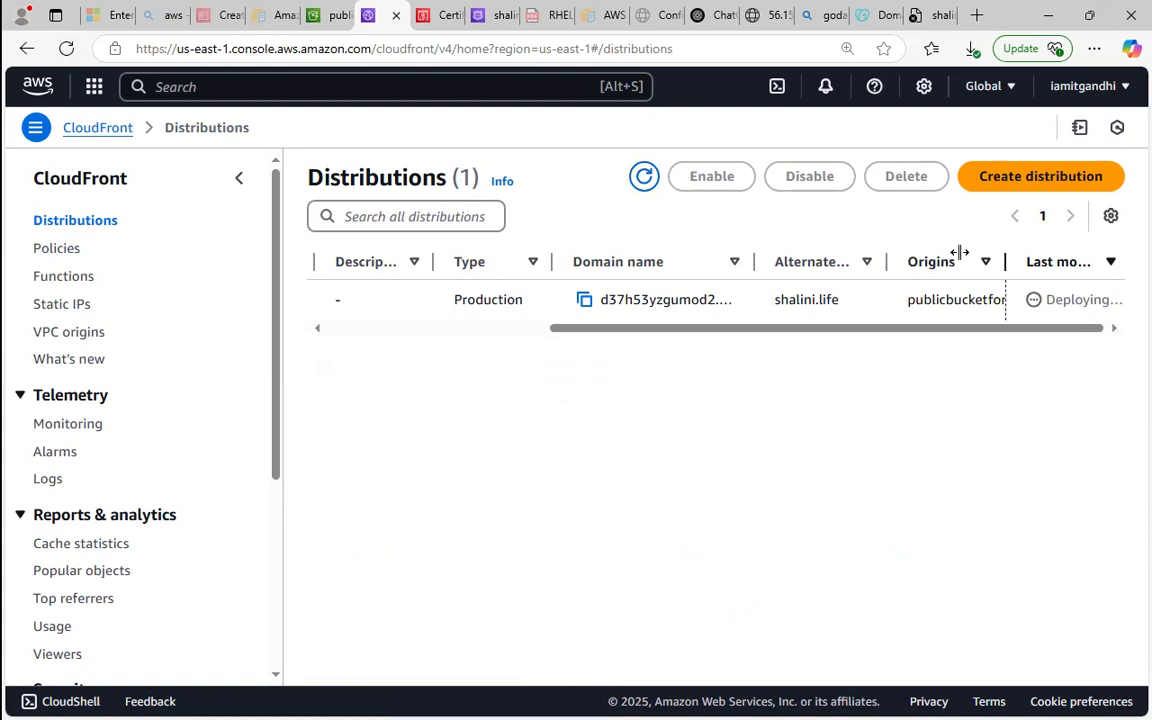
Retest the custom domain's page and check the publicbucketforcnd123456 bucket's static website hosting settings.
left_click(938, 15)
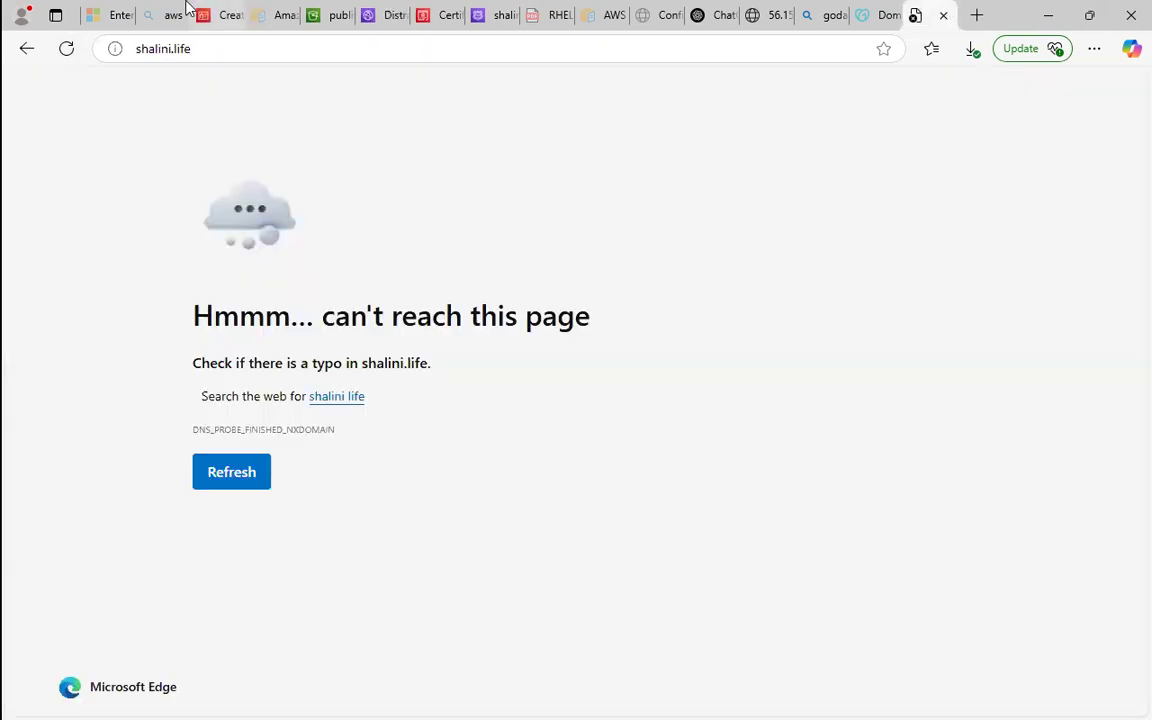
left_click(65, 49)
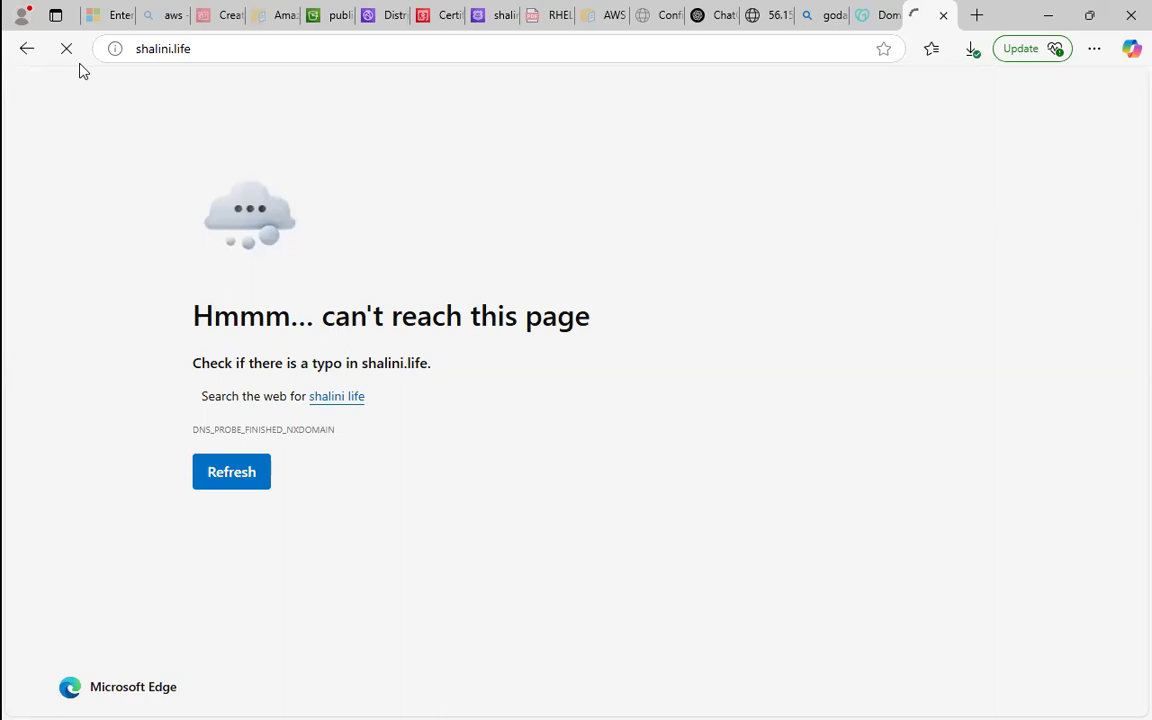
left_click(345, 12)
left_click(375, 10)
left_click(343, 10)
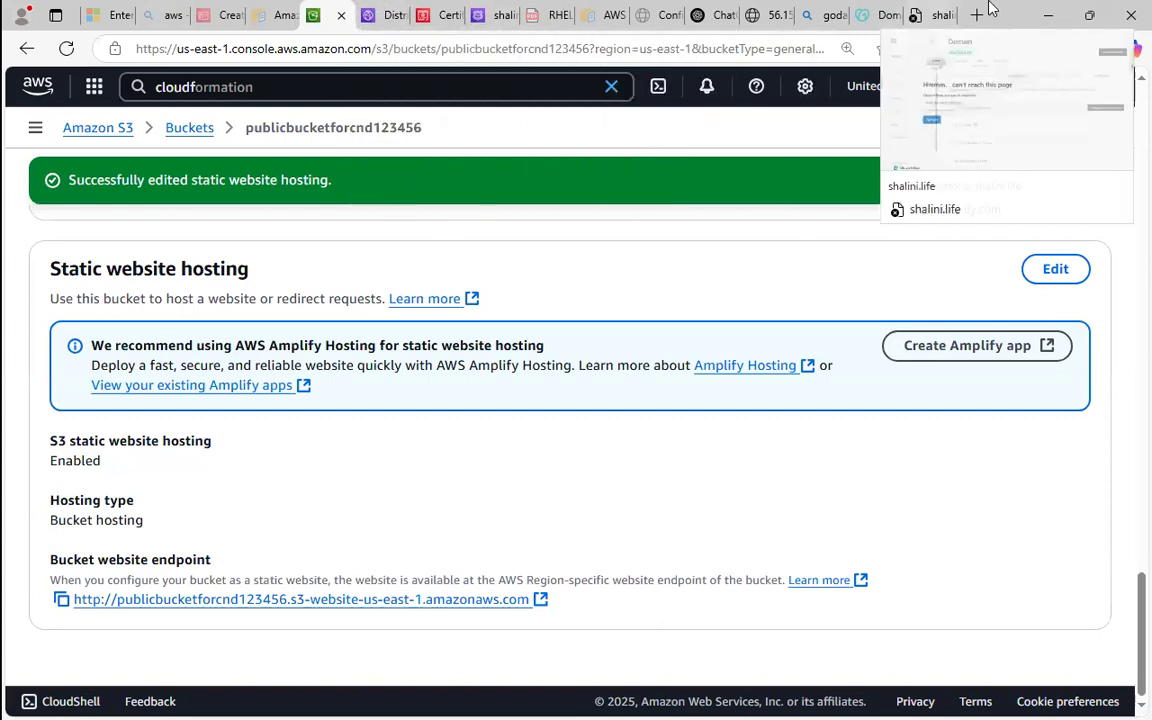
left_click(928, 12)
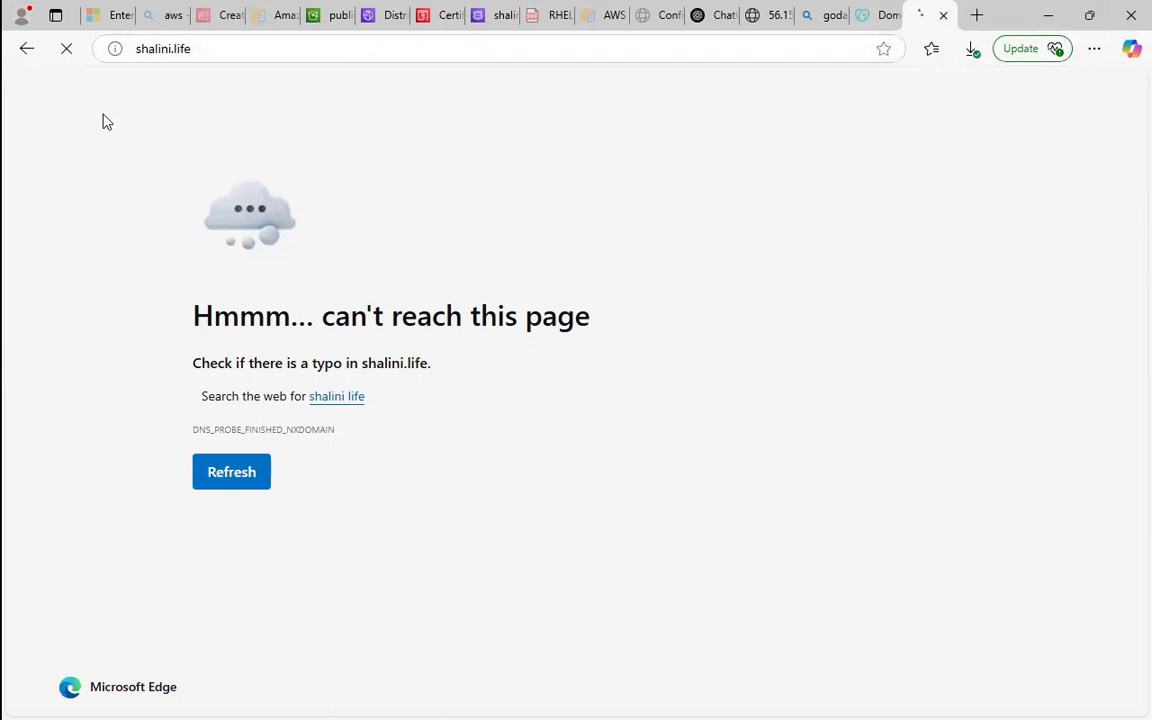
Switch to Chrome and load the copied custom domain address in a new tab to test the website.
left_click(1046, 22)
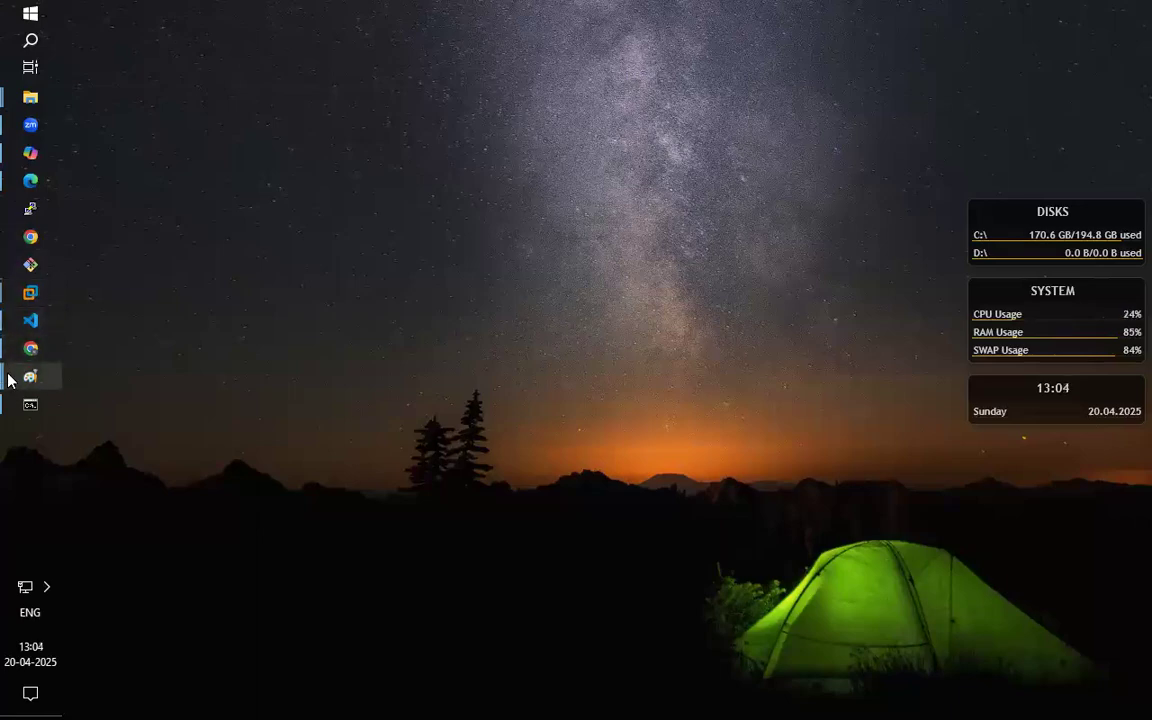
left_click(21, 360)
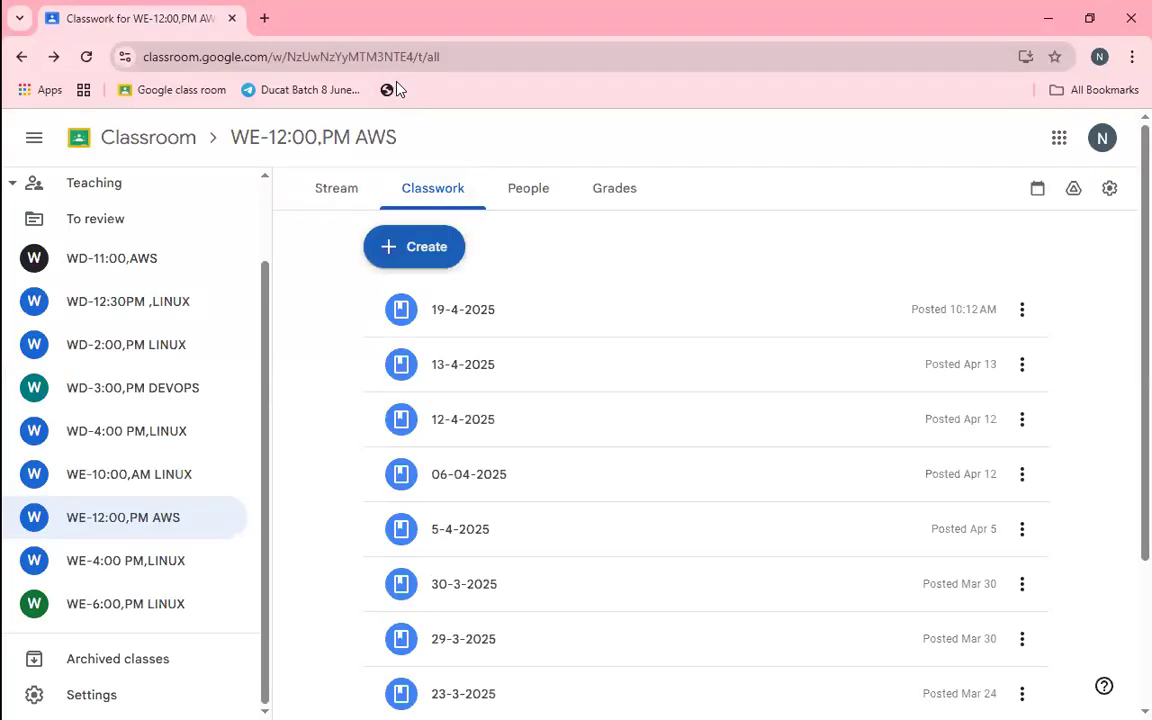
left_click(264, 18)
right_click(319, 55)
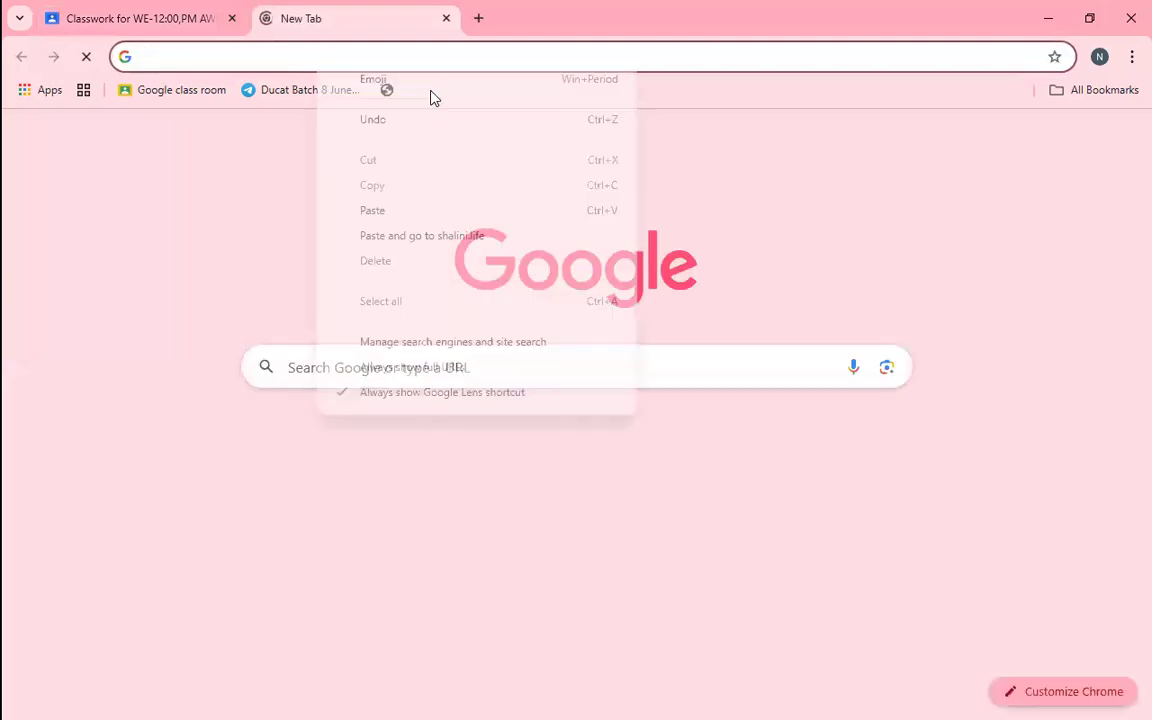
left_click(445, 212)
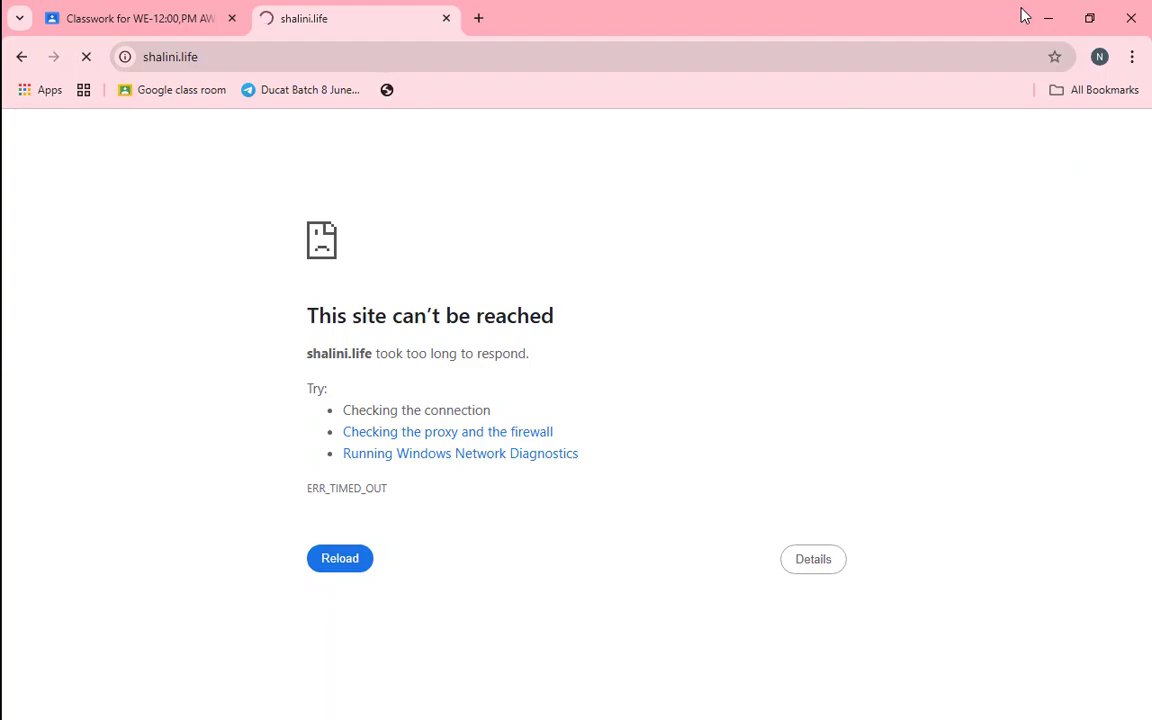
left_click(1050, 18)
Switch back to Edge, refresh the CloudFront distributions list, and examine the distribution's status, alternate domain and last-modified columns.
mouse_move(5, 192)
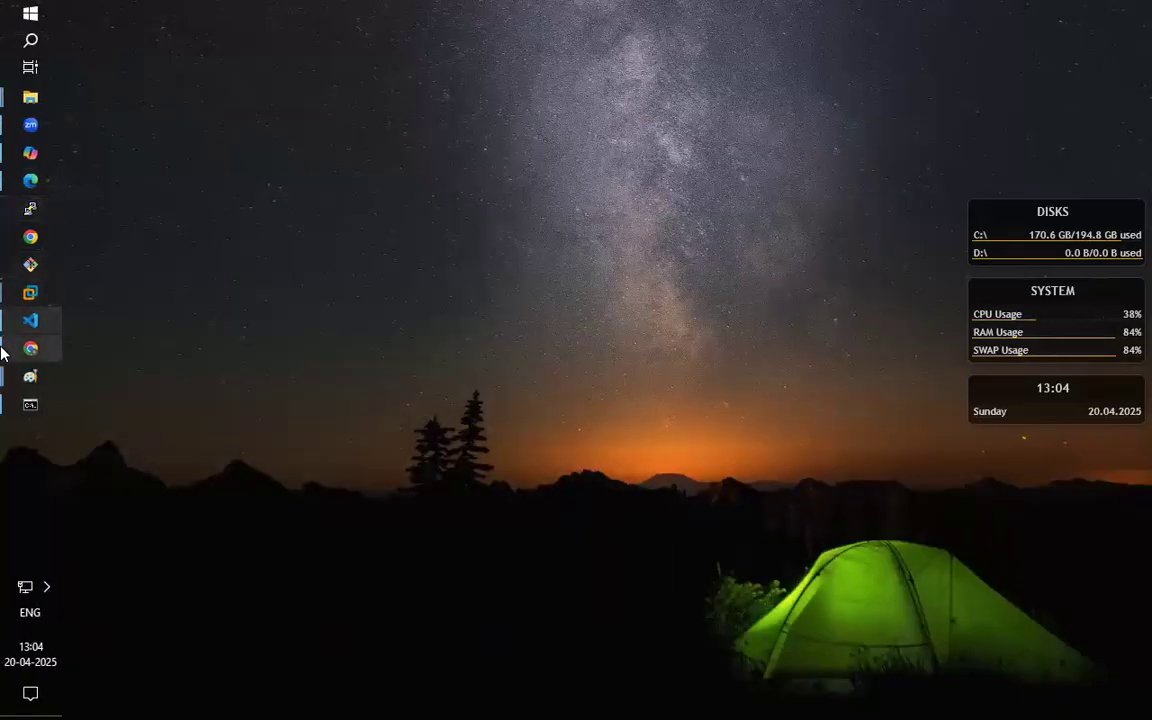
mouse_move(3, 357)
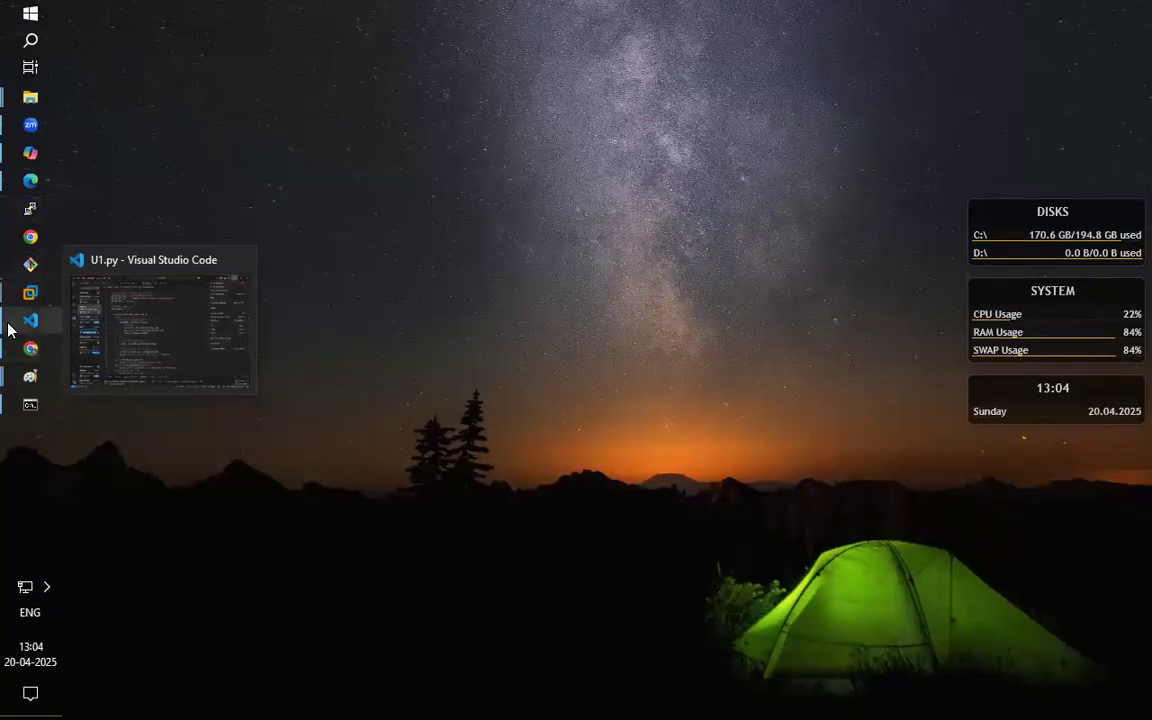
left_click(24, 190)
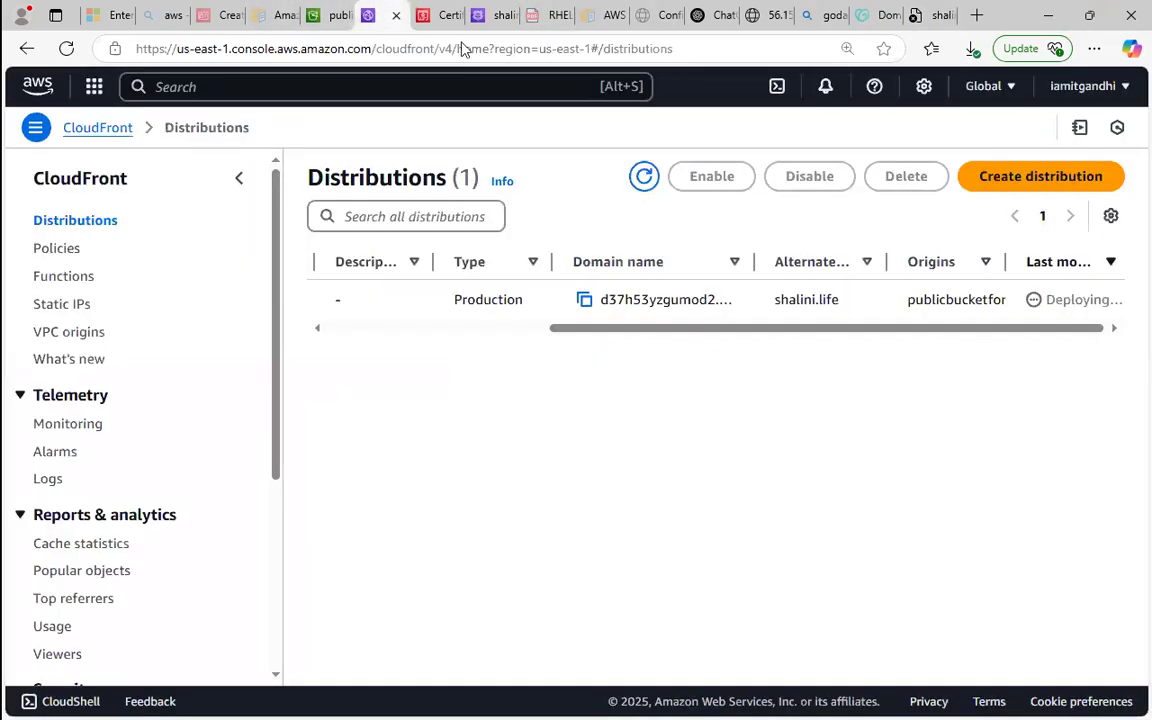
left_click(382, 15)
left_click(643, 178)
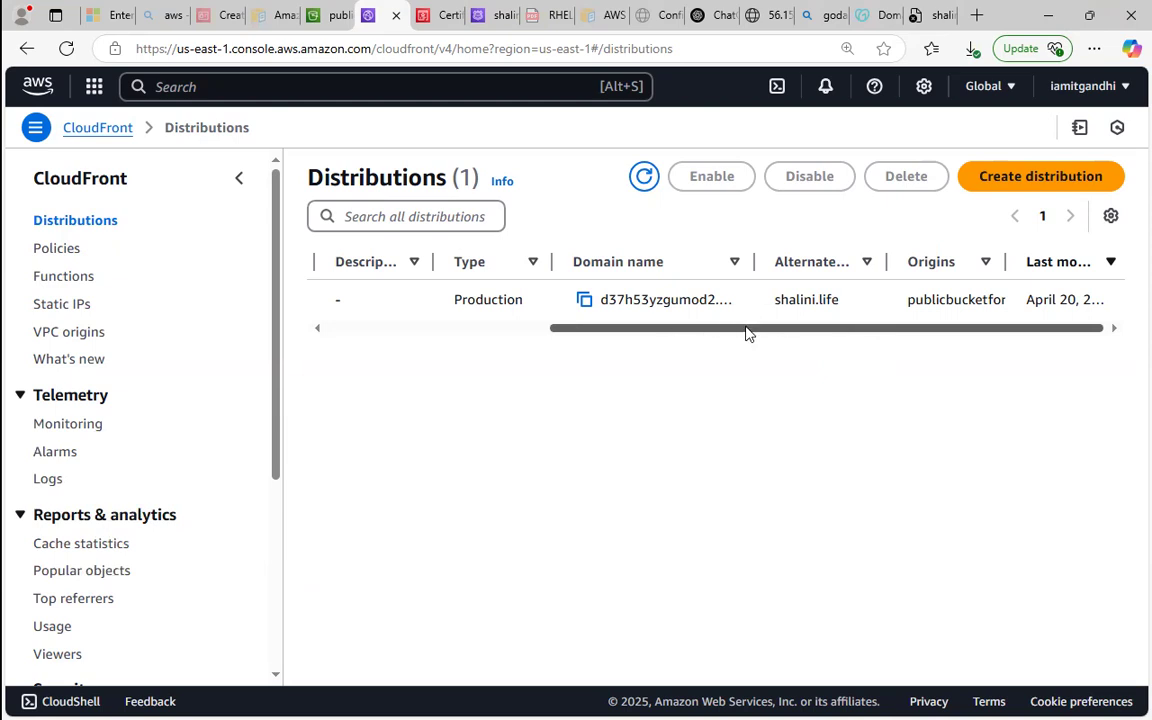
left_click_drag(784, 326, 411, 309)
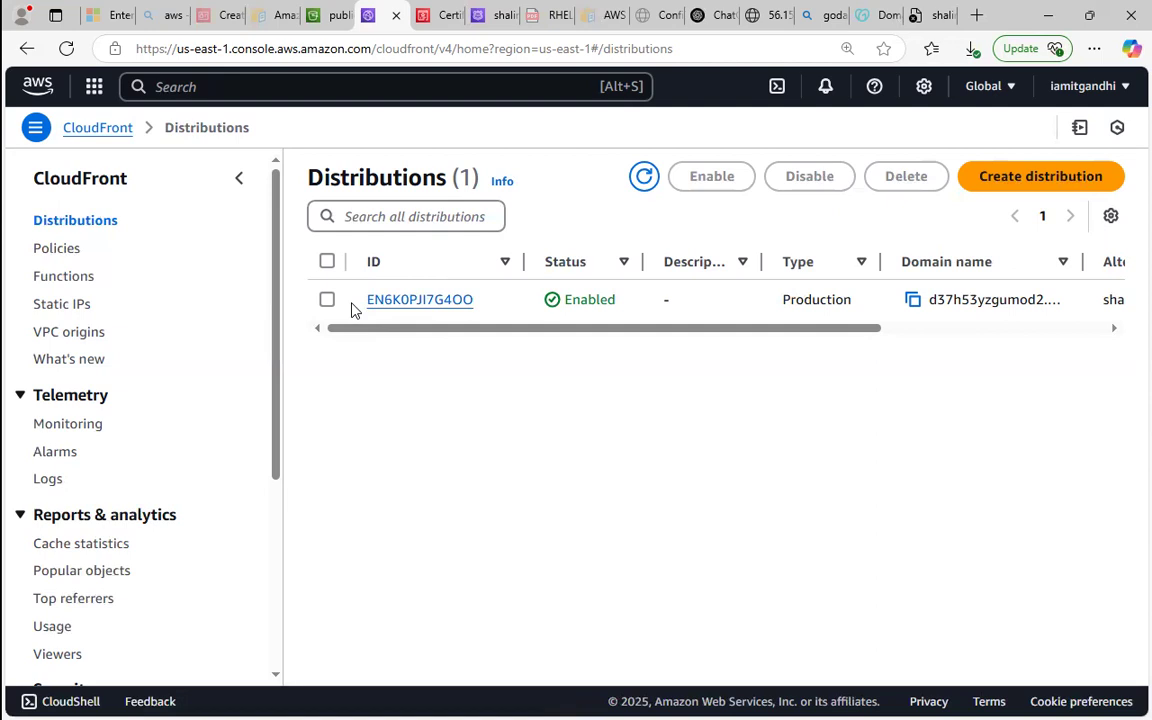
left_click_drag(435, 330, 486, 329)
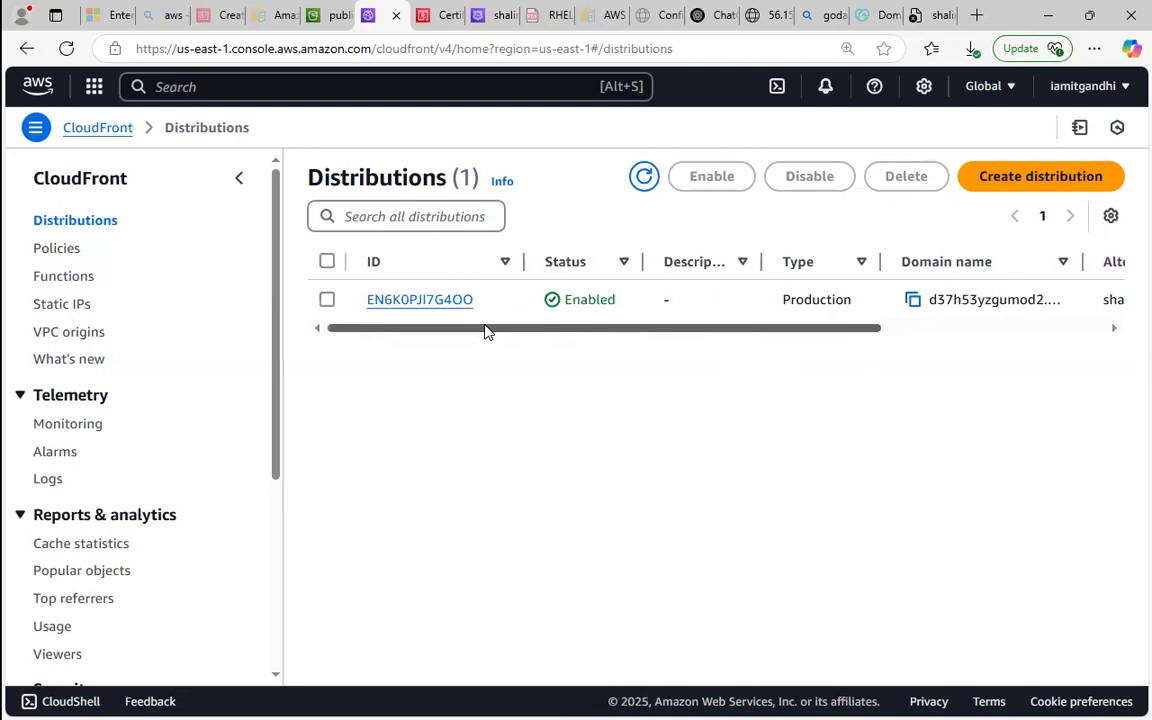
left_click_drag(642, 332, 499, 338)
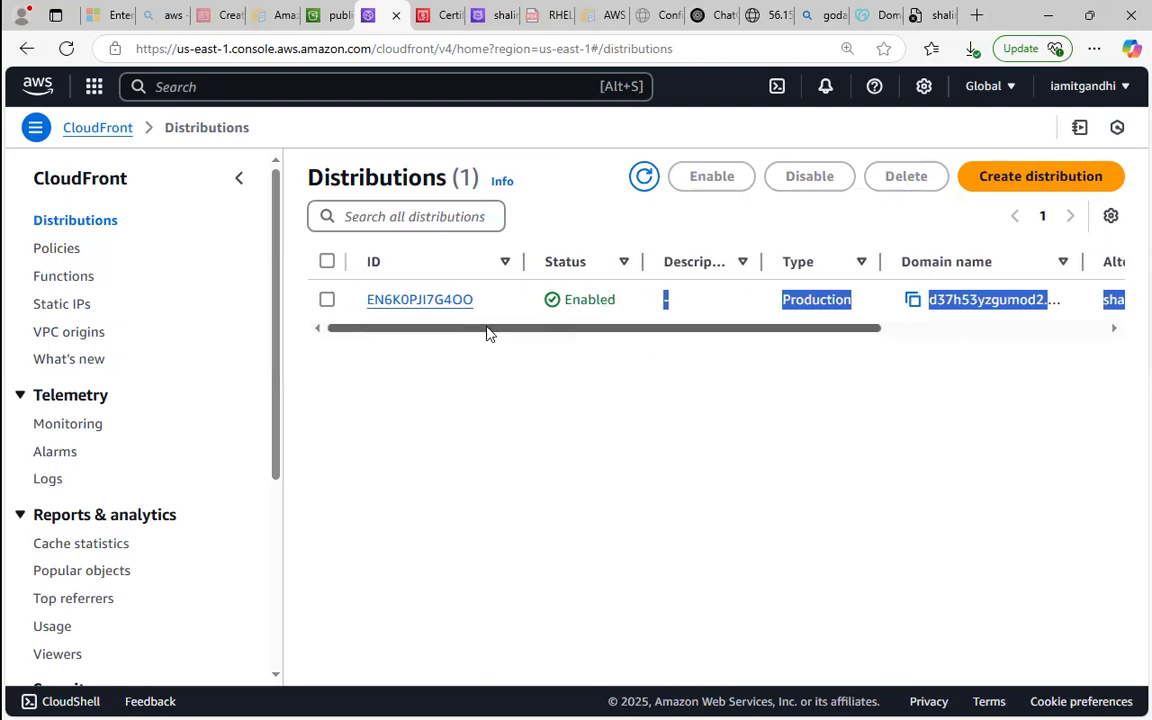
left_click(538, 362)
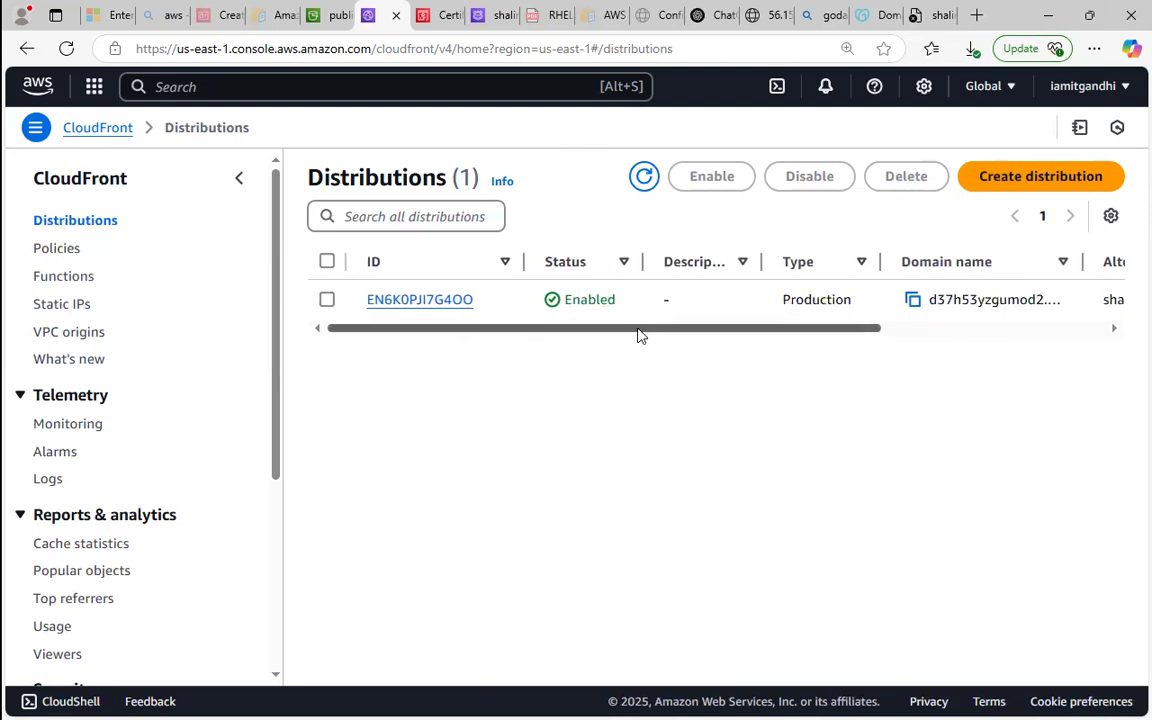
left_click_drag(643, 327, 967, 373)
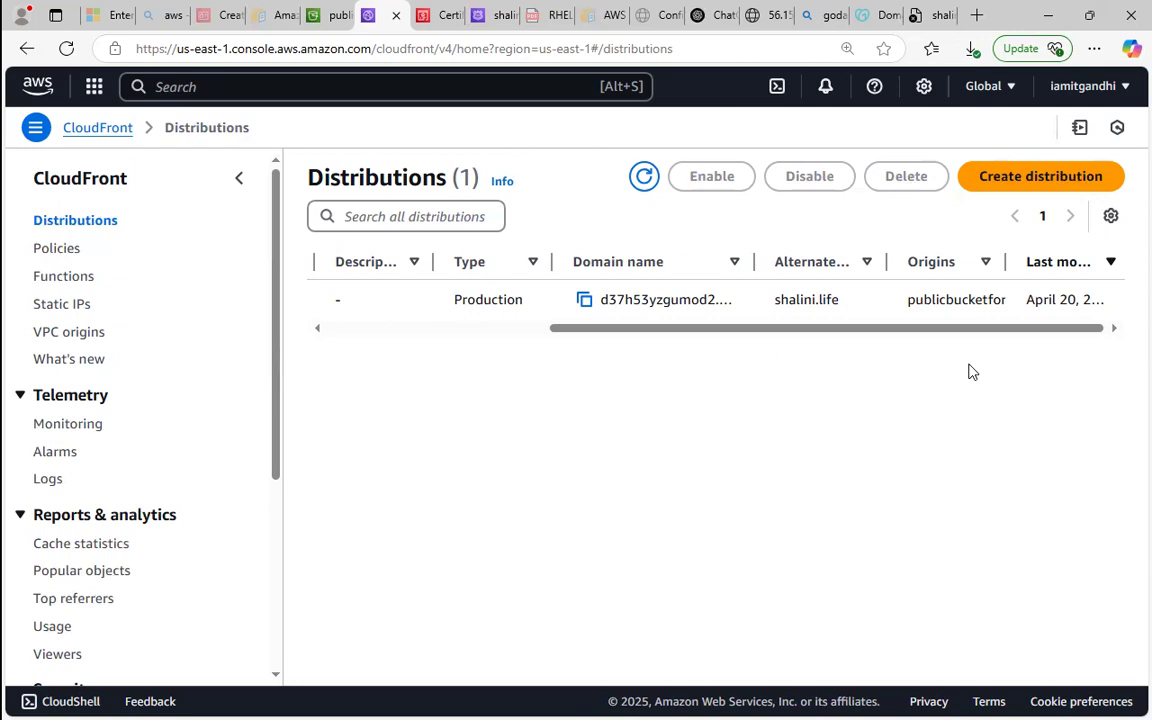
left_click(1048, 15)
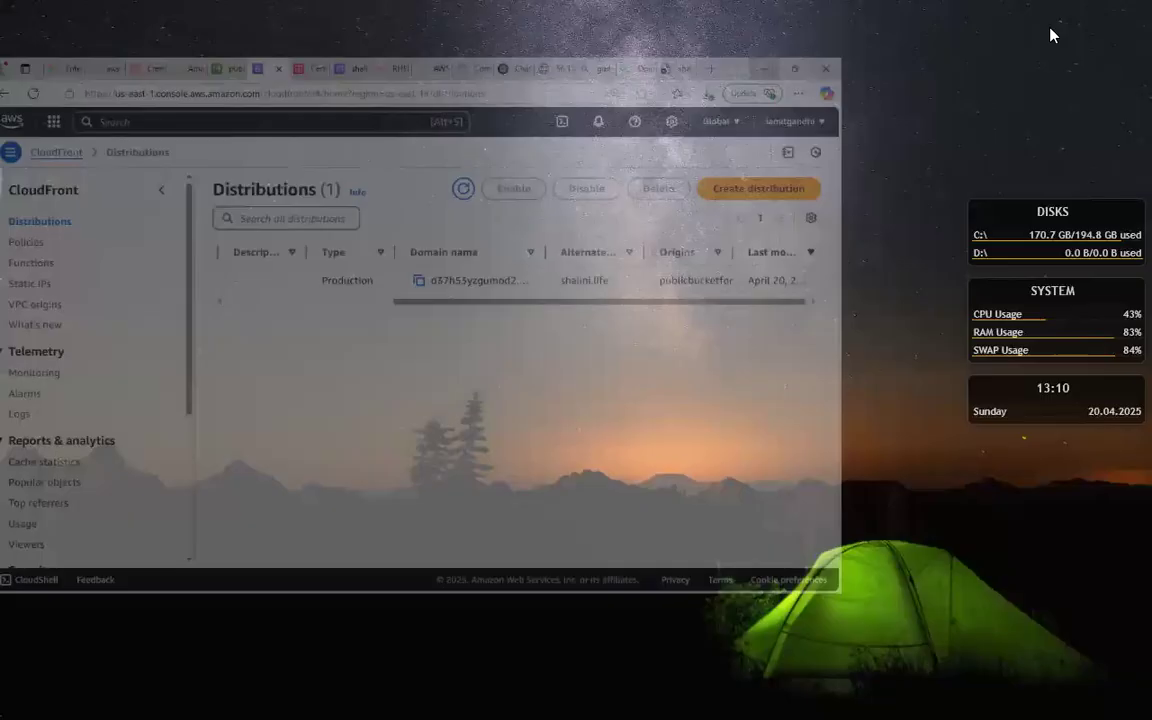